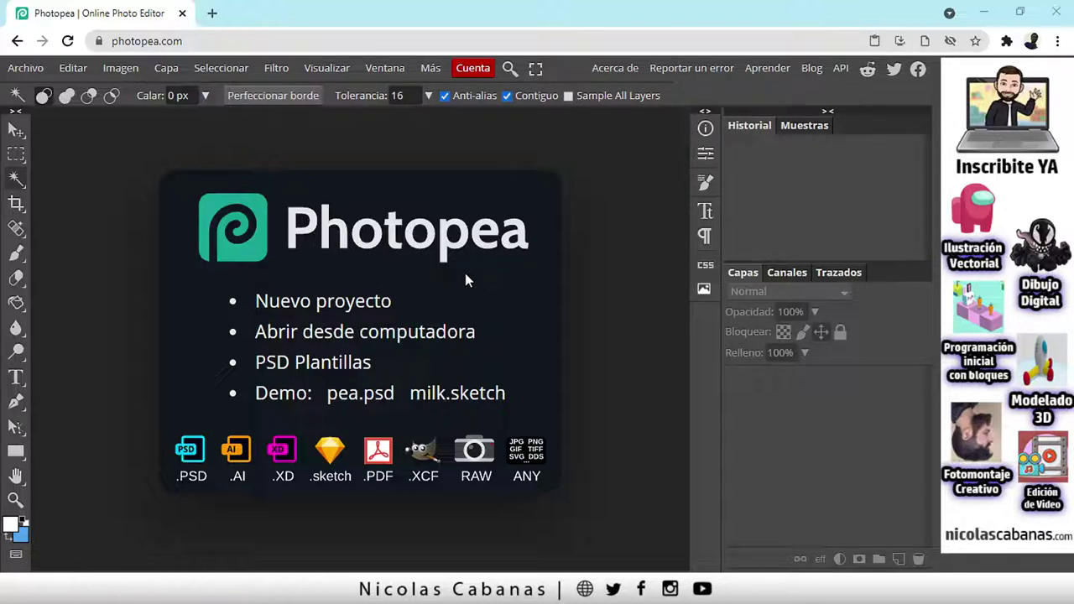
- Create a new project from the Instagram preset of 1080 x 1080 px with a white background
{"action": "left_click", "coordinate": [345, 310]}
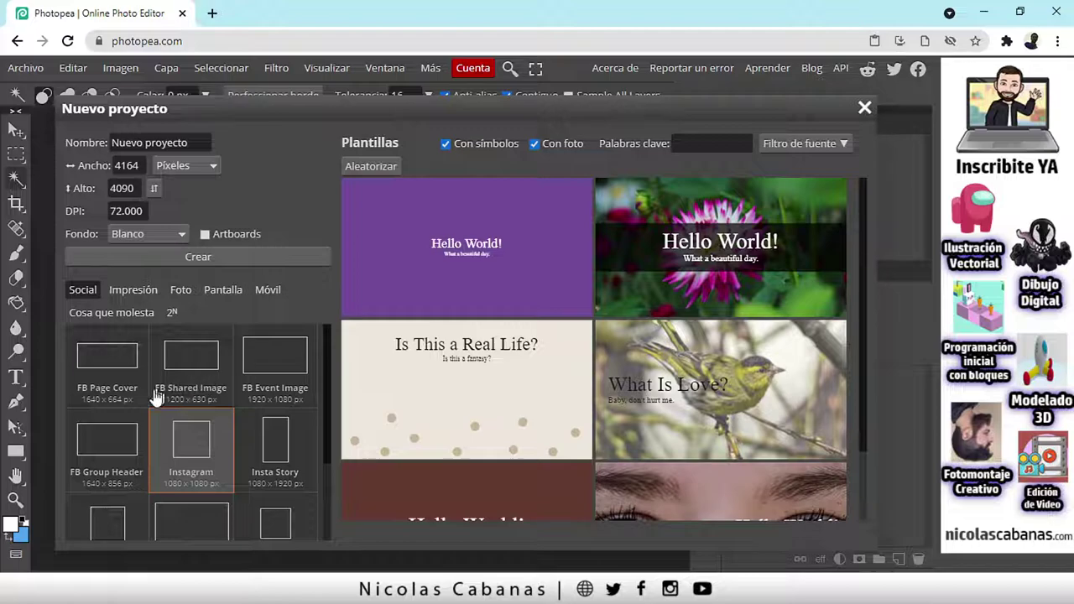
{"action": "left_click", "coordinate": [198, 463]}
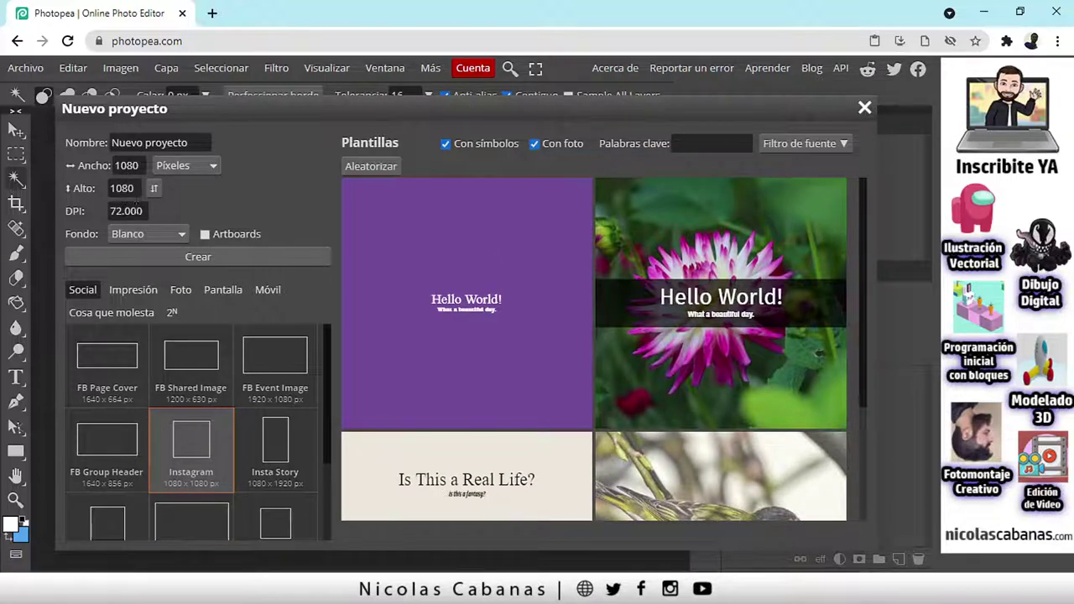
{"action": "left_click", "coordinate": [218, 257]}
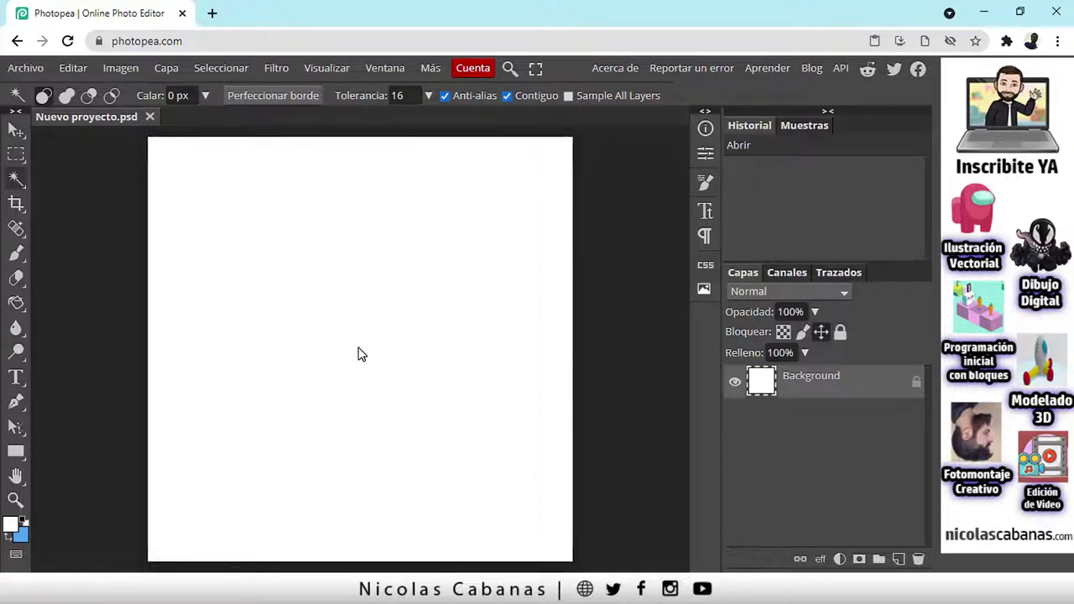
- Select the entire canvas with a rectangular selection and set the foreground colour to dark blue 065187
{"action": "left_click", "coordinate": [17, 154]}
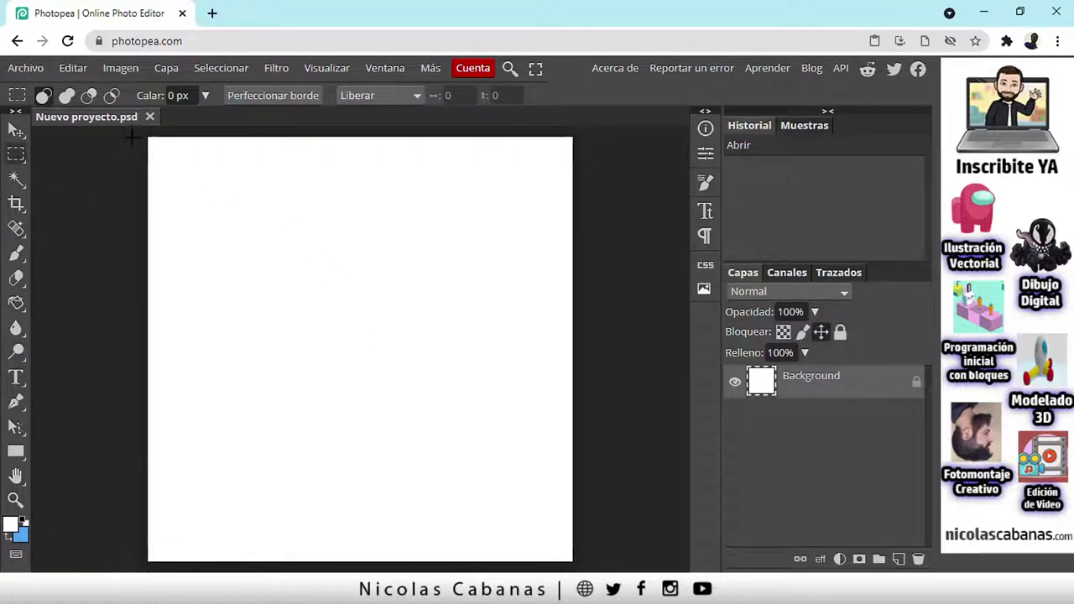
{"action": "left_click_drag", "start_coordinate": [137, 132], "coordinate": [621, 564]}
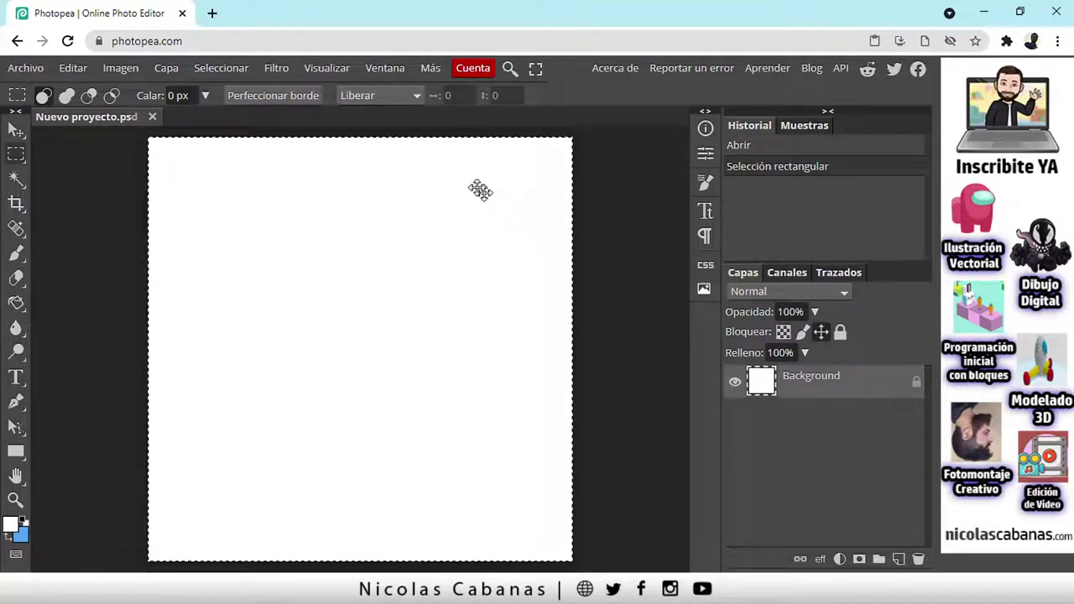
{"action": "left_click", "coordinate": [16, 303]}
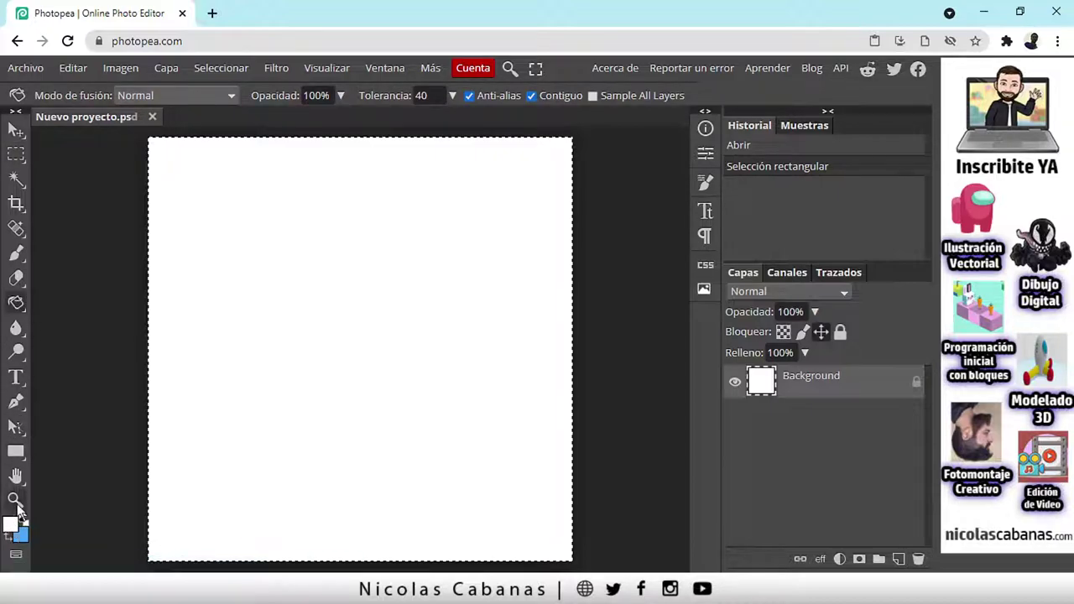
{"action": "left_click", "coordinate": [8, 535]}
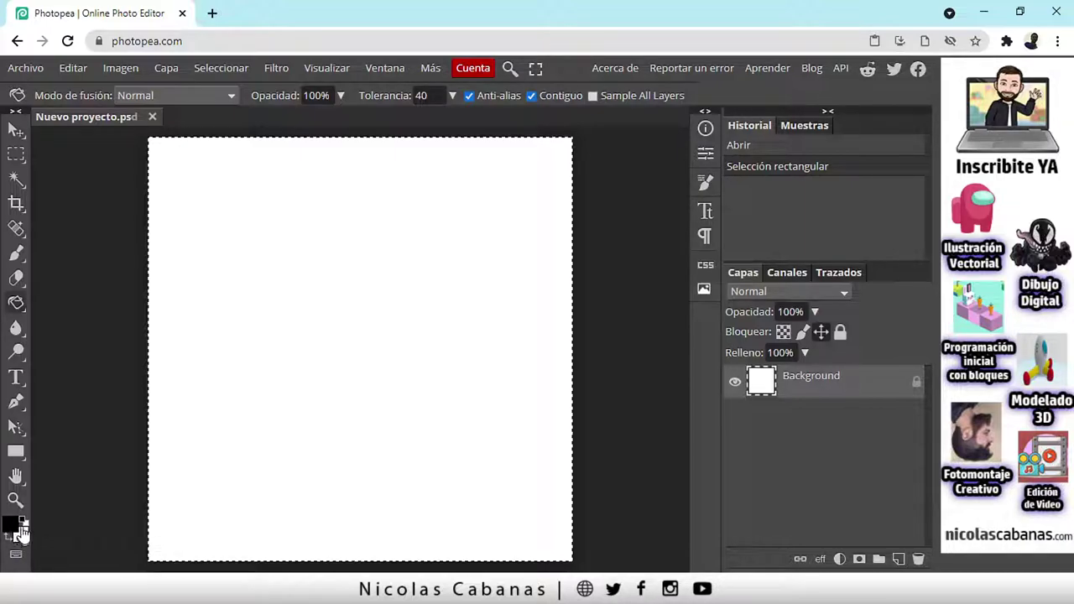
{"action": "left_click", "coordinate": [7, 535]}
{"action": "left_click", "coordinate": [11, 529]}
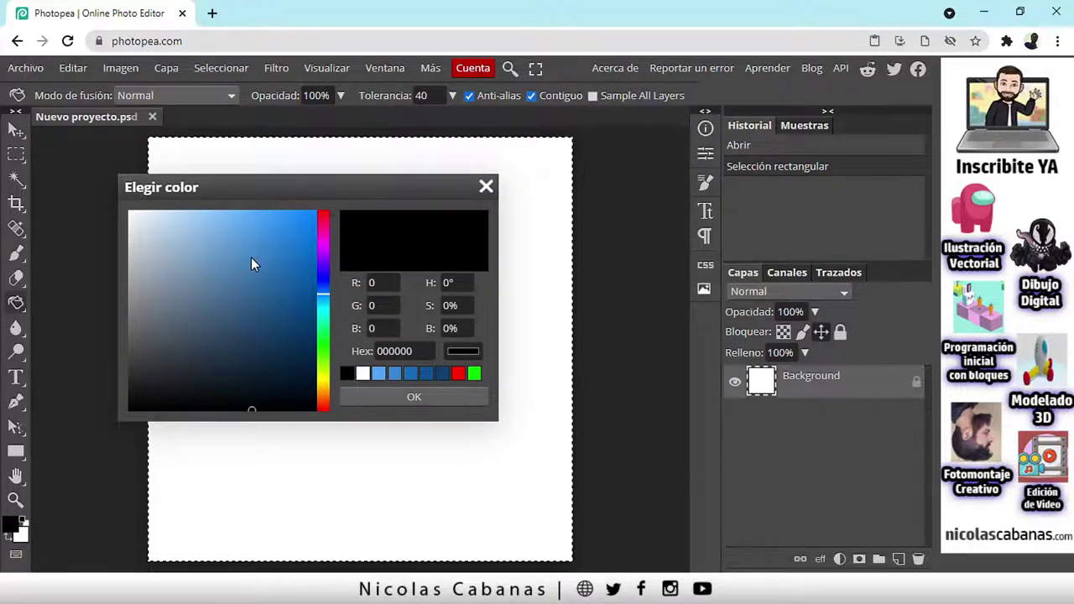
{"action": "mouse_move", "coordinate": [323, 311]}
{"action": "left_mouse_down"}
{"action": "mouse_move", "coordinate": [324, 233]}
{"action": "mouse_move", "coordinate": [318, 352]}
{"action": "mouse_move", "coordinate": [325, 277]}
{"action": "mouse_move", "coordinate": [324, 298]}
{"action": "mouse_move", "coordinate": [283, 272]}
{"action": "mouse_move", "coordinate": [308, 305]}
{"action": "left_mouse_up"}
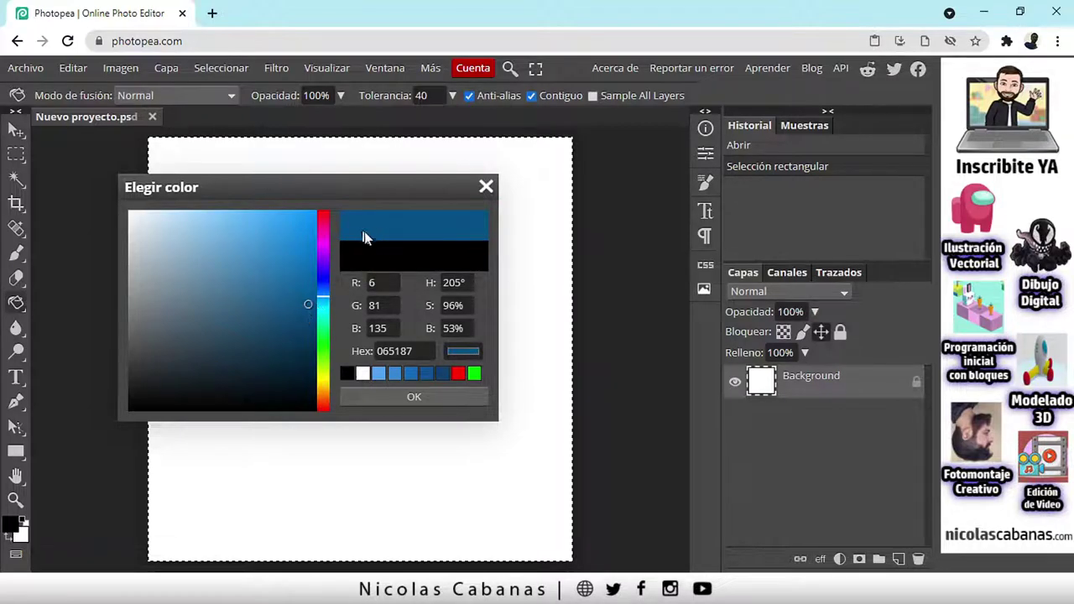
{"action": "left_click", "coordinate": [387, 400]}
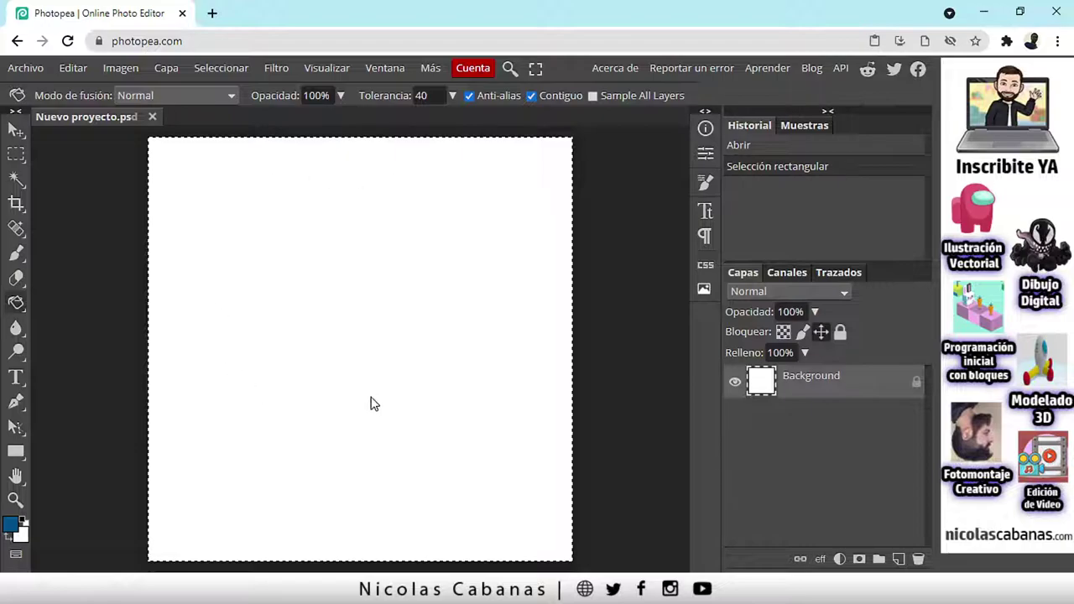
- Fill the selected canvas with the dark blue foreground colour using the Paint Bucket
{"action": "right_click", "coordinate": [19, 305]}
{"action": "left_click", "coordinate": [57, 302]}
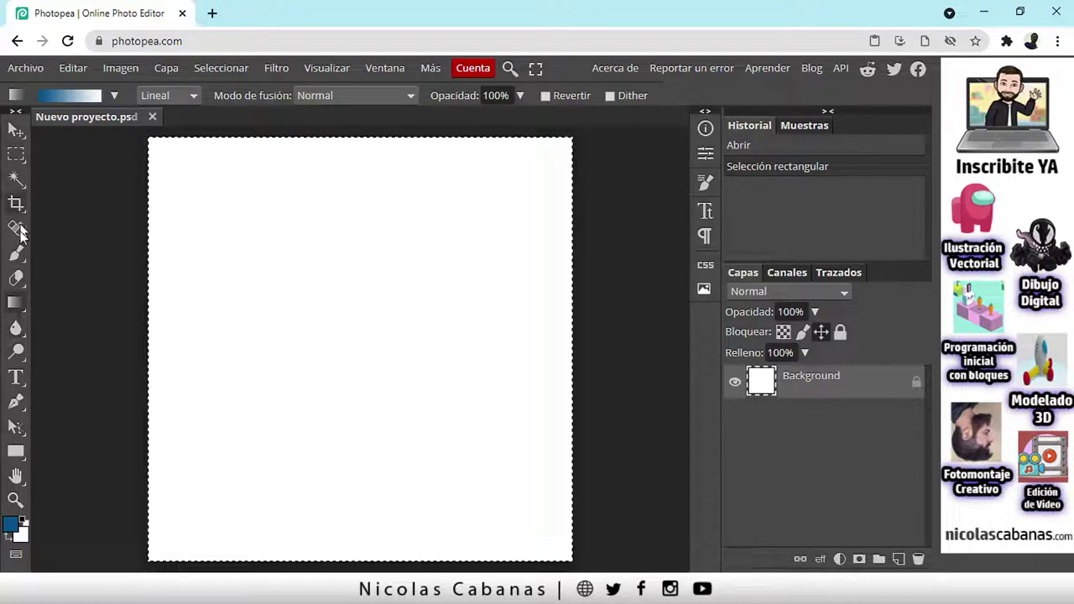
{"action": "right_click", "coordinate": [16, 302]}
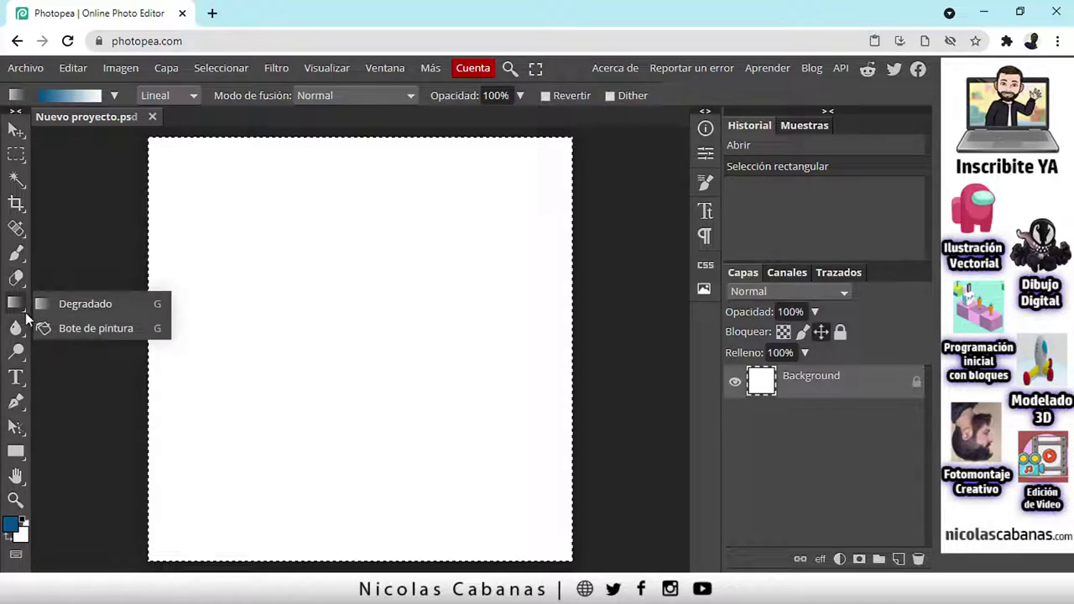
{"action": "left_click", "coordinate": [90, 325]}
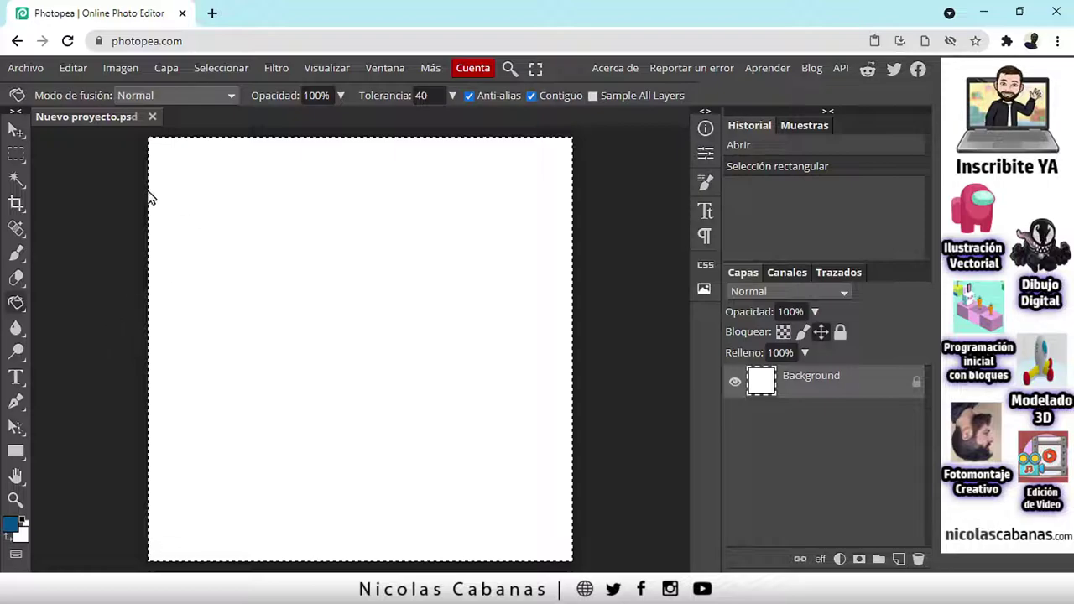
{"action": "left_click", "coordinate": [328, 294]}
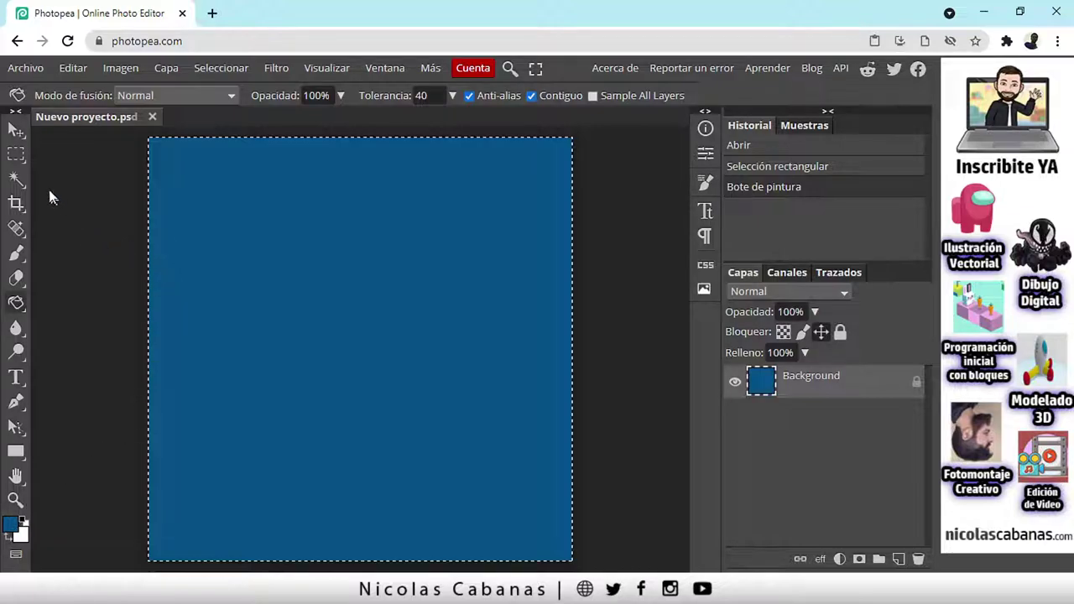
- Try a rectangular selection over the canvas's left half and undo it
{"action": "left_click", "coordinate": [18, 156]}
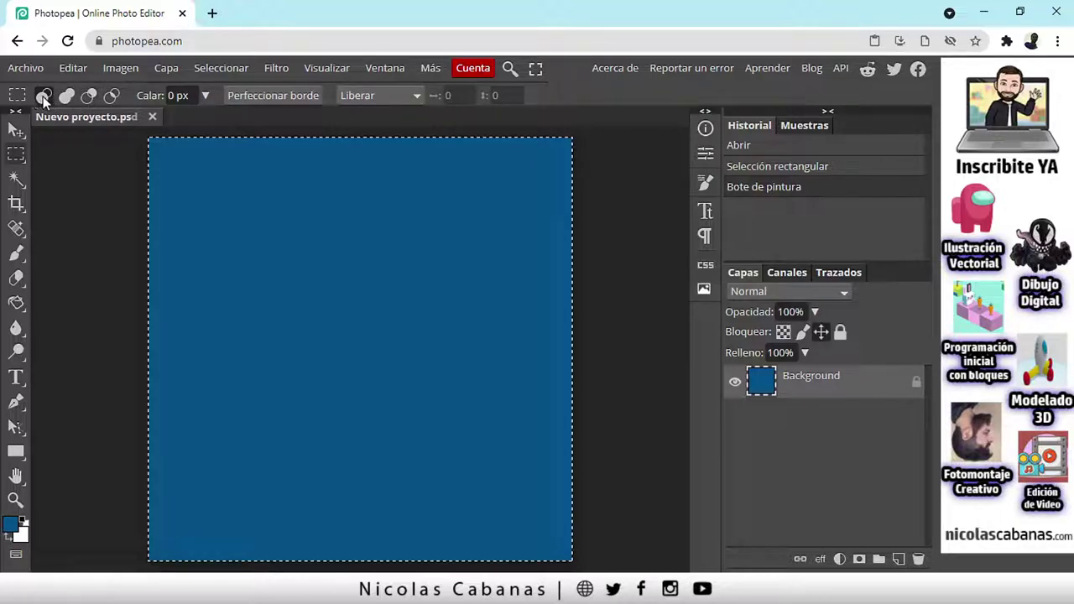
{"action": "left_click_drag", "start_coordinate": [111, 175], "coordinate": [356, 444]}
{"action": "left_click_drag", "start_coordinate": [363, 447], "coordinate": [363, 446]}
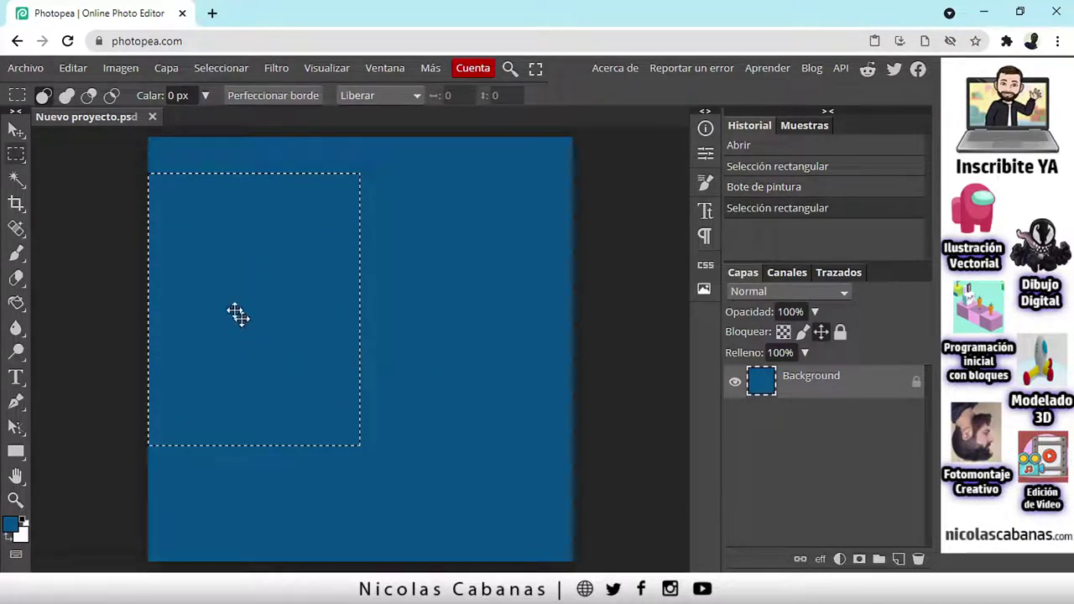
{"action": "left_click", "coordinate": [71, 70]}
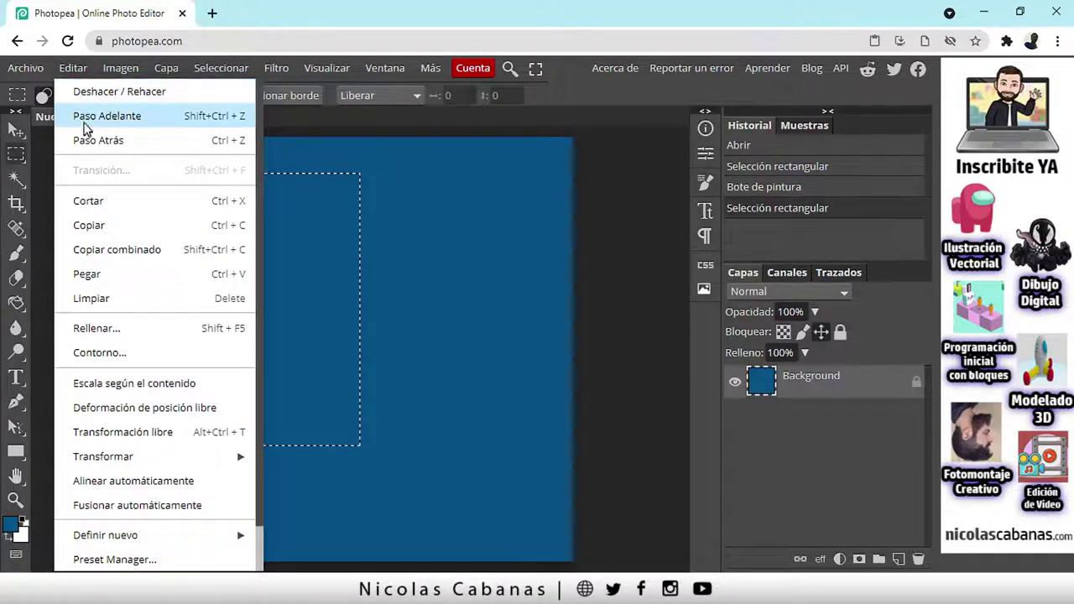
{"action": "left_click", "coordinate": [94, 141]}
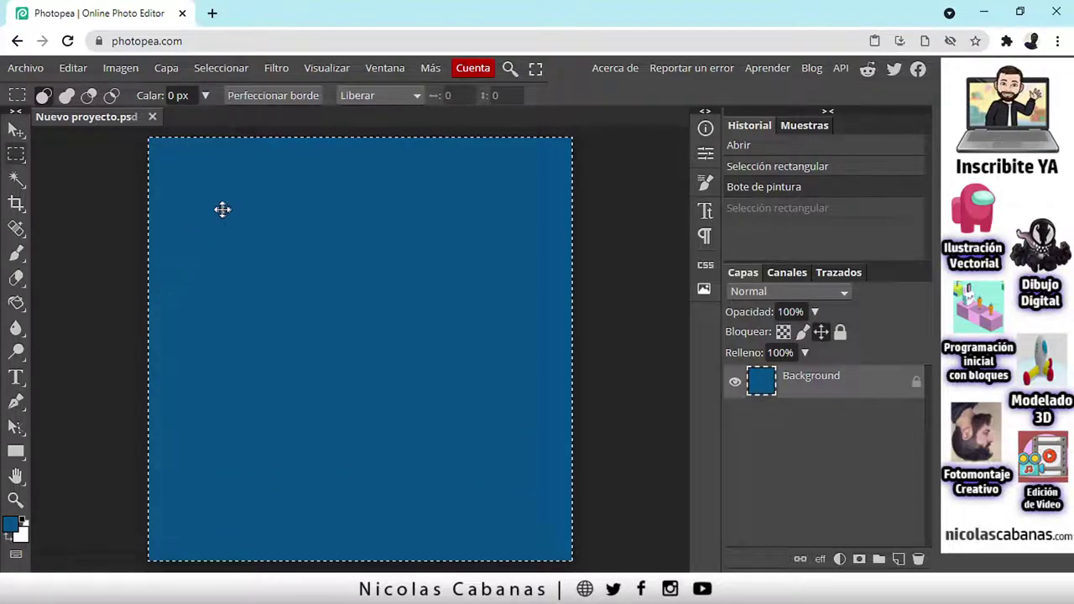
- Replace the selection with a rectangle in the canvas's upper right and extend it with an overlapping second rectangle
{"action": "left_click_drag", "start_coordinate": [302, 252], "coordinate": [477, 345]}
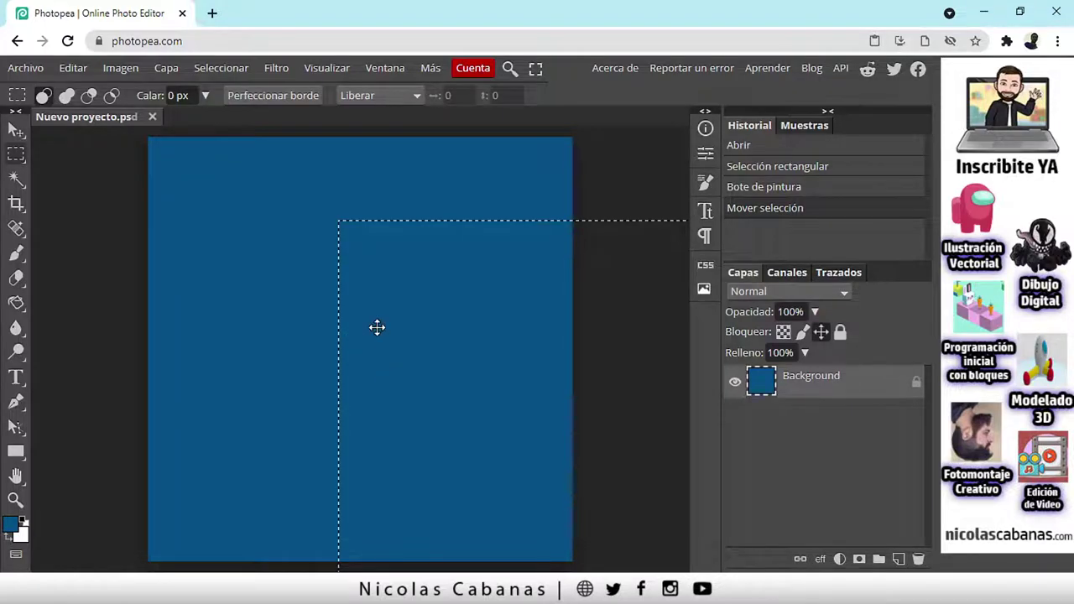
{"action": "left_click_drag", "start_coordinate": [201, 198], "coordinate": [425, 403]}
{"action": "left_click_drag", "start_coordinate": [242, 252], "coordinate": [260, 279]}
{"action": "left_click_drag", "start_coordinate": [378, 176], "coordinate": [504, 323]}
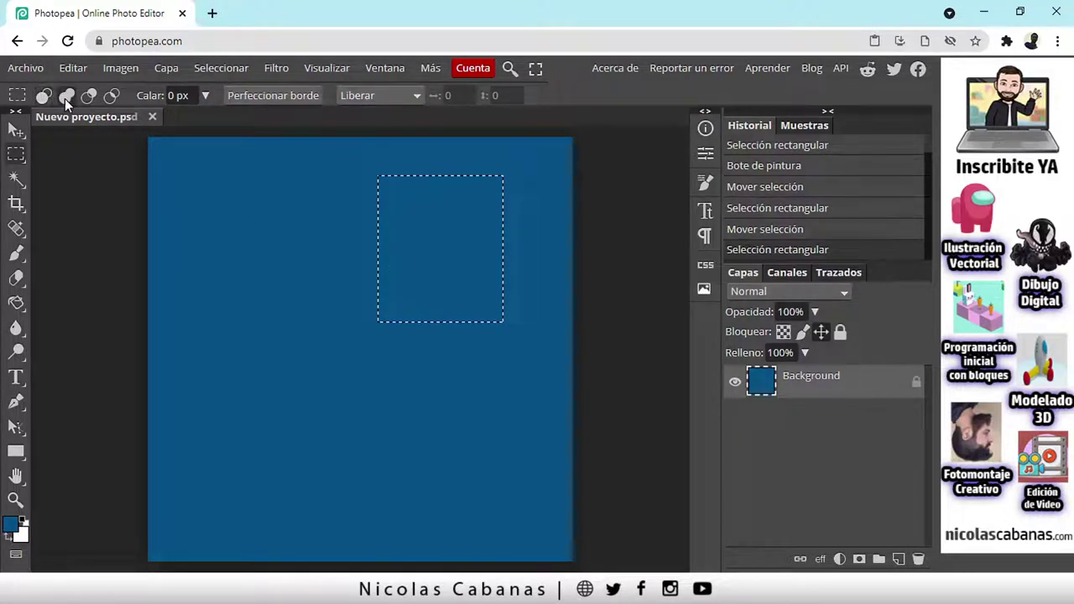
{"action": "left_click_drag", "start_coordinate": [317, 247], "coordinate": [427, 385]}
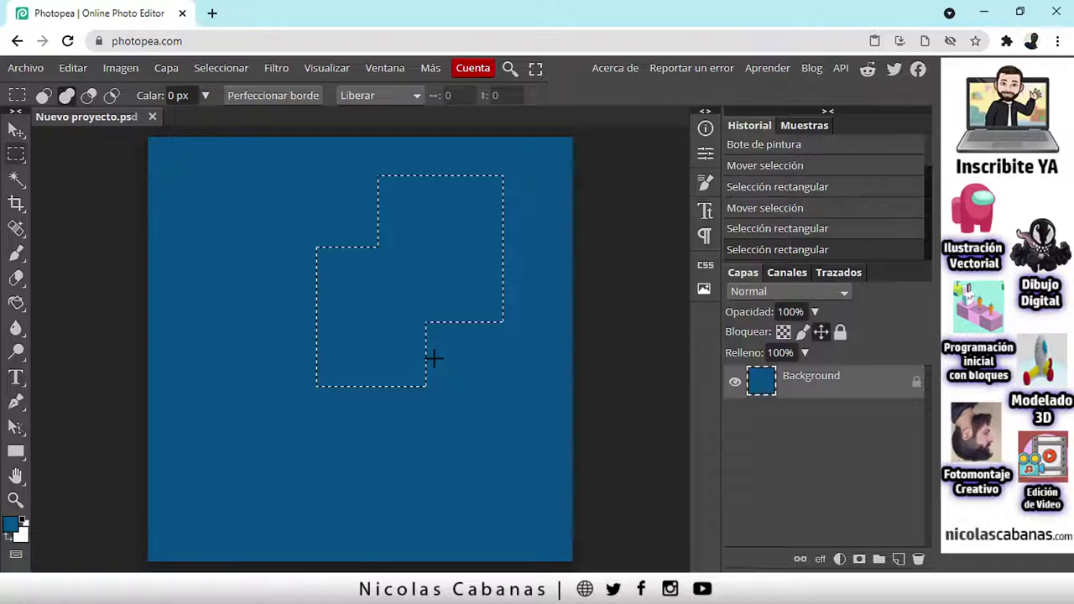
{"action": "left_click", "coordinate": [45, 95]}
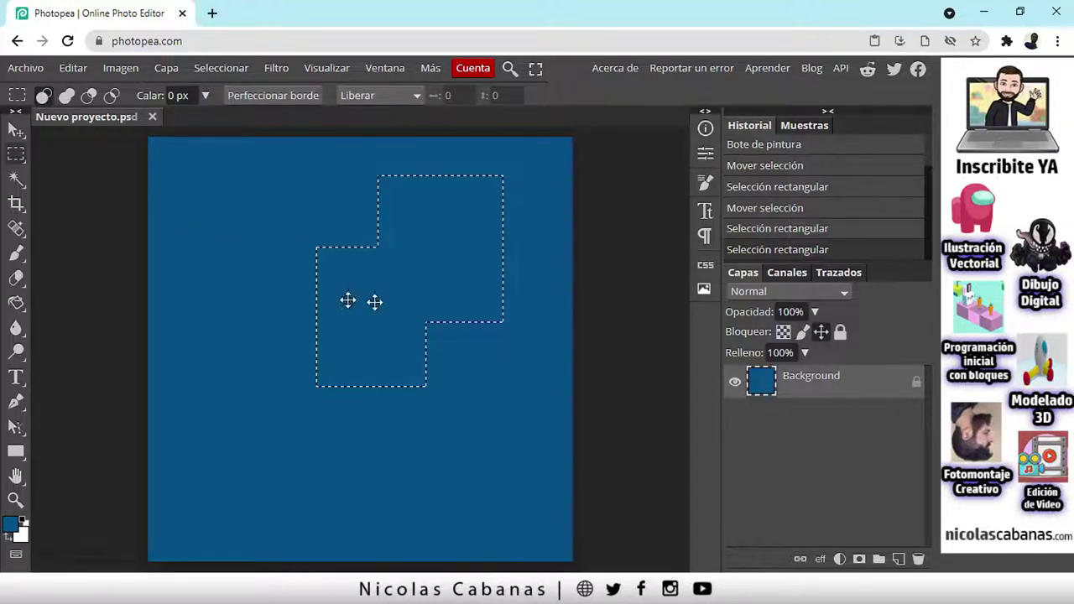
- Clear the selection and select a wide full-height central band, leaving a narrow strip on each side of the canvas
{"action": "left_click", "coordinate": [223, 70]}
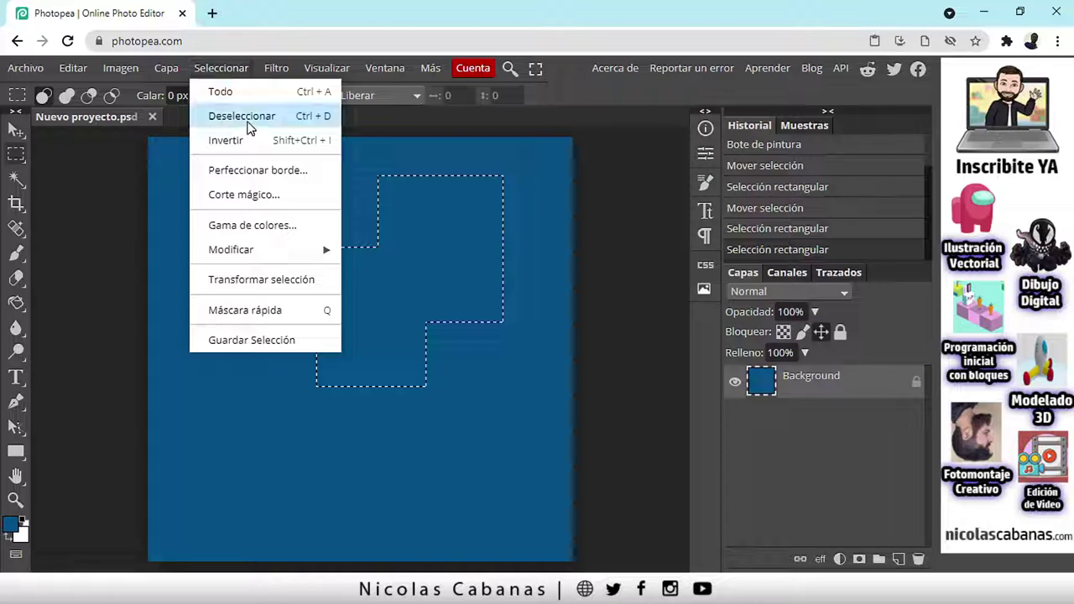
{"action": "left_click", "coordinate": [246, 119]}
{"action": "left_click_drag", "start_coordinate": [193, 137], "coordinate": [526, 561]}
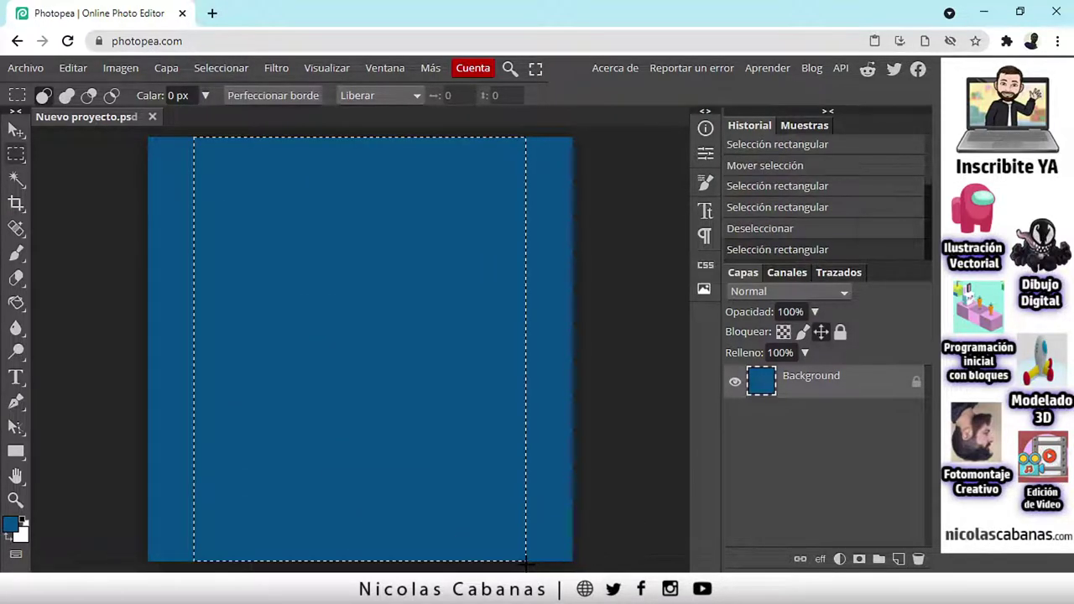
- Set the foreground colour to medium blue 2275b0 and fill the selected central band with it
{"action": "left_click", "coordinate": [11, 527]}
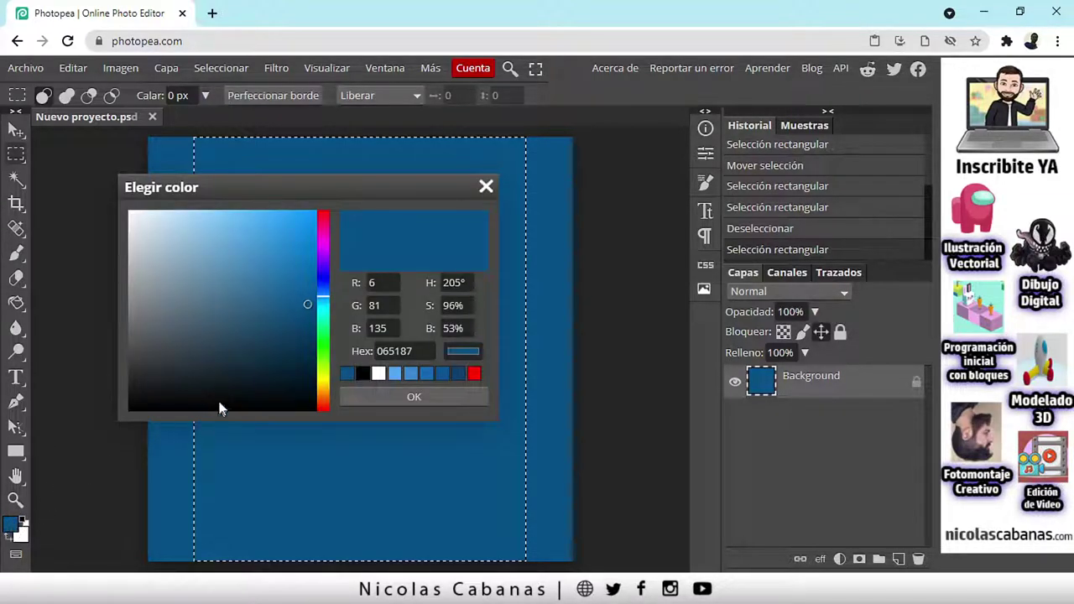
{"action": "left_click_drag", "start_coordinate": [304, 304], "coordinate": [280, 272]}
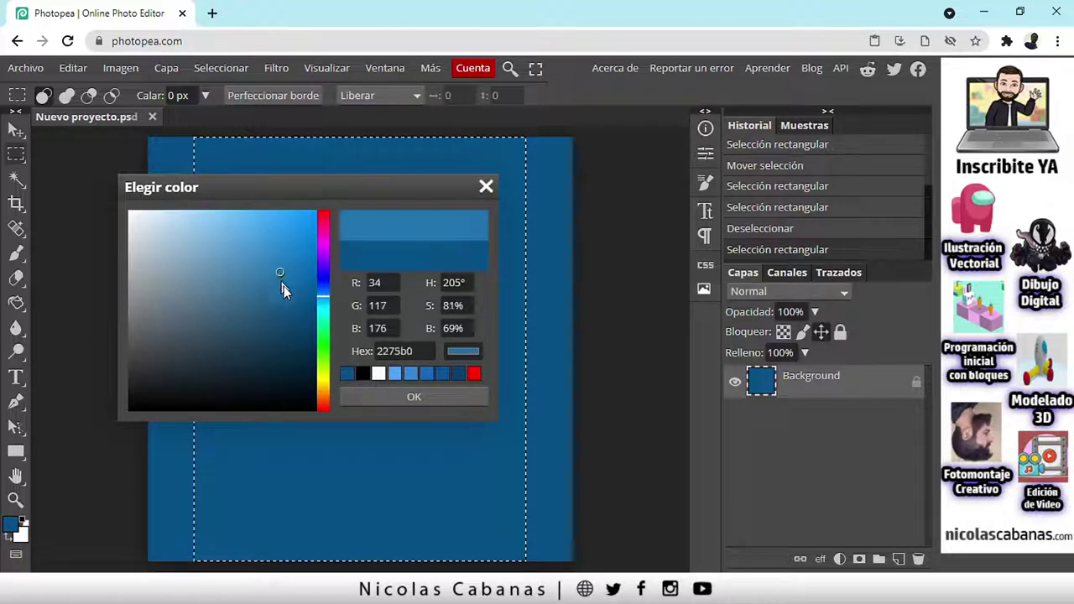
{"action": "left_click", "coordinate": [367, 397]}
{"action": "left_click", "coordinate": [17, 304]}
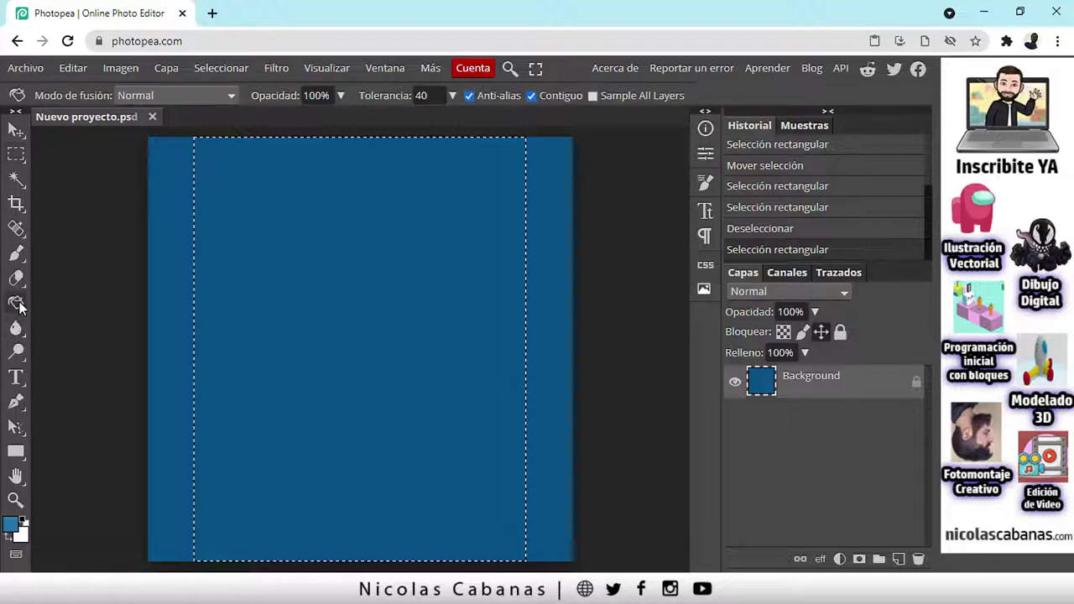
{"action": "left_click", "coordinate": [305, 290]}
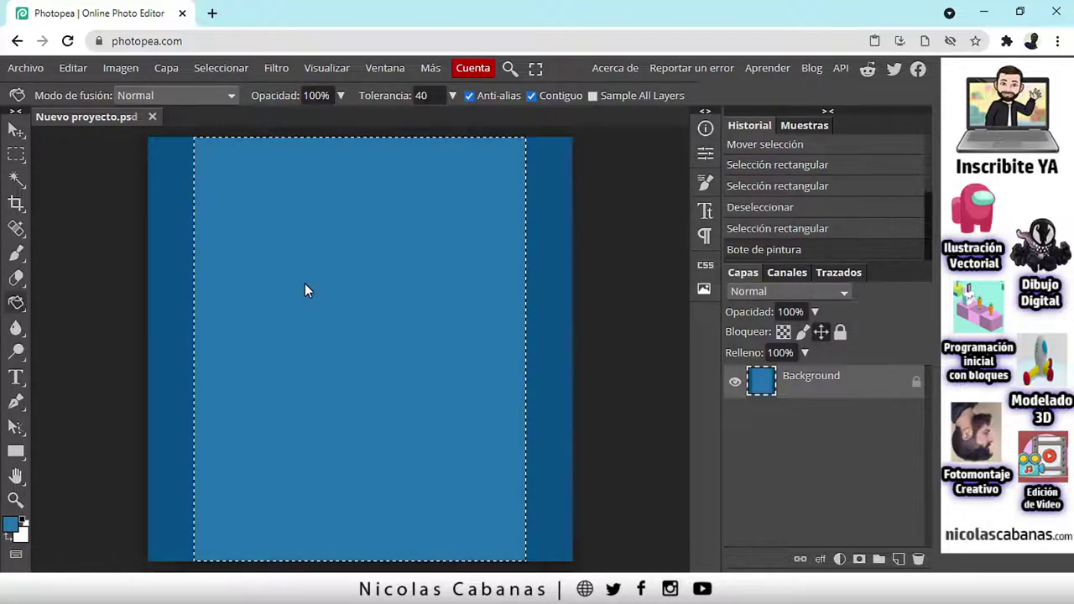
- Clear the selection and select a narrower full-height band centred inside the medium blue one
{"action": "left_click", "coordinate": [17, 156]}
{"action": "left_click", "coordinate": [92, 157]}
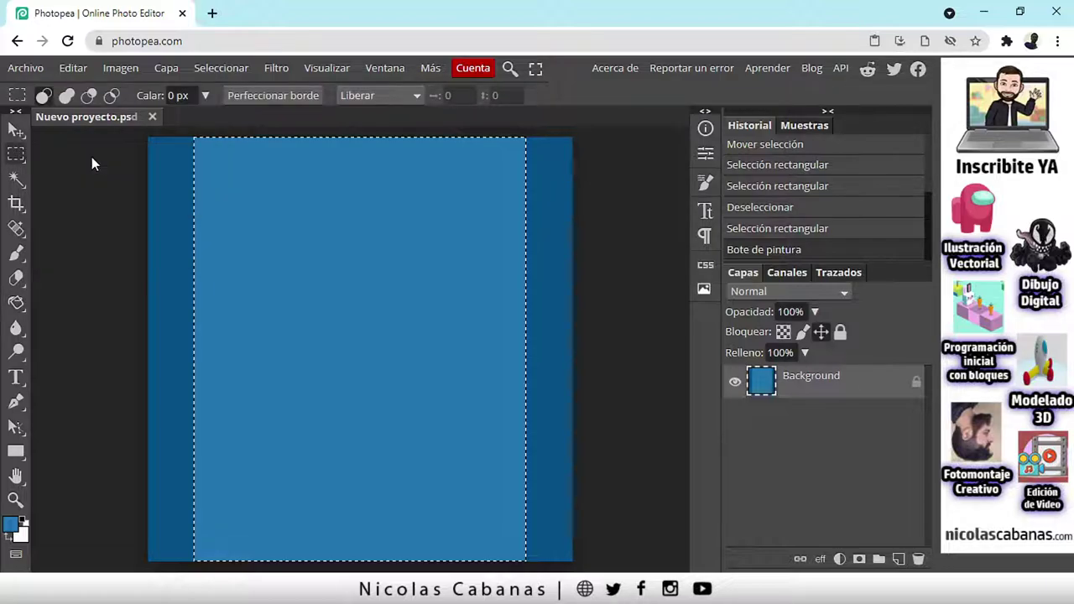
{"action": "left_click", "coordinate": [217, 70]}
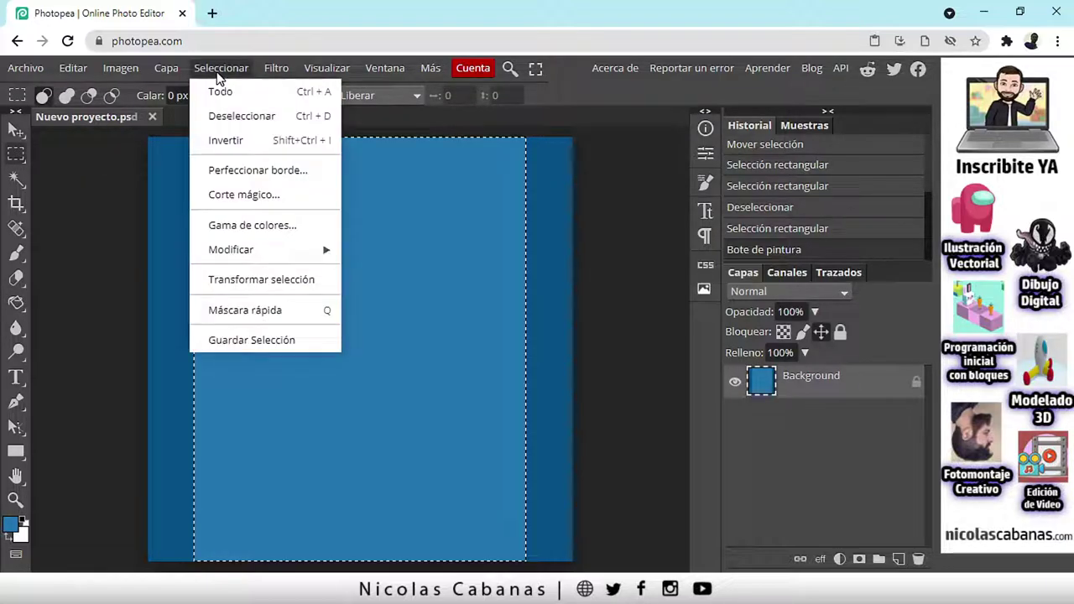
{"action": "left_click", "coordinate": [241, 128]}
{"action": "left_click_drag", "start_coordinate": [254, 134], "coordinate": [469, 550]}
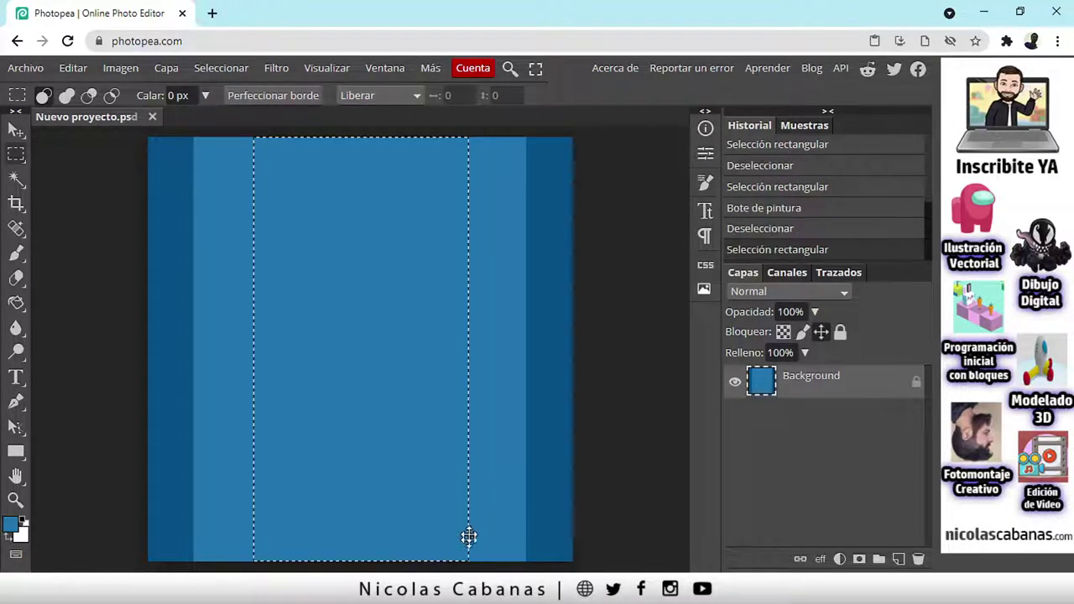
- Pick a lighter blue as the foreground colour and fill the narrower central band with it
{"action": "left_click", "coordinate": [16, 303]}
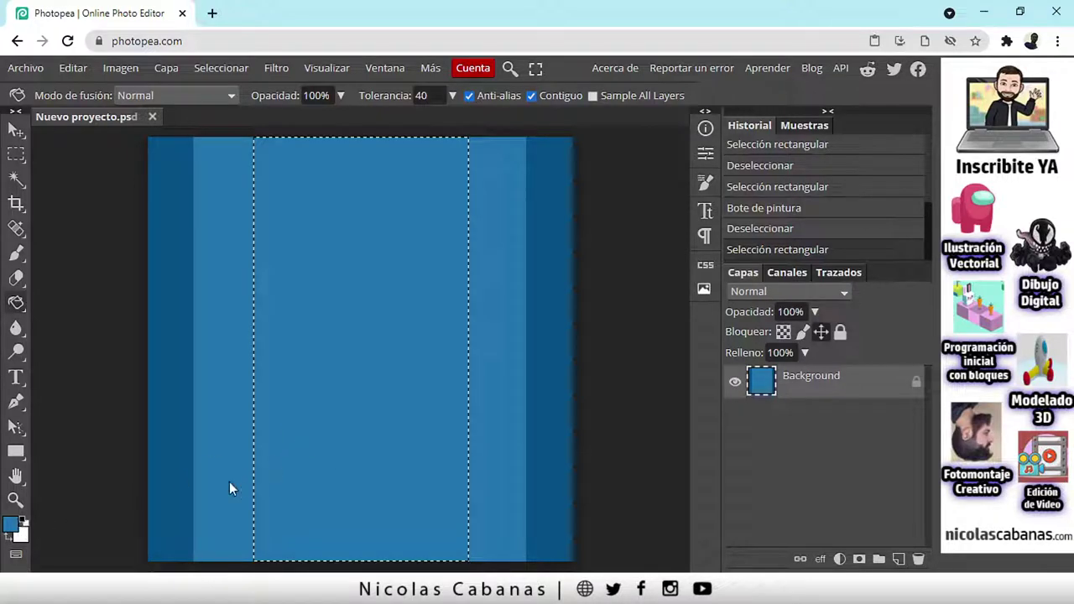
{"action": "left_click", "coordinate": [18, 527]}
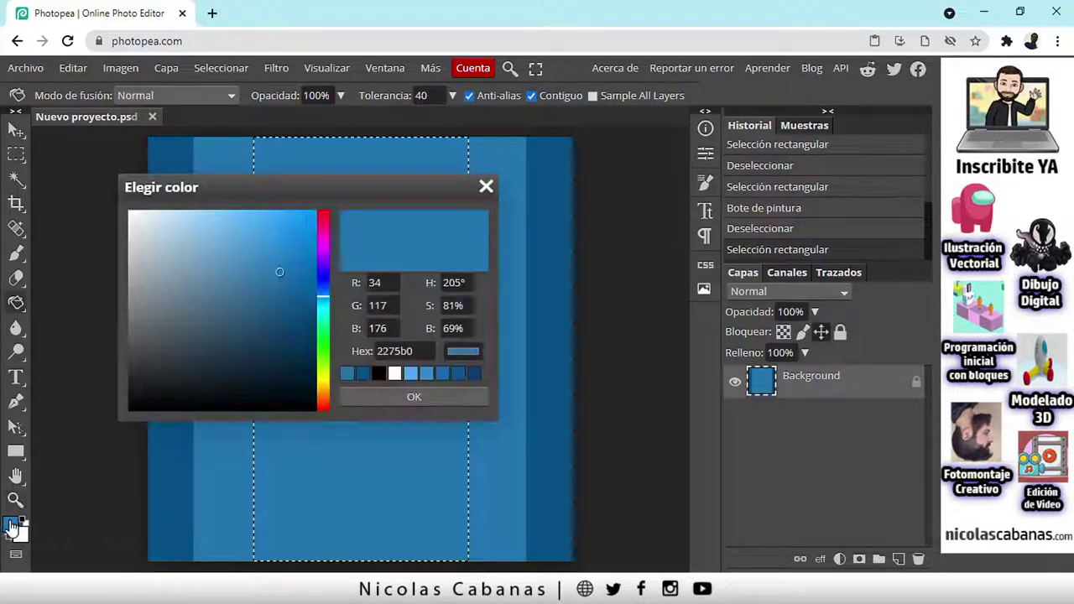
{"action": "left_click", "coordinate": [267, 267]}
{"action": "left_click_drag", "start_coordinate": [267, 270], "coordinate": [248, 256]}
{"action": "left_click", "coordinate": [379, 396]}
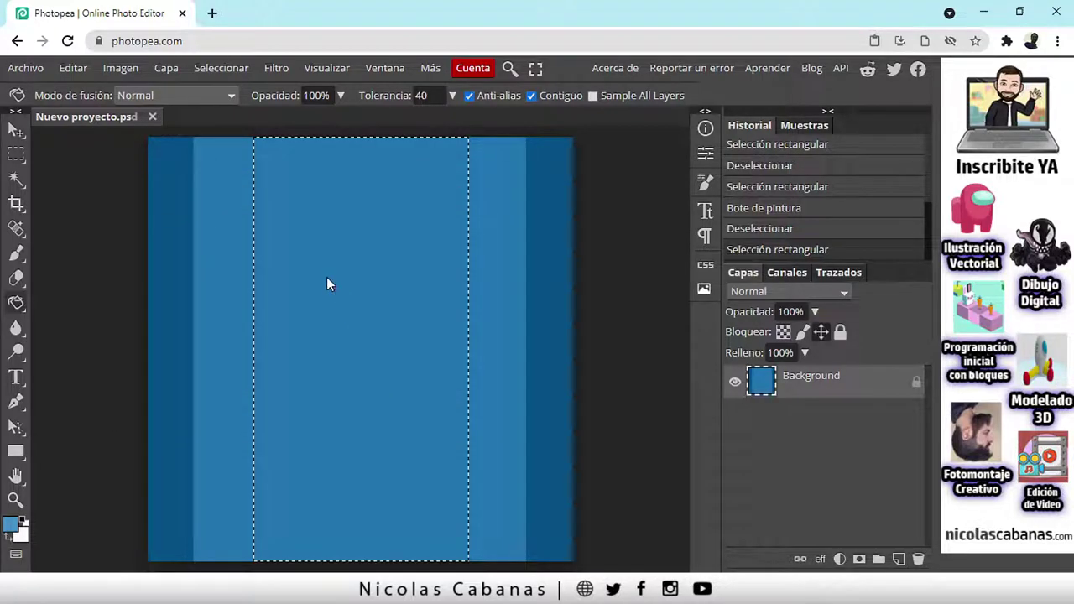
{"action": "left_click", "coordinate": [333, 340]}
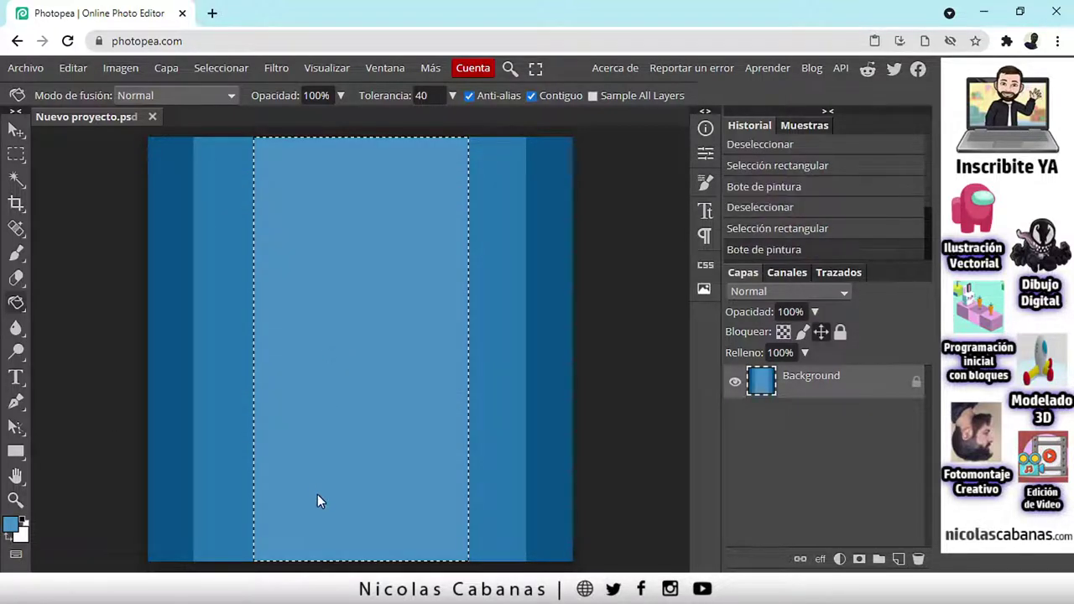
- Clear the selection and select a narrower full-height rectangular band centred inside the light blue one
{"action": "left_click", "coordinate": [18, 155]}
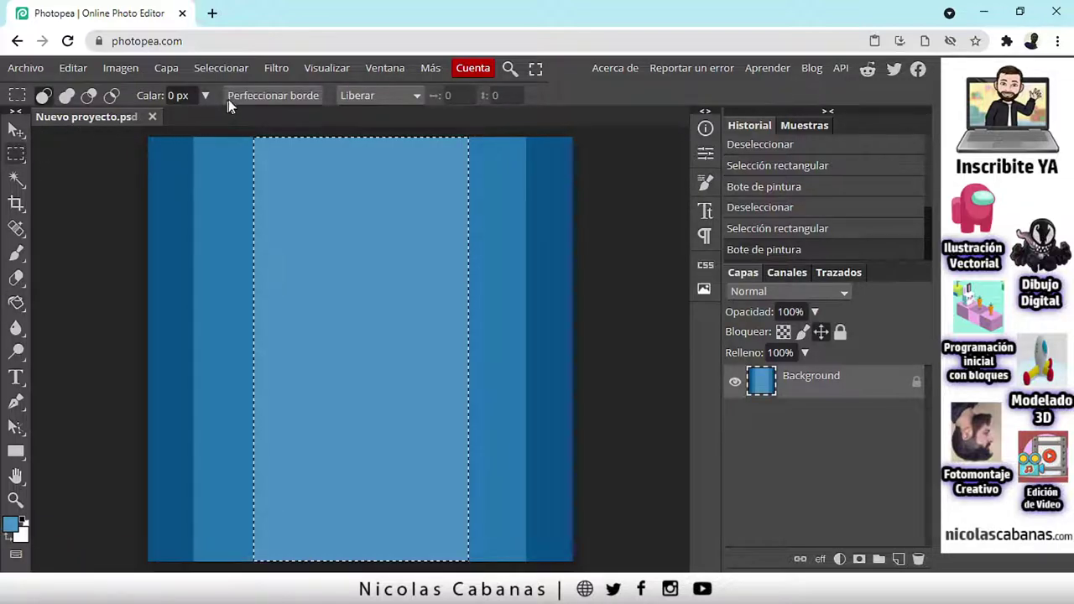
{"action": "left_click", "coordinate": [221, 68]}
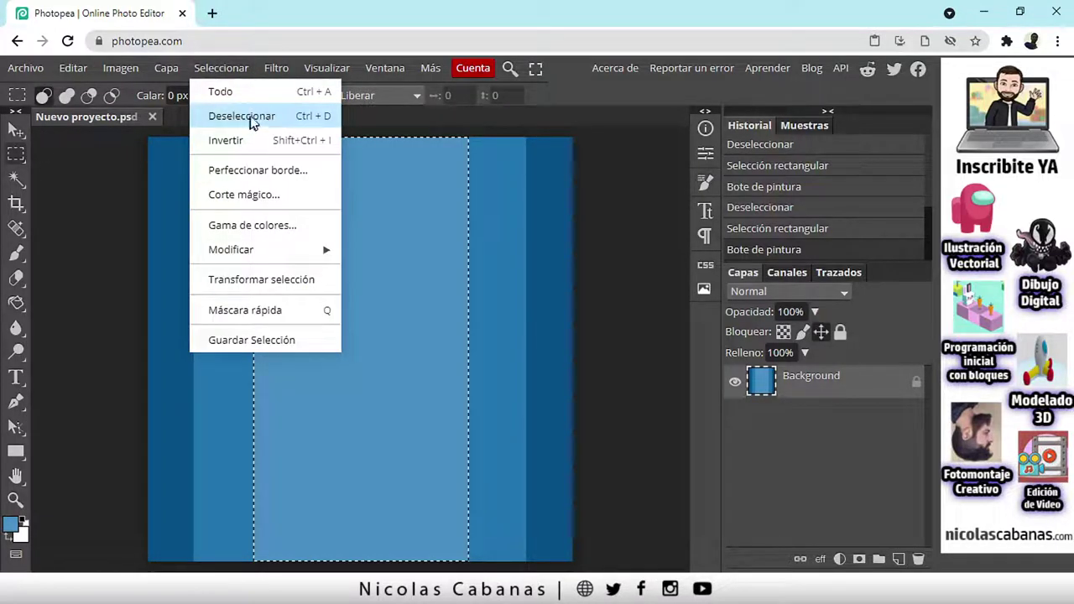
{"action": "left_click", "coordinate": [244, 118]}
{"action": "left_click_drag", "start_coordinate": [300, 134], "coordinate": [418, 561]}
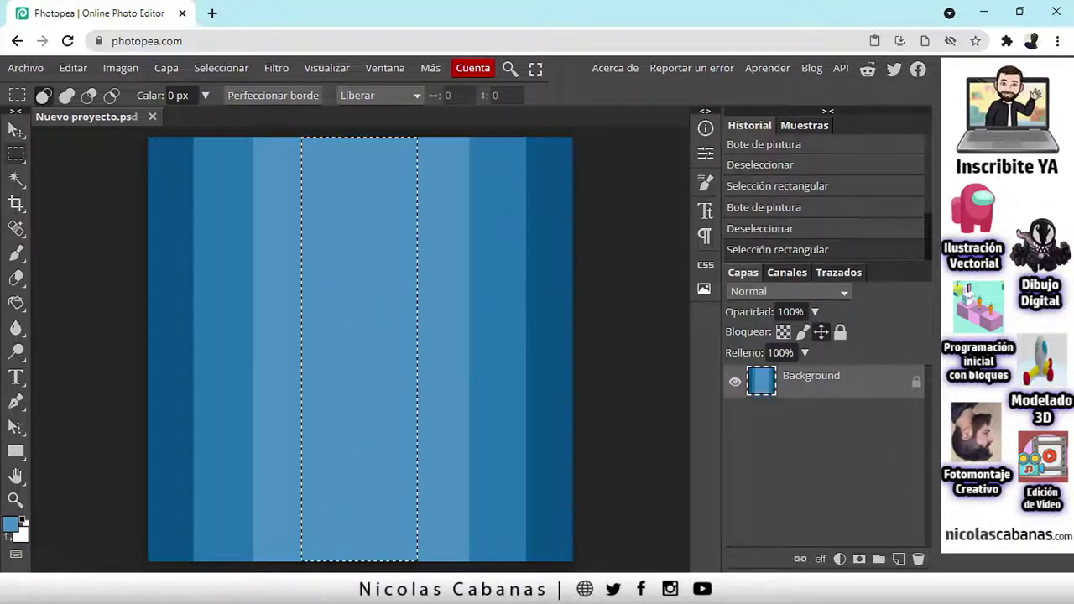
- Set the foreground colour to light blue 72b5e6 and fill the selected central band with it
{"action": "left_click", "coordinate": [16, 303]}
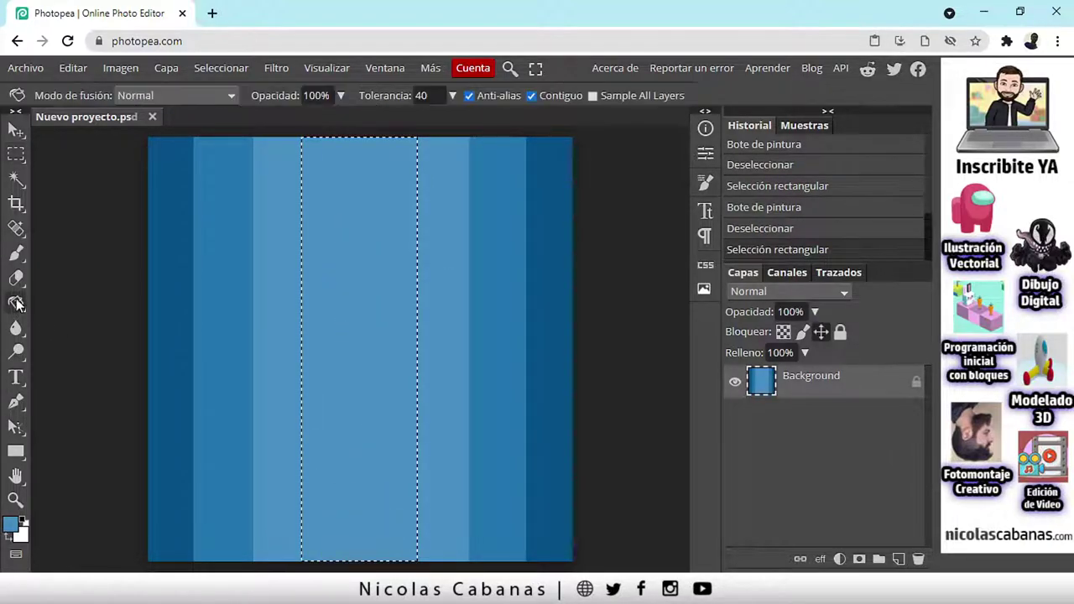
{"action": "left_click", "coordinate": [13, 525]}
{"action": "mouse_move", "coordinate": [223, 255]}
{"action": "left_mouse_down"}
{"action": "mouse_move", "coordinate": [235, 240]}
{"action": "mouse_move", "coordinate": [224, 230]}
{"action": "left_mouse_up"}
{"action": "left_click", "coordinate": [413, 397]}
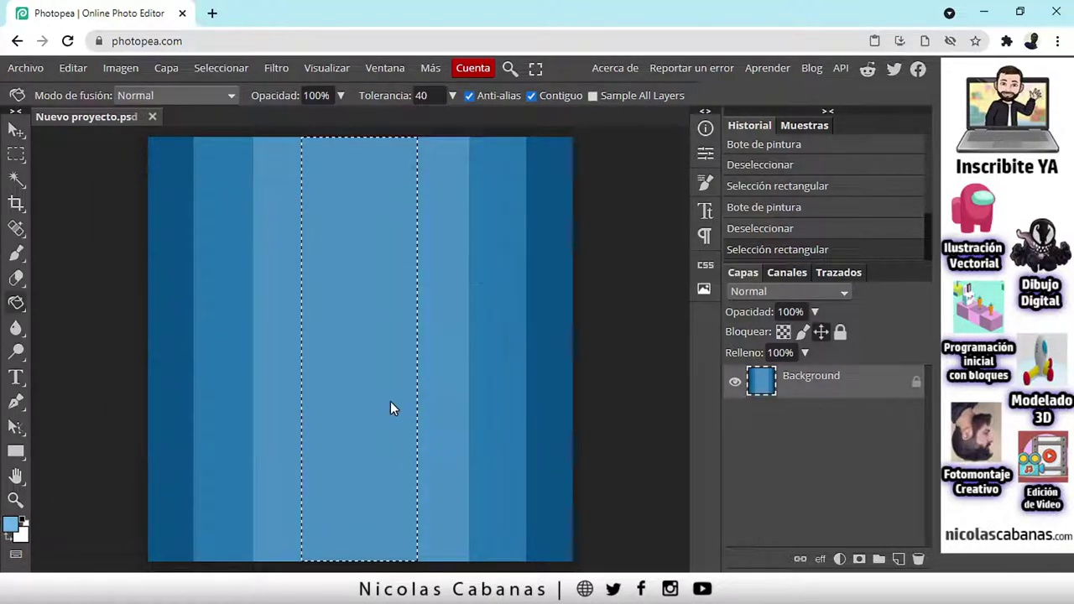
{"action": "left_click", "coordinate": [372, 351]}
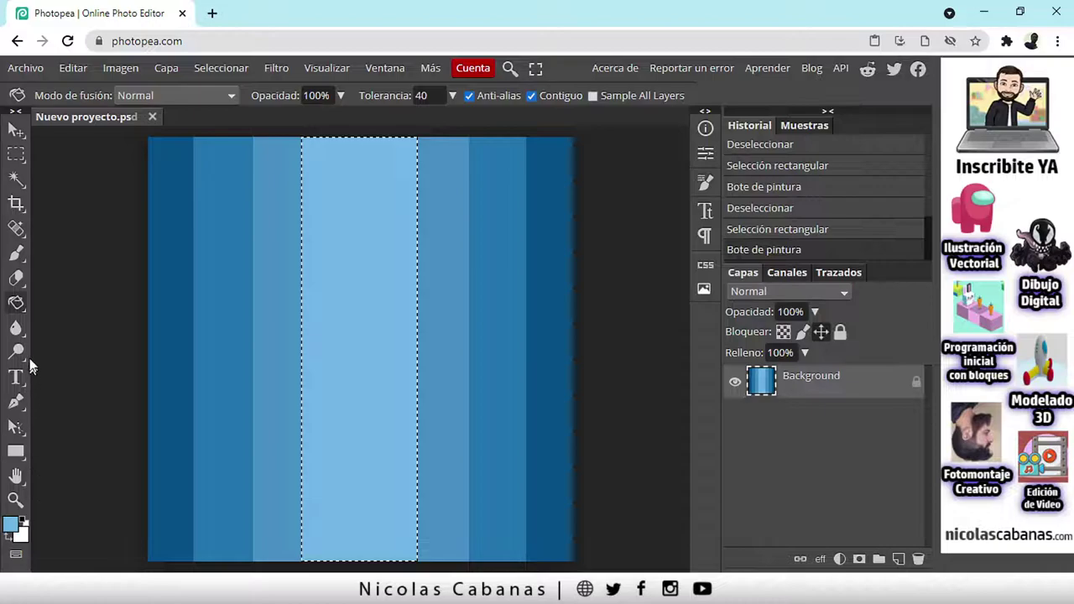
- Clear the selection and select a thin full-height rectangular strip down the middle of the lightest band
{"action": "right_click", "coordinate": [16, 154]}
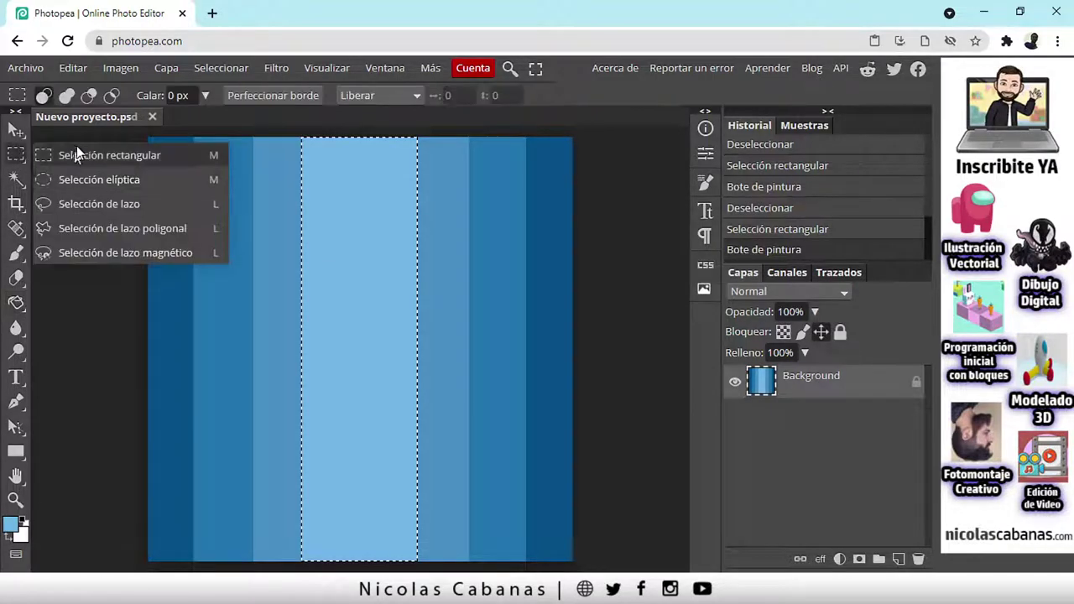
{"action": "left_click", "coordinate": [130, 154]}
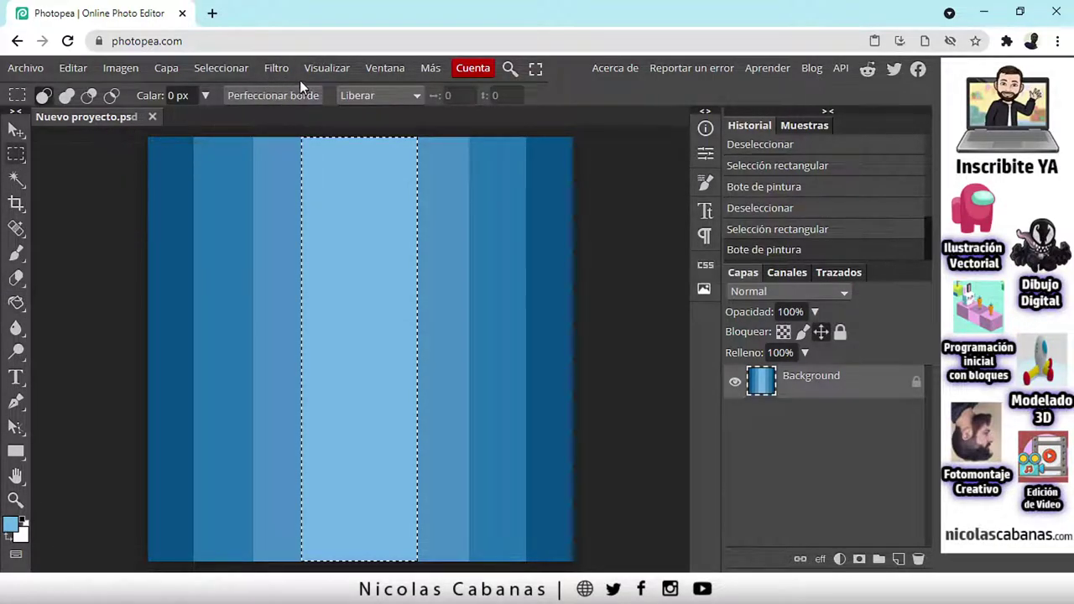
{"action": "left_click", "coordinate": [220, 67]}
{"action": "left_click", "coordinate": [221, 113]}
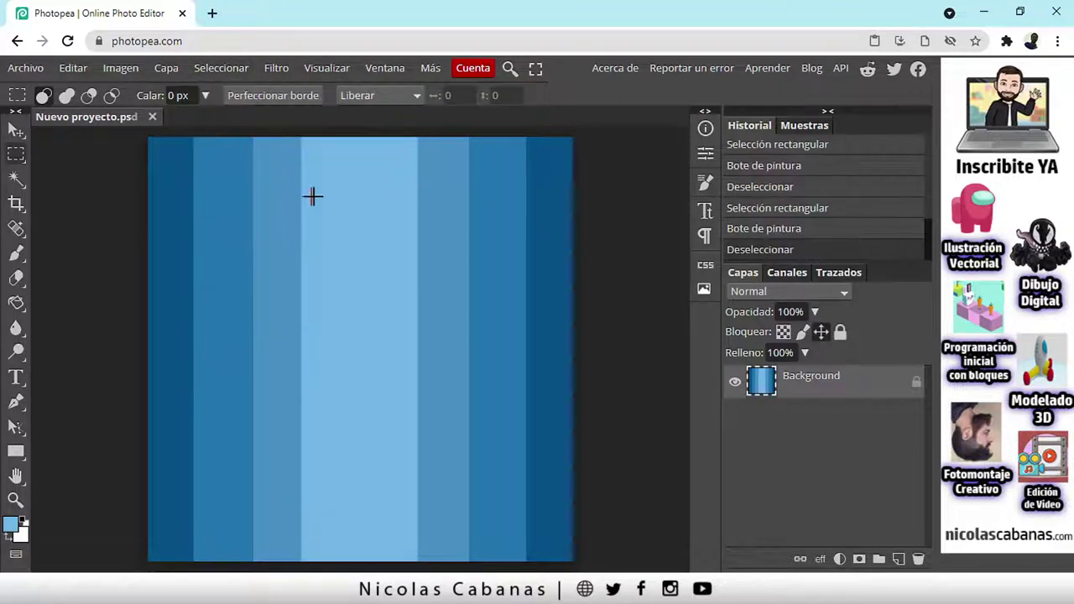
{"action": "left_click_drag", "start_coordinate": [344, 141], "coordinate": [390, 562]}
- Fill the thin central strip with the paler blue 7cc1f4 and clear the selection
{"action": "left_click", "coordinate": [11, 525]}
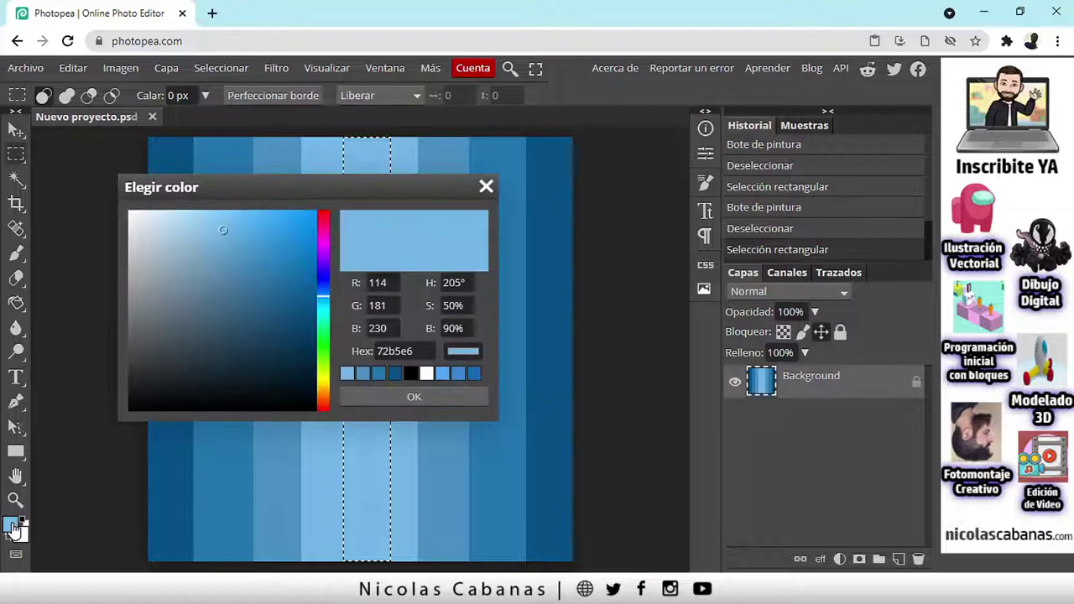
{"action": "left_click", "coordinate": [222, 219]}
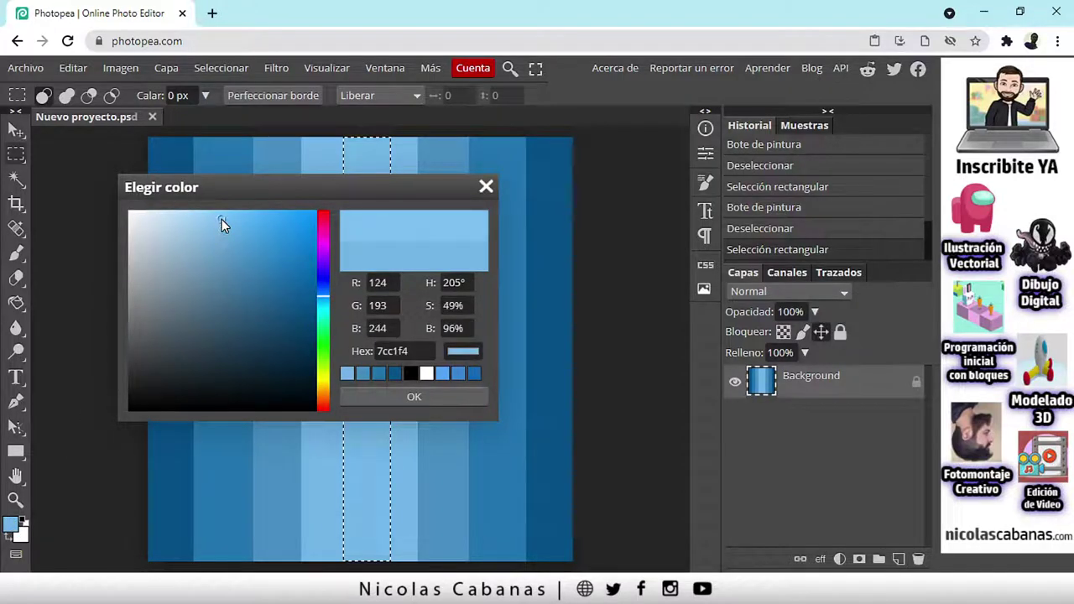
{"action": "left_click", "coordinate": [379, 400]}
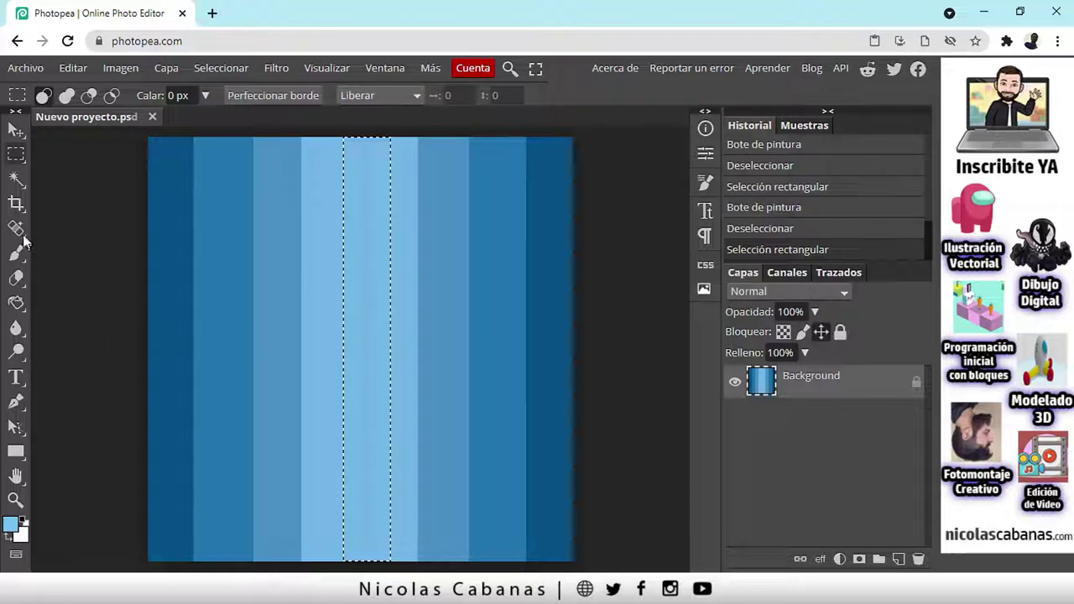
{"action": "left_click", "coordinate": [16, 303]}
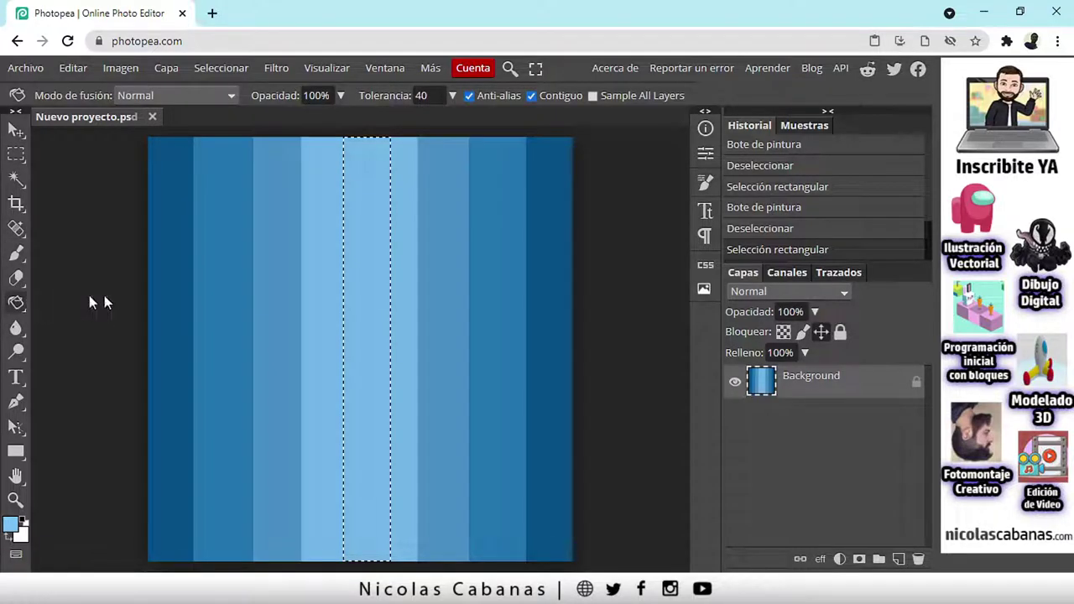
{"action": "left_click", "coordinate": [370, 319]}
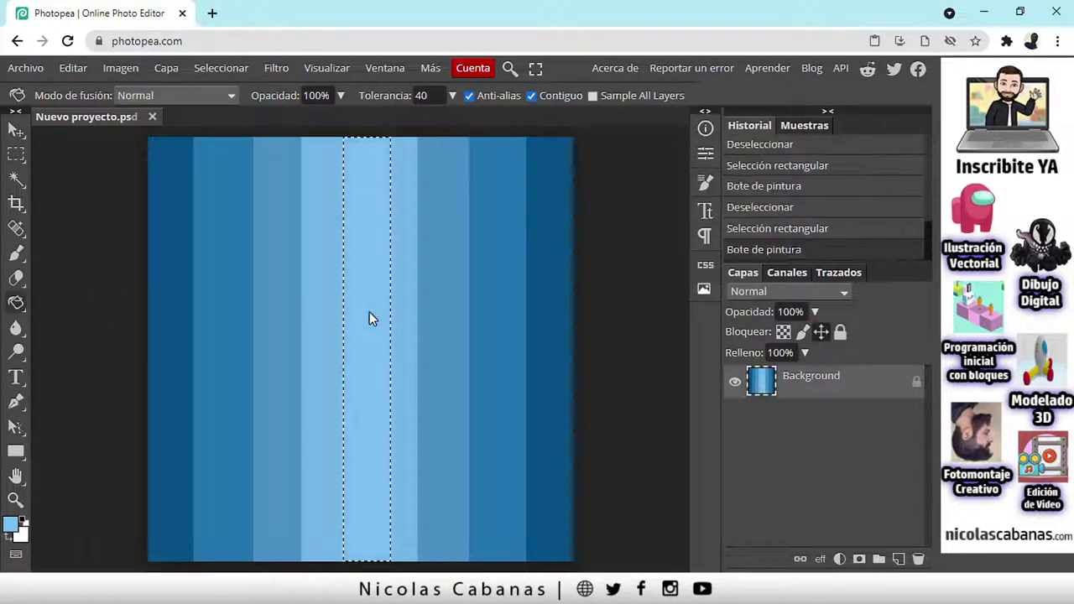
{"action": "left_click", "coordinate": [230, 69]}
{"action": "left_click", "coordinate": [245, 115]}
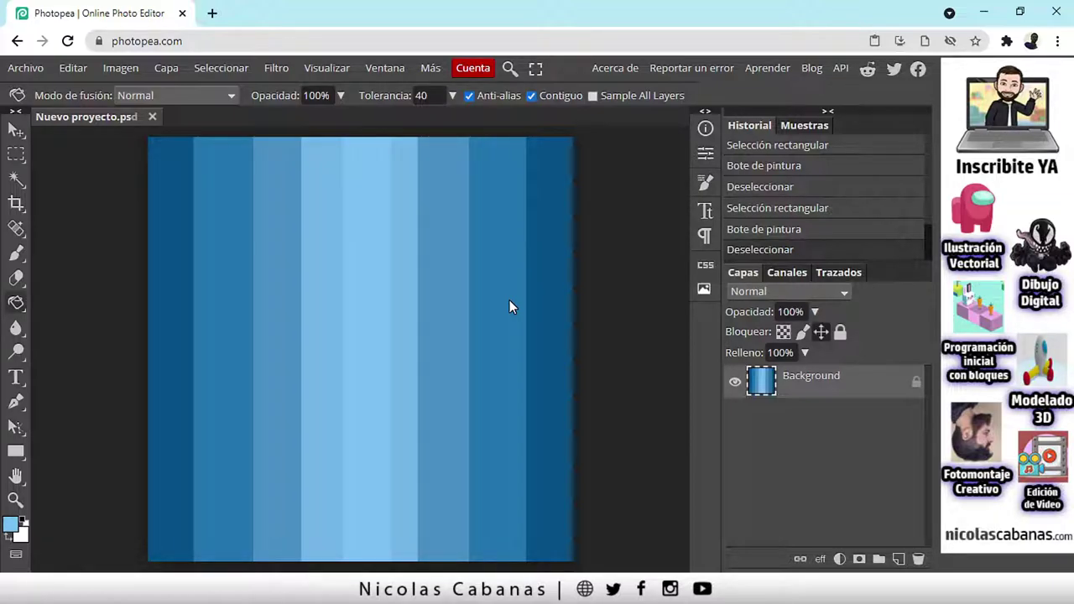
- With the Magic Wand, select the palest central strip, clear that selection, and select the strip again with the tolerance set to 32
{"action": "left_click", "coordinate": [16, 178]}
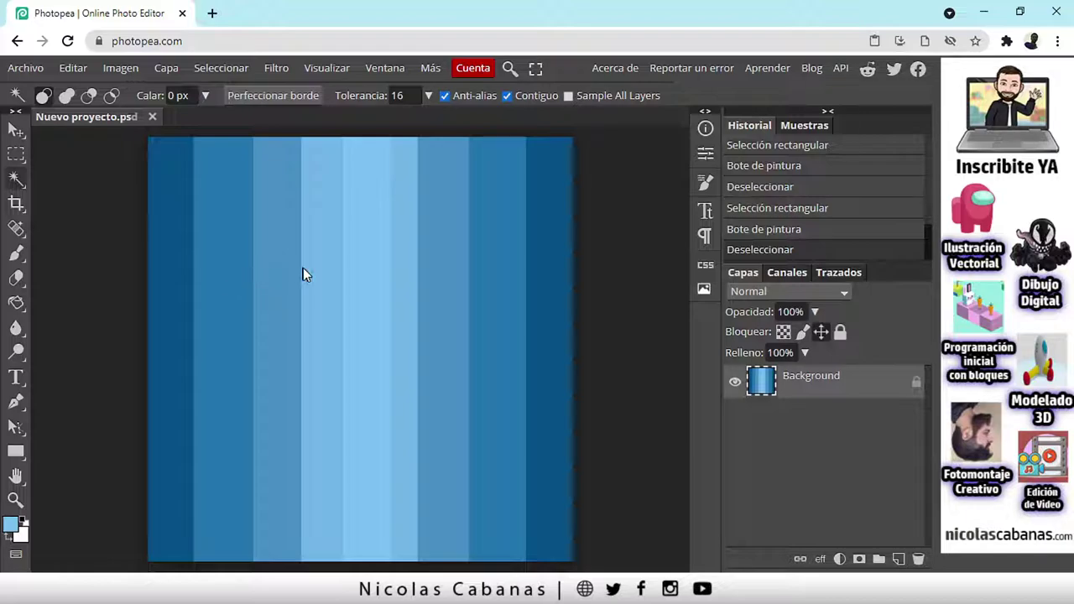
{"action": "left_click", "coordinate": [368, 302]}
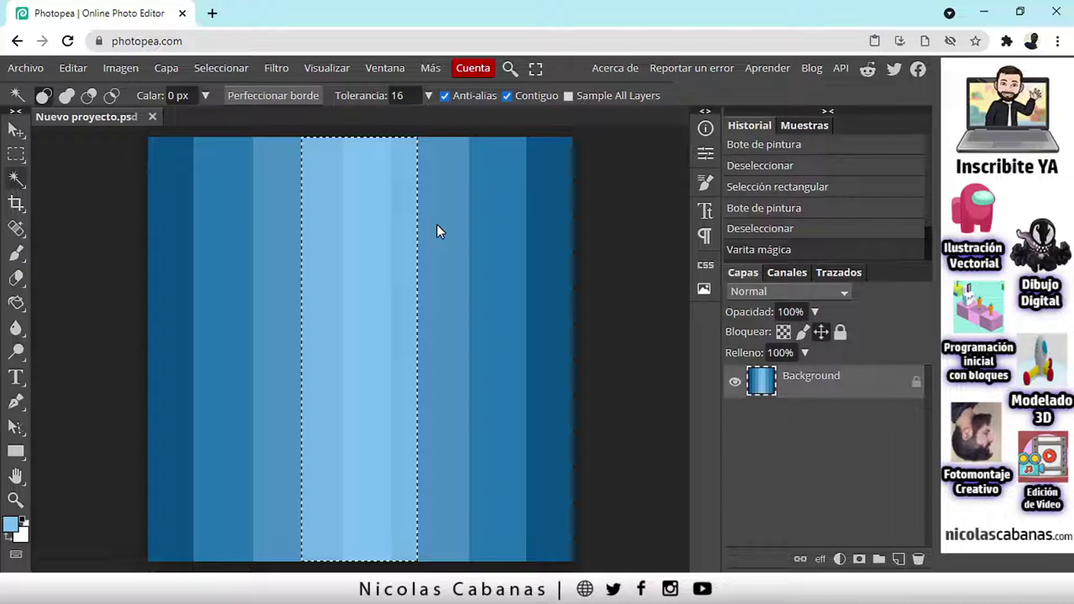
{"action": "double_click", "coordinate": [409, 95]}
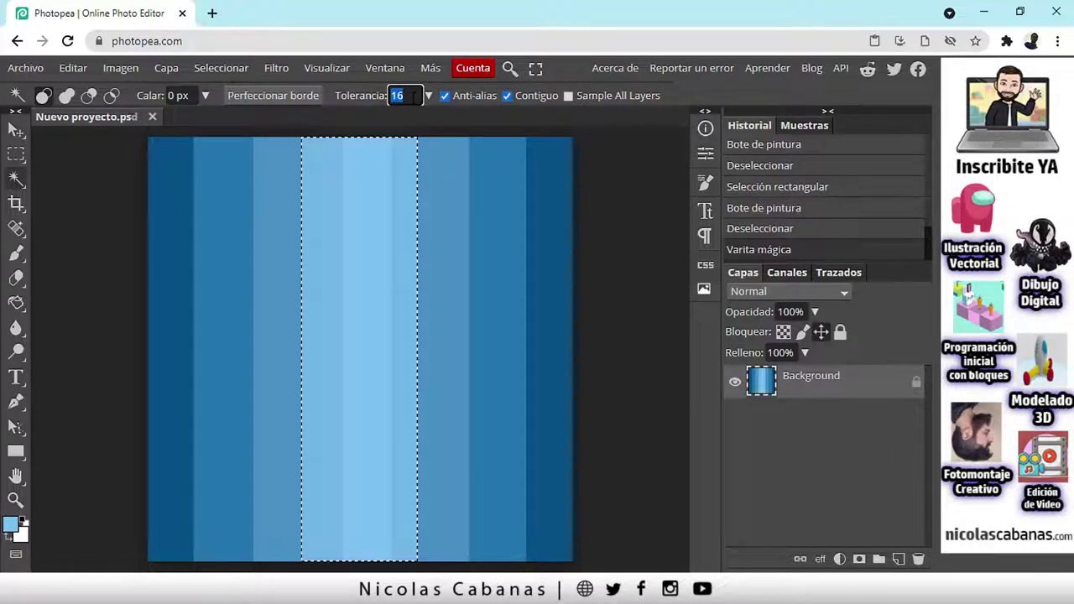
{"action": "type", "text": "32"}
{"action": "left_click", "coordinate": [222, 68]}
{"action": "left_click", "coordinate": [256, 114]}
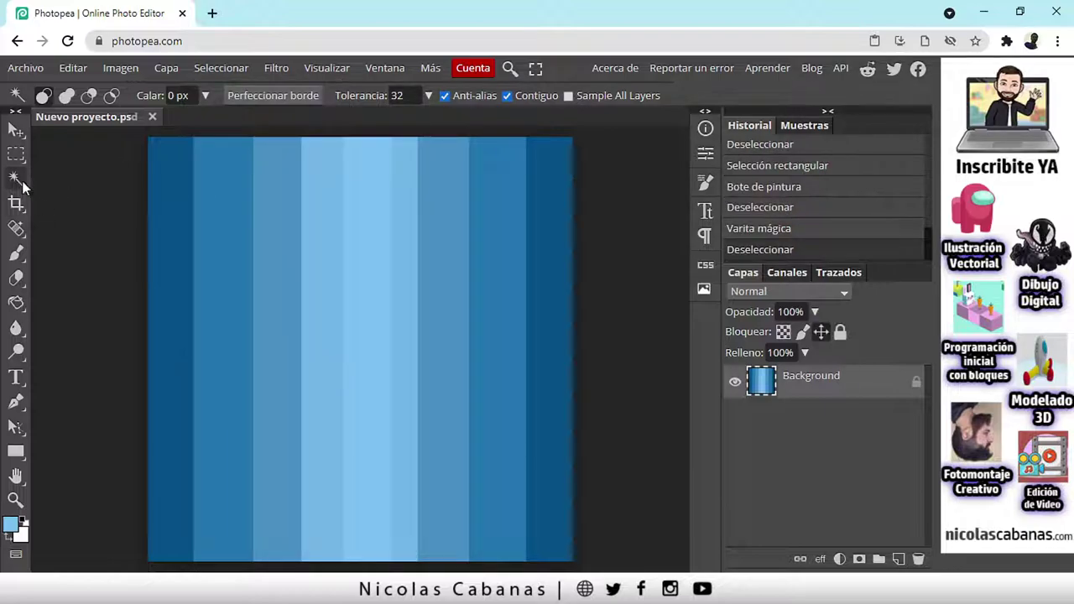
{"action": "left_click", "coordinate": [373, 252]}
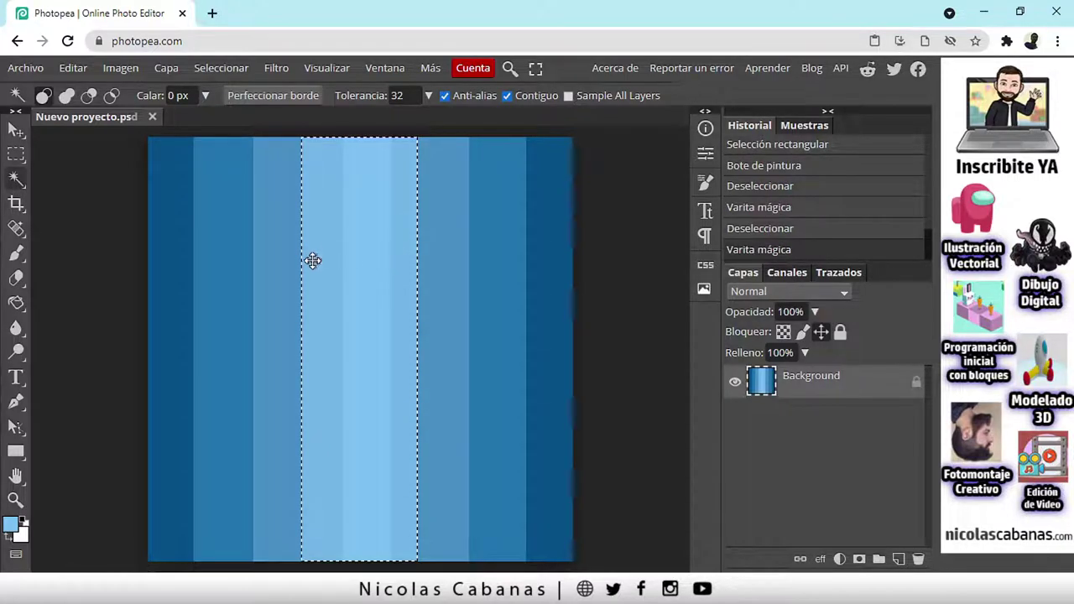
- Set the Magic Wand tolerance to 42, clear the selection and select the palest central strip again
{"action": "left_click", "coordinate": [397, 95]}
{"action": "type", "text": "42"}
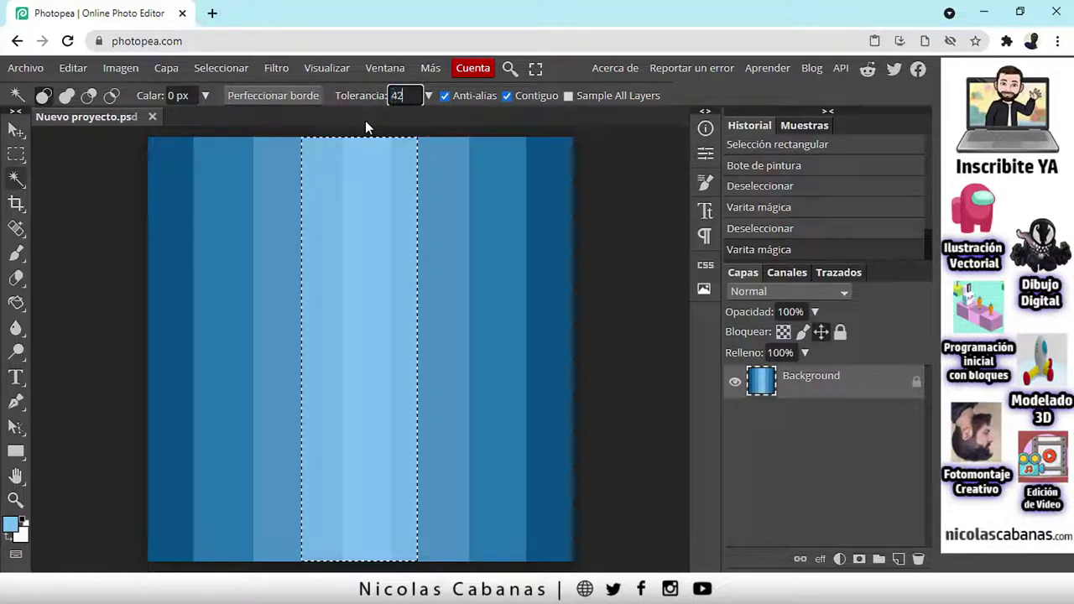
{"action": "left_click", "coordinate": [233, 67]}
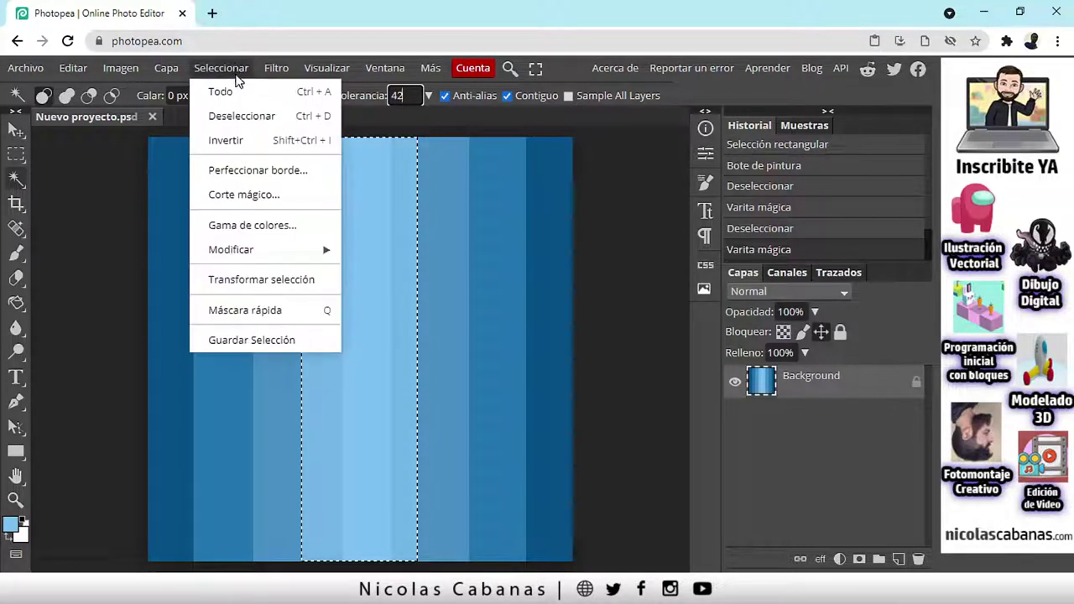
{"action": "left_click", "coordinate": [247, 117]}
{"action": "left_click", "coordinate": [366, 228]}
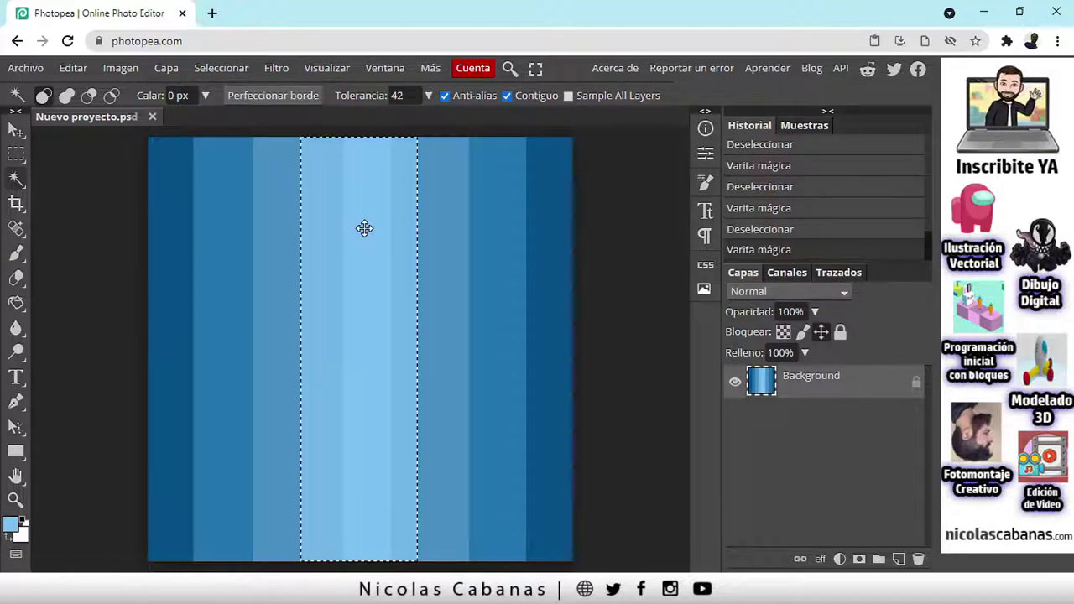
- Raise the Magic Wand tolerance to 50, clear the selection and reselect from the palest central strip
{"action": "double_click", "coordinate": [401, 96]}
{"action": "type", "text": "50"}
{"action": "left_click", "coordinate": [242, 68]}
{"action": "left_click", "coordinate": [250, 112]}
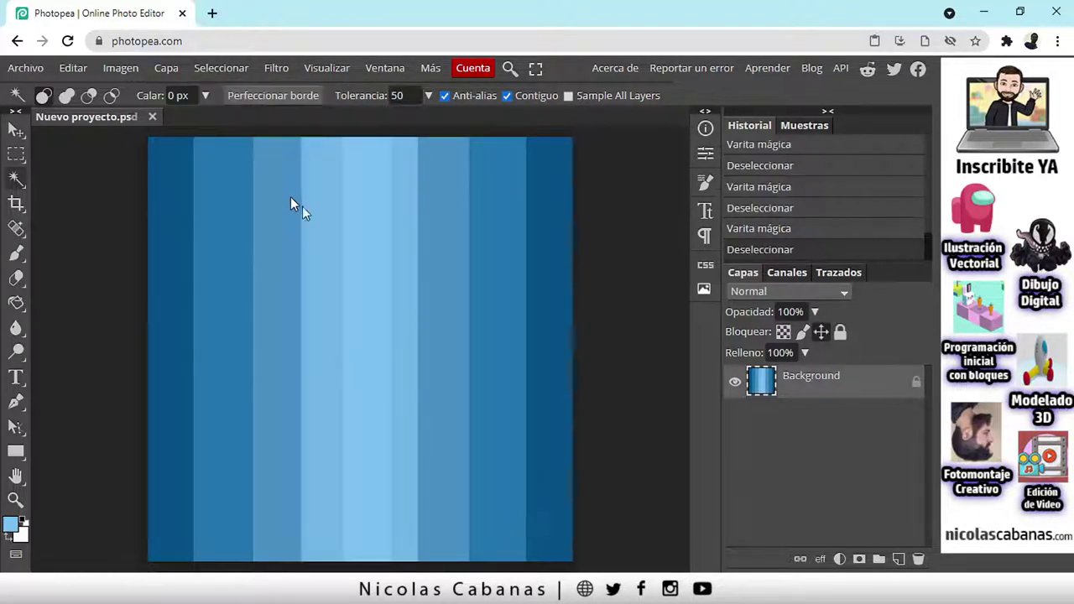
{"action": "left_click", "coordinate": [371, 217]}
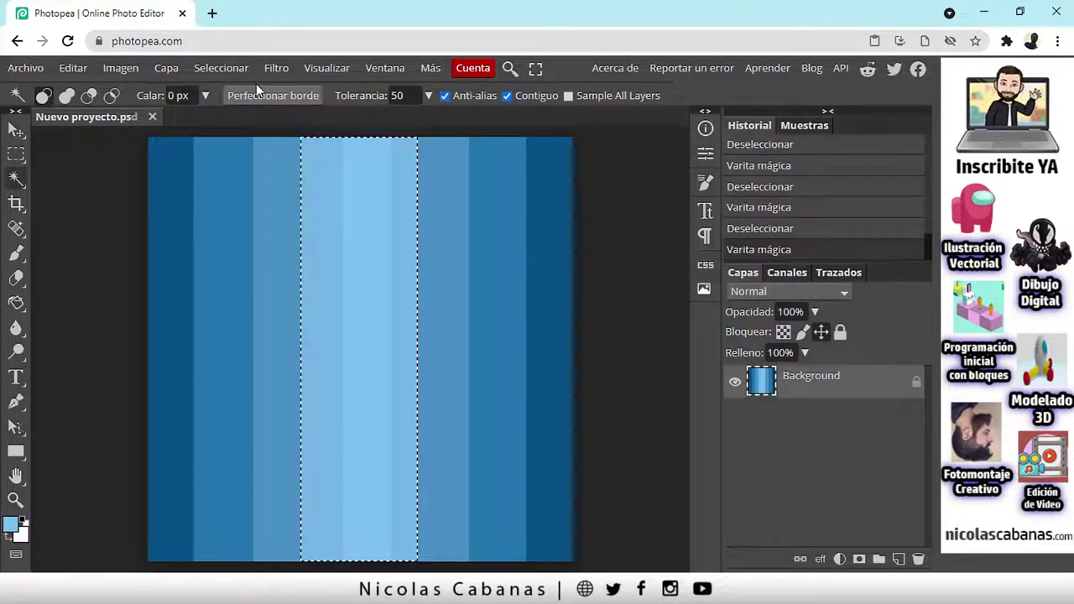
- Clear the selection and use the Magic Wand at tolerance 50 on the light blue band just left of the central strip
{"action": "left_click", "coordinate": [223, 68]}
{"action": "left_click", "coordinate": [241, 112]}
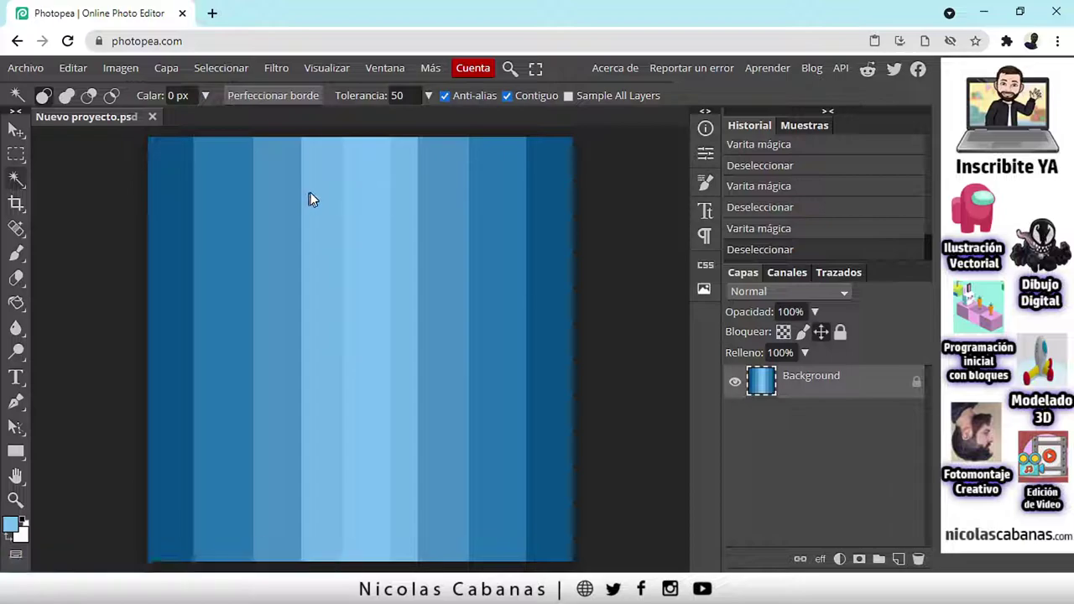
{"action": "left_click", "coordinate": [321, 235]}
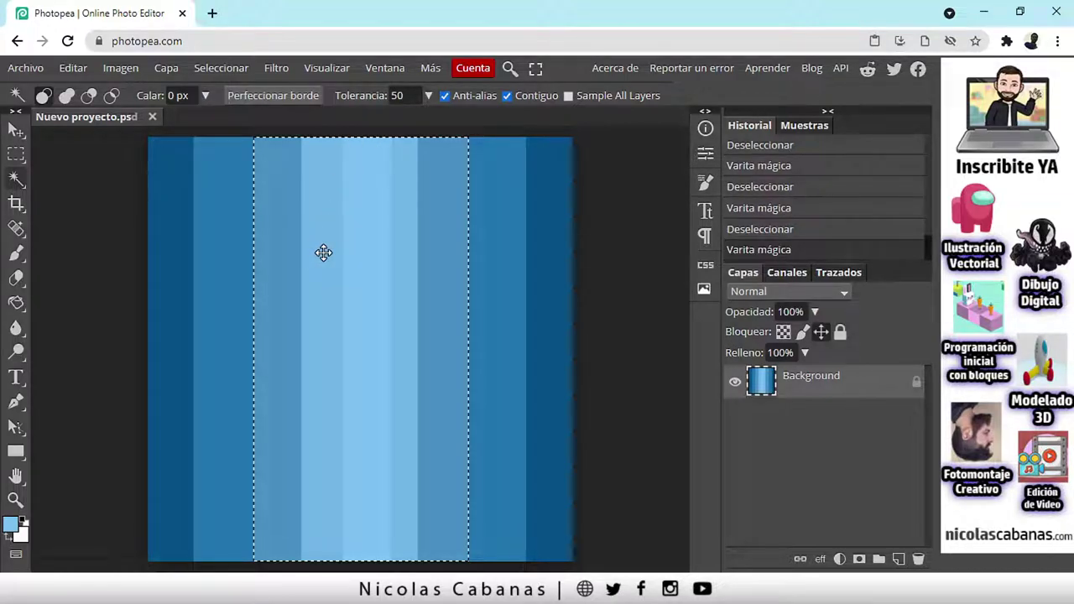
- Lower the Magic Wand tolerance to 16, clear the selection and select from the band just left of the central strip again
{"action": "left_click", "coordinate": [401, 94]}
{"action": "type", "text": "16"}
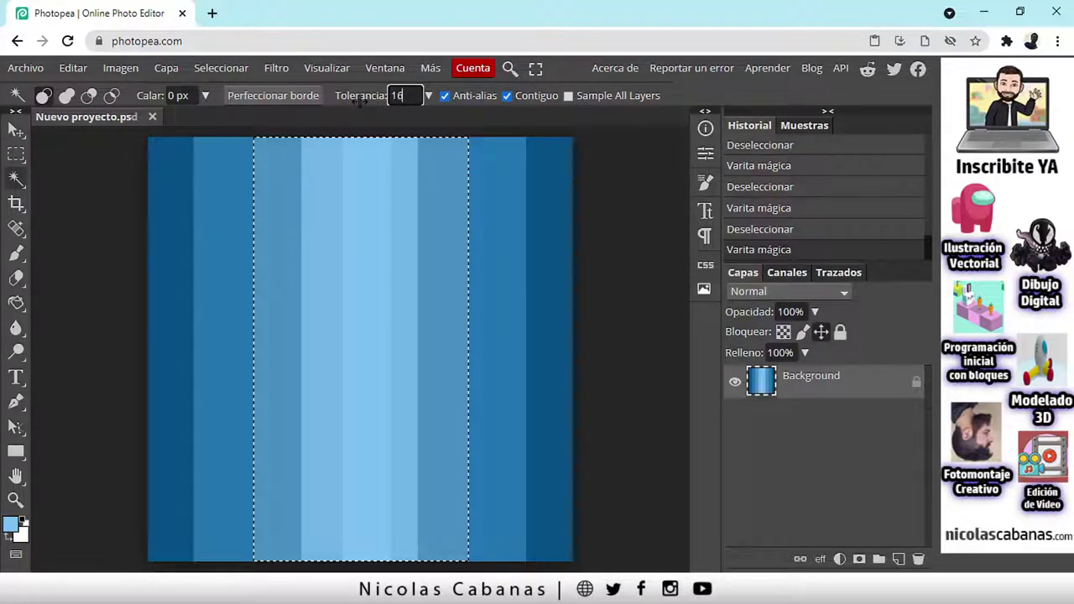
{"action": "left_click", "coordinate": [228, 70]}
{"action": "left_click", "coordinate": [252, 117]}
{"action": "left_click", "coordinate": [319, 224]}
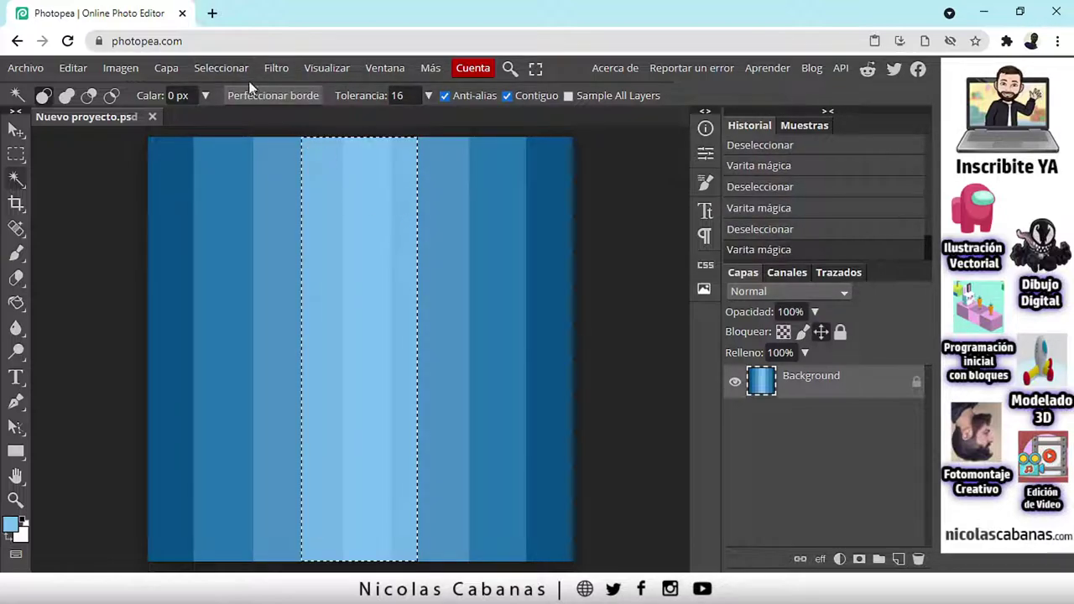
- Clear the selection and select the third band from the canvas's left edge with the Magic Wand at tolerance 16
{"action": "left_click", "coordinate": [210, 69]}
{"action": "left_click", "coordinate": [242, 117]}
{"action": "left_click", "coordinate": [280, 208]}
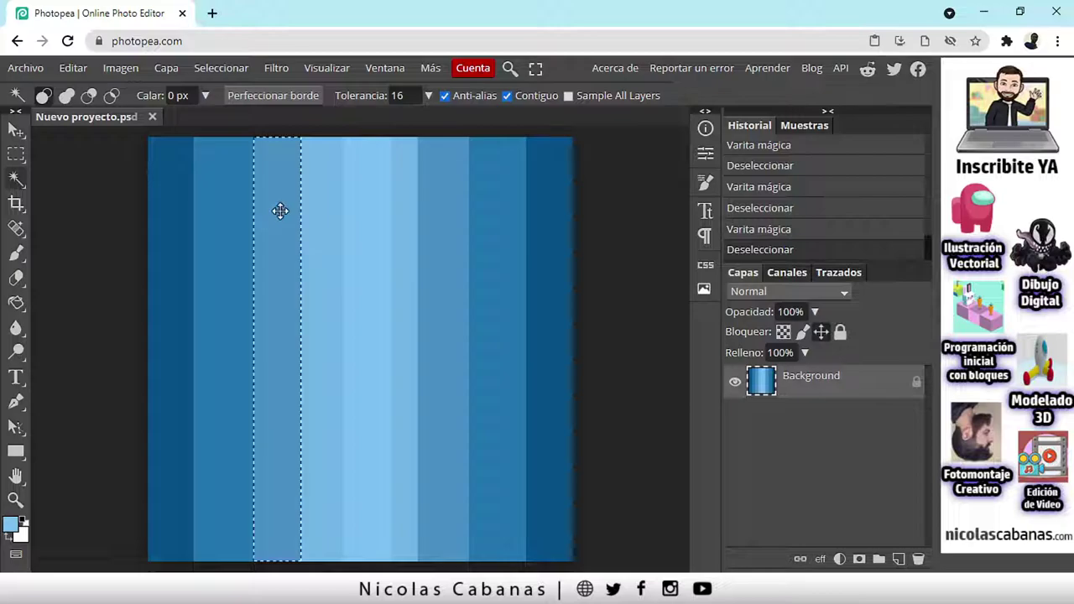
- Set the Magic Wand tolerance to 32, clear the selection and reselect the third band from the canvas's left edge
{"action": "left_click", "coordinate": [407, 95]}
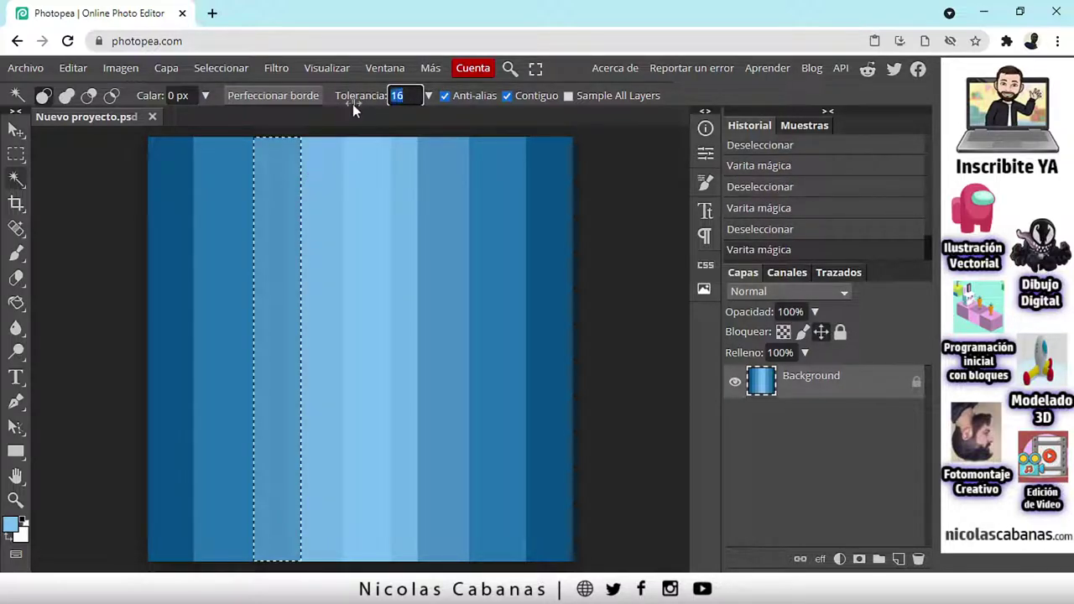
{"action": "type", "text": "32"}
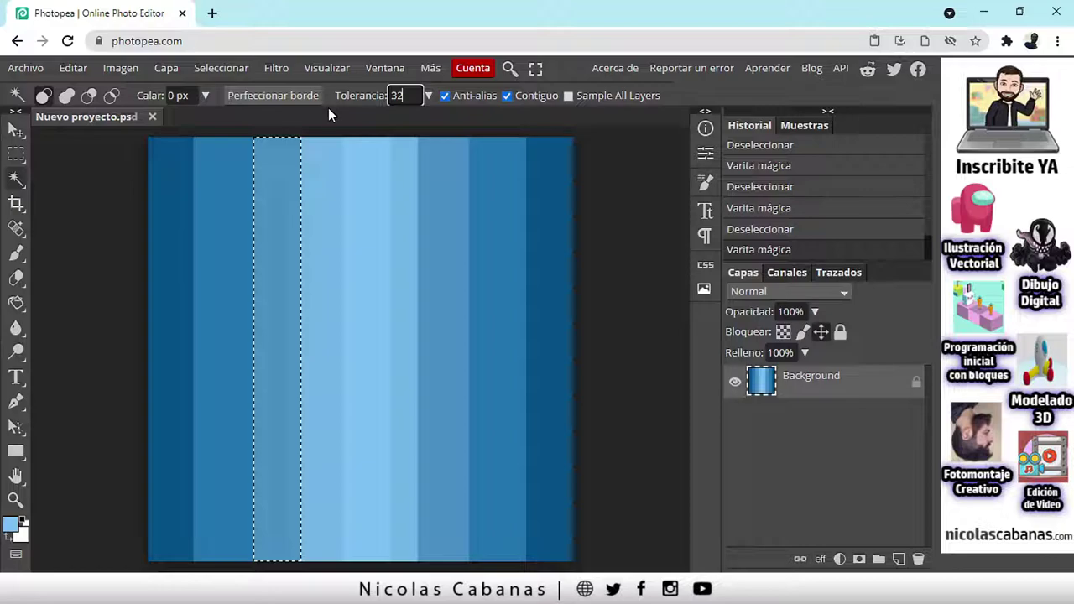
{"action": "left_click", "coordinate": [217, 68]}
{"action": "left_click", "coordinate": [238, 117]}
{"action": "left_click", "coordinate": [275, 224]}
- Set the Magic Wand tolerance to 50, clear the selection and reselect from the third band from the canvas's left edge
{"action": "left_click", "coordinate": [407, 95]}
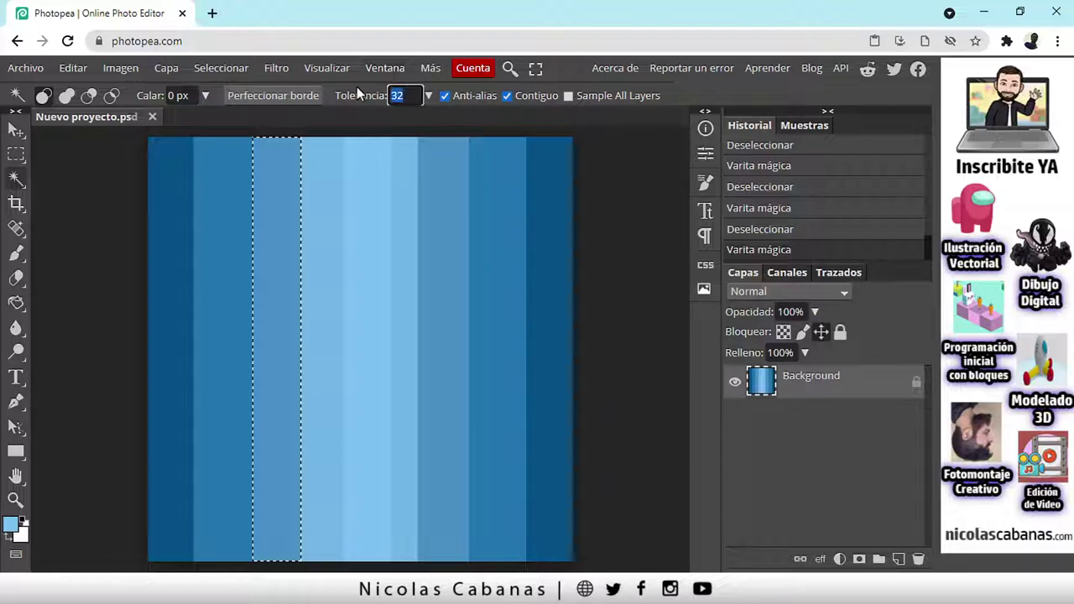
{"action": "type", "text": "50"}
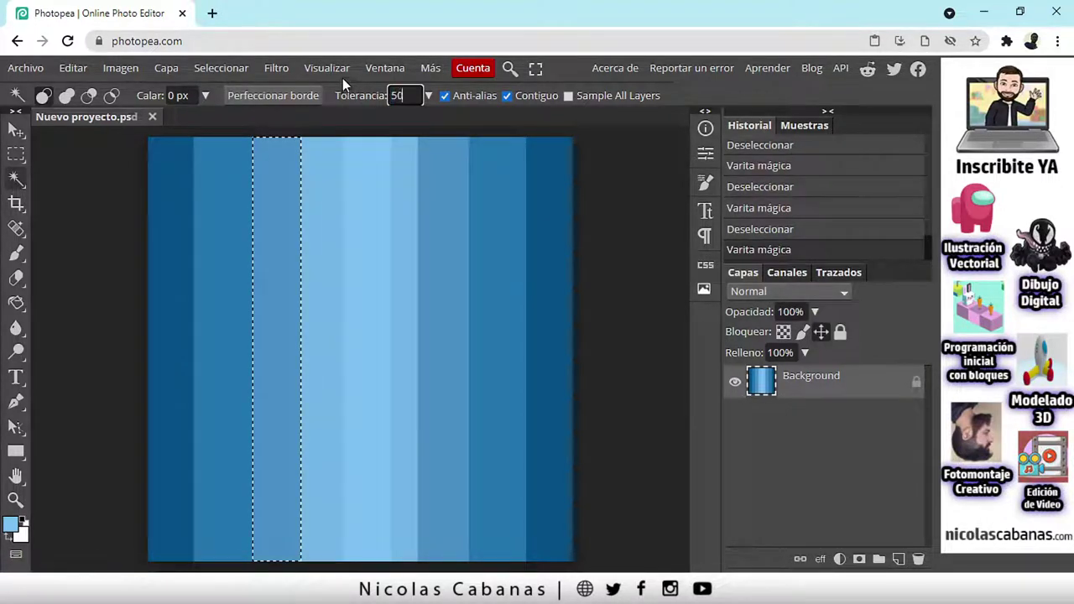
{"action": "left_click", "coordinate": [222, 69]}
{"action": "left_click", "coordinate": [240, 115]}
{"action": "left_click", "coordinate": [273, 220]}
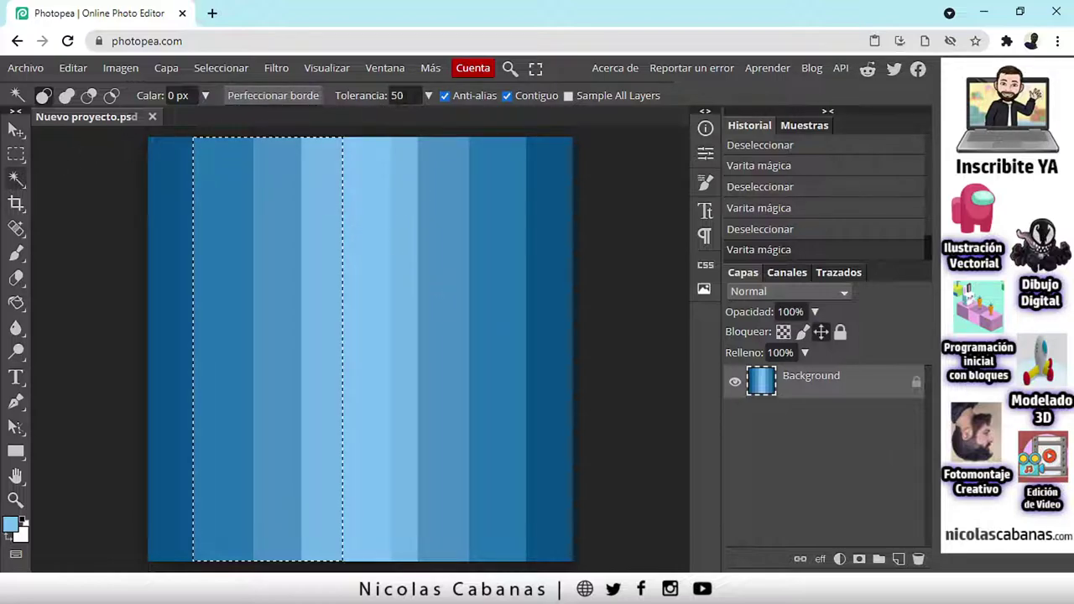
- Set the Magic Wand tolerance to 80, clear the selection and select from the second band from the canvas's left edge
{"action": "left_click", "coordinate": [345, 97]}
{"action": "type", "text": "80"}
{"action": "left_click", "coordinate": [220, 68]}
{"action": "left_click", "coordinate": [238, 117]}
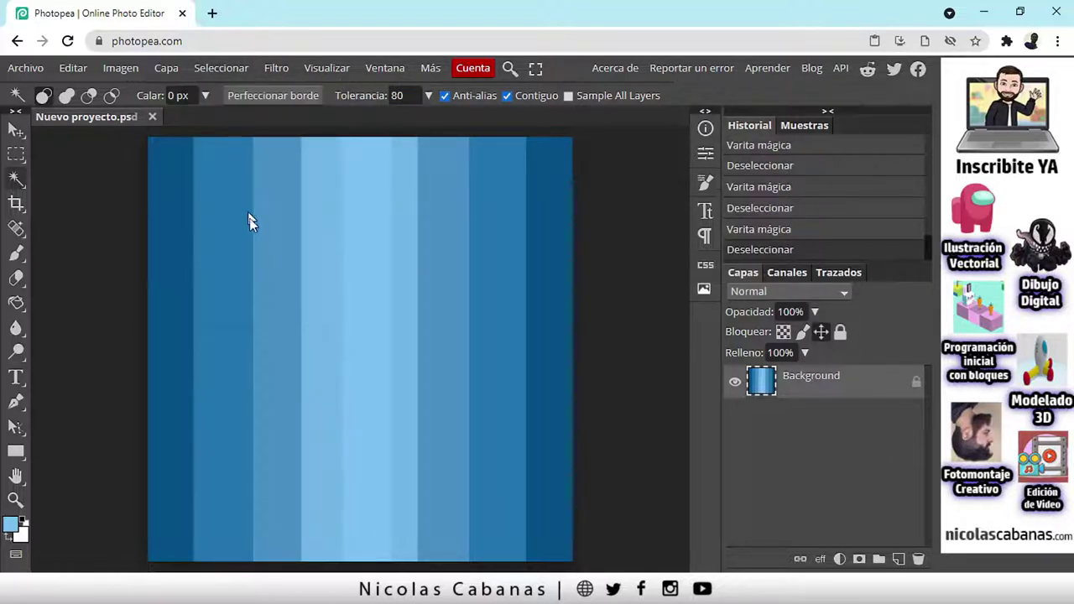
{"action": "left_click", "coordinate": [246, 252]}
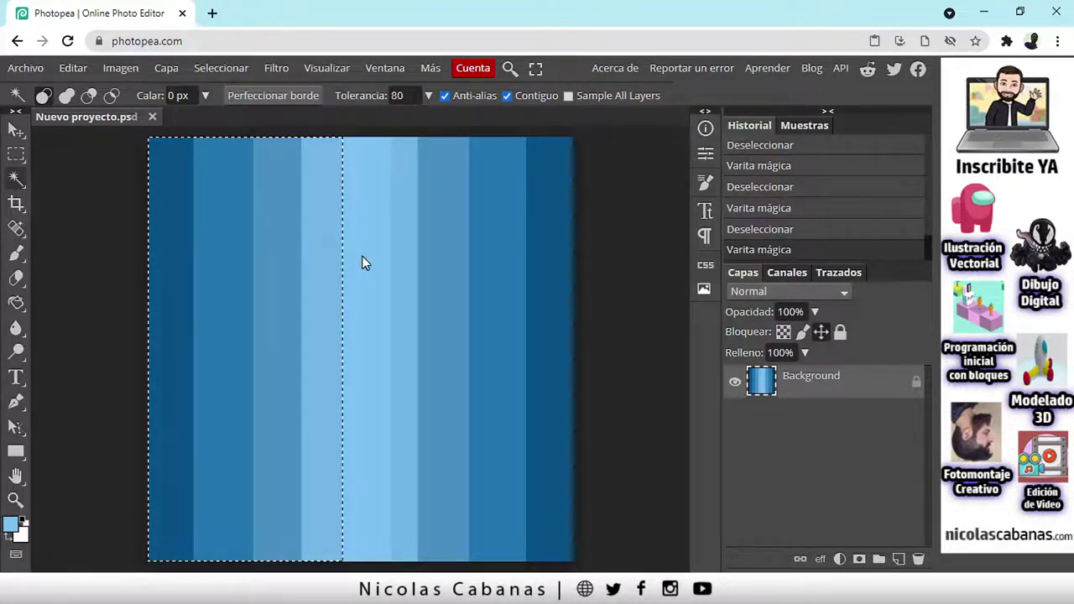
- Clear the selection and select from the lightest central band with the Magic Wand at tolerance 80
{"action": "left_click", "coordinate": [221, 68]}
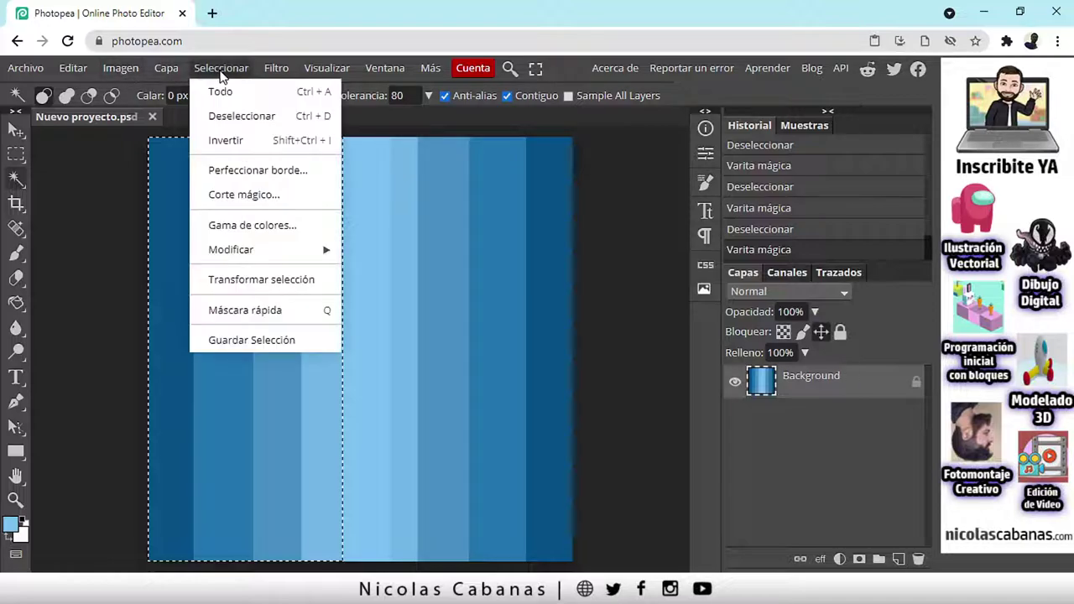
{"action": "left_click", "coordinate": [238, 114]}
{"action": "left_click", "coordinate": [357, 237]}
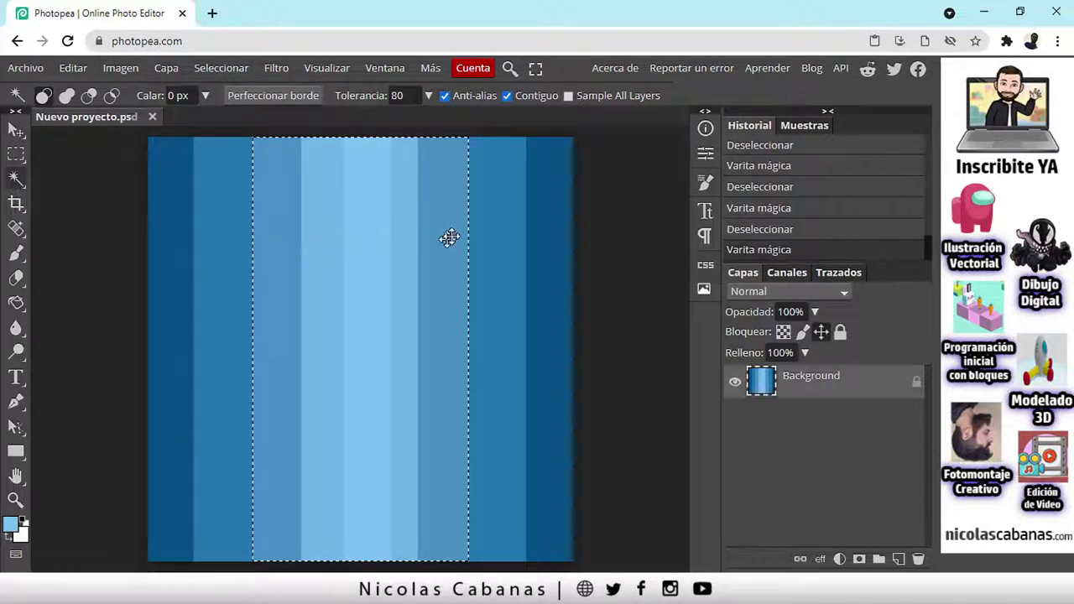
- Set the Magic Wand tolerance to 32, clear the selection and reselect from the lightest central band
{"action": "left_click", "coordinate": [397, 96]}
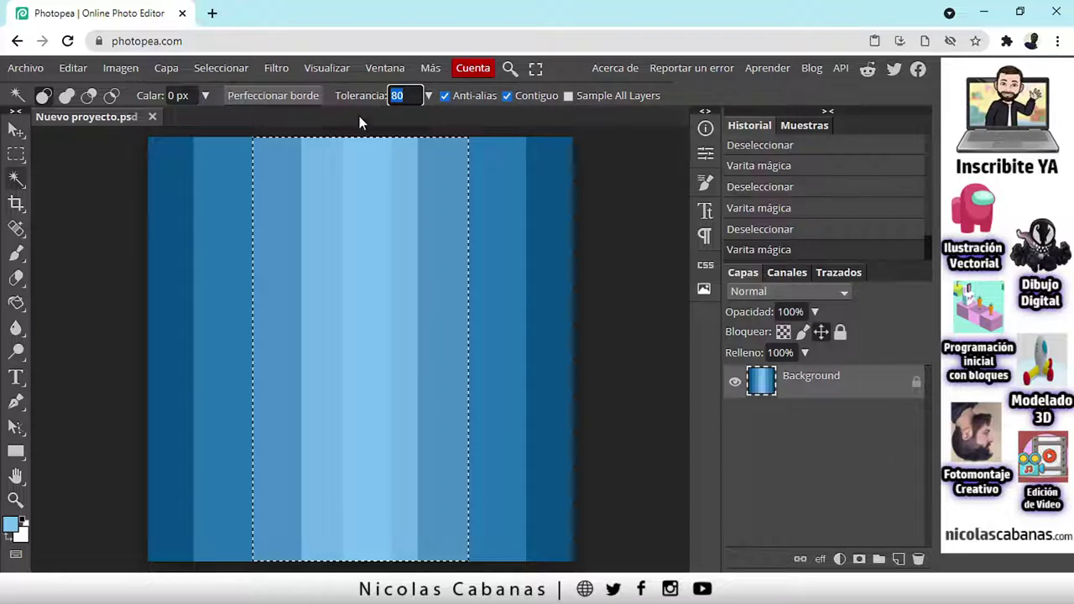
{"action": "type", "text": "16"}
{"action": "double_click", "coordinate": [400, 98]}
{"action": "type", "text": "32"}
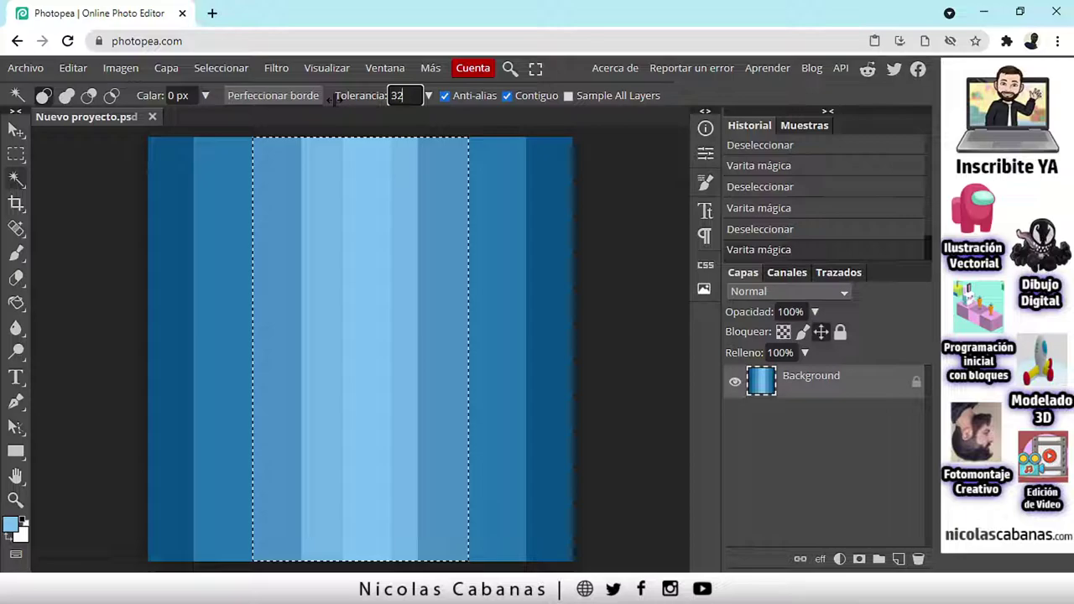
{"action": "left_click", "coordinate": [220, 68]}
{"action": "left_click", "coordinate": [247, 112]}
{"action": "left_click", "coordinate": [359, 240]}
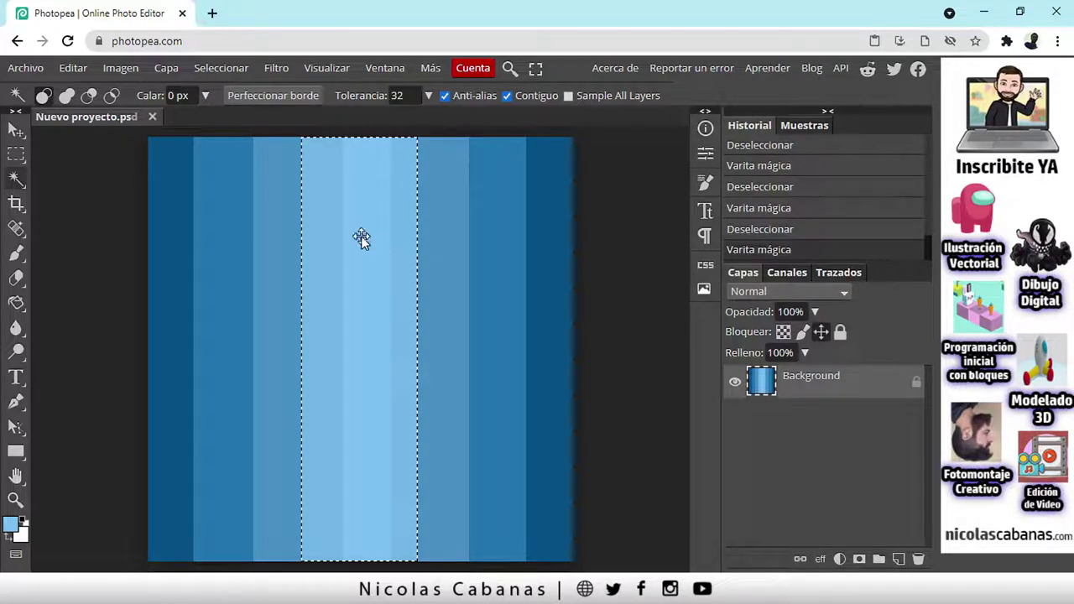
- Switch the Magic Wand to add-to-selection mode and add the remaining bands on both sides until the whole canvas is selected
{"action": "left_click", "coordinate": [67, 98]}
{"action": "left_click", "coordinate": [174, 252]}
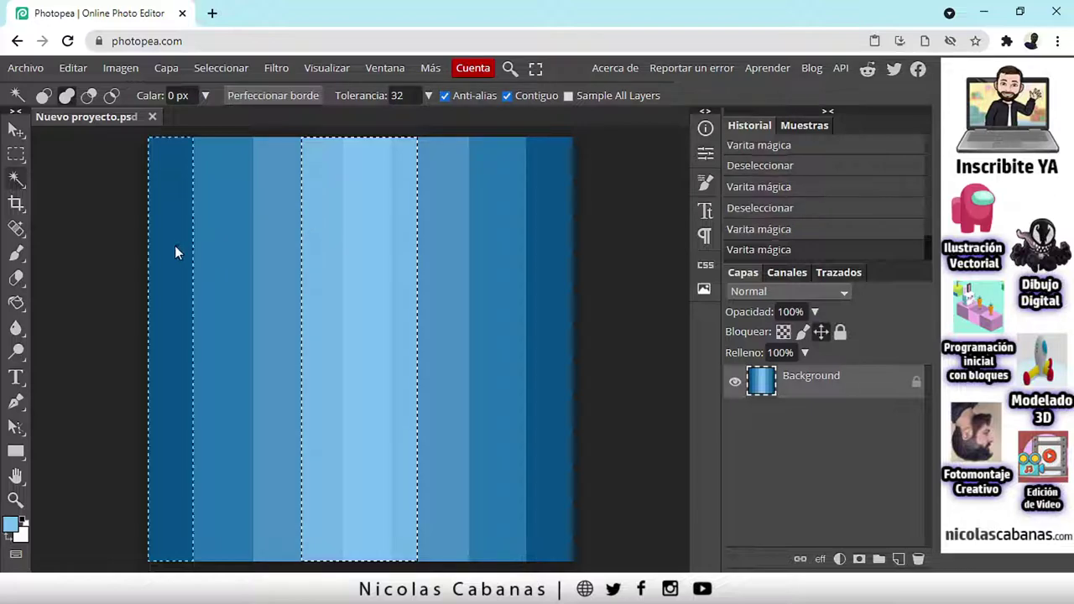
{"action": "left_click", "coordinate": [217, 253]}
{"action": "left_click", "coordinate": [272, 244]}
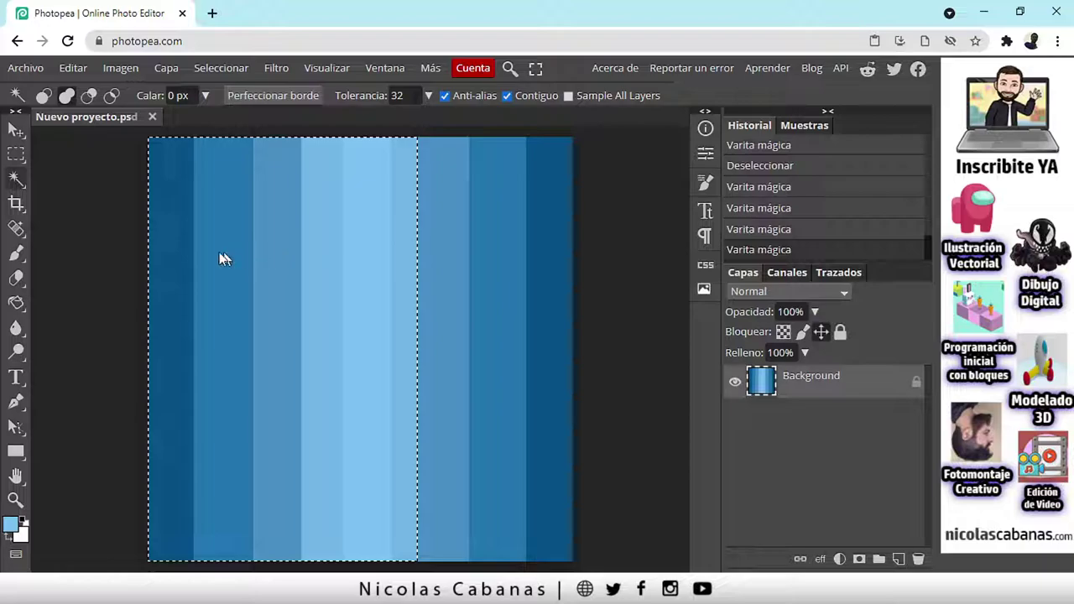
{"action": "left_click", "coordinate": [453, 259]}
{"action": "left_click", "coordinate": [504, 282]}
{"action": "left_click", "coordinate": [539, 286]}
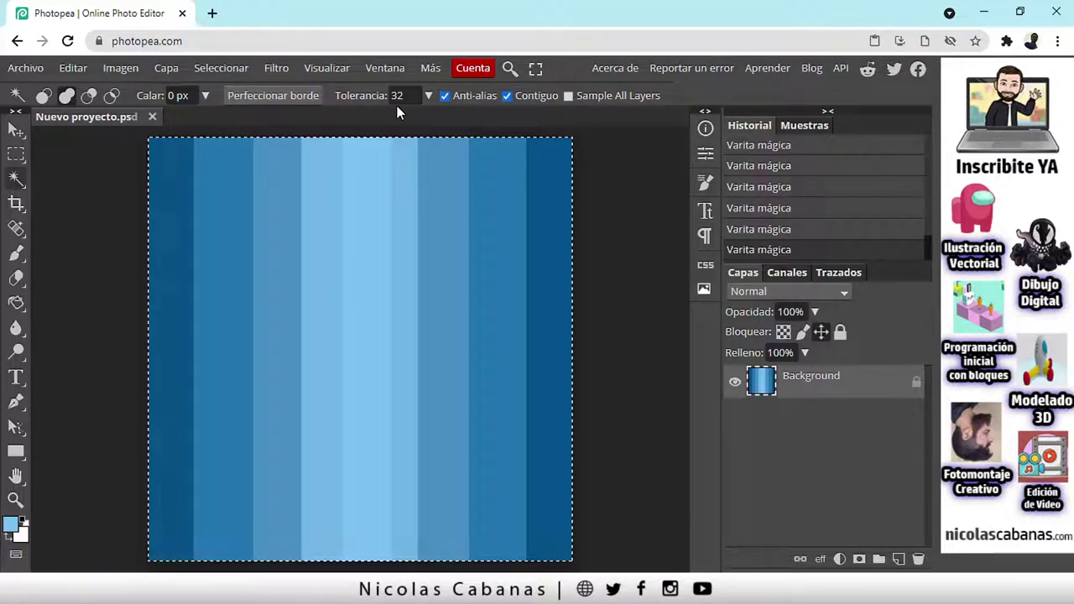
- Clear the selection and apply a Gaussian Blur with a 30 px radius to the Background layer, comparing it with the preview off
{"action": "left_click", "coordinate": [222, 72]}
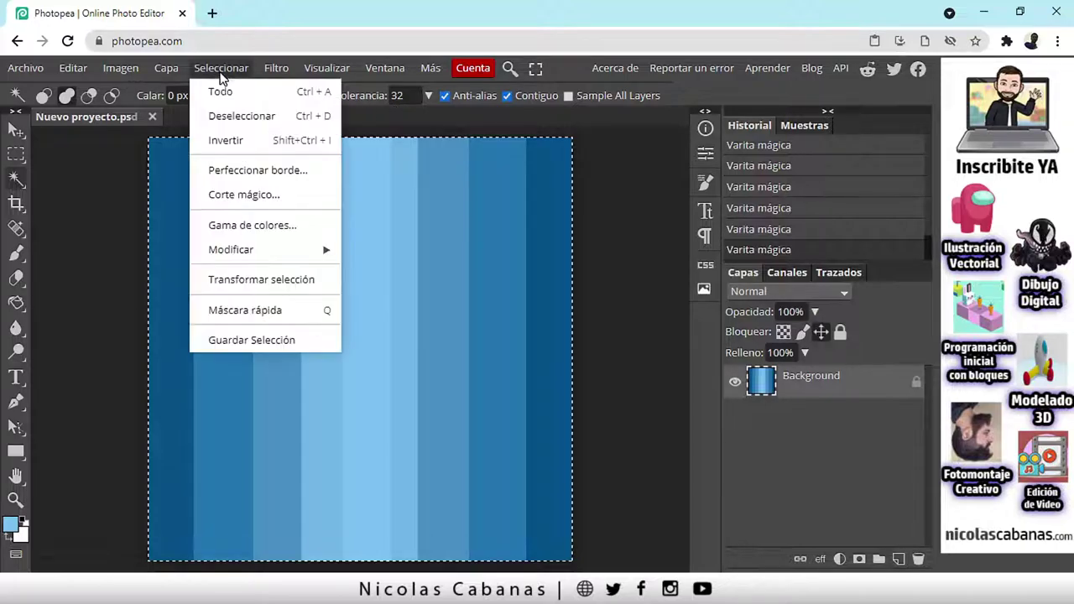
{"action": "left_click", "coordinate": [223, 115]}
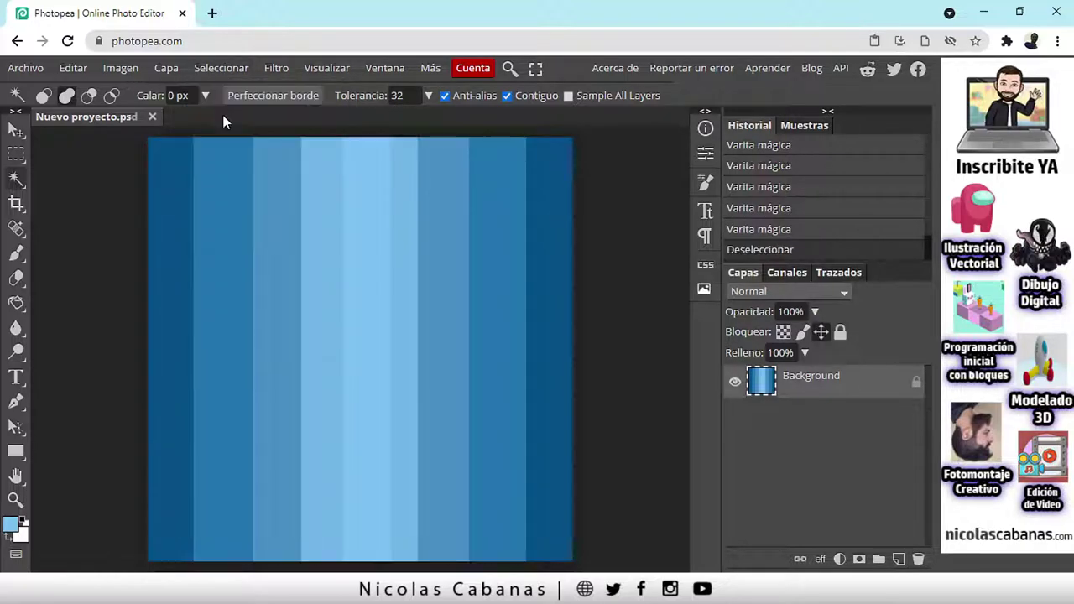
{"action": "left_click", "coordinate": [277, 68]}
{"action": "mouse_move", "coordinate": [318, 227]}
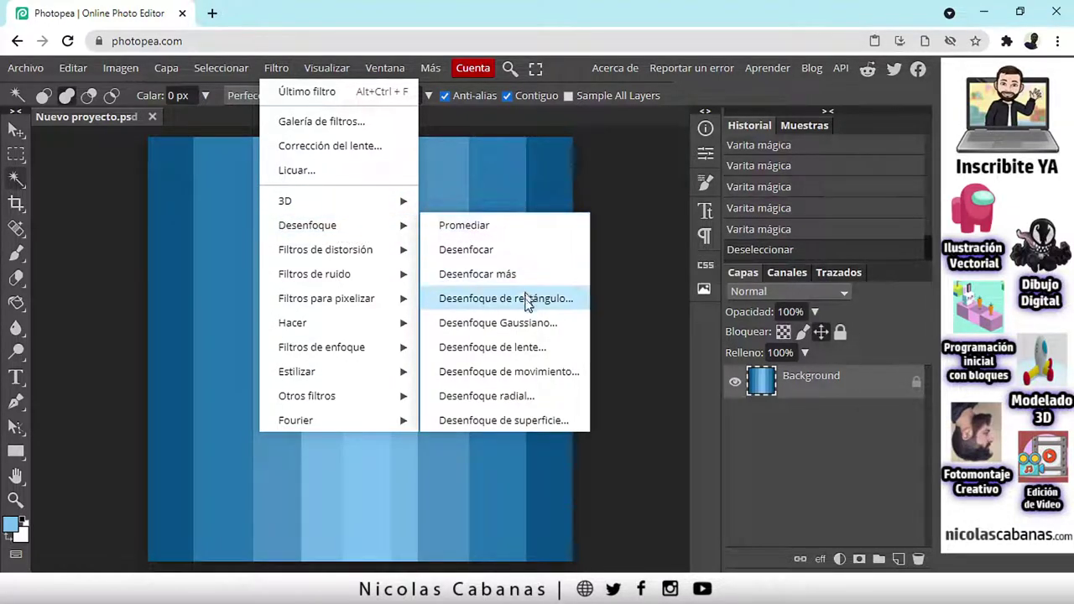
{"action": "left_click", "coordinate": [531, 323]}
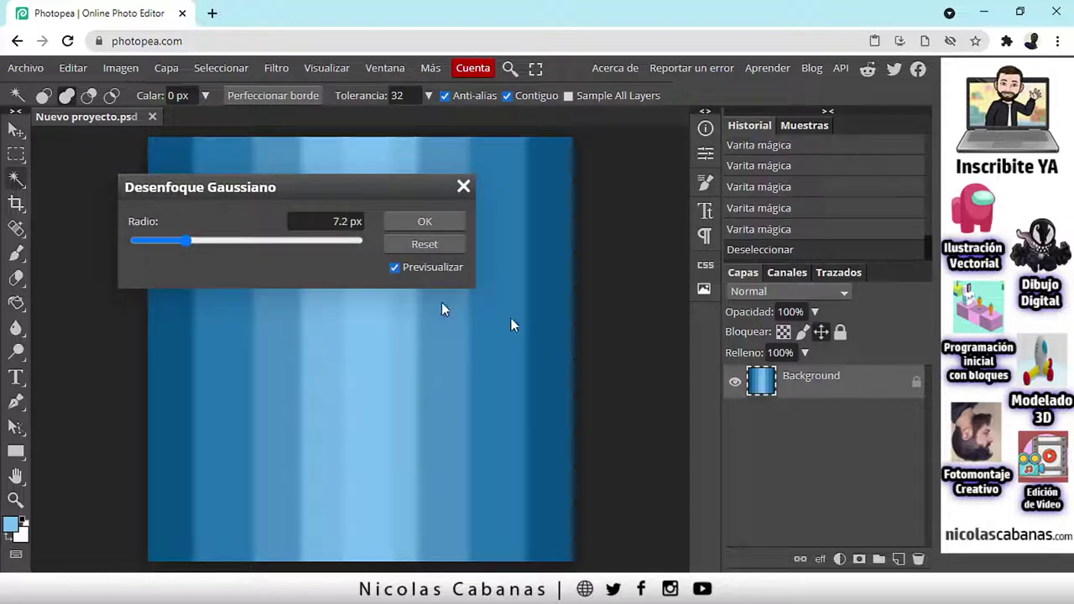
{"action": "left_click_drag", "start_coordinate": [198, 240], "coordinate": [220, 240]}
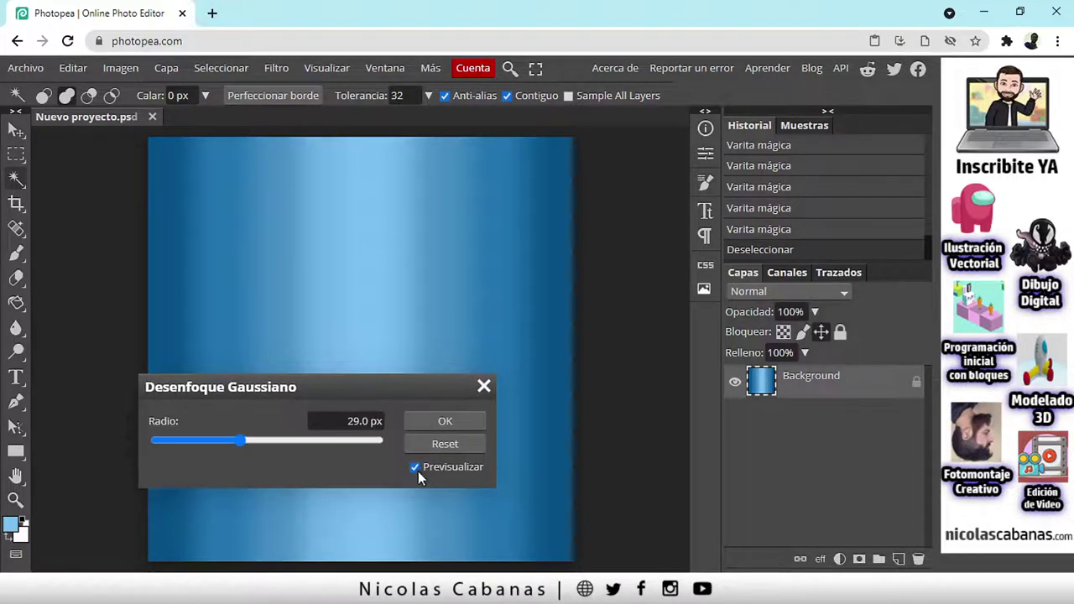
{"action": "left_click", "coordinate": [415, 468]}
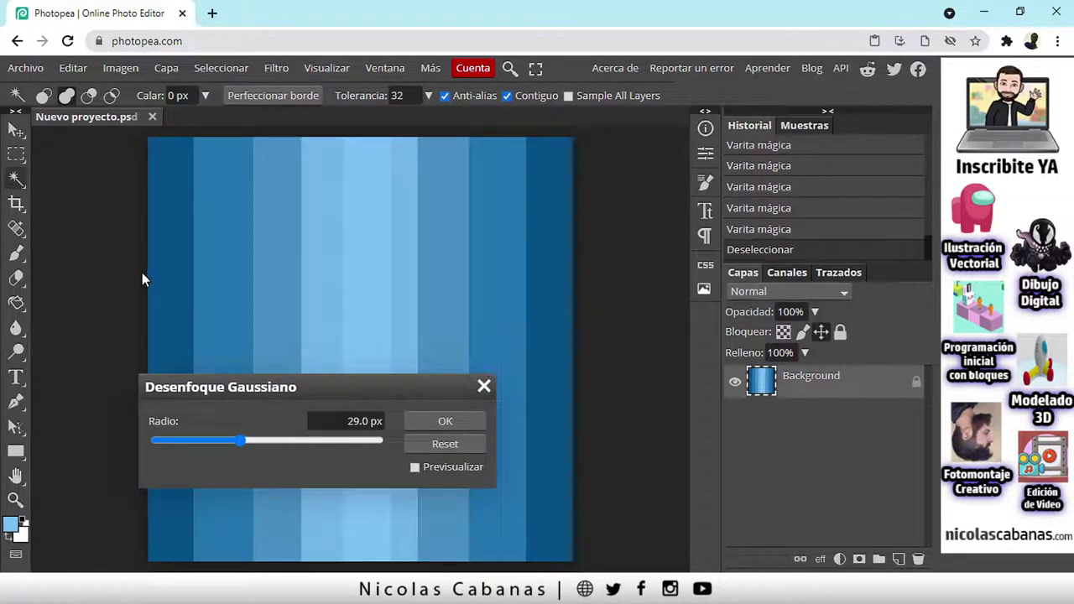
{"action": "left_click_drag", "start_coordinate": [225, 405], "coordinate": [256, 349]}
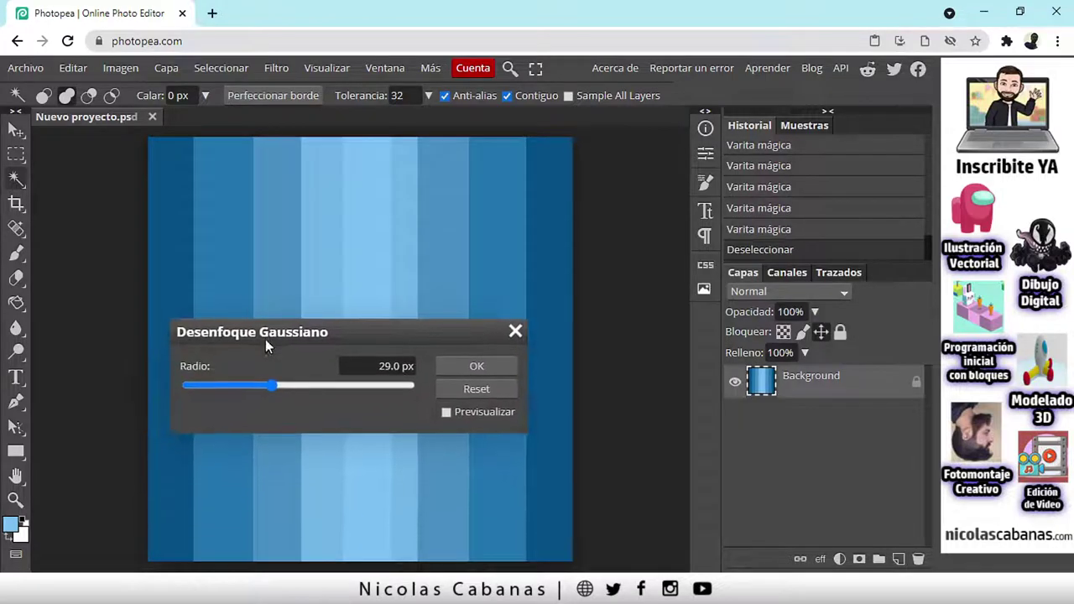
{"action": "double_click", "coordinate": [385, 365]}
{"action": "type", "text": "30"}
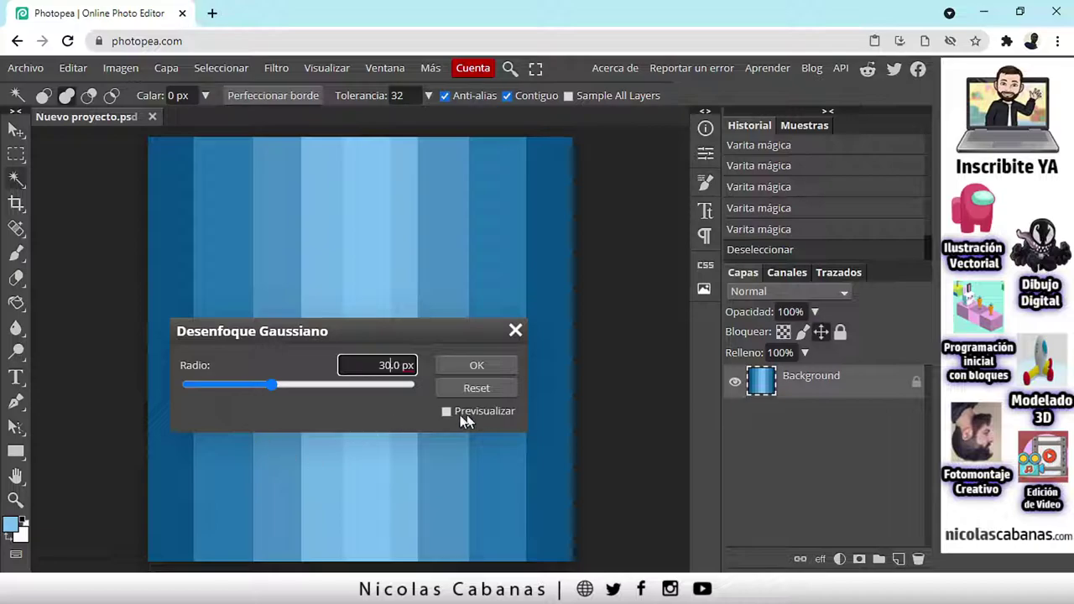
{"action": "left_click", "coordinate": [445, 413]}
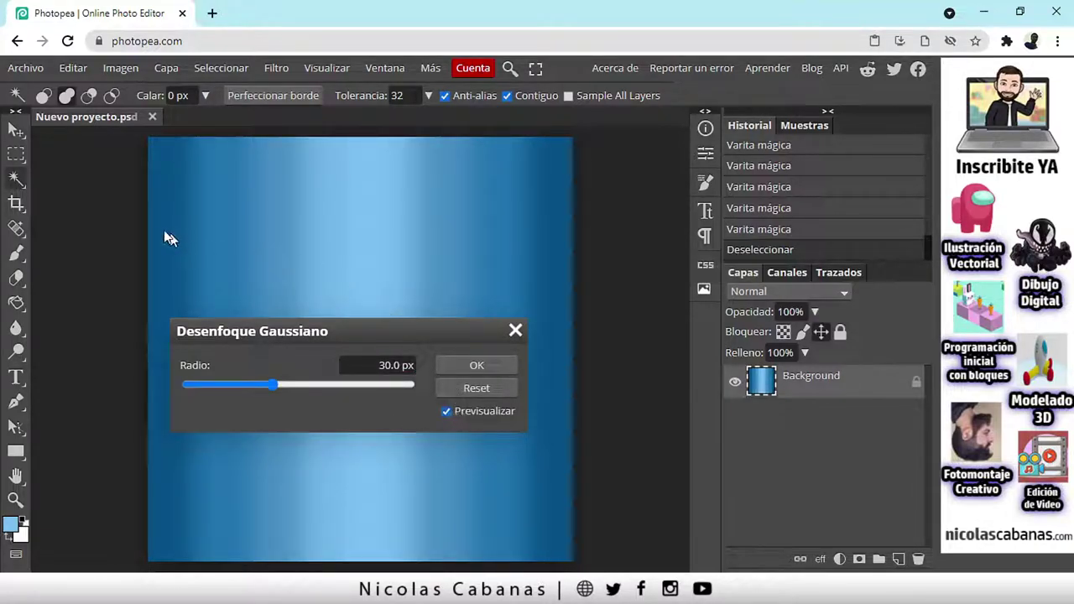
{"action": "left_click", "coordinate": [486, 366]}
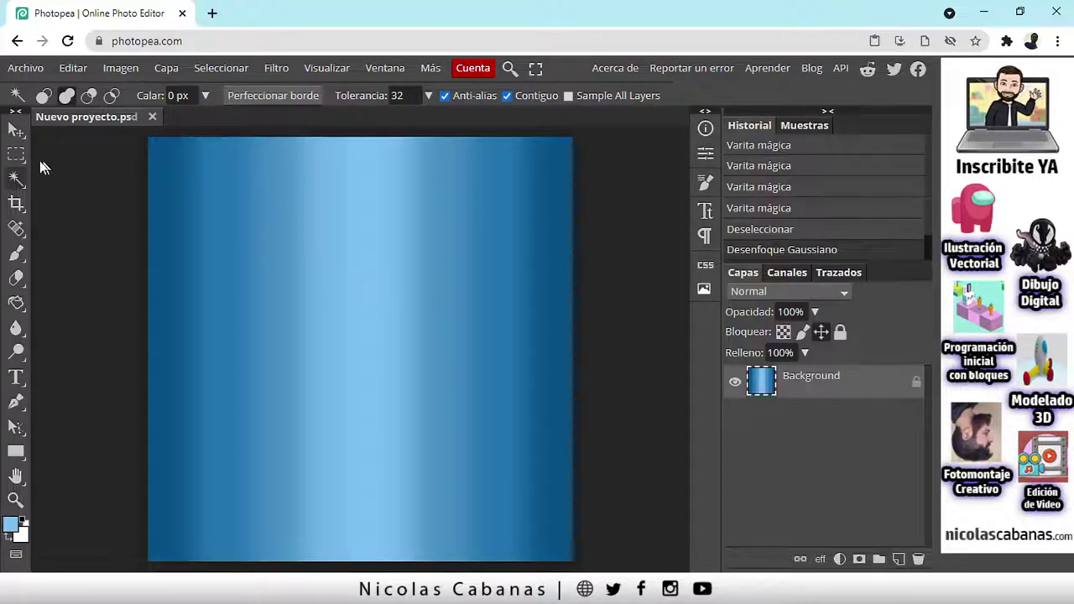
- Set the Magic Wand to new-selection mode with tolerance 16 and select the light centre of the blurred gradient
{"action": "left_click", "coordinate": [346, 95]}
{"action": "type", "text": "16"}
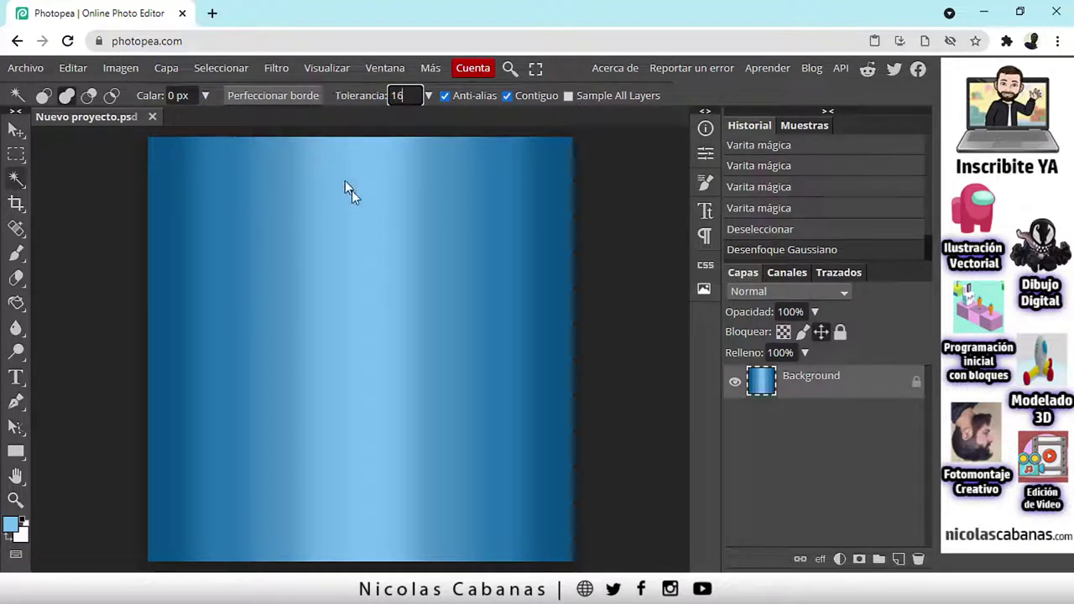
{"action": "left_click", "coordinate": [373, 277]}
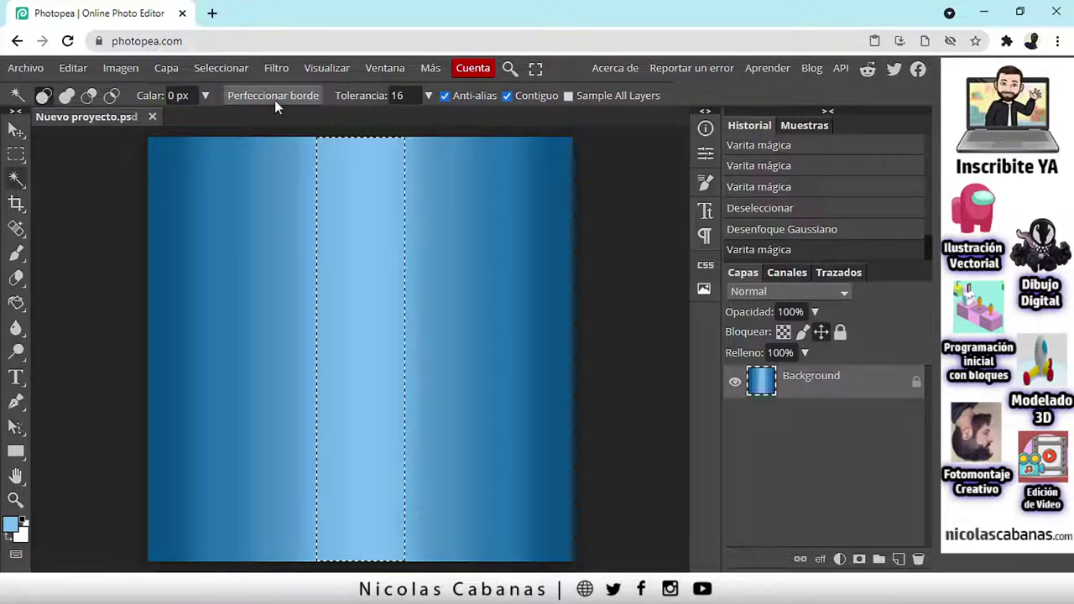
- Clear the selection and select the medium-blue zone beside the gradient's dark right edge at tolerance 16
{"action": "left_click", "coordinate": [209, 67]}
{"action": "left_click", "coordinate": [225, 117]}
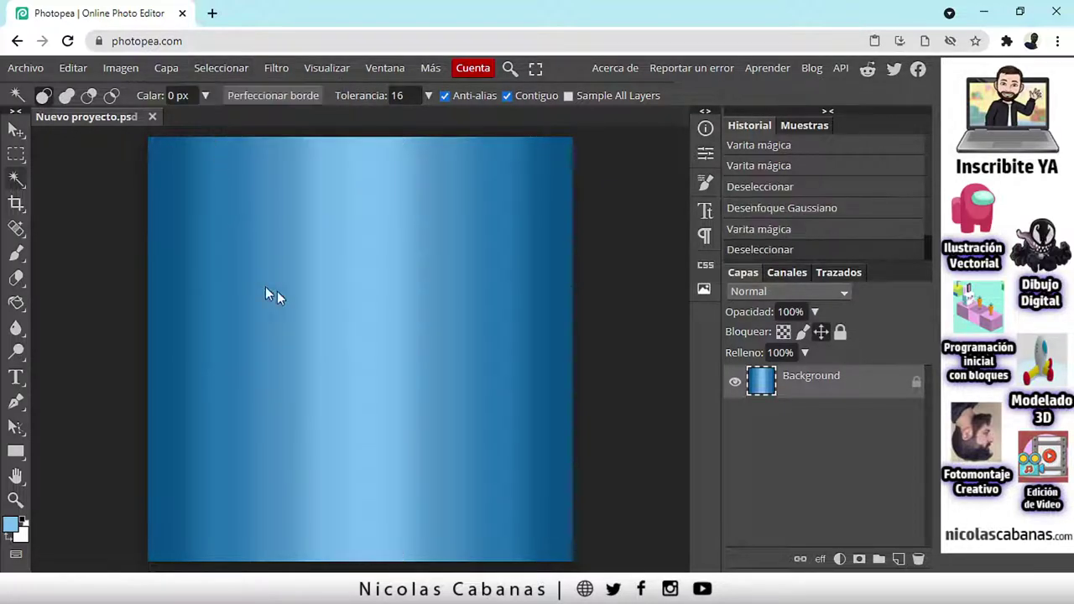
{"action": "left_click", "coordinate": [507, 285]}
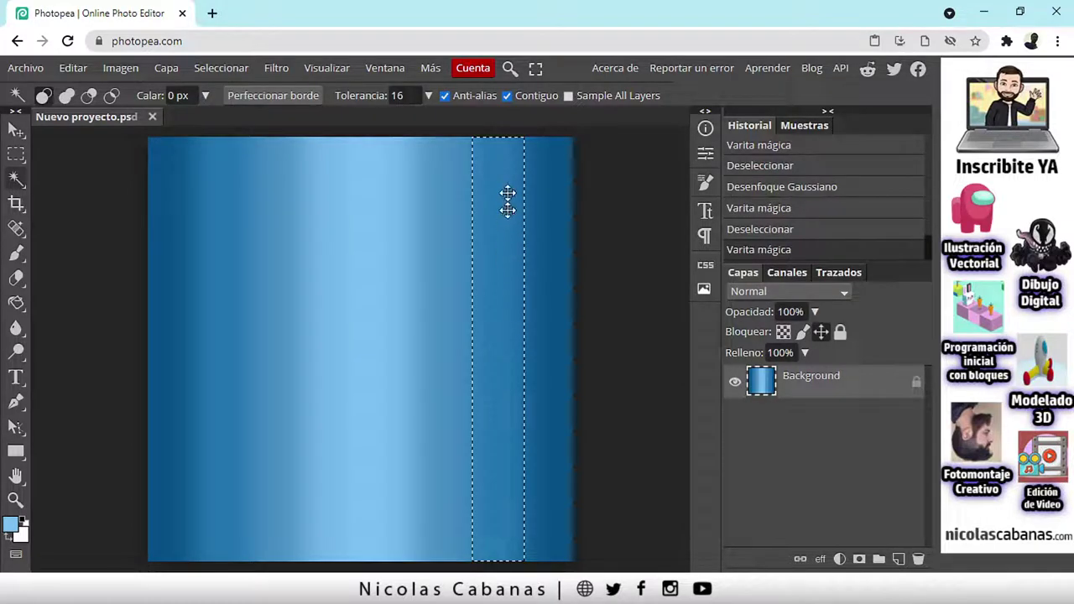
- Try successive Magic Wand selections at tolerance 16 on different tones across the gradient, ending on its dark right edge
{"action": "left_click", "coordinate": [212, 375]}
{"action": "left_click", "coordinate": [294, 381]}
{"action": "left_click", "coordinate": [340, 379]}
{"action": "left_click", "coordinate": [380, 374]}
{"action": "left_click", "coordinate": [445, 374]}
{"action": "left_click", "coordinate": [523, 372]}
{"action": "left_click", "coordinate": [540, 364]}
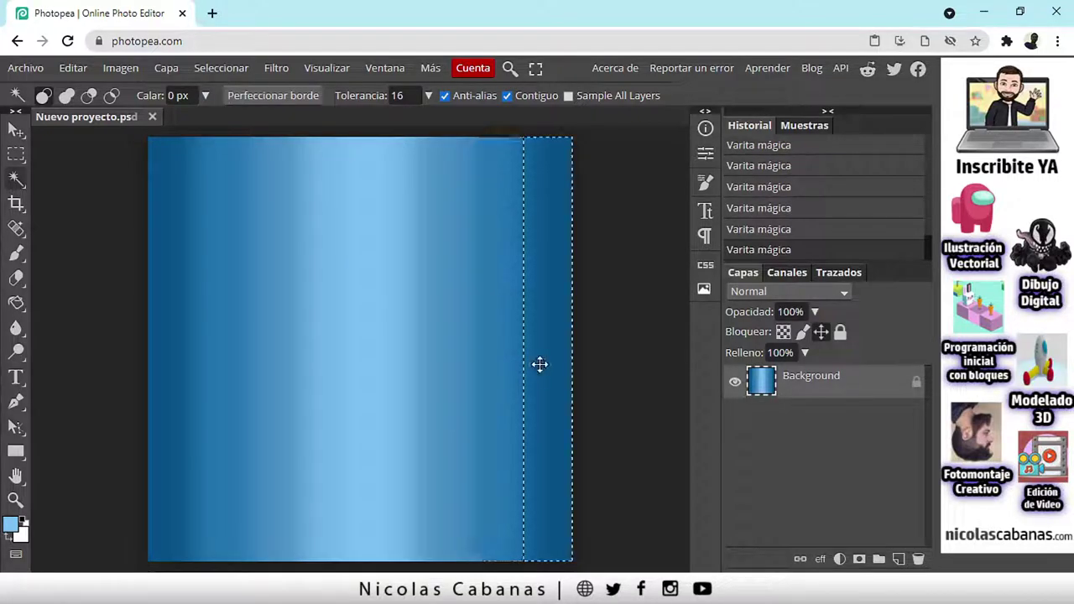
- Set the Magic Wand tolerance to 50, clear the selection and select from the medium-blue zone left of the gradient's light centre
{"action": "left_click", "coordinate": [399, 96]}
{"action": "type", "text": "50"}
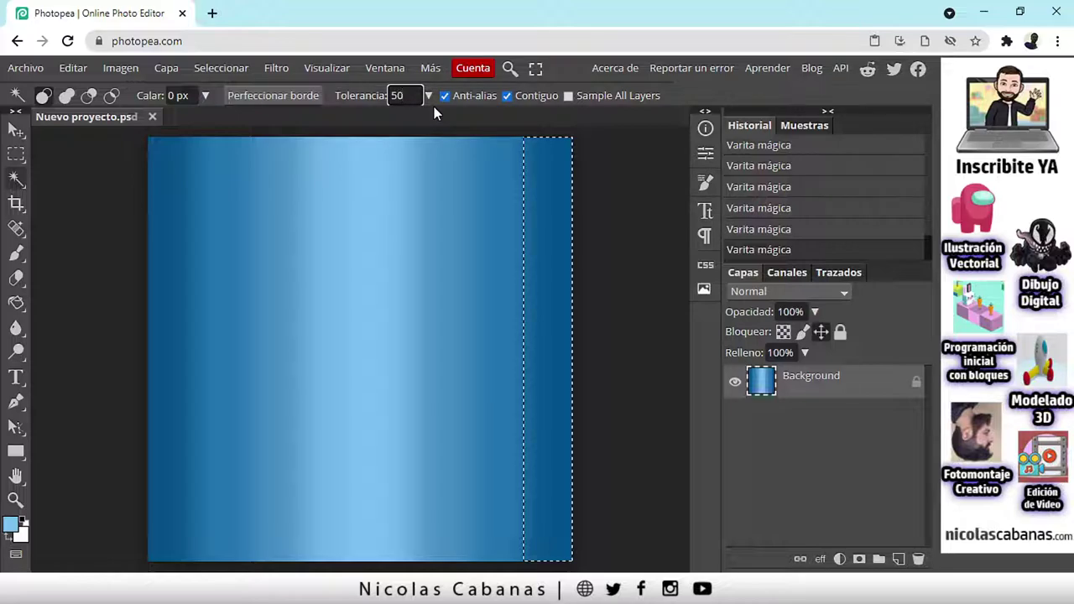
{"action": "left_click", "coordinate": [221, 68]}
{"action": "left_click", "coordinate": [241, 108]}
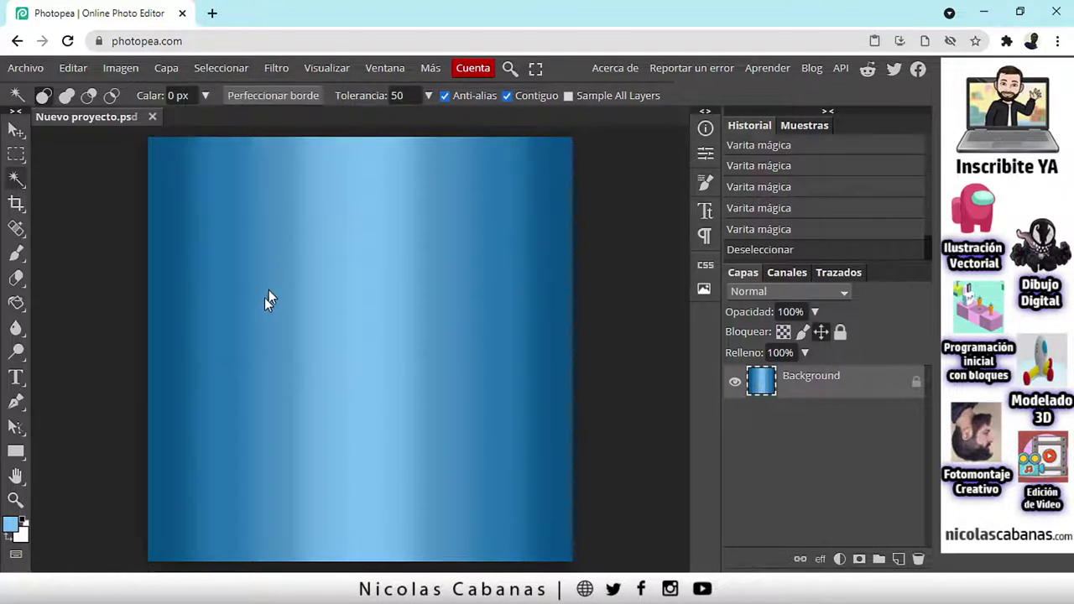
{"action": "left_click", "coordinate": [264, 304]}
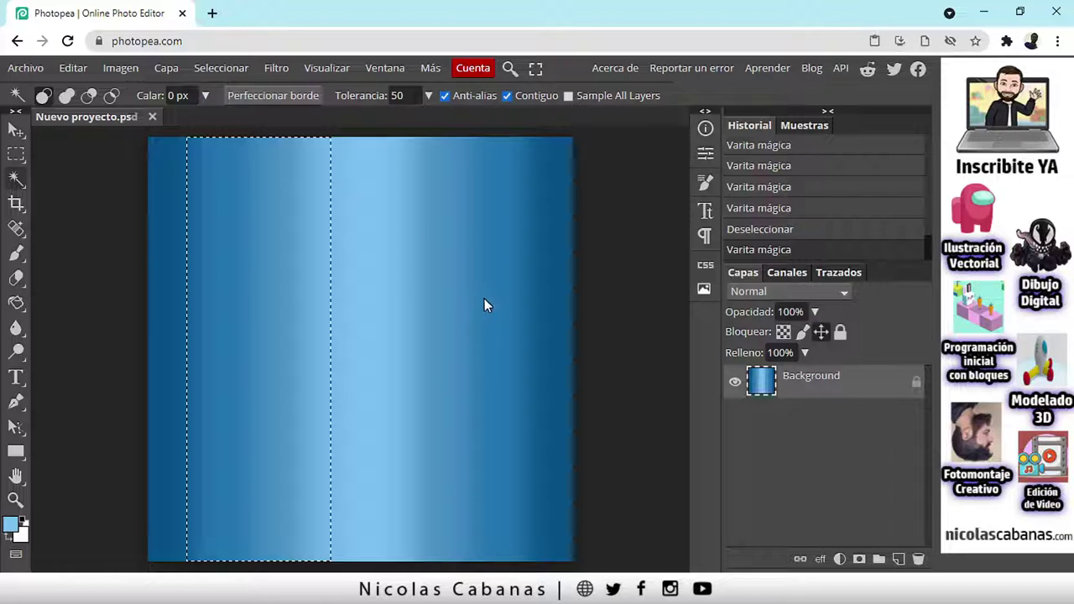
- Inspect the gradient's individual pixels up close, then select from the medium-blue zone right of its light centre at tolerance 50
{"action": "scroll", "coordinate": [483, 312], "scroll_direction": "up", "scroll_amount": 3, "text": "alt"}
{"action": "scroll", "coordinate": [474, 315], "scroll_direction": "up", "scroll_amount": 3, "text": "alt"}
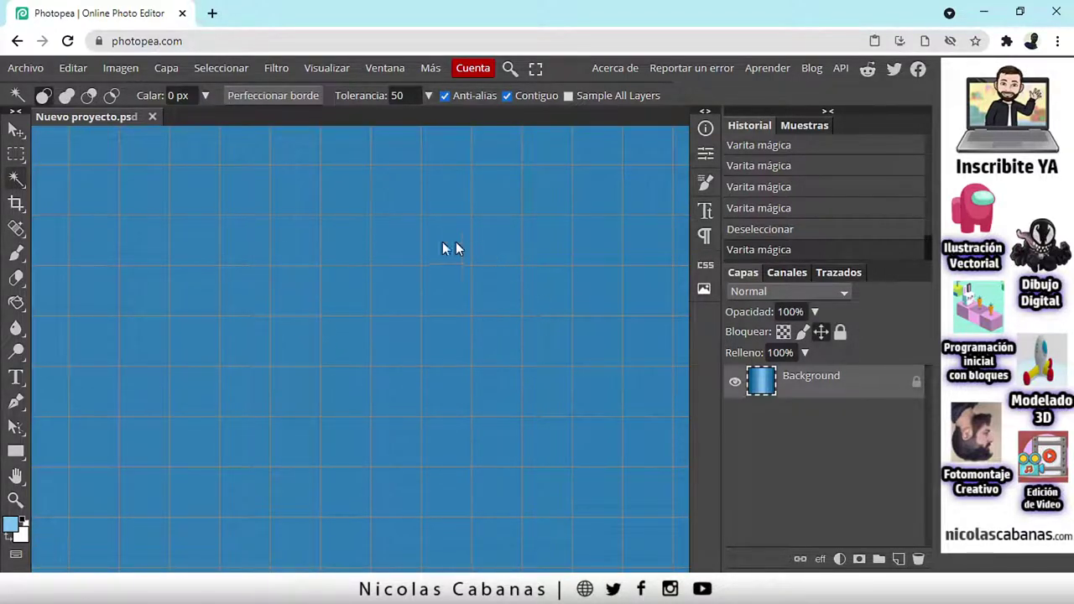
{"action": "scroll", "coordinate": [443, 327], "scroll_direction": "down", "scroll_amount": 2, "text": "alt"}
{"action": "scroll", "coordinate": [453, 329], "scroll_direction": "down", "scroll_amount": 1, "text": "alt"}
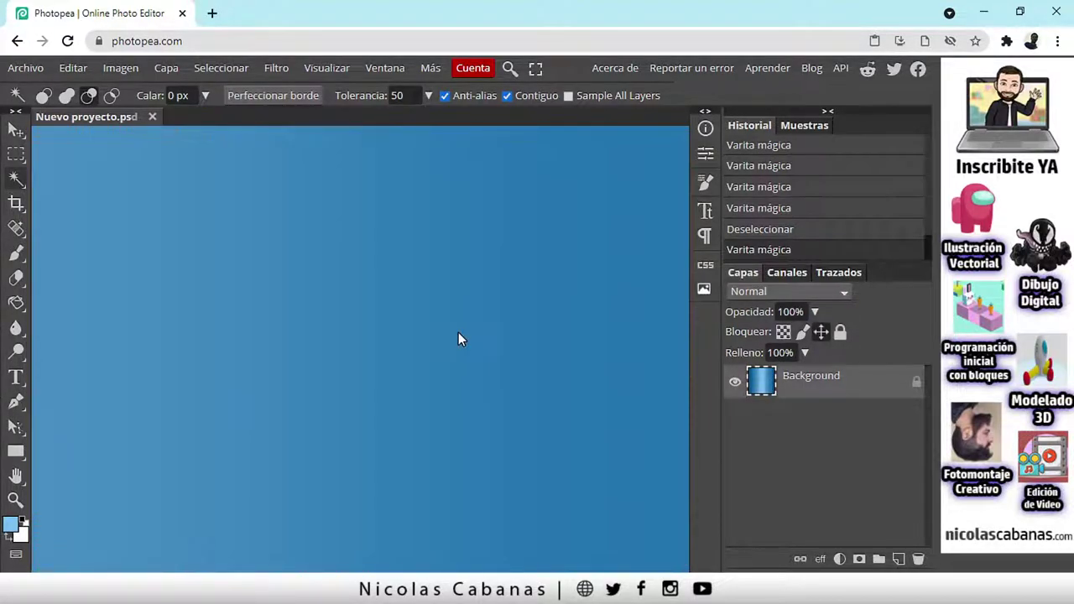
{"action": "scroll", "coordinate": [470, 338], "scroll_direction": "down", "scroll_amount": 3, "text": "alt"}
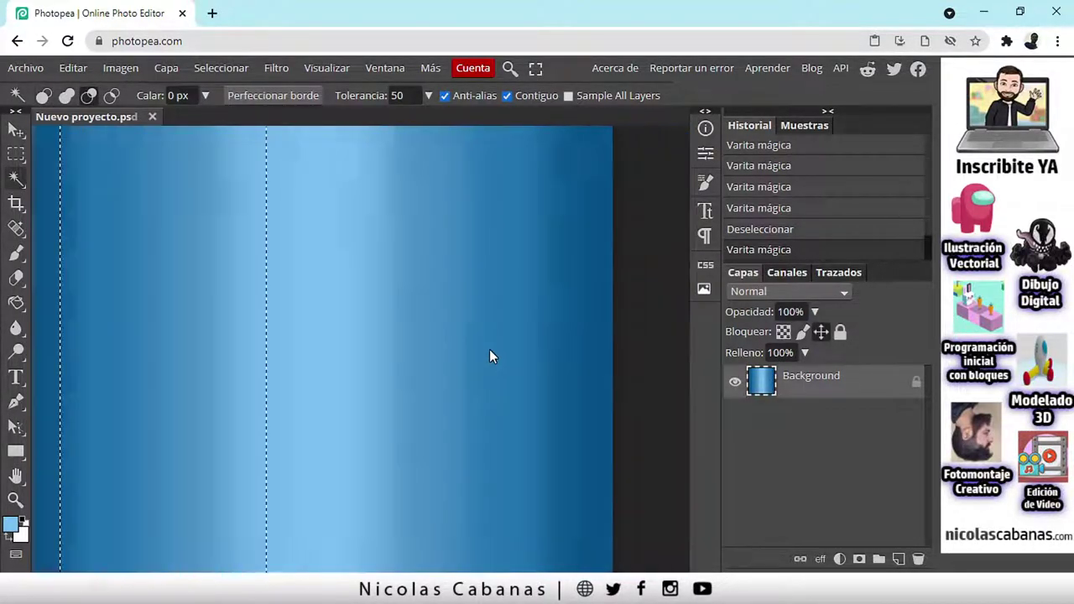
{"action": "scroll", "coordinate": [489, 353], "scroll_direction": "down", "scroll_amount": 1, "text": "alt"}
{"action": "left_click", "coordinate": [485, 352]}
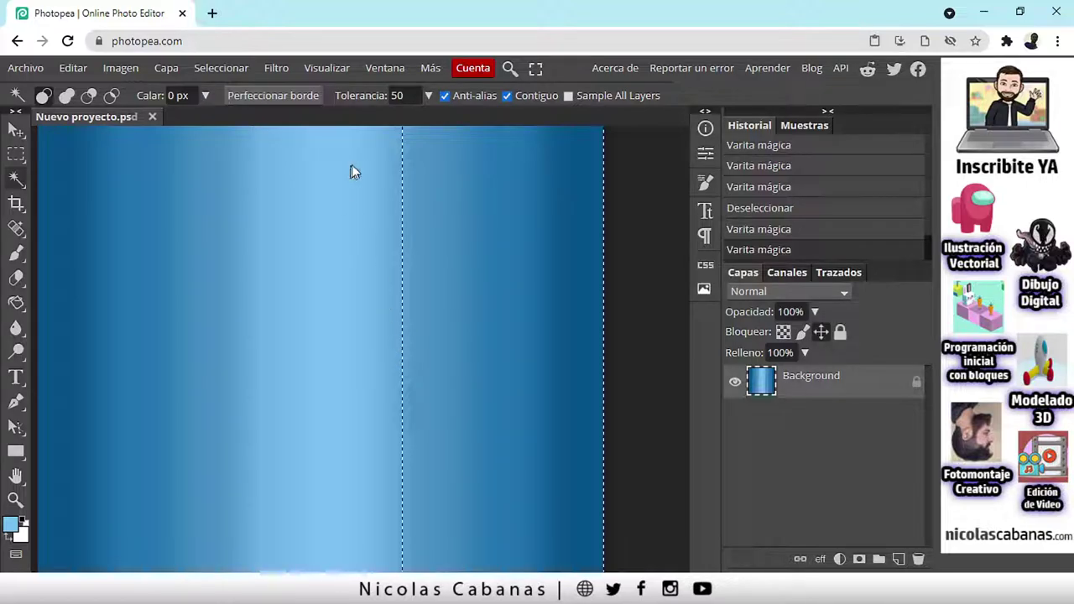
- Set the Magic Wand tolerance to 75, clear the selection and reselect from just right of the gradient's light centre
{"action": "left_click", "coordinate": [408, 95]}
{"action": "type", "text": "75"}
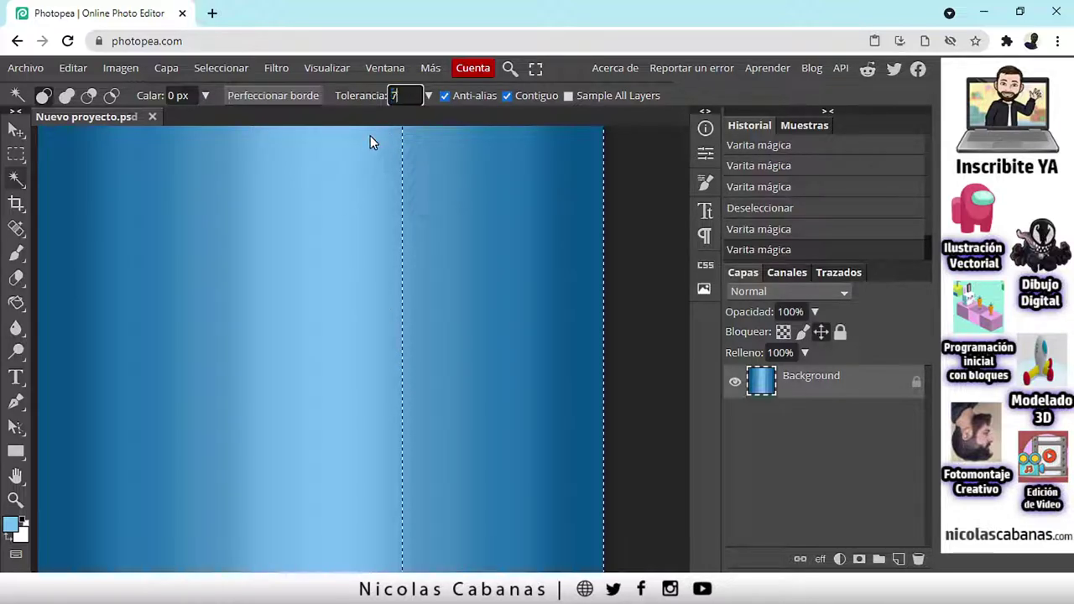
{"action": "left_click", "coordinate": [208, 68]}
{"action": "left_click", "coordinate": [224, 117]}
{"action": "left_click", "coordinate": [424, 334]}
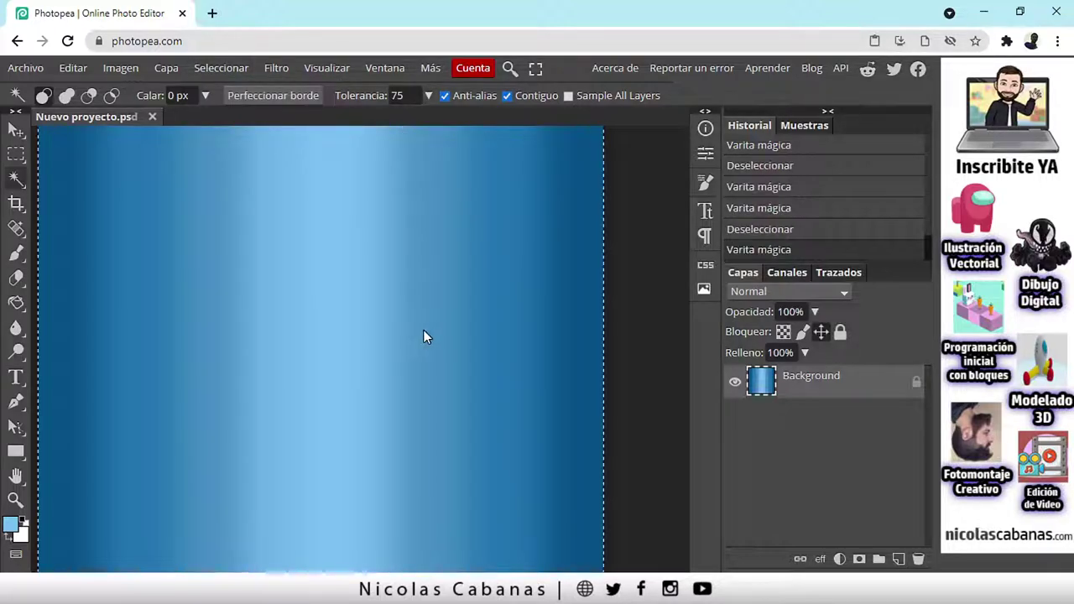
{"action": "scroll", "coordinate": [426, 338], "scroll_direction": "down", "scroll_amount": 3}
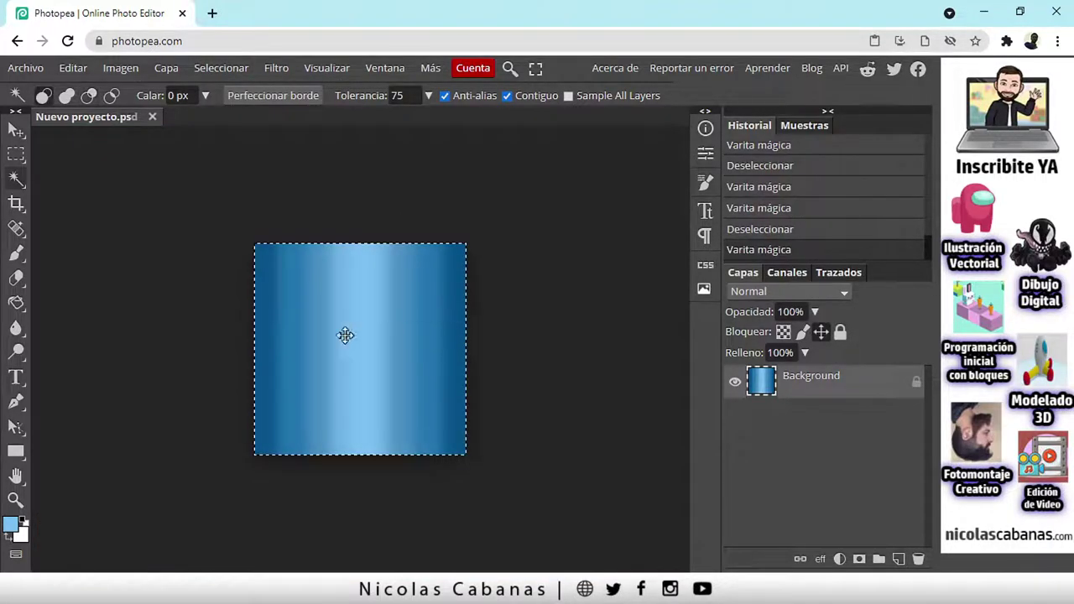
- Clear the selection on the gradient and close its project without saving
{"action": "scroll", "coordinate": [339, 352], "scroll_direction": "up", "scroll_amount": 2}
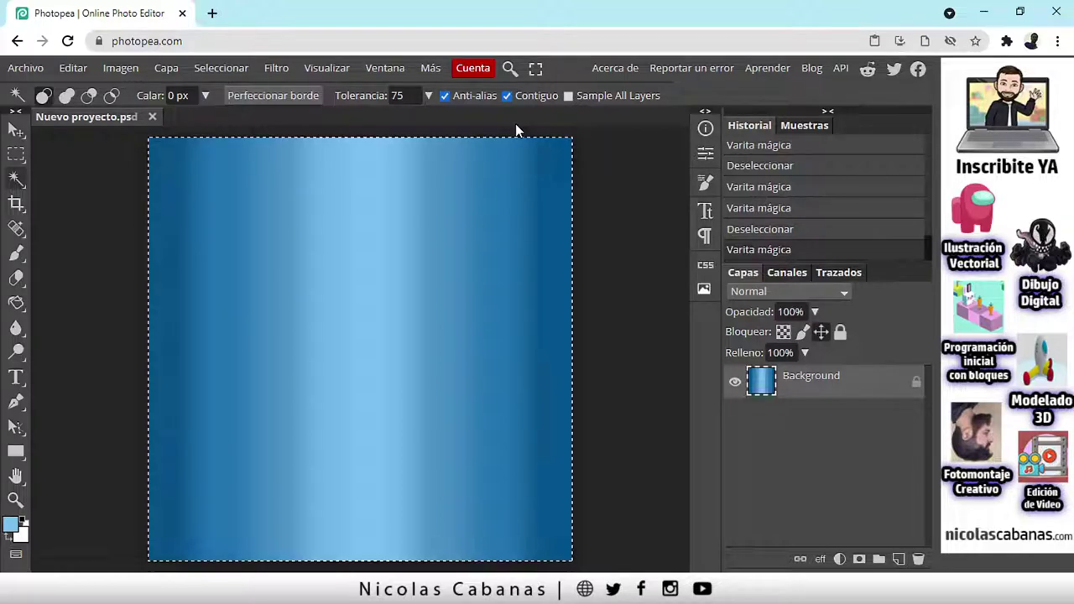
{"action": "left_click", "coordinate": [398, 95]}
{"action": "left_click", "coordinate": [244, 68]}
{"action": "left_click", "coordinate": [236, 115]}
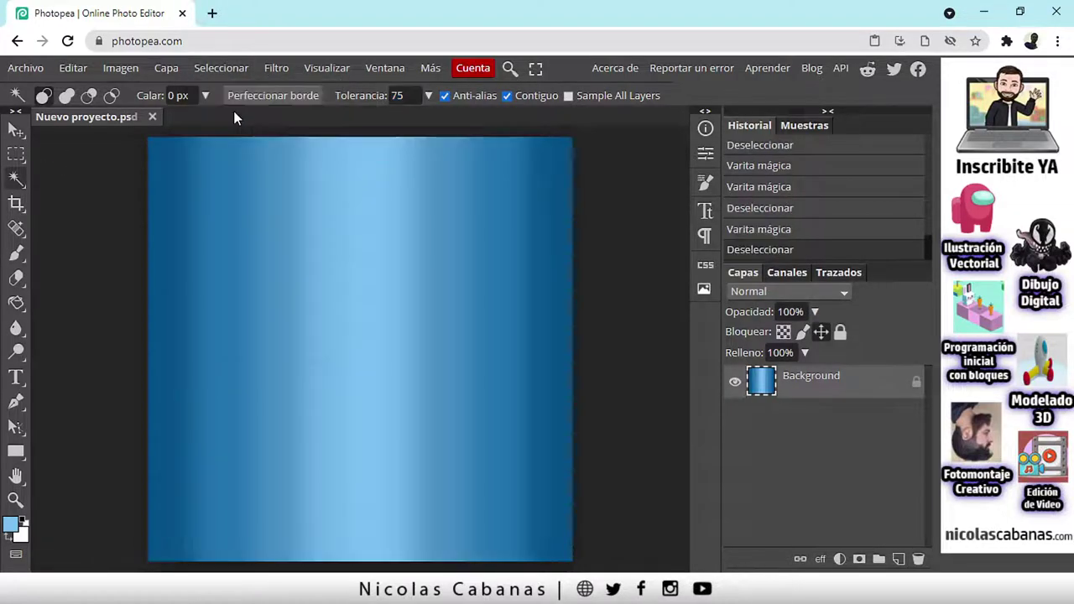
{"action": "left_click", "coordinate": [152, 118]}
{"action": "left_click", "coordinate": [593, 144]}
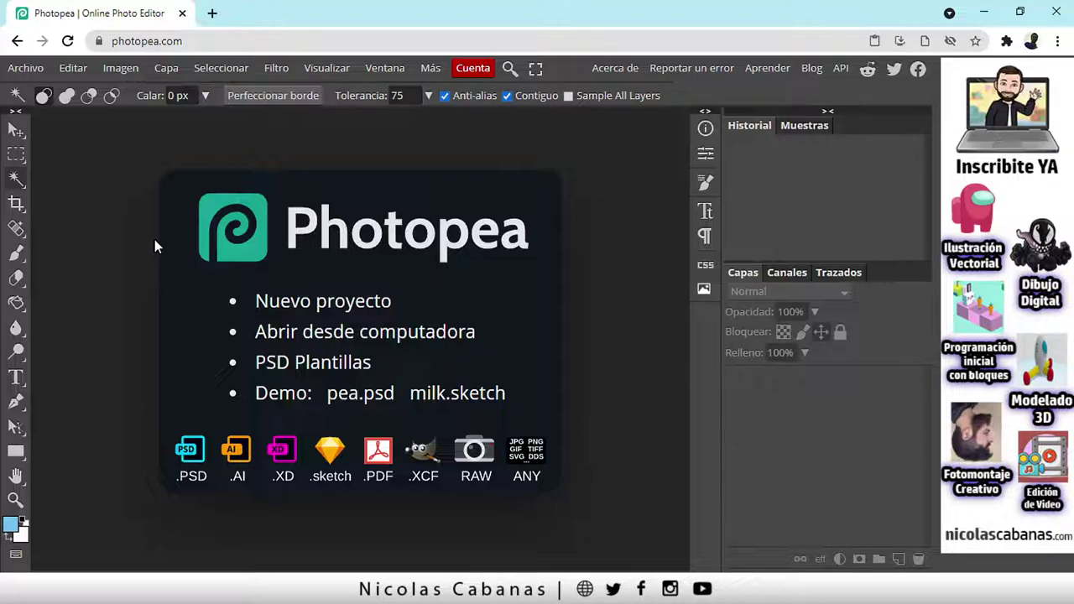
- Create a new blank 1080 x 1080 px project from the Instagram preset with a white background
{"action": "left_click", "coordinate": [319, 302]}
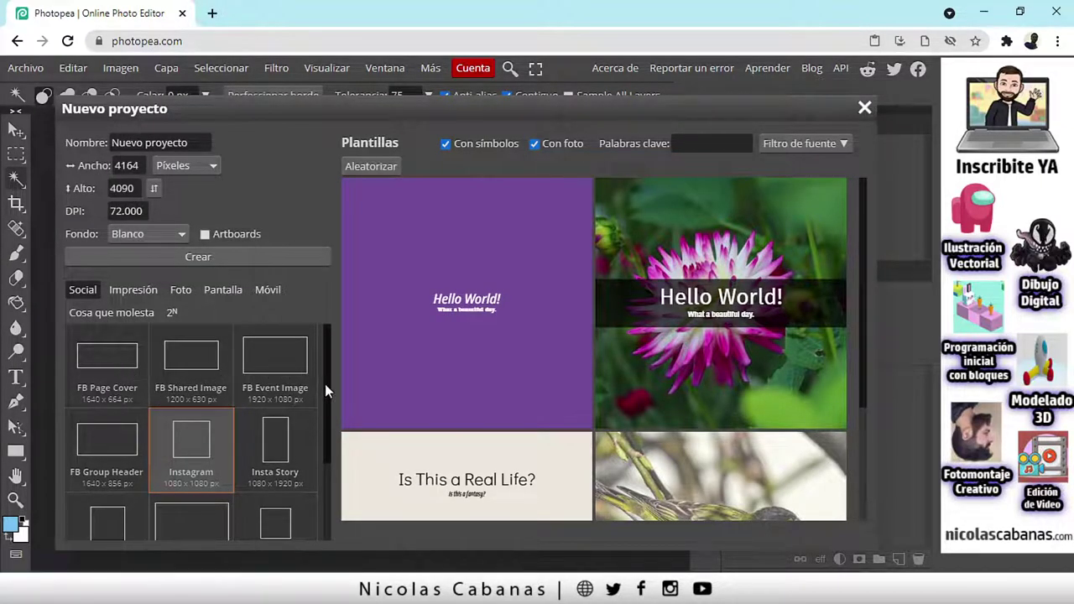
{"action": "scroll", "coordinate": [326, 400], "scroll_direction": "down", "scroll_amount": 1}
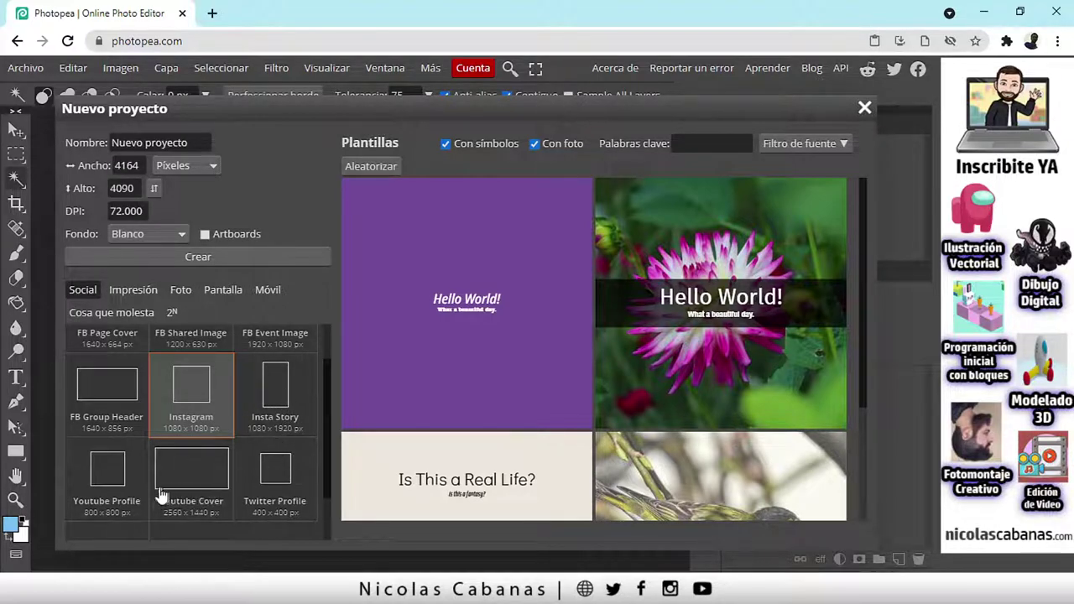
{"action": "scroll", "coordinate": [192, 428], "scroll_direction": "down", "scroll_amount": 1}
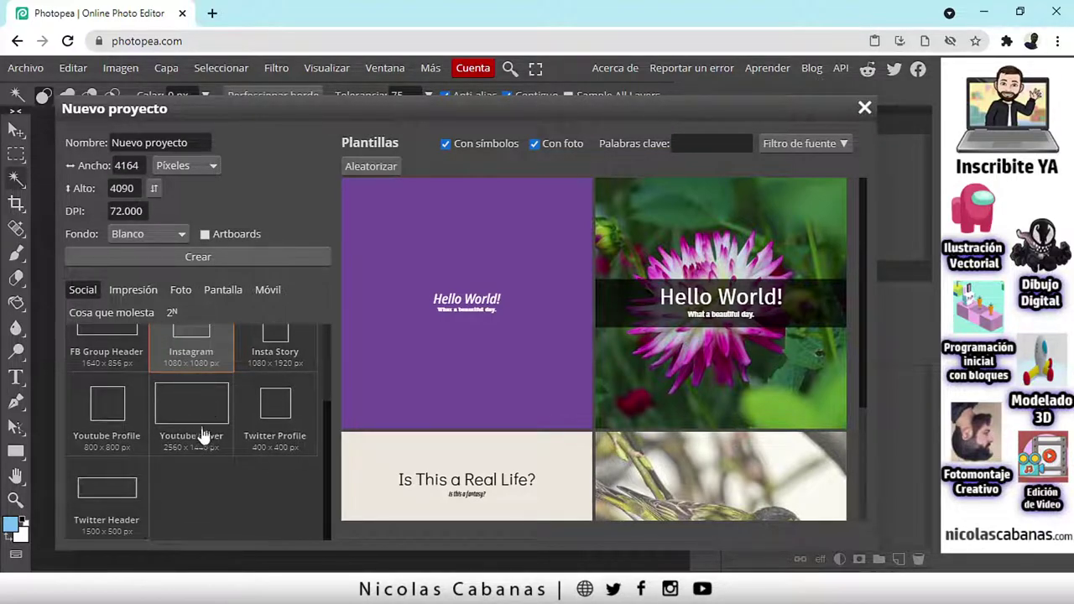
{"action": "scroll", "coordinate": [147, 493], "scroll_direction": "up", "scroll_amount": 1}
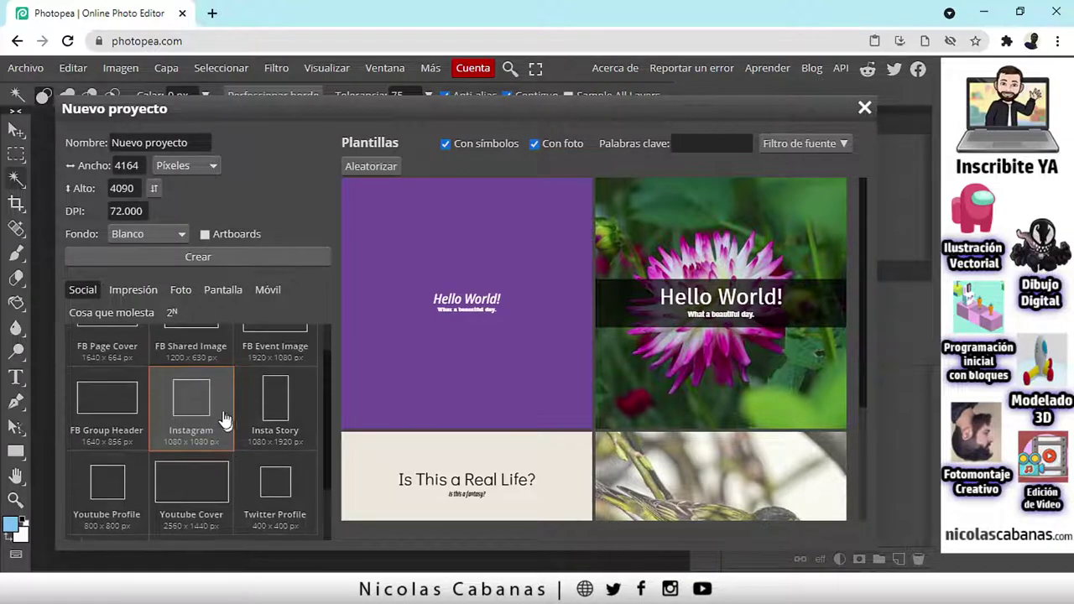
{"action": "left_click", "coordinate": [193, 412]}
{"action": "left_click", "coordinate": [126, 165]}
{"action": "left_click", "coordinate": [121, 188]}
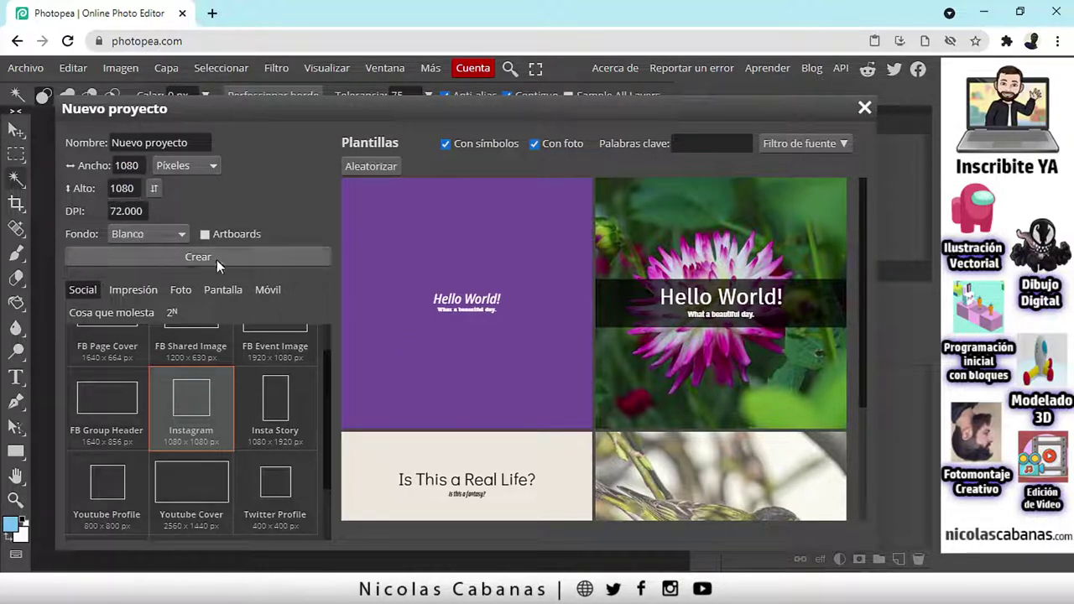
{"action": "left_click", "coordinate": [217, 259]}
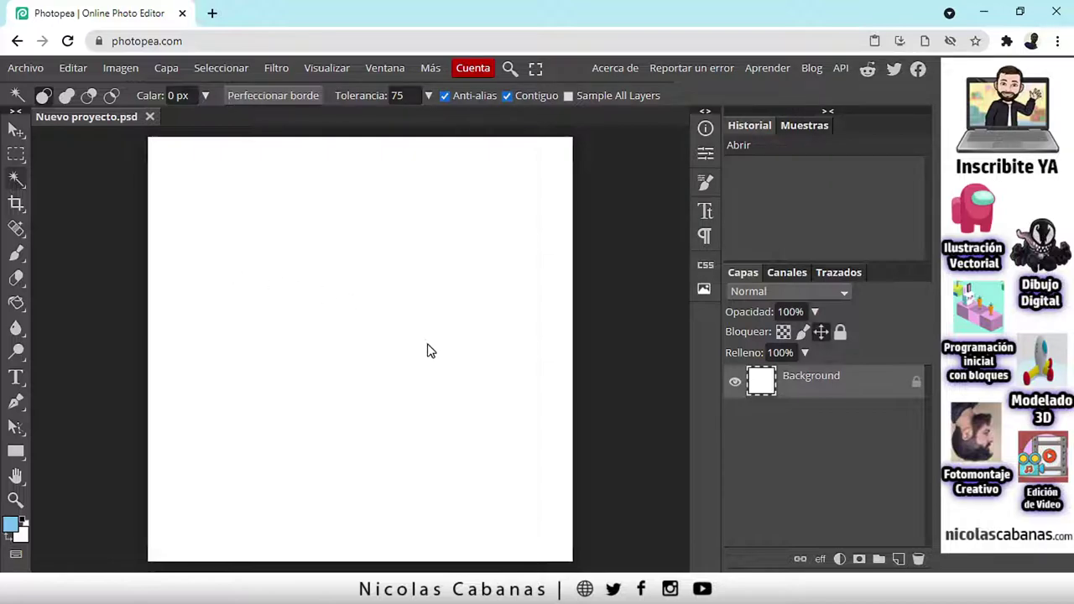
{"action": "key", "text": "ctrl+minus"}
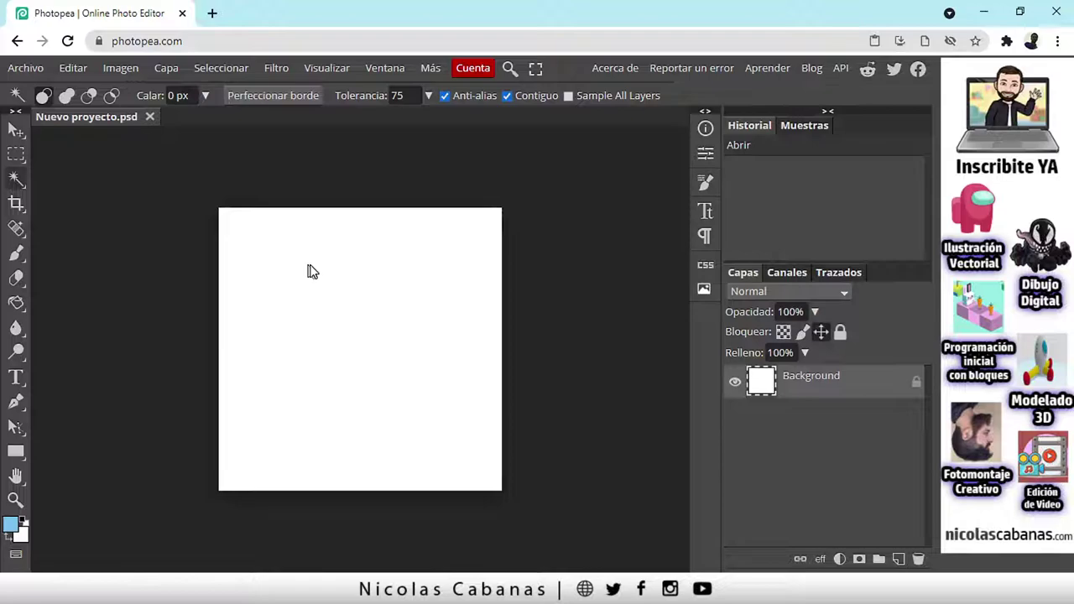
- Place the photo chica 01.jpg into the new project and commit it at its fitted size
{"action": "left_click", "coordinate": [26, 69]}
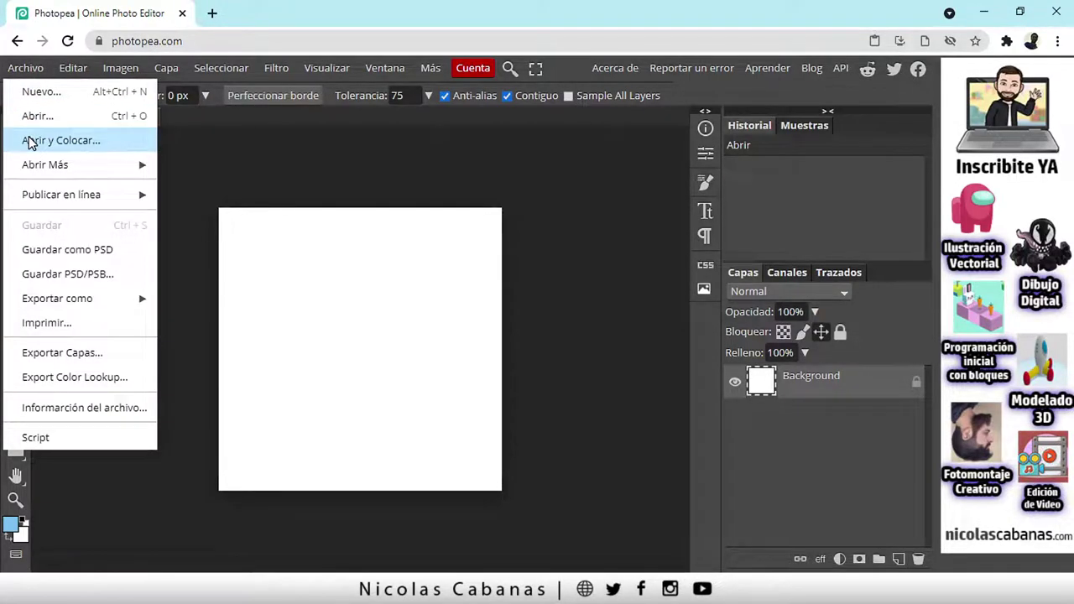
{"action": "left_click", "coordinate": [75, 144]}
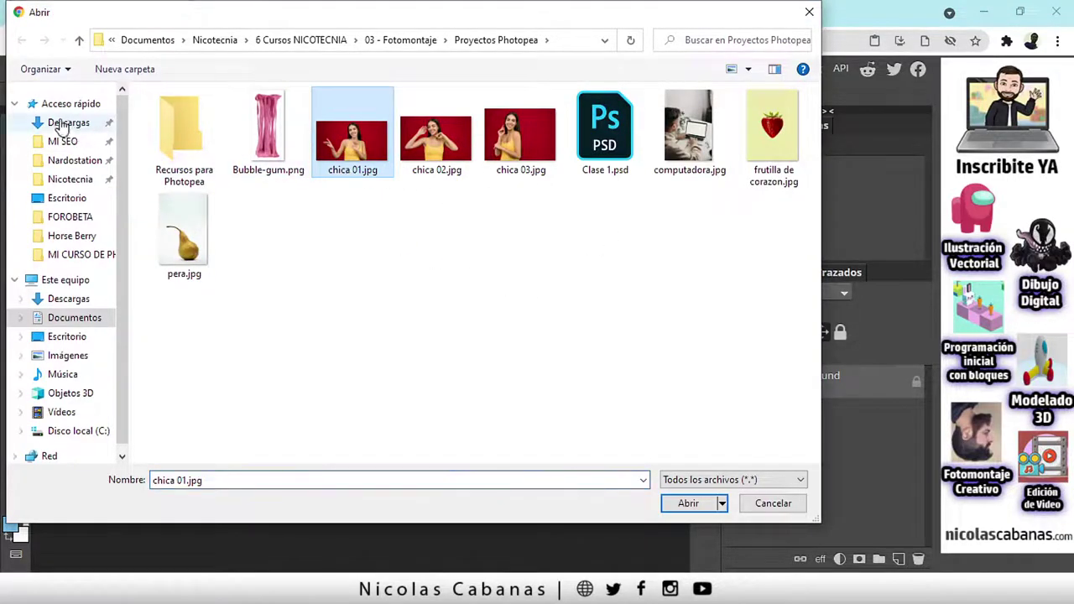
{"action": "left_click", "coordinate": [15, 103]}
{"action": "left_click", "coordinate": [688, 503]}
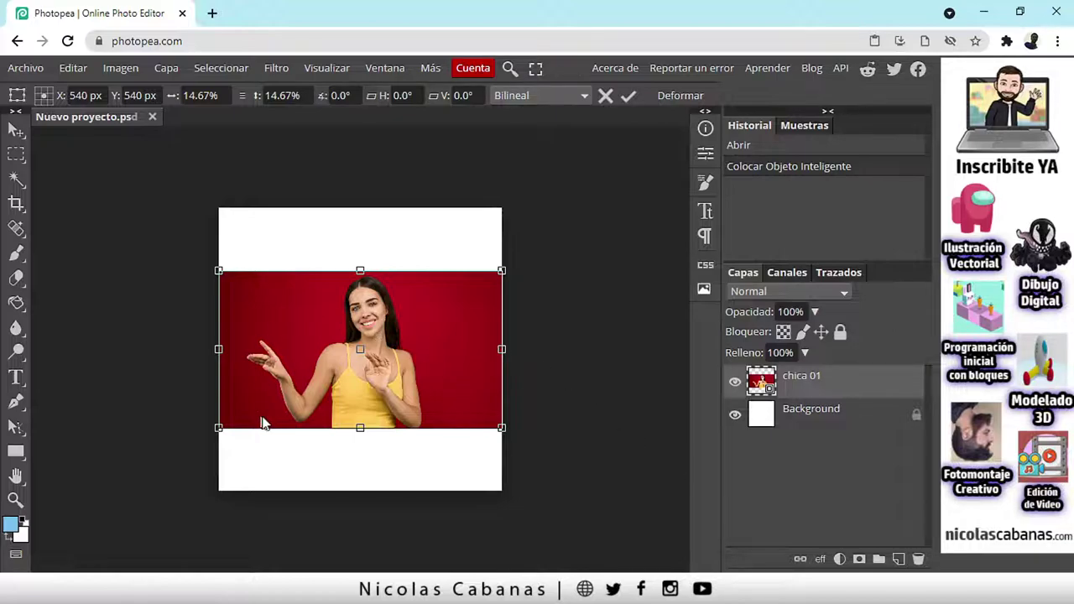
{"action": "scroll", "coordinate": [252, 453], "scroll_direction": "up", "scroll_amount": 2}
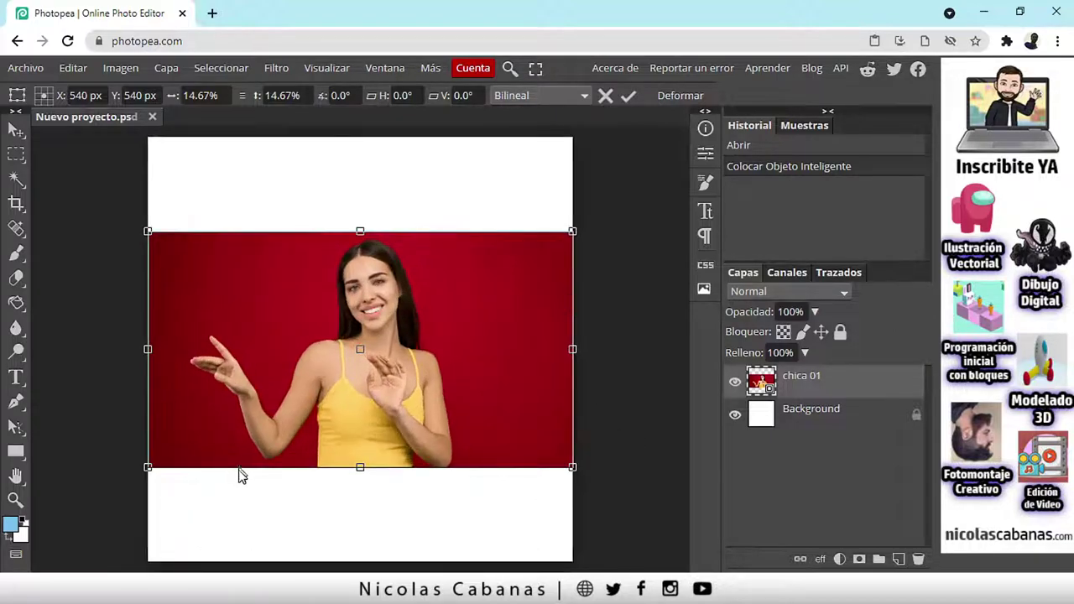
{"action": "left_click_drag", "start_coordinate": [293, 487], "coordinate": [327, 470]}
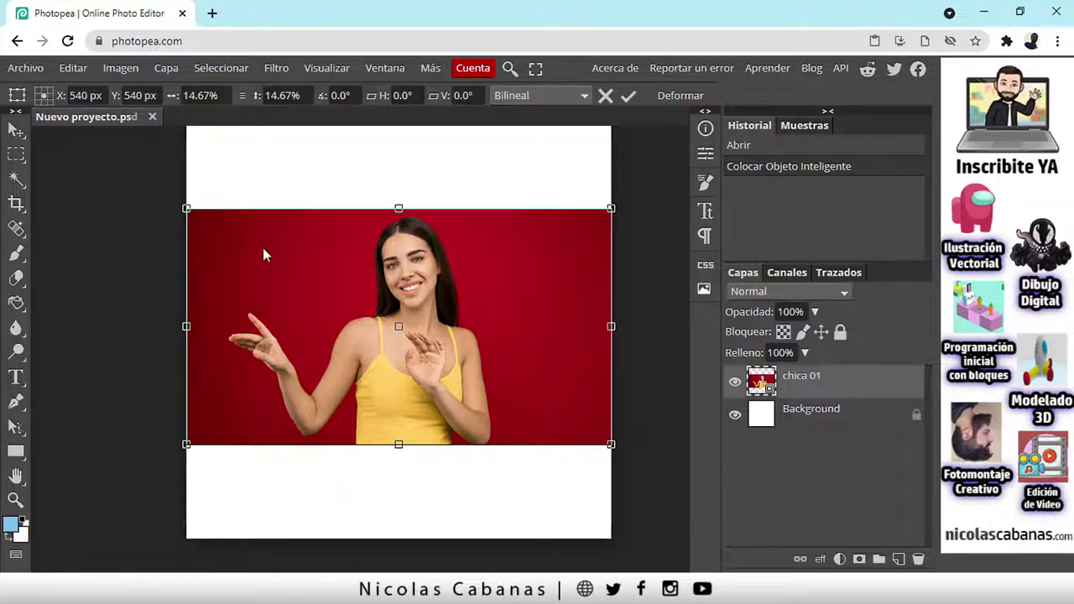
{"action": "left_click", "coordinate": [17, 134]}
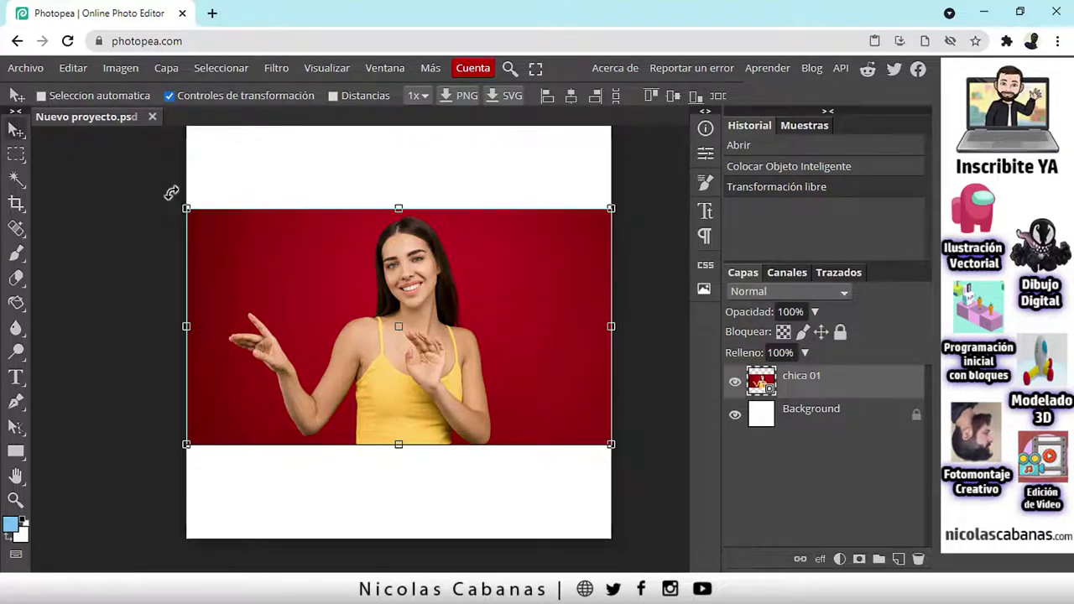
- Delete the placed chica 01 layer
{"action": "left_click", "coordinate": [16, 155]}
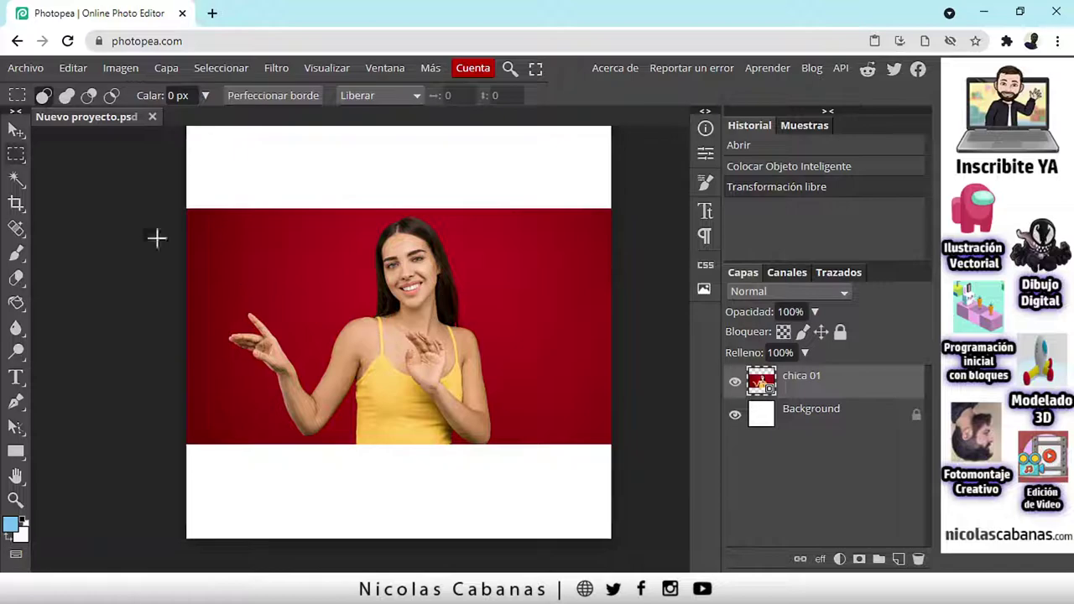
{"action": "left_click", "coordinate": [16, 130]}
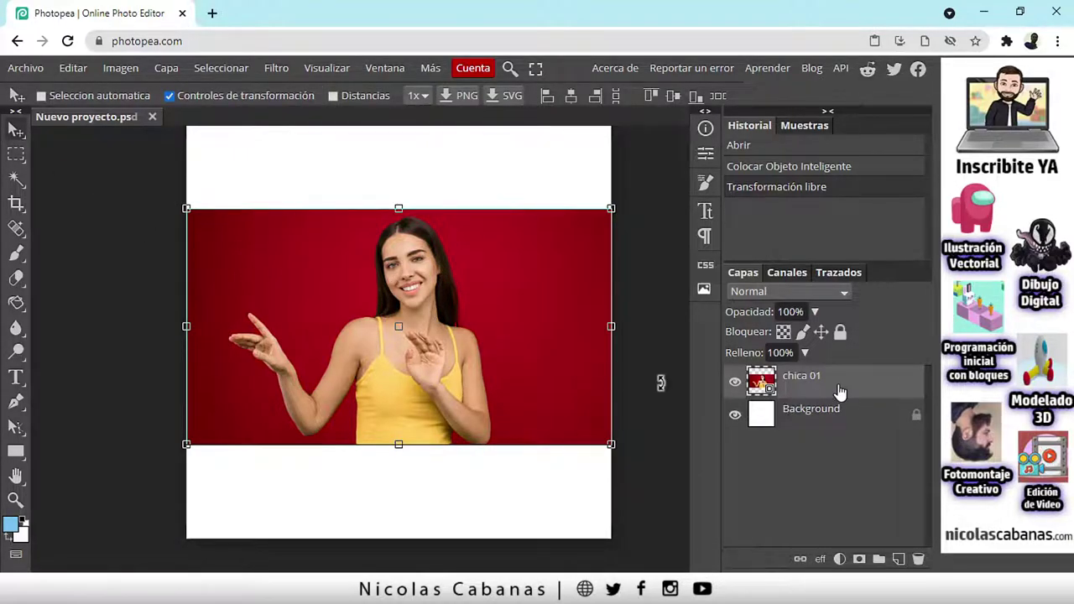
{"action": "left_click", "coordinate": [919, 559]}
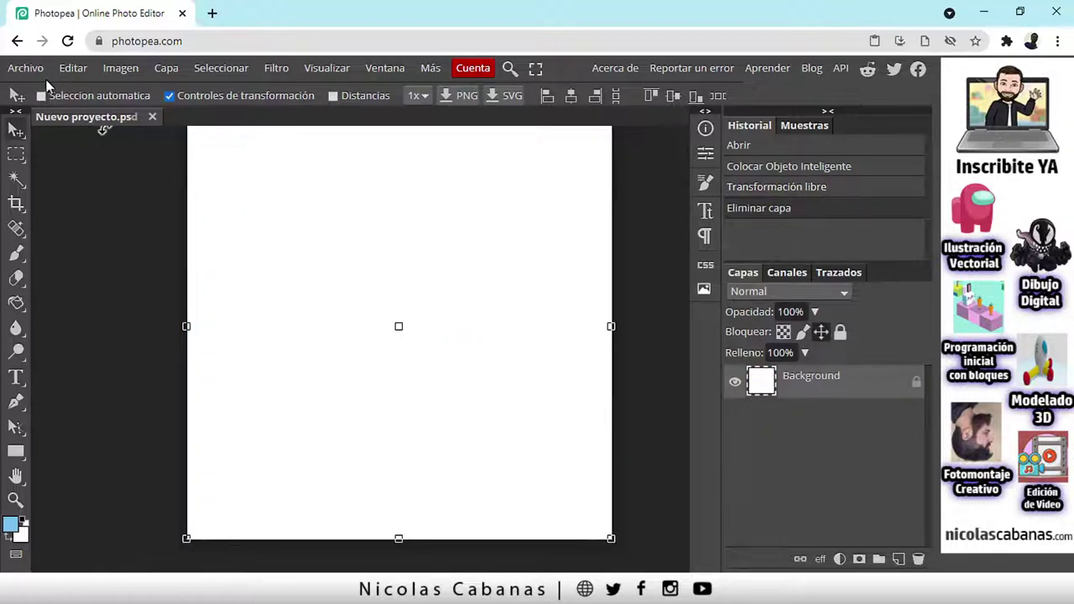
- Place chica 01.jpg from the Proyectos Photopea folder above the white background
{"action": "left_click", "coordinate": [25, 68]}
{"action": "left_click", "coordinate": [52, 139]}
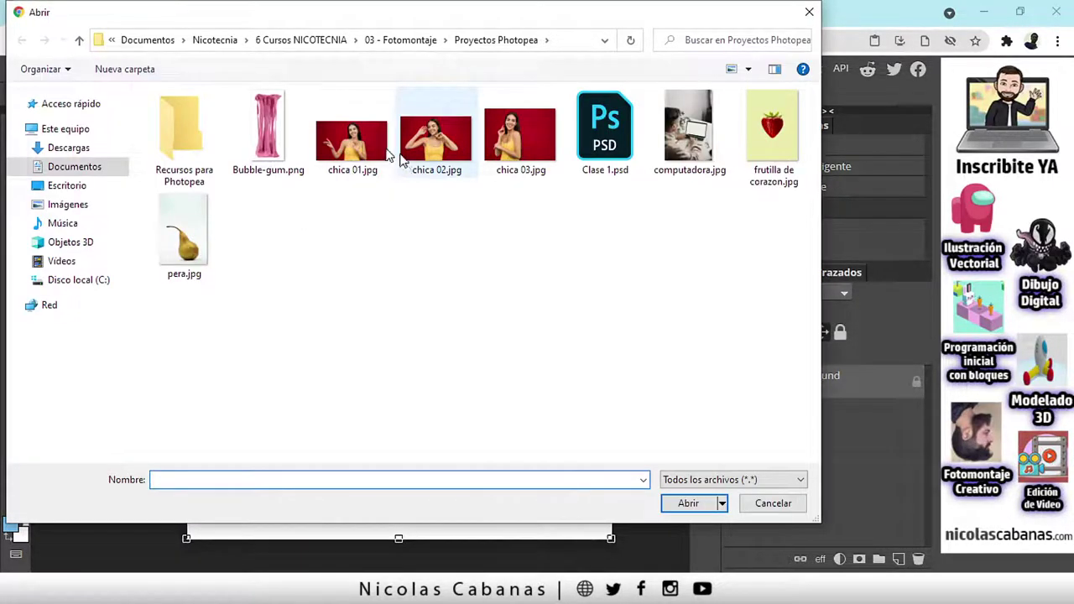
{"action": "left_click", "coordinate": [356, 163]}
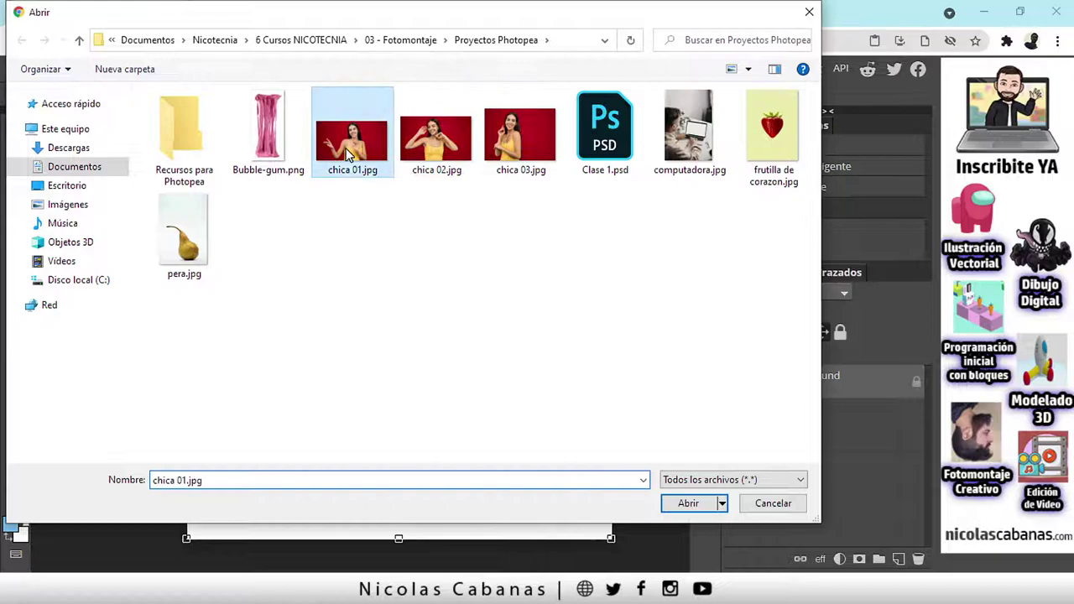
{"action": "left_click", "coordinate": [678, 504]}
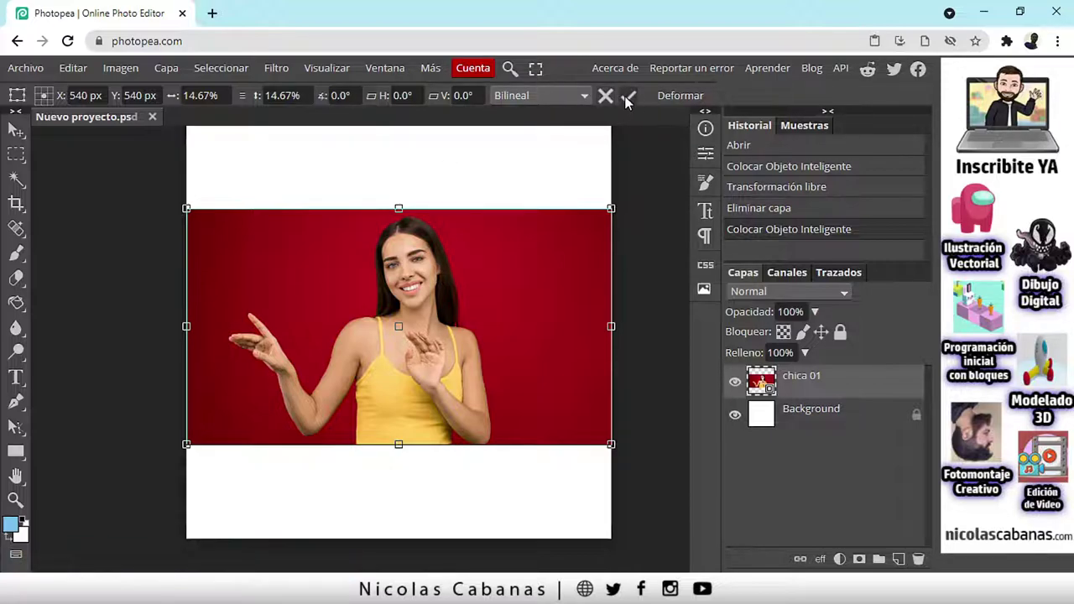
- Stretch the photo's upper edge slightly to a vertical scale of about 14.91%, commit the transform and rasterize the chica 01 layer
{"action": "mouse_move", "coordinate": [186, 208]}
{"action": "left_mouse_down"}
{"action": "mouse_move", "coordinate": [221, 224]}
{"action": "mouse_move", "coordinate": [173, 191]}
{"action": "mouse_move", "coordinate": [186, 204]}
{"action": "left_mouse_up"}
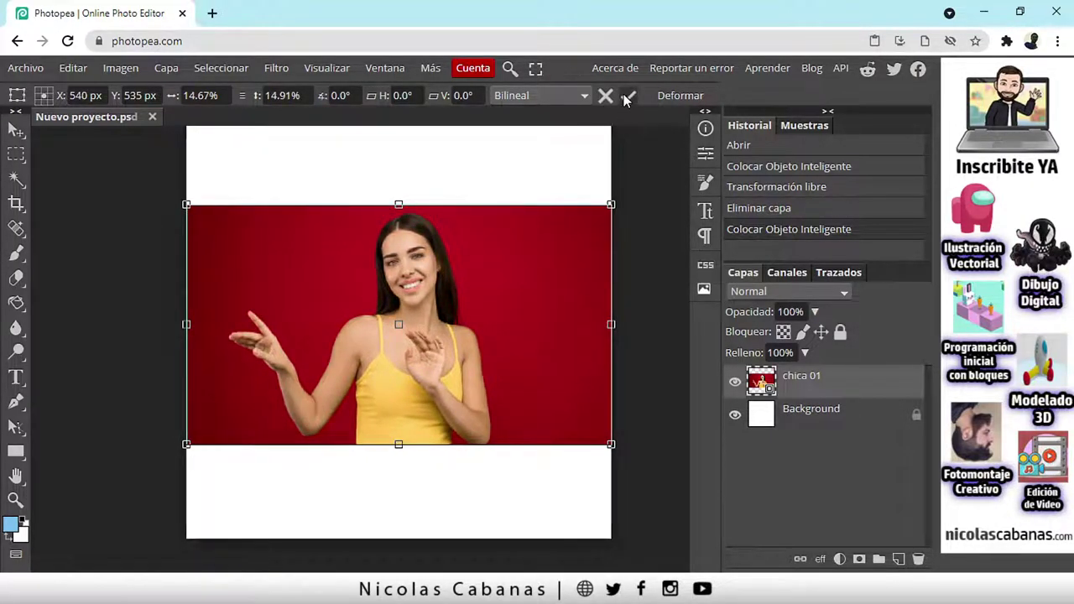
{"action": "key", "text": "Return"}
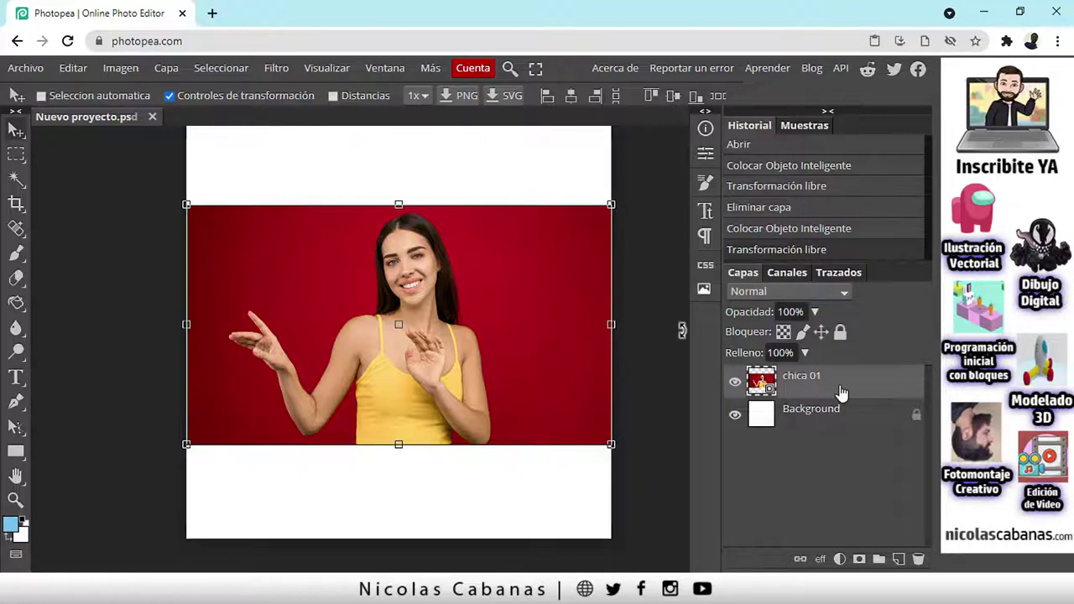
{"action": "right_click", "coordinate": [841, 392]}
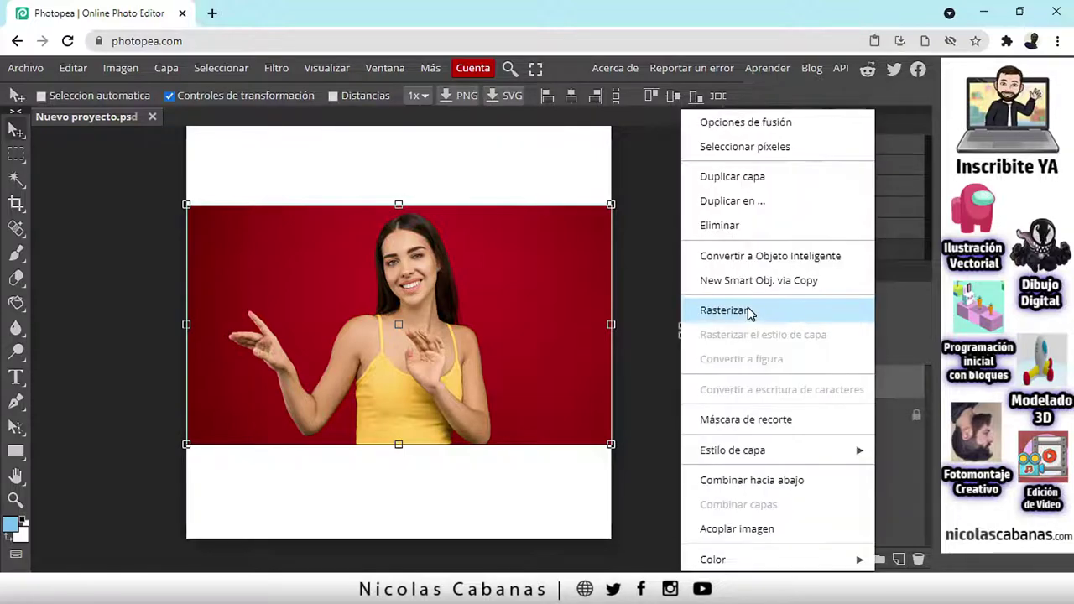
{"action": "left_click", "coordinate": [774, 316]}
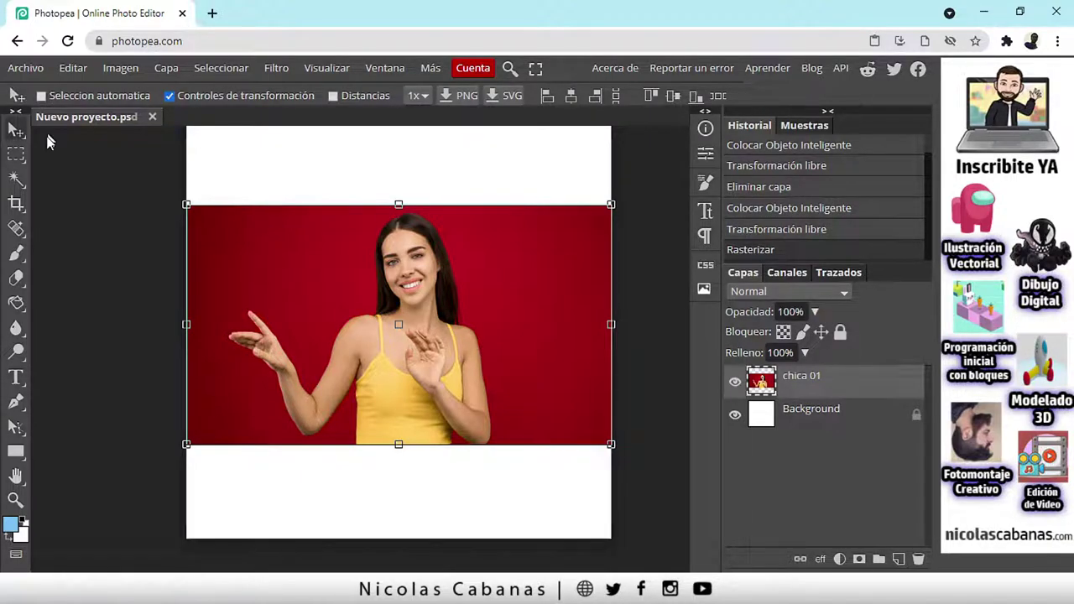
- Set the Magic Wand tolerance to 16 and select the dark red backdrop at the photo's upper left
{"action": "left_click", "coordinate": [14, 179]}
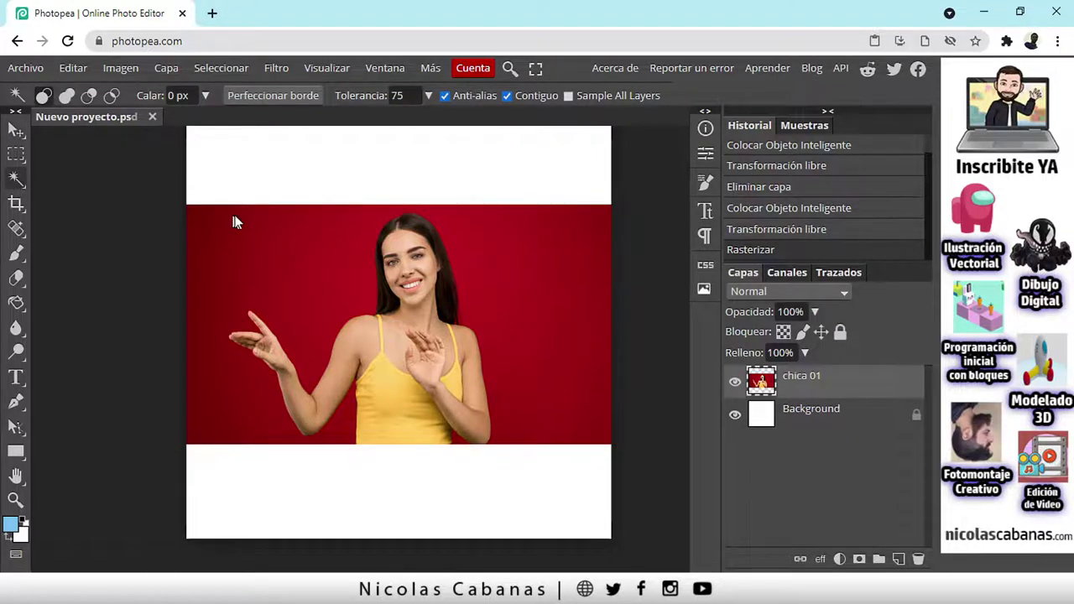
{"action": "left_click", "coordinate": [407, 95]}
{"action": "type", "text": "16"}
{"action": "left_click", "coordinate": [226, 233]}
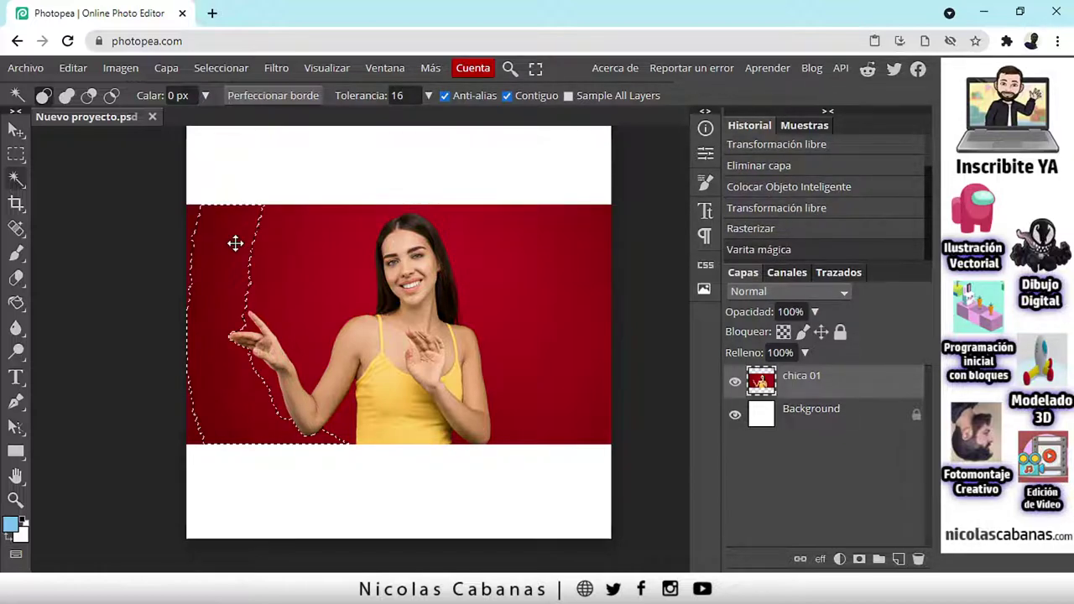
- Examine up close the edge of the Magic Wand selection around the woman's pointing hand, then return to the Magic Wand
{"action": "scroll", "coordinate": [216, 255], "scroll_direction": "up", "scroll_amount": 5}
{"action": "scroll", "coordinate": [217, 260], "scroll_direction": "down", "scroll_amount": 4}
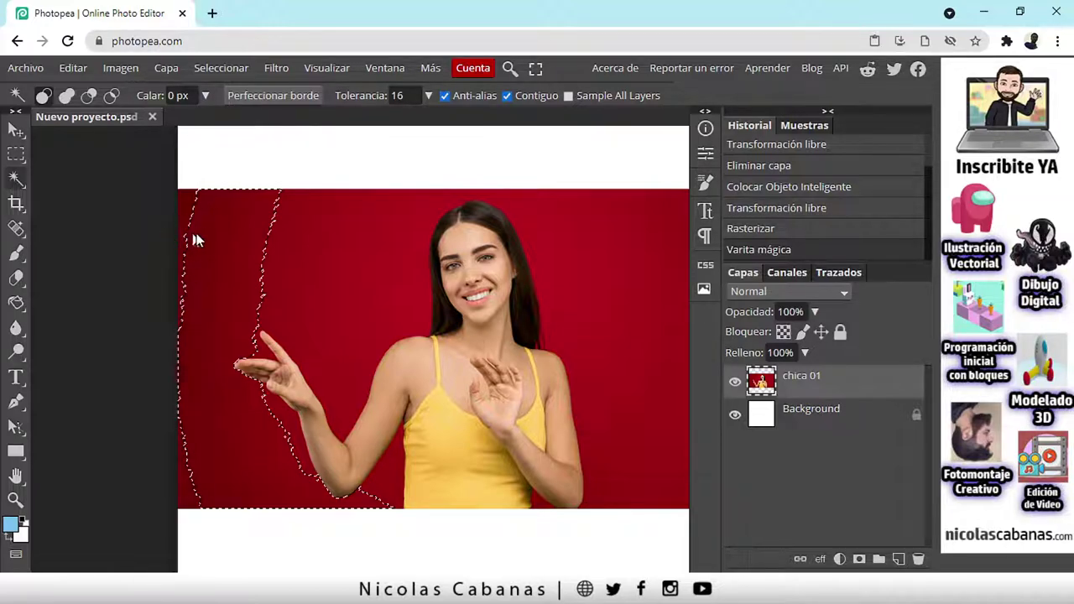
{"action": "left_click", "coordinate": [15, 500]}
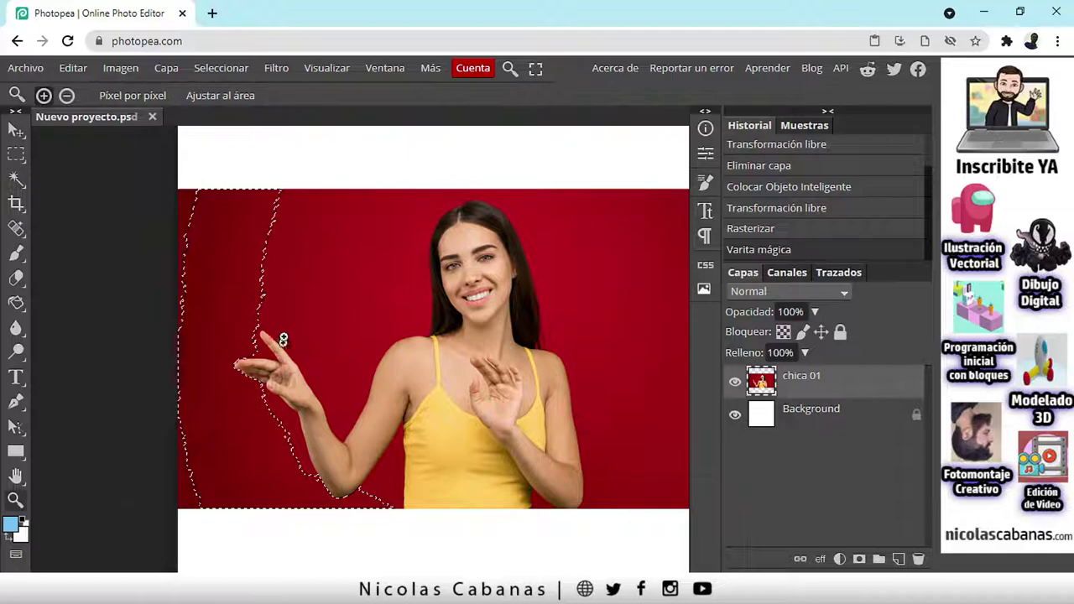
{"action": "left_click", "coordinate": [263, 275]}
{"action": "left_click", "coordinate": [278, 280], "text": "alt"}
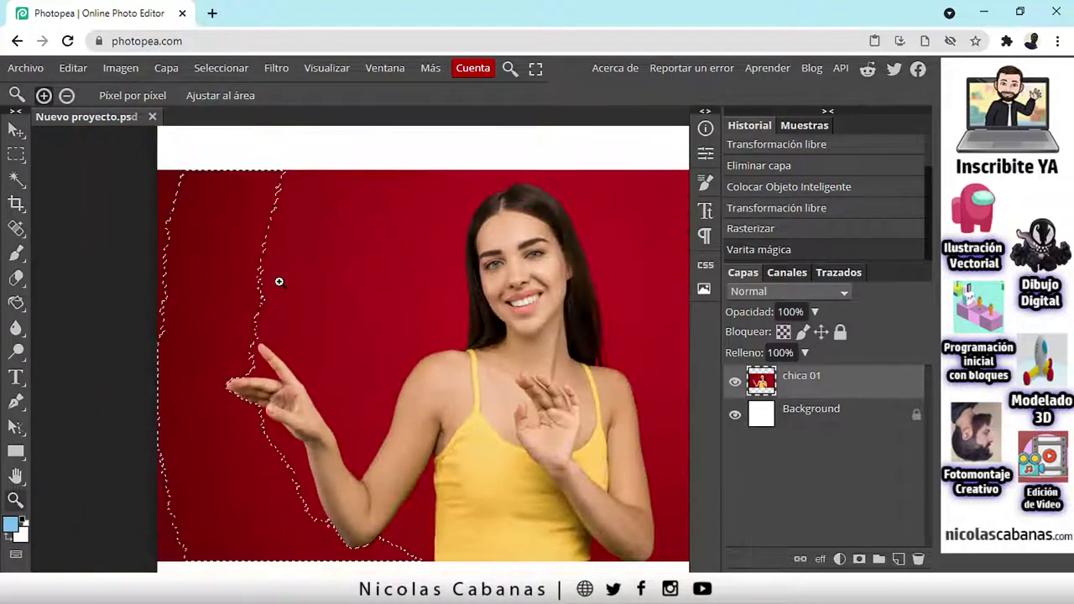
{"action": "left_click", "coordinate": [280, 281], "text": "alt"}
{"action": "left_click", "coordinate": [281, 281]}
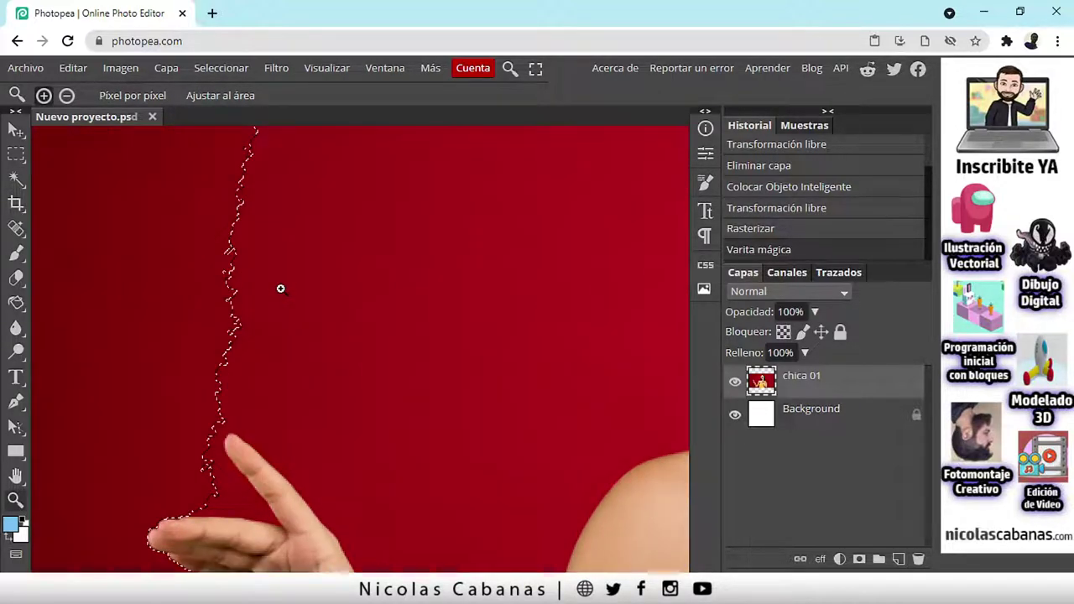
{"action": "left_click", "coordinate": [281, 282], "text": "alt"}
{"action": "left_click", "coordinate": [281, 282], "text": "alt"}
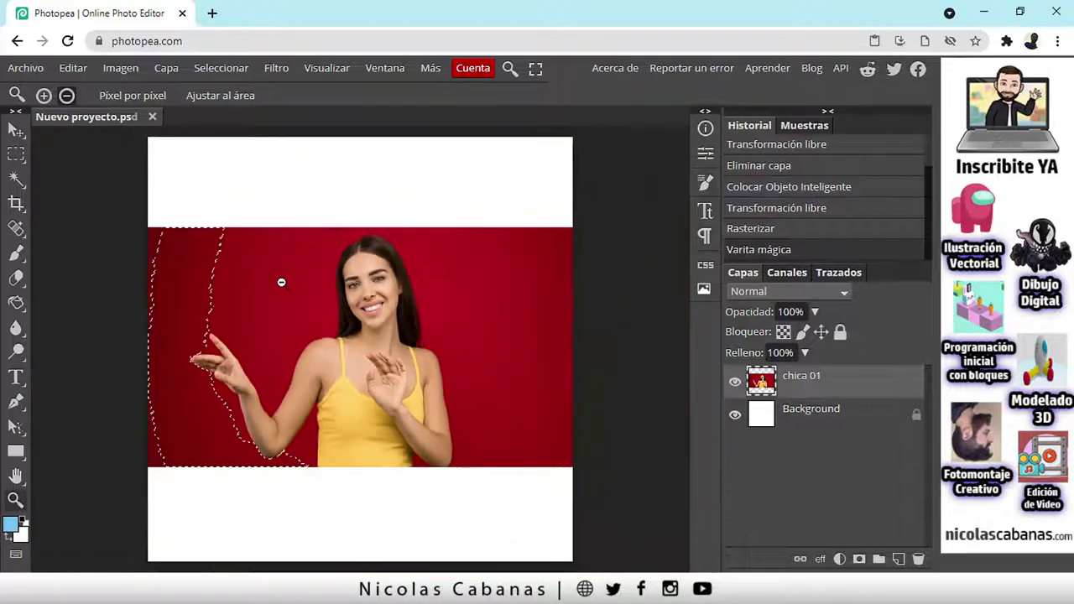
{"action": "left_click_drag", "start_coordinate": [222, 281], "coordinate": [245, 283]}
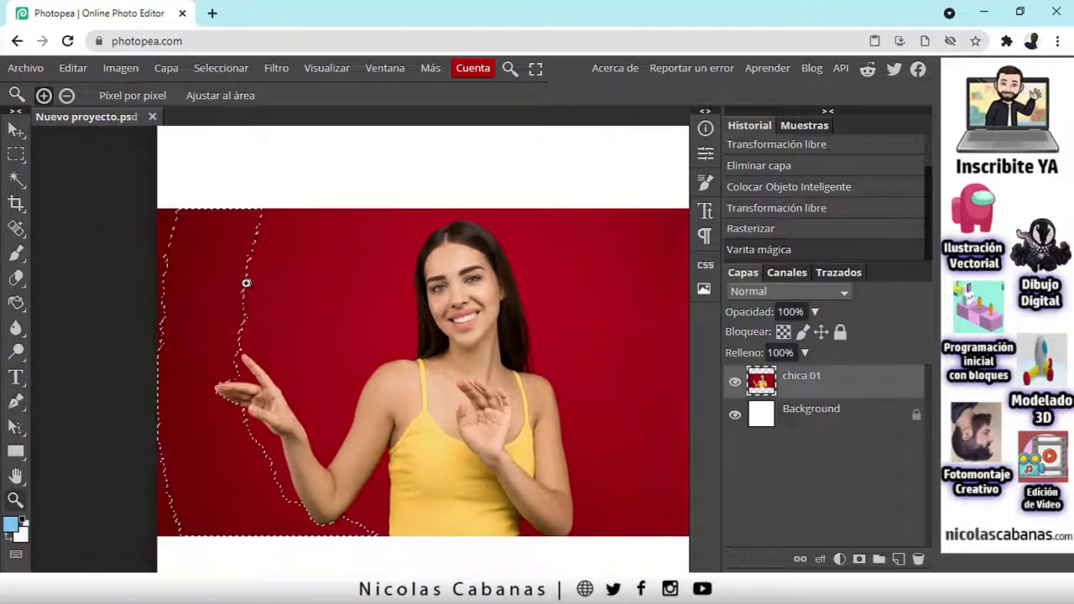
{"action": "left_click", "coordinate": [16, 178]}
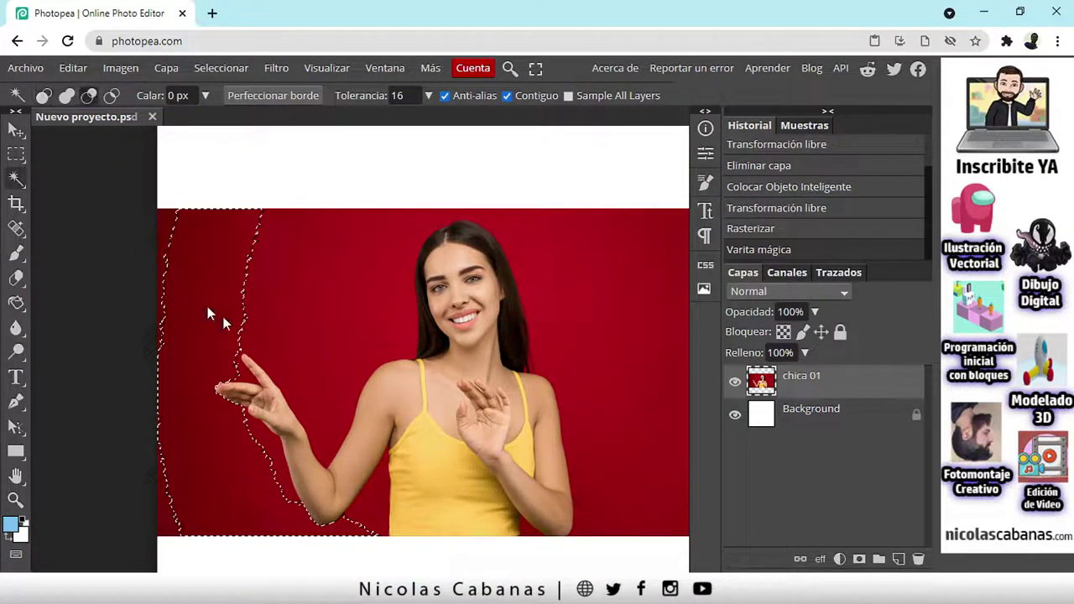
- Sample the red backdrop with the Magic Wand at tolerance 16, above the pointing hand and then on the woman's other side
{"action": "scroll", "coordinate": [241, 327], "scroll_direction": "up", "scroll_amount": 3}
{"action": "scroll", "coordinate": [241, 333], "scroll_direction": "down", "scroll_amount": 3}
{"action": "scroll", "coordinate": [248, 331], "scroll_direction": "up", "scroll_amount": 3}
{"action": "scroll", "coordinate": [248, 333], "scroll_direction": "down", "scroll_amount": 3}
{"action": "scroll", "coordinate": [248, 334], "scroll_direction": "up", "scroll_amount": 2}
{"action": "scroll", "coordinate": [248, 334], "scroll_direction": "down", "scroll_amount": 2}
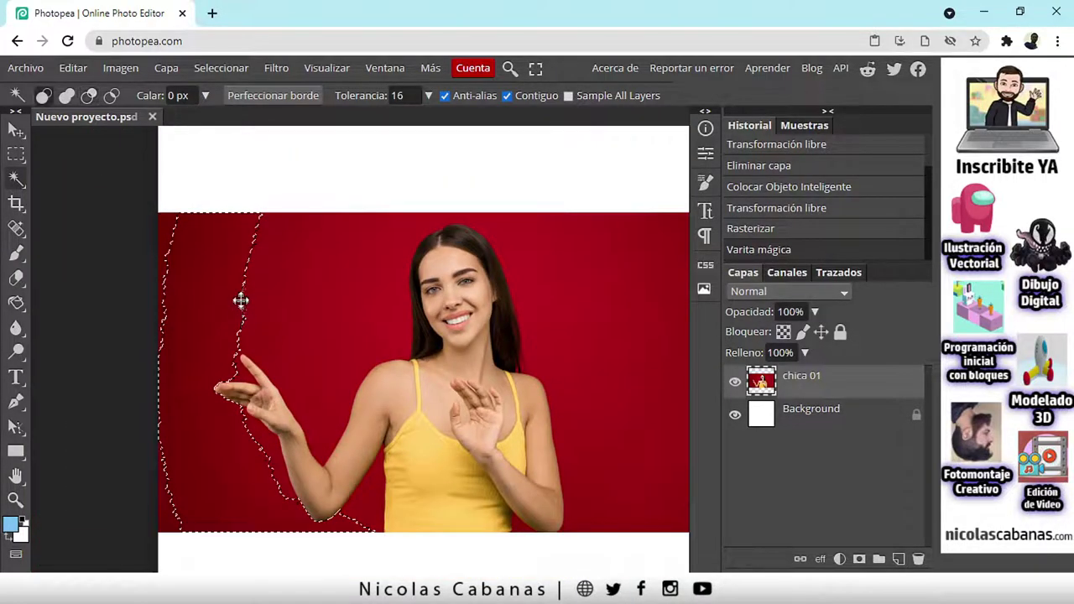
{"action": "left_click", "coordinate": [397, 95]}
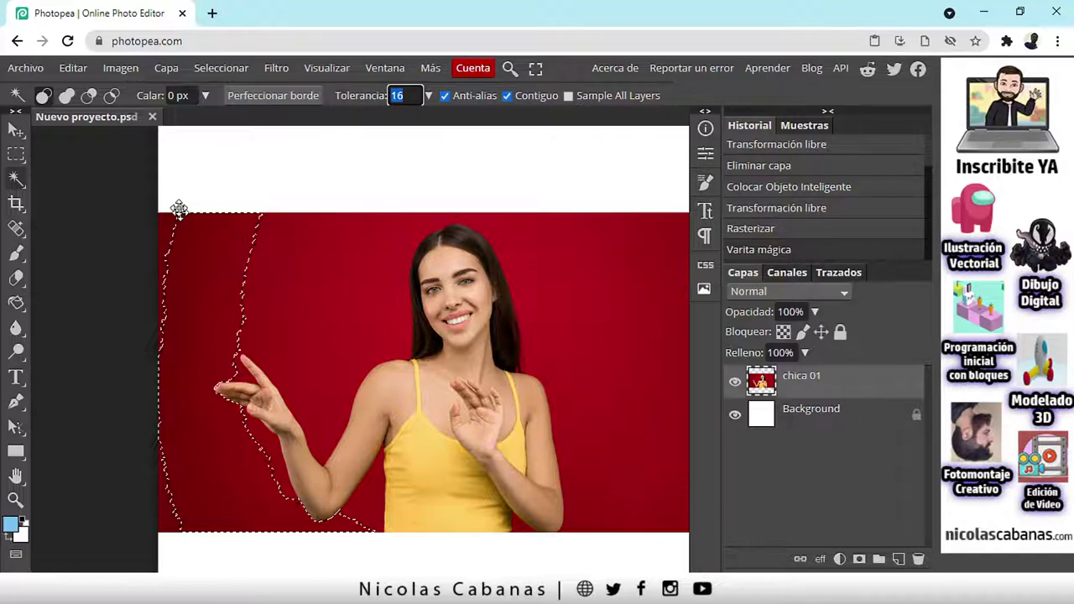
{"action": "left_click", "coordinate": [281, 241]}
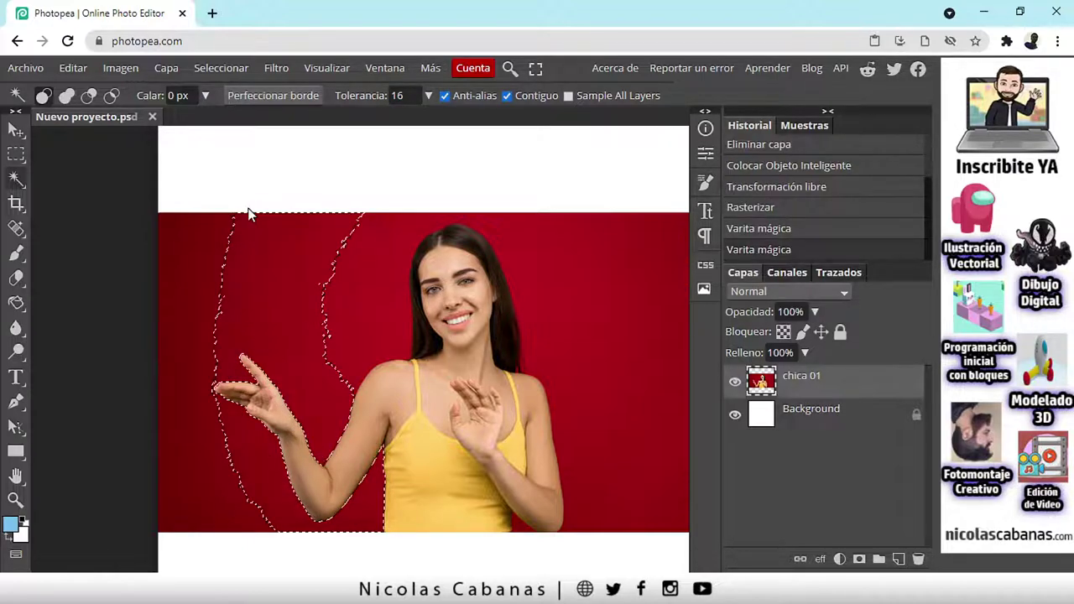
{"action": "left_click", "coordinate": [627, 268]}
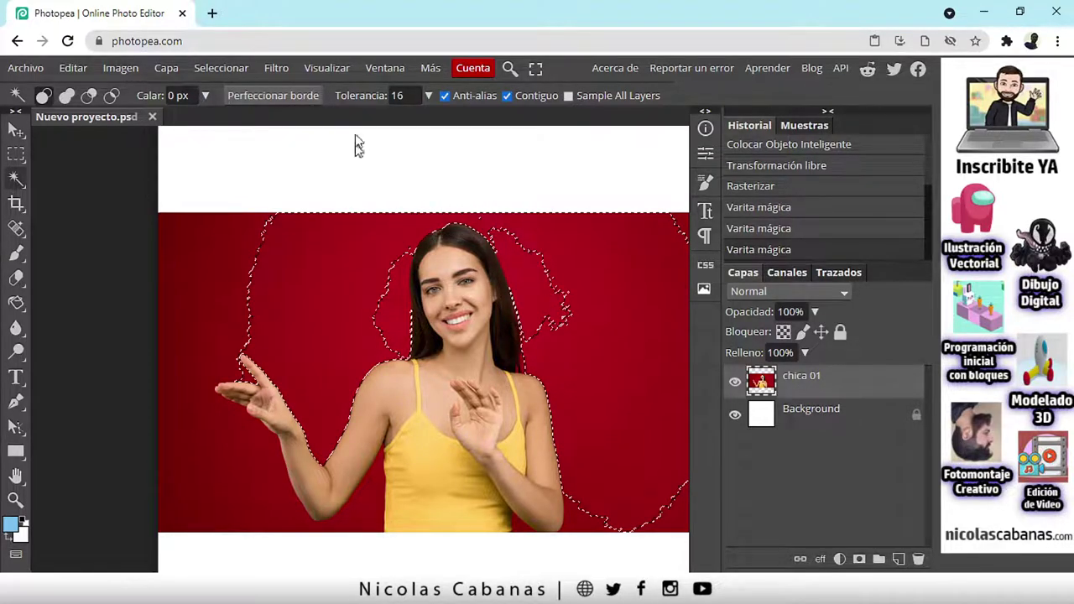
- Raise the Magic Wand tolerance to 50, deselect, and select the red backdrop with a single sample above the pointing hand
{"action": "double_click", "coordinate": [417, 96]}
{"action": "type", "text": "50"}
{"action": "left_click", "coordinate": [221, 67]}
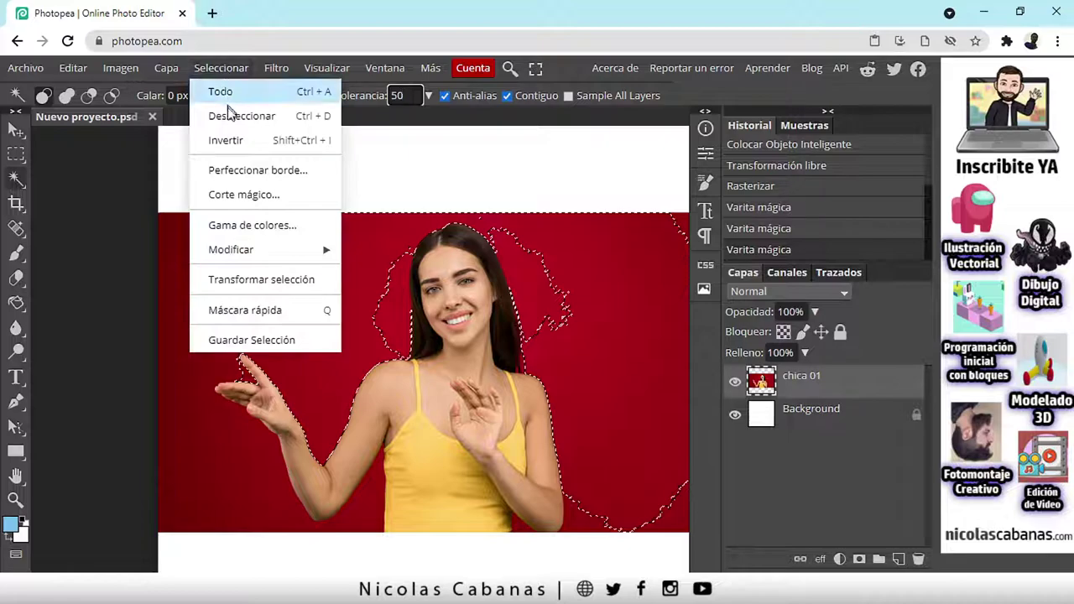
{"action": "left_click", "coordinate": [225, 117]}
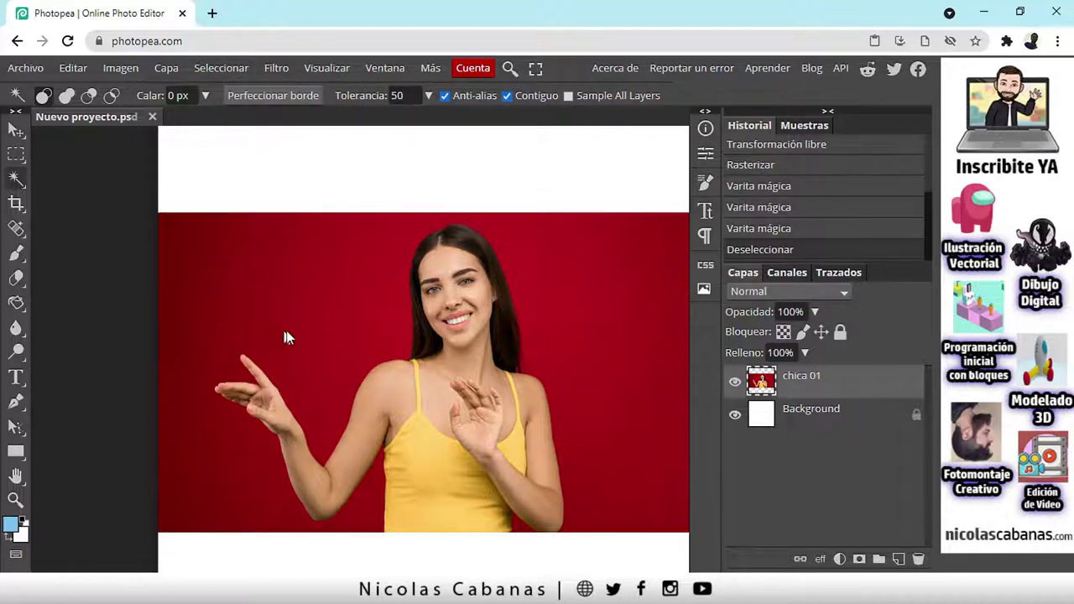
{"action": "left_click", "coordinate": [262, 253]}
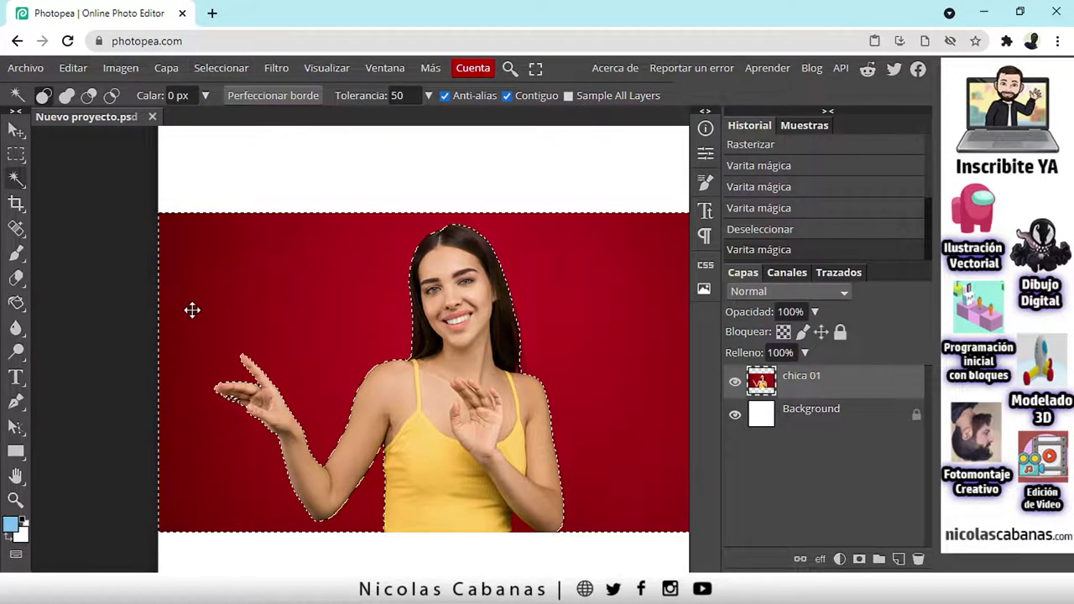
- Try clearing the selected red backdrop from the chica 01 layer, then undo the clearing
{"action": "left_click_drag", "start_coordinate": [549, 344], "coordinate": [474, 328]}
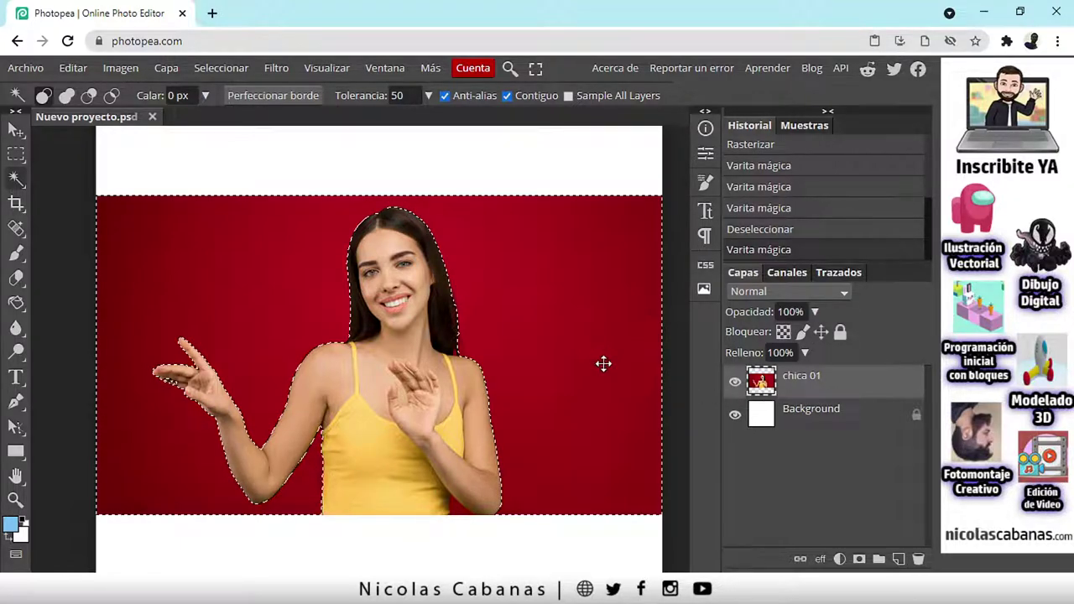
{"action": "key", "text": "Delete"}
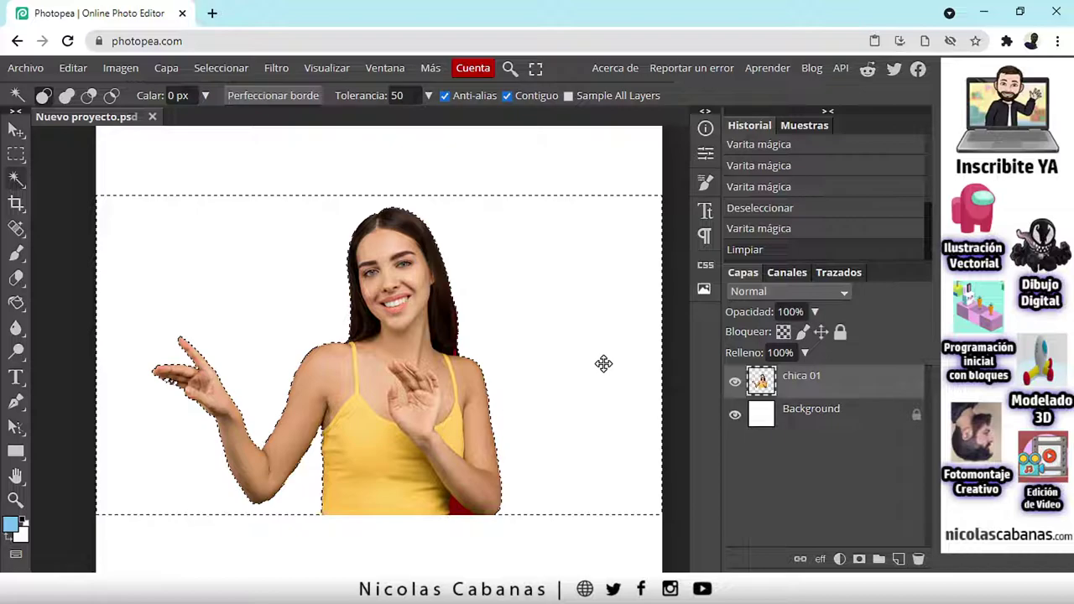
{"action": "left_click", "coordinate": [75, 69]}
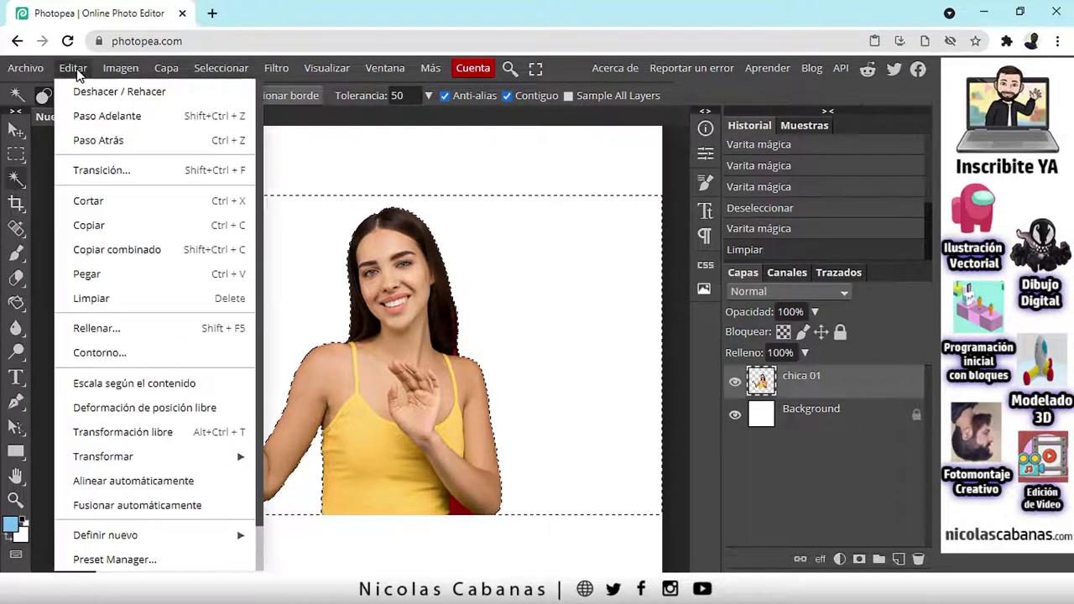
{"action": "left_click", "coordinate": [125, 140]}
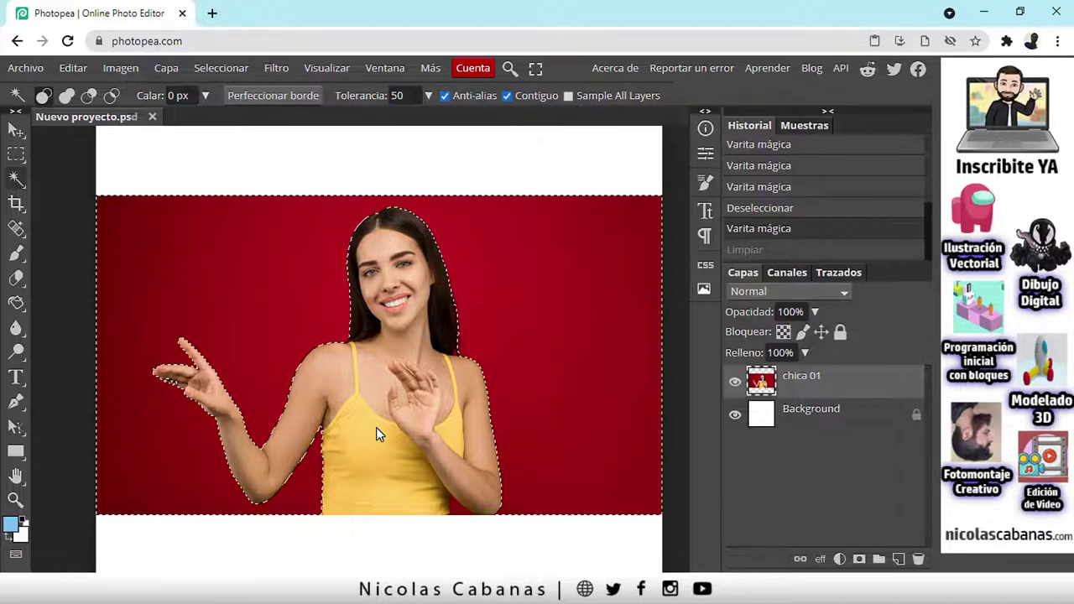
- Invert the selection so it covers the woman instead of the backdrop, and copy the selected area
{"action": "left_click", "coordinate": [223, 69]}
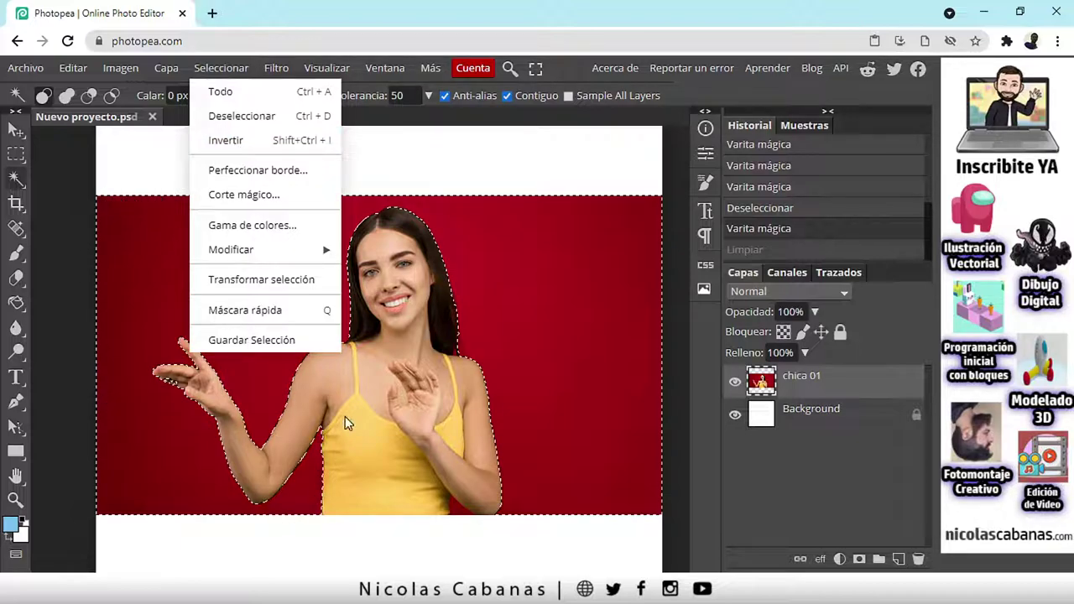
{"action": "left_click", "coordinate": [215, 145]}
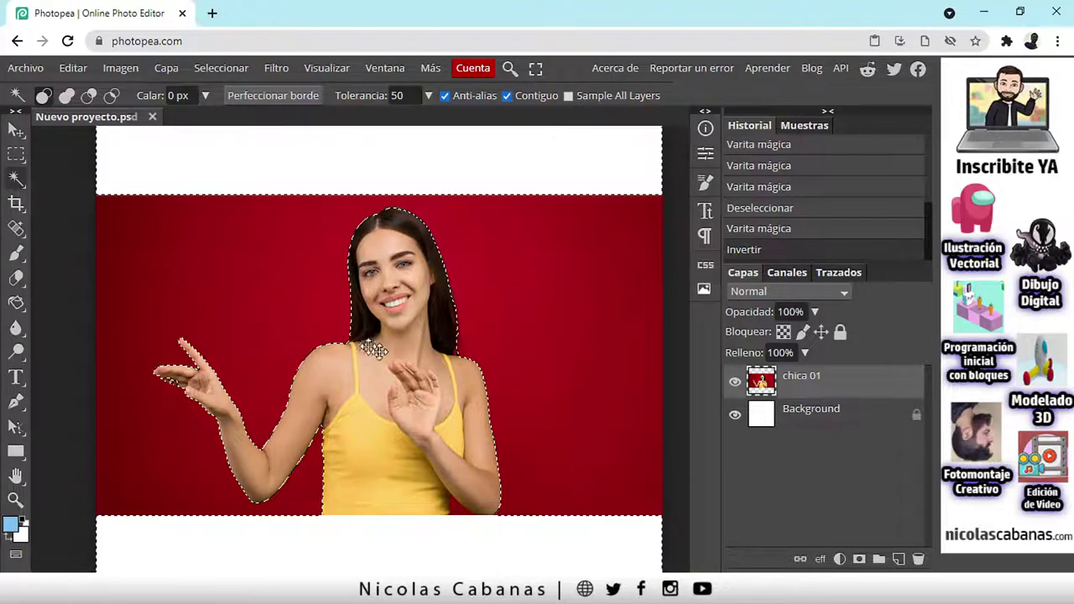
{"action": "left_click", "coordinate": [74, 67]}
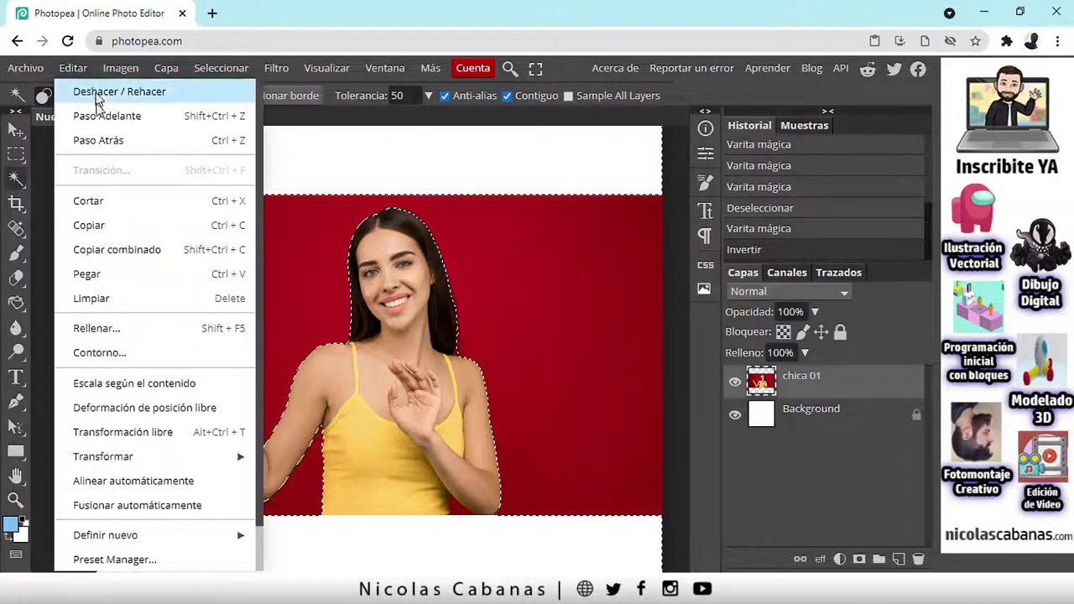
{"action": "left_click", "coordinate": [106, 225]}
- Try clearing the woman from the chica 01 layer with the inverted selection, then undo the clearing
{"action": "left_click", "coordinate": [73, 67]}
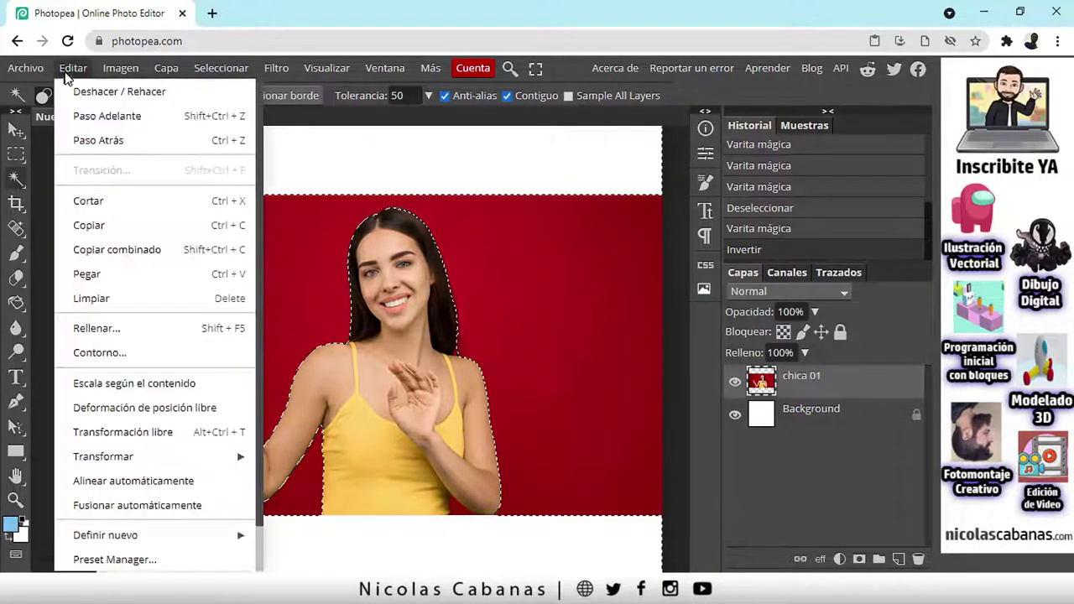
{"action": "left_click", "coordinate": [123, 295]}
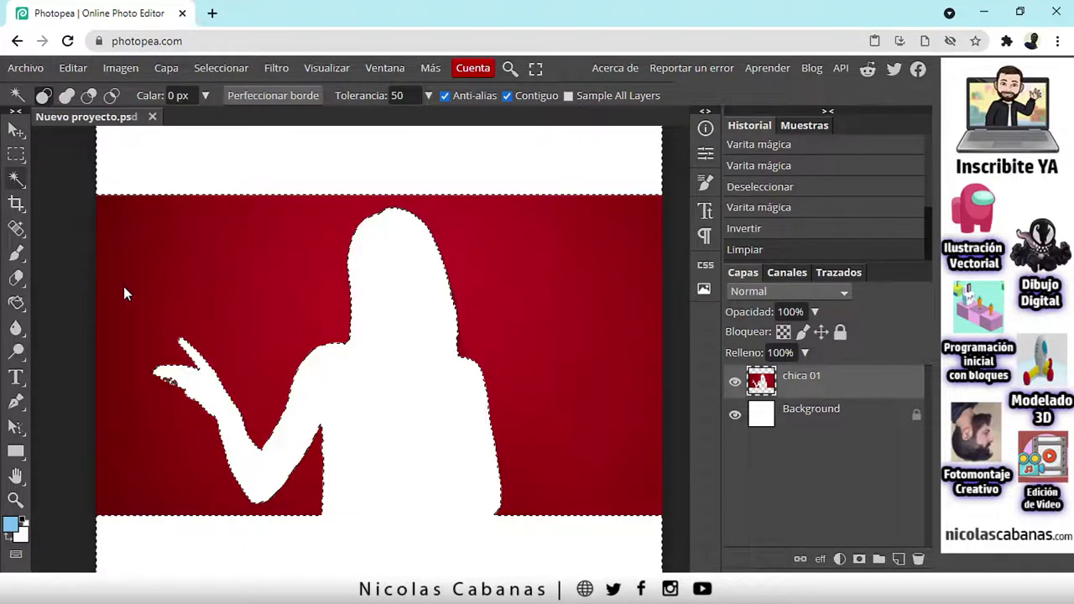
{"action": "left_click", "coordinate": [74, 68]}
{"action": "left_click", "coordinate": [107, 140]}
- Paste the copied woman onto a separate layer and hide the chica 01 layer
{"action": "left_click", "coordinate": [74, 68]}
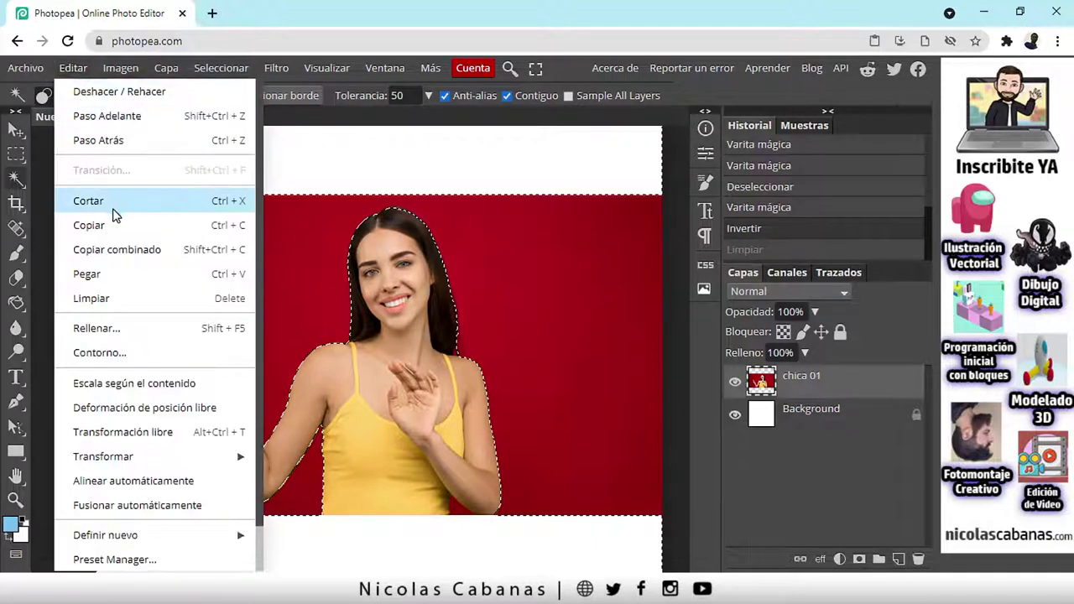
{"action": "left_click", "coordinate": [103, 267]}
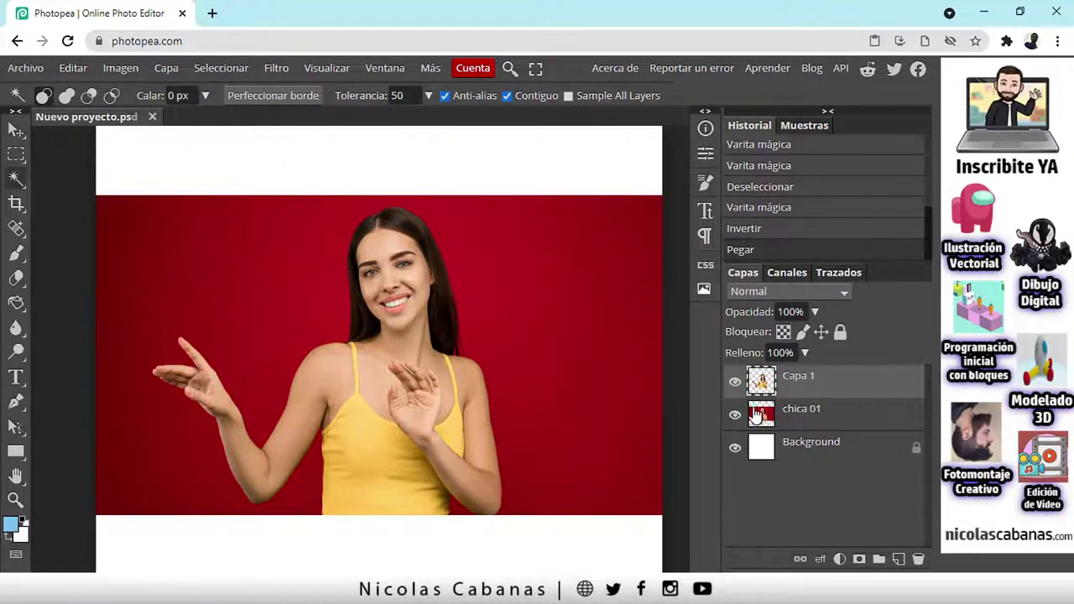
{"action": "left_click", "coordinate": [735, 416]}
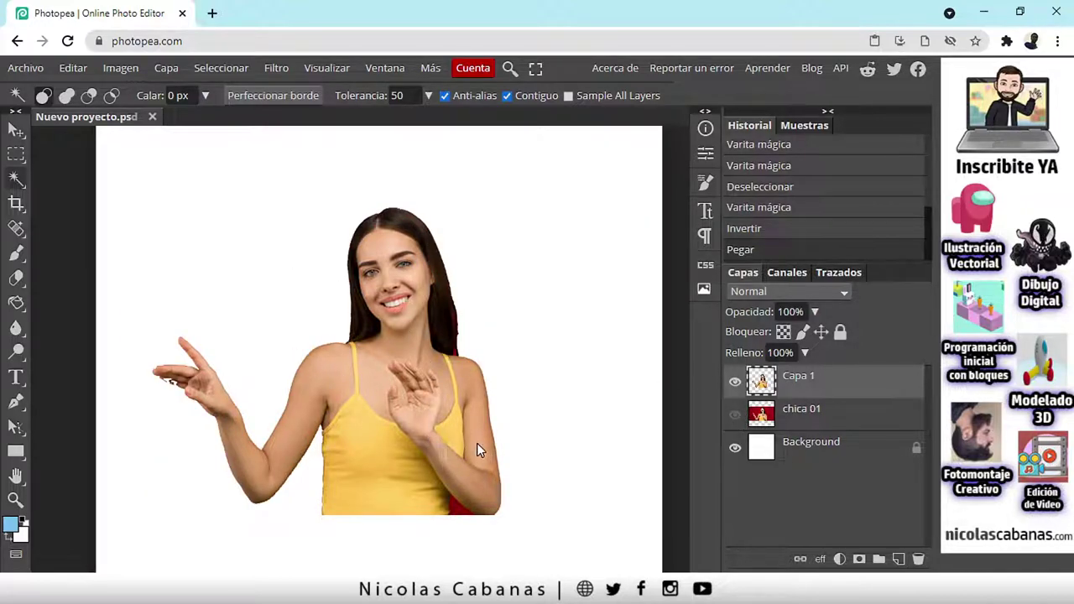
- Examine up close the cutout's pointing hand and the area between the yellow top and the bent elbow
{"action": "left_click", "coordinate": [15, 500]}
{"action": "left_click_drag", "start_coordinate": [125, 384], "coordinate": [308, 403]}
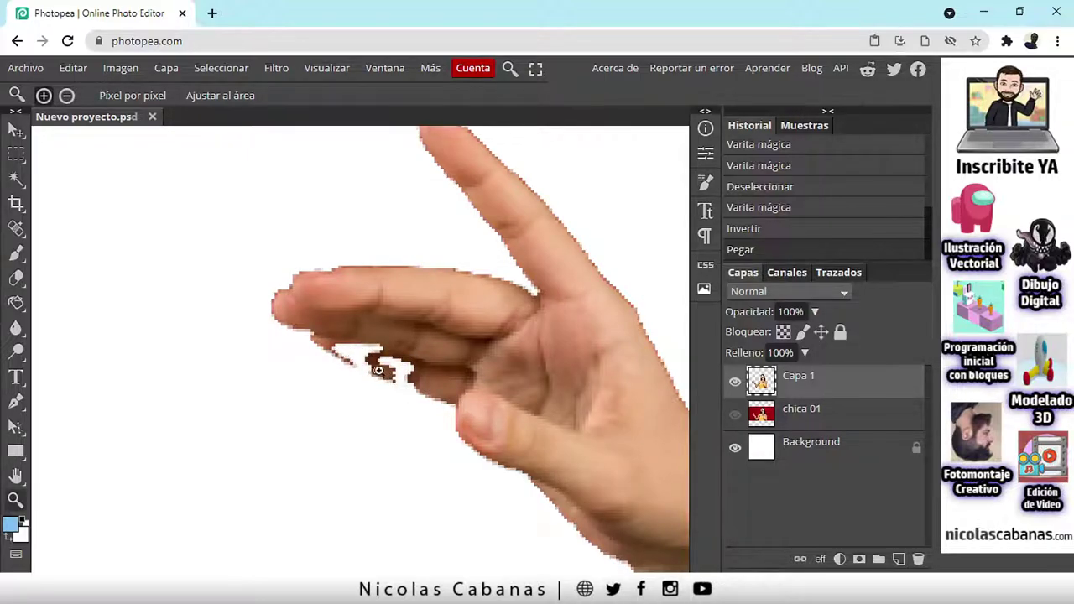
{"action": "left_click_drag", "start_coordinate": [446, 392], "coordinate": [266, 401]}
{"action": "left_click_drag", "start_coordinate": [462, 432], "coordinate": [537, 429]}
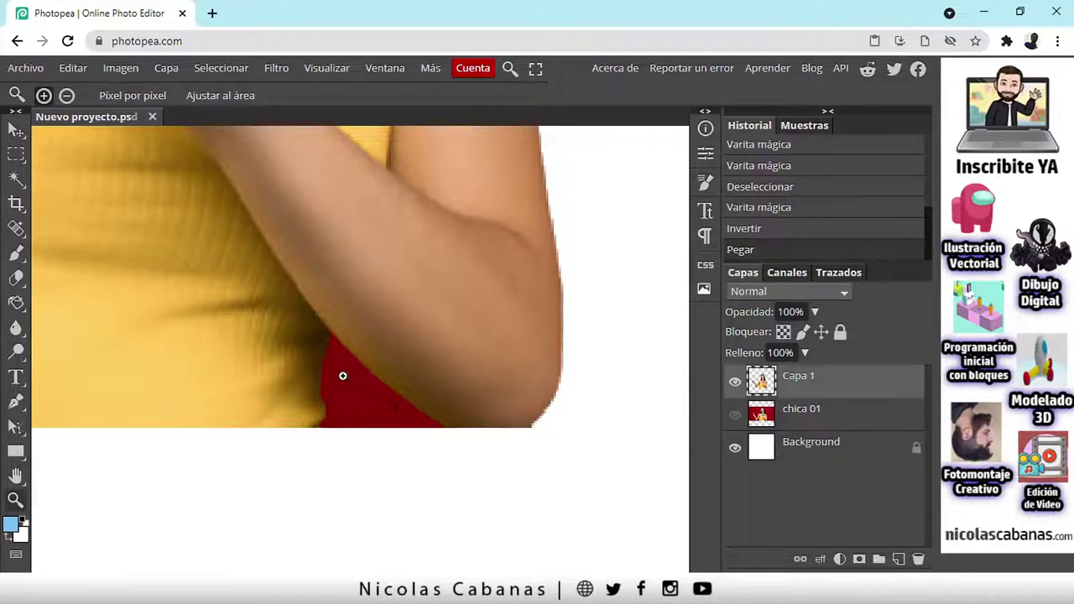
{"action": "key", "text": "ctrl+0"}
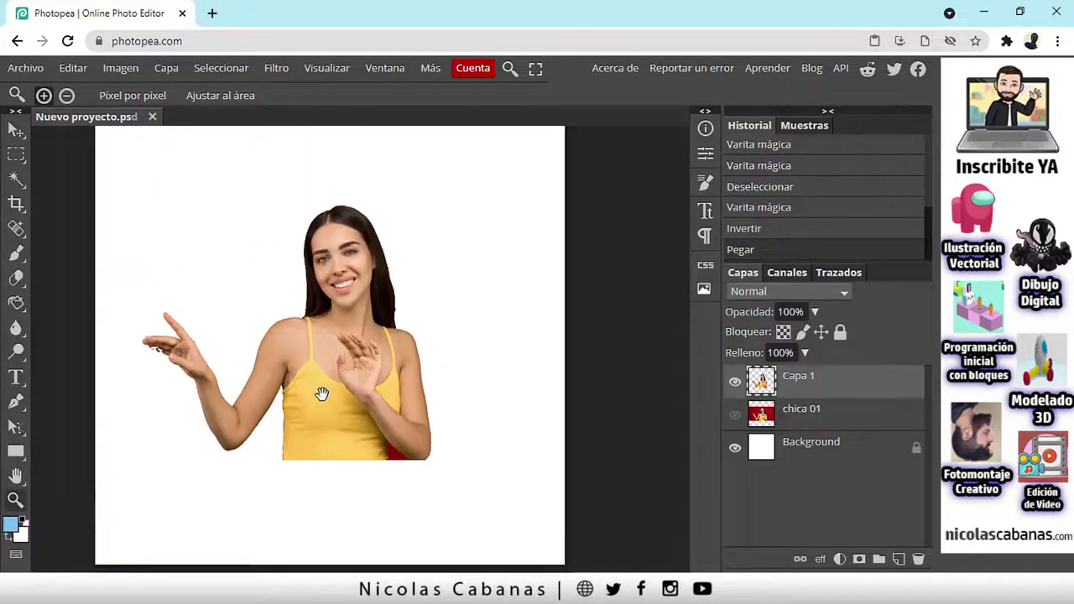
- Examine up close the cutout's edge along the hair above the shoulder, then check the whole figure
{"action": "left_click_drag", "start_coordinate": [391, 299], "coordinate": [465, 298]}
{"action": "left_click_drag", "start_coordinate": [379, 377], "coordinate": [414, 342]}
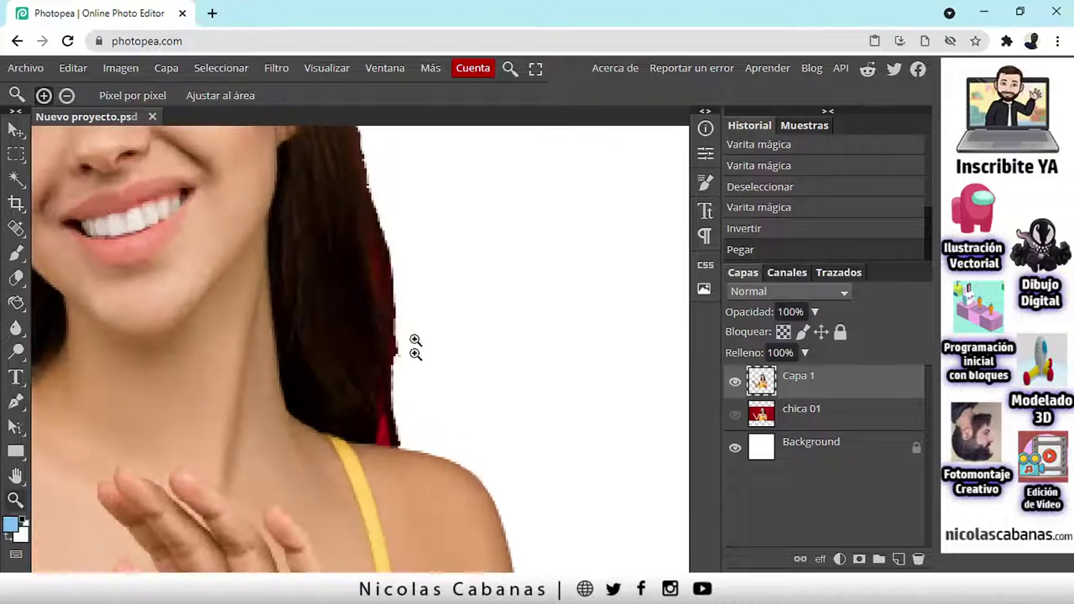
{"action": "scroll", "coordinate": [400, 283], "scroll_direction": "down", "scroll_amount": 3}
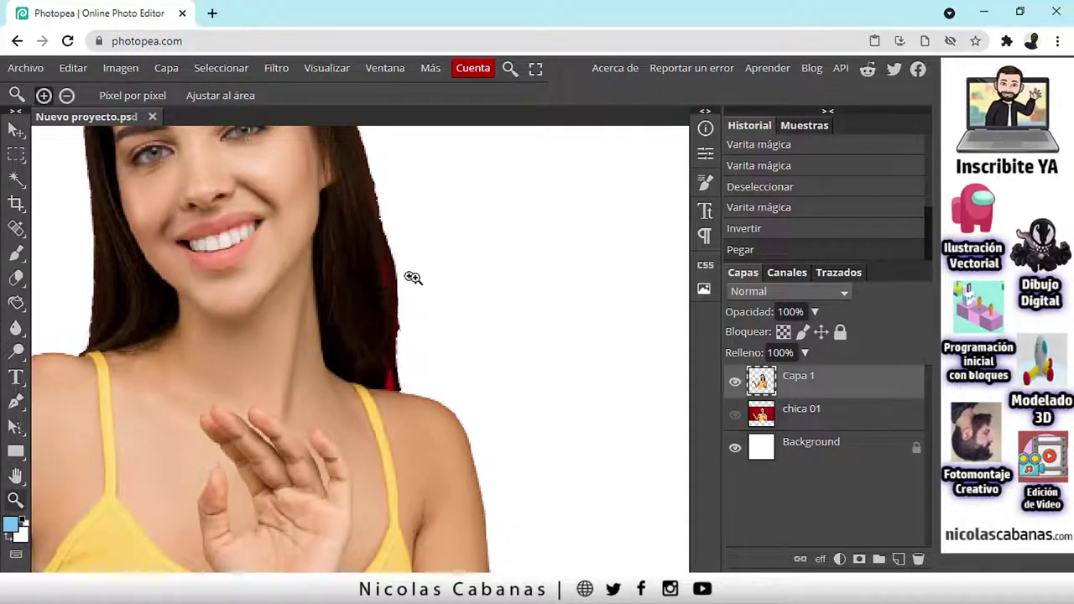
{"action": "scroll", "coordinate": [399, 277], "scroll_direction": "down", "scroll_amount": 2}
{"action": "scroll", "coordinate": [407, 308], "scroll_direction": "up", "scroll_amount": 4}
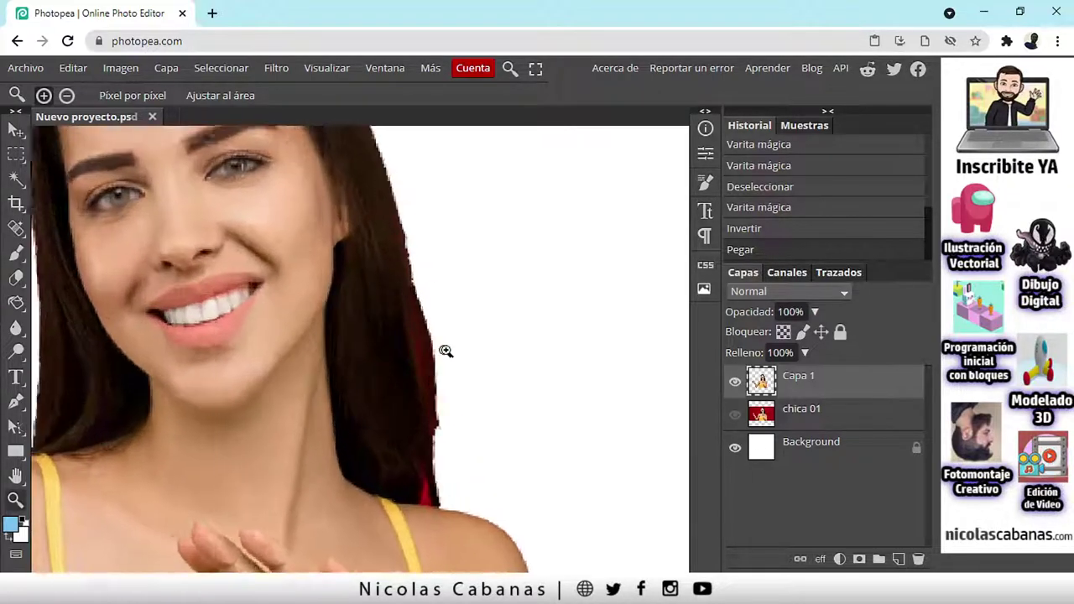
{"action": "scroll", "coordinate": [446, 351], "scroll_direction": "up", "scroll_amount": 1}
{"action": "scroll", "coordinate": [448, 358], "scroll_direction": "down", "scroll_amount": 2}
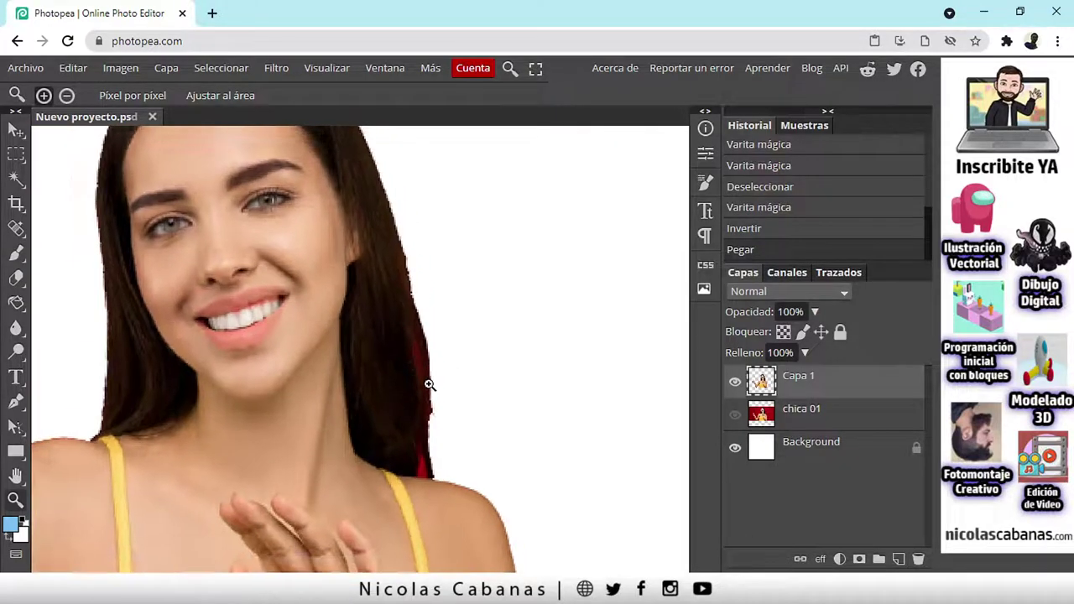
{"action": "scroll", "coordinate": [424, 384], "scroll_direction": "down", "scroll_amount": 1}
{"action": "scroll", "coordinate": [456, 407], "scroll_direction": "up", "scroll_amount": 3}
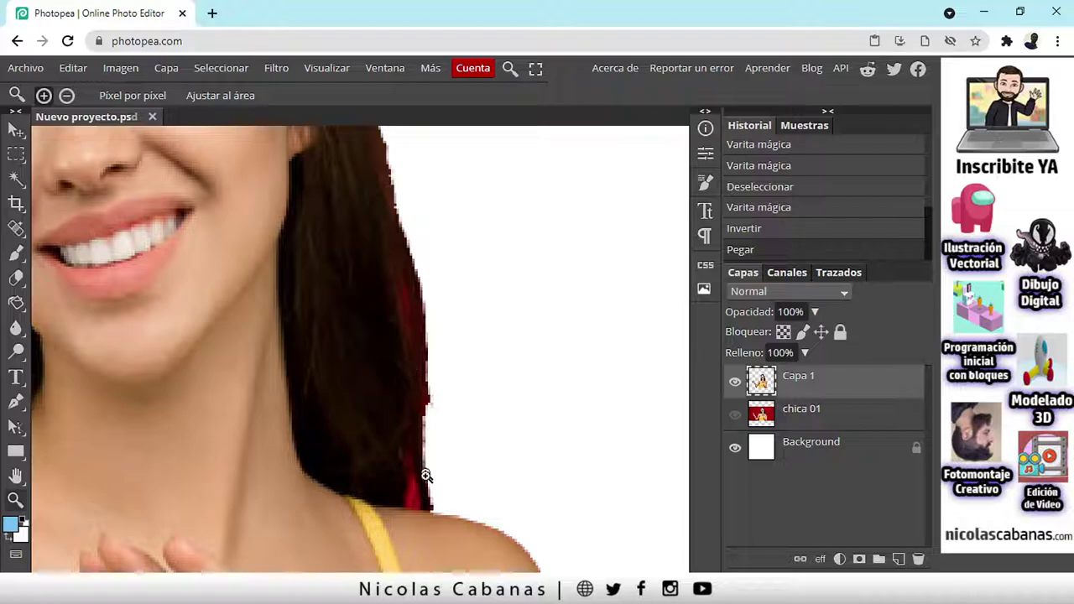
{"action": "scroll", "coordinate": [427, 471], "scroll_direction": "up", "scroll_amount": 2}
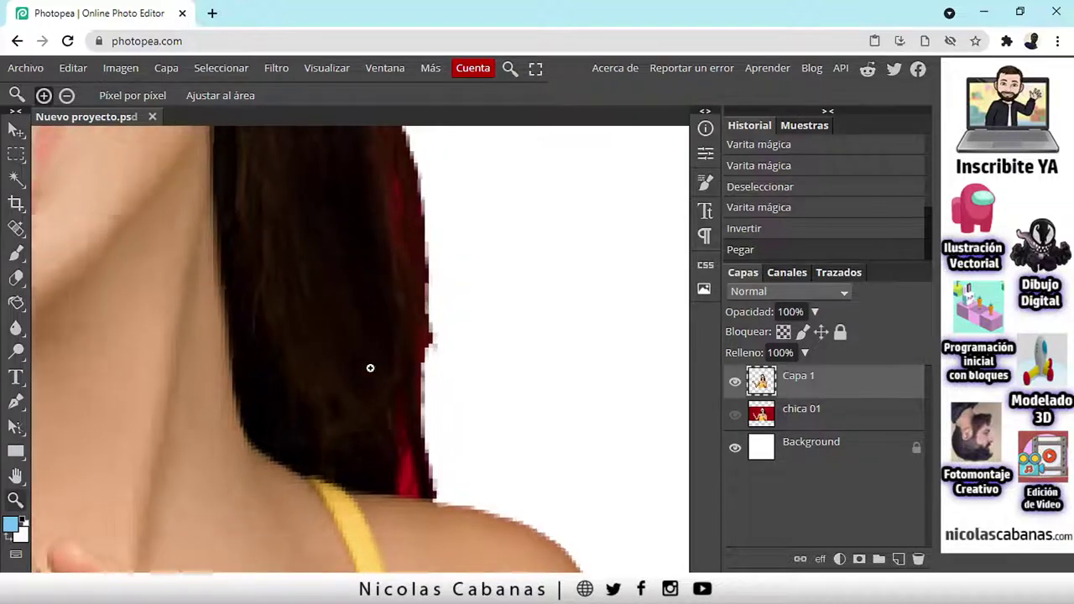
{"action": "scroll", "coordinate": [370, 368], "scroll_direction": "down", "scroll_amount": 2}
{"action": "scroll", "coordinate": [355, 360], "scroll_direction": "down", "scroll_amount": 1}
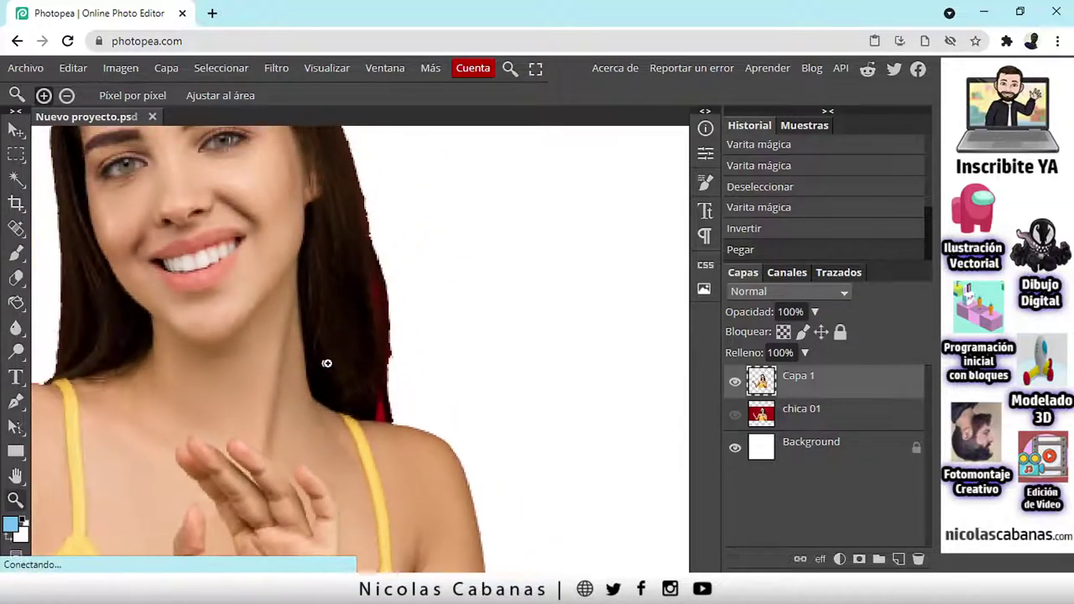
{"action": "scroll", "coordinate": [332, 370], "scroll_direction": "down", "scroll_amount": 3}
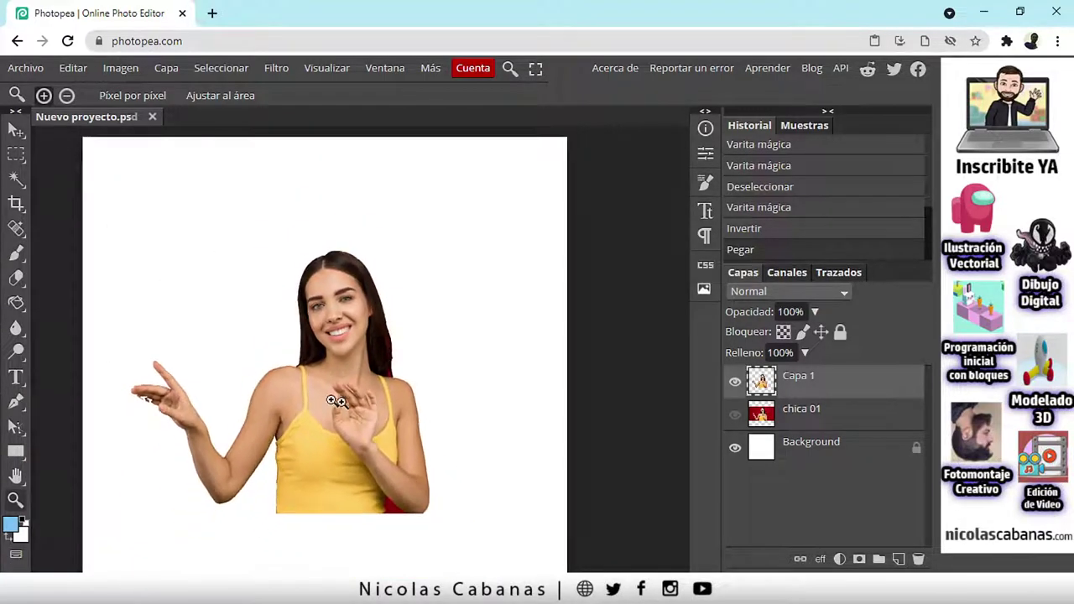
{"action": "scroll", "coordinate": [334, 401], "scroll_direction": "down", "scroll_amount": 1}
{"action": "scroll", "coordinate": [324, 413], "scroll_direction": "up", "scroll_amount": 2}
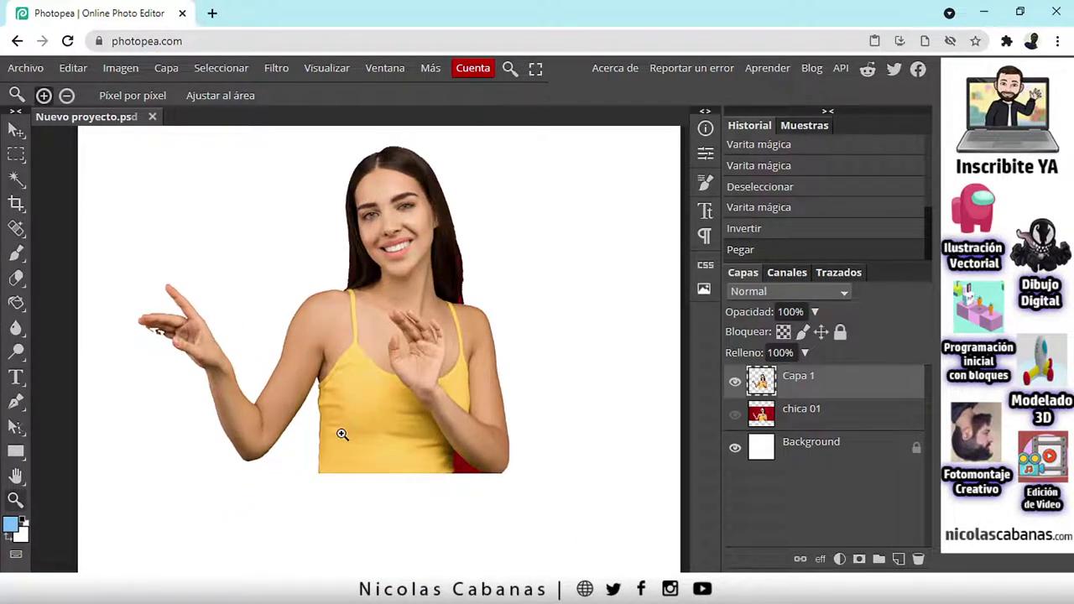
{"action": "scroll", "coordinate": [353, 427], "scroll_direction": "left", "scroll_amount": 3}
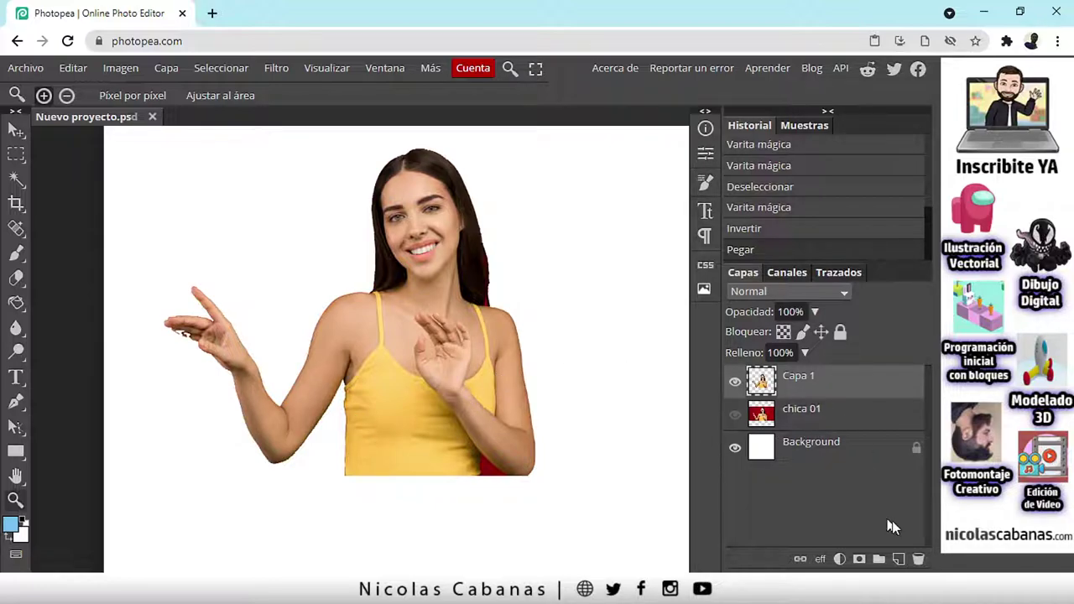
- Delete the pasted cutout layer and show the chica 01 layer again
{"action": "left_click", "coordinate": [918, 560]}
{"action": "left_click", "coordinate": [736, 381]}
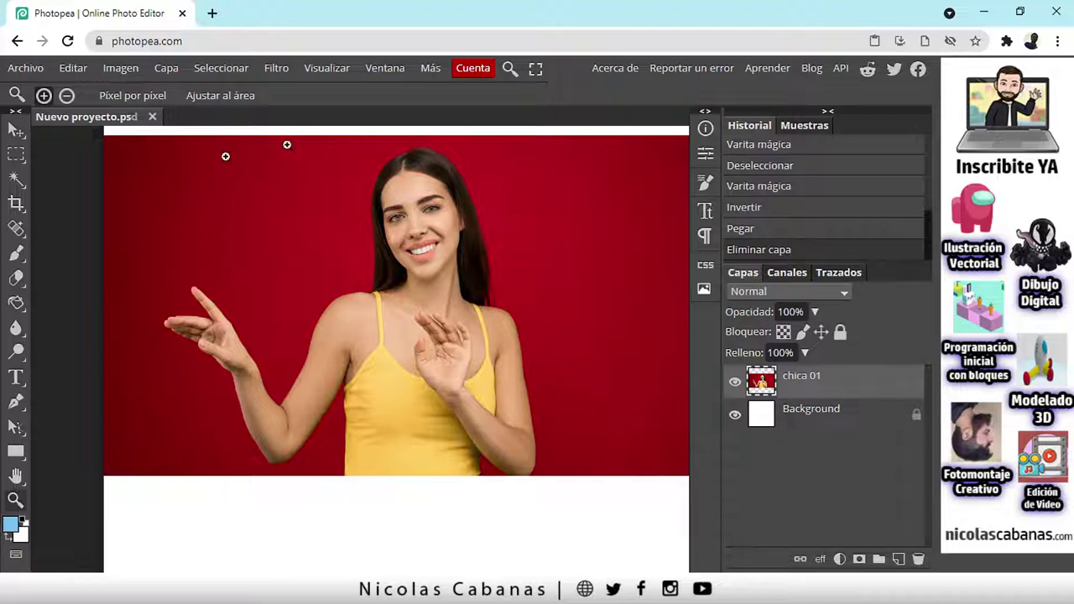
- Set the Magic Wand tolerance to 30 and select the dark red backdrop near the photo's upper-left corner
{"action": "left_click", "coordinate": [16, 179]}
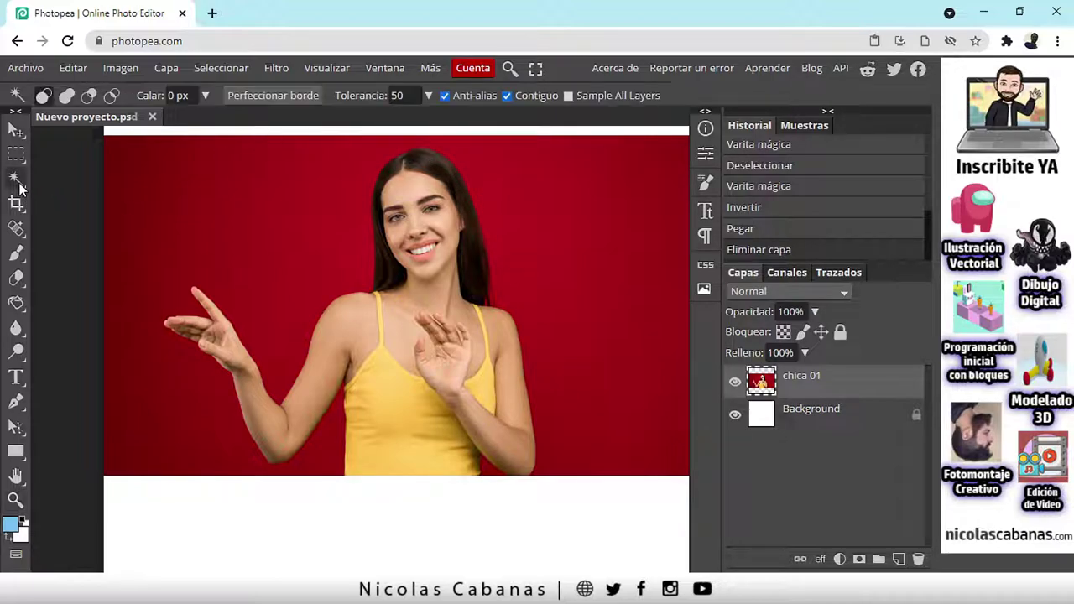
{"action": "left_click", "coordinate": [403, 95]}
{"action": "type", "text": "30"}
{"action": "left_click", "coordinate": [141, 180]}
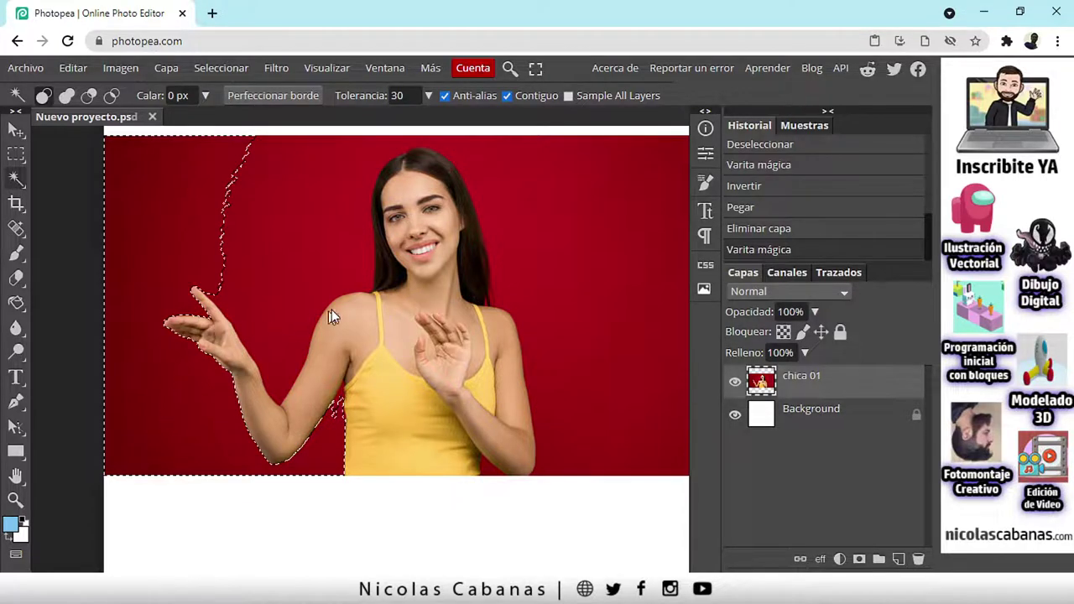
- Select the brighter red backdrop around the woman, then add the dark strip along the photo's left edge to the selection
{"action": "left_click", "coordinate": [273, 168]}
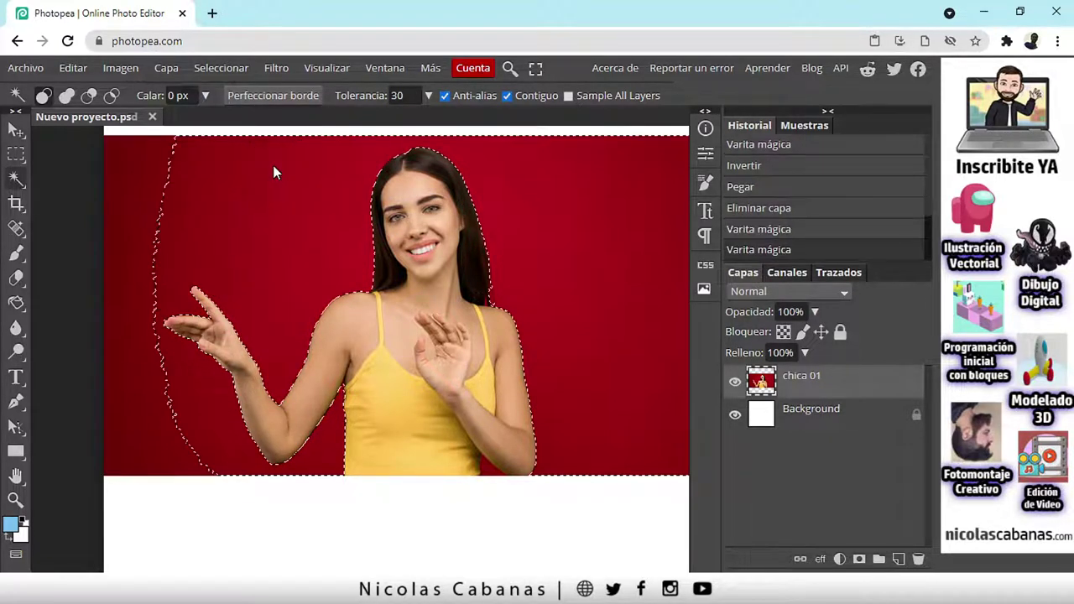
{"action": "left_click", "coordinate": [66, 95]}
{"action": "left_click", "coordinate": [132, 179]}
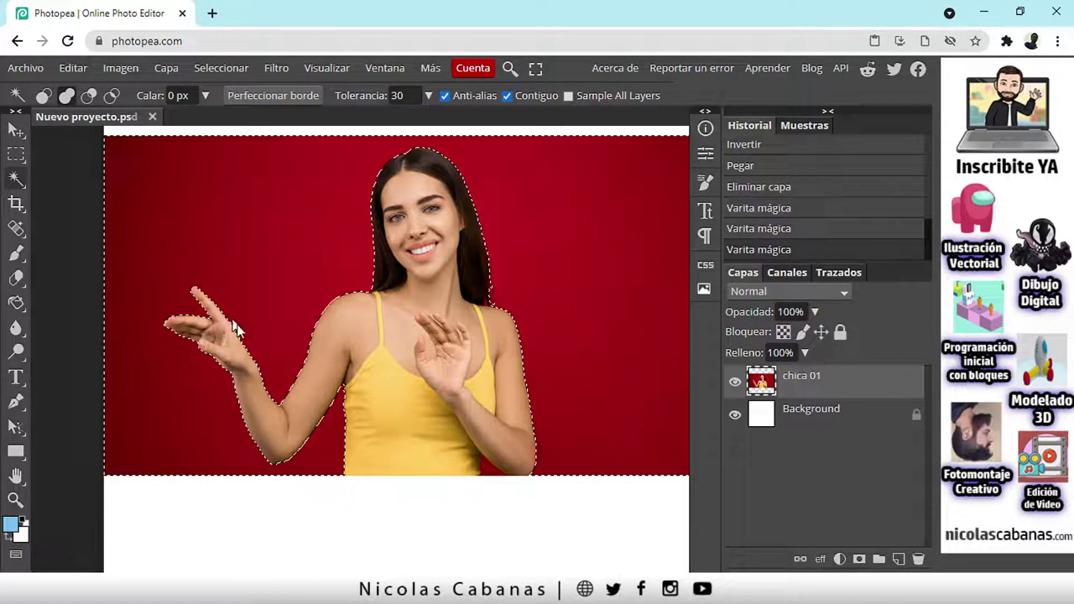
- Examine up close the selection's outline around the pointing hand, the bent elbow and the side of the yellow top
{"action": "left_click_drag", "start_coordinate": [576, 321], "coordinate": [420, 252]}
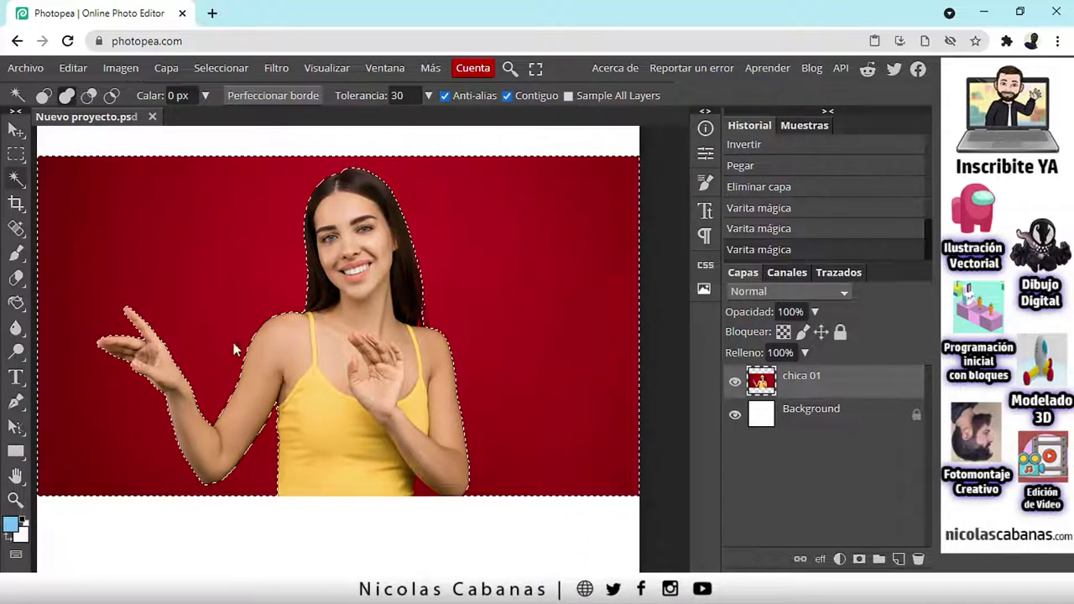
{"action": "left_click_drag", "start_coordinate": [226, 436], "coordinate": [294, 415]}
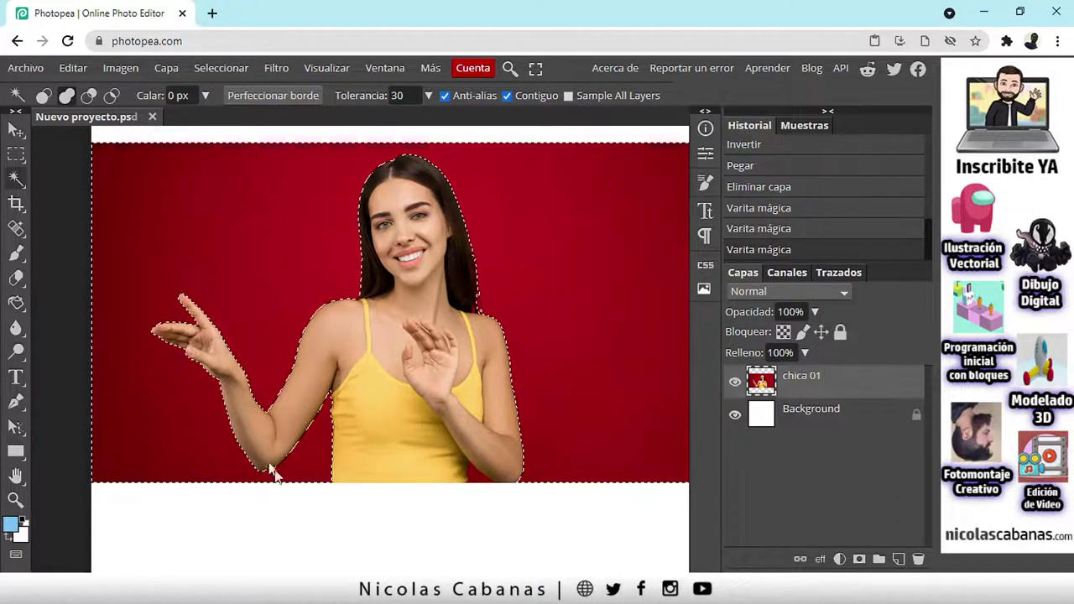
{"action": "scroll", "coordinate": [239, 479], "scroll_direction": "up", "scroll_amount": 3}
{"action": "scroll", "coordinate": [239, 479], "scroll_direction": "up", "scroll_amount": 2}
{"action": "left_click_drag", "start_coordinate": [180, 256], "coordinate": [518, 450]}
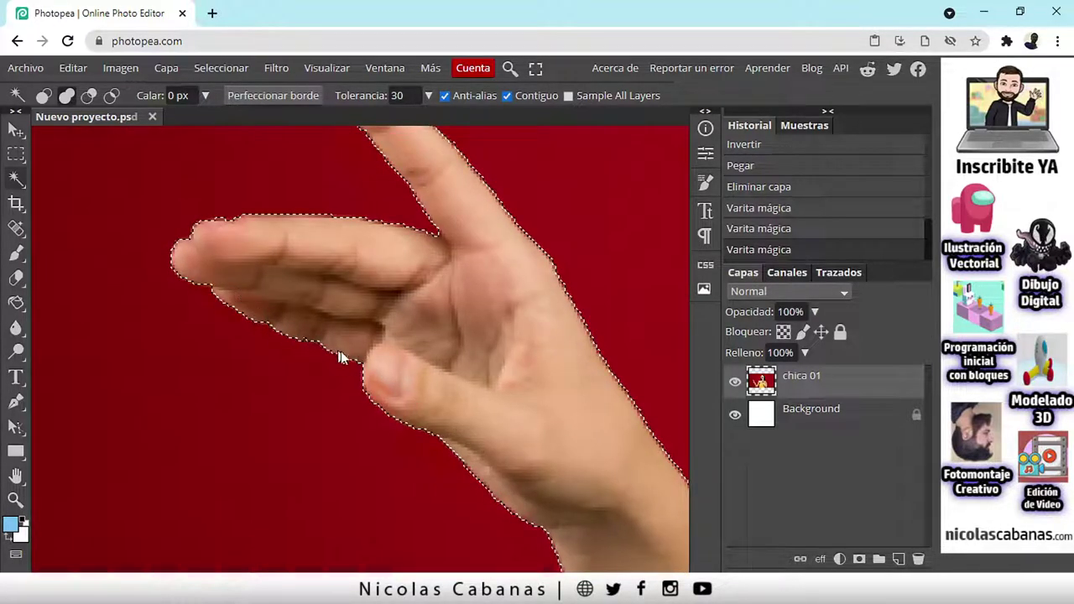
{"action": "scroll", "coordinate": [403, 364], "scroll_direction": "down", "scroll_amount": 4}
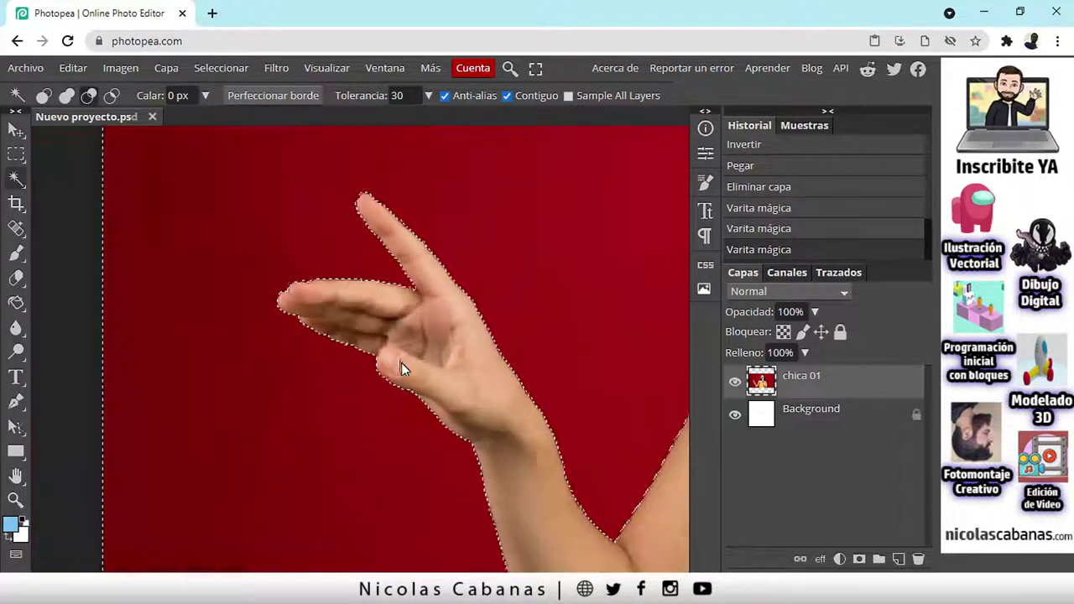
{"action": "scroll", "coordinate": [357, 503], "scroll_direction": "up", "scroll_amount": 5}
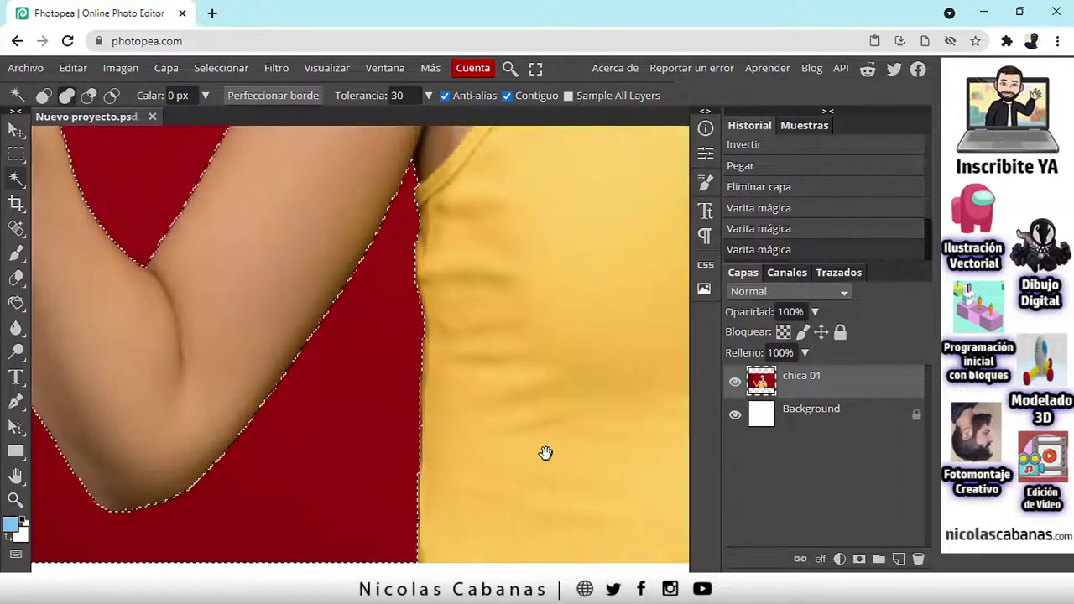
- Add the small red gap between the yellow top and the forearm at the photo's lower edge to the selection
{"action": "scroll", "coordinate": [472, 420], "scroll_direction": "down", "scroll_amount": 1}
{"action": "scroll", "coordinate": [472, 453], "scroll_direction": "up", "scroll_amount": 1}
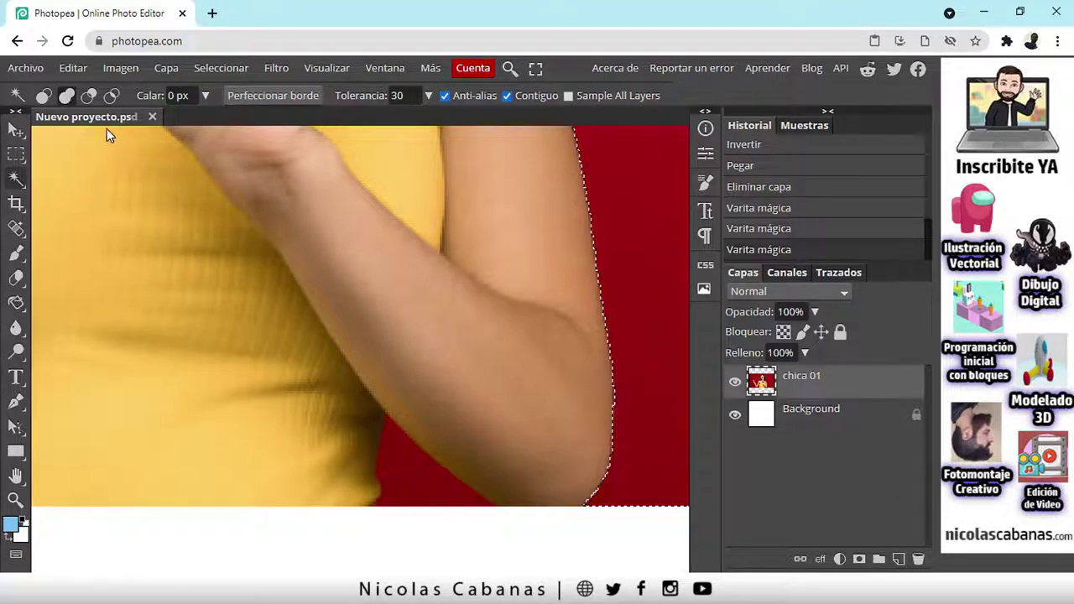
{"action": "left_click", "coordinate": [423, 495]}
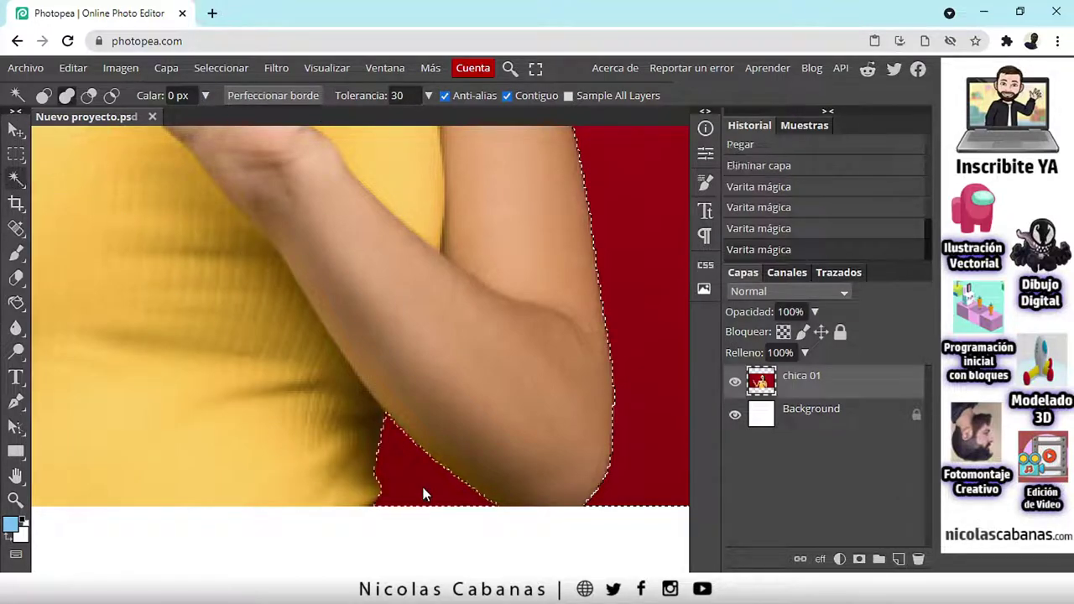
- Examine the selection's outline up close along the arm, shoulder and hair, then check it around the whole figure
{"action": "left_click_drag", "start_coordinate": [485, 244], "coordinate": [463, 229]}
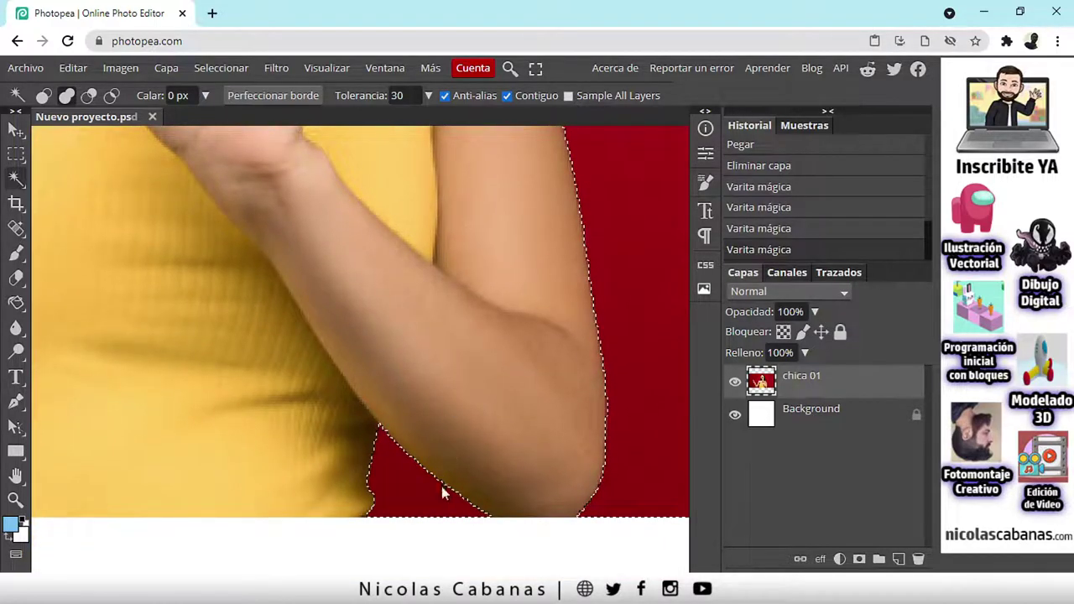
{"action": "left_click", "coordinate": [411, 98]}
{"action": "left_click", "coordinate": [695, 91]}
{"action": "left_click_drag", "start_coordinate": [554, 215], "coordinate": [492, 512]}
{"action": "left_click_drag", "start_coordinate": [471, 375], "coordinate": [465, 446]}
{"action": "left_click_drag", "start_coordinate": [394, 210], "coordinate": [403, 424]}
{"action": "left_click_drag", "start_coordinate": [367, 230], "coordinate": [417, 358]}
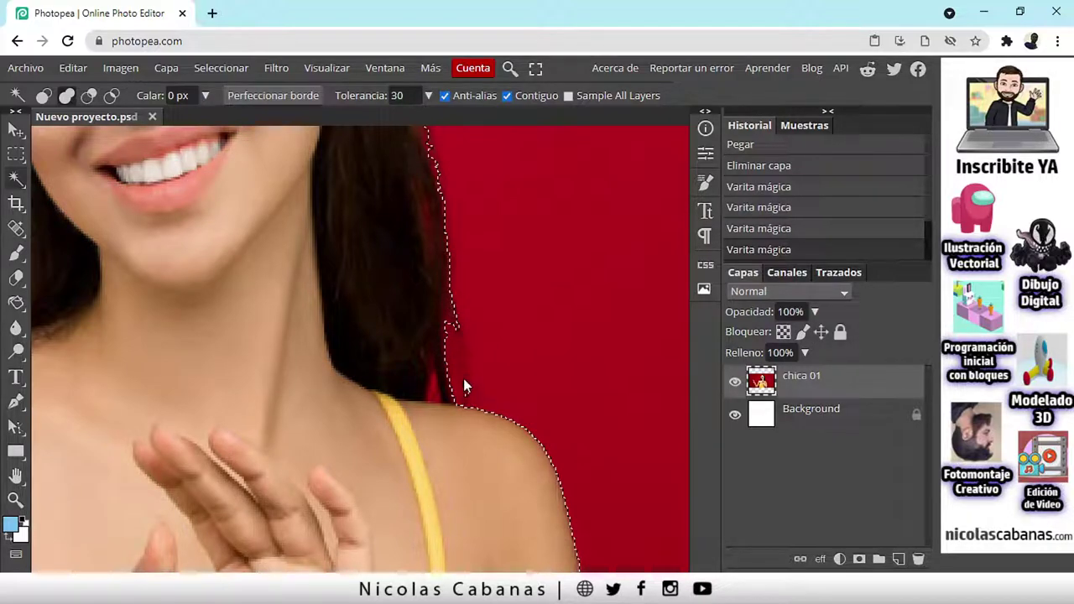
{"action": "scroll", "coordinate": [458, 378], "scroll_direction": "left", "scroll_amount": 1}
{"action": "left_click_drag", "start_coordinate": [451, 222], "coordinate": [473, 425]}
{"action": "left_click_drag", "start_coordinate": [283, 235], "coordinate": [456, 223]}
{"action": "scroll", "coordinate": [456, 368], "scroll_direction": "down", "scroll_amount": 5}
{"action": "scroll", "coordinate": [440, 375], "scroll_direction": "up", "scroll_amount": 5}
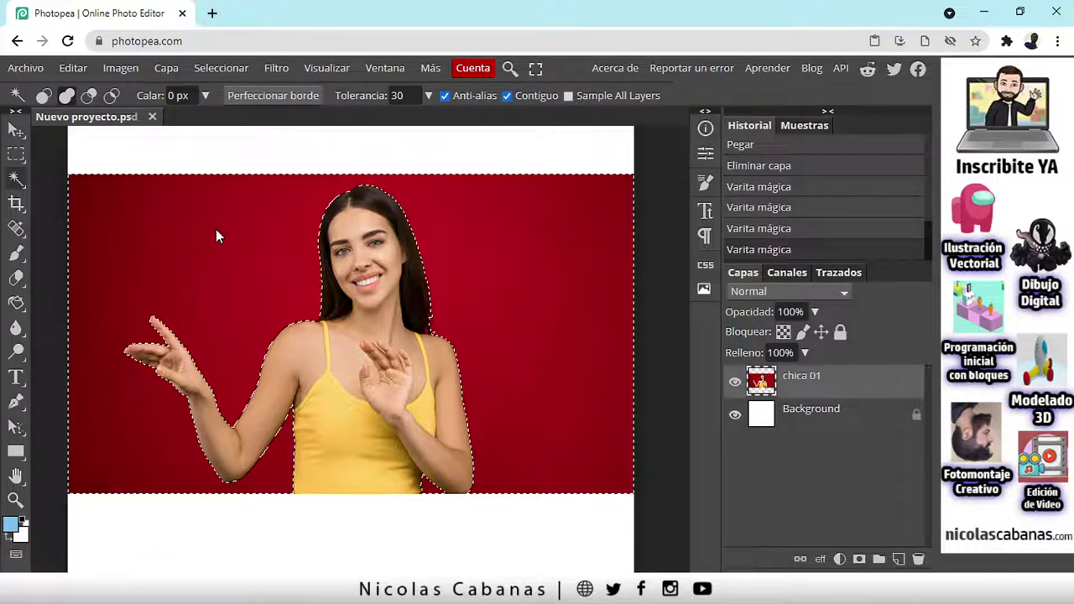
- Invert the selection, then copy the woman and paste her as a new layer
{"action": "left_click", "coordinate": [216, 71]}
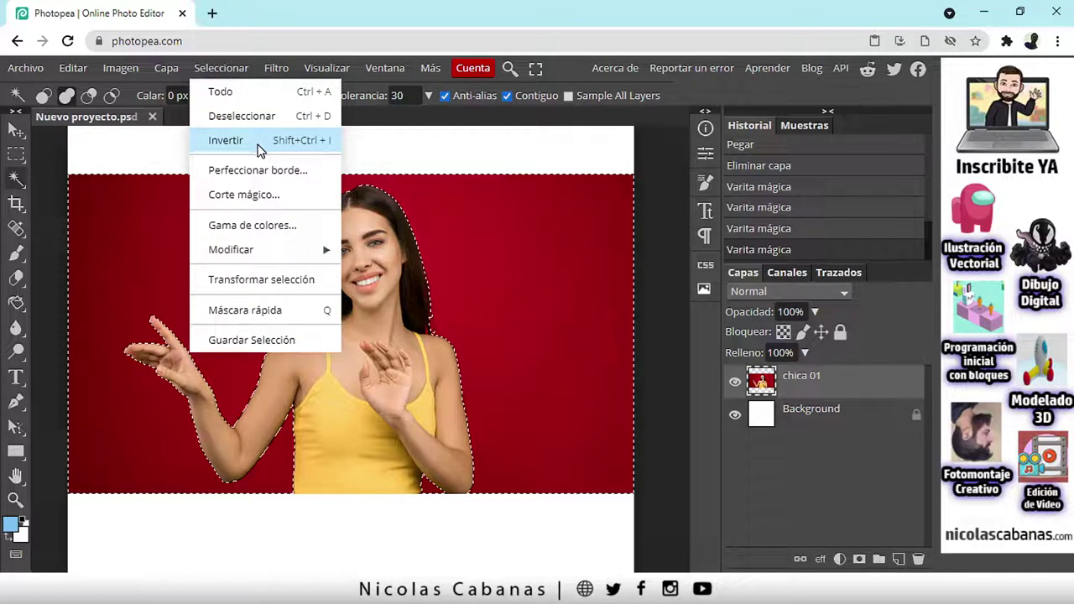
{"action": "left_click", "coordinate": [258, 143]}
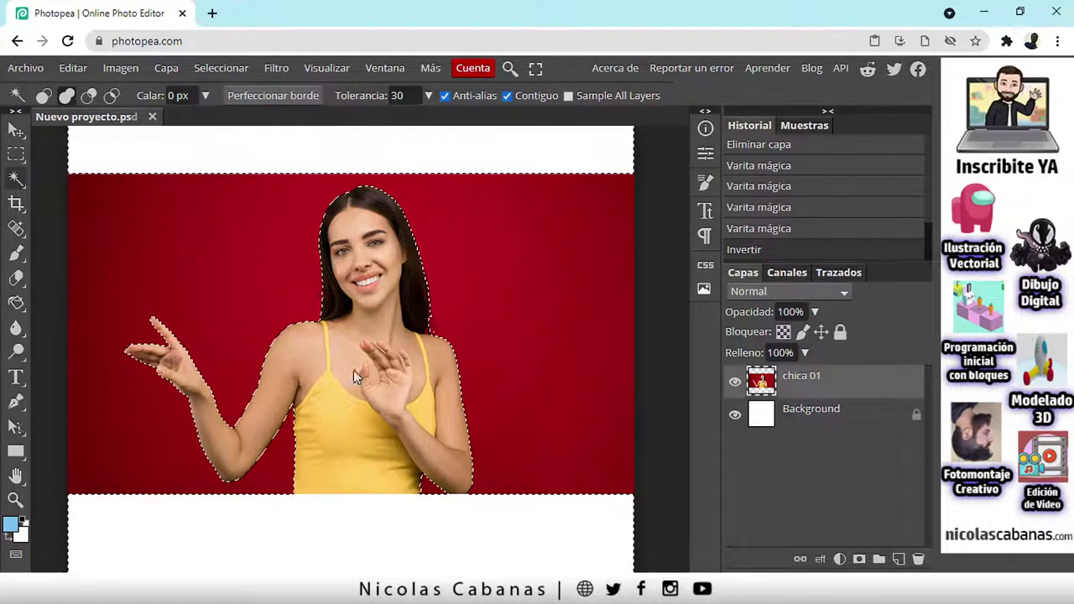
{"action": "left_click", "coordinate": [68, 70]}
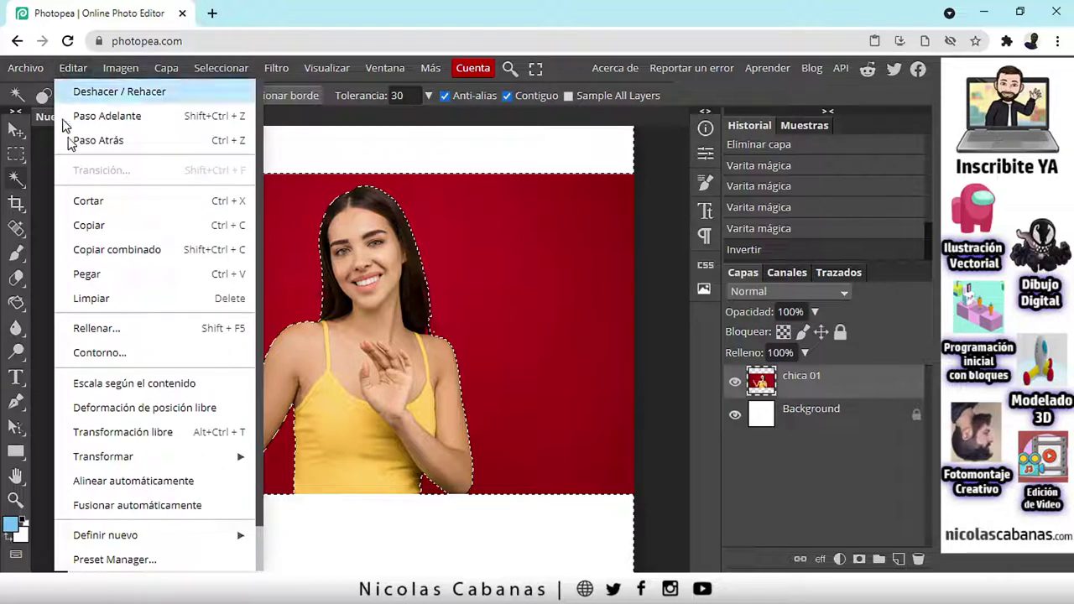
{"action": "left_click", "coordinate": [100, 216]}
{"action": "left_click", "coordinate": [72, 70]}
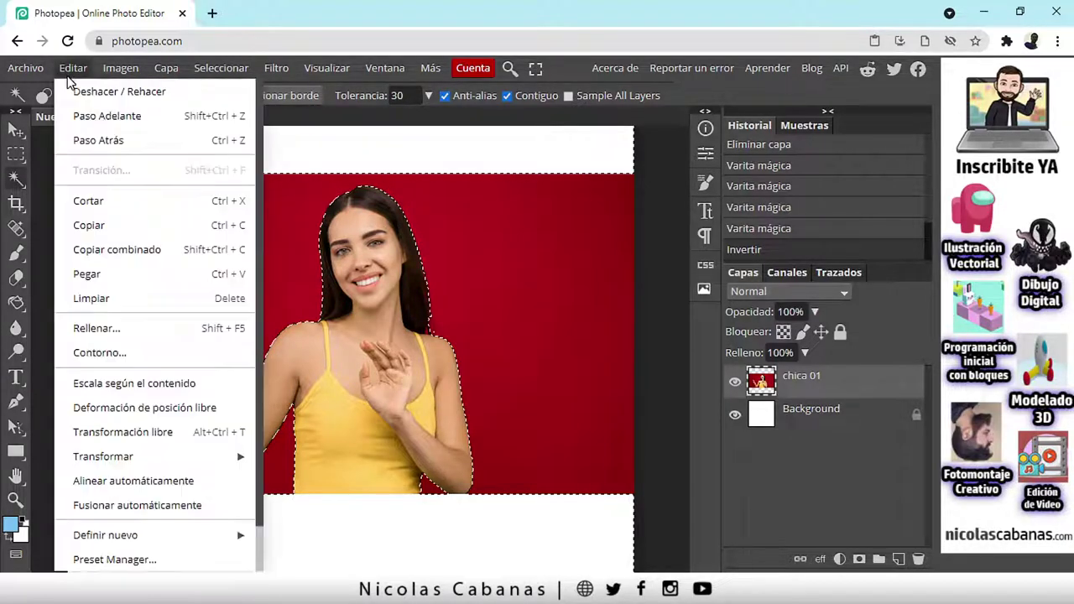
{"action": "left_click", "coordinate": [111, 274]}
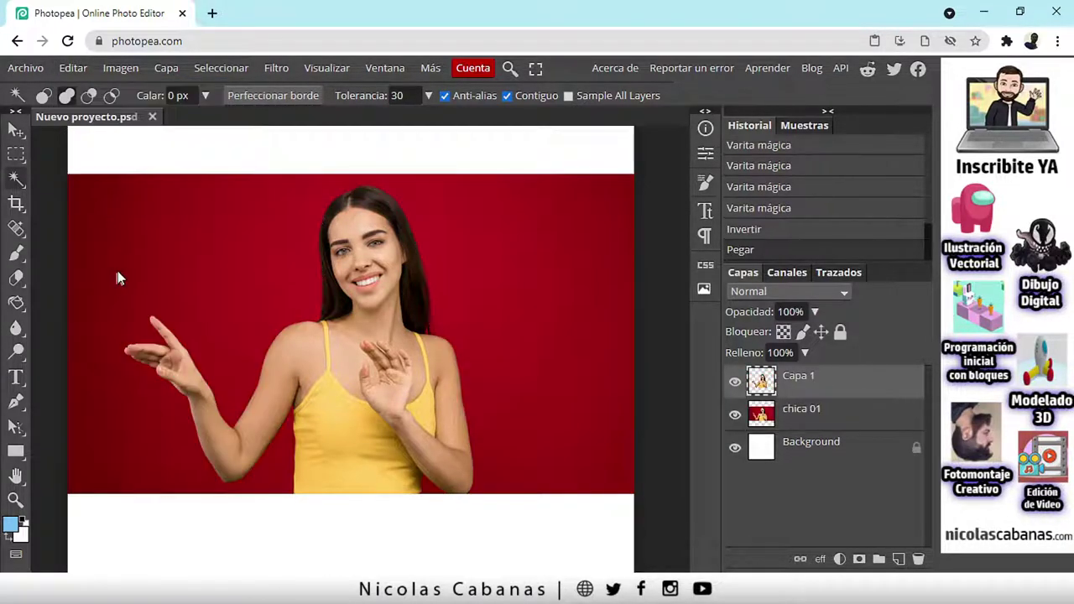
- Hide the chica 01 layer and examine up close the cutout's edge along the shoulder and upper arm beside the raised hand
{"action": "left_click", "coordinate": [737, 415]}
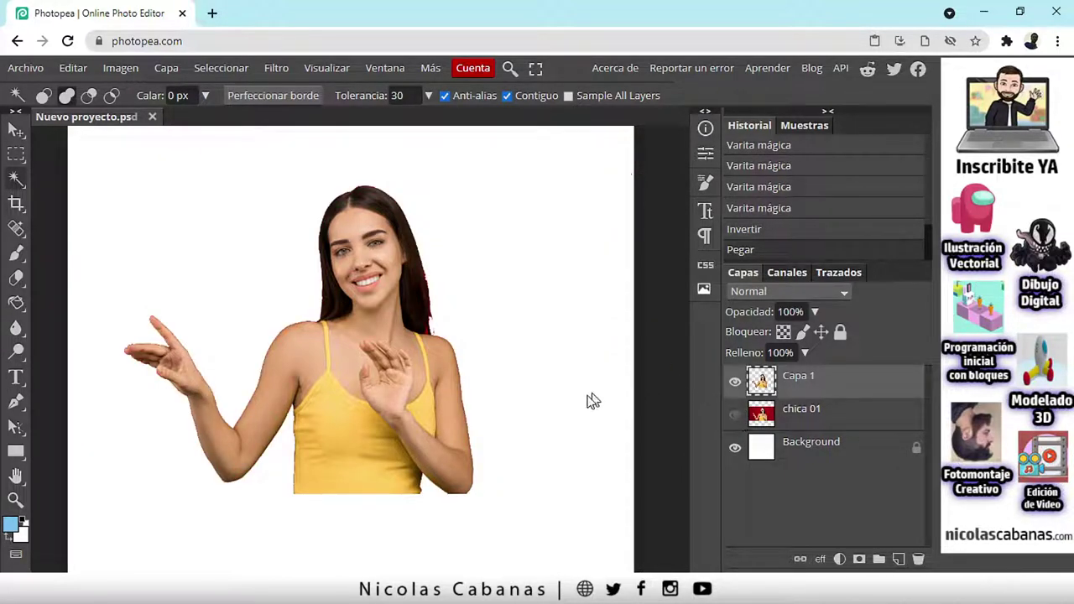
{"action": "left_click", "coordinate": [15, 500]}
{"action": "left_click", "coordinate": [497, 378]}
{"action": "left_click", "coordinate": [561, 360]}
{"action": "left_click", "coordinate": [294, 356]}
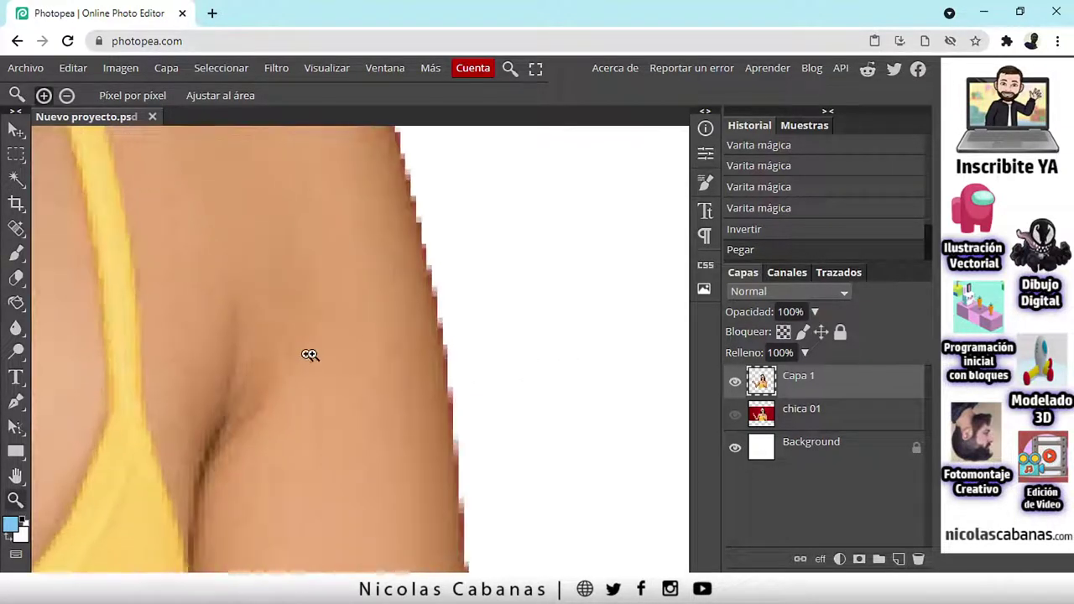
{"action": "scroll", "coordinate": [379, 298], "scroll_direction": "down", "scroll_amount": 2}
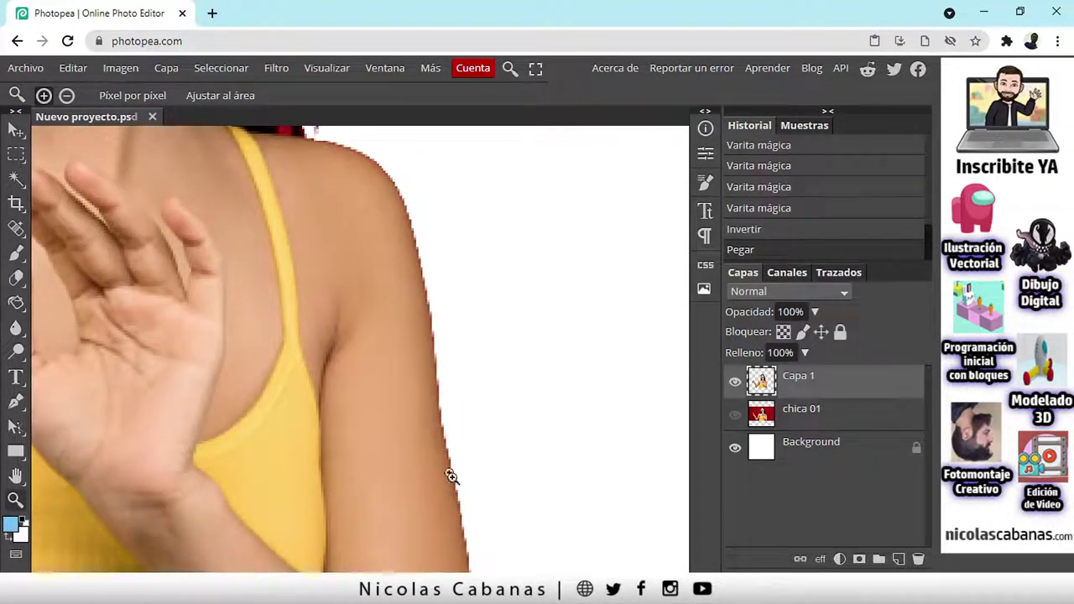
{"action": "scroll", "coordinate": [370, 201], "scroll_direction": "down", "scroll_amount": 8}
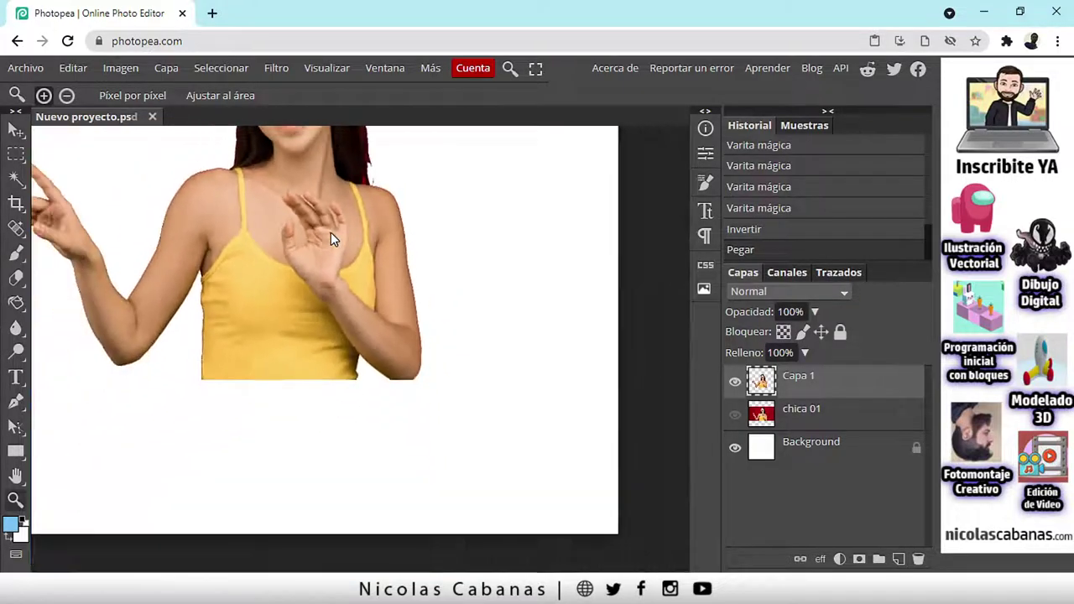
- Examine the cutout's edges around the pointing arm, the face and the hair, then view the whole figure on the canvas
{"action": "scroll", "coordinate": [277, 372], "scroll_direction": "up", "scroll_amount": 6}
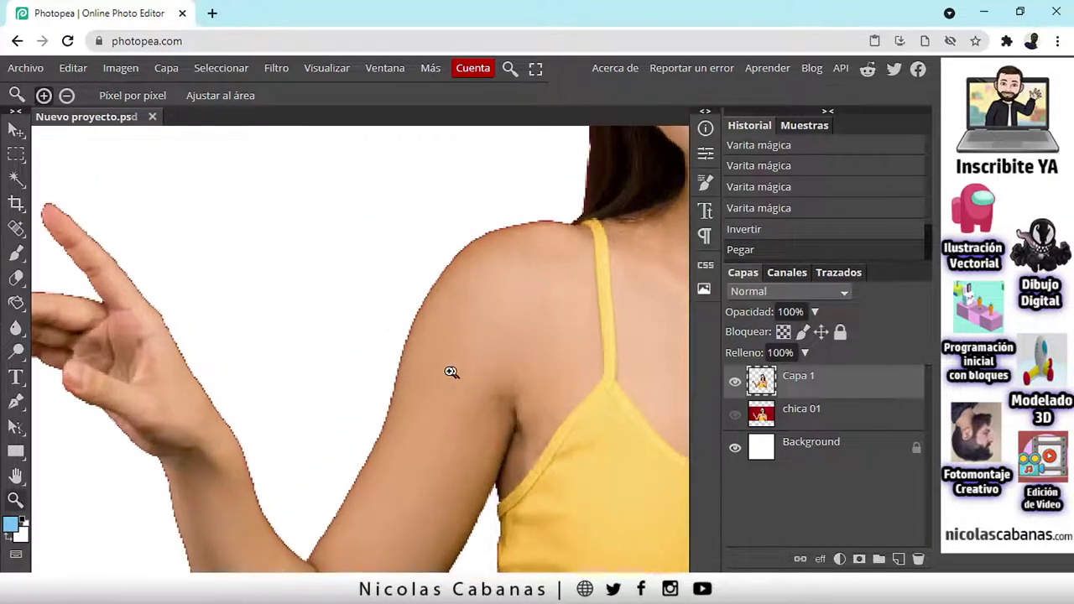
{"action": "scroll", "coordinate": [483, 222], "scroll_direction": "down", "scroll_amount": 6}
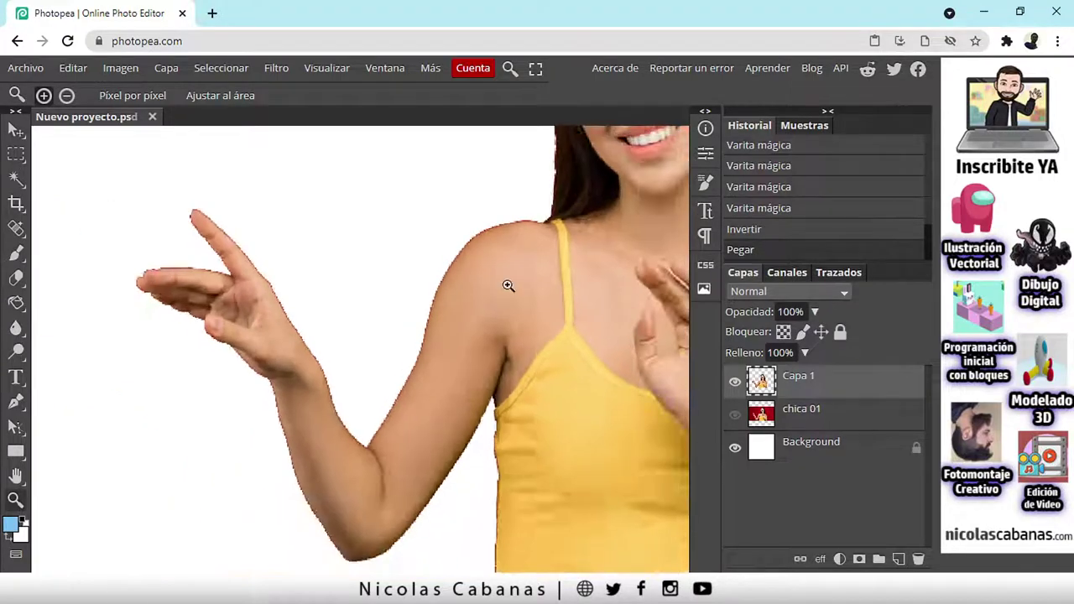
{"action": "scroll", "coordinate": [553, 255], "scroll_direction": "up", "scroll_amount": 5}
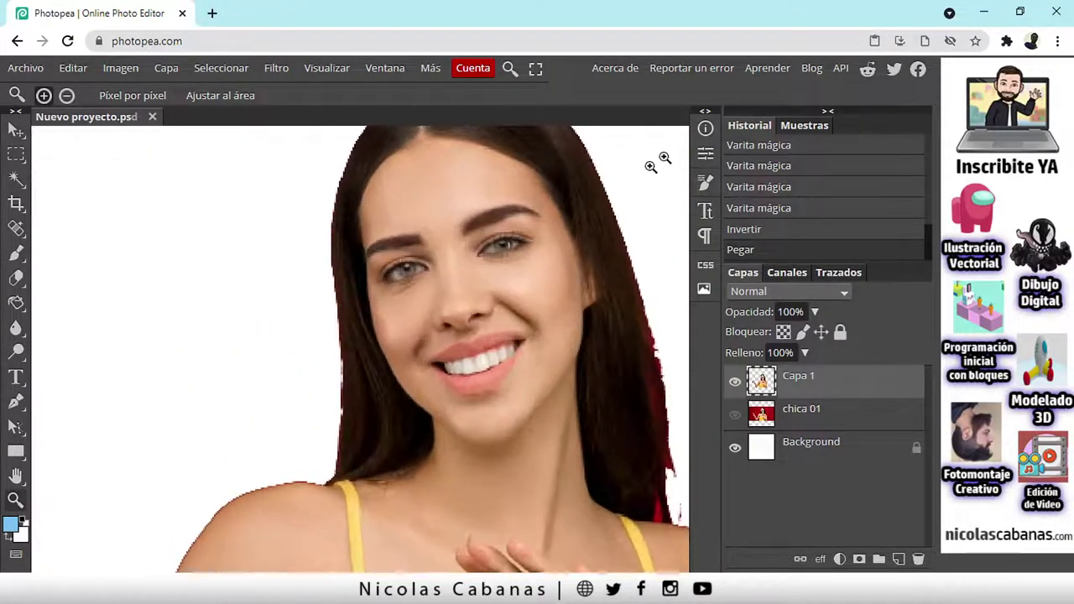
{"action": "scroll", "coordinate": [442, 253], "scroll_direction": "up", "scroll_amount": 1}
{"action": "scroll", "coordinate": [456, 243], "scroll_direction": "down", "scroll_amount": 6}
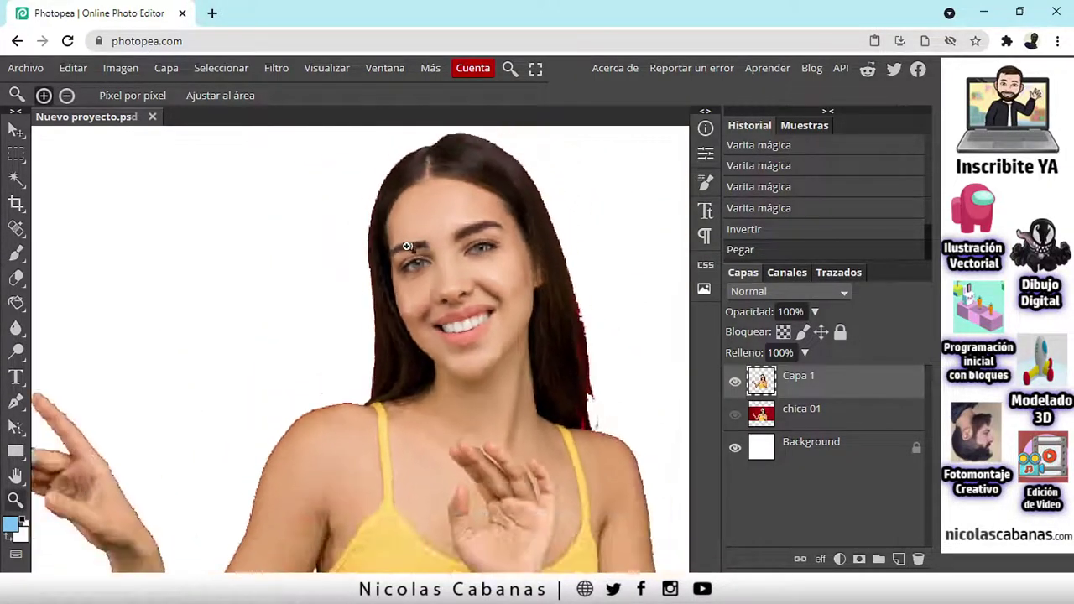
{"action": "scroll", "coordinate": [367, 250], "scroll_direction": "down", "scroll_amount": 2}
{"action": "scroll", "coordinate": [363, 339], "scroll_direction": "up", "scroll_amount": 3}
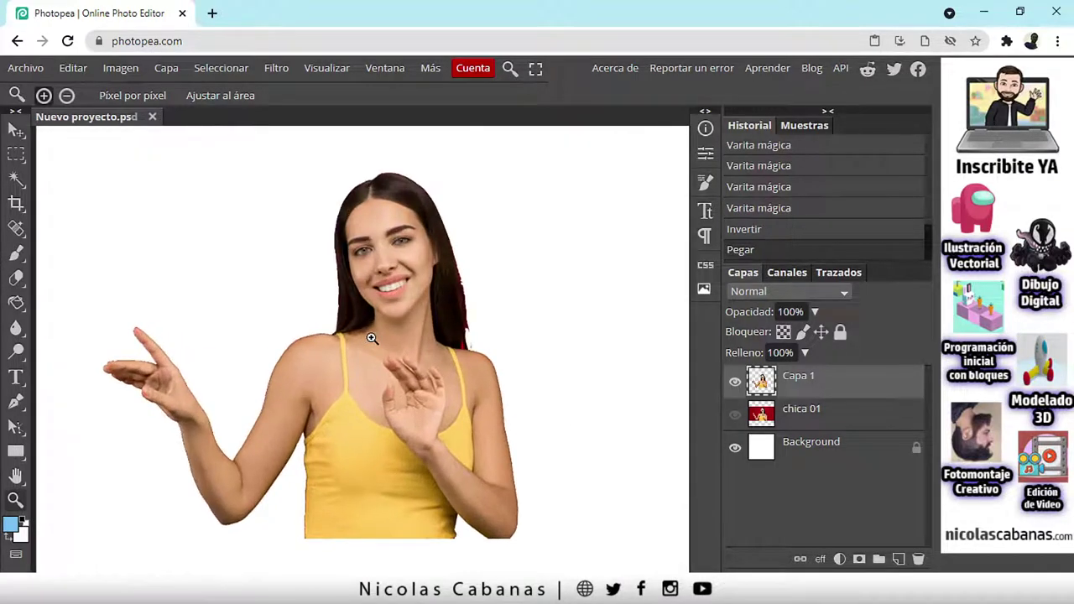
{"action": "scroll", "coordinate": [363, 339], "scroll_direction": "down", "scroll_amount": 1}
{"action": "scroll", "coordinate": [331, 453], "scroll_direction": "up", "scroll_amount": 2}
{"action": "scroll", "coordinate": [349, 460], "scroll_direction": "down", "scroll_amount": 1}
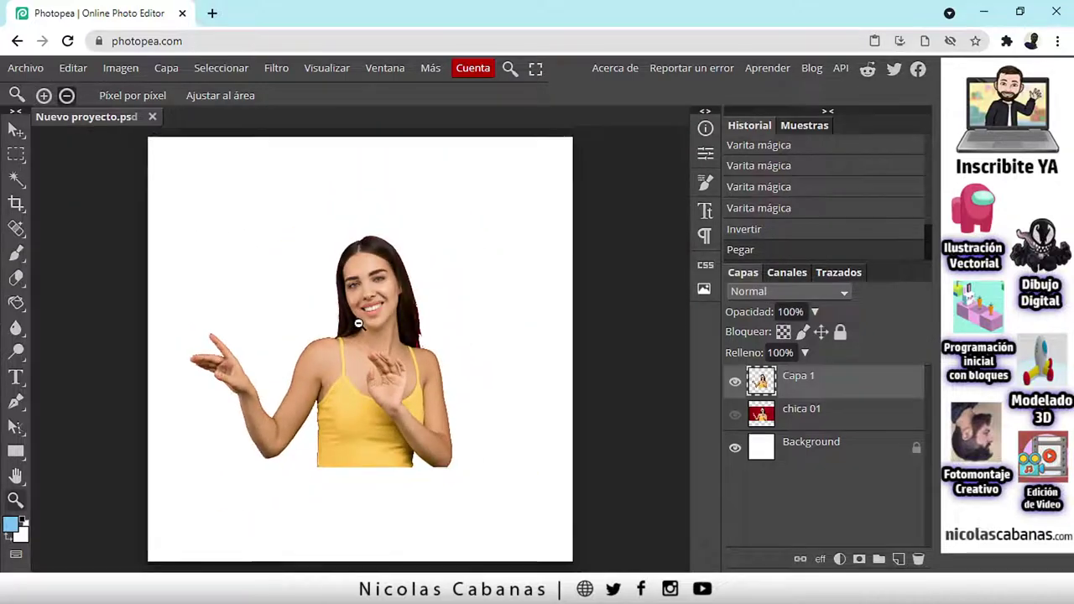
{"action": "left_click", "coordinate": [340, 309], "text": "alt"}
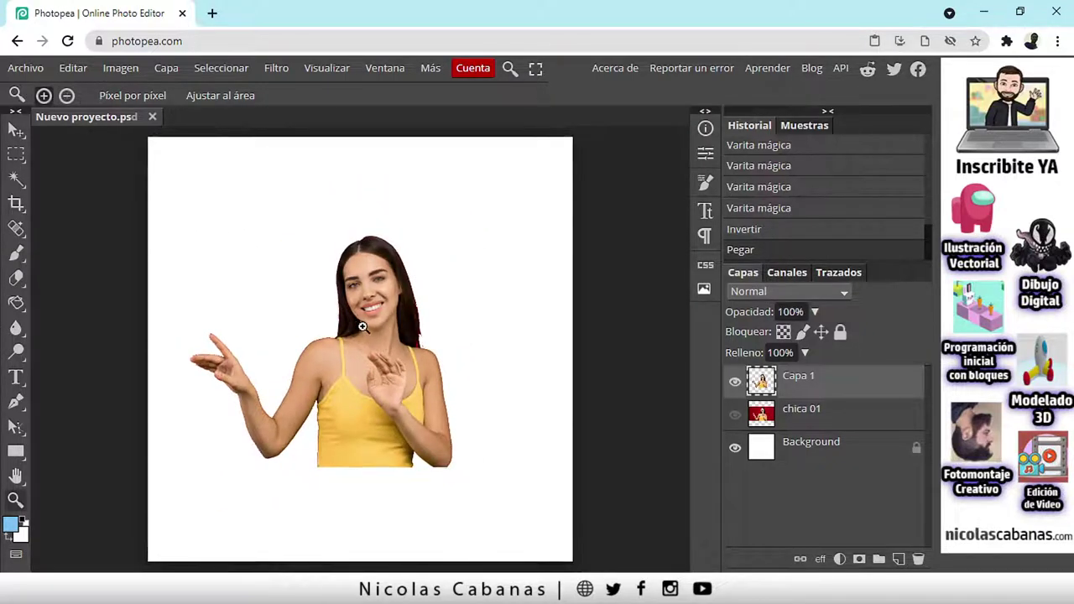
- Activate the Move tool and switch its Controles de transformación option off and on again several times
{"action": "left_click", "coordinate": [16, 134]}
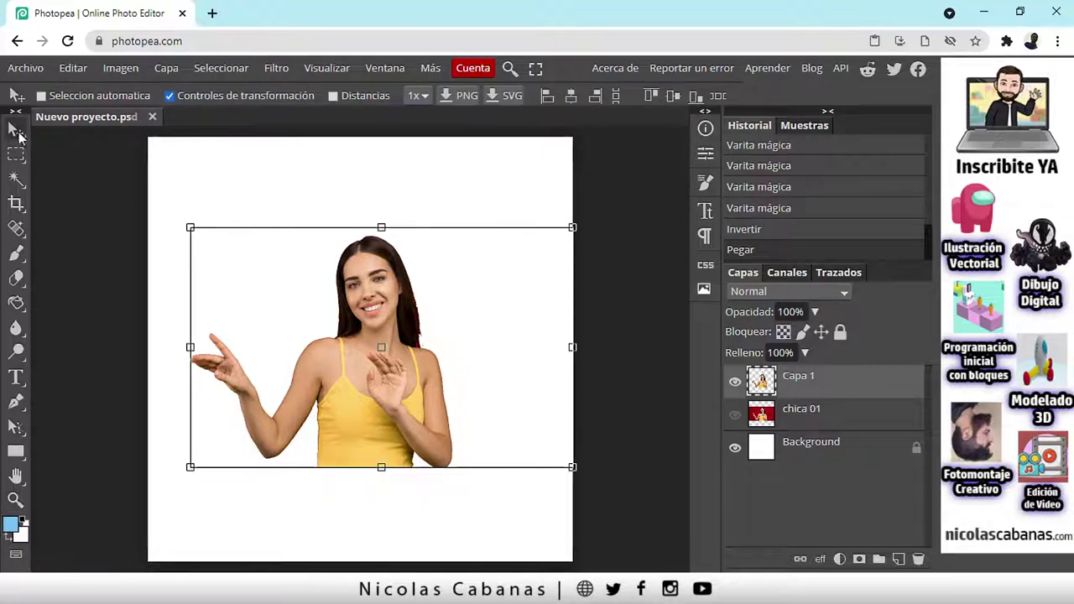
{"action": "left_click", "coordinate": [171, 96]}
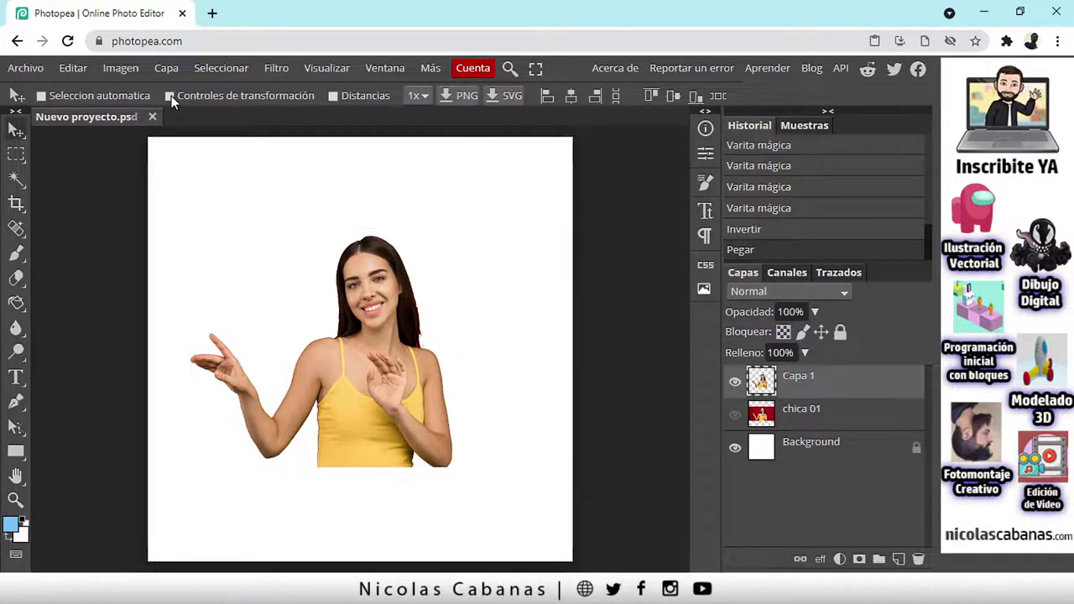
{"action": "left_click", "coordinate": [171, 96]}
{"action": "left_click", "coordinate": [171, 96]}
{"action": "left_click", "coordinate": [171, 95]}
{"action": "left_click", "coordinate": [171, 95]}
{"action": "left_click", "coordinate": [172, 96]}
- Try to enlarge the cutout proportionally from its upper-left corner, first to 104.73% and once more to a larger size
{"action": "mouse_move", "coordinate": [188, 226]}
{"action": "left_mouse_down"}
{"action": "mouse_move", "coordinate": [280, 270]}
{"action": "mouse_move", "coordinate": [367, 339]}
{"action": "mouse_move", "coordinate": [227, 207]}
{"action": "mouse_move", "coordinate": [399, 259]}
{"action": "mouse_move", "coordinate": [350, 230]}
{"action": "mouse_move", "coordinate": [168, 195]}
{"action": "mouse_move", "coordinate": [207, 311]}
{"action": "mouse_move", "coordinate": [303, 313]}
{"action": "mouse_move", "coordinate": [422, 279]}
{"action": "mouse_move", "coordinate": [367, 226]}
{"action": "mouse_move", "coordinate": [350, 235]}
{"action": "mouse_move", "coordinate": [122, 187]}
{"action": "mouse_move", "coordinate": [227, 240]}
{"action": "mouse_move", "coordinate": [161, 233]}
{"action": "mouse_move", "coordinate": [299, 305]}
{"action": "mouse_move", "coordinate": [152, 220]}
{"action": "mouse_move", "coordinate": [178, 234]}
{"action": "left_mouse_up"}
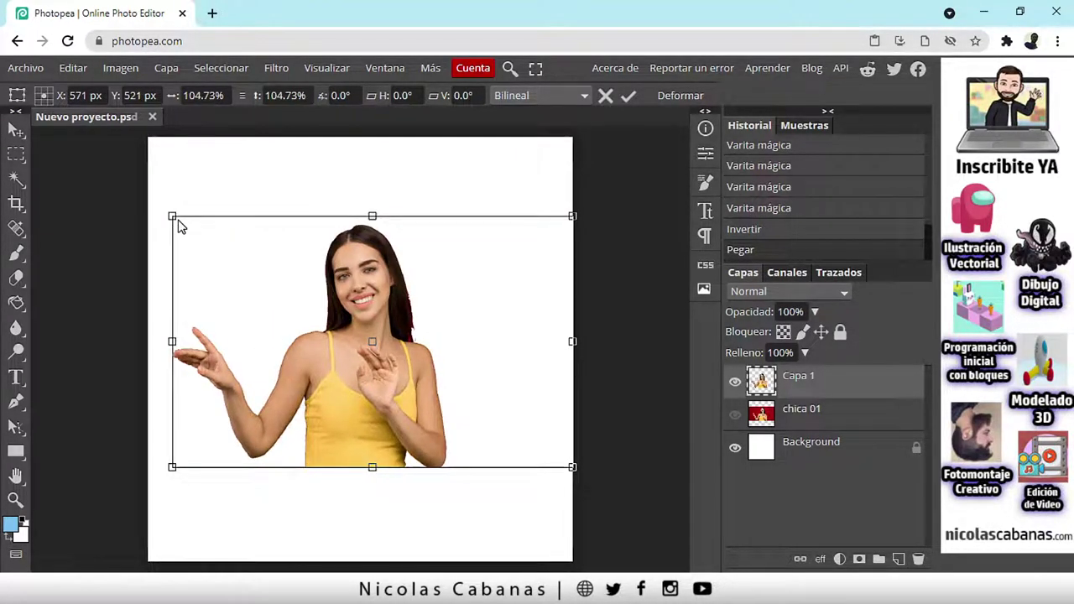
{"action": "key", "text": "Return"}
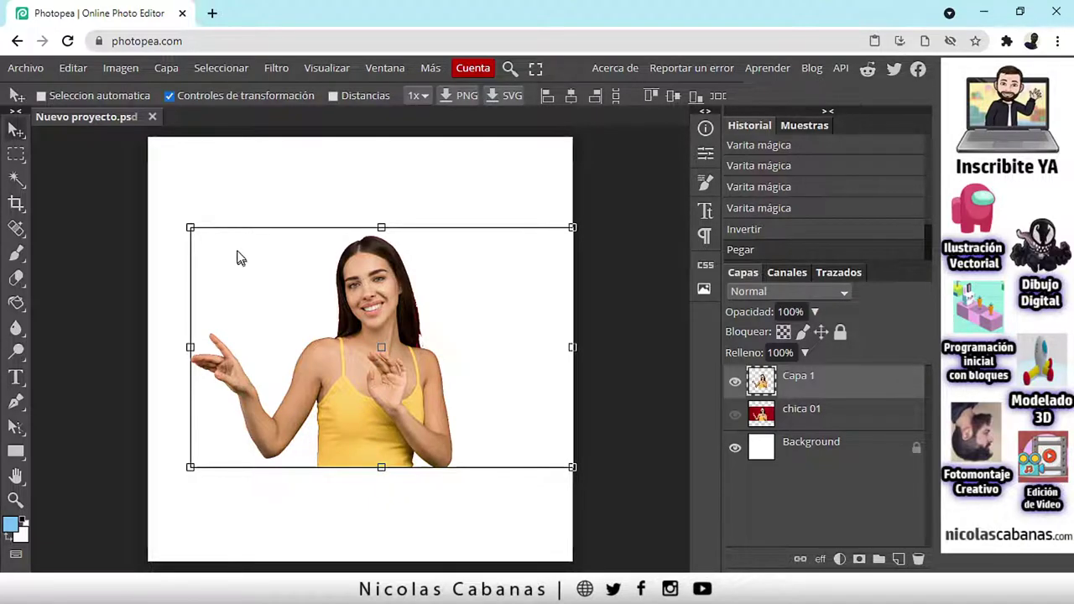
{"action": "left_click_drag", "start_coordinate": [190, 228], "coordinate": [93, 189]}
{"action": "key", "text": "Escape"}
- Discard a trial enlargement of the cutout to 116.46% and turn off the Move tool's Controles de transformación
{"action": "left_click_drag", "start_coordinate": [191, 228], "coordinate": [126, 188]}
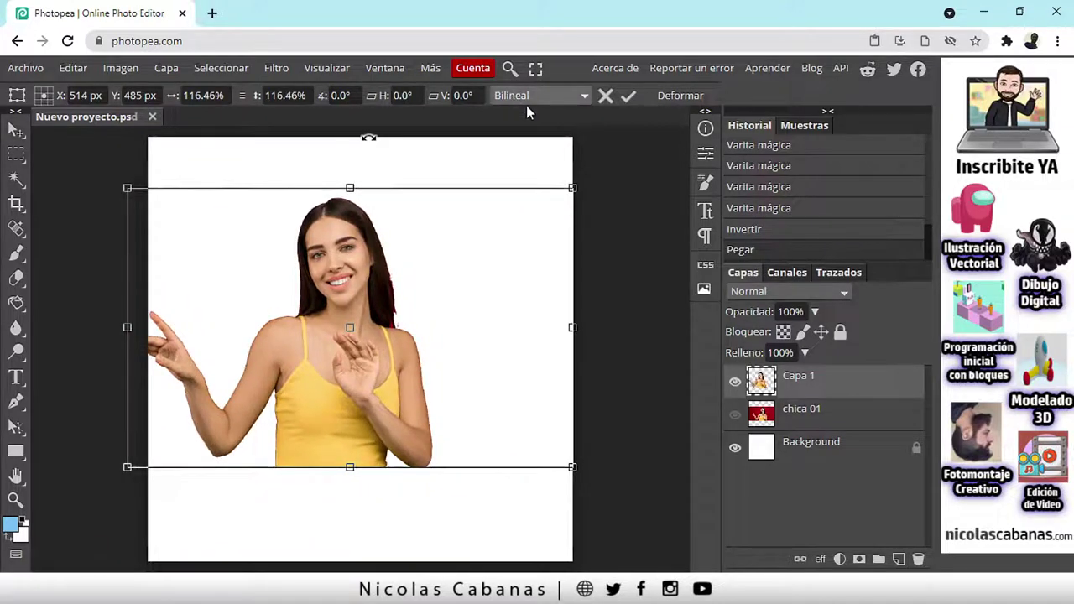
{"action": "left_click", "coordinate": [604, 96]}
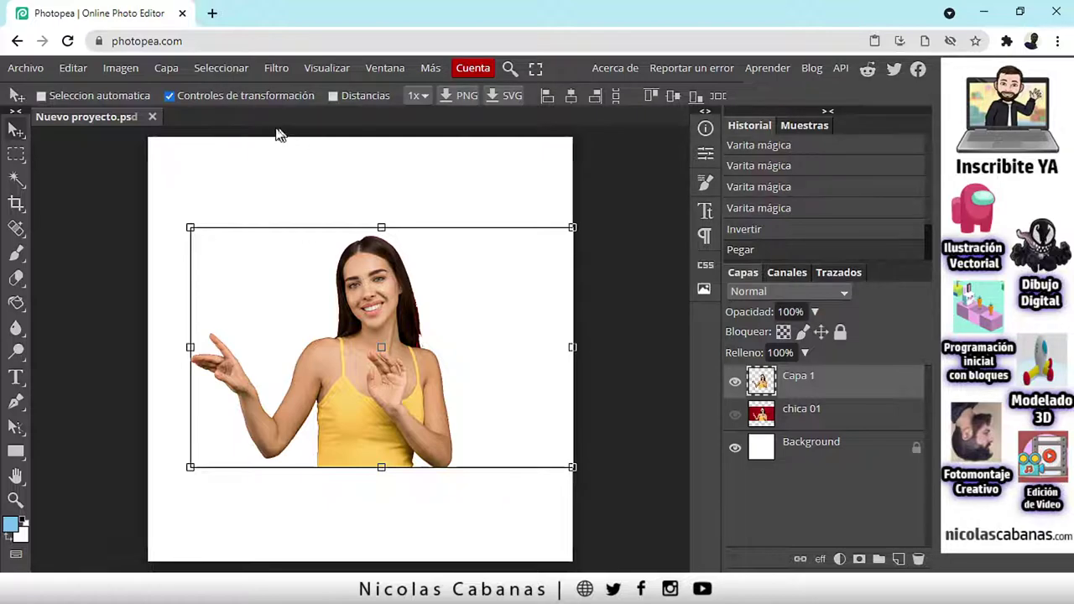
{"action": "left_click", "coordinate": [169, 96]}
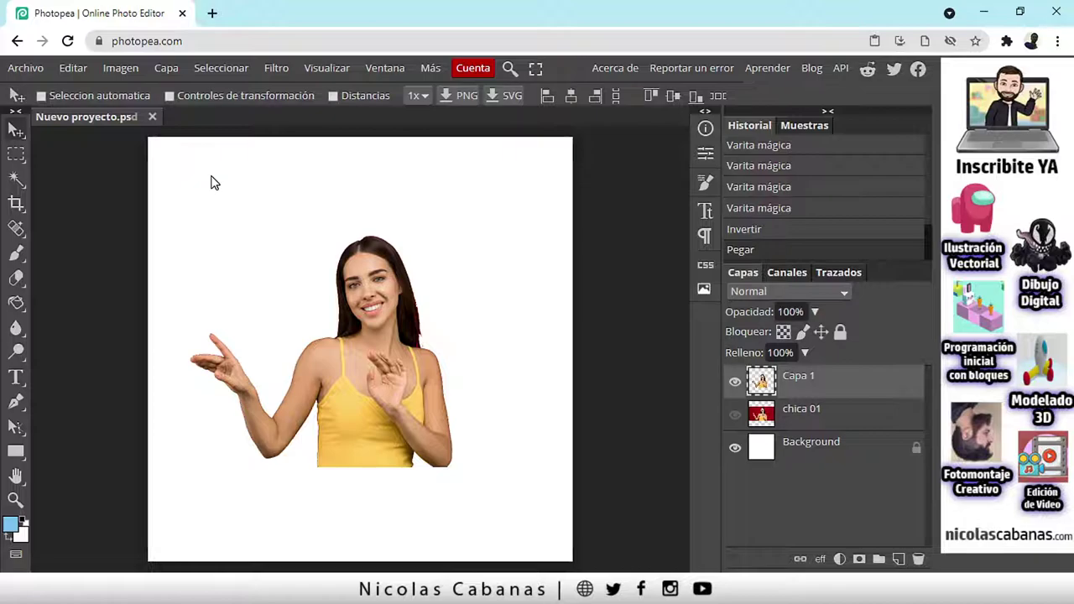
- Rename the cutout layer Capa 1 as ELLA
{"action": "double_click", "coordinate": [797, 385]}
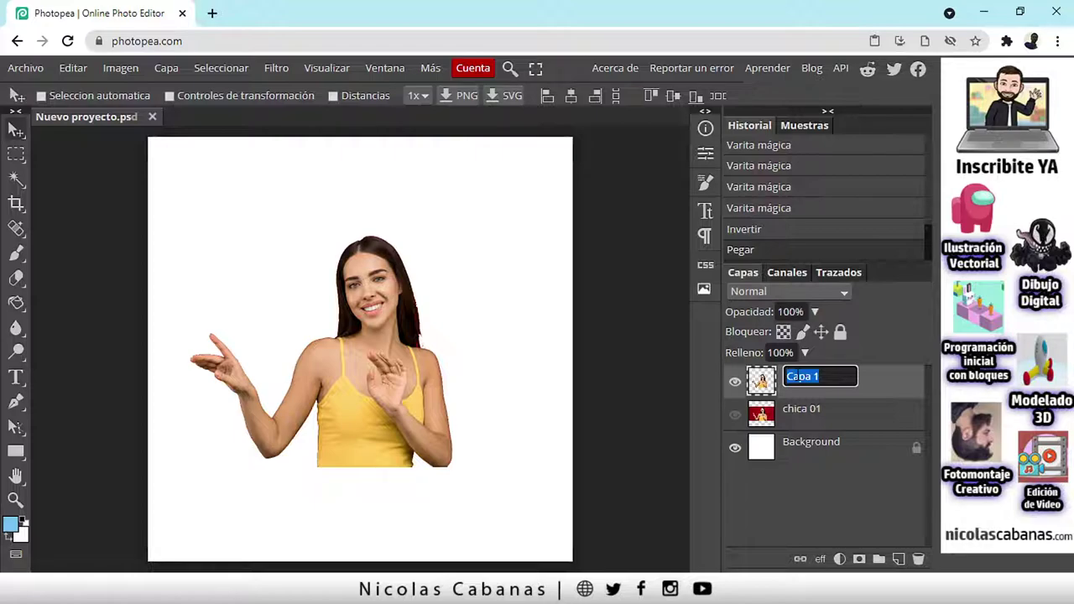
{"action": "type", "text": "ELLA"}
{"action": "key", "text": "Return"}
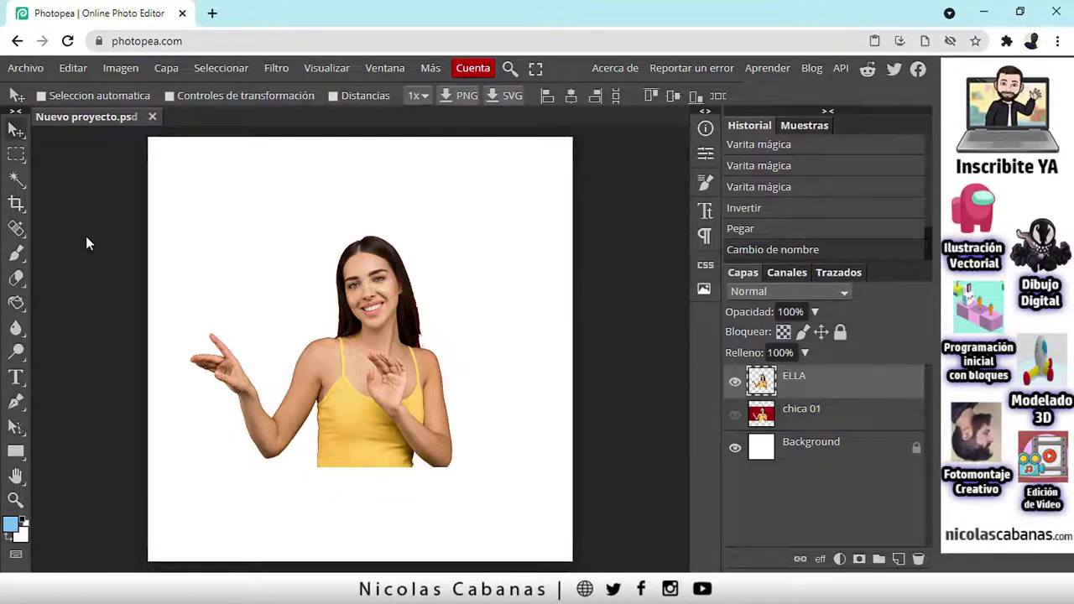
- Try scaling the ELLA layer down to 84.98% from its upper-left corner with Escalar, and discard the transformation
{"action": "left_click", "coordinate": [72, 68]}
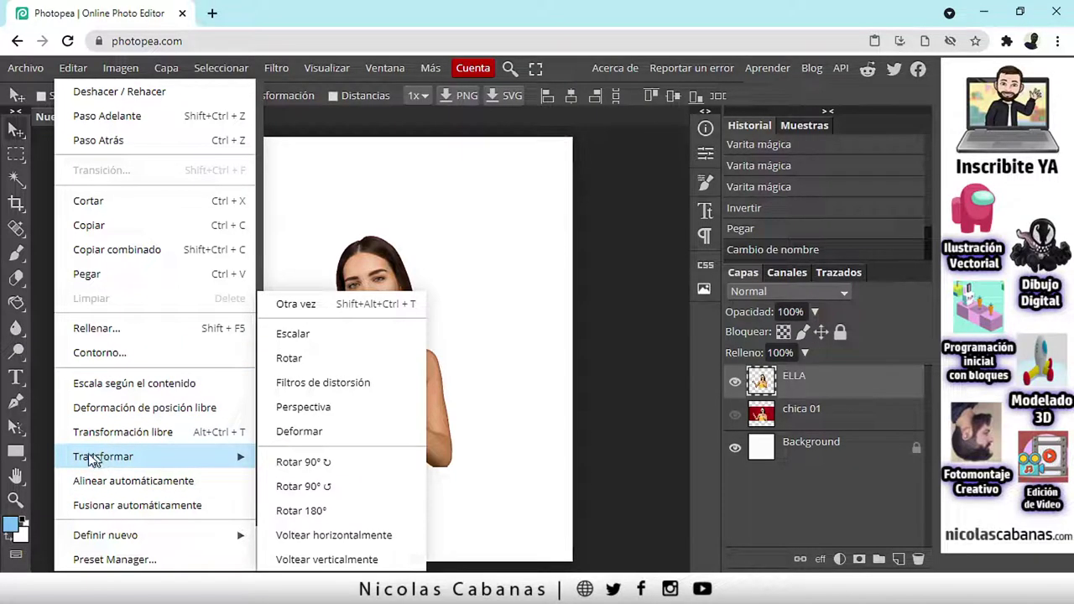
{"action": "left_click", "coordinate": [324, 340]}
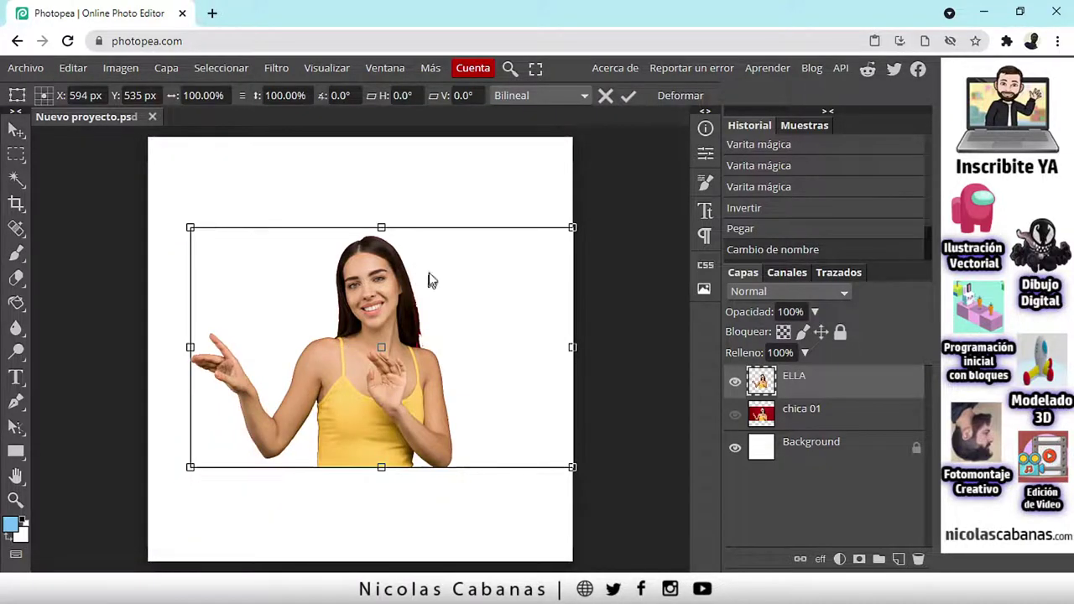
{"action": "left_click_drag", "start_coordinate": [190, 227], "coordinate": [248, 263]}
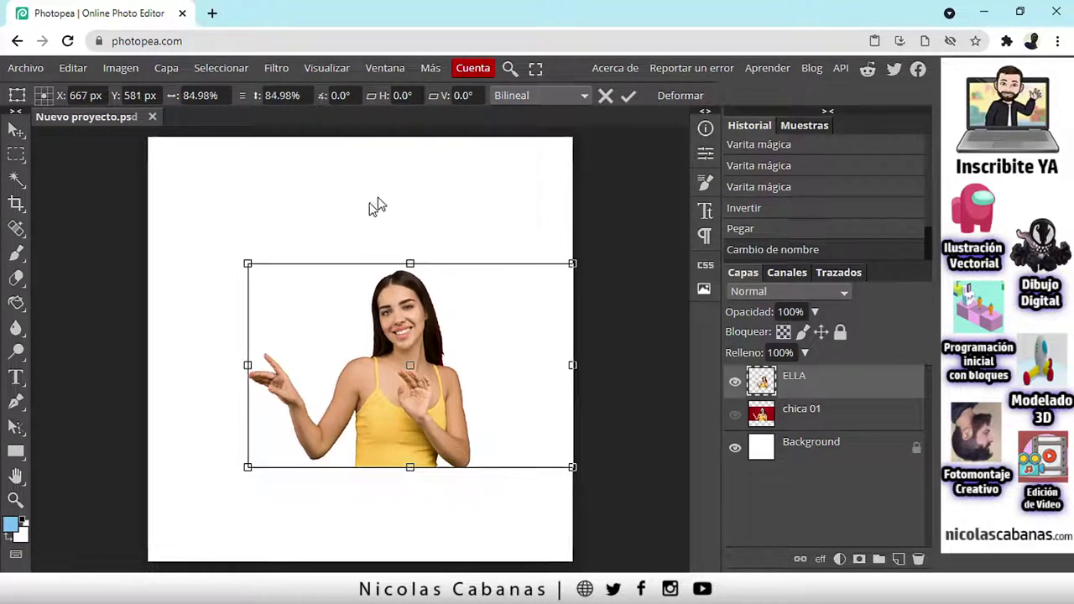
{"action": "left_click", "coordinate": [605, 95]}
- Try rotating the ELLA layer clockwise around its centre to 10.1° with the Rotar transformation
{"action": "left_click", "coordinate": [73, 69]}
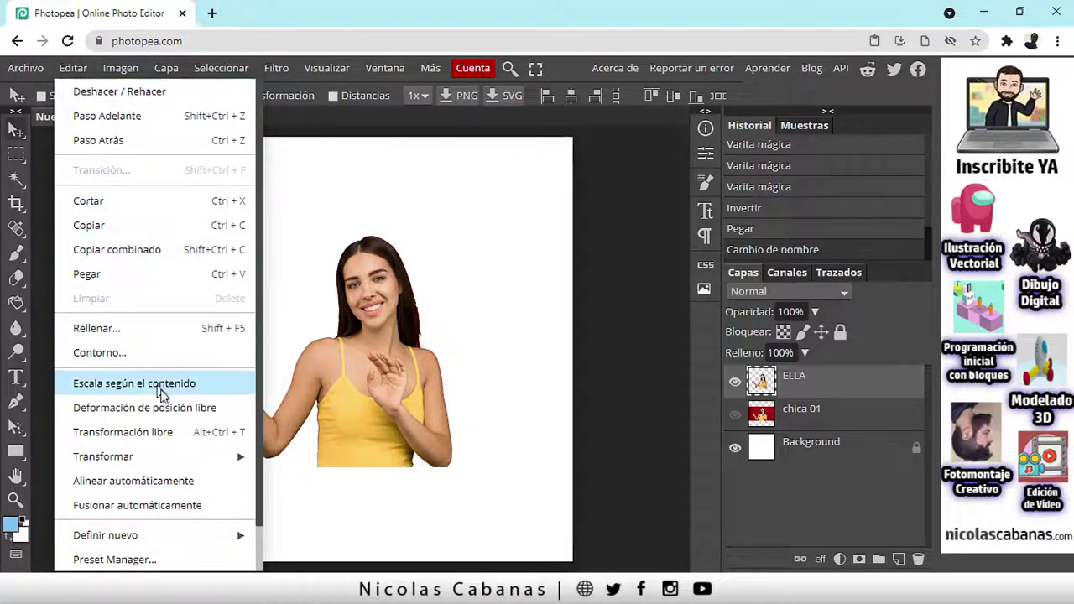
{"action": "mouse_move", "coordinate": [151, 455]}
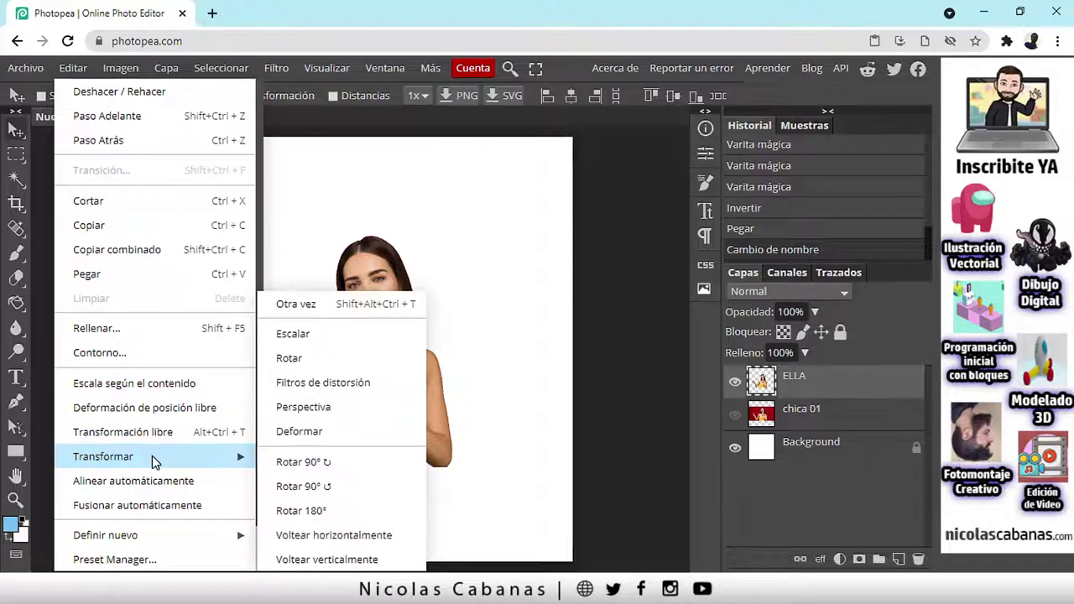
{"action": "left_click", "coordinate": [329, 356]}
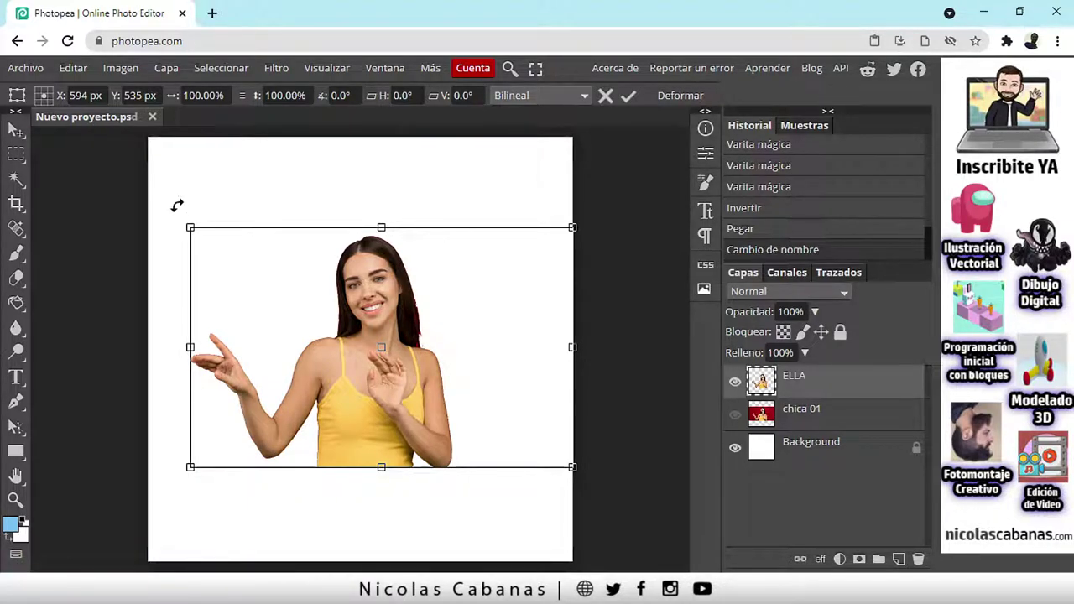
{"action": "left_click_drag", "start_coordinate": [180, 199], "coordinate": [225, 181]}
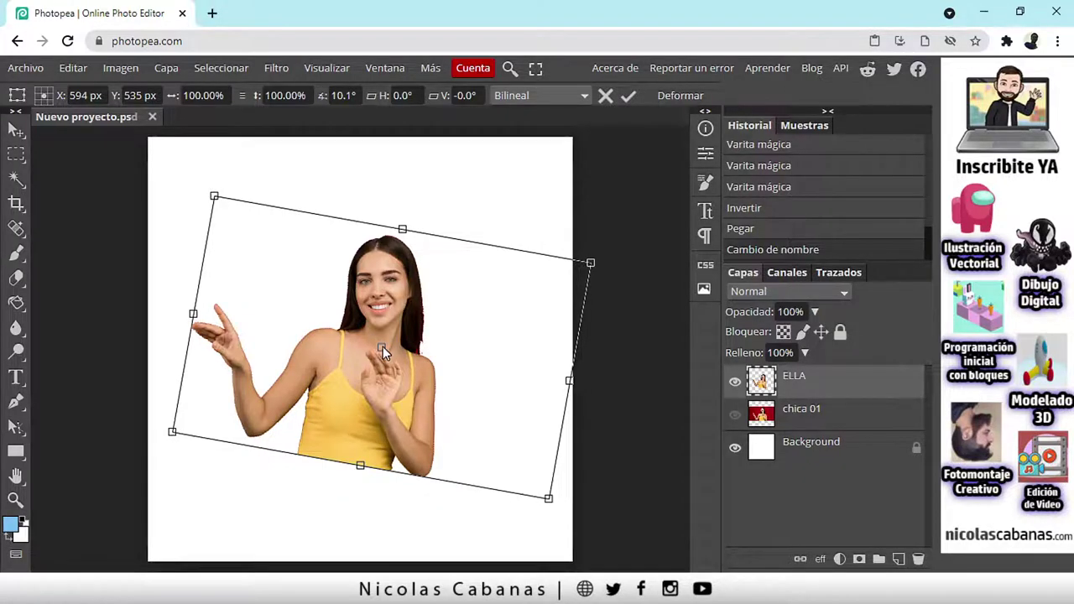
- Try the rotation's reference point at the middle of the right edge, tilting the figure to 7.6°, and return the point to the centre
{"action": "mouse_move", "coordinate": [382, 346]}
{"action": "left_mouse_down"}
{"action": "mouse_move", "coordinate": [396, 336]}
{"action": "mouse_move", "coordinate": [385, 338]}
{"action": "left_mouse_up"}
{"action": "left_click", "coordinate": [49, 96]}
{"action": "left_click_drag", "start_coordinate": [262, 182], "coordinate": [136, 177]}
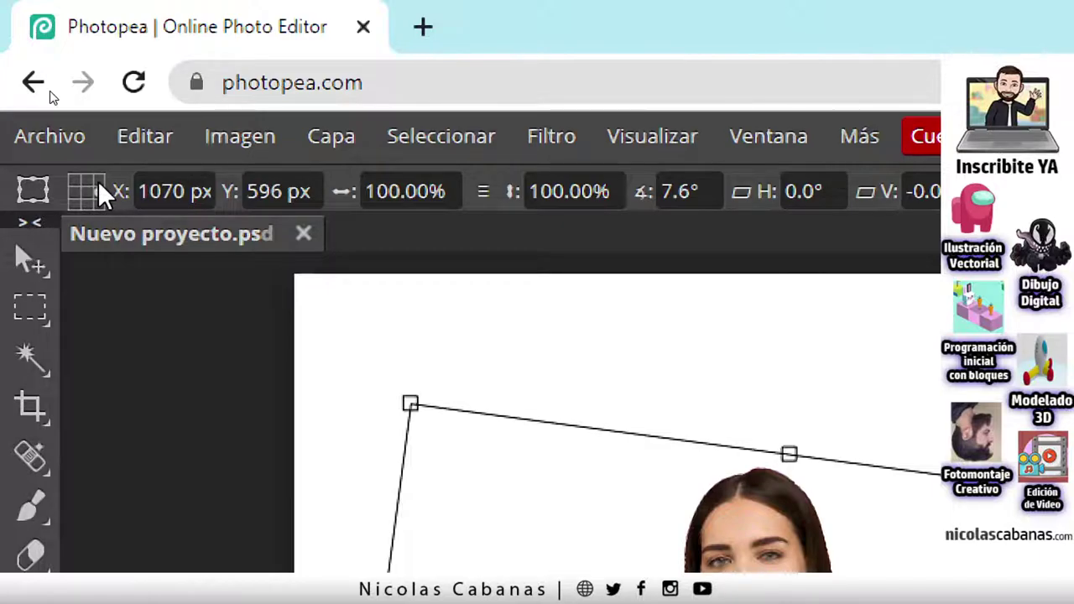
{"action": "left_click", "coordinate": [98, 185]}
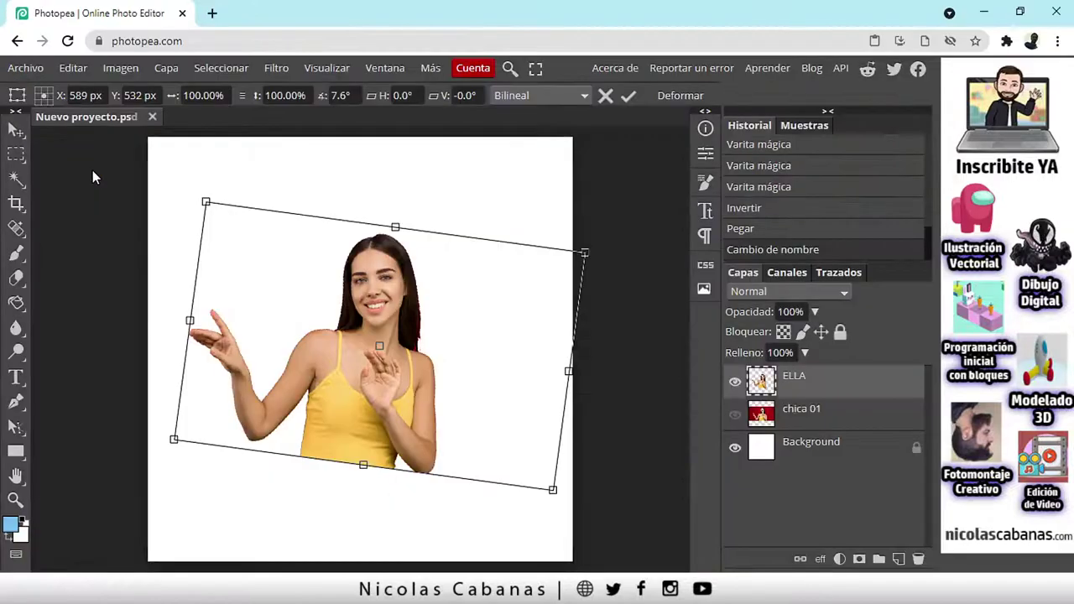
- Try rotating the figure around its lower-right corner and around its centre to 27.3°, and discard the transformation
{"action": "left_click", "coordinate": [49, 103]}
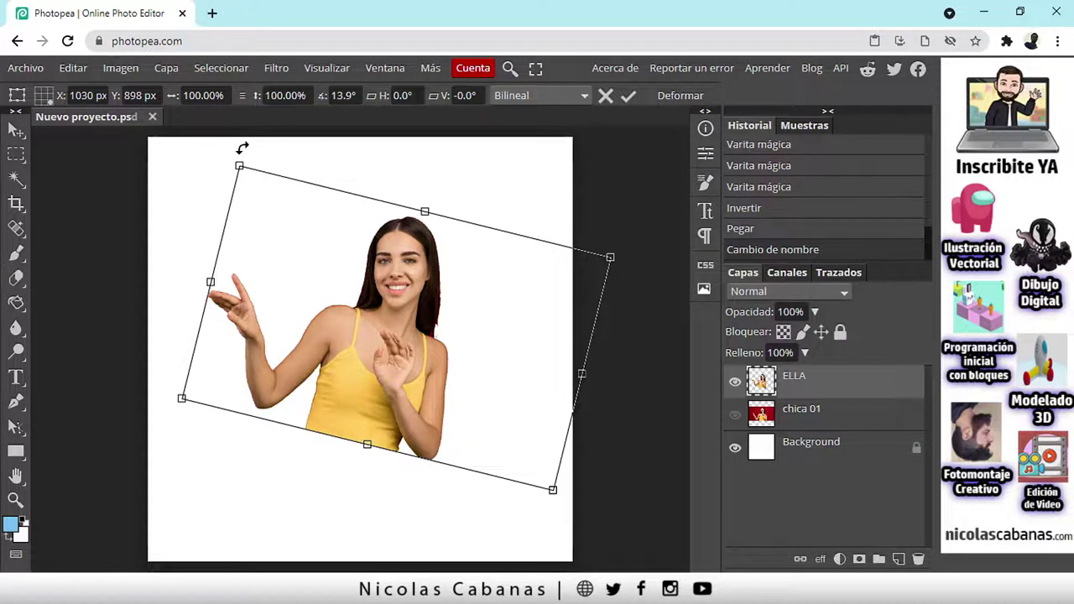
{"action": "left_click_drag", "start_coordinate": [241, 147], "coordinate": [124, 235]}
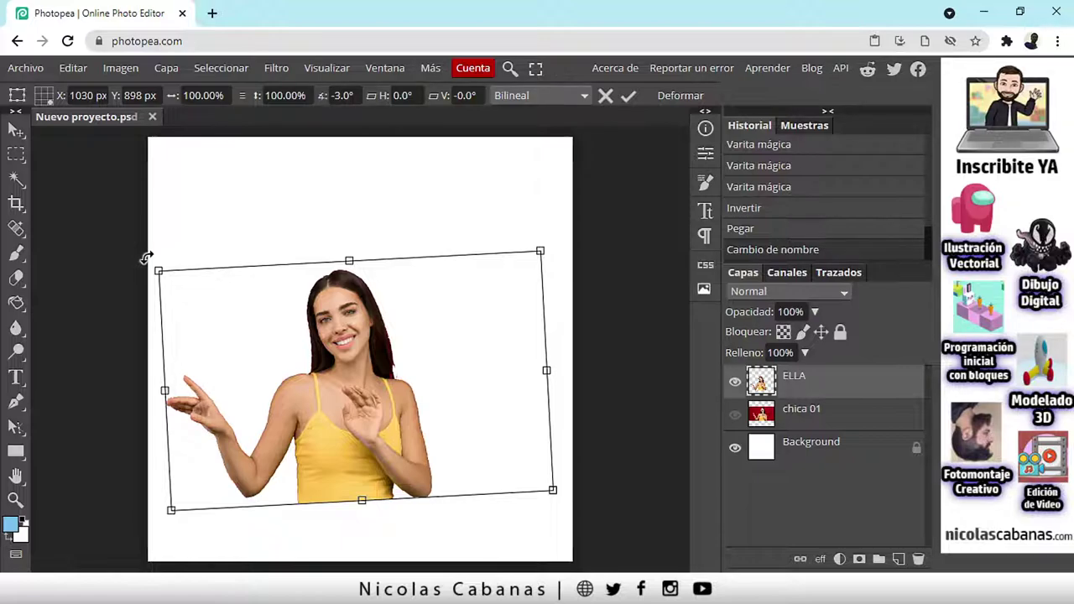
{"action": "left_click", "coordinate": [44, 96]}
{"action": "left_click_drag", "start_coordinate": [131, 258], "coordinate": [350, 195]}
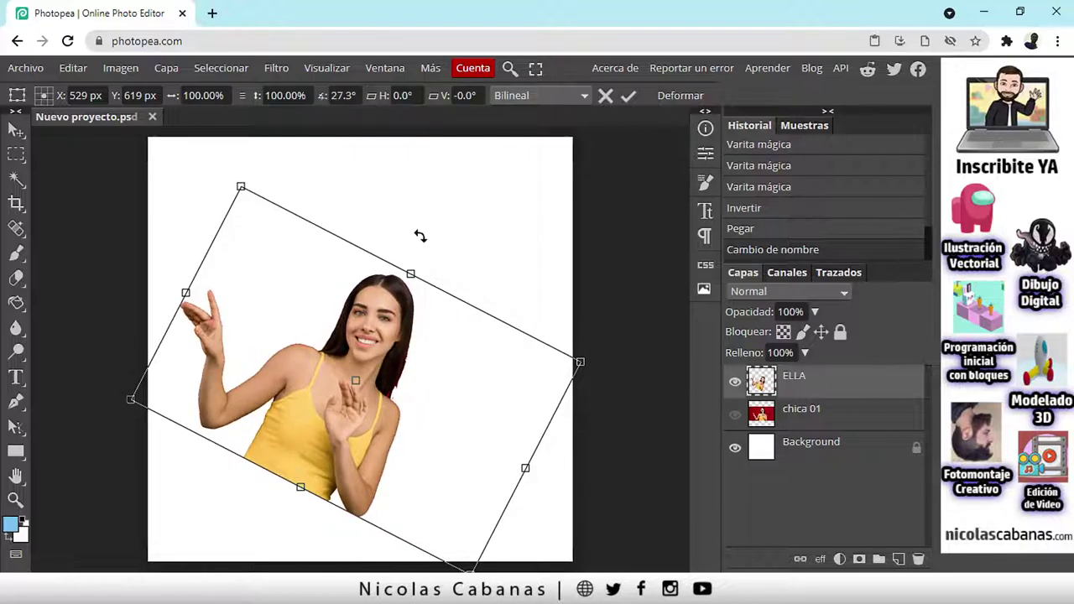
{"action": "left_click", "coordinate": [602, 95]}
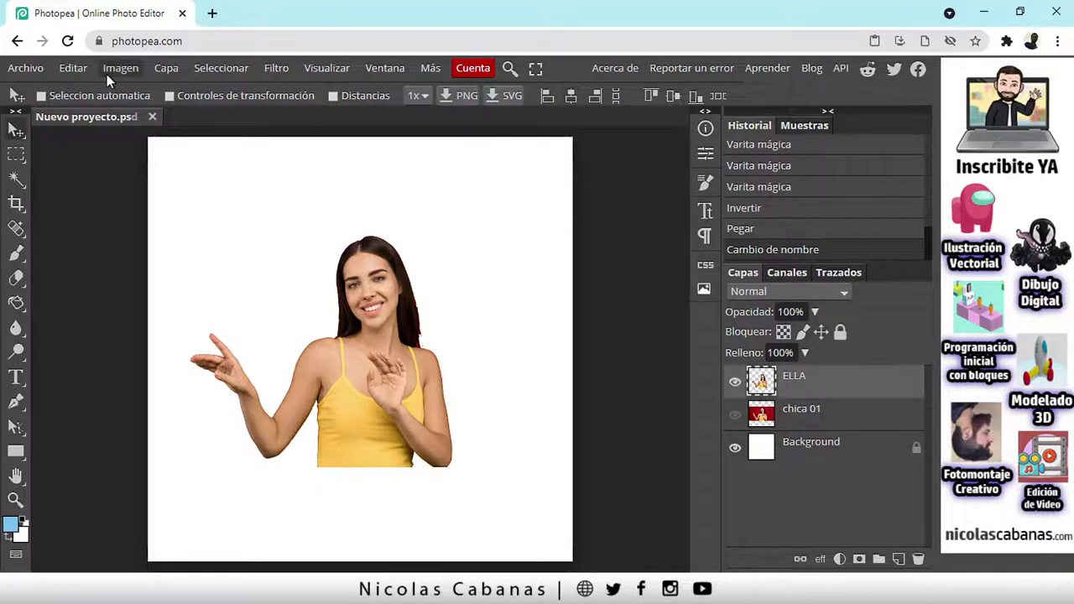
- Try rotating the ELLA layer 90° clockwise and undo the rotation
{"action": "left_click", "coordinate": [74, 70]}
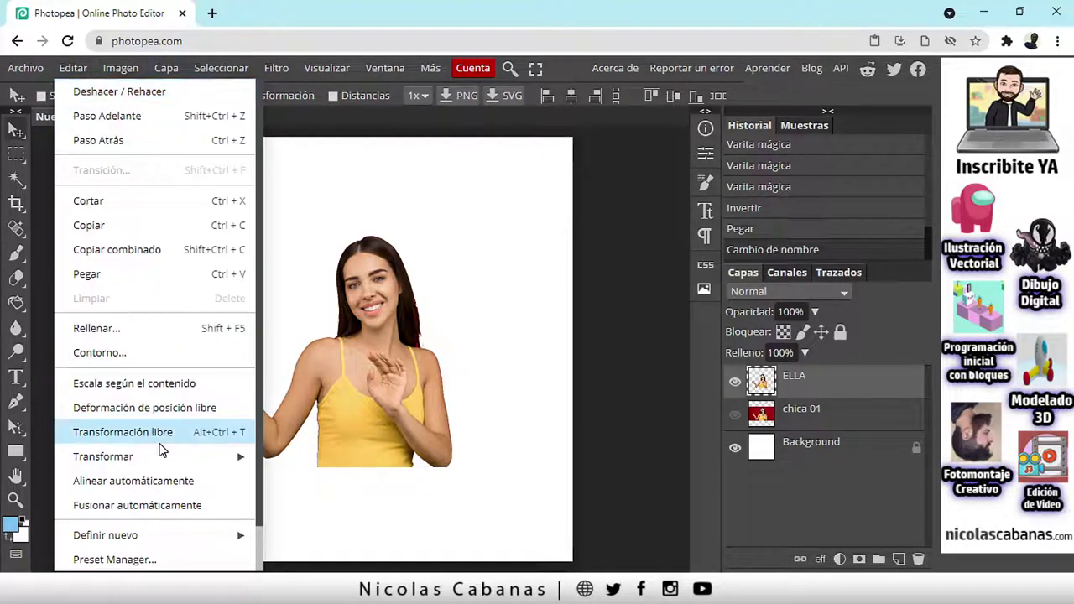
{"action": "mouse_move", "coordinate": [162, 460]}
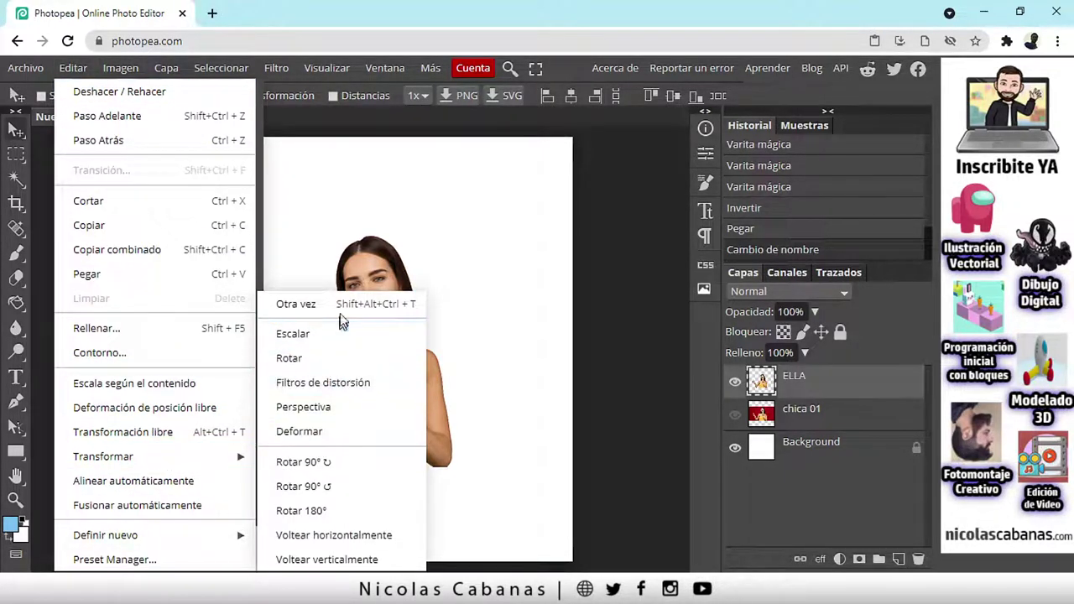
{"action": "left_click", "coordinate": [329, 463]}
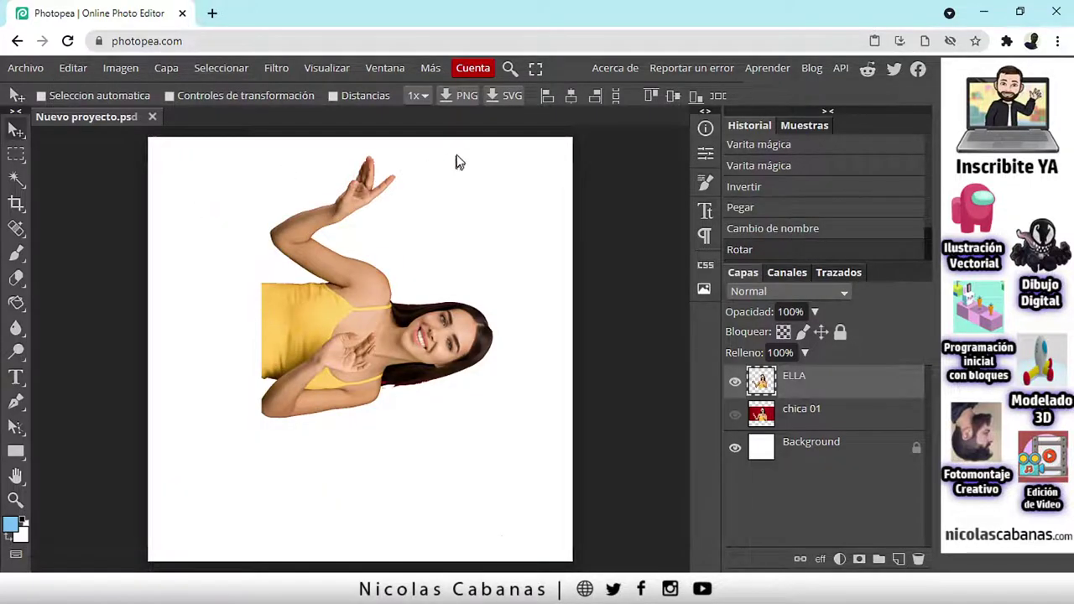
{"action": "left_click", "coordinate": [72, 68]}
{"action": "left_click", "coordinate": [81, 136]}
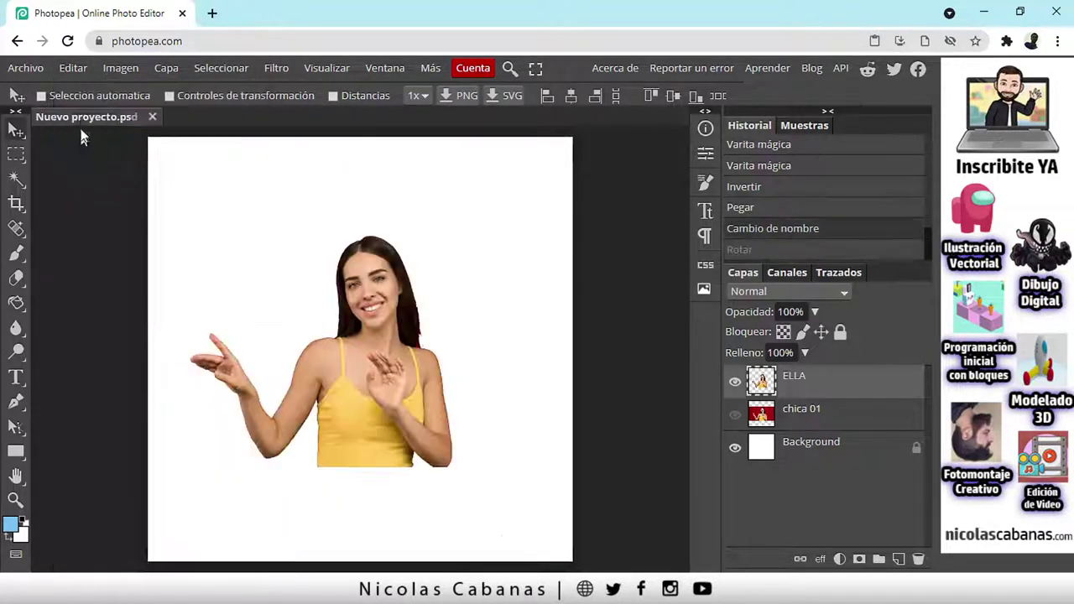
- Try flipping the ELLA layer horizontally and undo the flip
{"action": "left_click", "coordinate": [25, 68]}
{"action": "mouse_move", "coordinate": [73, 68]}
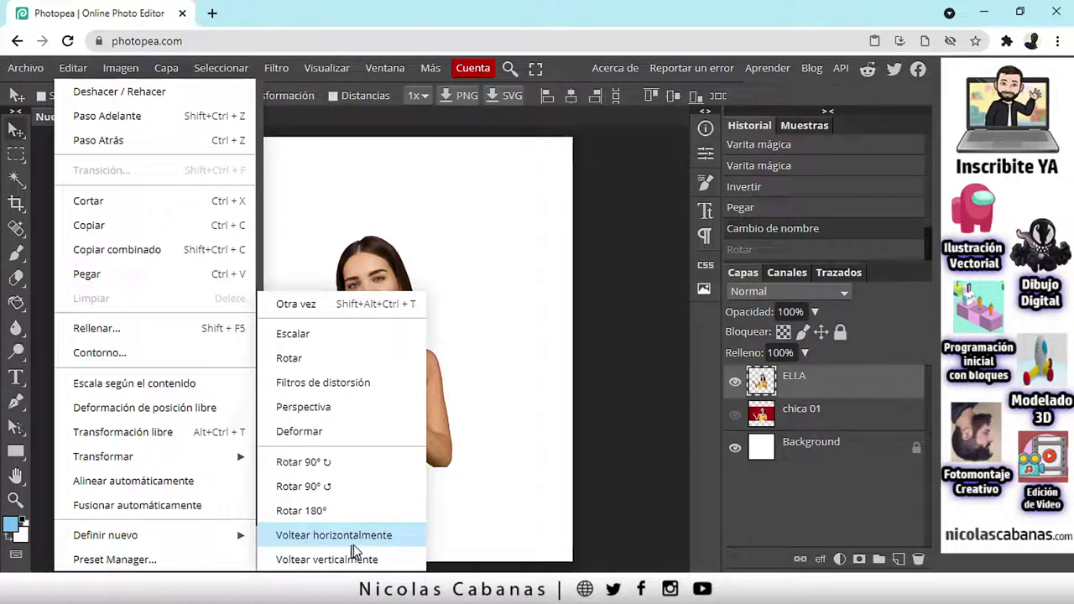
{"action": "left_click", "coordinate": [377, 544]}
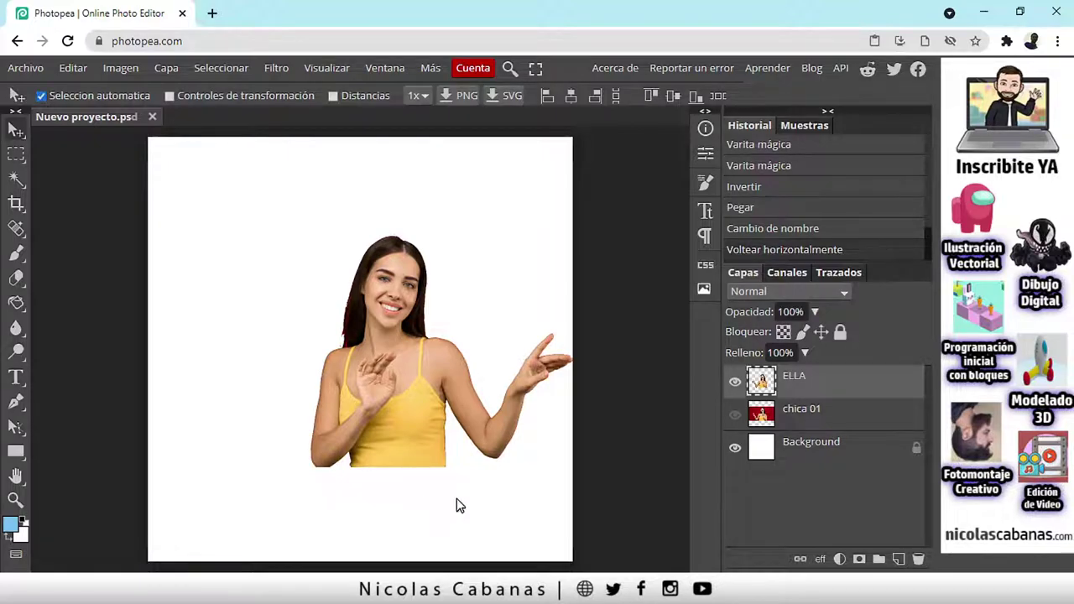
{"action": "key", "text": "ctrl+z"}
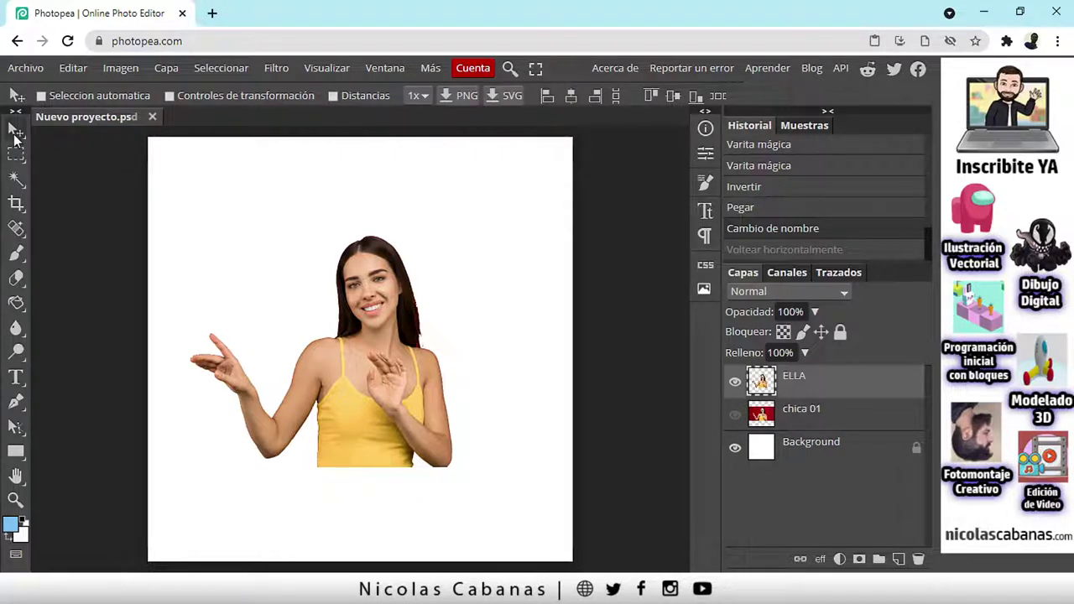
- Move the ELLA figure to the right side of the canvas and duplicate its layer
{"action": "left_click_drag", "start_coordinate": [377, 410], "coordinate": [487, 408]}
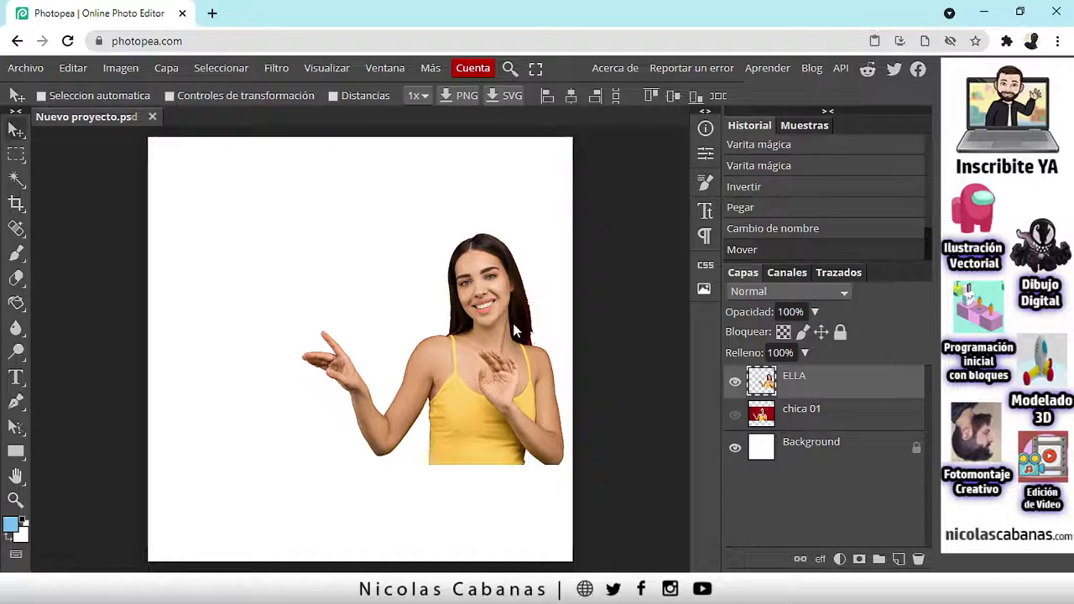
{"action": "left_click", "coordinate": [164, 69]}
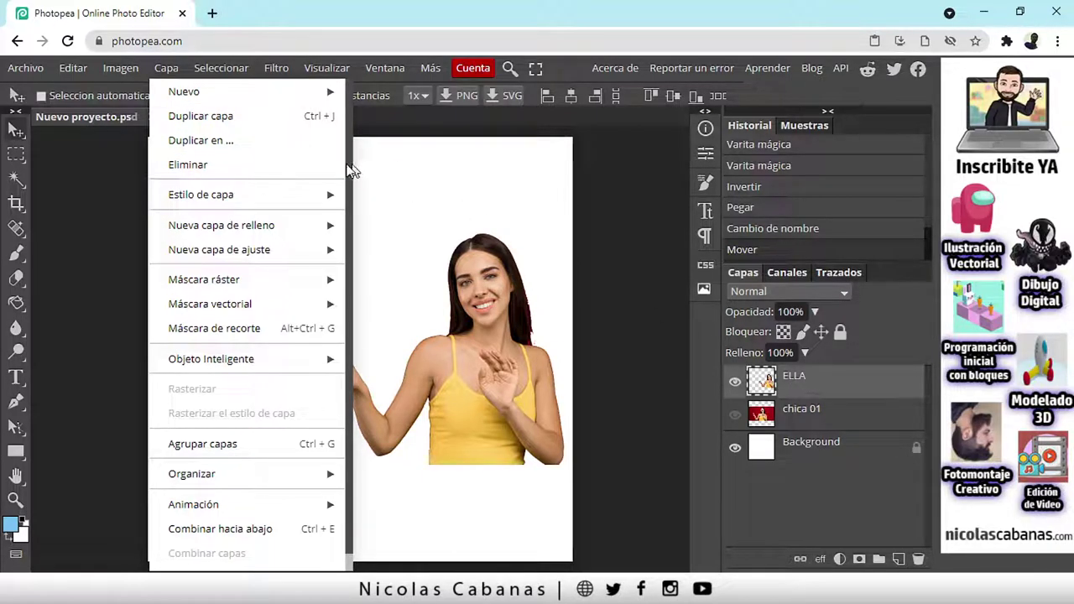
{"action": "left_click", "coordinate": [271, 124]}
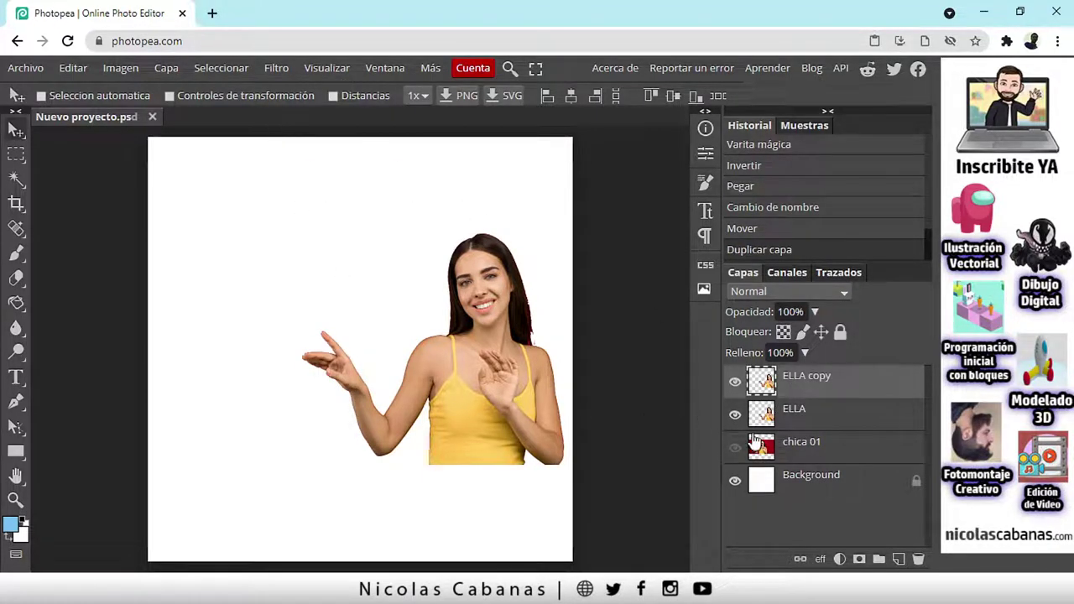
- Flip ELLA copy horizontally and place it on the left side of the canvas, mirroring the original figure
{"action": "left_click_drag", "start_coordinate": [523, 394], "coordinate": [324, 407]}
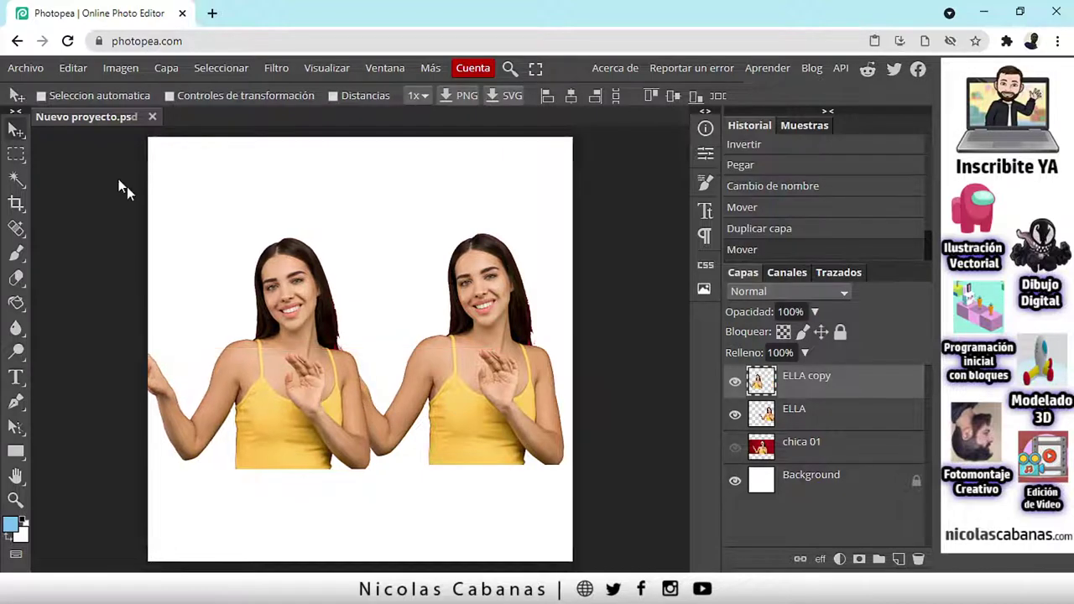
{"action": "left_click", "coordinate": [71, 75]}
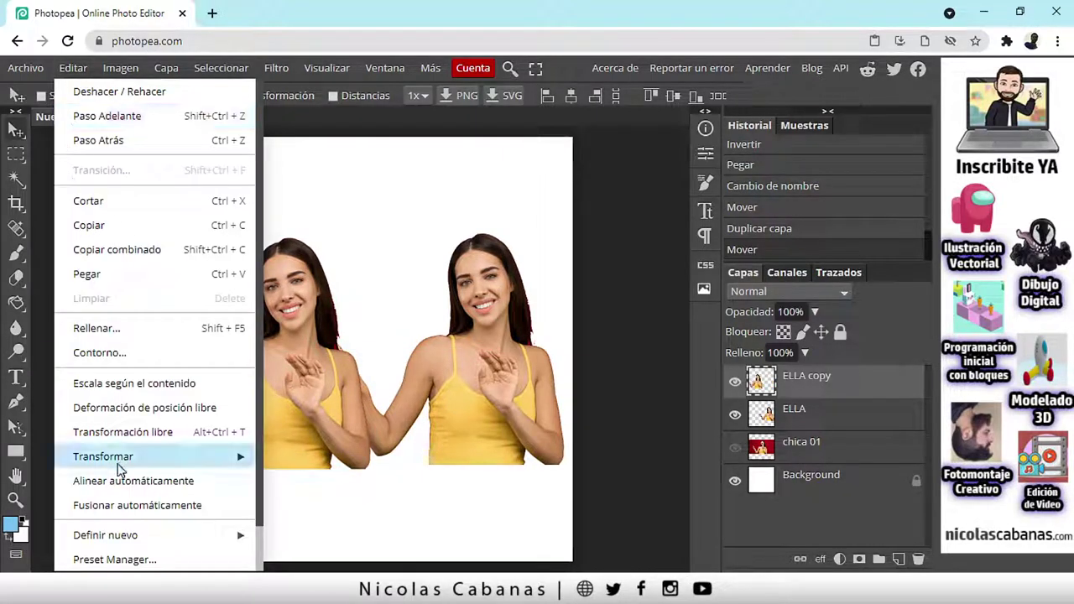
{"action": "mouse_move", "coordinate": [118, 462]}
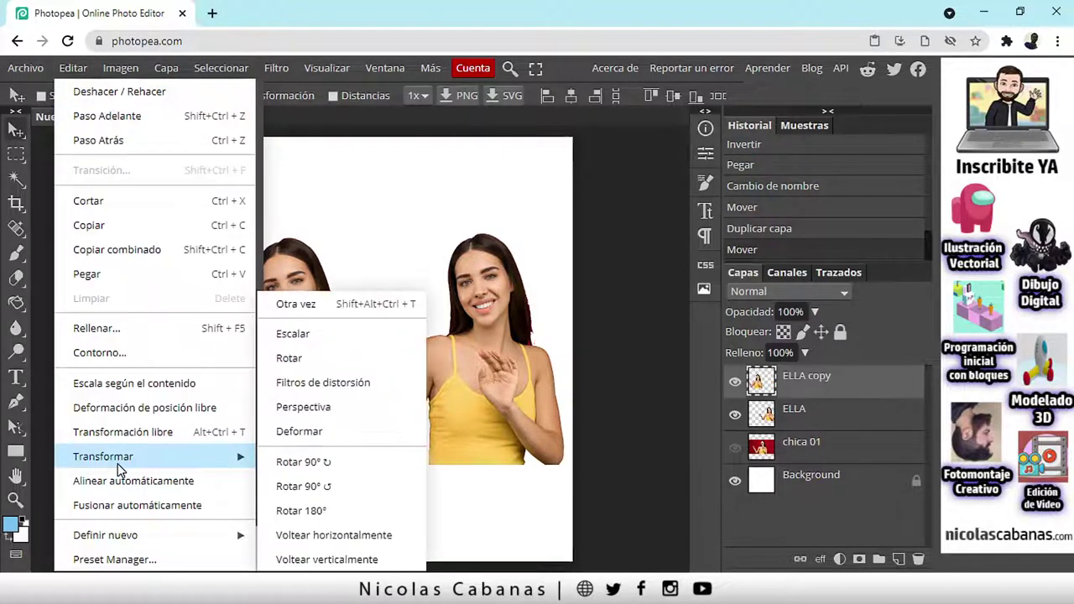
{"action": "left_click", "coordinate": [334, 536]}
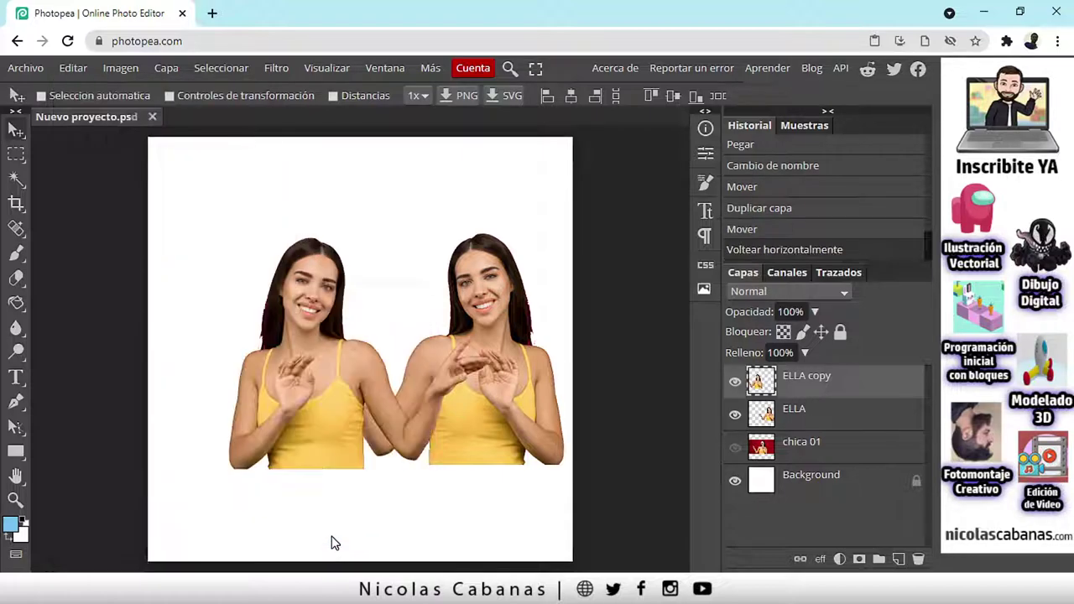
{"action": "left_click_drag", "start_coordinate": [373, 457], "coordinate": [272, 441]}
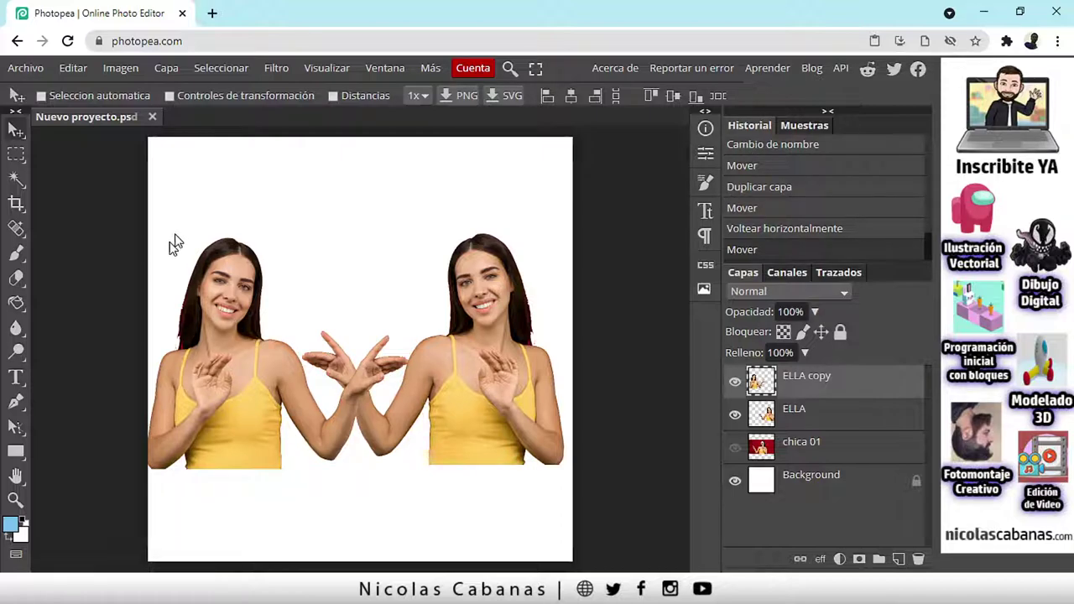
- Flip ELLA copy vertically and reposition both figures so the upright ELLA sits above the inverted copy, joined at the waist
{"action": "left_click", "coordinate": [73, 68]}
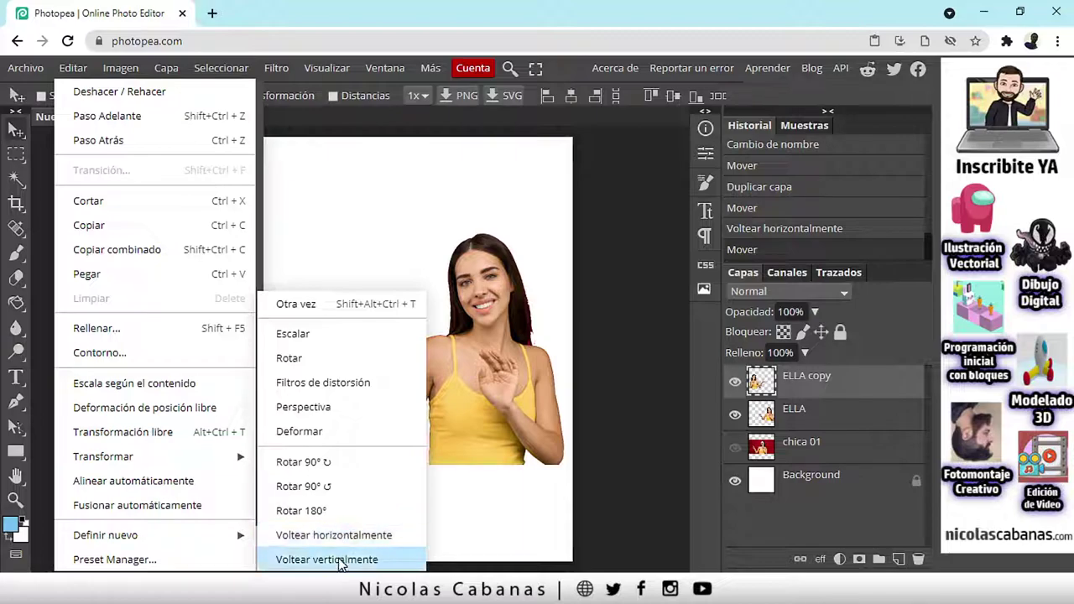
{"action": "left_click", "coordinate": [340, 561]}
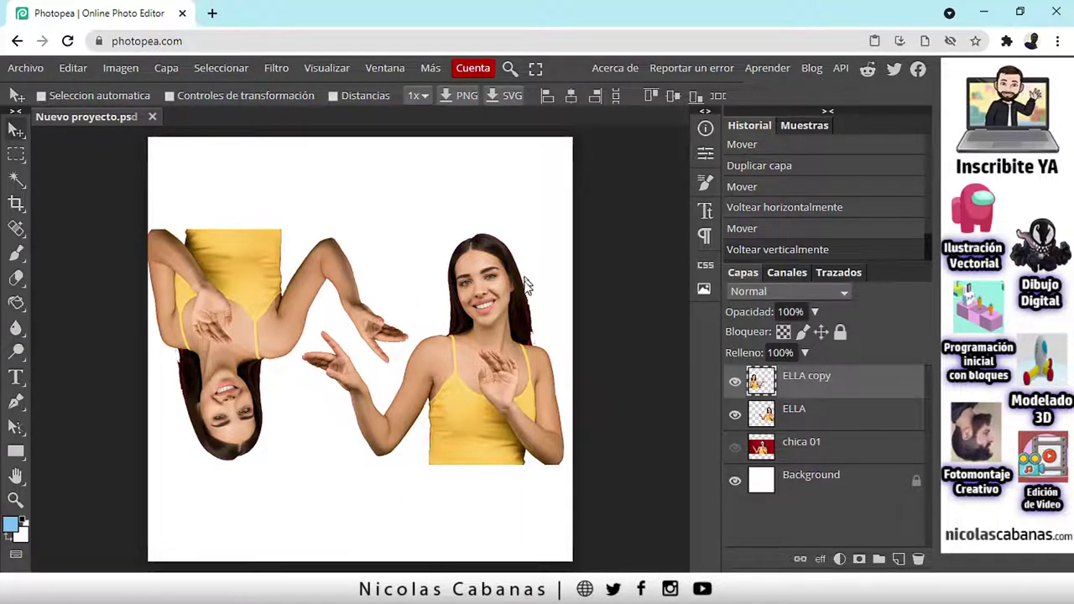
{"action": "left_click", "coordinate": [842, 418]}
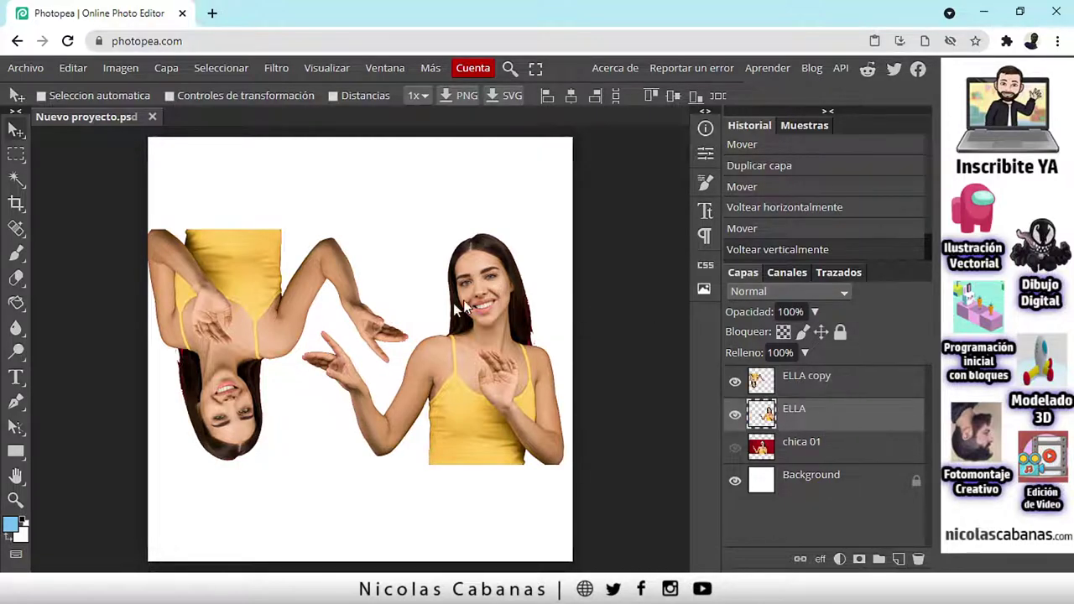
{"action": "left_click_drag", "start_coordinate": [491, 306], "coordinate": [364, 313]}
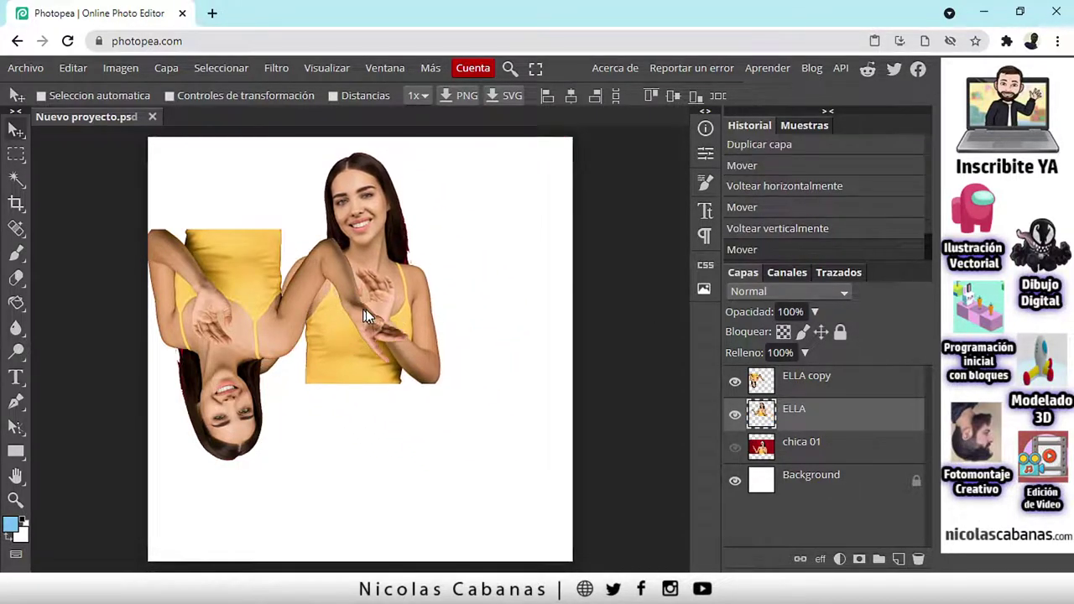
{"action": "left_click", "coordinate": [831, 384]}
{"action": "left_click_drag", "start_coordinate": [215, 301], "coordinate": [333, 429]}
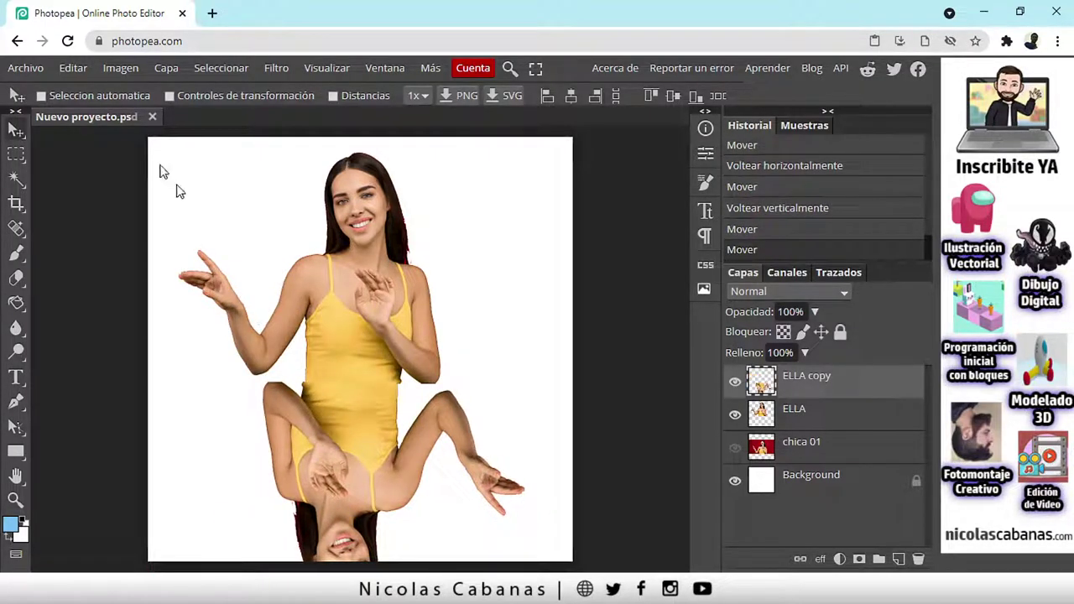
- Flip ELLA copy horizontally and reposition both figures higher on the canvas so the inverted copy mirrors ELLA exactly at the waist
{"action": "left_click", "coordinate": [73, 67]}
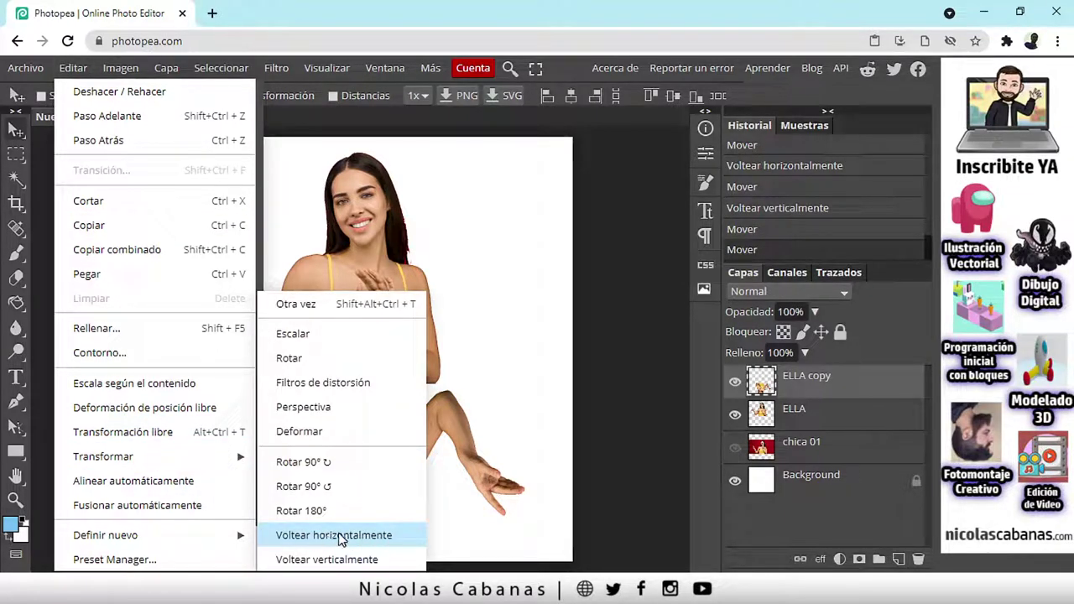
{"action": "left_click", "coordinate": [342, 537]}
{"action": "left_click_drag", "start_coordinate": [337, 383], "coordinate": [366, 384]}
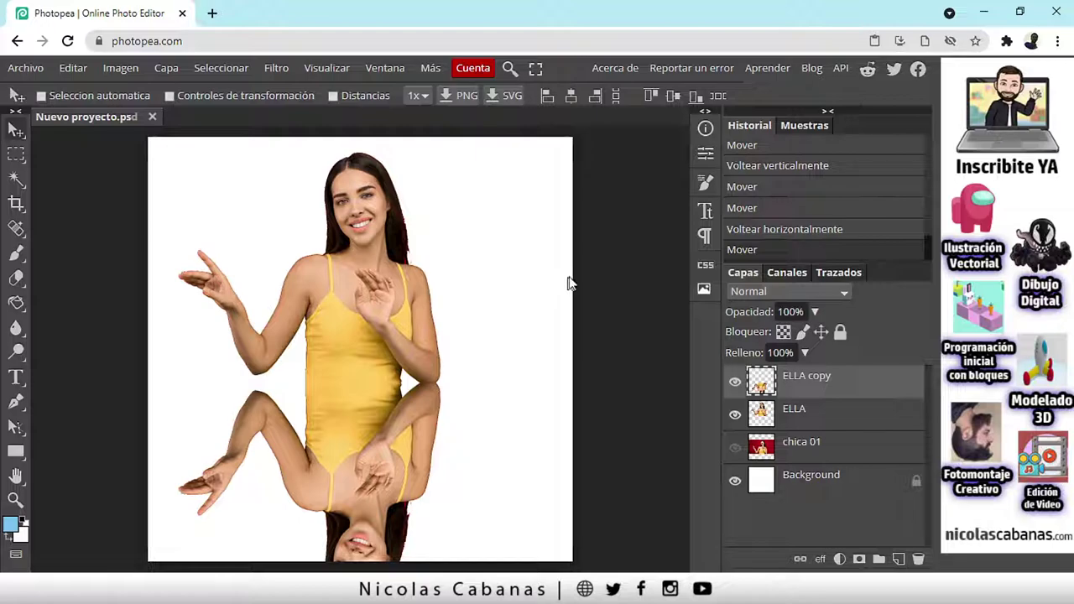
{"action": "left_click_drag", "start_coordinate": [344, 462], "coordinate": [355, 397]}
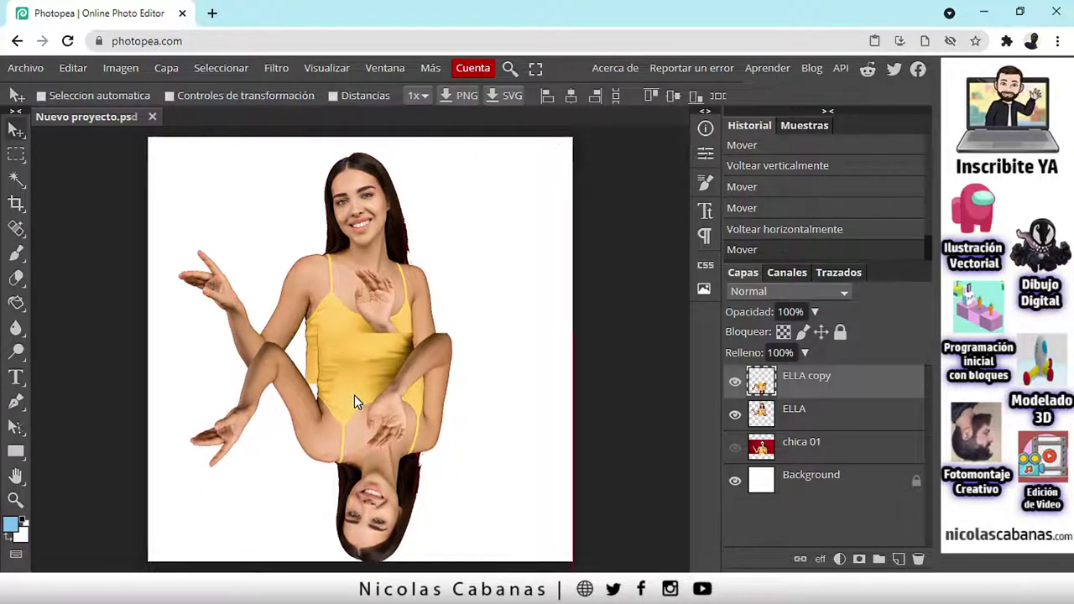
{"action": "left_click", "coordinate": [842, 417]}
{"action": "left_click_drag", "start_coordinate": [410, 273], "coordinate": [404, 234]}
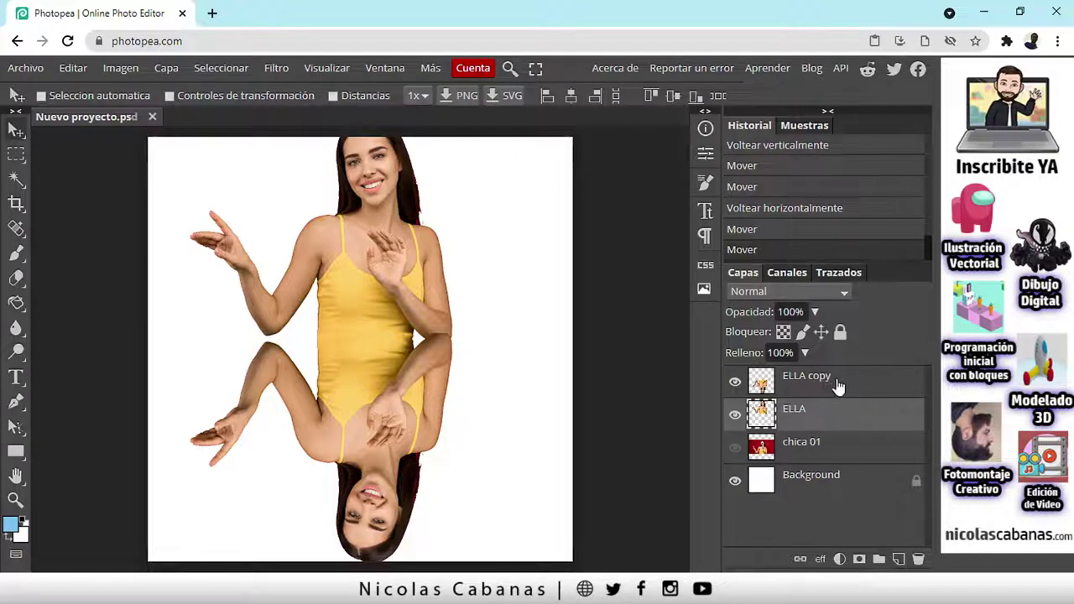
- Select the ELLA and ELLA copy layers together and move both figures slightly to the right and down
{"action": "key", "text": "ctrl"}
{"action": "left_click", "coordinate": [848, 386], "text": "ctrl"}
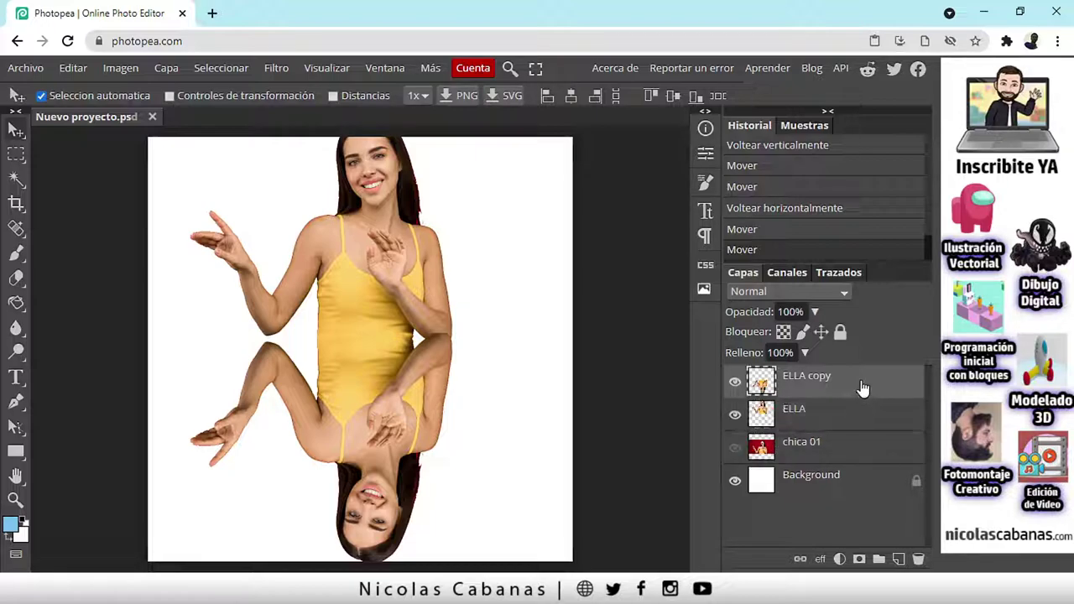
{"action": "left_click", "coordinate": [844, 419]}
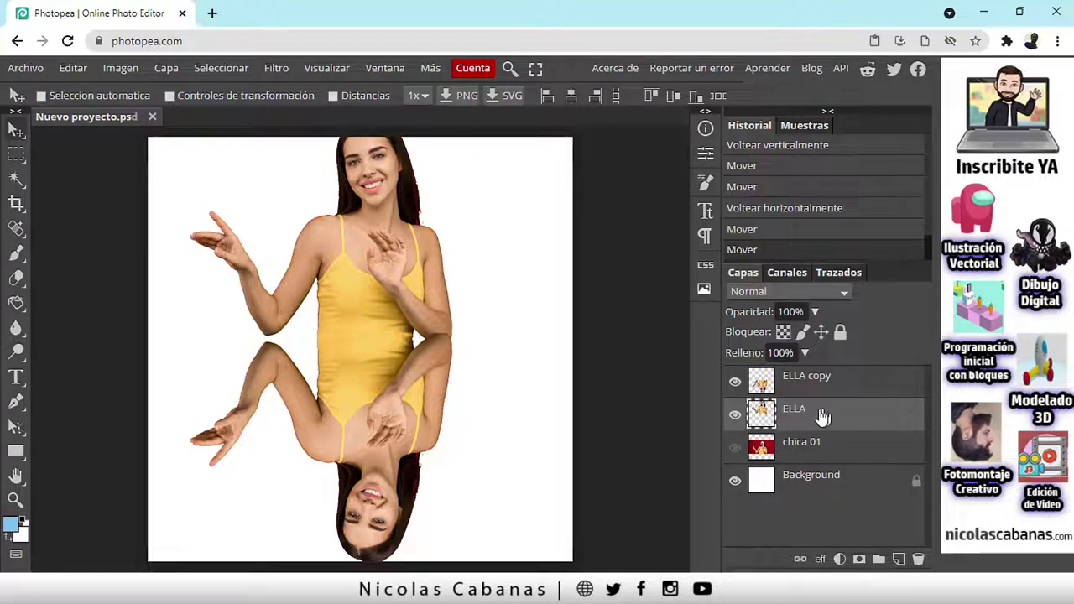
{"action": "left_click", "coordinate": [735, 413]}
{"action": "left_click", "coordinate": [737, 414]}
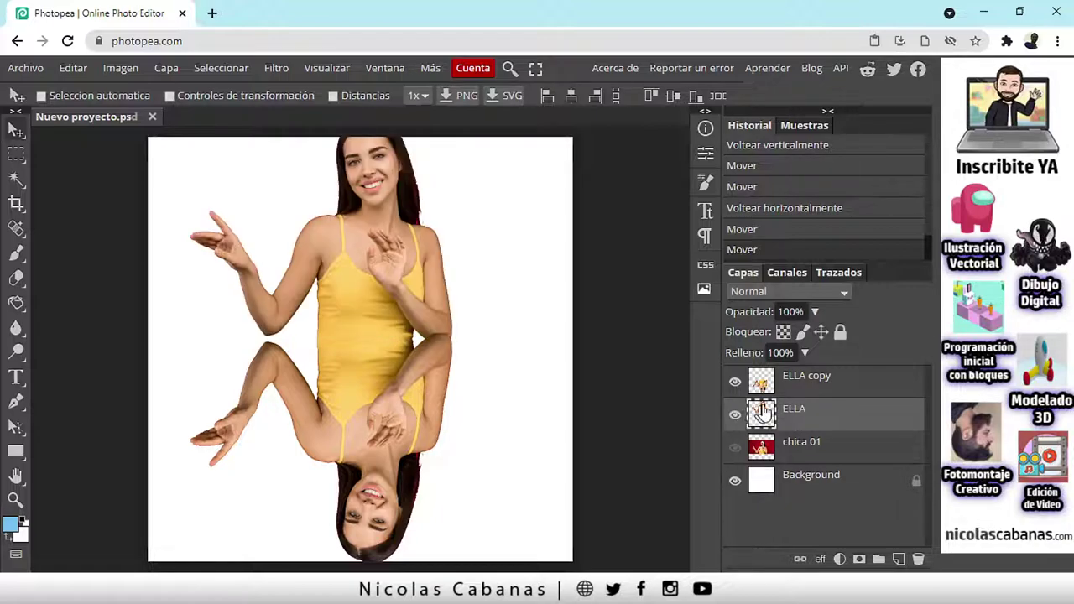
{"action": "left_click", "coordinate": [736, 382]}
{"action": "left_click", "coordinate": [736, 382]}
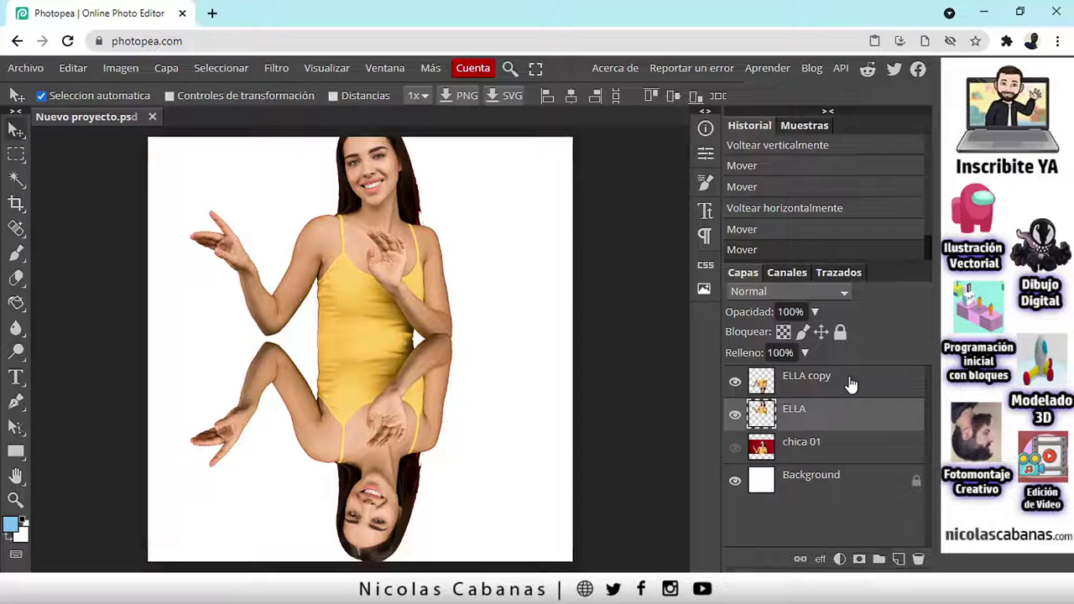
{"action": "left_click", "coordinate": [850, 383], "text": "ctrl"}
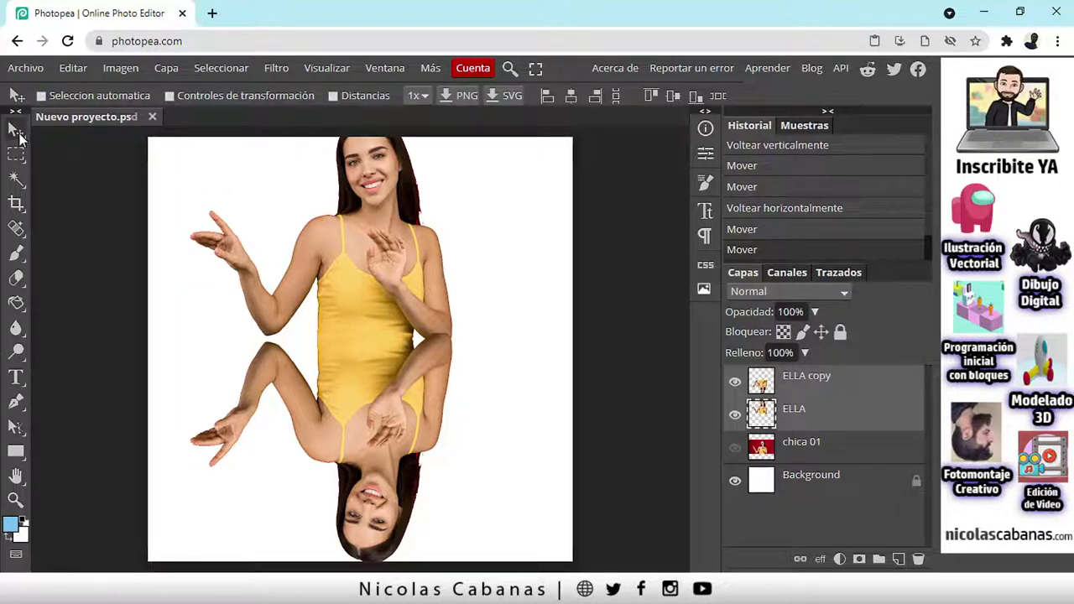
{"action": "left_click_drag", "start_coordinate": [376, 258], "coordinate": [403, 289]}
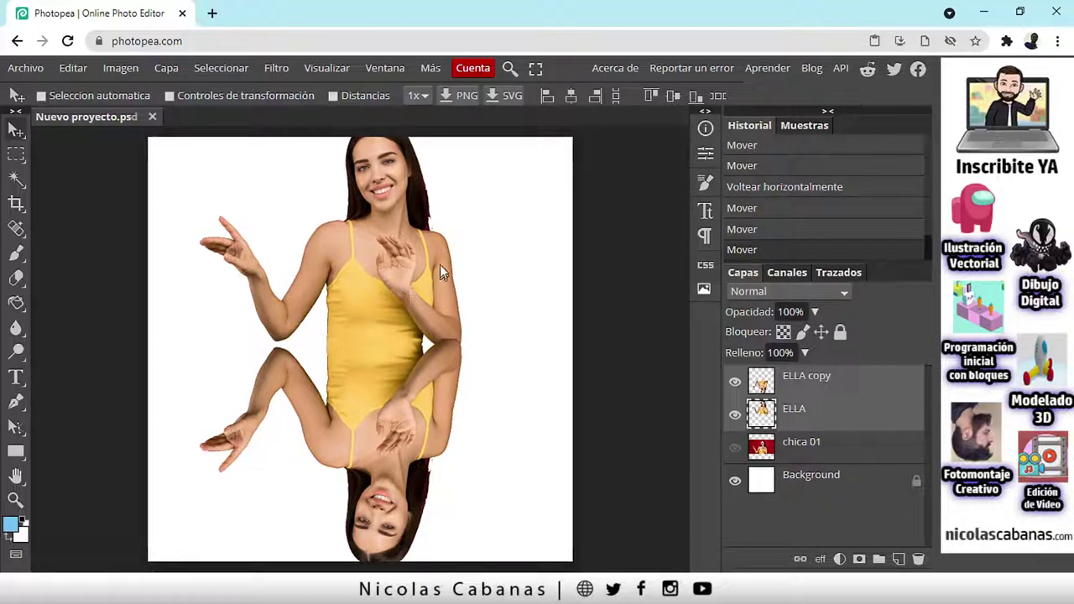
- Scale the two selected figures together to about 76.5% and position them in the middle of the canvas
{"action": "left_click", "coordinate": [235, 99]}
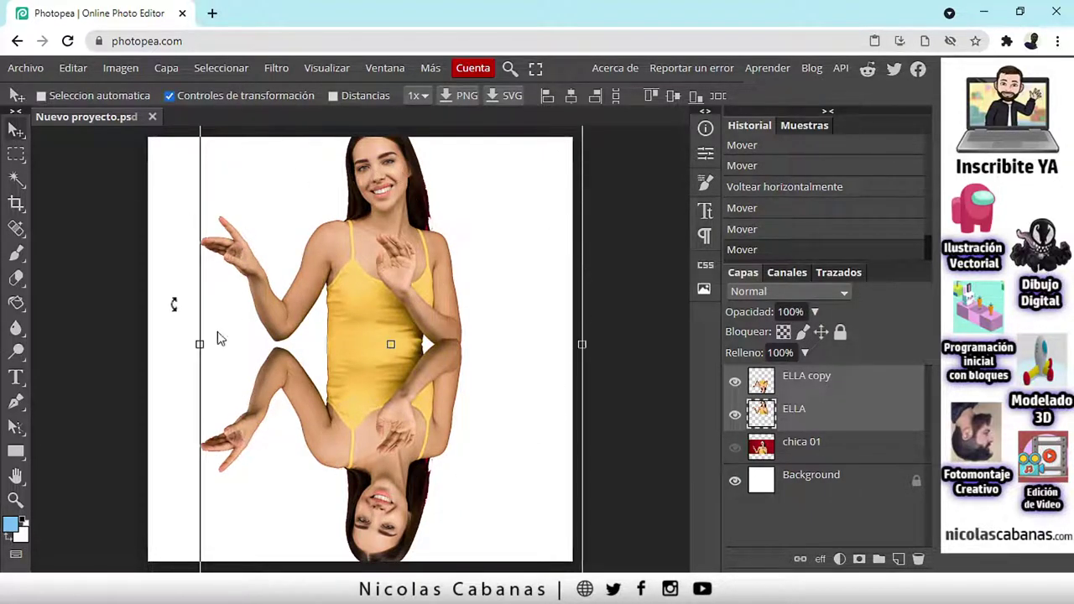
{"action": "left_click", "coordinate": [179, 94]}
{"action": "left_click", "coordinate": [73, 68]}
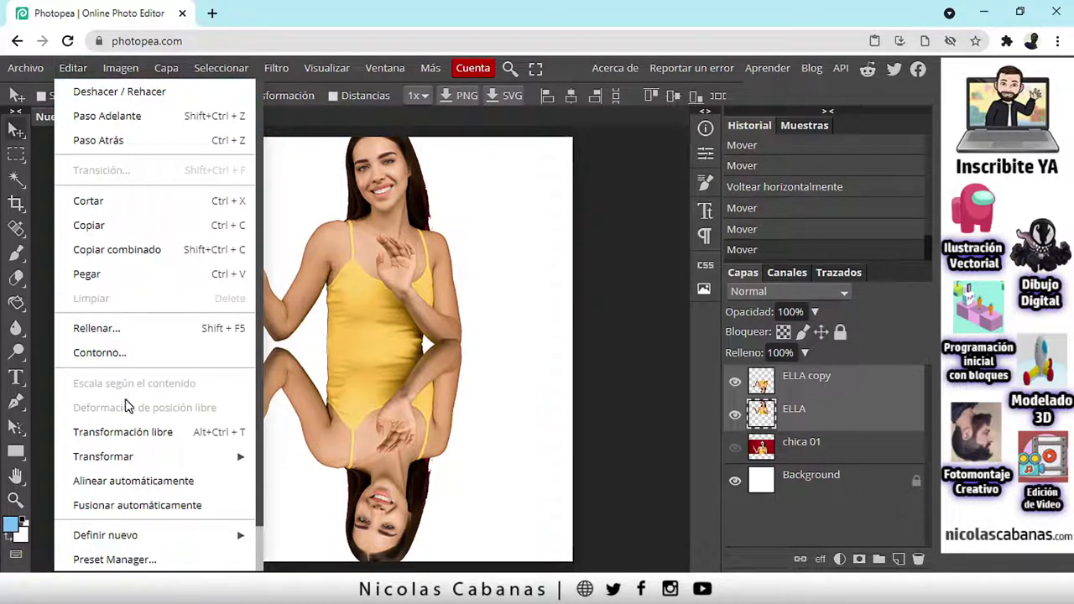
{"action": "mouse_move", "coordinate": [151, 455]}
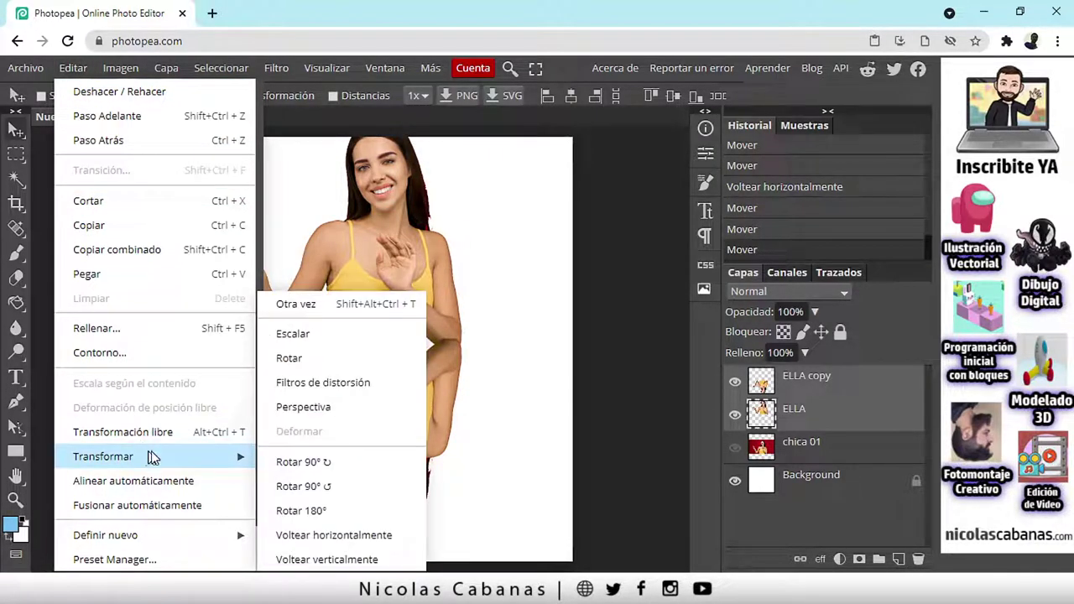
{"action": "left_click", "coordinate": [293, 334]}
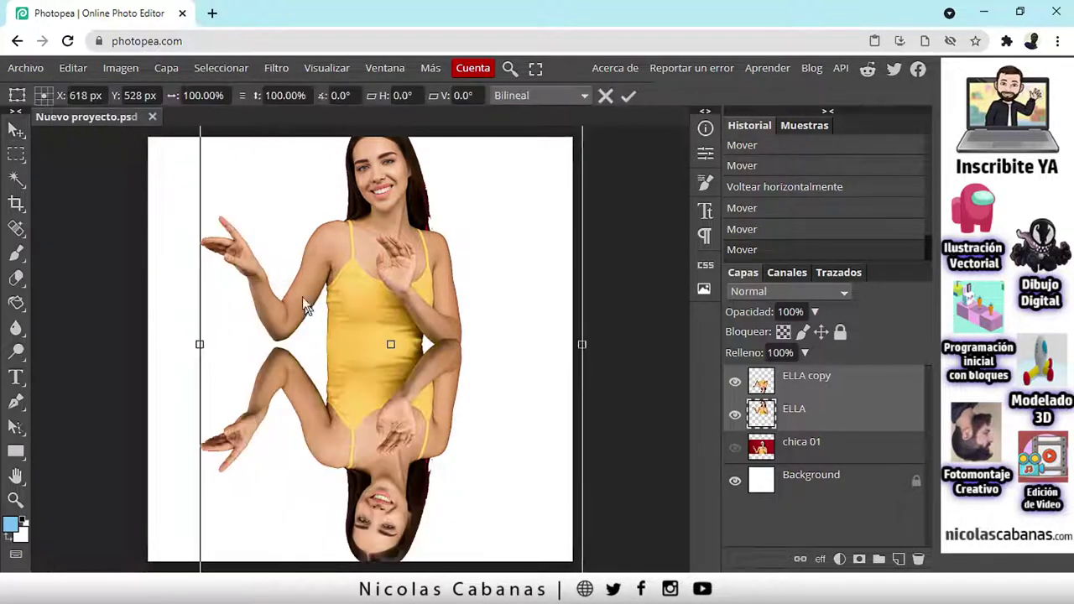
{"action": "left_click_drag", "start_coordinate": [280, 233], "coordinate": [300, 247]}
{"action": "left_click_drag", "start_coordinate": [377, 353], "coordinate": [305, 299]}
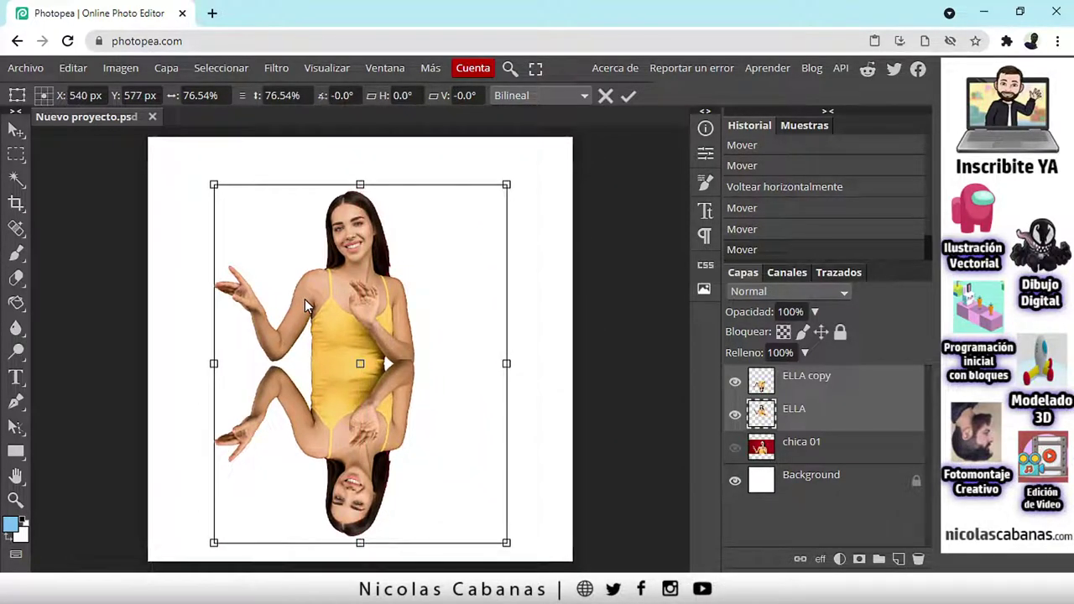
{"action": "left_click", "coordinate": [630, 101]}
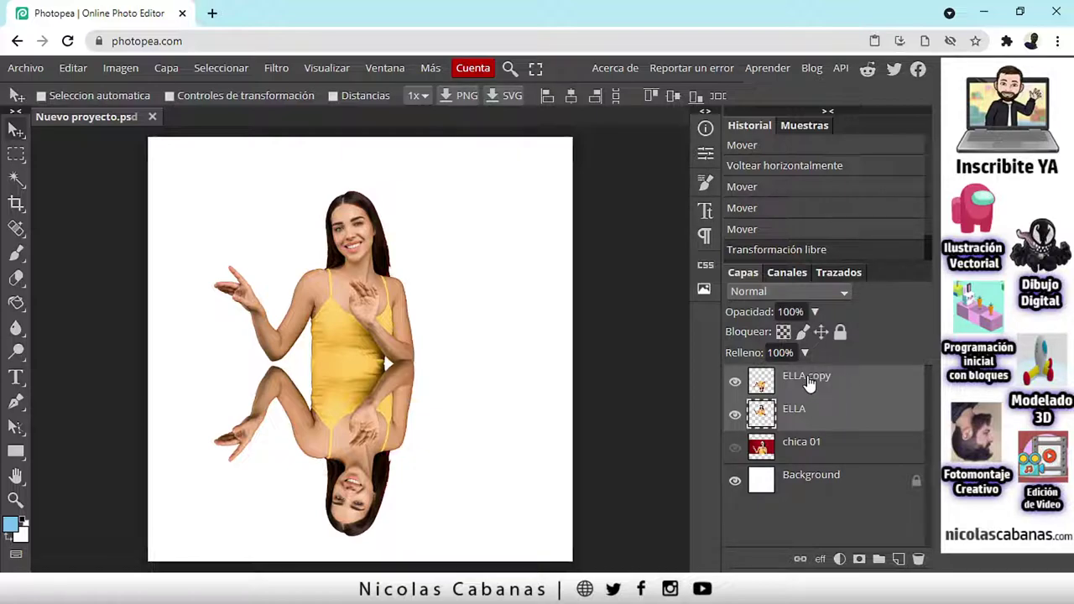
- Lower the opacity of the ELLA copy layer to 40% so it looks like a reflection
{"action": "left_click", "coordinate": [848, 385]}
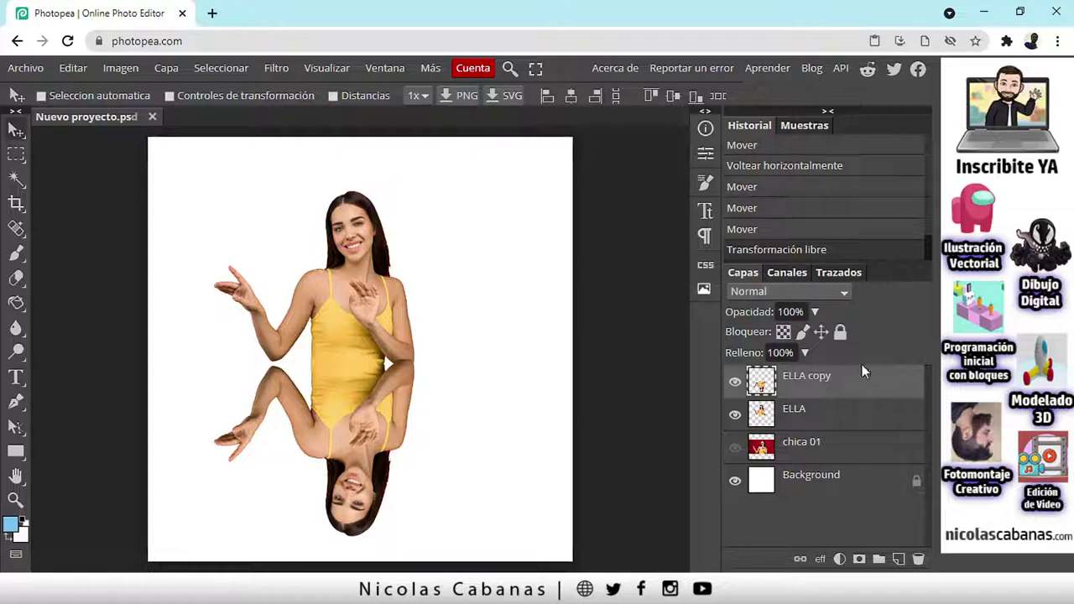
{"action": "left_click", "coordinate": [814, 312]}
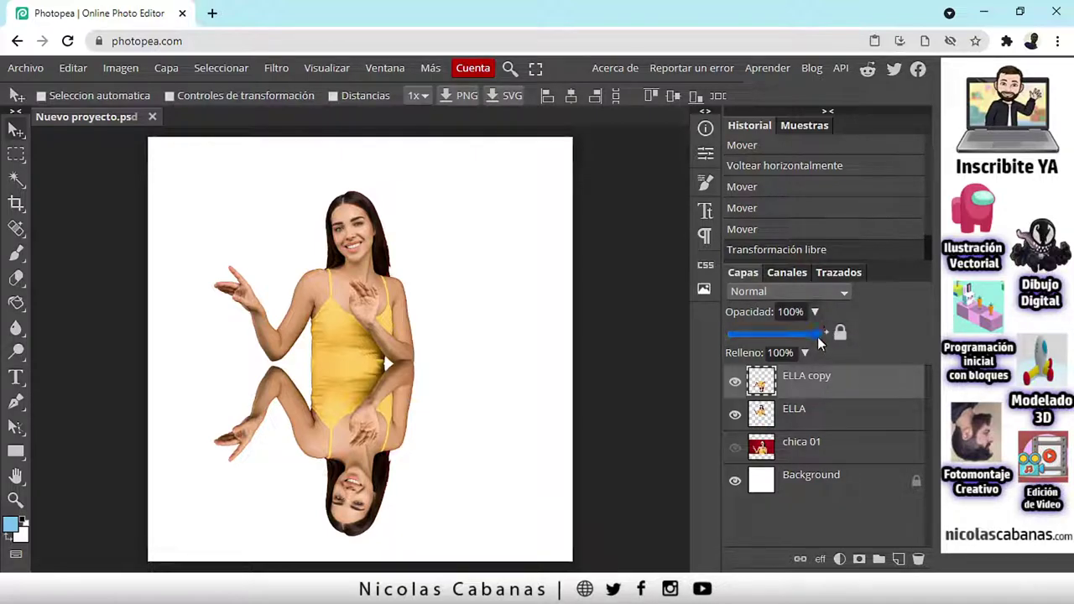
{"action": "left_click_drag", "start_coordinate": [820, 340], "coordinate": [756, 353]}
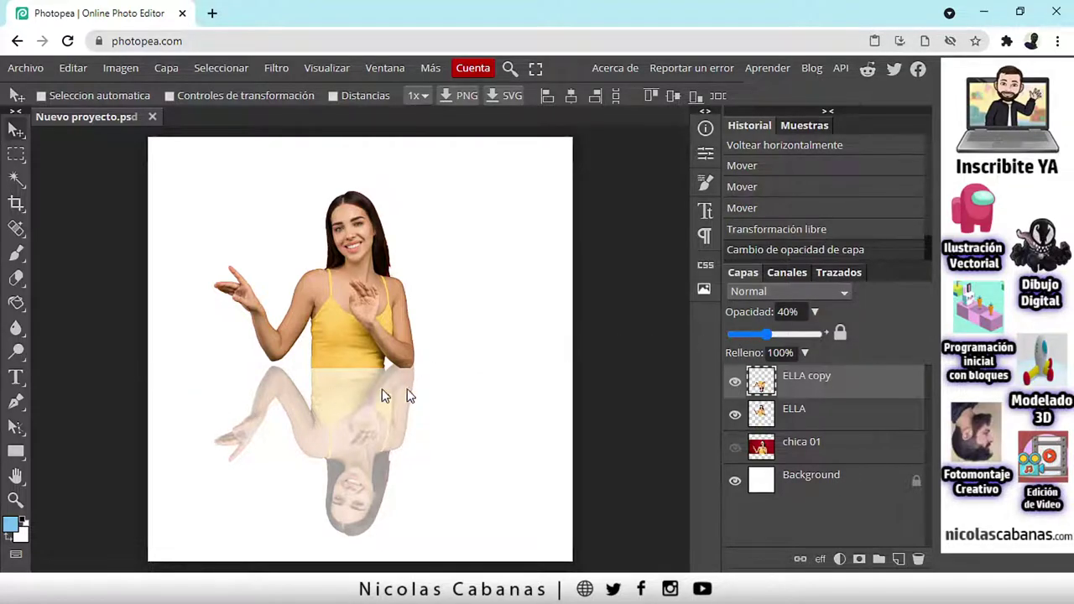
- Move the ELLA copy layer below ELLA so the reflection sits behind the upright figure at the waist
{"action": "left_click", "coordinate": [15, 499]}
{"action": "left_click_drag", "start_coordinate": [351, 373], "coordinate": [408, 367]}
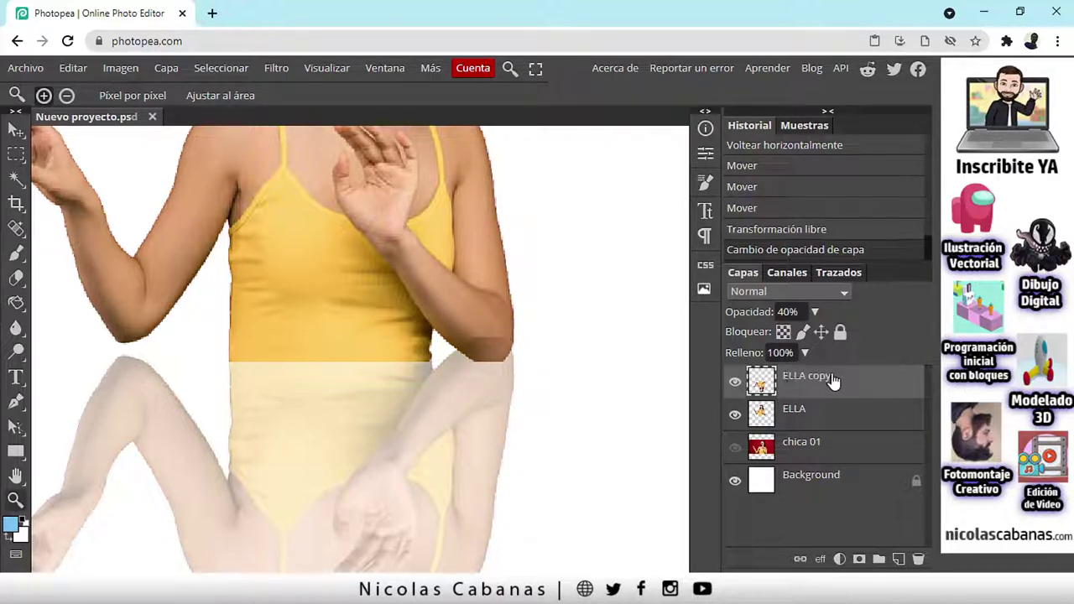
{"action": "mouse_move", "coordinate": [836, 381]}
{"action": "left_mouse_down"}
{"action": "mouse_move", "coordinate": [826, 383]}
{"action": "mouse_move", "coordinate": [836, 377]}
{"action": "left_mouse_up"}
{"action": "left_click_drag", "start_coordinate": [827, 388], "coordinate": [822, 428]}
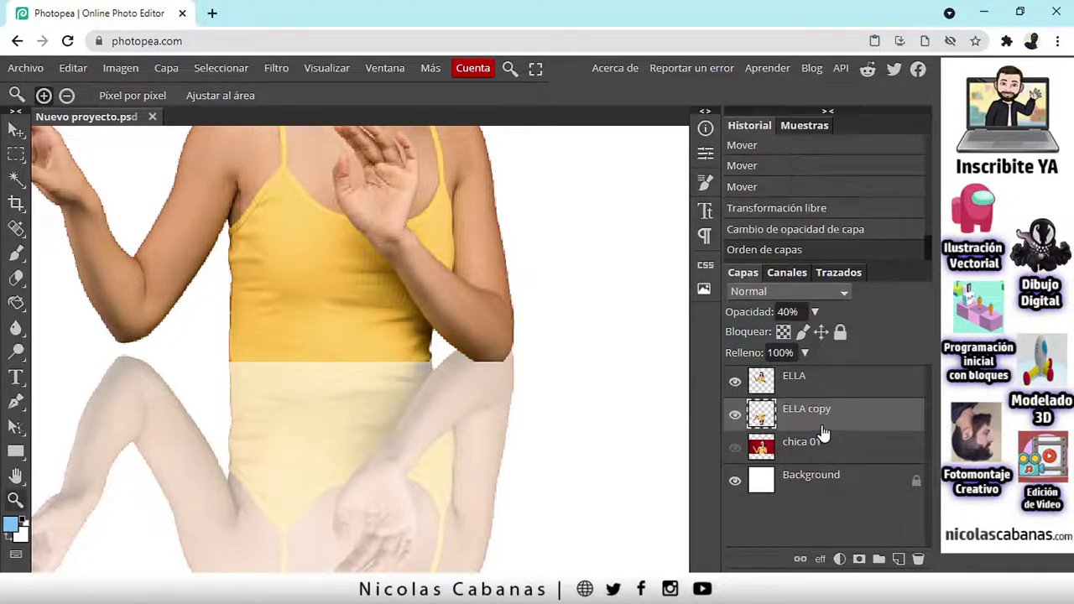
{"action": "left_click", "coordinate": [811, 384]}
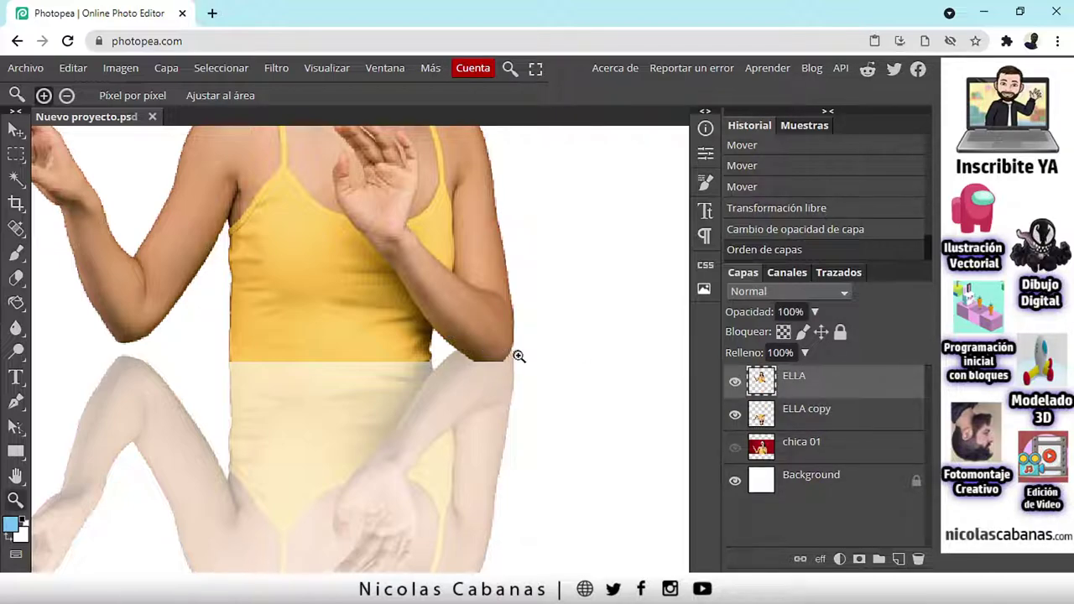
{"action": "left_click", "coordinate": [435, 418], "text": "alt"}
{"action": "scroll", "coordinate": [434, 408], "scroll_direction": "down", "scroll_amount": 2}
{"action": "scroll", "coordinate": [410, 392], "scroll_direction": "up", "scroll_amount": 2}
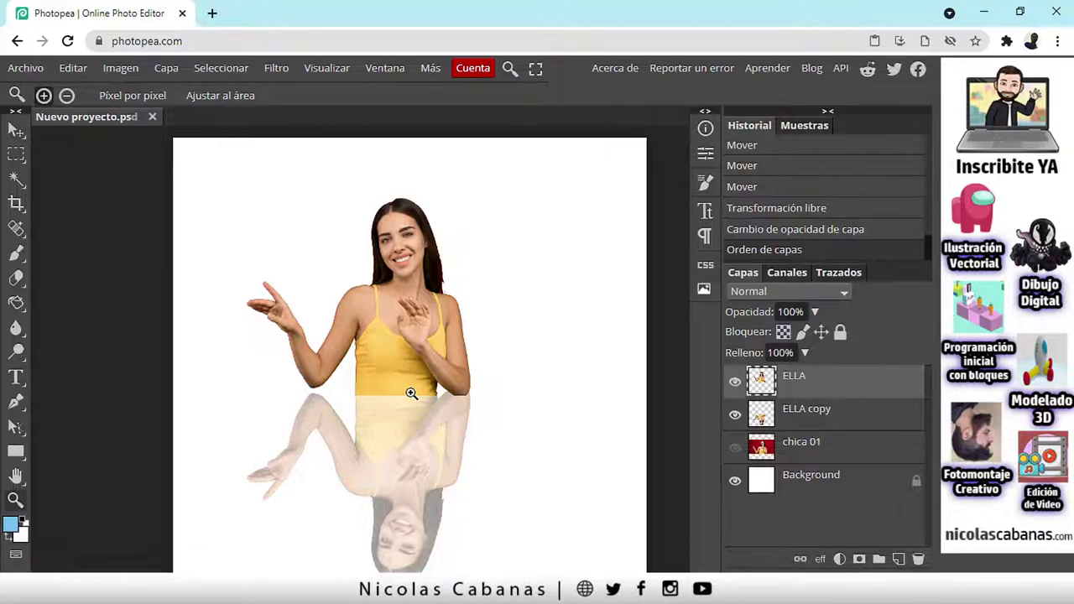
- Hide the ELLA and ELLA copy layers and show the original chica 01 photo
{"action": "left_click", "coordinate": [735, 381]}
{"action": "left_click", "coordinate": [736, 415]}
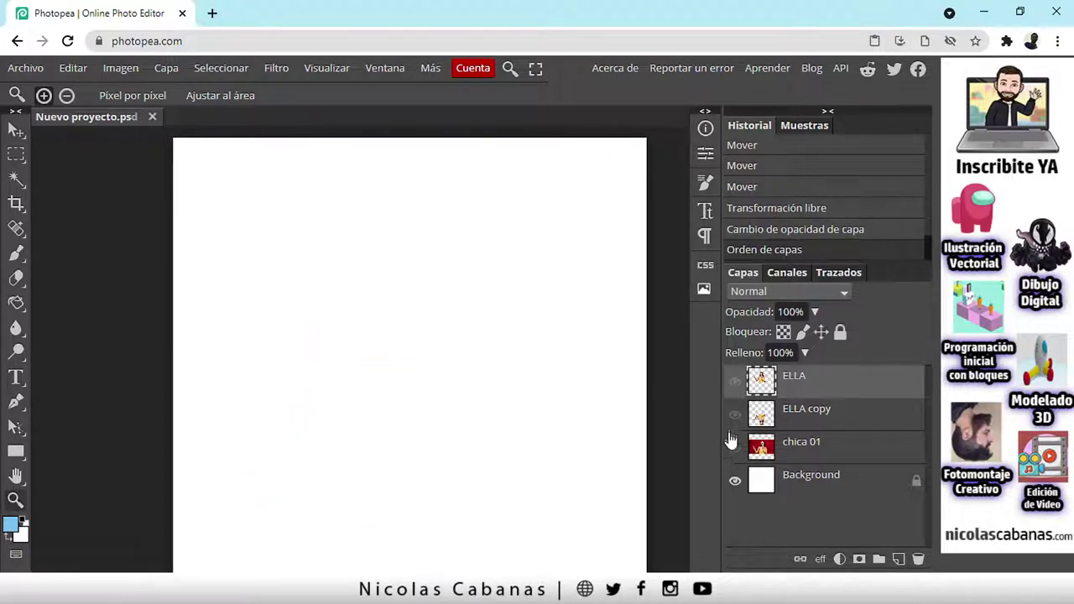
{"action": "left_click", "coordinate": [735, 447]}
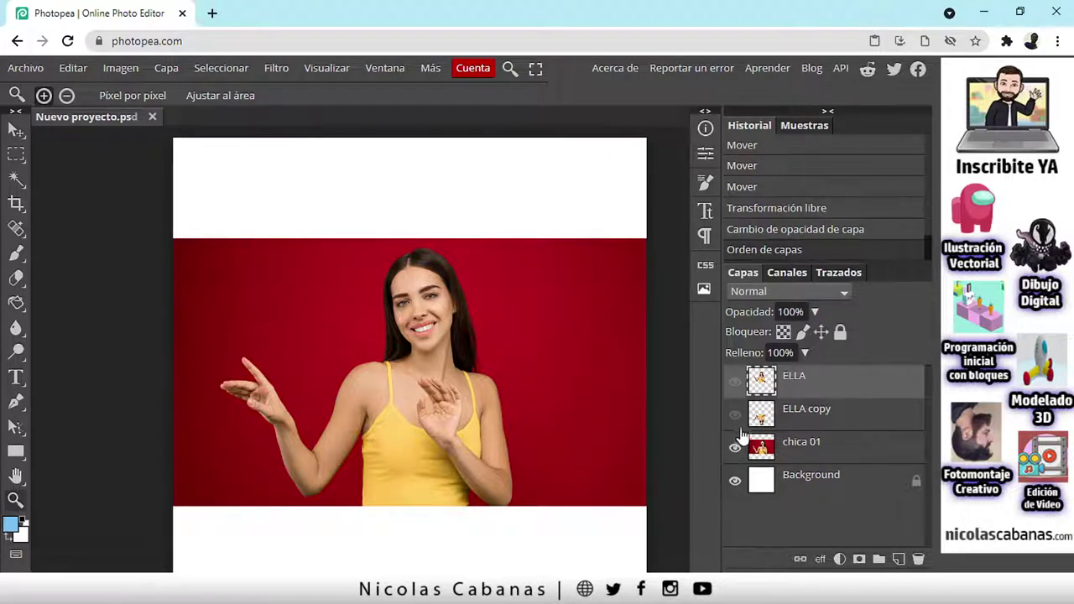
- Move the chica 01 photo slightly down on the canvas
{"action": "left_click", "coordinate": [846, 453]}
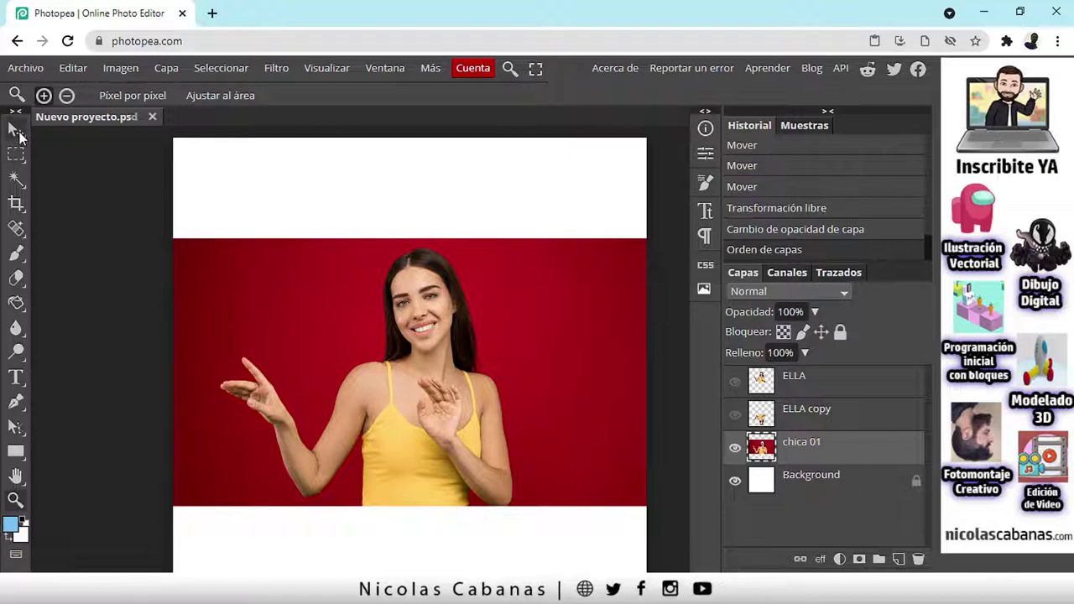
{"action": "left_click", "coordinate": [16, 130]}
{"action": "mouse_move", "coordinate": [366, 420]}
{"action": "left_mouse_down"}
{"action": "mouse_move", "coordinate": [450, 425]}
{"action": "mouse_move", "coordinate": [357, 416]}
{"action": "mouse_move", "coordinate": [366, 425]}
{"action": "left_mouse_up"}
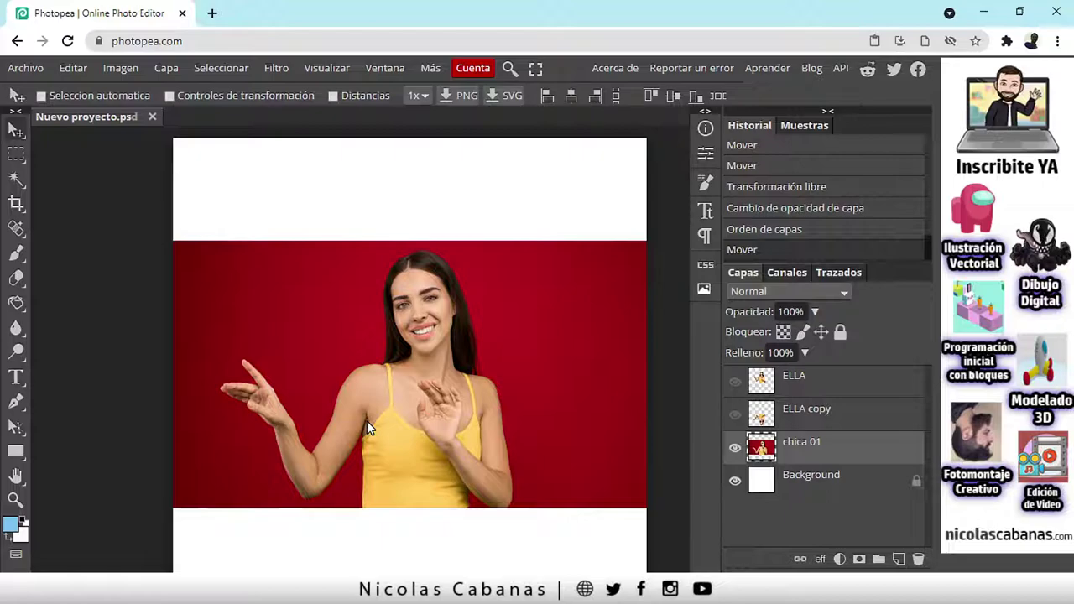
{"action": "left_click_drag", "start_coordinate": [367, 422], "coordinate": [390, 425]}
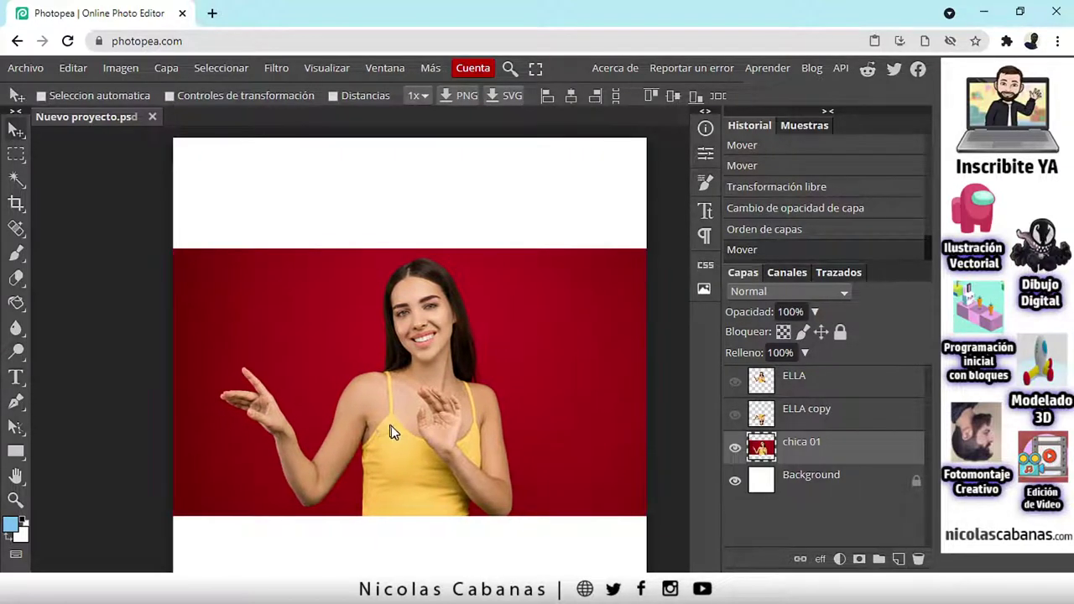
{"action": "scroll", "coordinate": [390, 425], "scroll_direction": "down", "scroll_amount": 2}
{"action": "scroll", "coordinate": [378, 432], "scroll_direction": "up", "scroll_amount": 1}
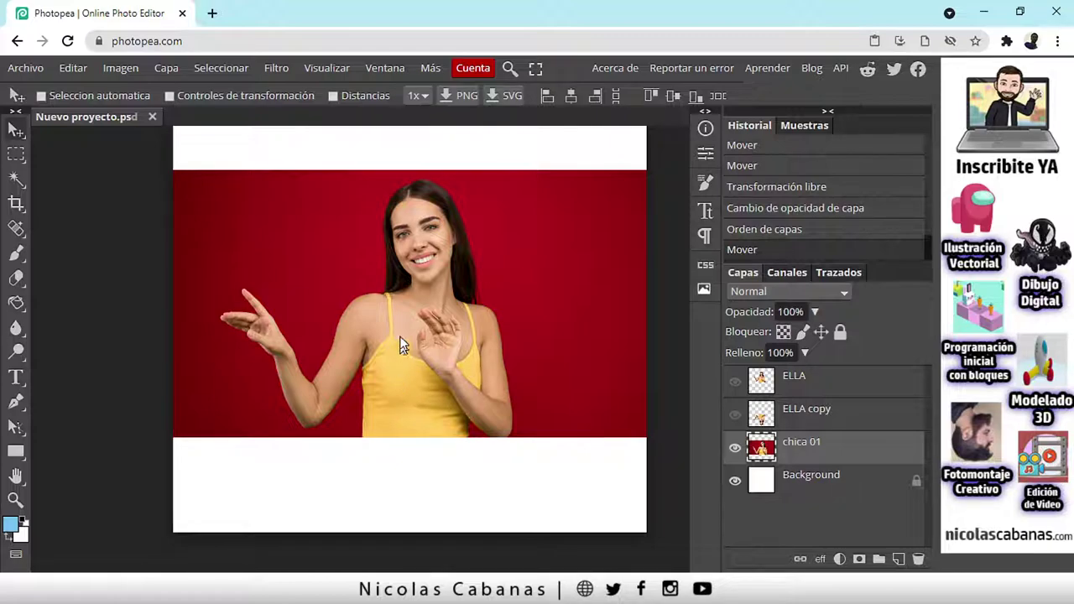
- Delete the ELLA copy and ELLA layers, keeping only chica 01 and the Background
{"action": "left_click", "coordinate": [814, 420]}
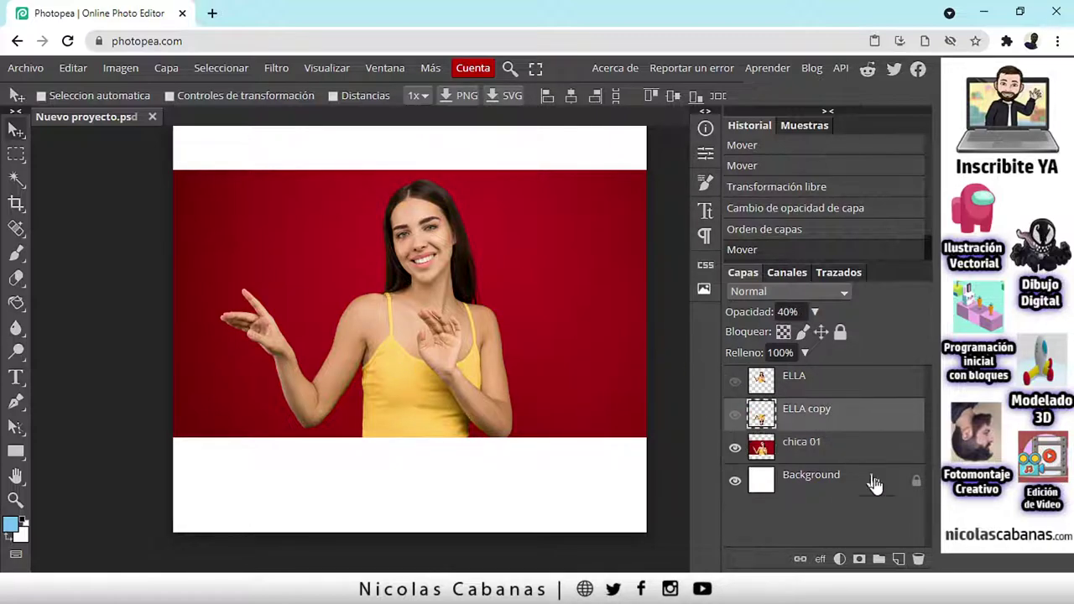
{"action": "left_click", "coordinate": [919, 559]}
{"action": "left_click", "coordinate": [868, 392]}
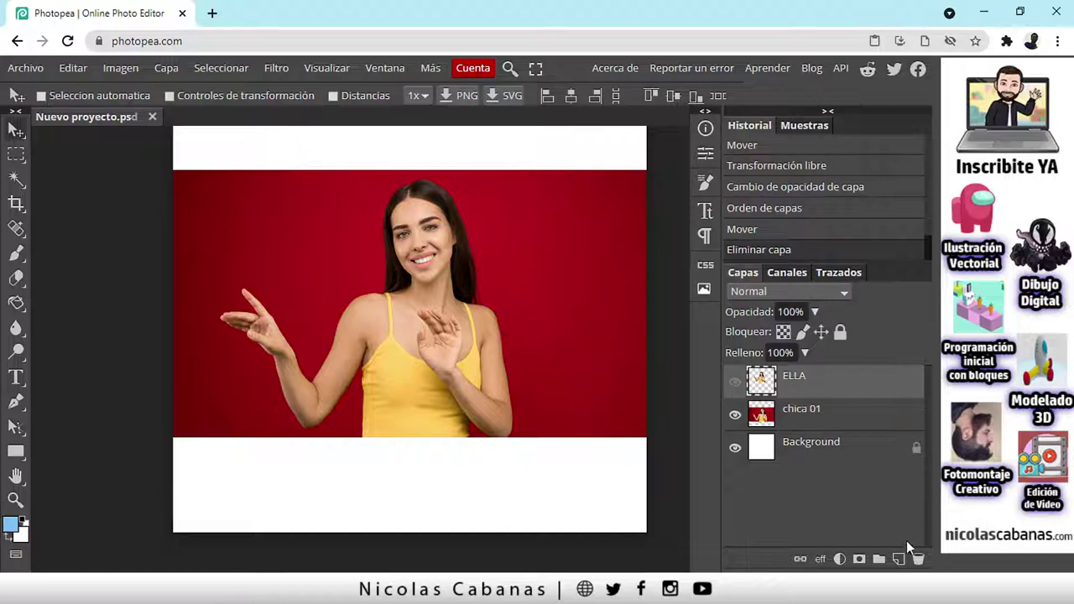
{"action": "left_click", "coordinate": [918, 559]}
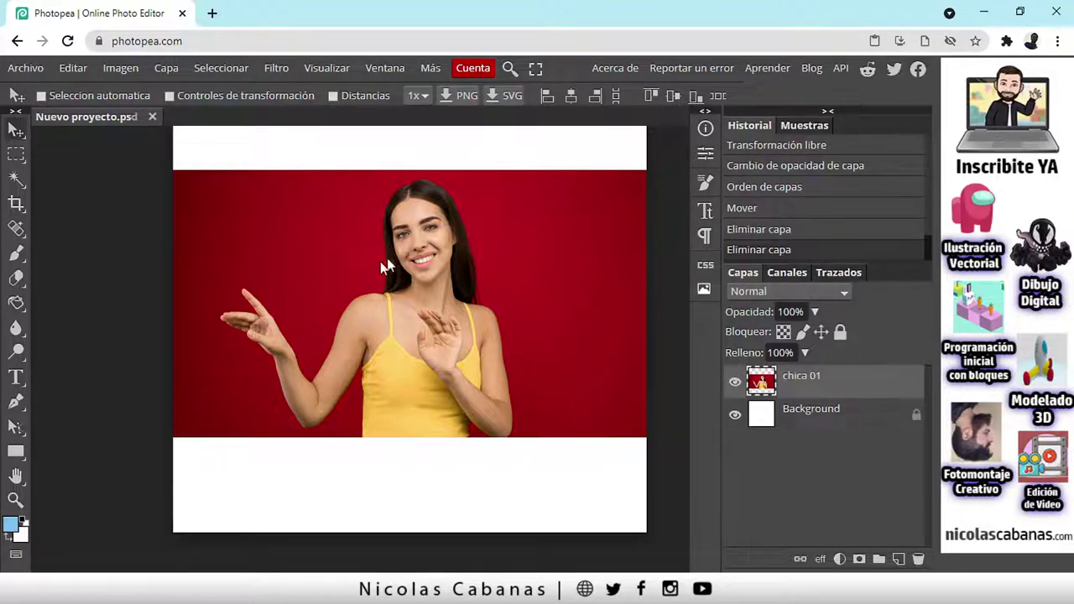
- Select the entire red background around the woman on chica 01 with the Magic Wand, including the gap beside her raised forearm
{"action": "left_click", "coordinate": [17, 180]}
{"action": "left_click", "coordinate": [237, 405]}
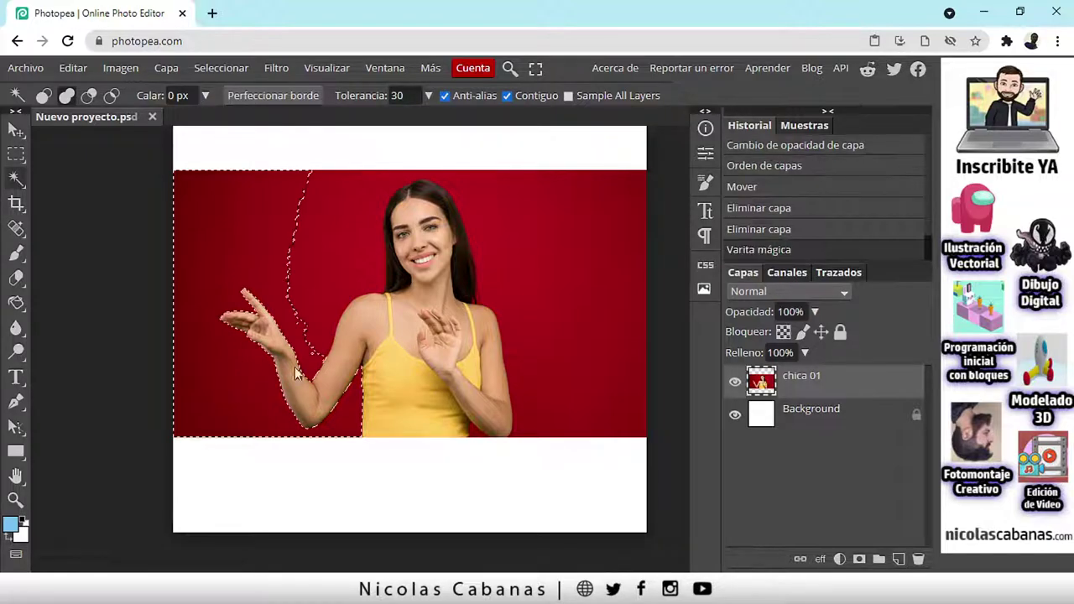
{"action": "left_click", "coordinate": [336, 260]}
{"action": "left_click", "coordinate": [635, 418]}
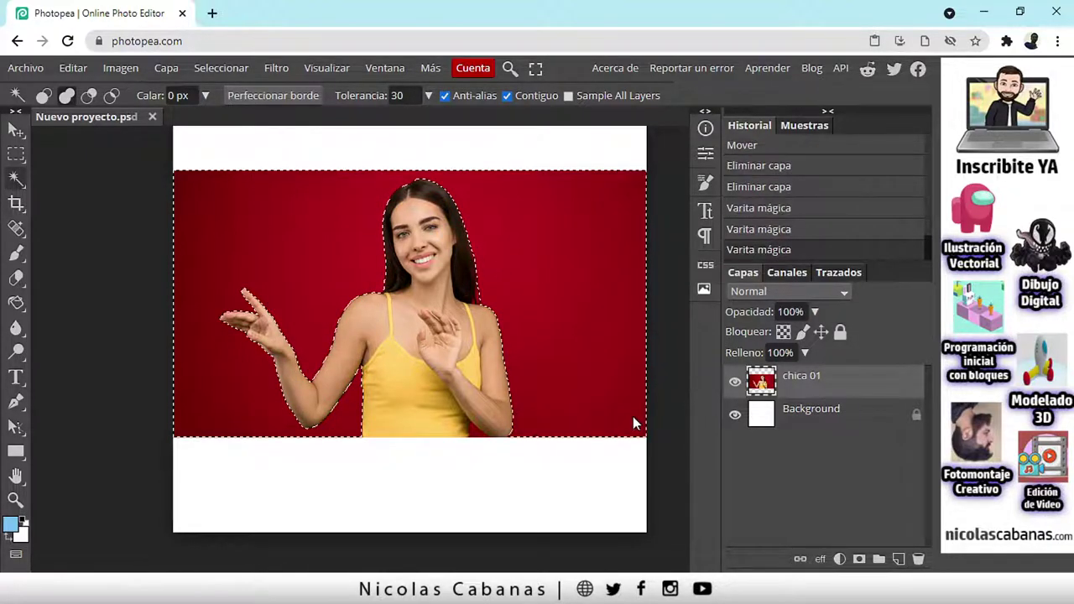
{"action": "left_click", "coordinate": [475, 437]}
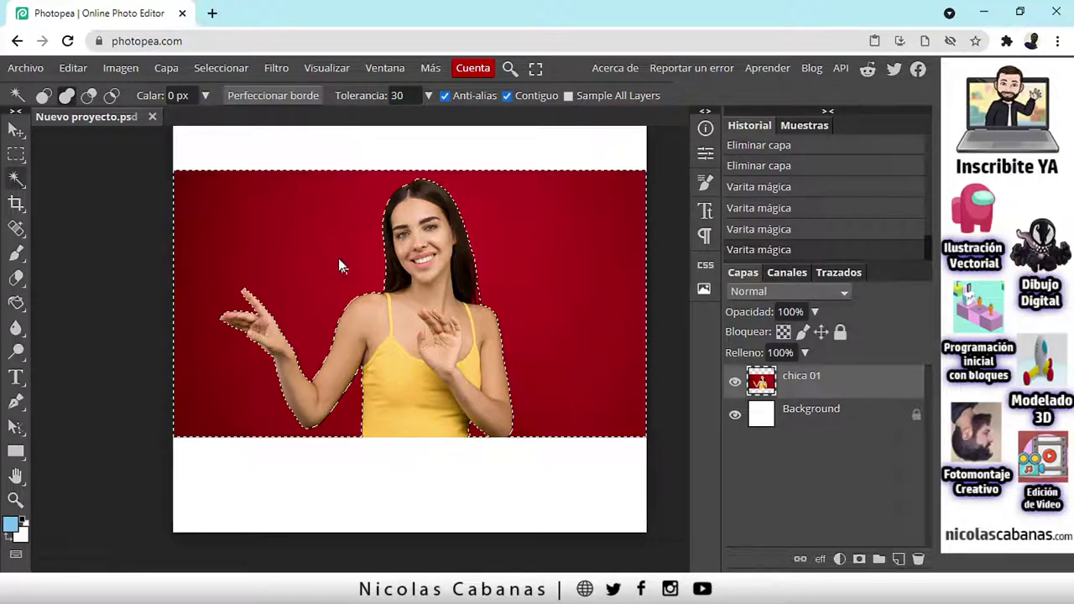
- Invert the background selection on chica 01 and copy the woman
{"action": "left_click", "coordinate": [238, 68]}
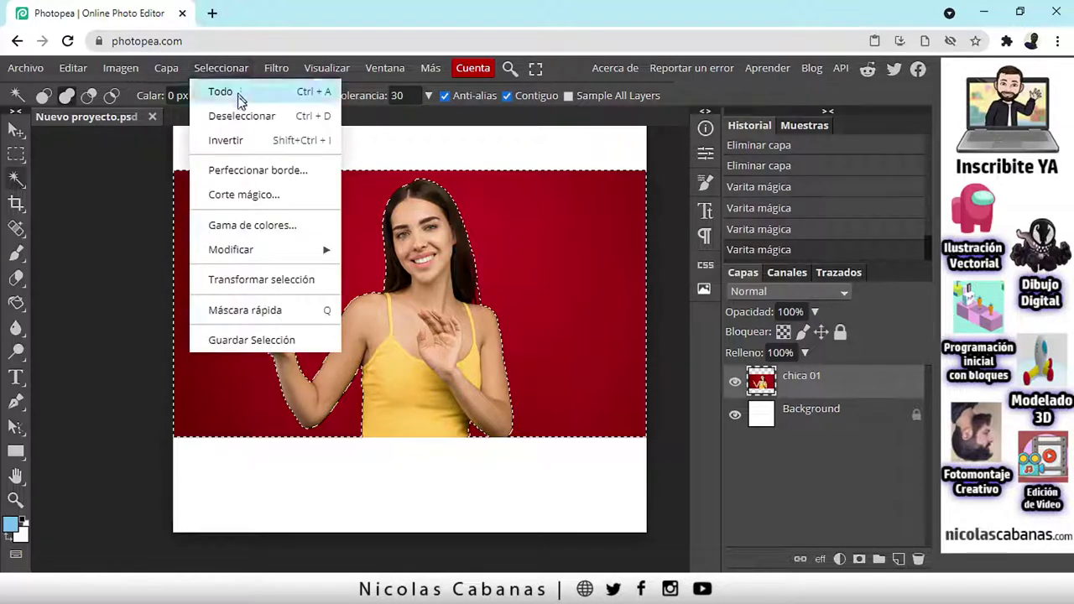
{"action": "left_click", "coordinate": [243, 141]}
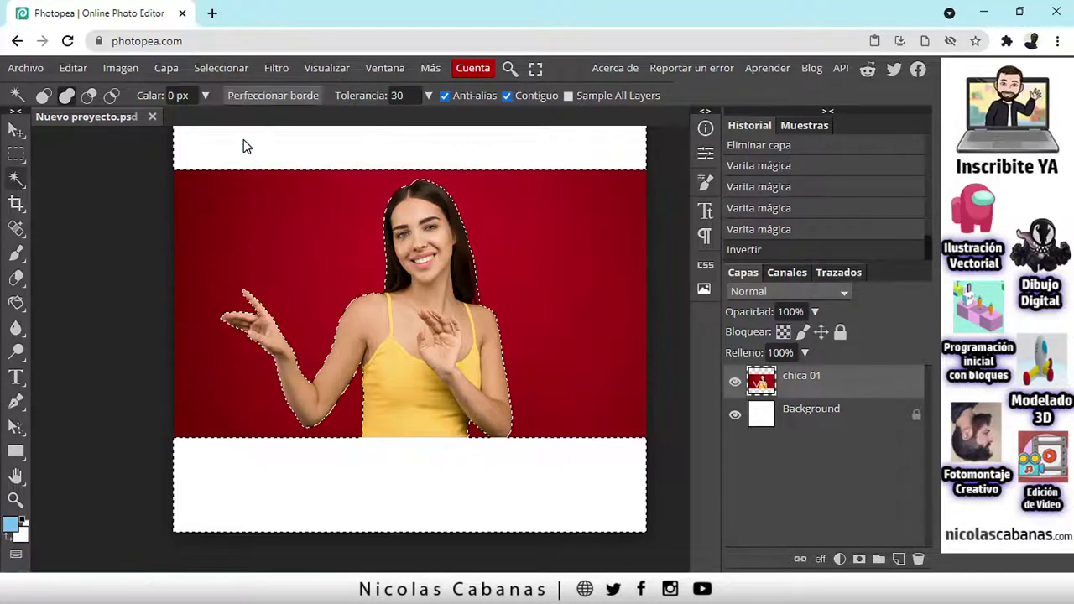
{"action": "left_click", "coordinate": [79, 69]}
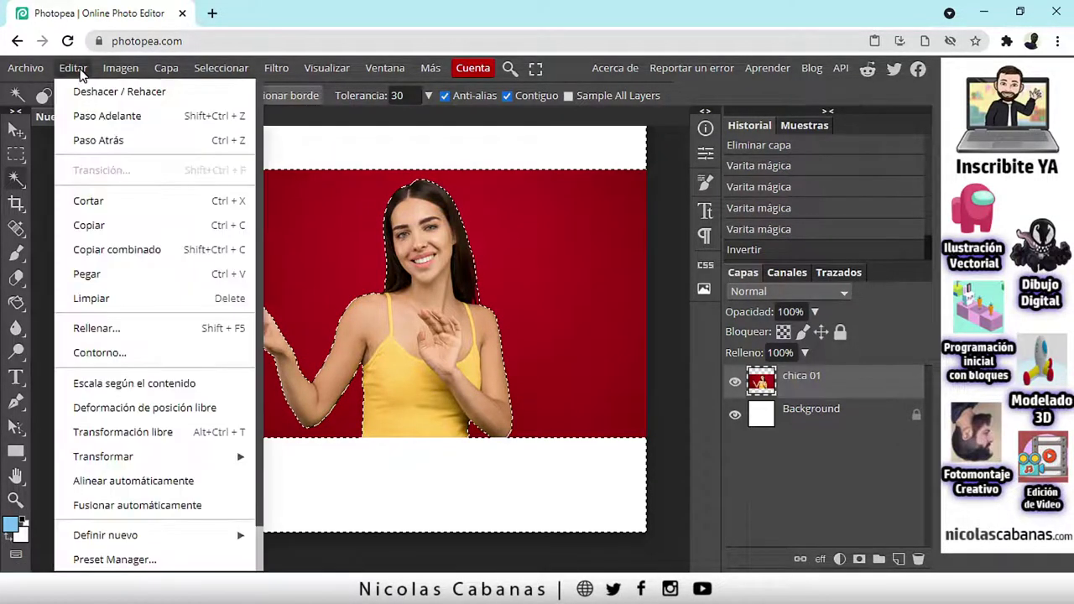
{"action": "left_click", "coordinate": [108, 226]}
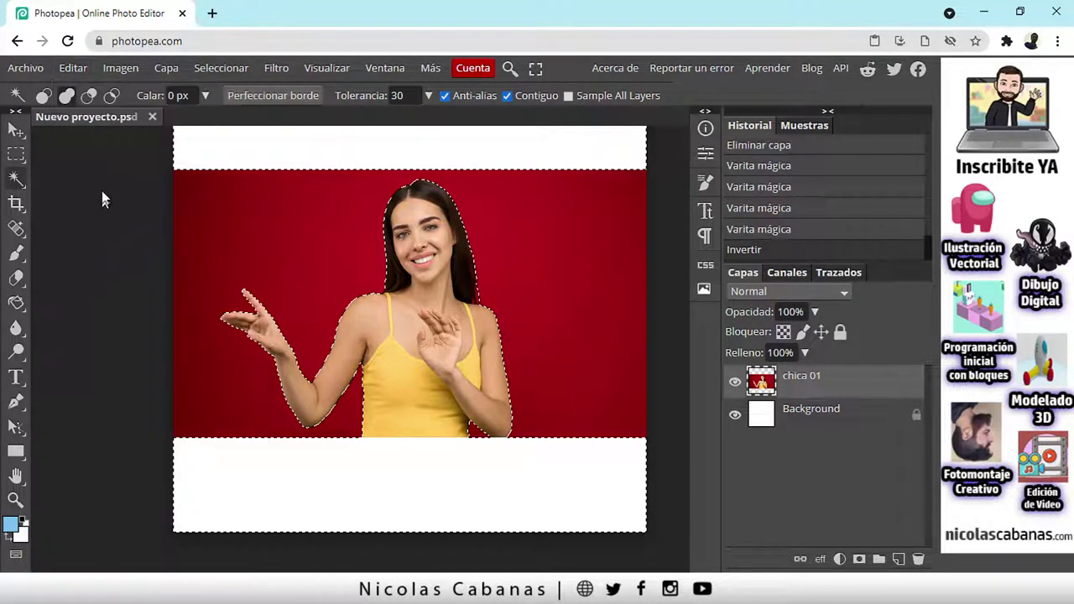
- Paste the copied woman as a new layer and move the cutout horizontally to the right of the original figure
{"action": "left_click", "coordinate": [77, 71]}
{"action": "left_click", "coordinate": [118, 279]}
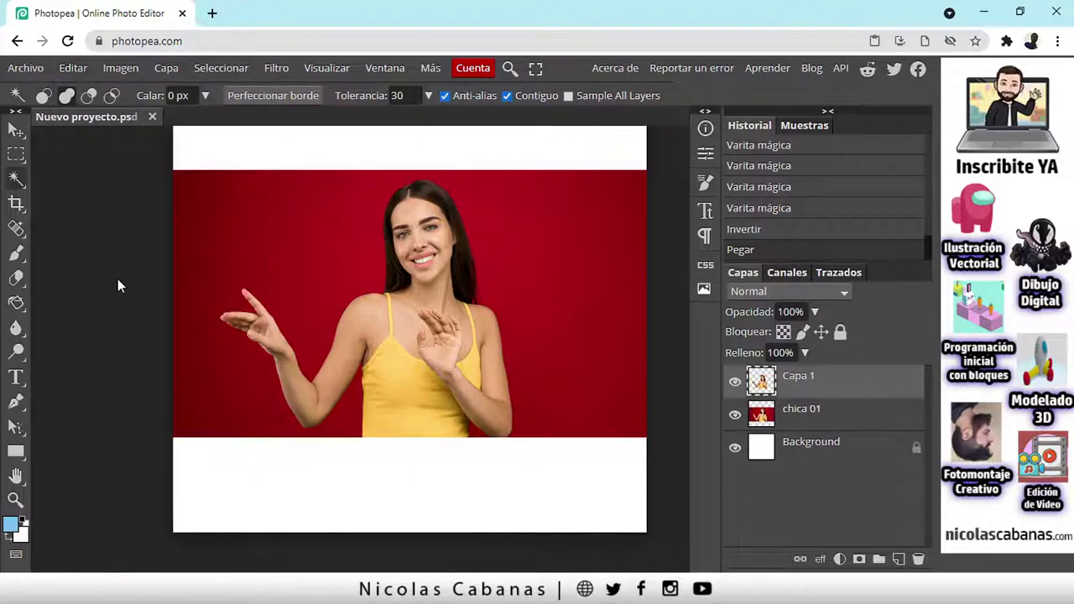
{"action": "left_click", "coordinate": [16, 129]}
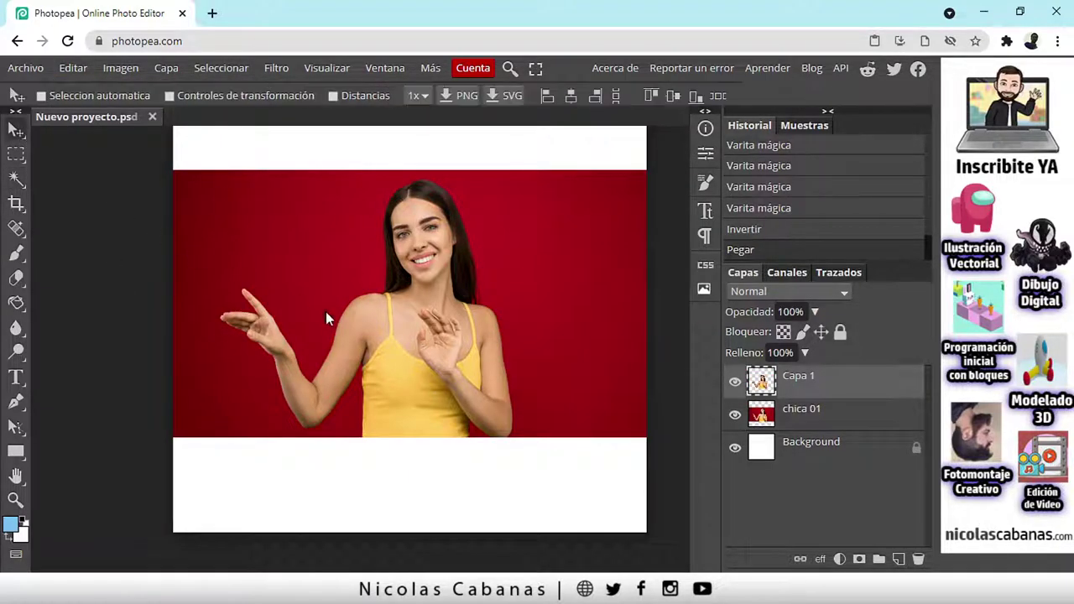
{"action": "left_click_drag", "start_coordinate": [388, 347], "coordinate": [511, 349]}
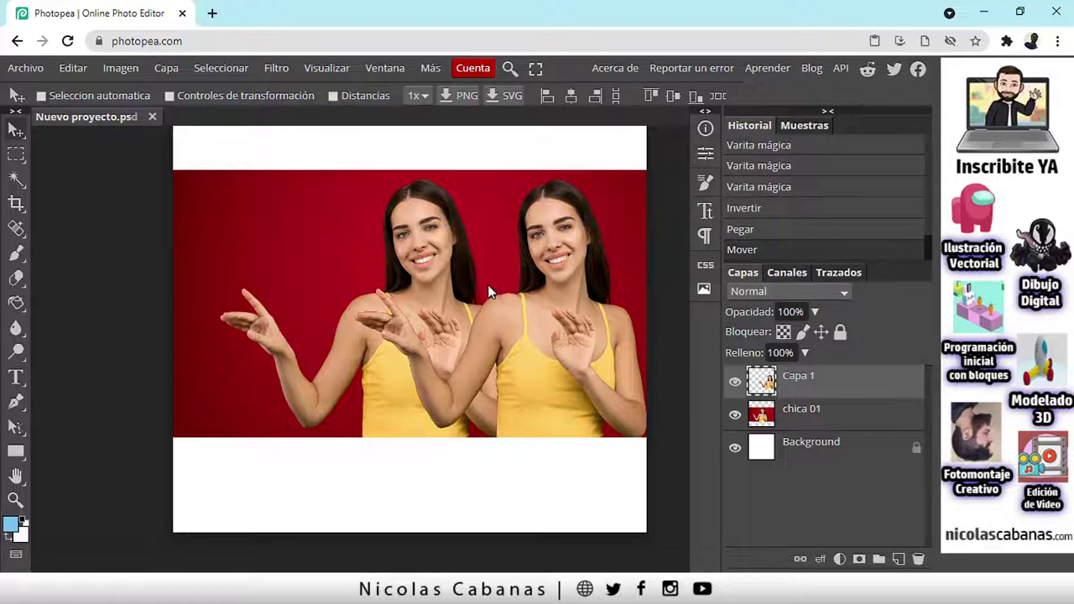
- Examine the pasted cutout's hair and shoulder edges up close against white by temporarily hiding chica 01
{"action": "left_click", "coordinate": [15, 499]}
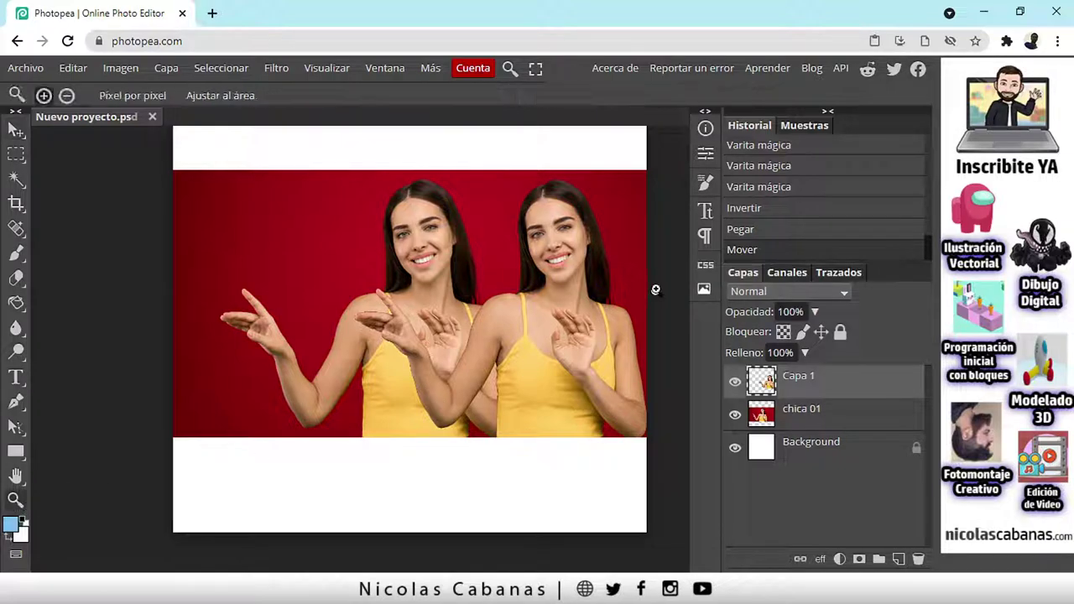
{"action": "left_click_drag", "start_coordinate": [621, 235], "coordinate": [680, 243]}
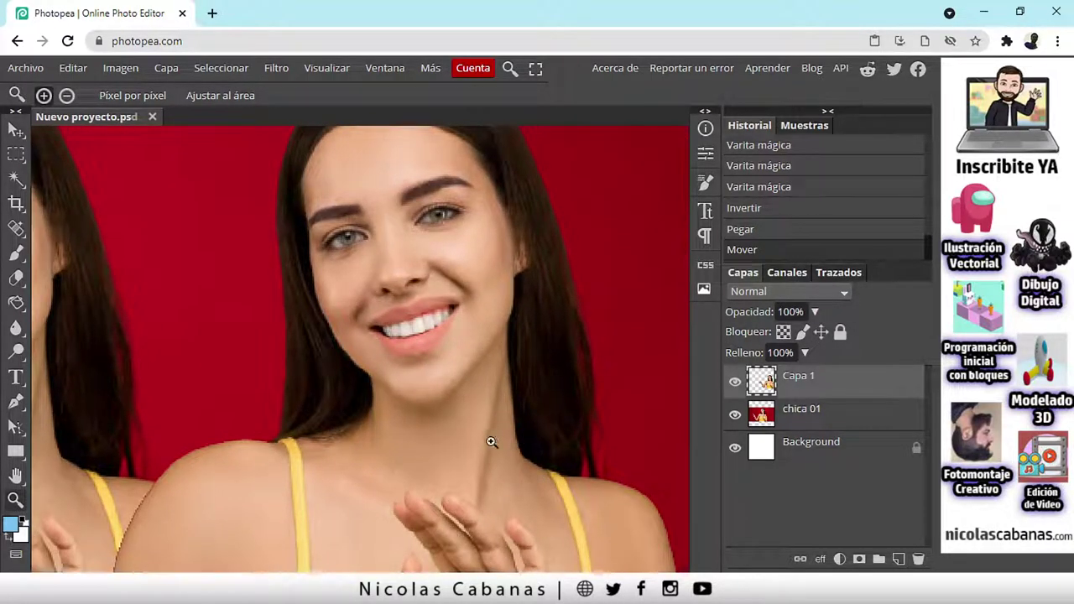
{"action": "left_click", "coordinate": [735, 415]}
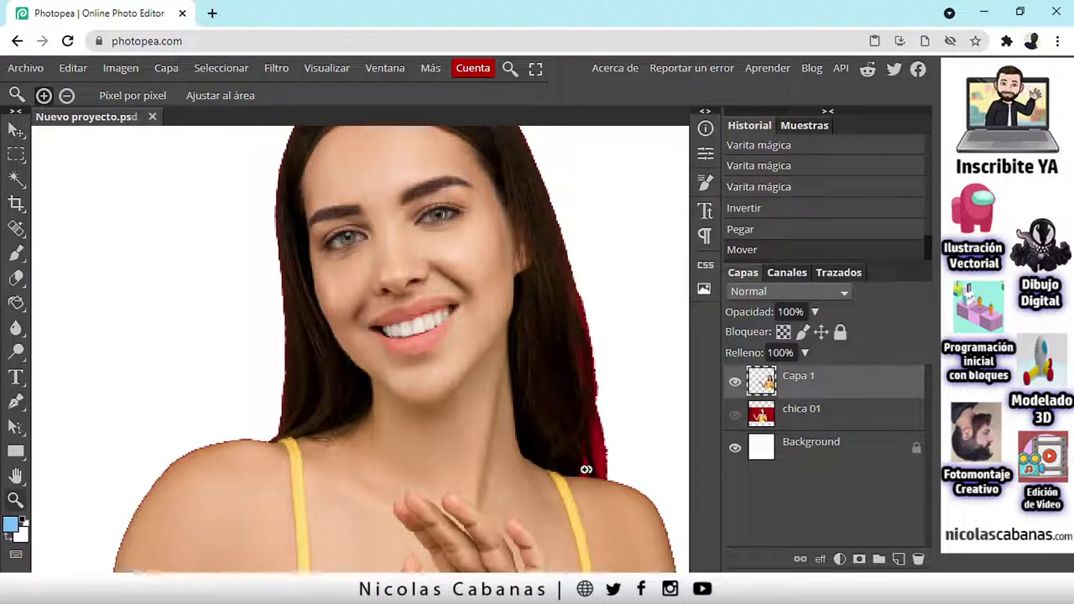
{"action": "left_click", "coordinate": [736, 417]}
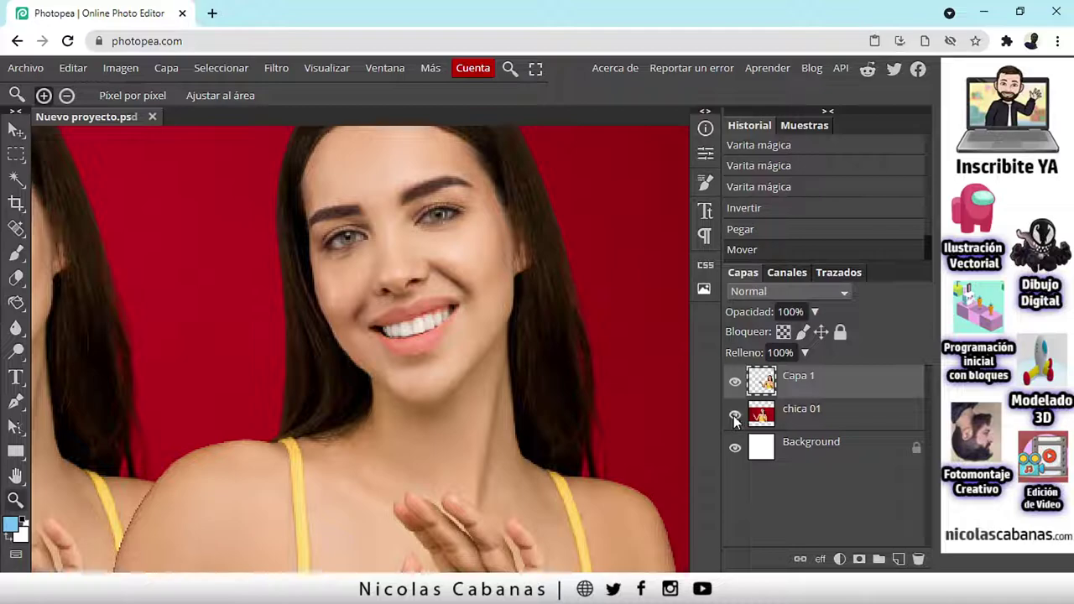
{"action": "scroll", "coordinate": [362, 357], "scroll_direction": "down", "scroll_amount": 4}
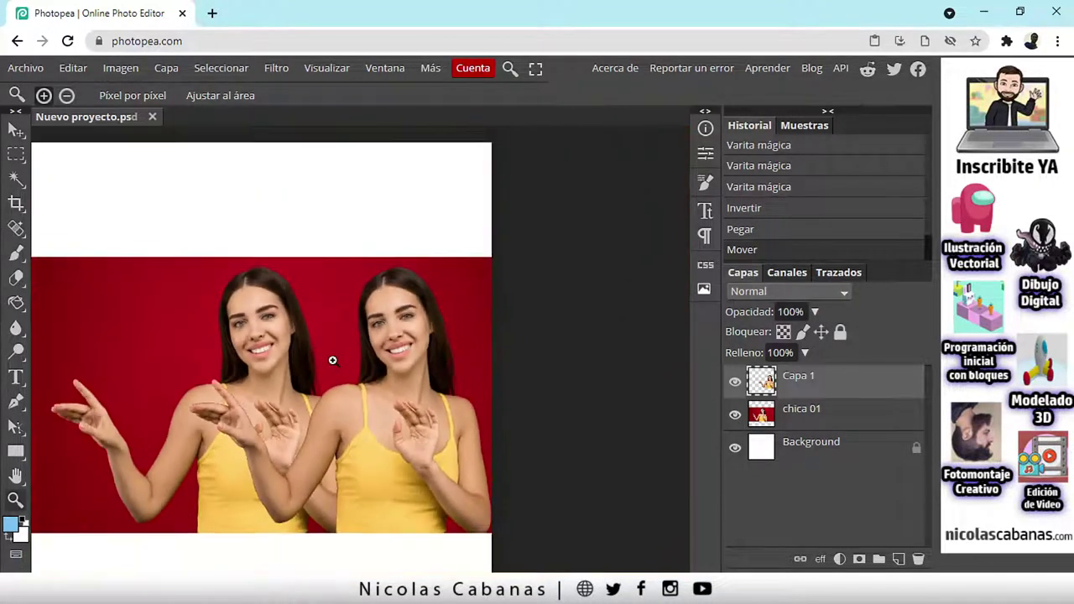
{"action": "scroll", "coordinate": [332, 360], "scroll_direction": "down", "scroll_amount": 1}
{"action": "scroll", "coordinate": [319, 360], "scroll_direction": "up", "scroll_amount": 1}
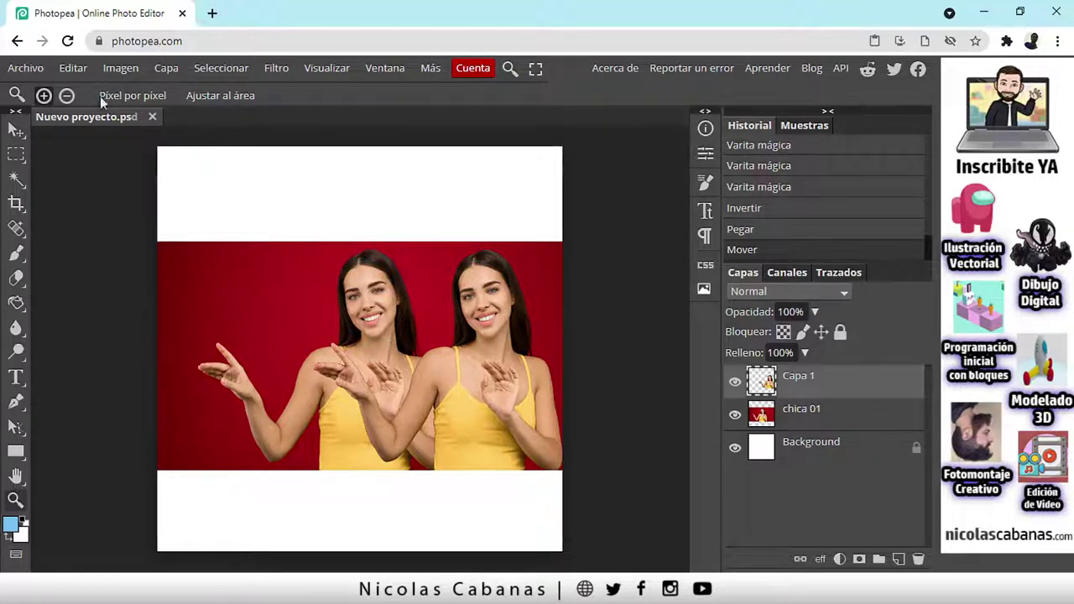
- Place chica 03.jpg as a new layer and shift it down to about Y 597 px
{"action": "left_click", "coordinate": [37, 72]}
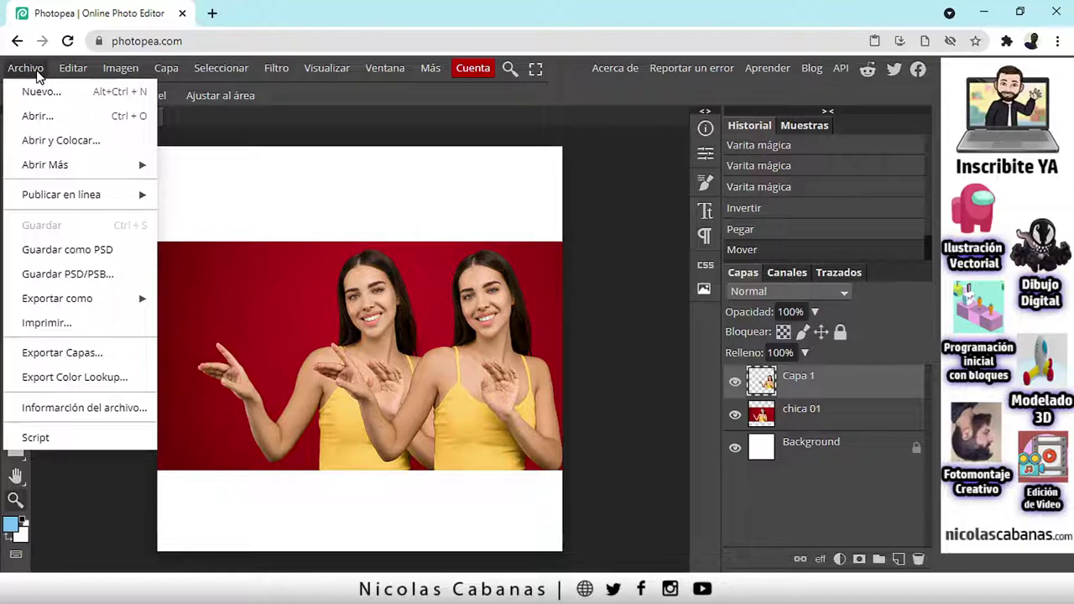
{"action": "left_click", "coordinate": [43, 140]}
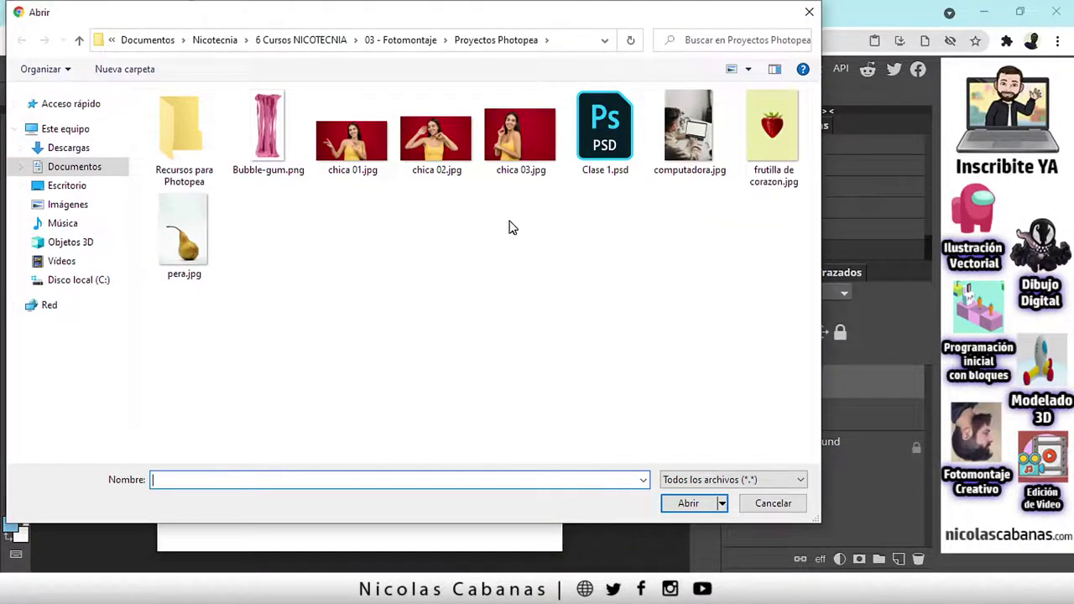
{"action": "left_click", "coordinate": [531, 163]}
{"action": "left_click", "coordinate": [688, 504]}
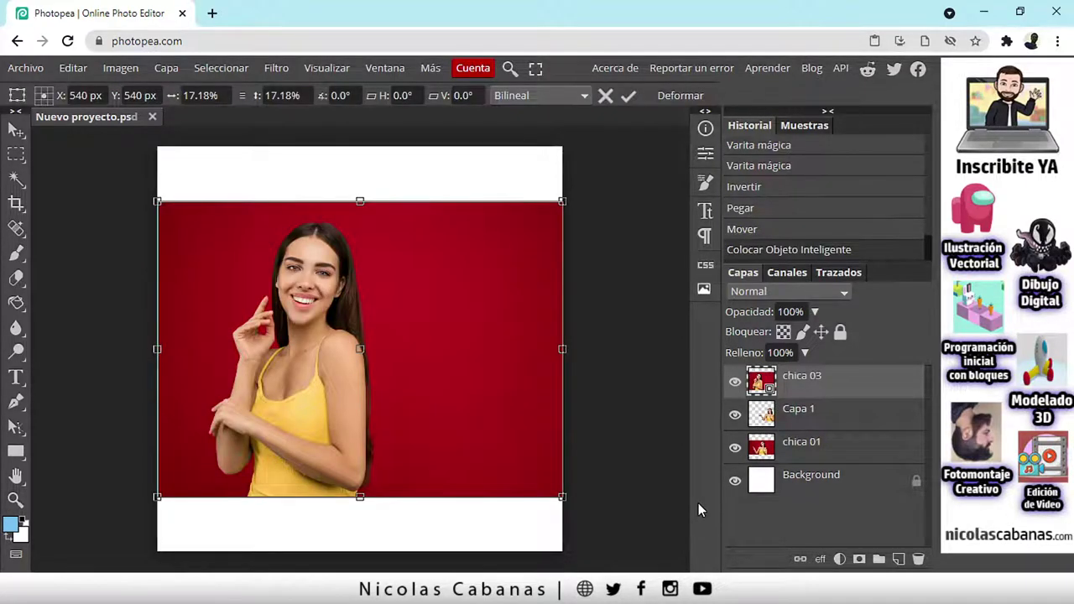
{"action": "left_click_drag", "start_coordinate": [473, 331], "coordinate": [474, 359]}
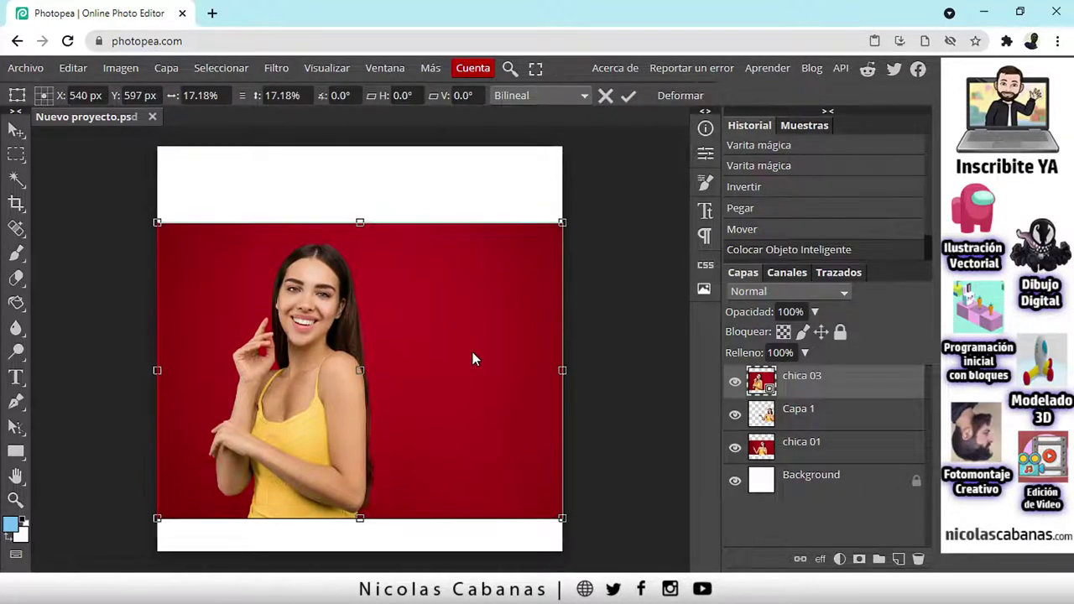
- Lower chica 03's opacity to 42% and scale it to about 13.98%, aligning its lower edge with the chica 01 photo
{"action": "left_click", "coordinate": [815, 313]}
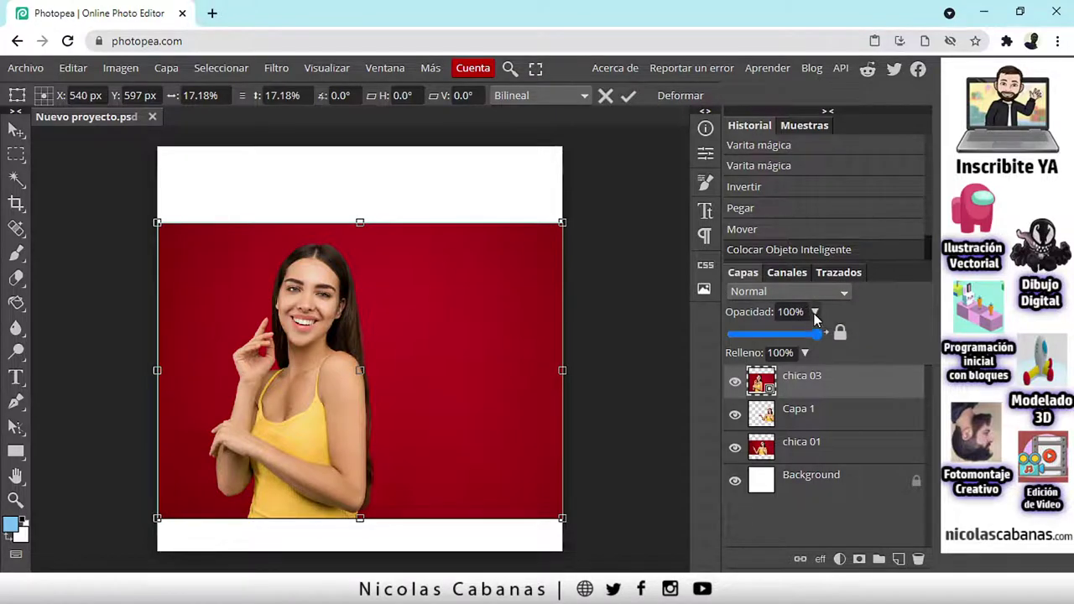
{"action": "left_click", "coordinate": [768, 334]}
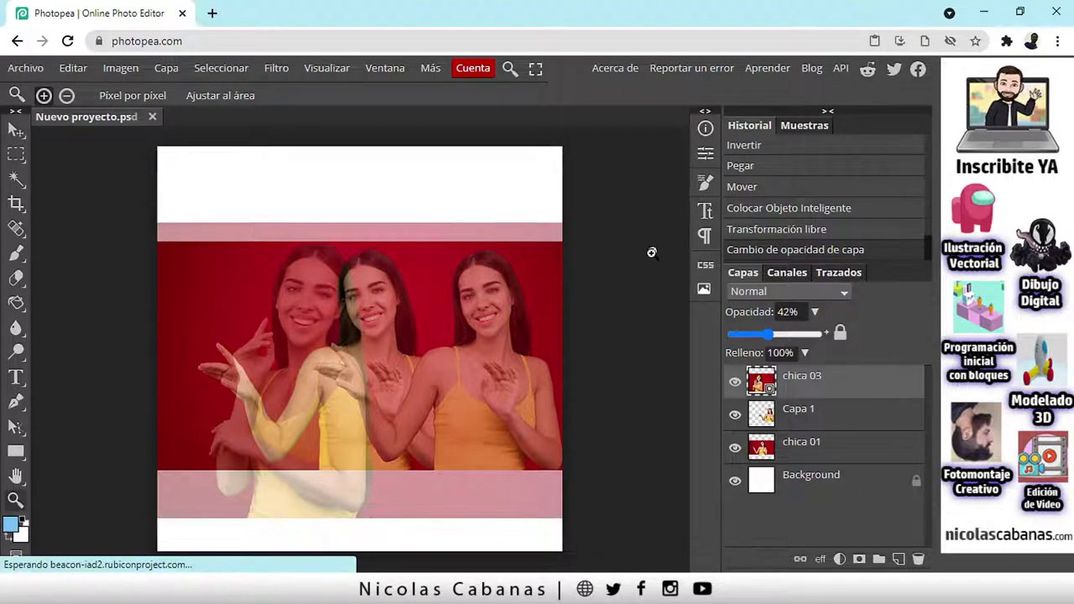
{"action": "left_click", "coordinate": [16, 130]}
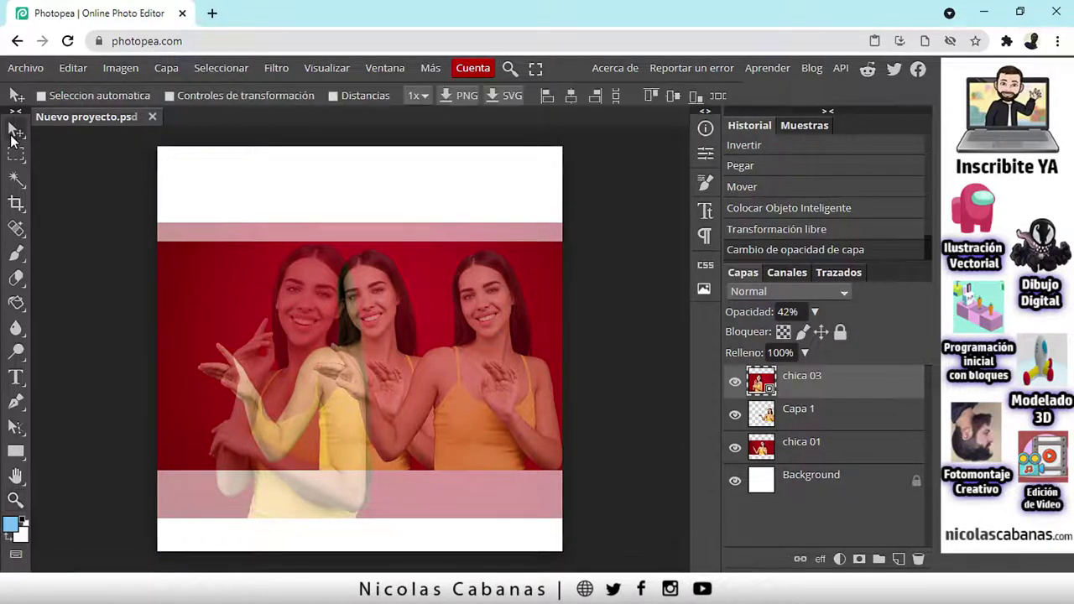
{"action": "left_click", "coordinate": [169, 98]}
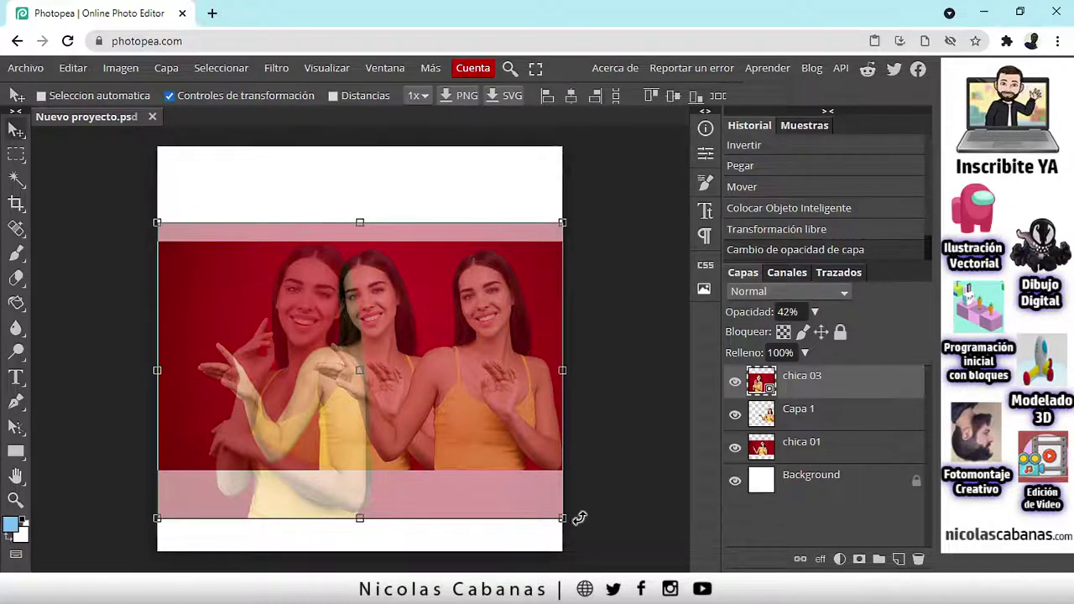
{"action": "left_click_drag", "start_coordinate": [562, 518], "coordinate": [500, 472]}
{"action": "mouse_move", "coordinate": [157, 222]}
{"action": "left_mouse_down"}
{"action": "mouse_move", "coordinate": [184, 240]}
{"action": "mouse_move", "coordinate": [169, 232]}
{"action": "left_mouse_up"}
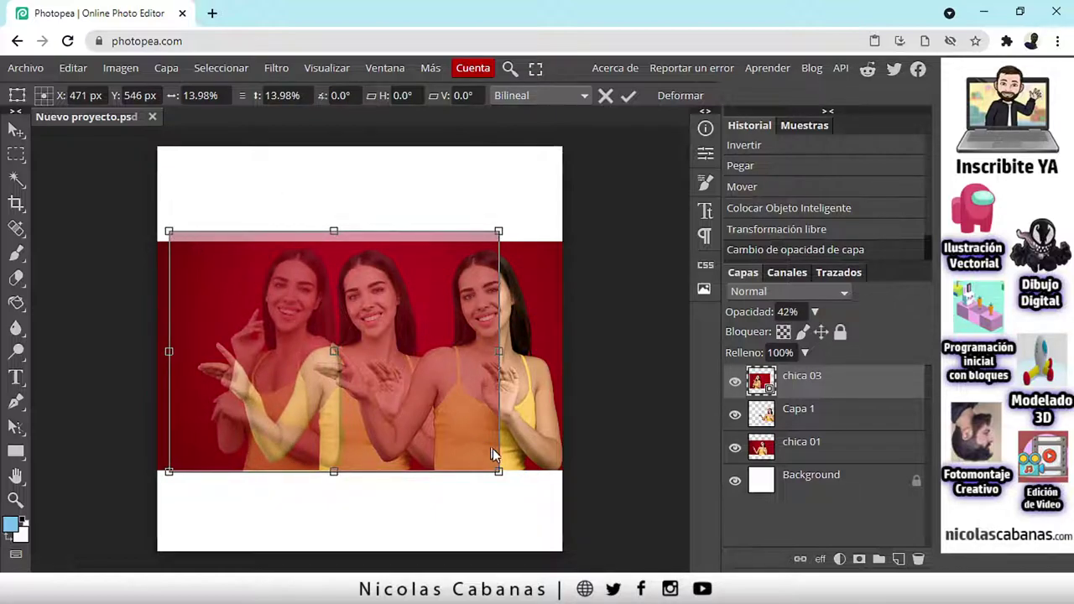
- Scale the chica 03 image to 14.78% and move it left so its woman stands beside the other two
{"action": "left_click_drag", "start_coordinate": [500, 472], "coordinate": [517, 486]}
{"action": "left_click_drag", "start_coordinate": [474, 452], "coordinate": [433, 451]}
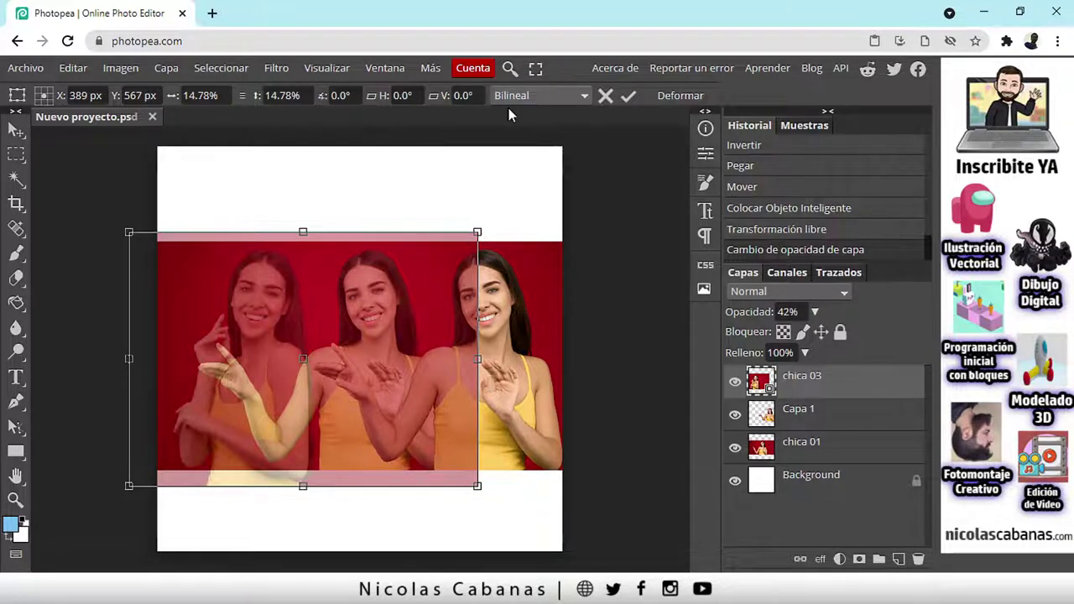
{"action": "left_click", "coordinate": [626, 99]}
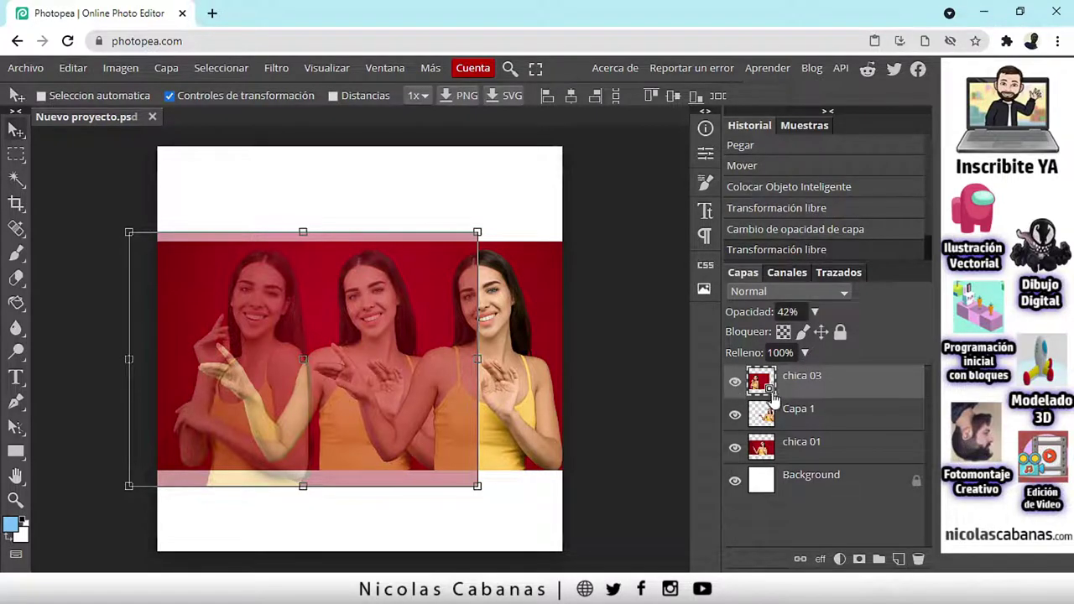
- Set the chica 03 layer's opacity to 100% and rasterize the layer
{"action": "left_click", "coordinate": [814, 313]}
{"action": "left_click_drag", "start_coordinate": [770, 331], "coordinate": [884, 336]}
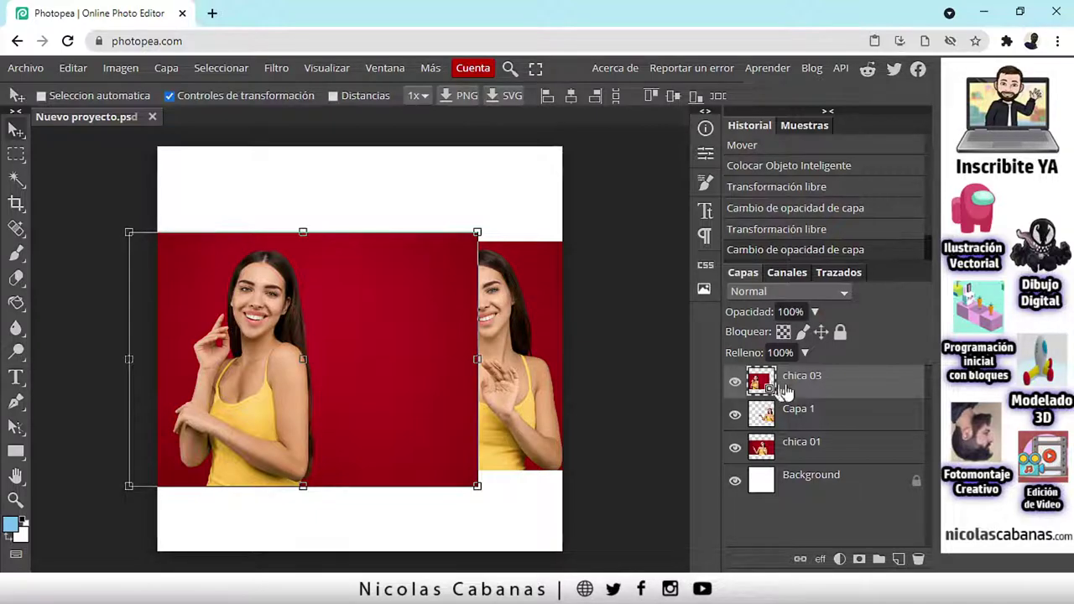
{"action": "right_click", "coordinate": [853, 384]}
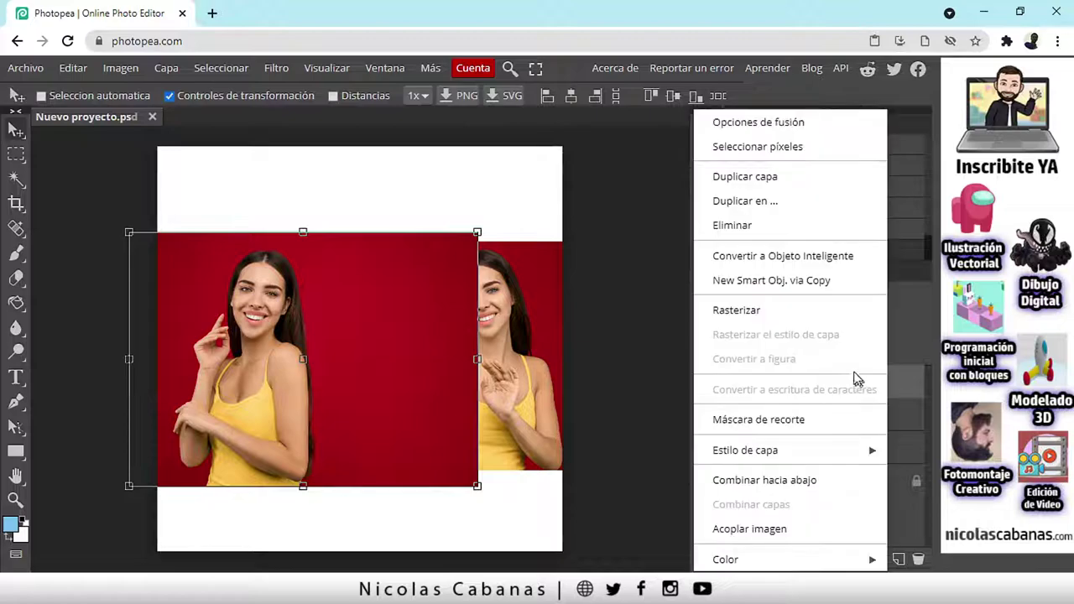
{"action": "left_click", "coordinate": [737, 311]}
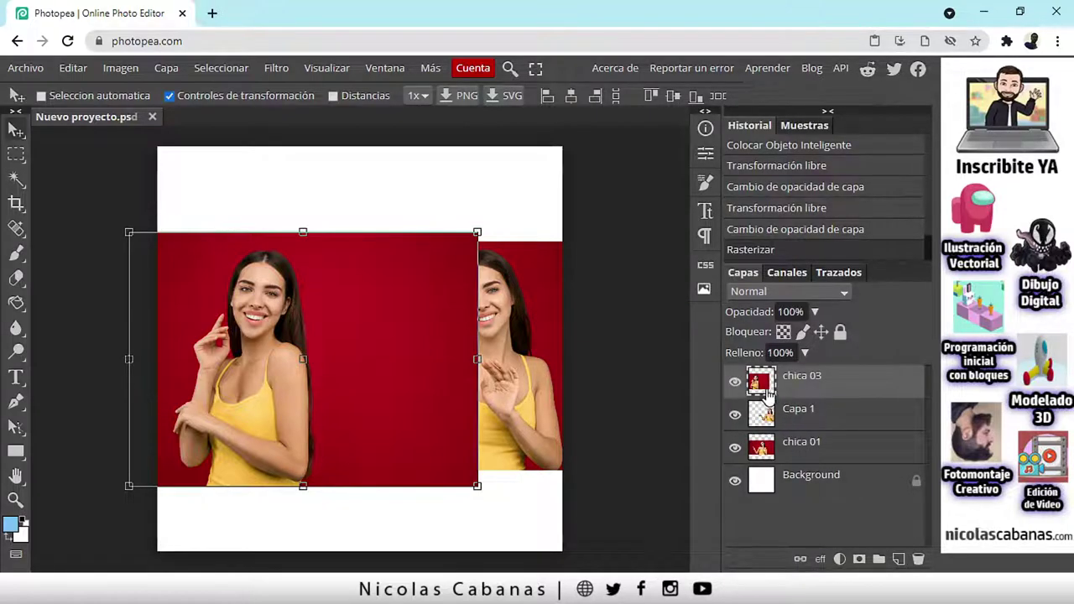
- Select the red background of chica 03 with the Magic Wand, including the lower-left corner and the gaps around the raised hand
{"action": "left_click", "coordinate": [17, 178]}
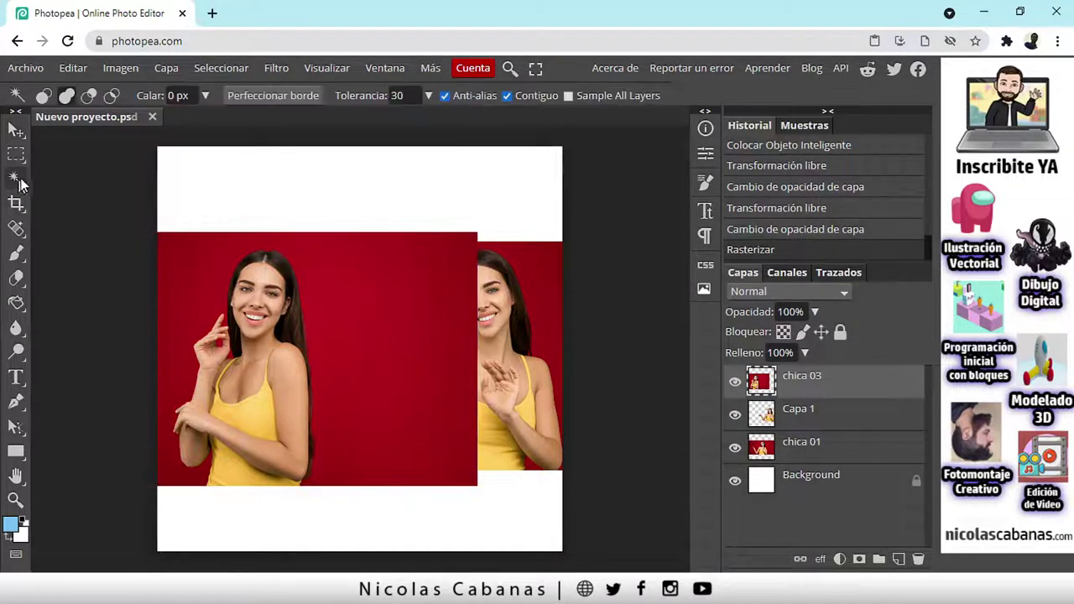
{"action": "left_click", "coordinate": [423, 456]}
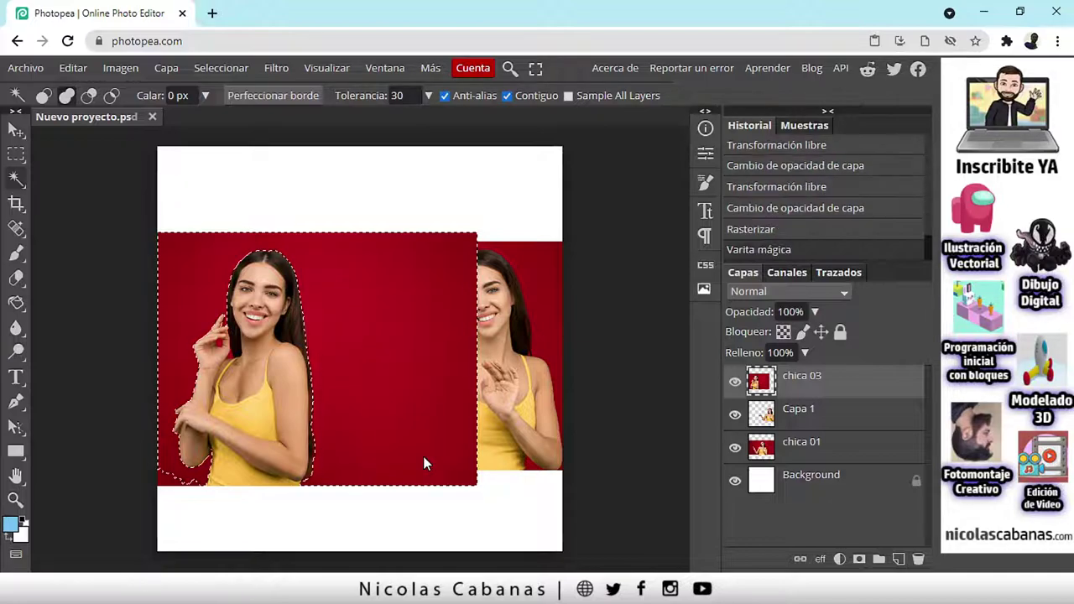
{"action": "left_click", "coordinate": [165, 483], "text": "shift"}
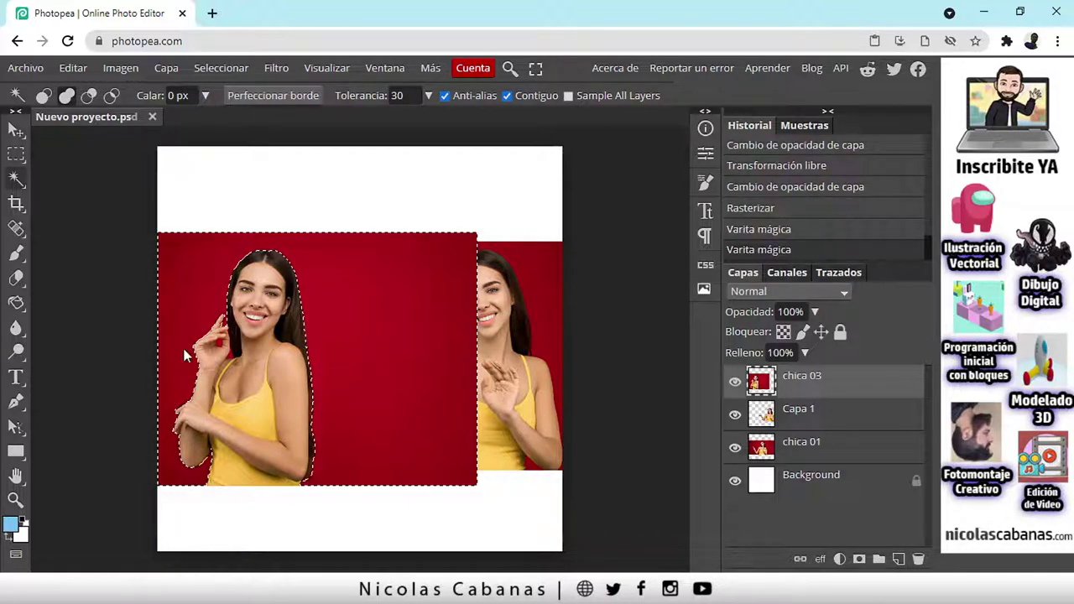
{"action": "scroll", "coordinate": [185, 336], "scroll_direction": "up", "scroll_amount": 5}
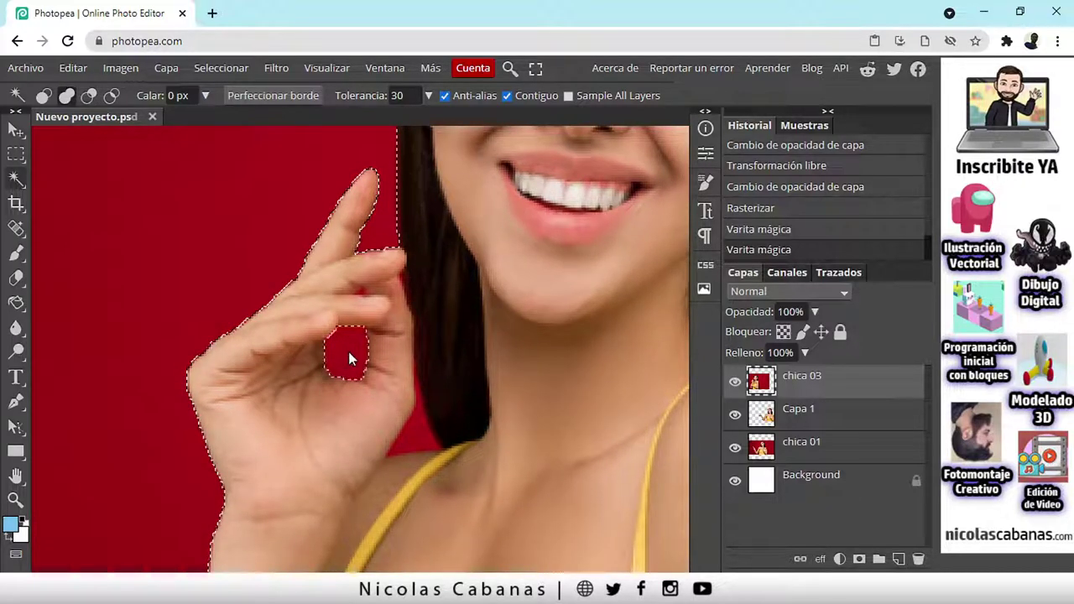
{"action": "left_click", "coordinate": [413, 430], "text": "shift"}
{"action": "scroll", "coordinate": [425, 346], "scroll_direction": "down", "scroll_amount": 3}
{"action": "scroll", "coordinate": [463, 444], "scroll_direction": "up", "scroll_amount": 6}
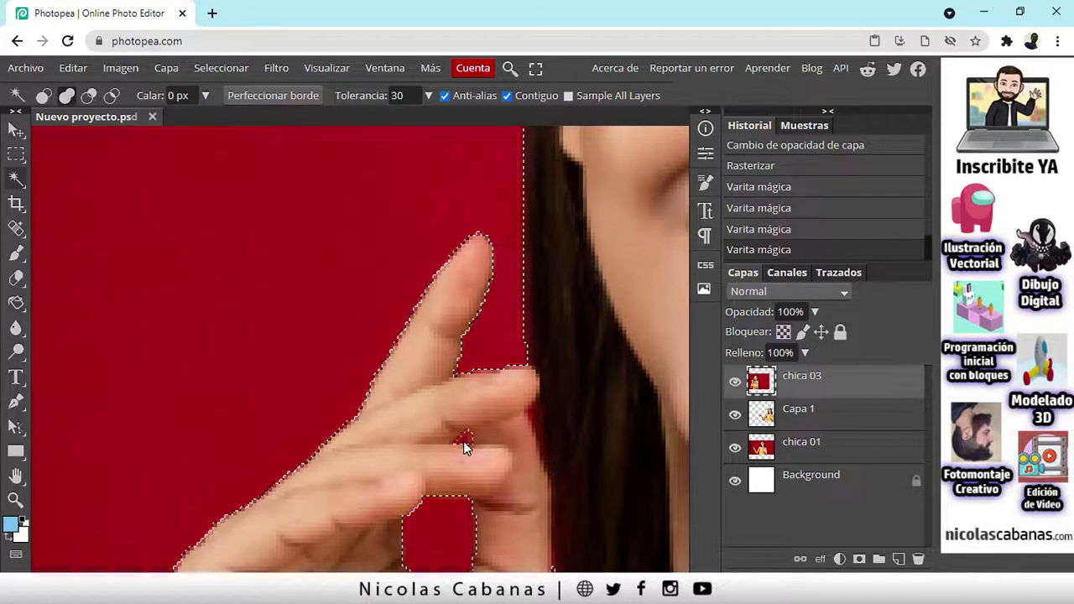
{"action": "left_click", "coordinate": [466, 448], "text": "shift"}
{"action": "scroll", "coordinate": [538, 454], "scroll_direction": "down", "scroll_amount": 4}
{"action": "left_click_drag", "start_coordinate": [347, 343], "coordinate": [309, 306]}
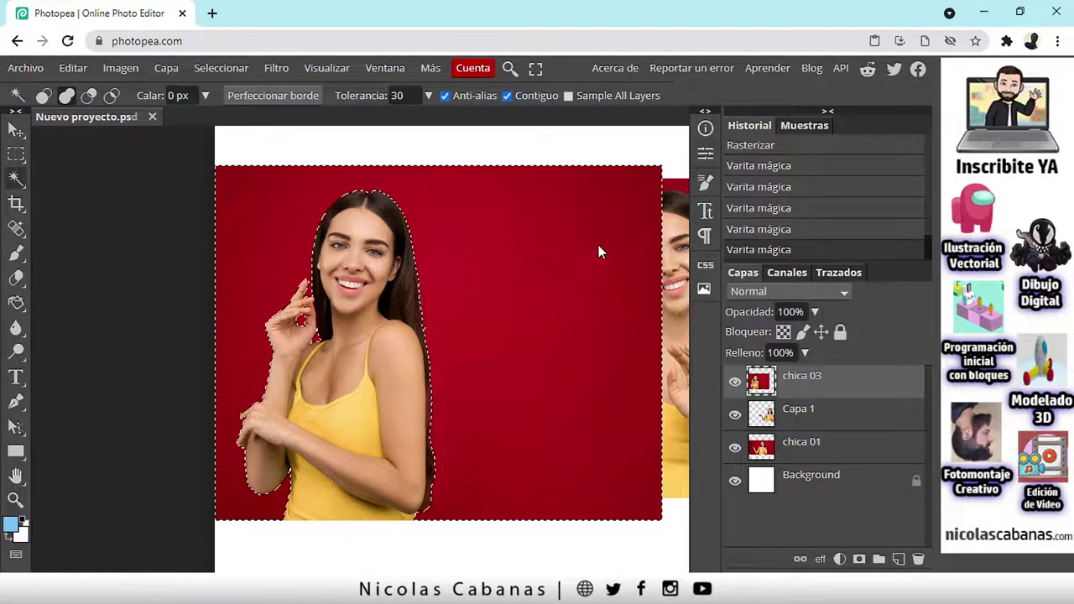
- Invert the selection and paste a copy of the isolated woman onto a new layer
{"action": "left_click", "coordinate": [211, 70]}
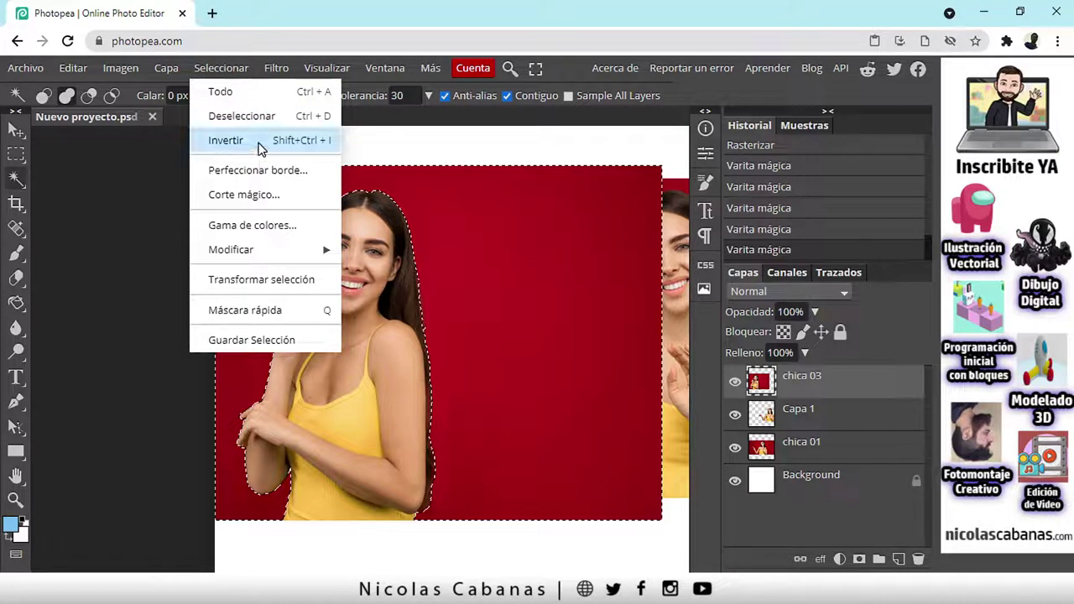
{"action": "left_click", "coordinate": [260, 149]}
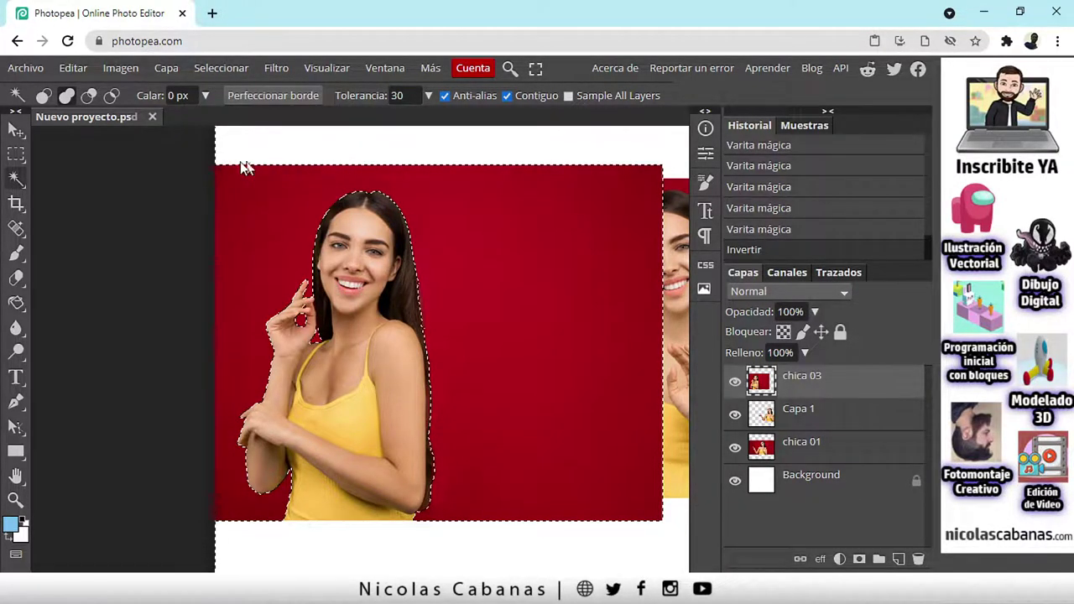
{"action": "left_click", "coordinate": [74, 69]}
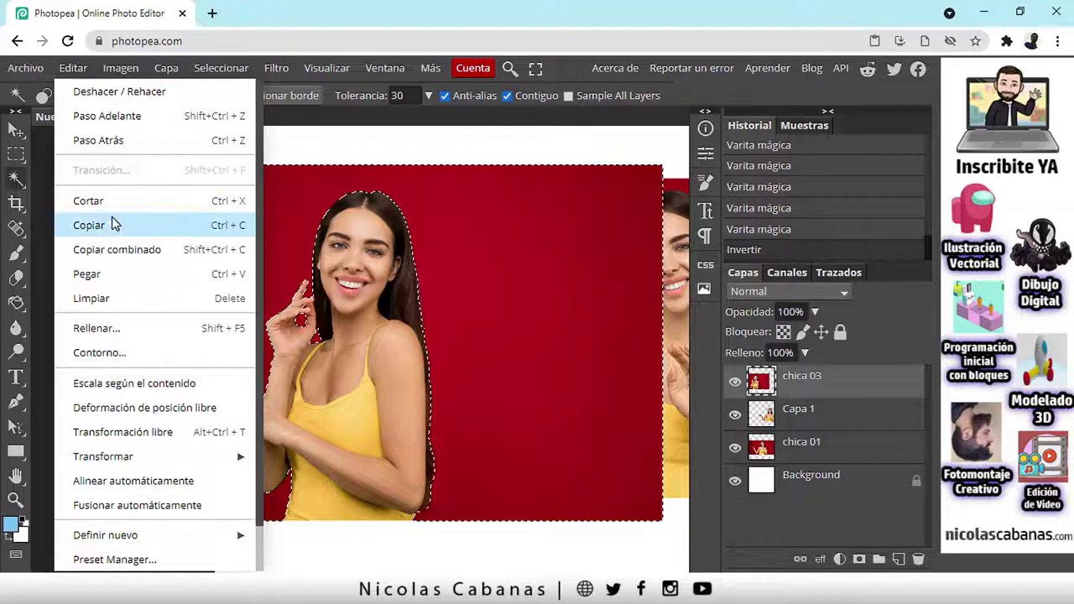
{"action": "left_click", "coordinate": [89, 225]}
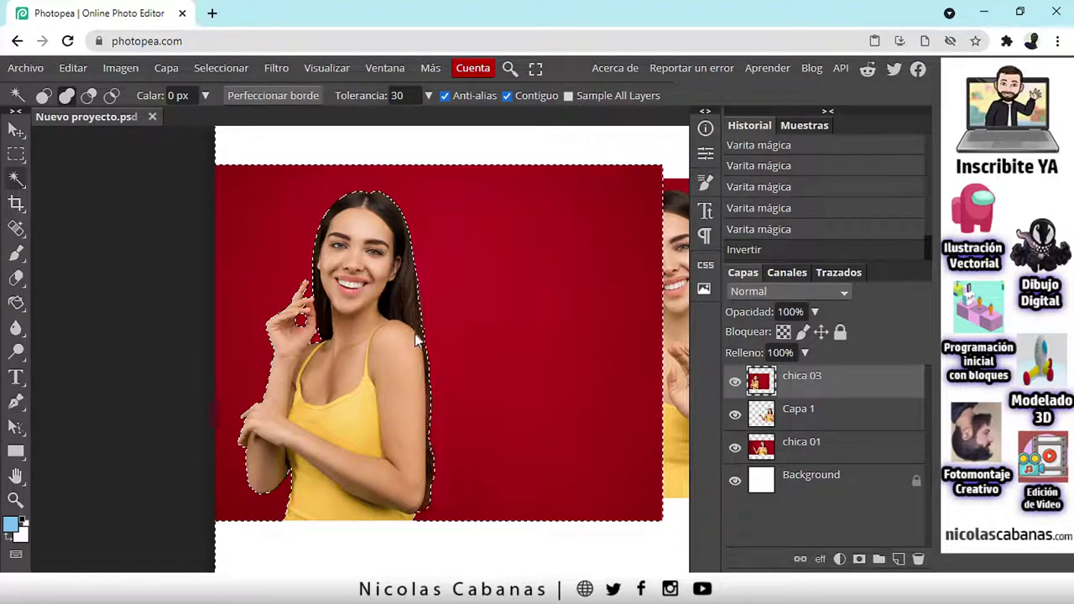
{"action": "left_click", "coordinate": [74, 69]}
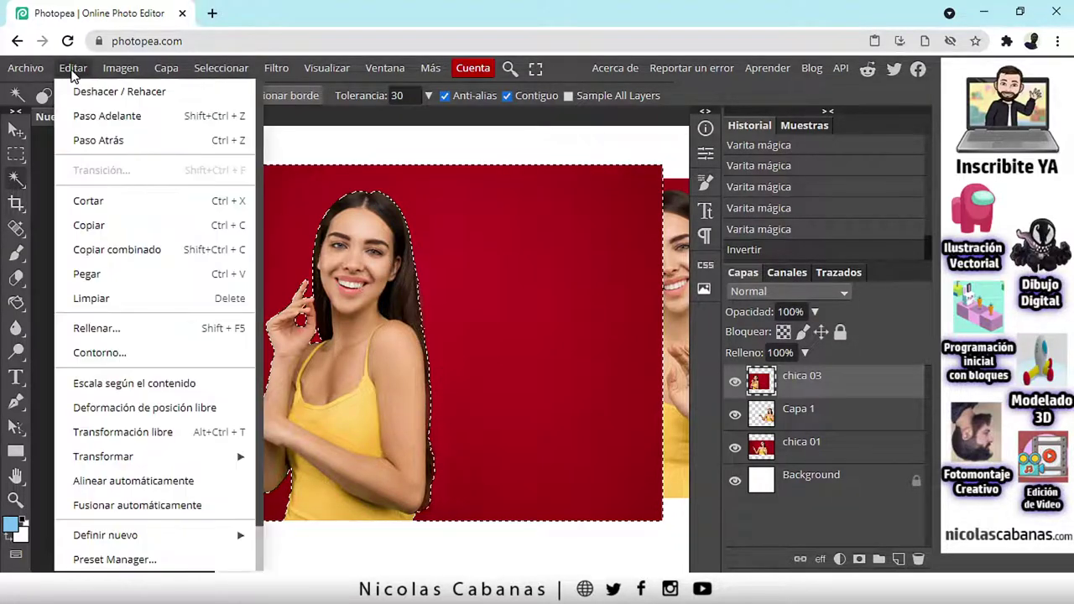
{"action": "left_click", "coordinate": [112, 278]}
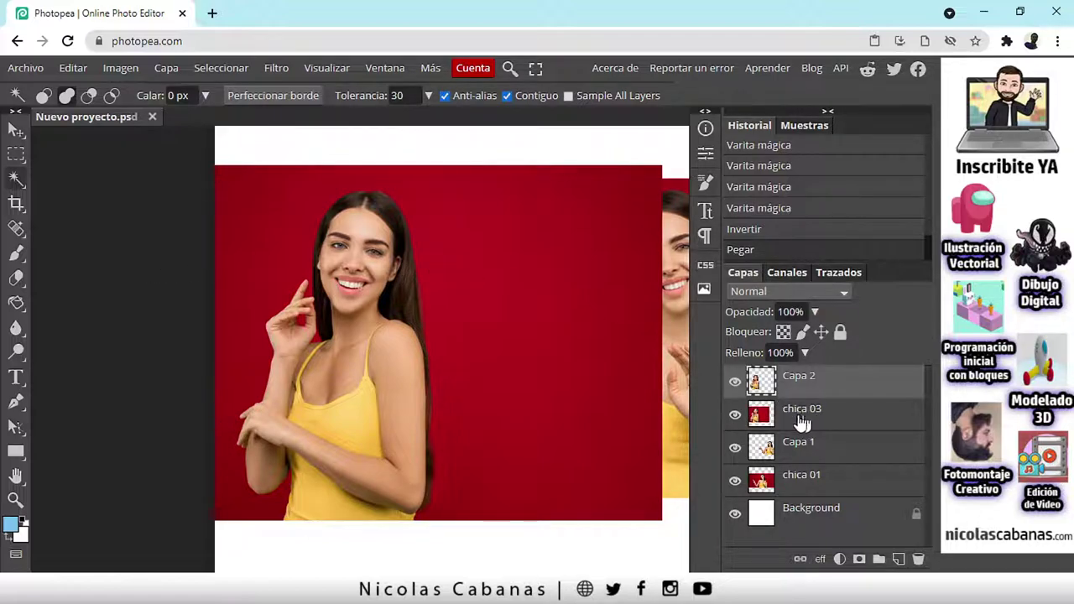
- Hide the chica 03 layer and flip the pasted cutout of the woman horizontally
{"action": "left_click", "coordinate": [736, 415]}
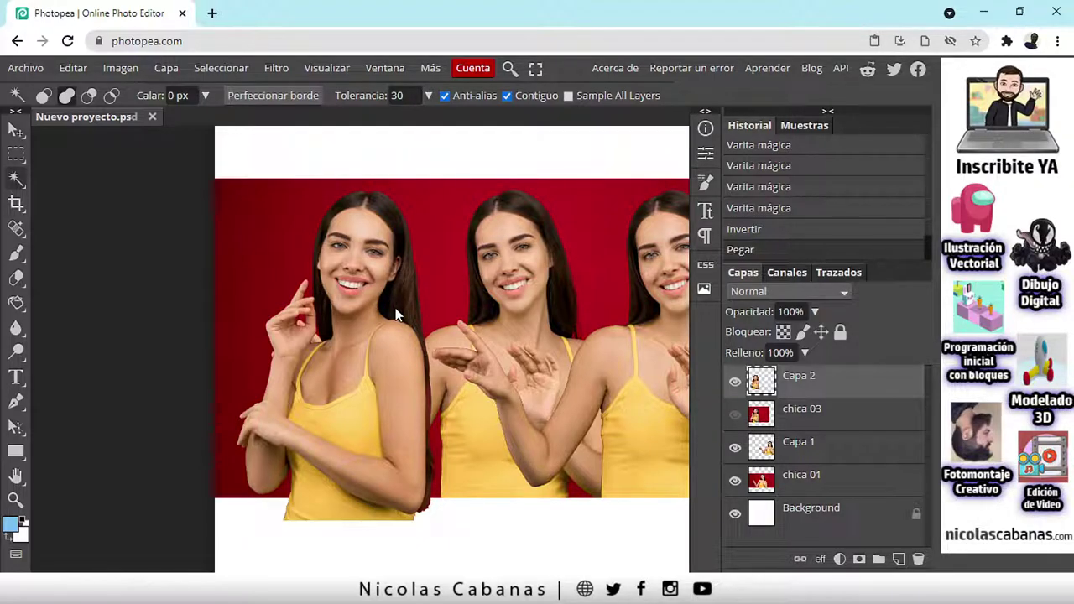
{"action": "left_click", "coordinate": [74, 68]}
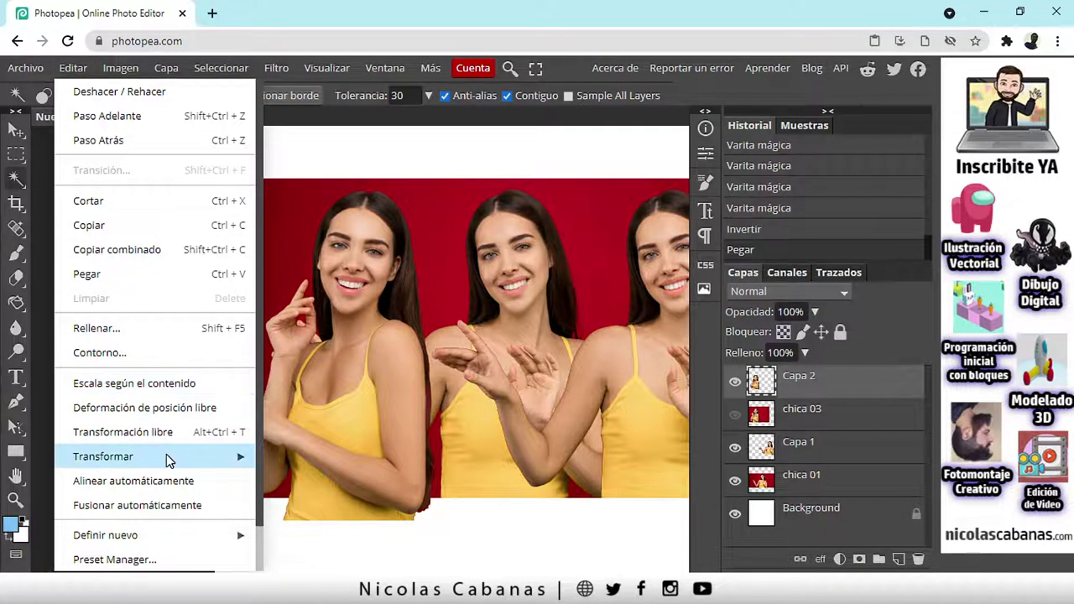
{"action": "mouse_move", "coordinate": [235, 458]}
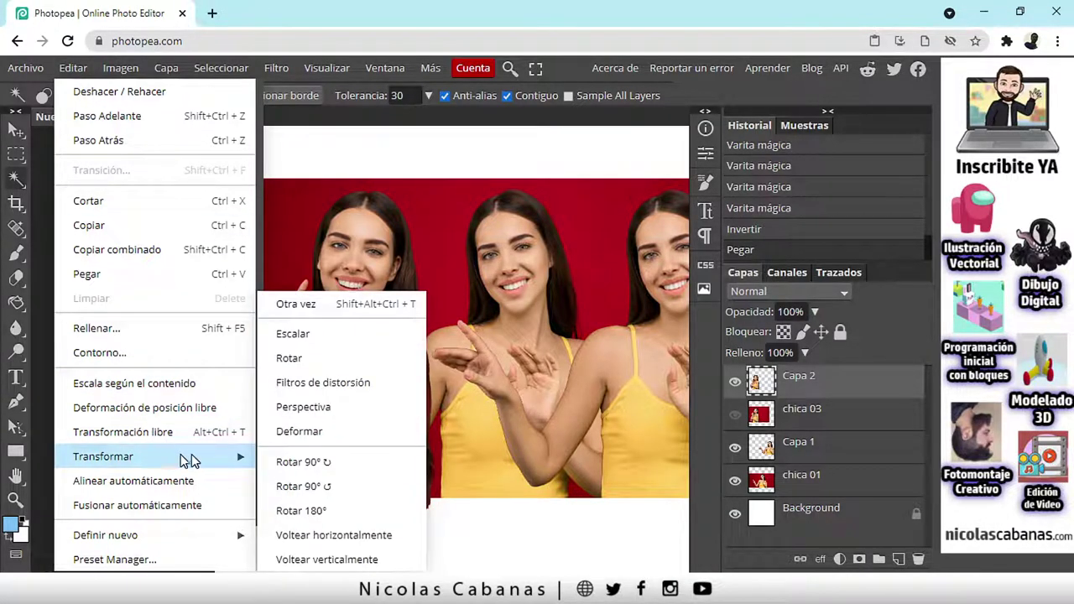
{"action": "left_click", "coordinate": [366, 539]}
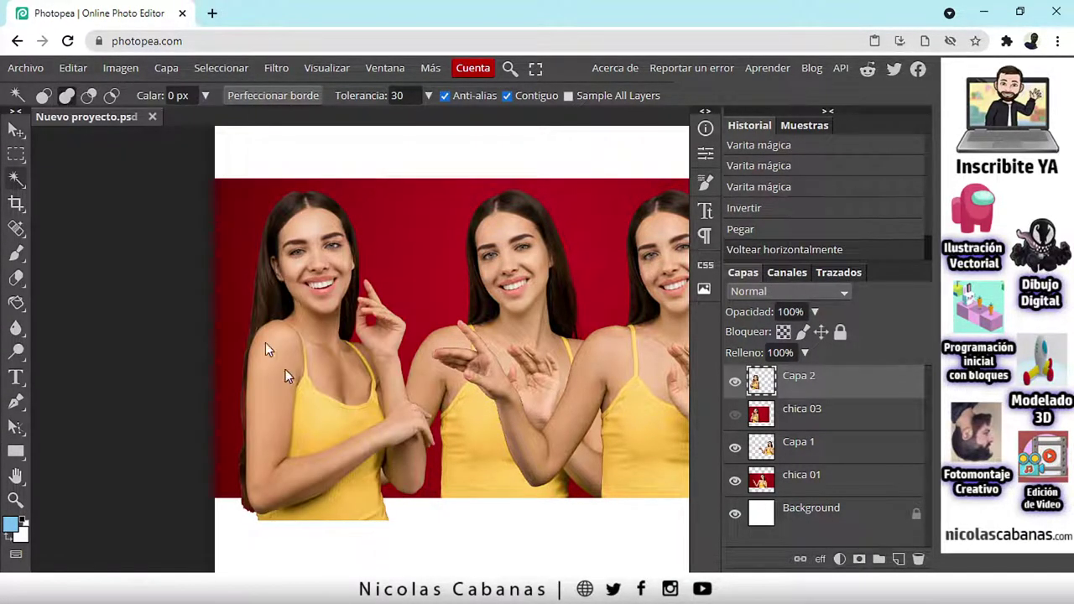
- Move the flipped woman slightly to the left and turn off the transform controls
{"action": "left_click", "coordinate": [16, 132]}
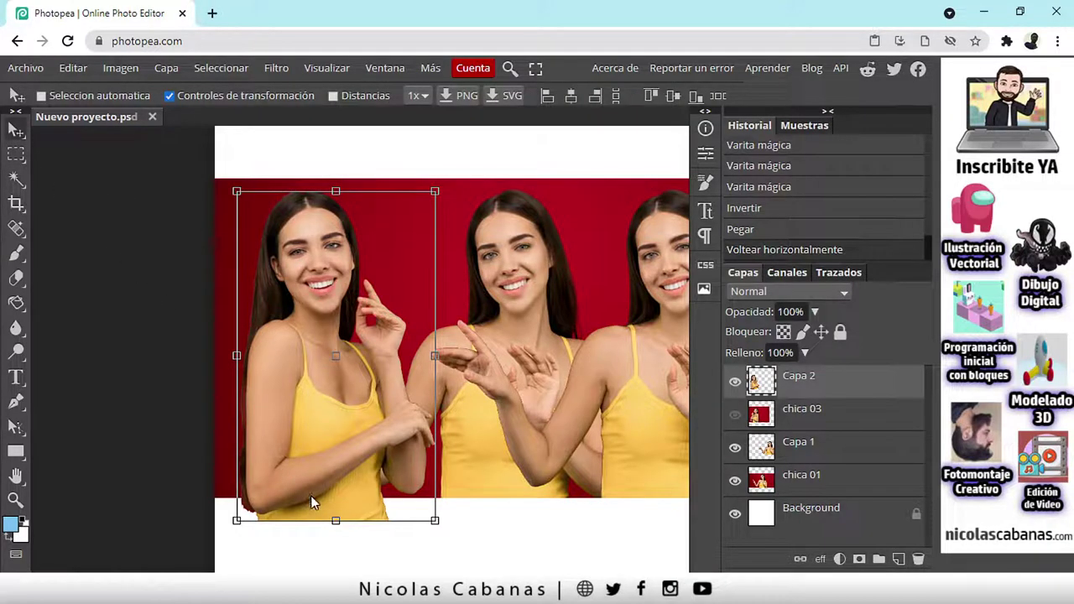
{"action": "left_click_drag", "start_coordinate": [310, 497], "coordinate": [305, 497]}
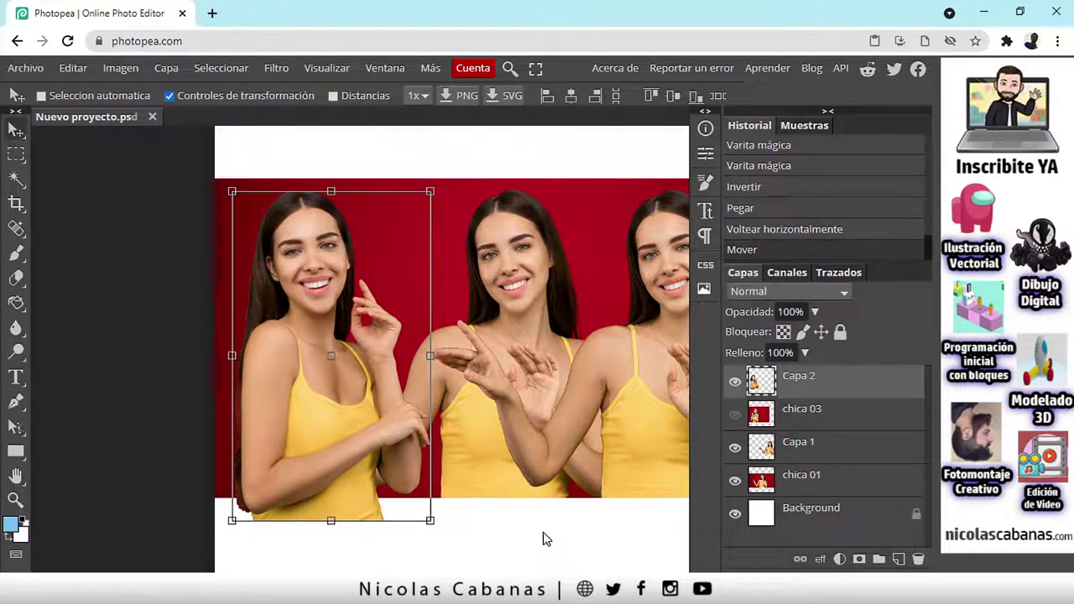
{"action": "scroll", "coordinate": [479, 486], "scroll_direction": "down", "scroll_amount": 2}
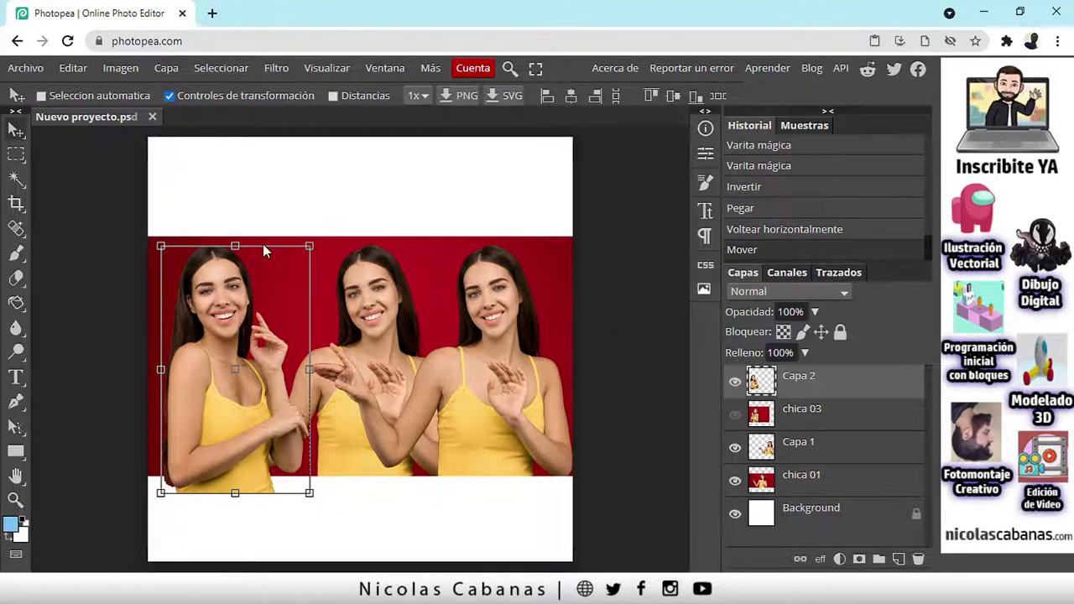
{"action": "left_click", "coordinate": [213, 99]}
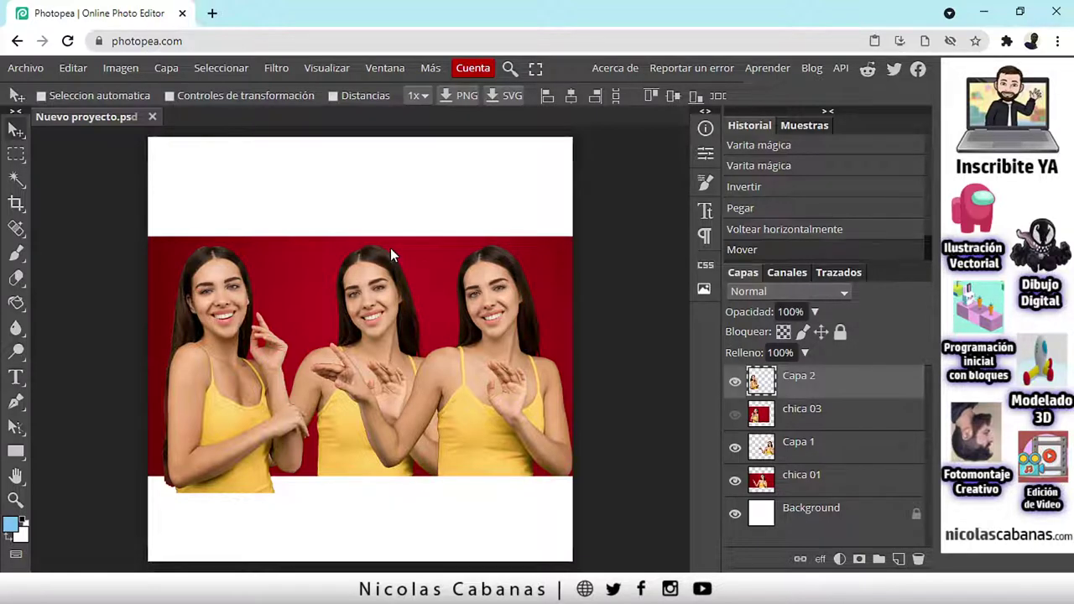
- Choose the Gradient tool for the Background layer and hide the chica 01, Capa 1 and Capa 2 layers
{"action": "left_click", "coordinate": [819, 521]}
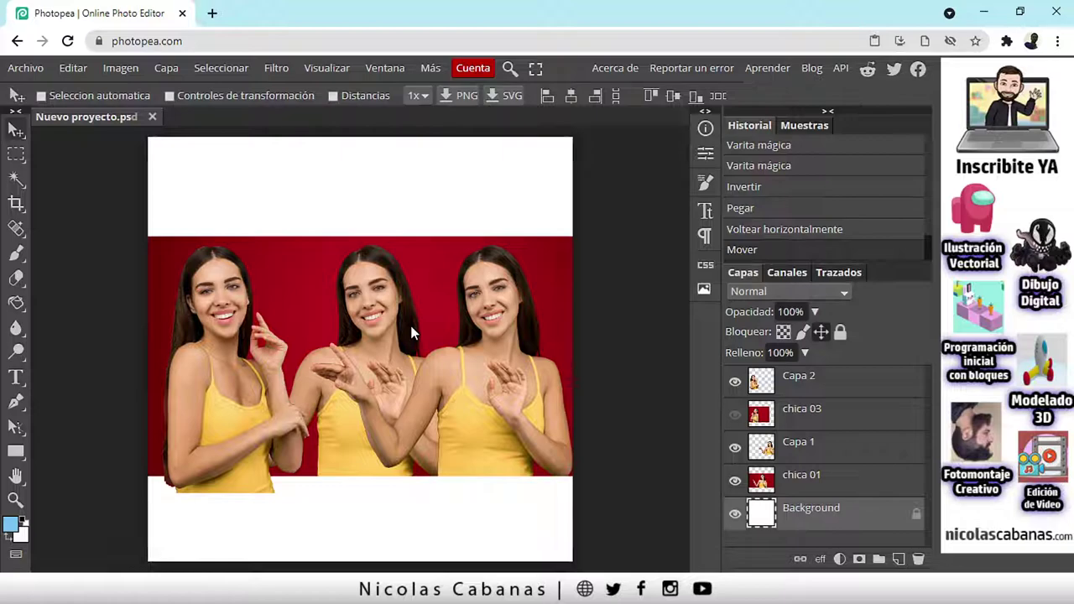
{"action": "right_click", "coordinate": [19, 308]}
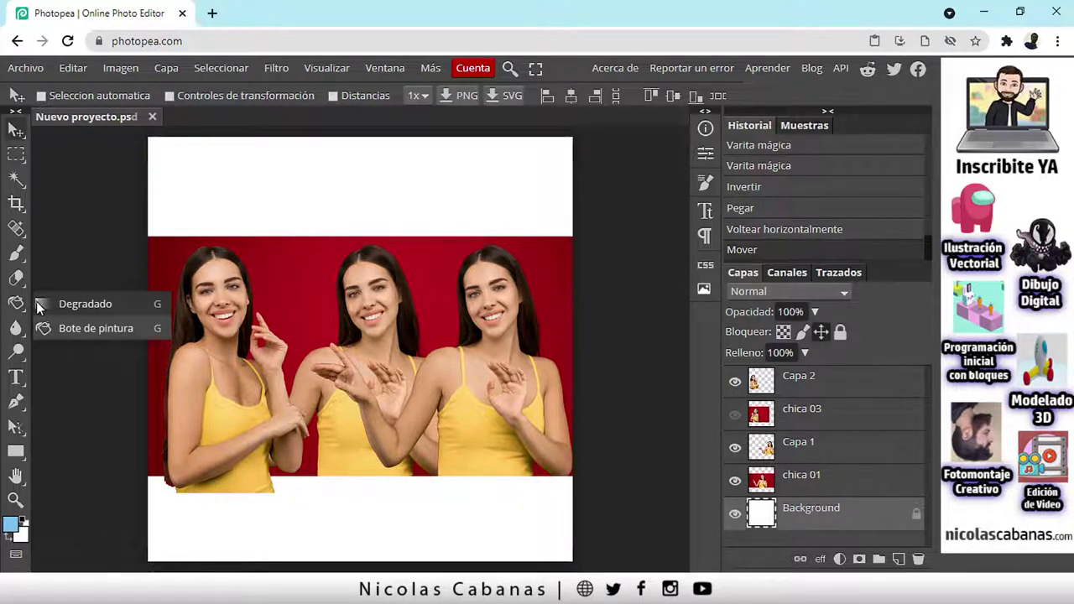
{"action": "left_click", "coordinate": [76, 303]}
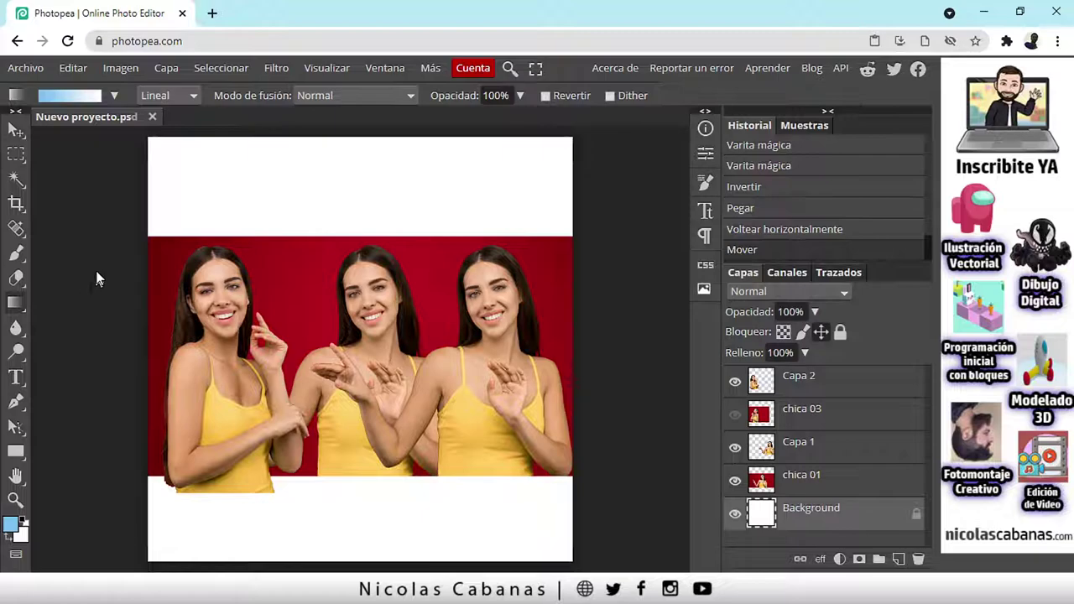
{"action": "left_click", "coordinate": [116, 95]}
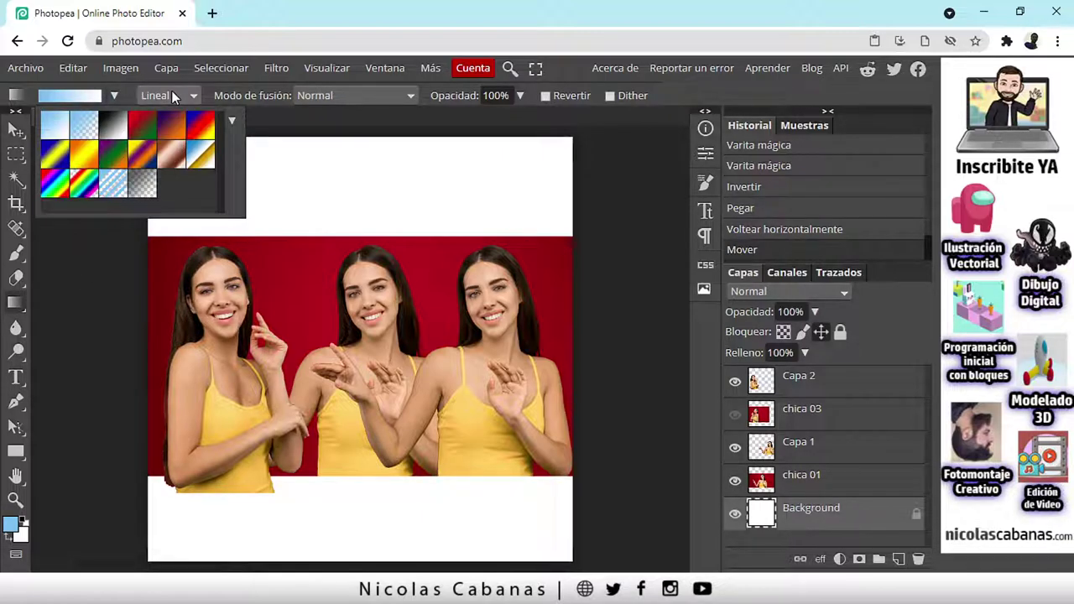
{"action": "left_click", "coordinate": [131, 93]}
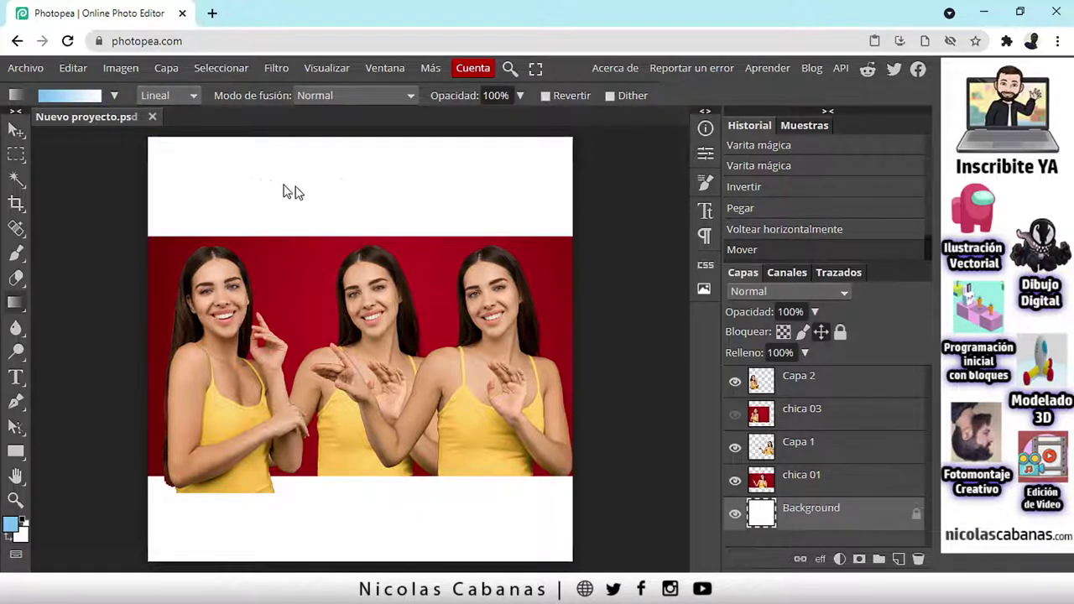
{"action": "left_click", "coordinate": [735, 480]}
{"action": "left_click", "coordinate": [735, 450]}
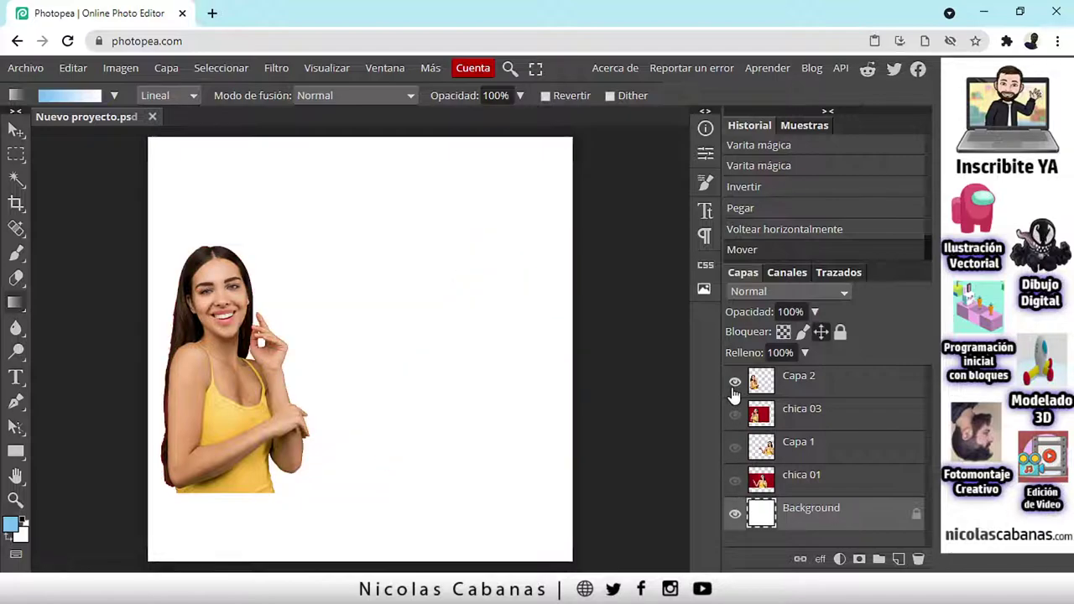
{"action": "left_click", "coordinate": [736, 382]}
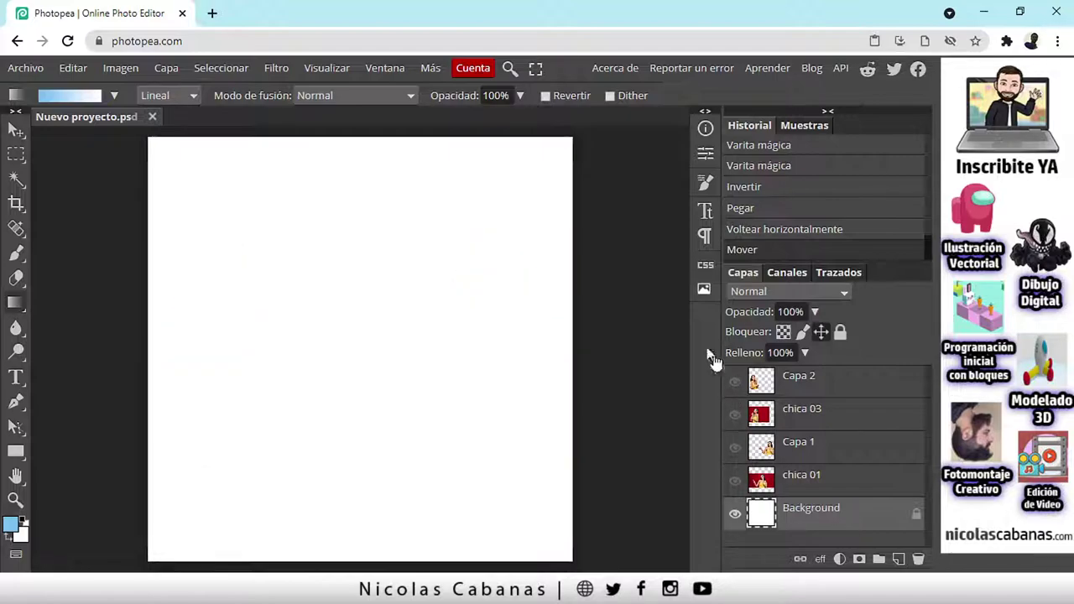
- Fill the Background layer with a linear light-blue-to-white gradient running diagonally from near its lower-left to near its upper-right corner
{"action": "left_click", "coordinate": [163, 96]}
{"action": "left_click", "coordinate": [174, 112]}
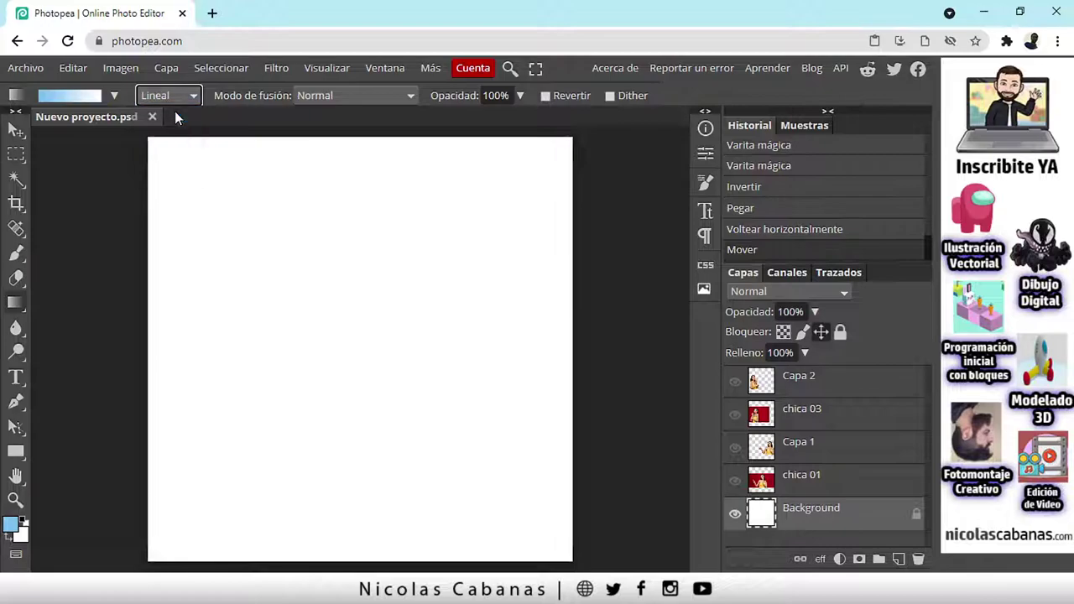
{"action": "left_click_drag", "start_coordinate": [201, 477], "coordinate": [512, 191]}
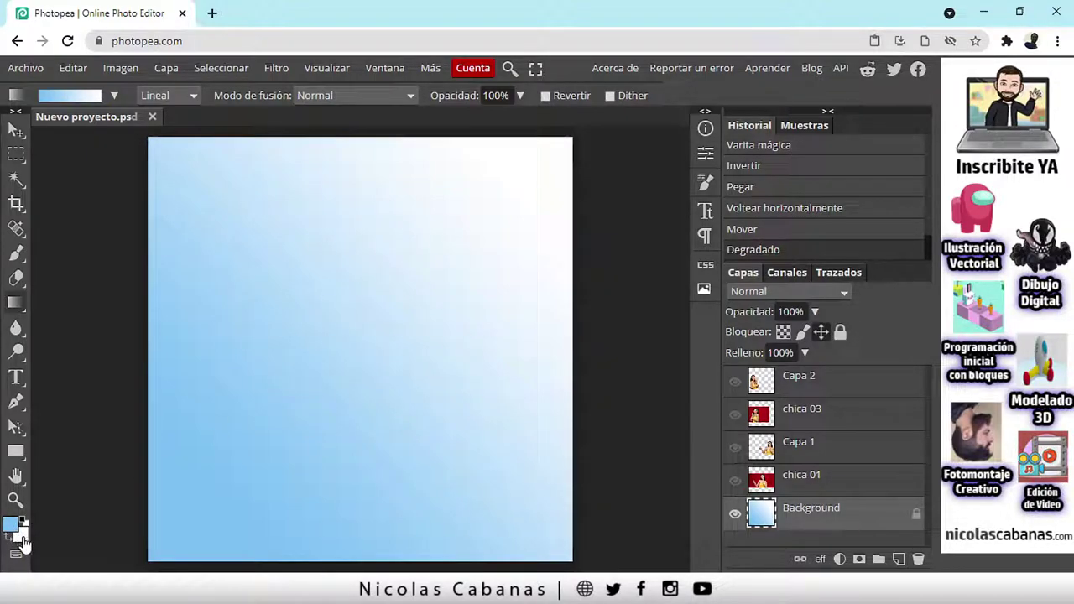
- Set the gradient type to Radial and fill the Background layer from light blue near its centre to white toward its upper-right corner
{"action": "left_click", "coordinate": [176, 94]}
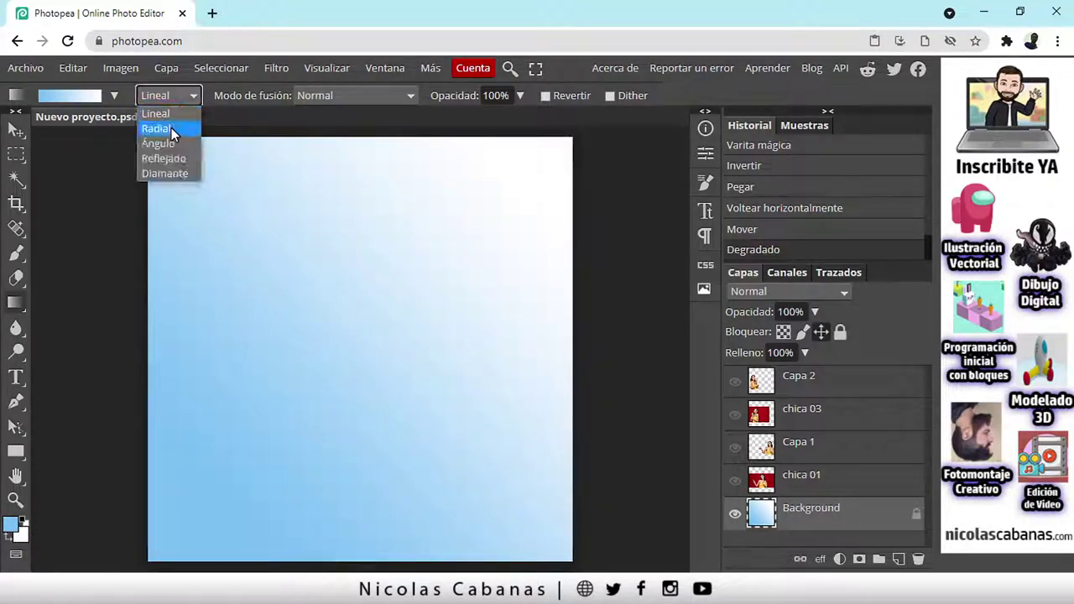
{"action": "left_click", "coordinate": [171, 135]}
{"action": "left_click_drag", "start_coordinate": [312, 366], "coordinate": [513, 195]}
{"action": "left_click_drag", "start_coordinate": [319, 412], "coordinate": [557, 149]}
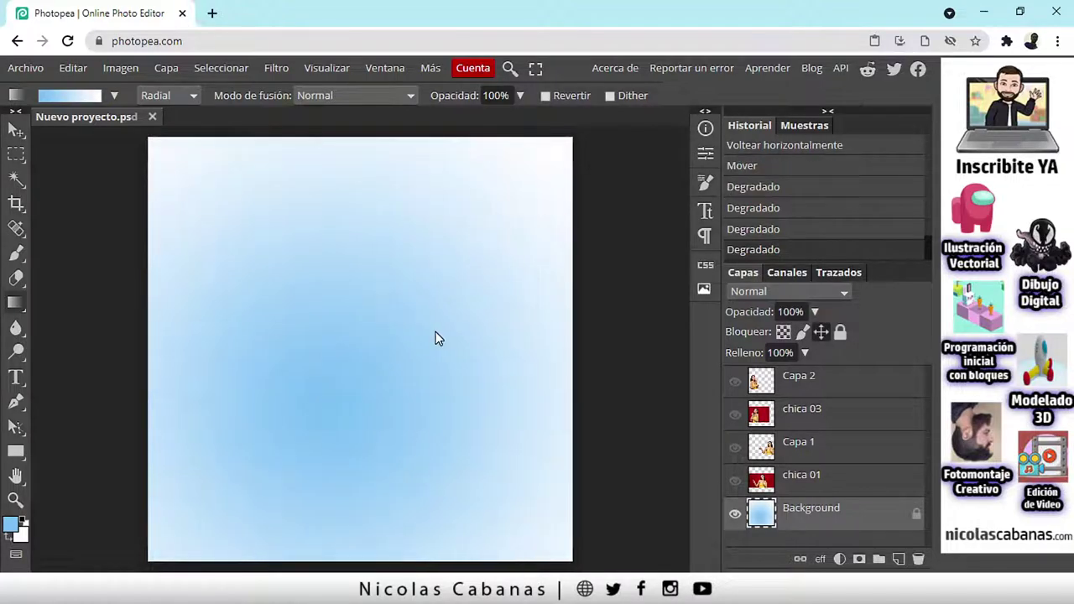
{"action": "left_click", "coordinate": [181, 95]}
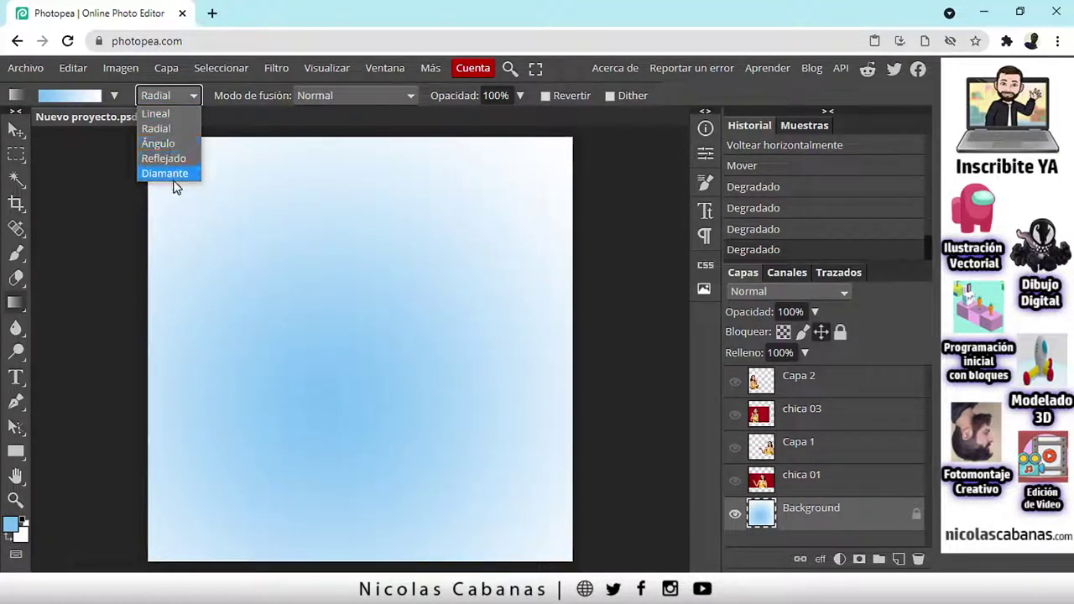
{"action": "left_click", "coordinate": [173, 128]}
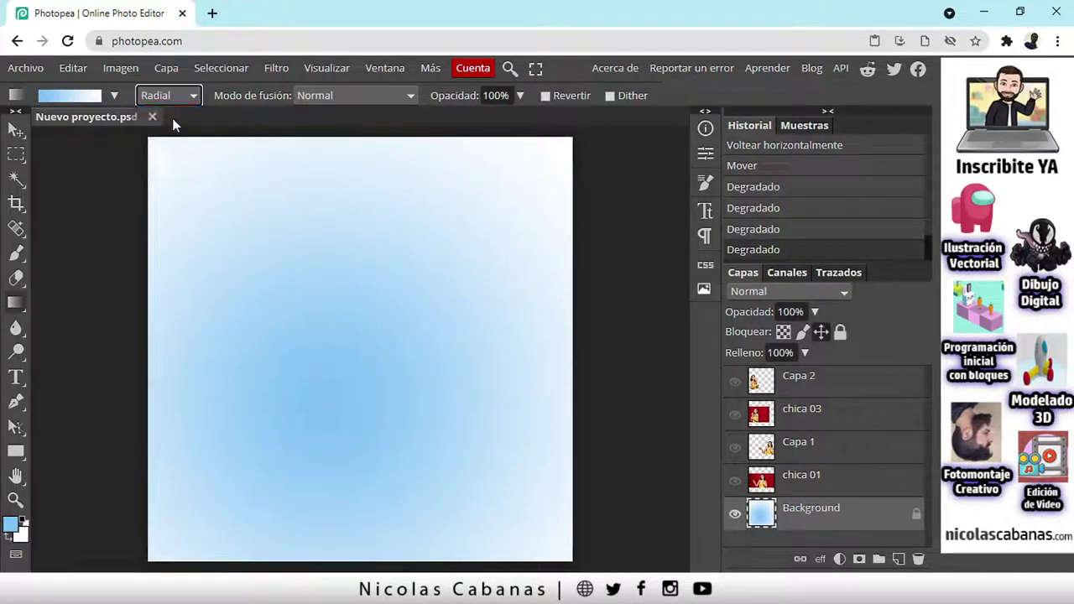
{"action": "left_click", "coordinate": [106, 97]}
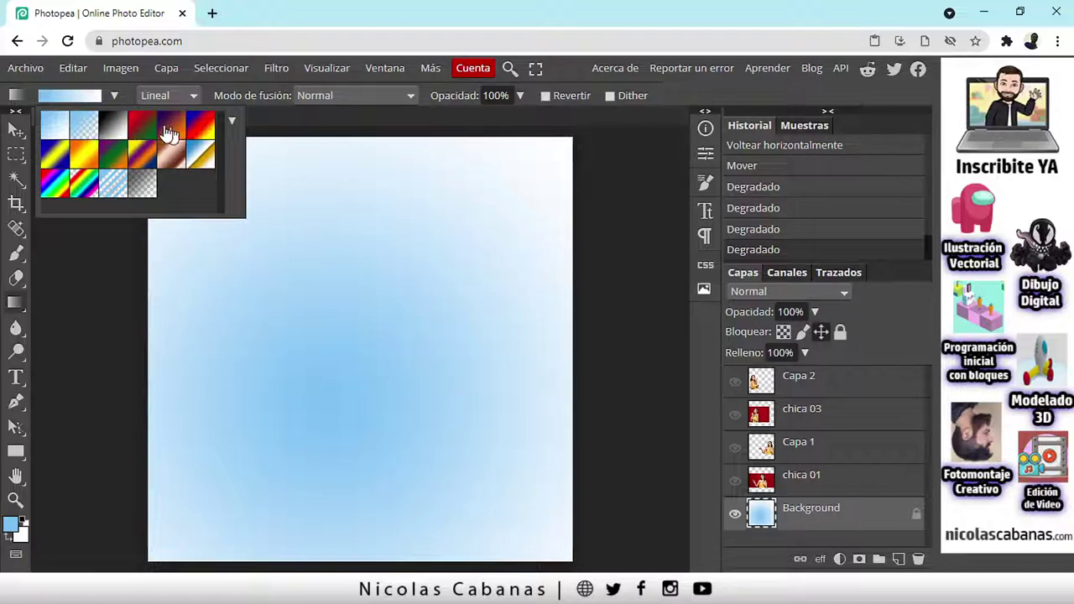
{"action": "left_click", "coordinate": [287, 118]}
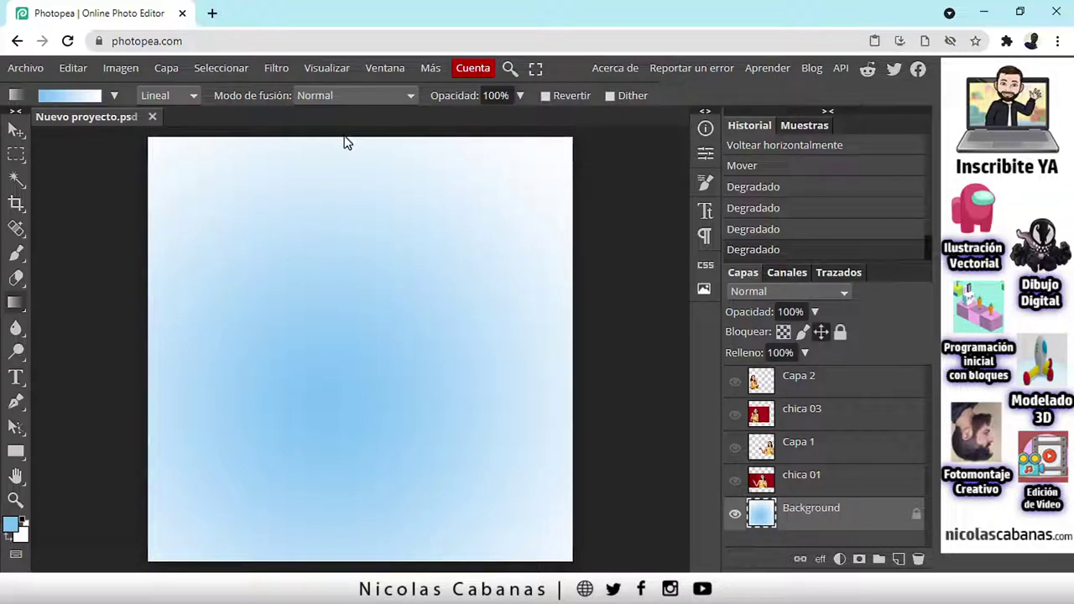
- Show the chica 01 layer and open the foreground colour picker clear of the photo's plain red area
{"action": "left_click", "coordinate": [735, 481]}
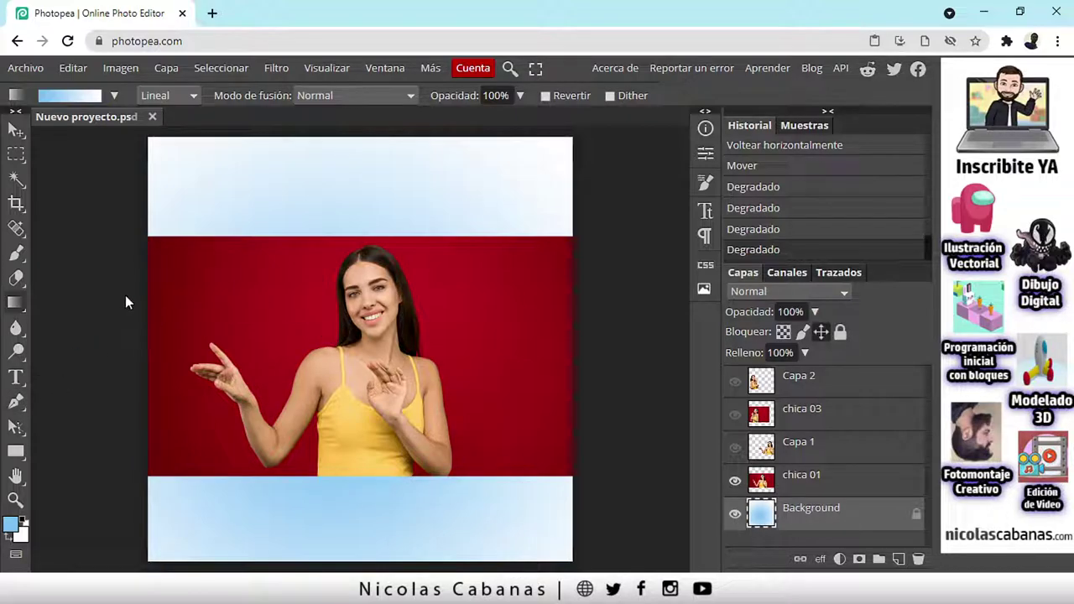
{"action": "left_click", "coordinate": [10, 525]}
{"action": "left_click_drag", "start_coordinate": [216, 186], "coordinate": [444, 142]}
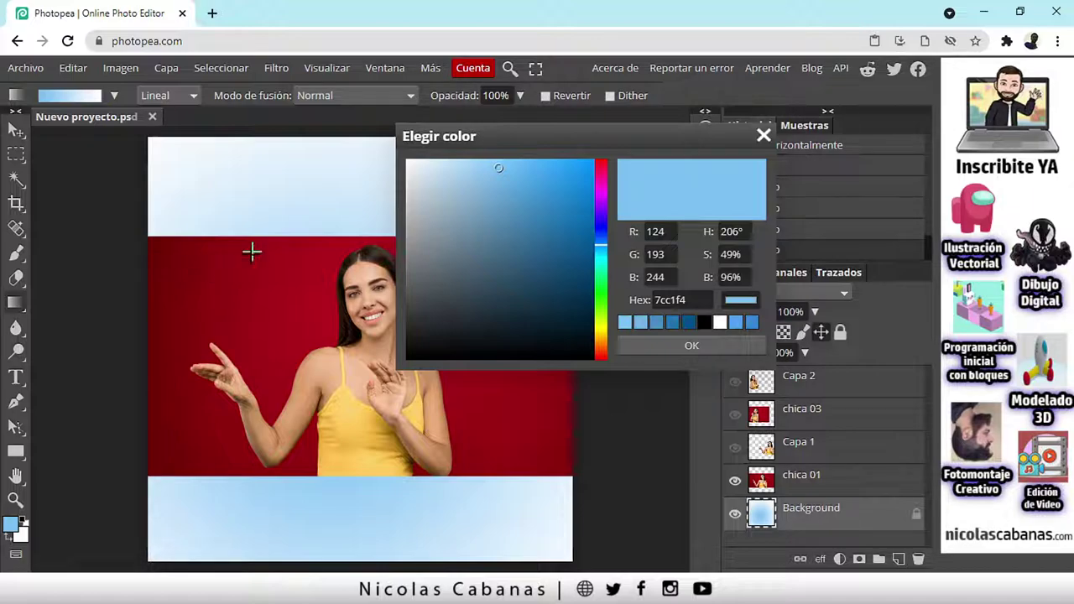
- Try blue, red and green shades for the foreground colour by changing the hue and shade in the colour picker
{"action": "left_click", "coordinate": [537, 215]}
{"action": "left_click_drag", "start_coordinate": [543, 215], "coordinate": [504, 202]}
{"action": "left_click", "coordinate": [603, 160]}
{"action": "left_click_drag", "start_coordinate": [559, 166], "coordinate": [557, 175]}
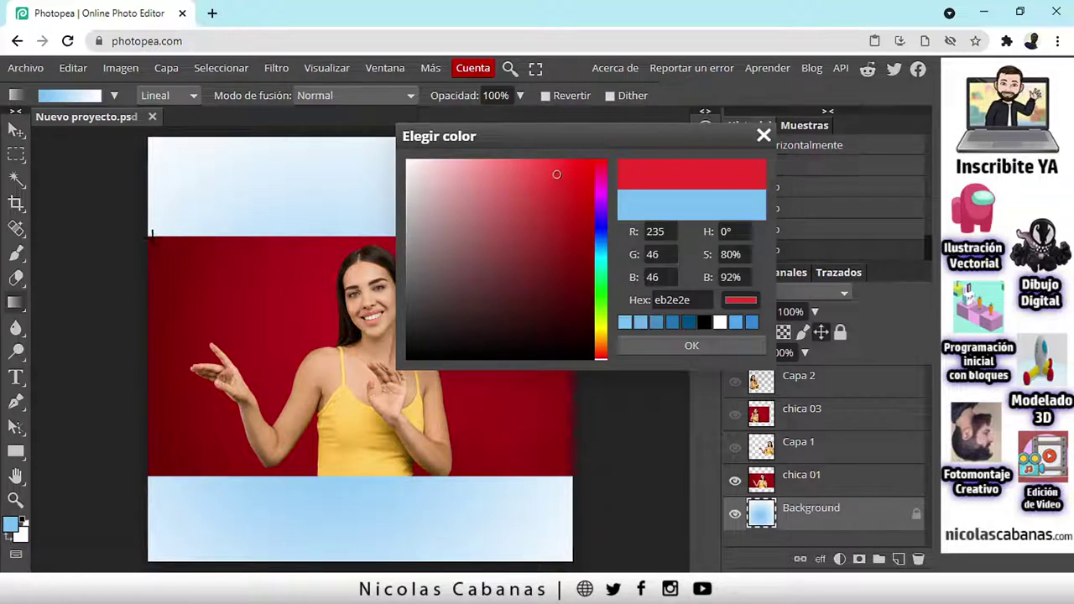
{"action": "left_click", "coordinate": [602, 291]}
{"action": "left_click_drag", "start_coordinate": [542, 266], "coordinate": [515, 264]}
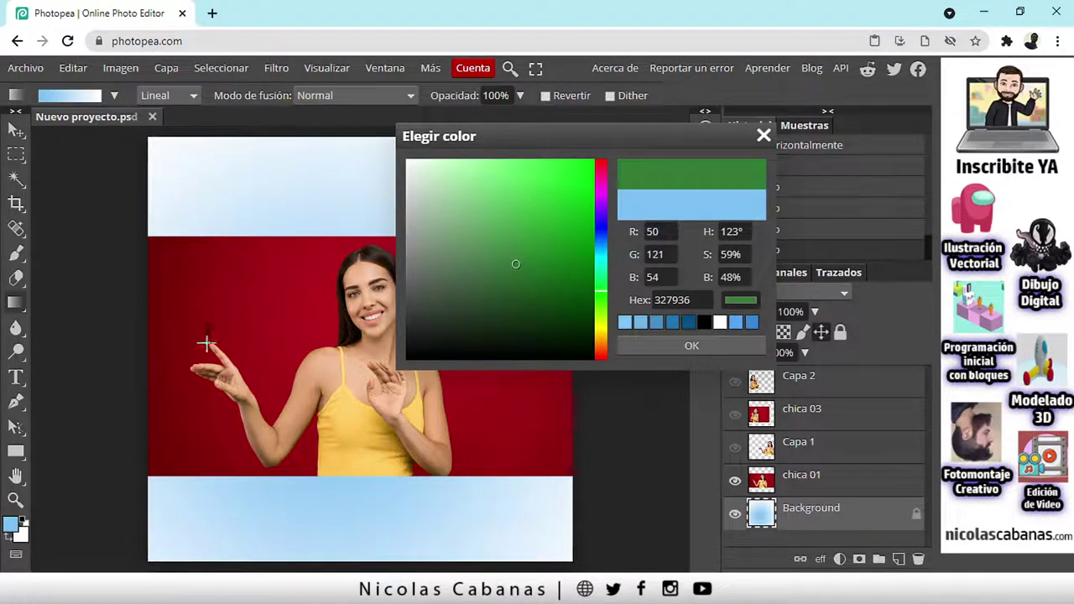
- Set the foreground colour to dark red 6c0405, sampled from the upper-left corner of the chica 01 photo
{"action": "left_click", "coordinate": [151, 242]}
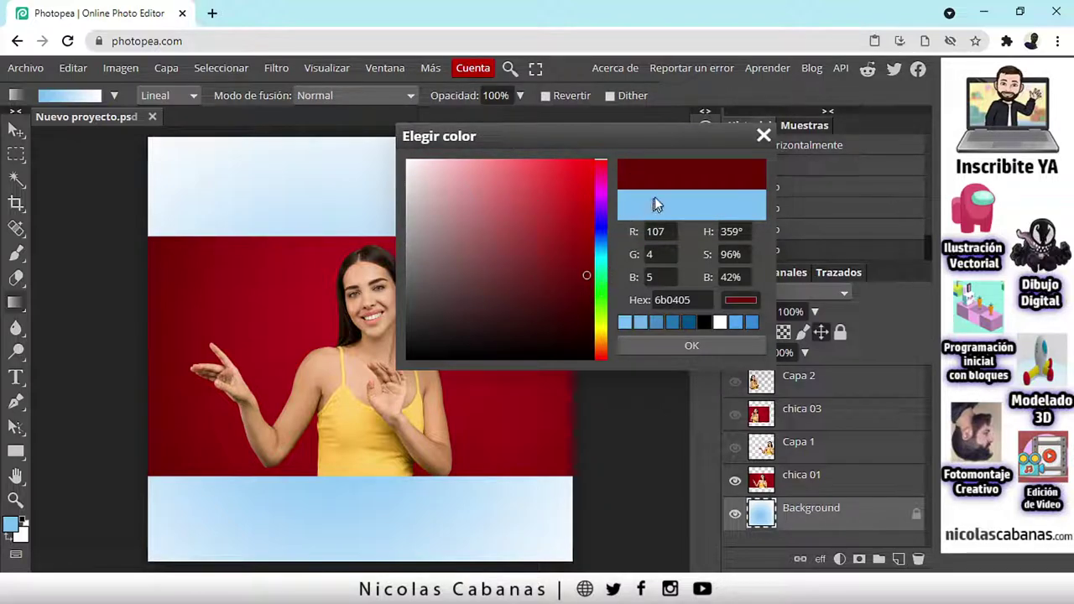
{"action": "left_click_drag", "start_coordinate": [151, 250], "coordinate": [192, 243]}
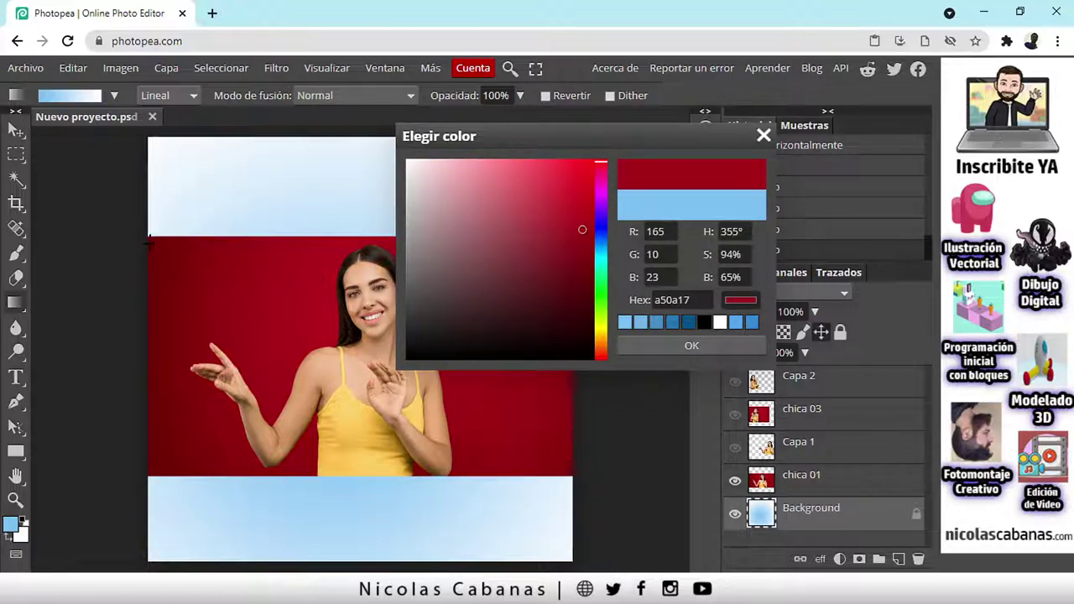
{"action": "left_click", "coordinate": [152, 241]}
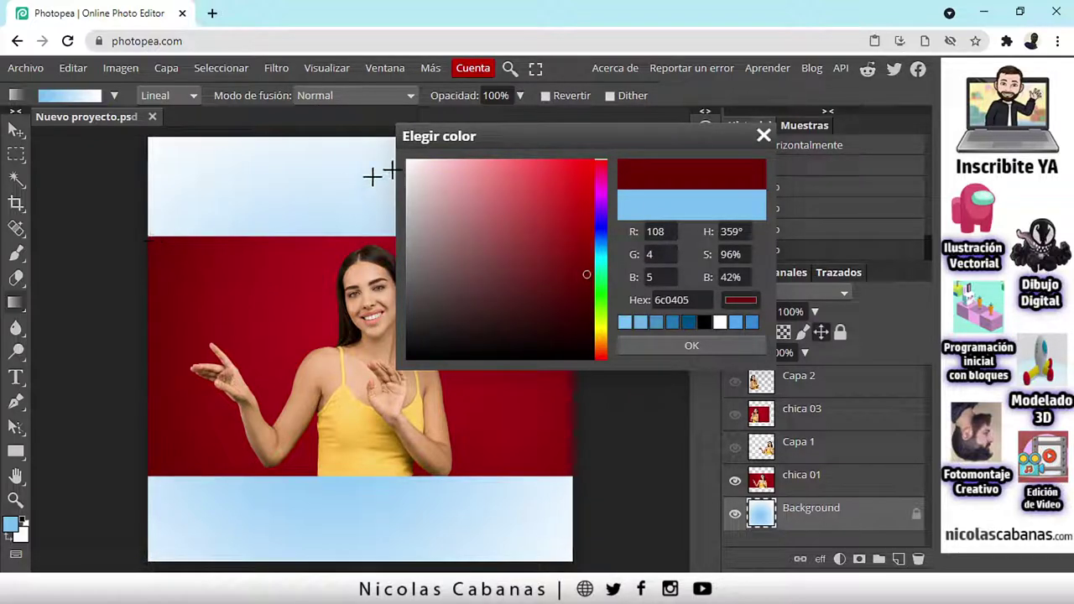
{"action": "left_click", "coordinate": [682, 349]}
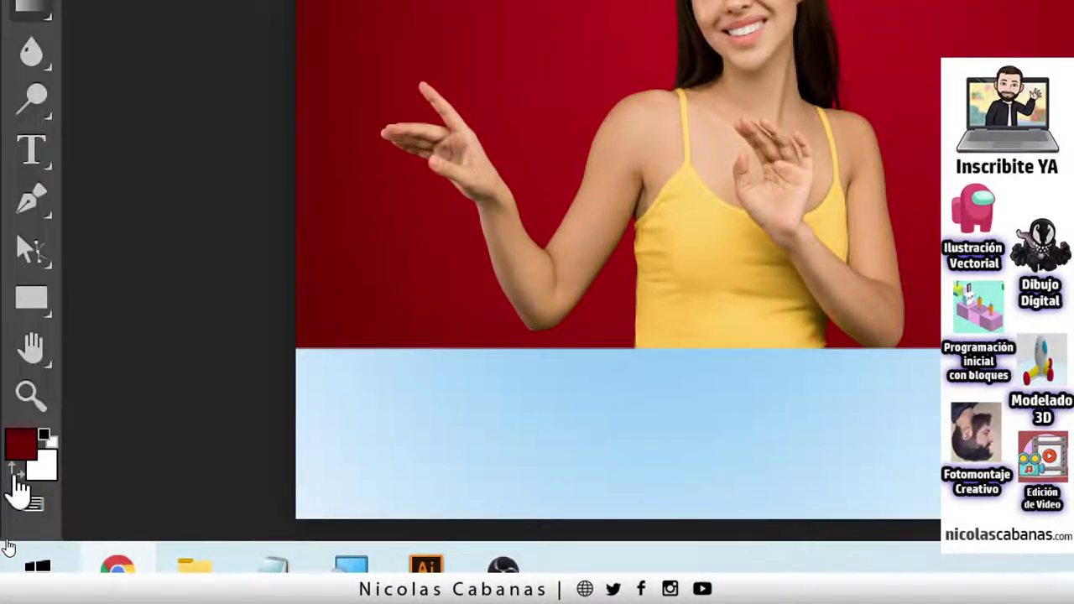
- Swap the foreground and background colours and set the foreground to bright red b80e1d, sampled beside the woman's shoulder
{"action": "left_click", "coordinate": [15, 470]}
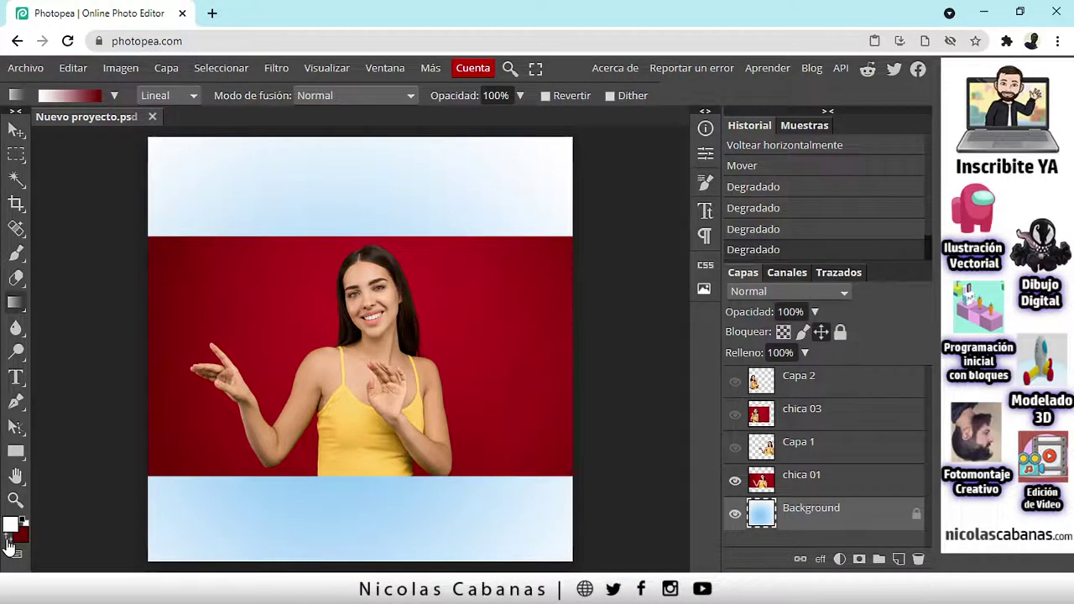
{"action": "left_click", "coordinate": [10, 526]}
{"action": "left_click_drag", "start_coordinate": [175, 193], "coordinate": [524, 187]}
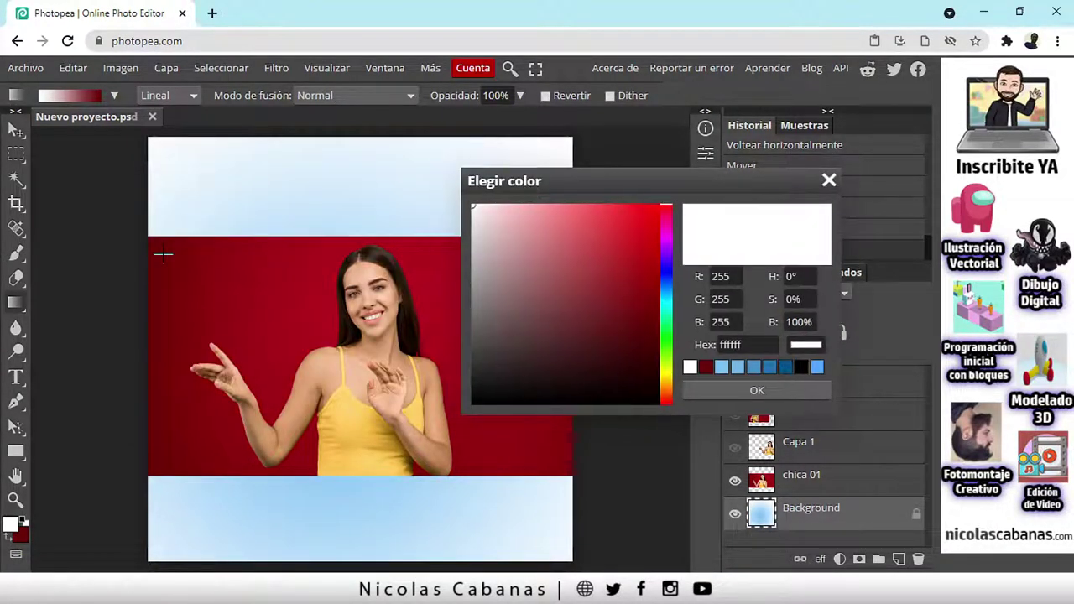
{"action": "left_click", "coordinate": [326, 337]}
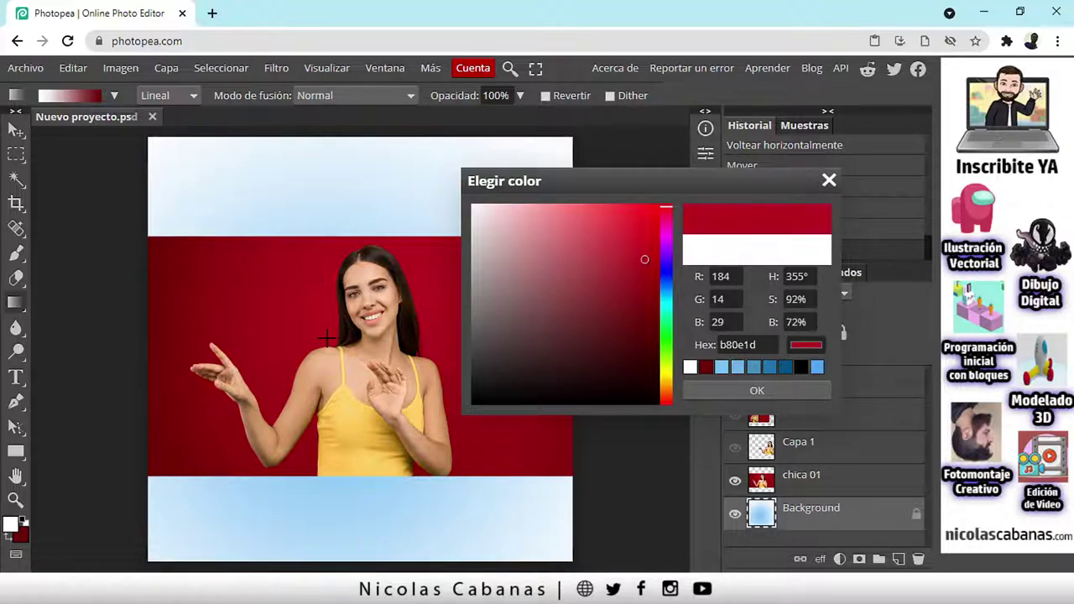
{"action": "left_click", "coordinate": [734, 391]}
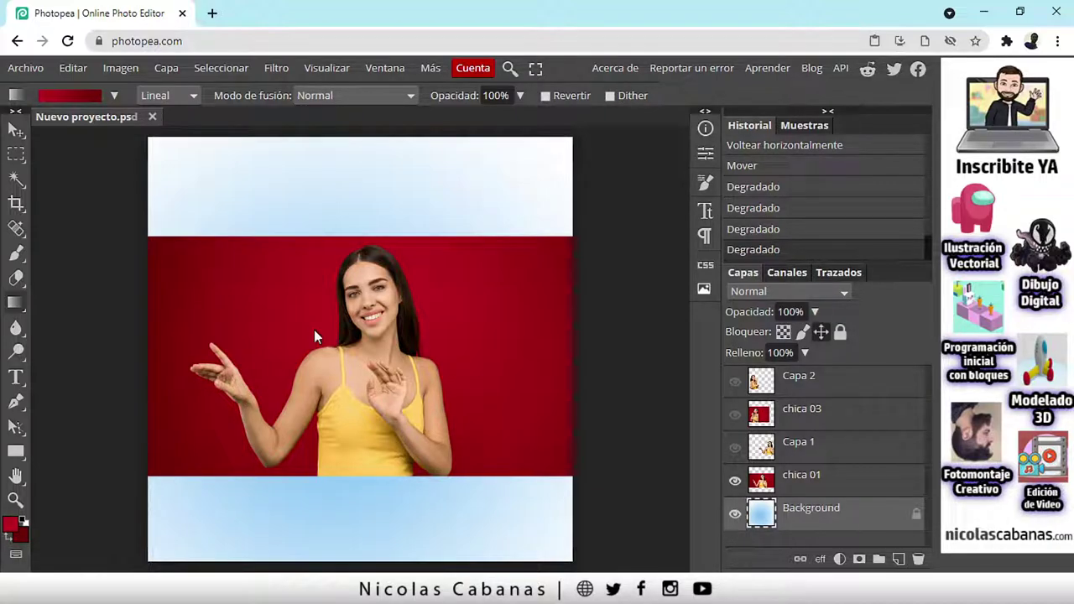
- Hide the chica 01 layer and set the Gradient tool's type to Radial for the Background layer
{"action": "left_click", "coordinate": [735, 481]}
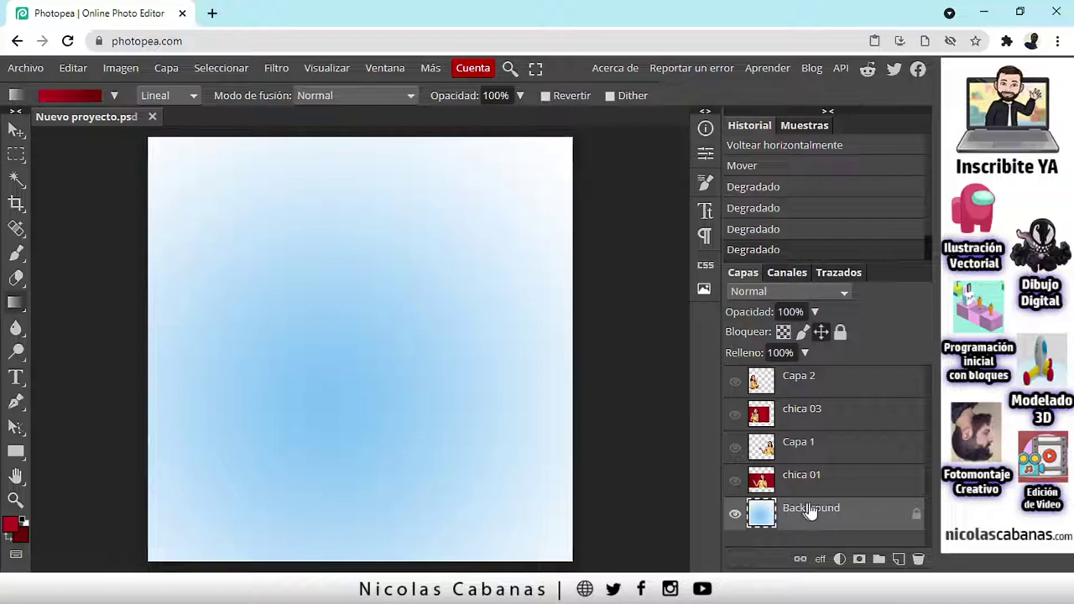
{"action": "right_click", "coordinate": [19, 304]}
{"action": "left_click", "coordinate": [97, 307]}
{"action": "left_click", "coordinate": [173, 96]}
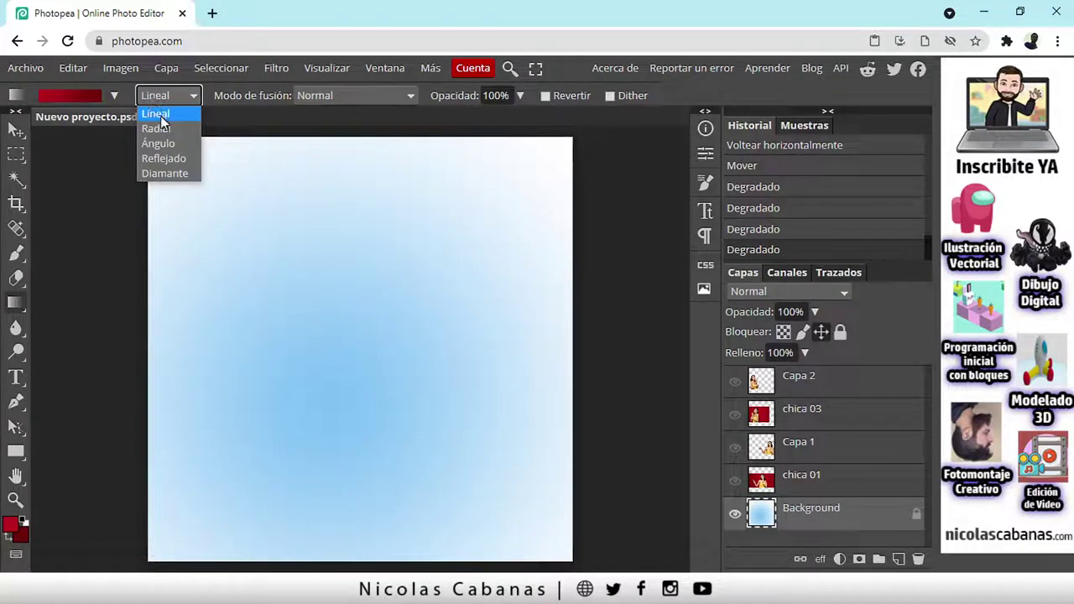
{"action": "left_click", "coordinate": [174, 130]}
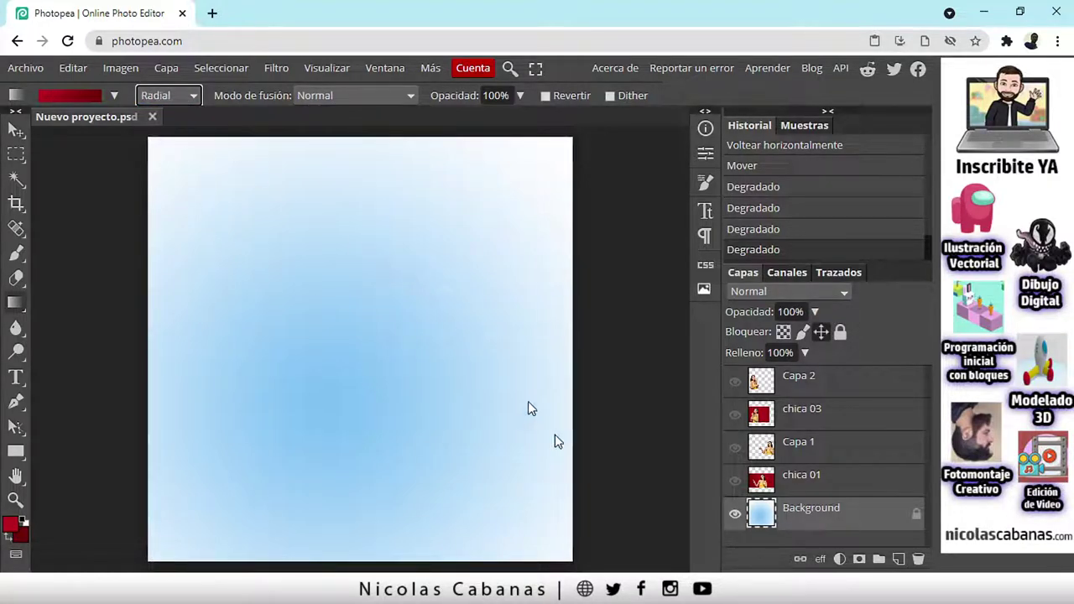
{"action": "left_click", "coordinate": [735, 481]}
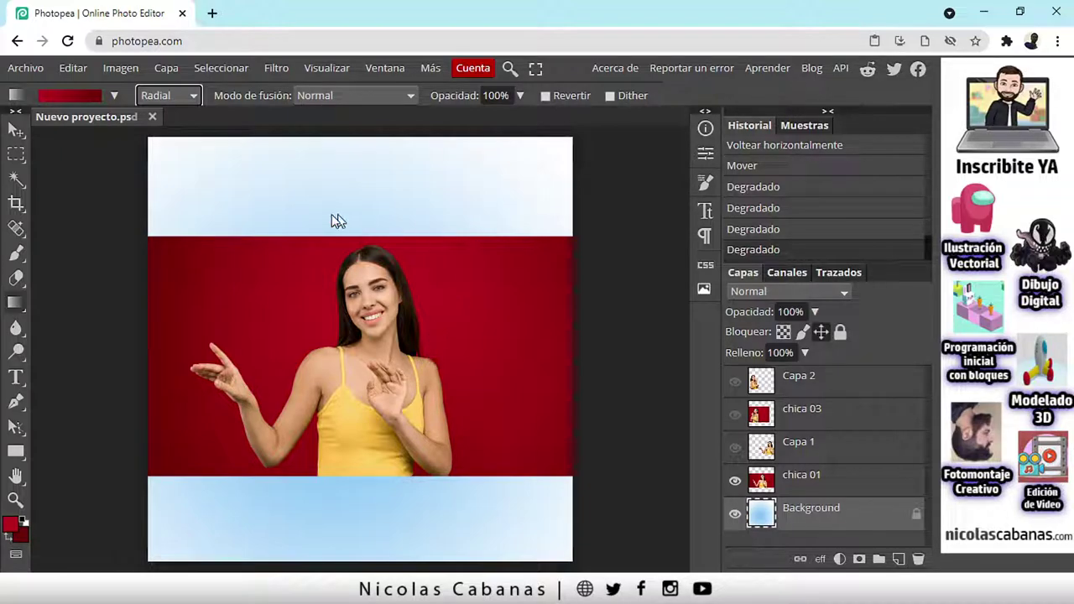
{"action": "left_click", "coordinate": [735, 481]}
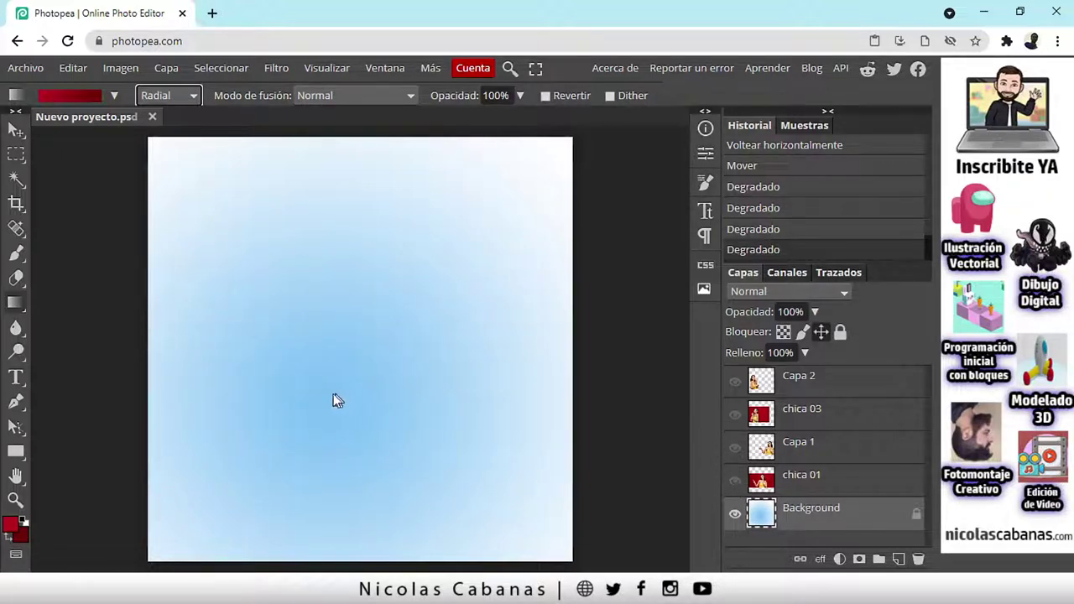
- Fill the Background layer with radial gradients from bright red near the centre to dark red toward the upper-right corner
{"action": "left_click_drag", "start_coordinate": [289, 402], "coordinate": [484, 218]}
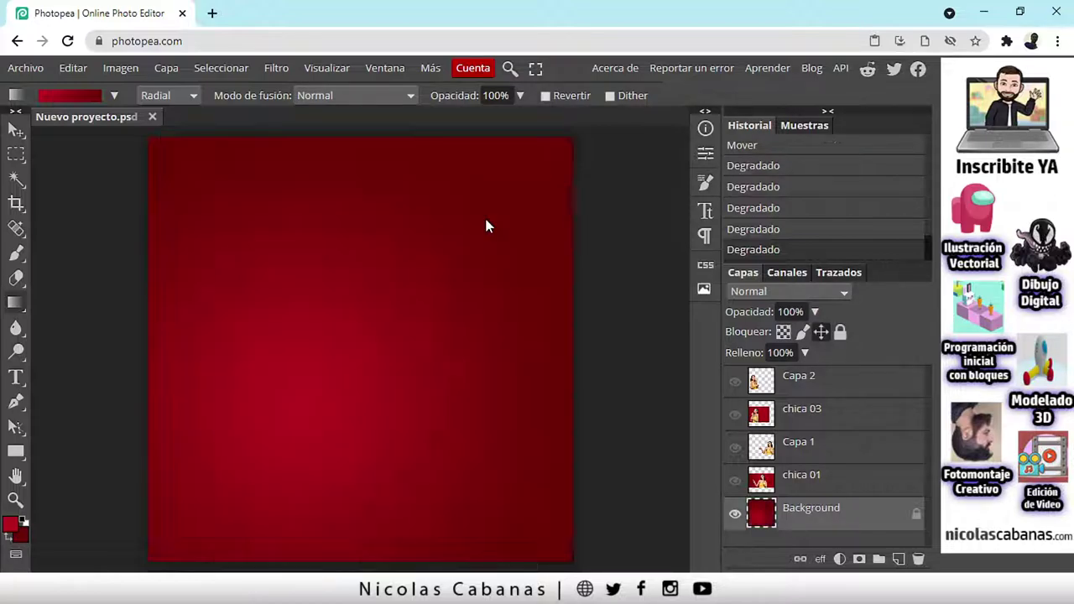
{"action": "left_click_drag", "start_coordinate": [378, 385], "coordinate": [481, 292]}
{"action": "left_click_drag", "start_coordinate": [365, 361], "coordinate": [521, 209]}
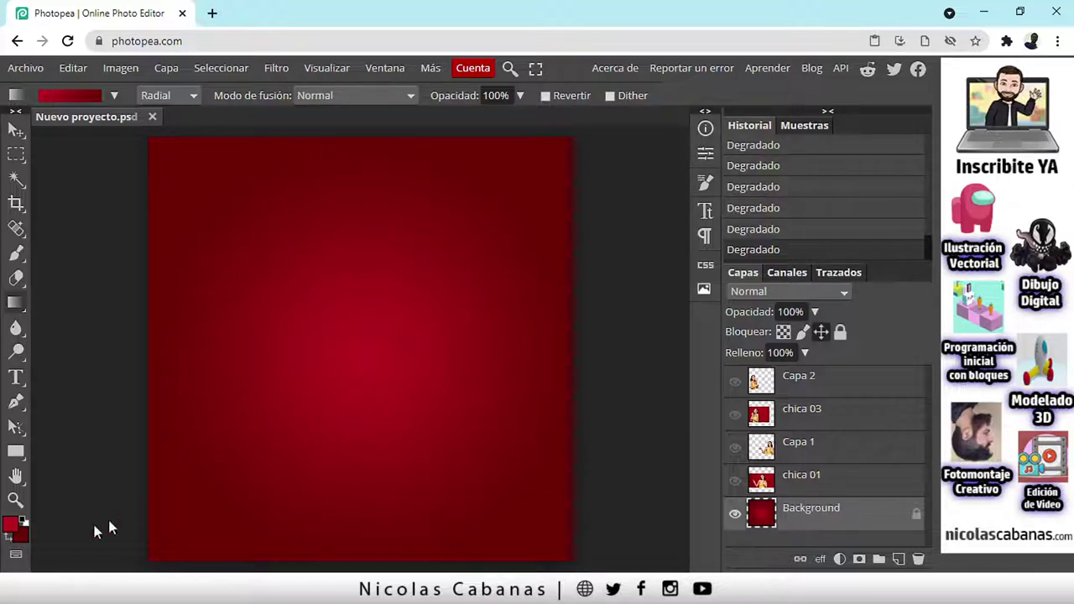
- Swap the foreground and background colours and refill the Background layer radially from dark red at the centre to bright red
{"action": "left_click", "coordinate": [8, 539]}
{"action": "left_click_drag", "start_coordinate": [366, 358], "coordinate": [542, 172]}
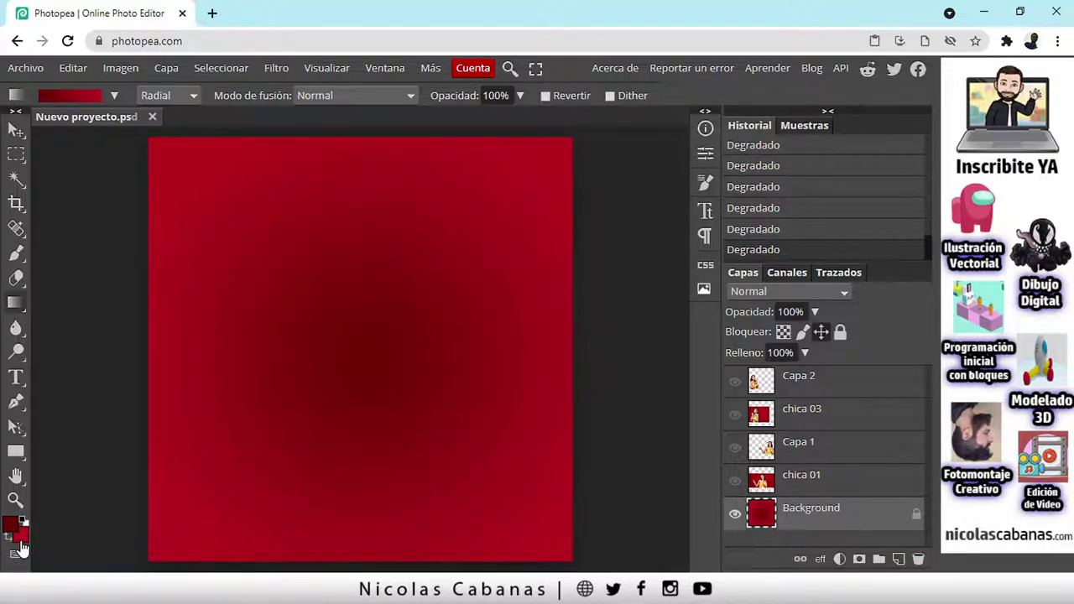
- Make bright red the foreground colour again and refill the Background layer radially from bright red at the centre to dark red edges
{"action": "key", "text": "x"}
{"action": "key", "text": "x"}
{"action": "key", "text": "x"}
{"action": "key", "text": "x"}
{"action": "key", "text": "x"}
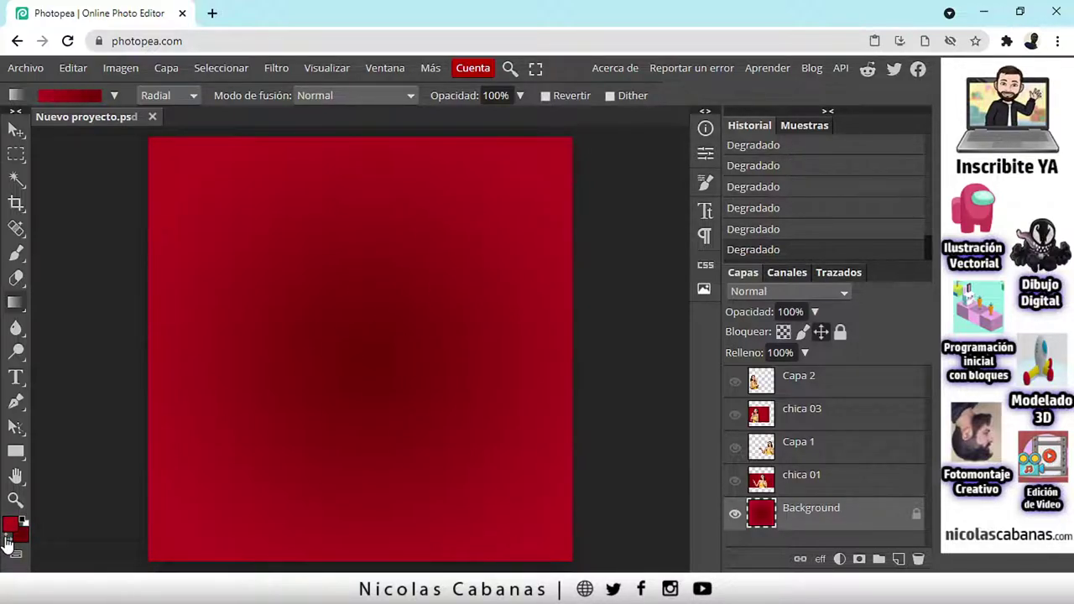
{"action": "left_click_drag", "start_coordinate": [372, 328], "coordinate": [571, 152]}
{"action": "left_click_drag", "start_coordinate": [388, 340], "coordinate": [525, 187]}
{"action": "left_click_drag", "start_coordinate": [358, 364], "coordinate": [557, 173]}
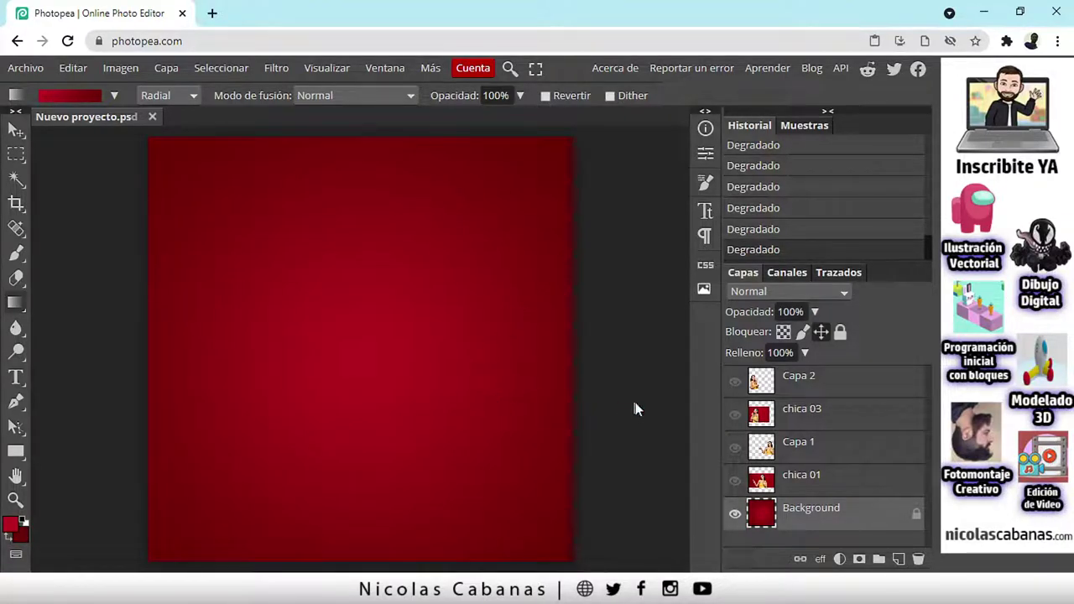
- Show the Capa 1 and Capa 2 cutout layers over the red gradient background
{"action": "left_click", "coordinate": [735, 449]}
{"action": "left_click", "coordinate": [735, 382]}
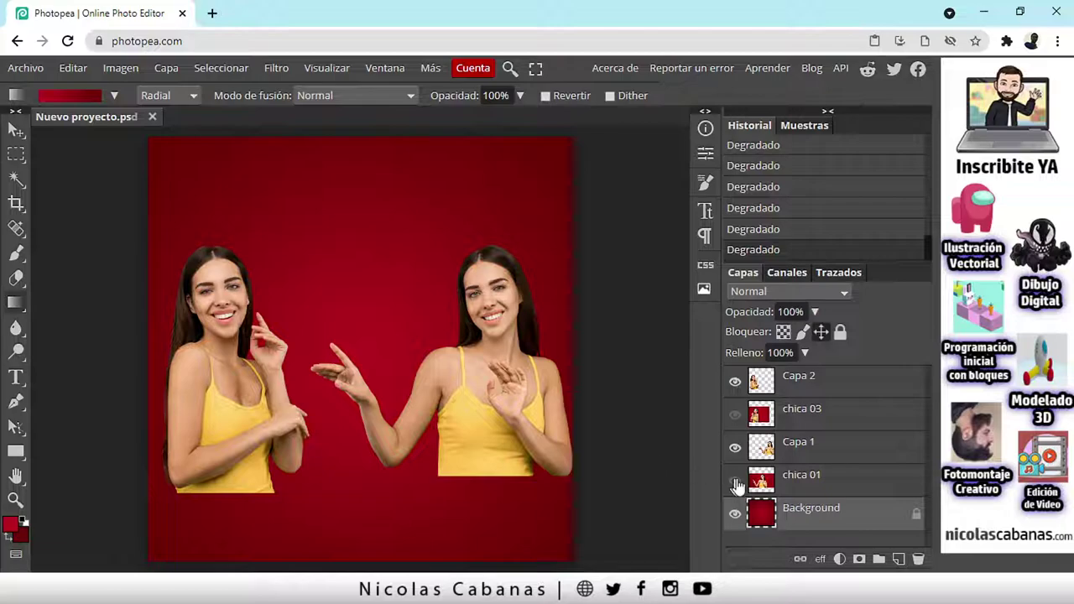
- Hide the Background layer and examine the cutout edges of Capa 1 and Capa 2, especially around the Capa 1 woman's hair
{"action": "left_click", "coordinate": [735, 450]}
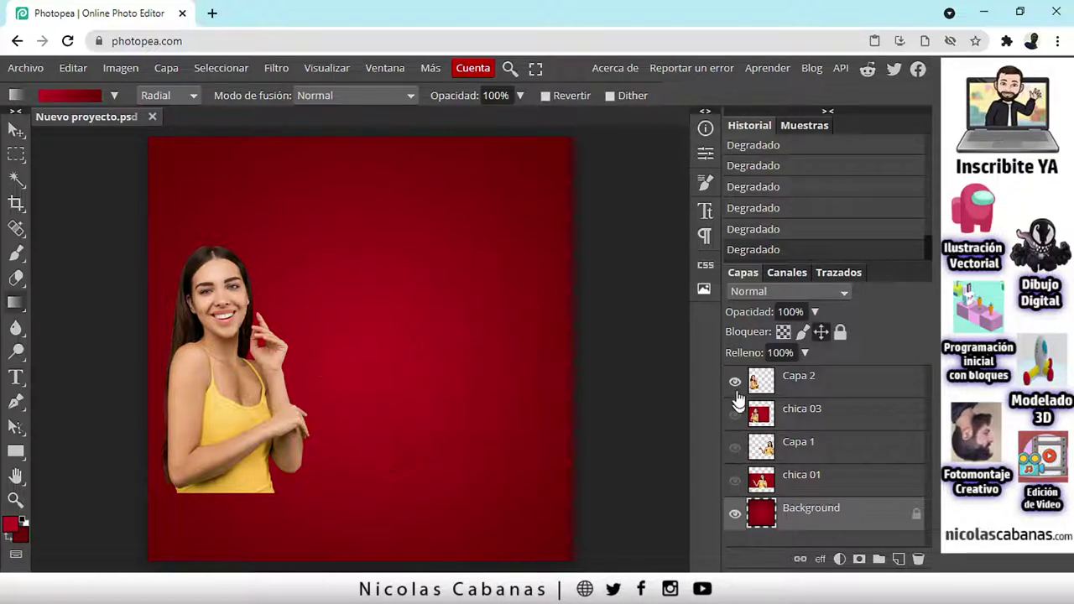
{"action": "left_click", "coordinate": [735, 382]}
{"action": "left_click", "coordinate": [736, 513]}
{"action": "left_click", "coordinate": [736, 382]}
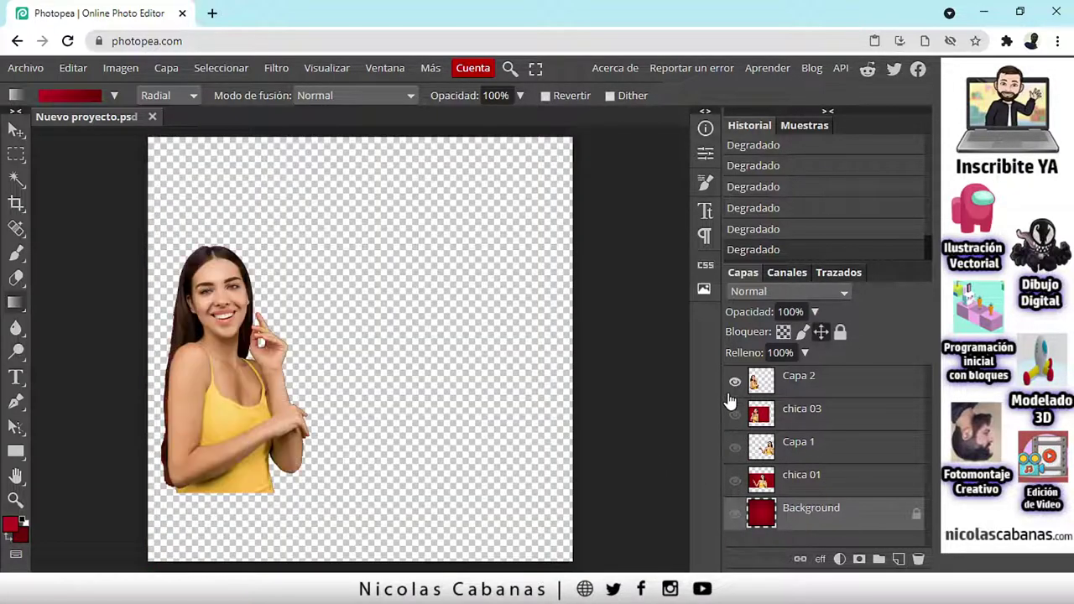
{"action": "left_click", "coordinate": [735, 449]}
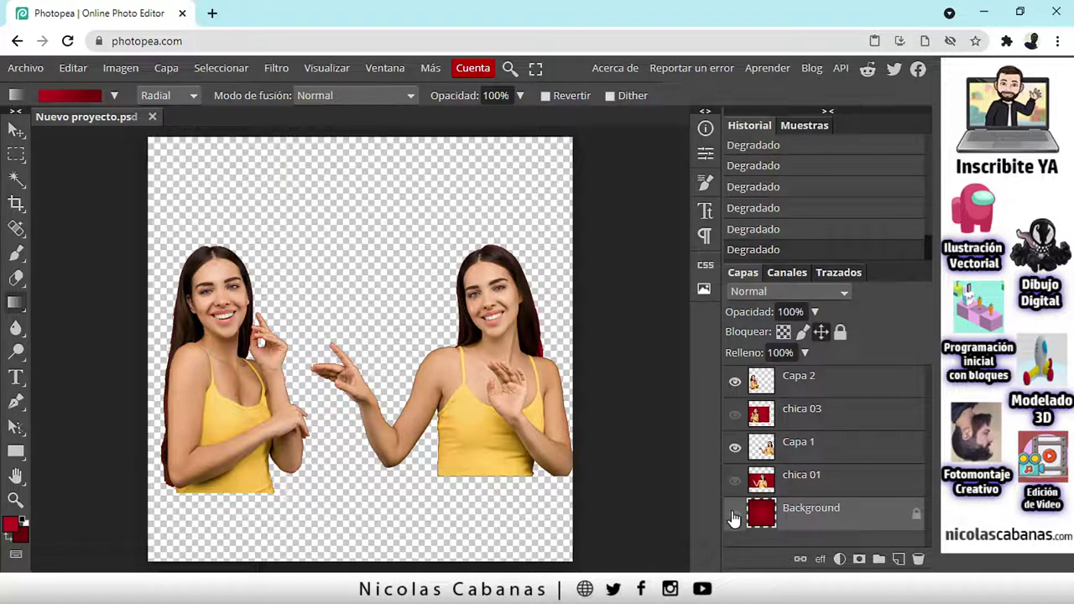
{"action": "scroll", "coordinate": [577, 355], "scroll_direction": "up", "scroll_amount": 1}
{"action": "scroll", "coordinate": [577, 356], "scroll_direction": "up", "scroll_amount": 3}
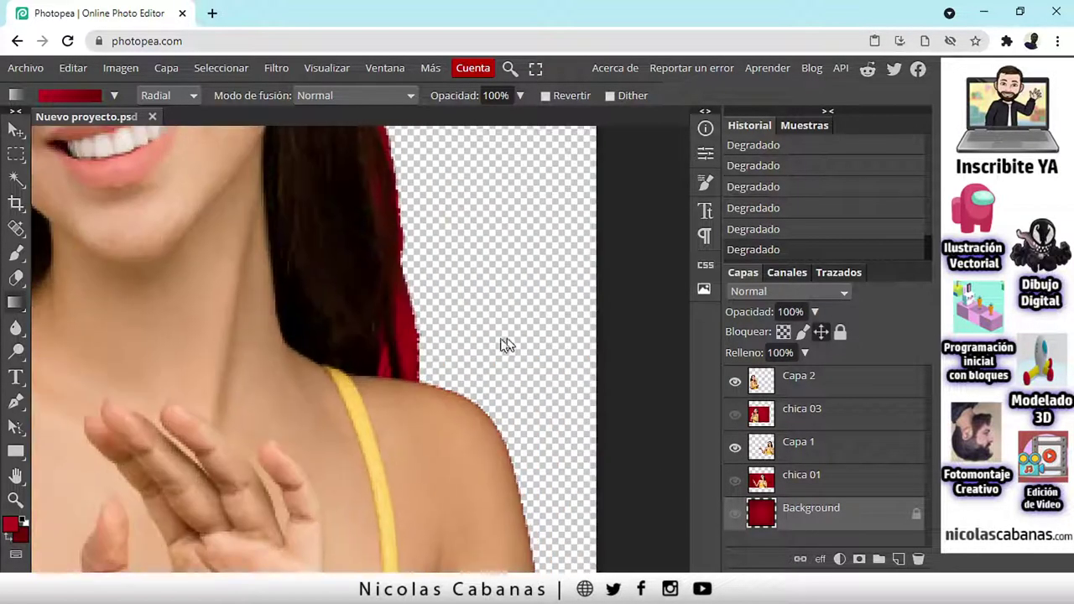
{"action": "scroll", "coordinate": [507, 343], "scroll_direction": "down", "scroll_amount": 1}
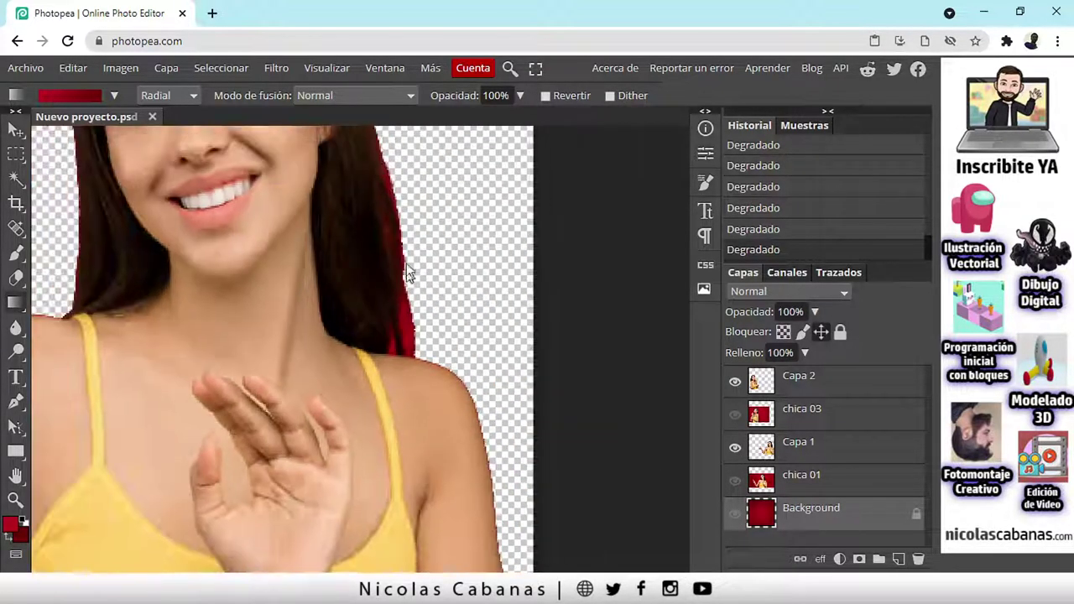
- Show the Background layer again and examine how the Capa 1 woman's hair and shoulder edges blend with the red gradient
{"action": "left_click", "coordinate": [736, 514]}
{"action": "scroll", "coordinate": [382, 298], "scroll_direction": "down", "scroll_amount": 2}
{"action": "scroll", "coordinate": [382, 316], "scroll_direction": "up", "scroll_amount": 2}
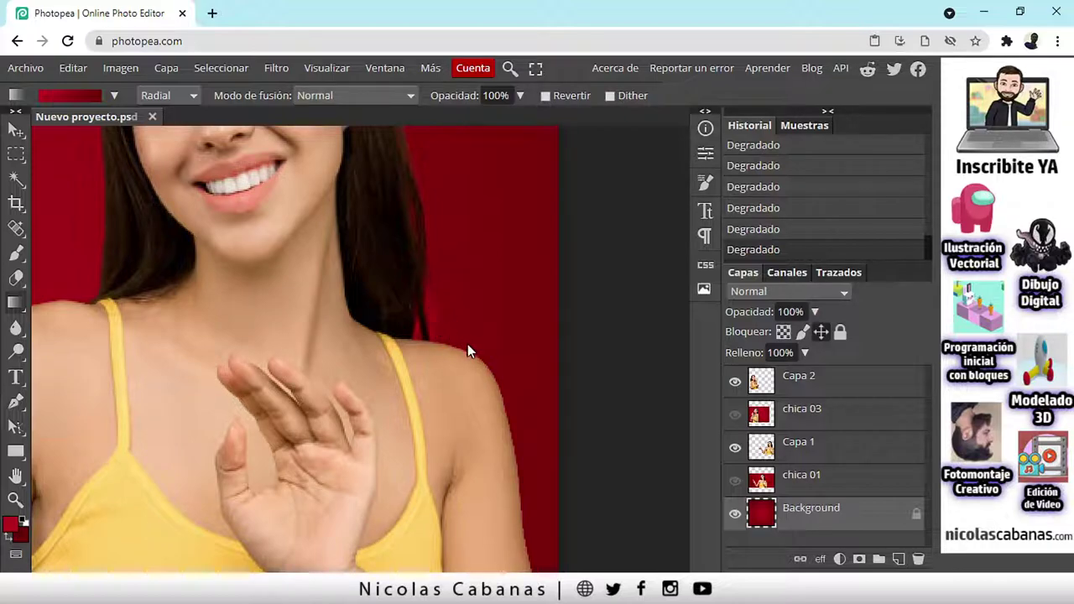
- Examine the arm and hand edges of both cutout women against the gradient, hiding the Background layer and showing it again to compare
{"action": "scroll", "coordinate": [426, 342], "scroll_direction": "down", "scroll_amount": 2}
{"action": "left_click_drag", "start_coordinate": [418, 354], "coordinate": [511, 342]}
{"action": "scroll", "coordinate": [302, 386], "scroll_direction": "up", "scroll_amount": 1}
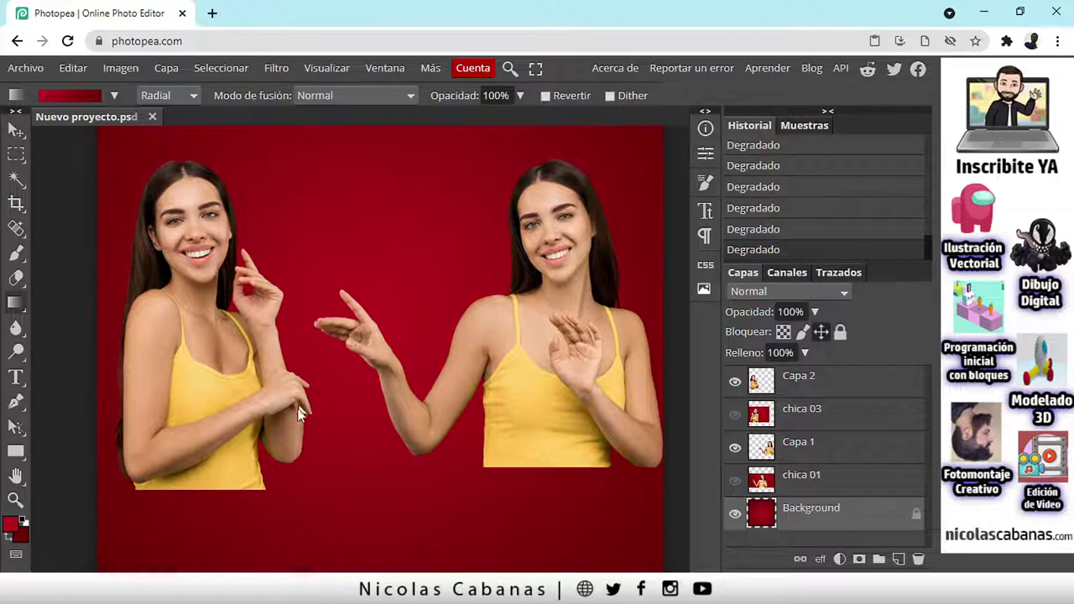
{"action": "scroll", "coordinate": [420, 383], "scroll_direction": "up", "scroll_amount": 2}
{"action": "scroll", "coordinate": [415, 374], "scroll_direction": "up", "scroll_amount": 1}
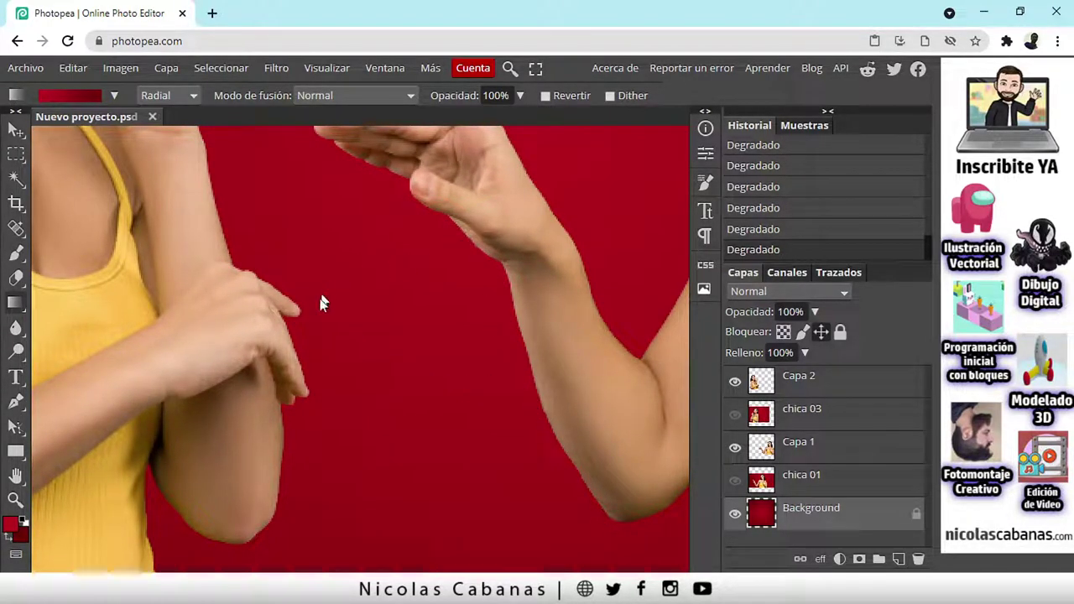
{"action": "scroll", "coordinate": [342, 396], "scroll_direction": "down", "scroll_amount": 2}
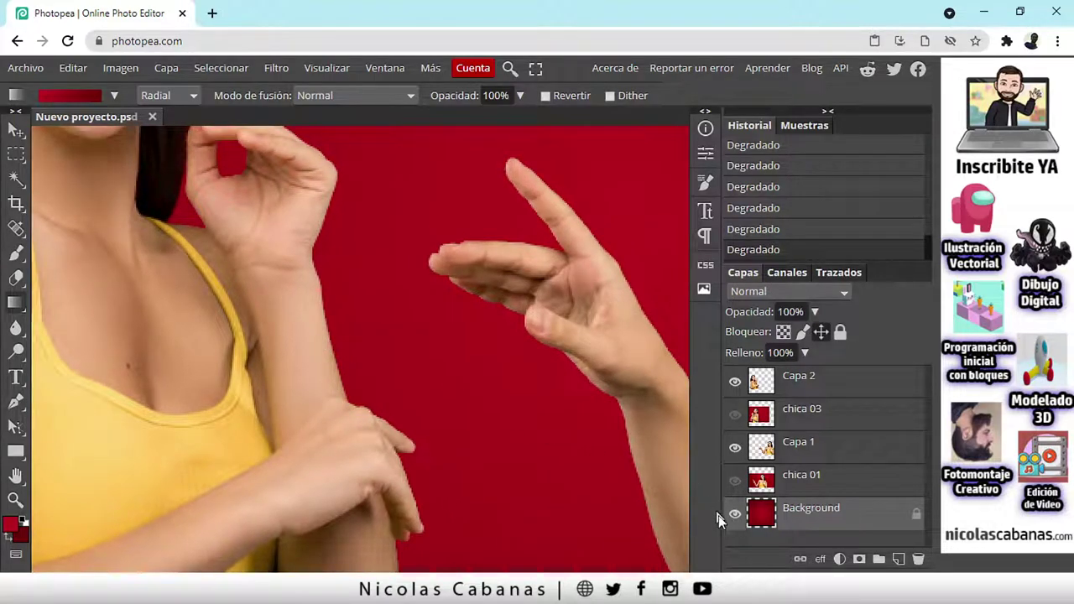
{"action": "left_click", "coordinate": [734, 515]}
{"action": "scroll", "coordinate": [336, 374], "scroll_direction": "up", "scroll_amount": 2}
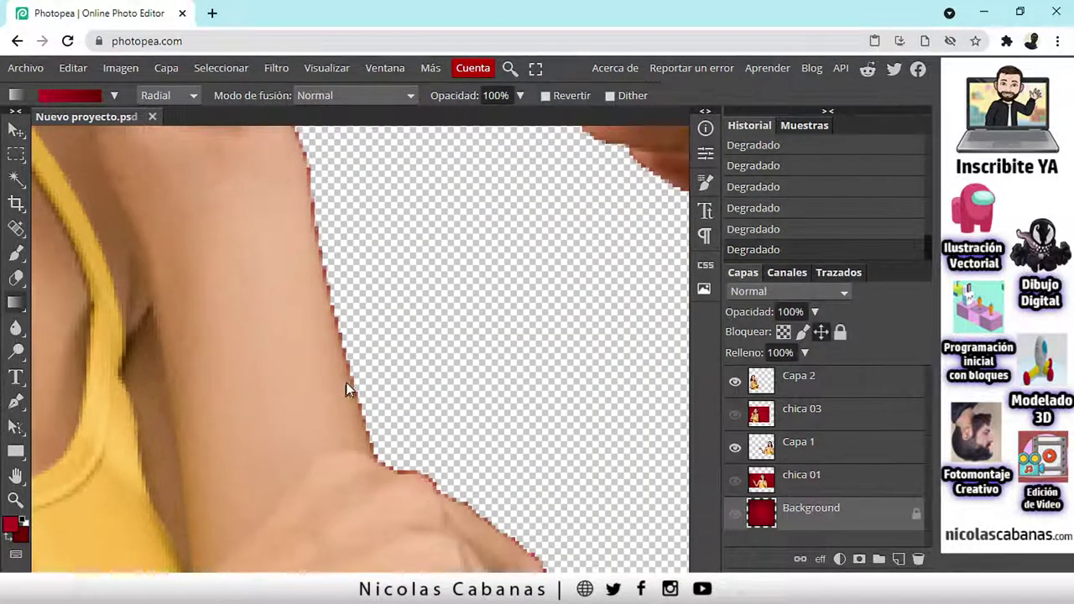
{"action": "left_click", "coordinate": [736, 515]}
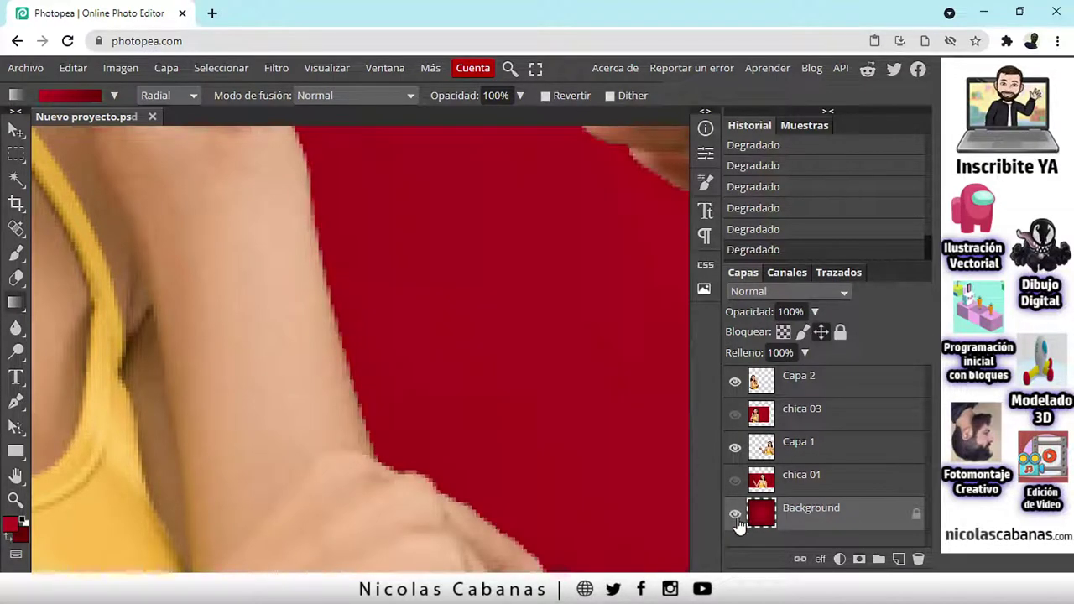
{"action": "scroll", "coordinate": [521, 428], "scroll_direction": "down", "scroll_amount": 5}
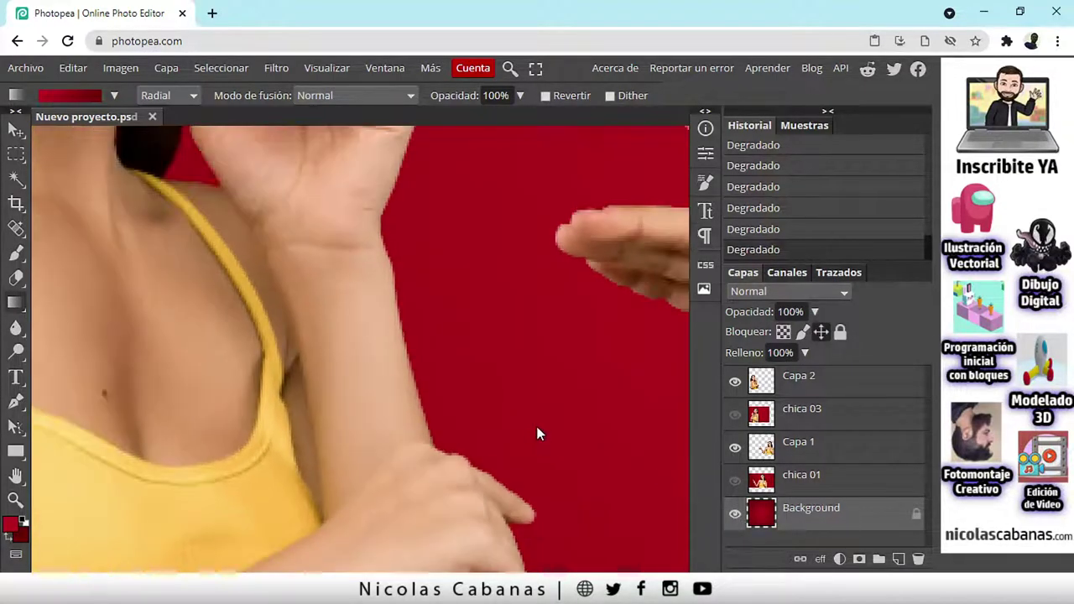
{"action": "scroll", "coordinate": [549, 438], "scroll_direction": "down", "scroll_amount": 5}
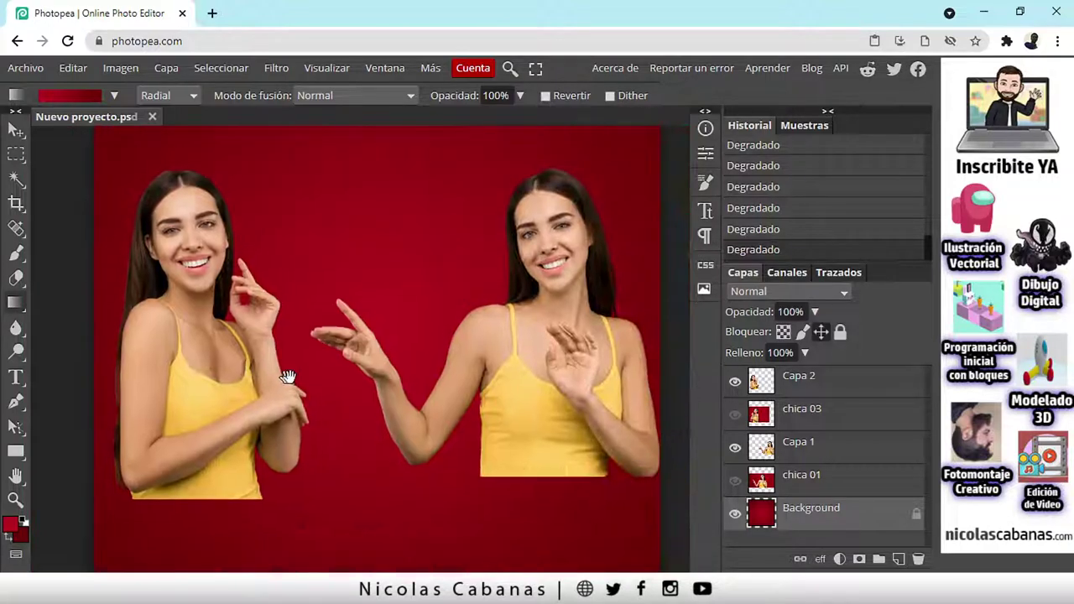
{"action": "scroll", "coordinate": [325, 411], "scroll_direction": "down", "scroll_amount": 2}
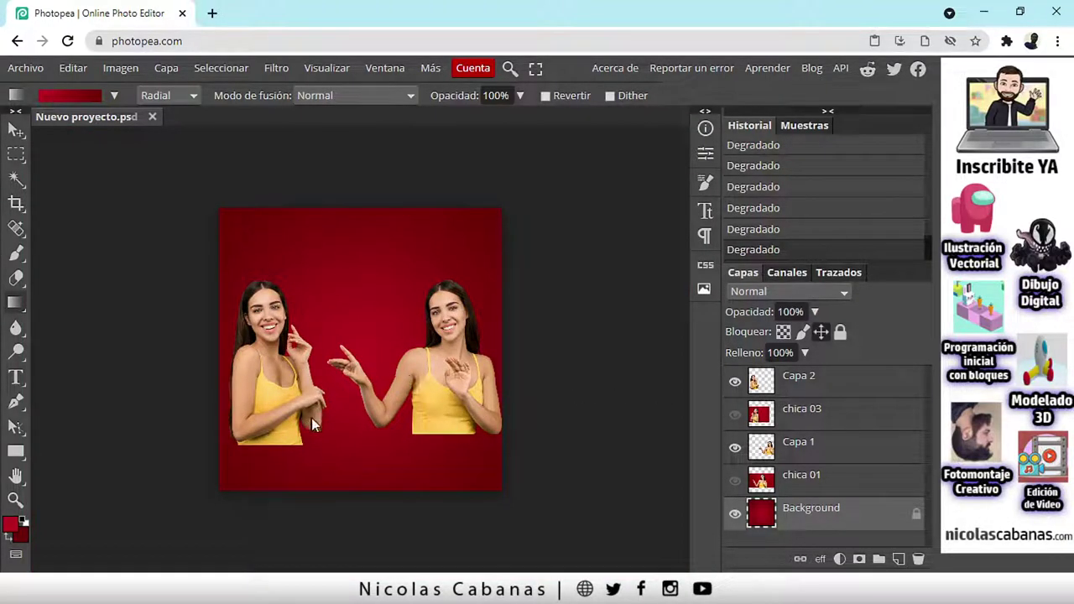
{"action": "scroll", "coordinate": [324, 419], "scroll_direction": "up", "scroll_amount": 2}
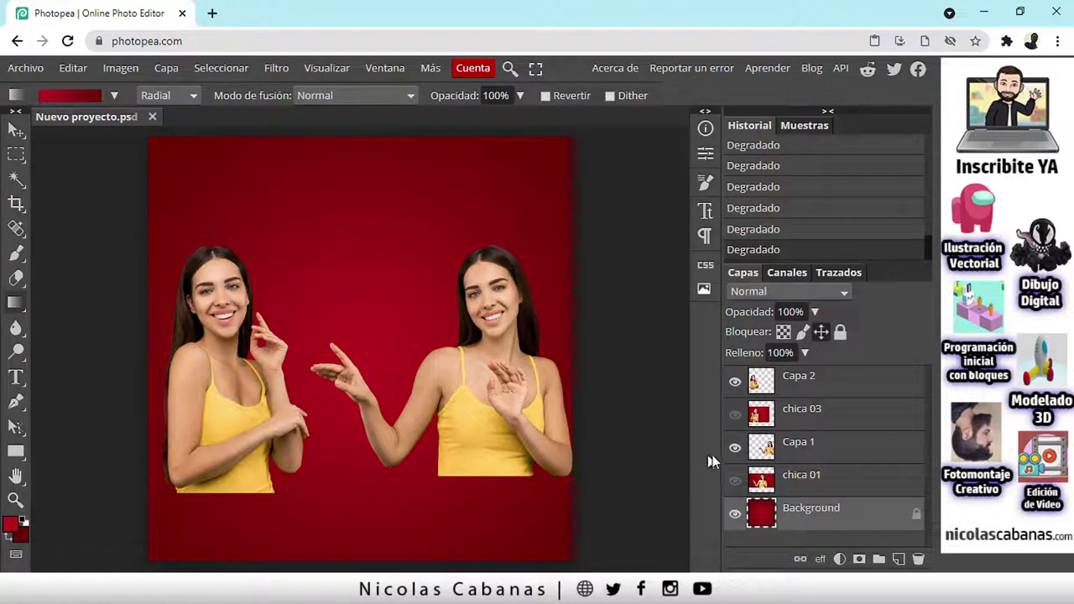
- Rename the Capa 1 layer as "ella brazo"
{"action": "left_click", "coordinate": [789, 450]}
{"action": "left_click", "coordinate": [735, 451]}
{"action": "left_click", "coordinate": [736, 450]}
{"action": "double_click", "coordinate": [797, 442]}
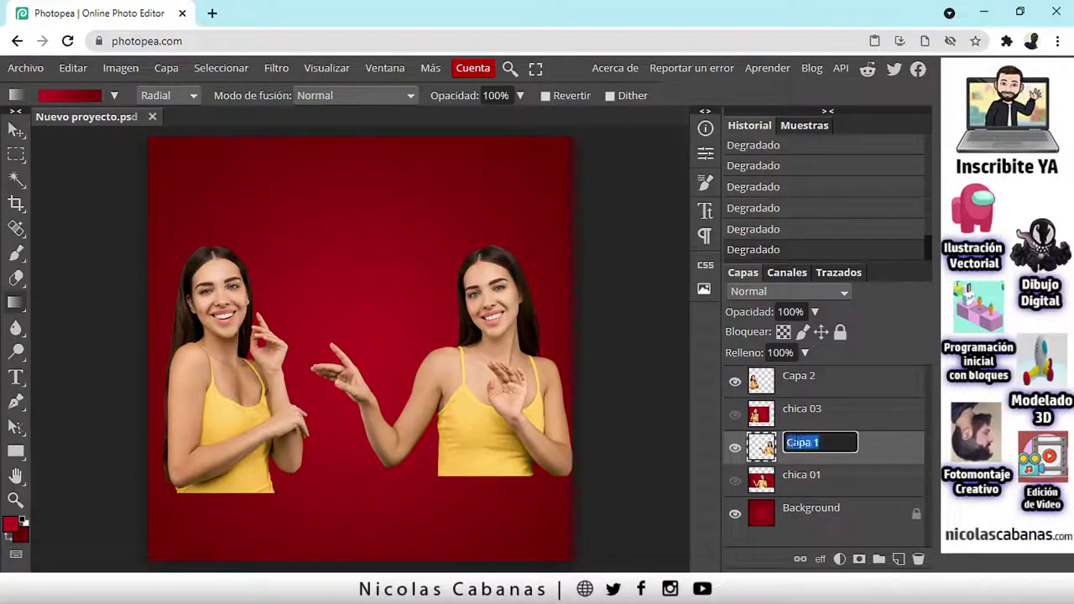
{"action": "type", "text": "ella brazo"}
{"action": "key", "text": "Return"}
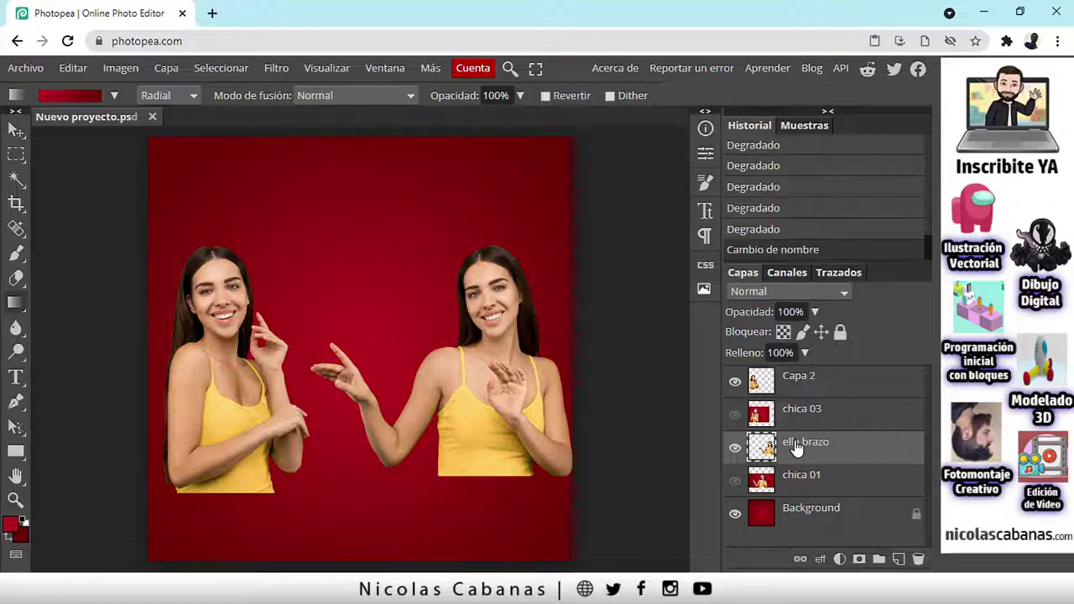
- Hide the Capa 2 layer so only the "ella brazo" woman remains over the red background
{"action": "left_click", "coordinate": [736, 450]}
{"action": "left_click", "coordinate": [735, 450]}
{"action": "left_click", "coordinate": [735, 382]}
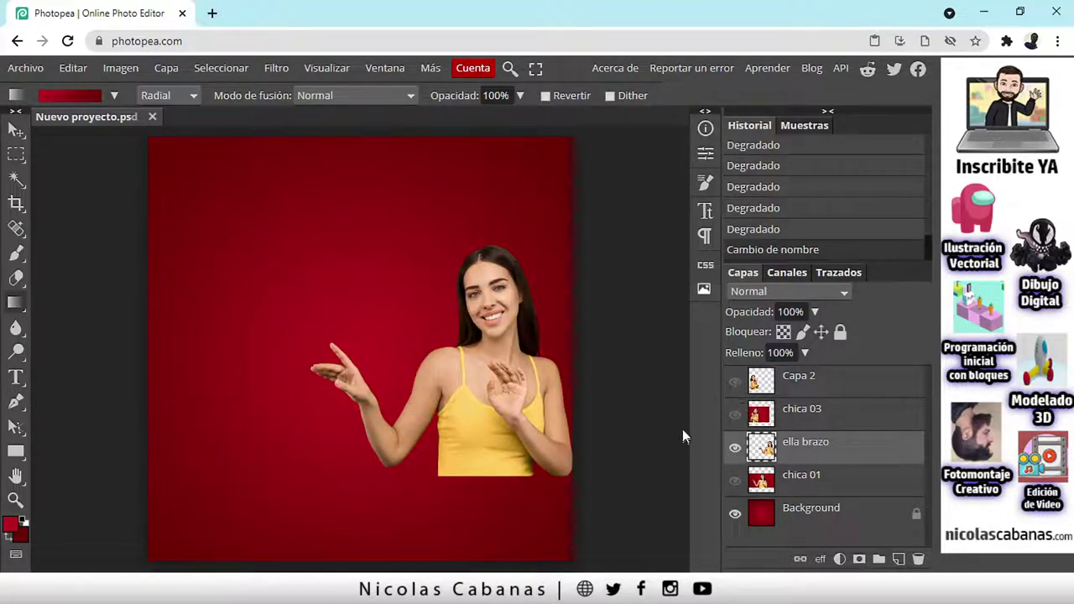
{"action": "scroll", "coordinate": [497, 453], "scroll_direction": "up", "scroll_amount": 3}
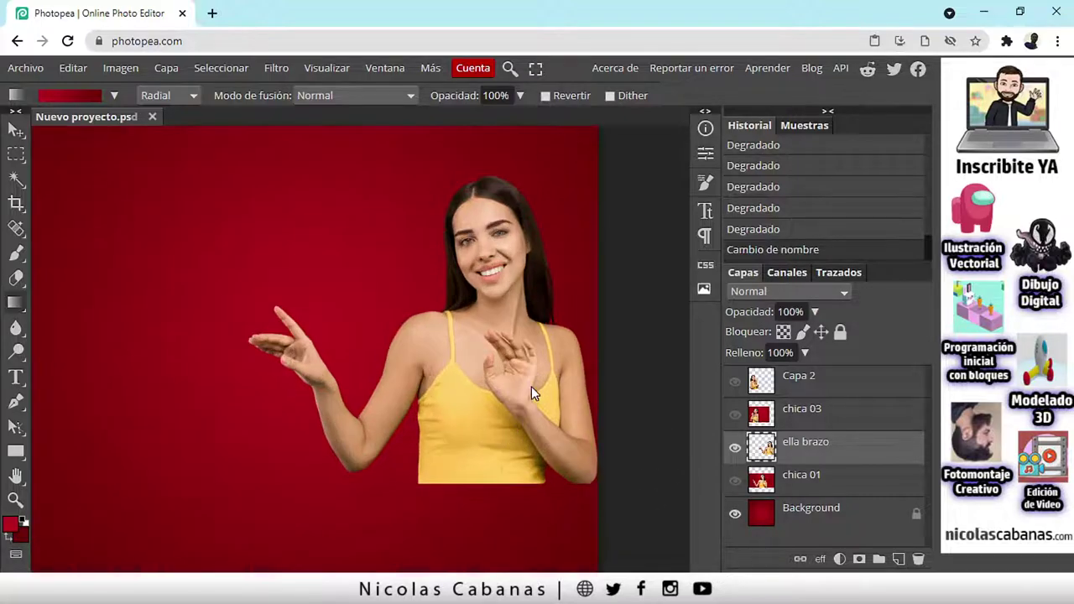
{"action": "scroll", "coordinate": [492, 399], "scroll_direction": "down", "scroll_amount": 2}
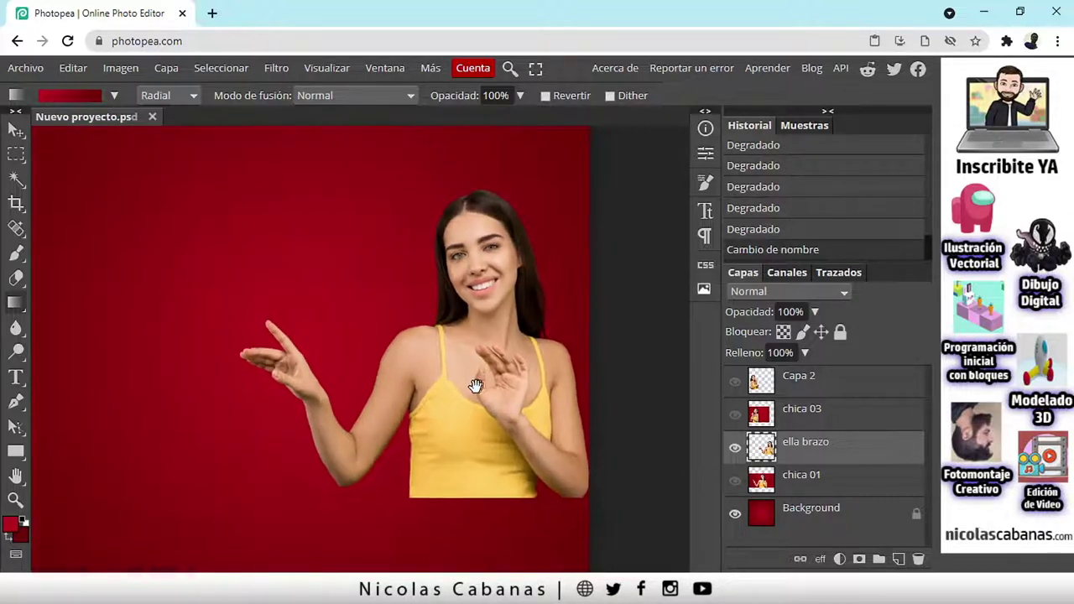
- Try the free-position warp on the "ella brazo" layer with its mesh shown, pinning the outstretched arm's wrist, elbow and shoulder, the chest and the waist
{"action": "left_click", "coordinate": [72, 68]}
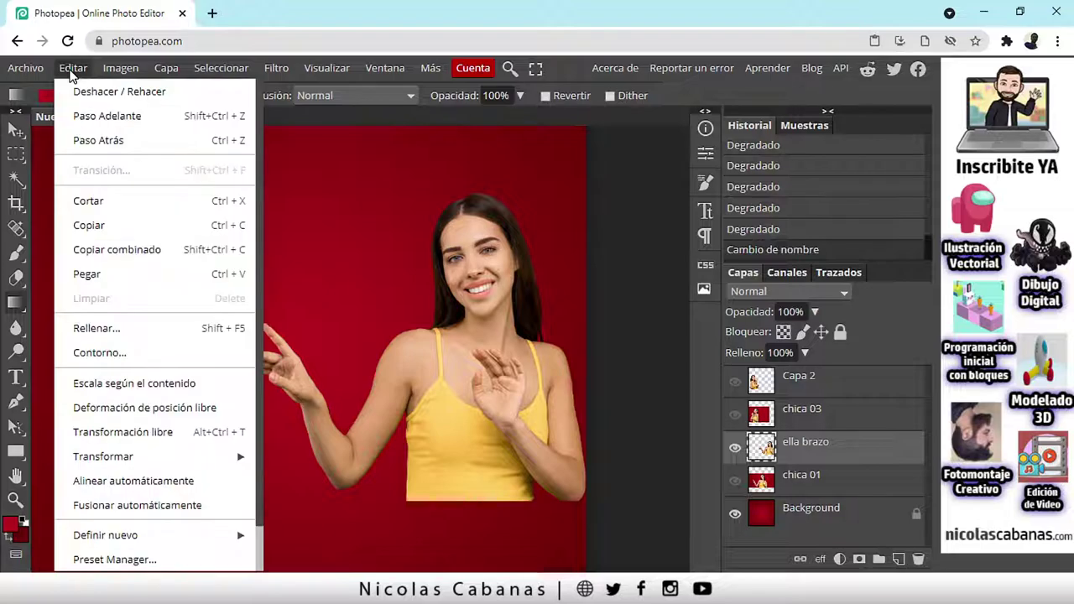
{"action": "mouse_move", "coordinate": [123, 454]}
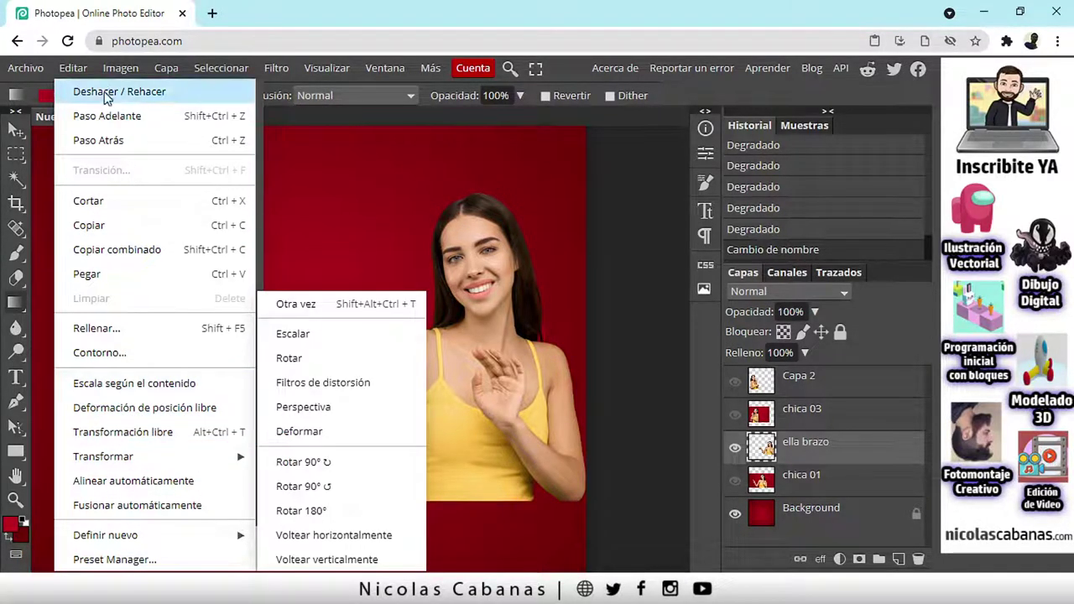
{"action": "left_click", "coordinate": [78, 72]}
{"action": "left_click", "coordinate": [77, 71]}
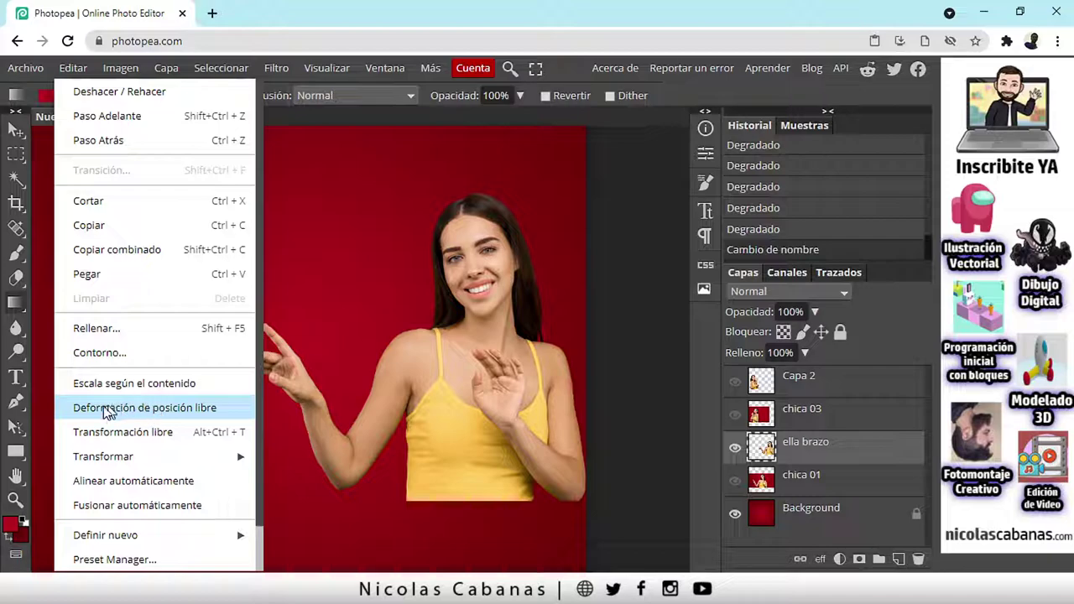
{"action": "left_click", "coordinate": [188, 417]}
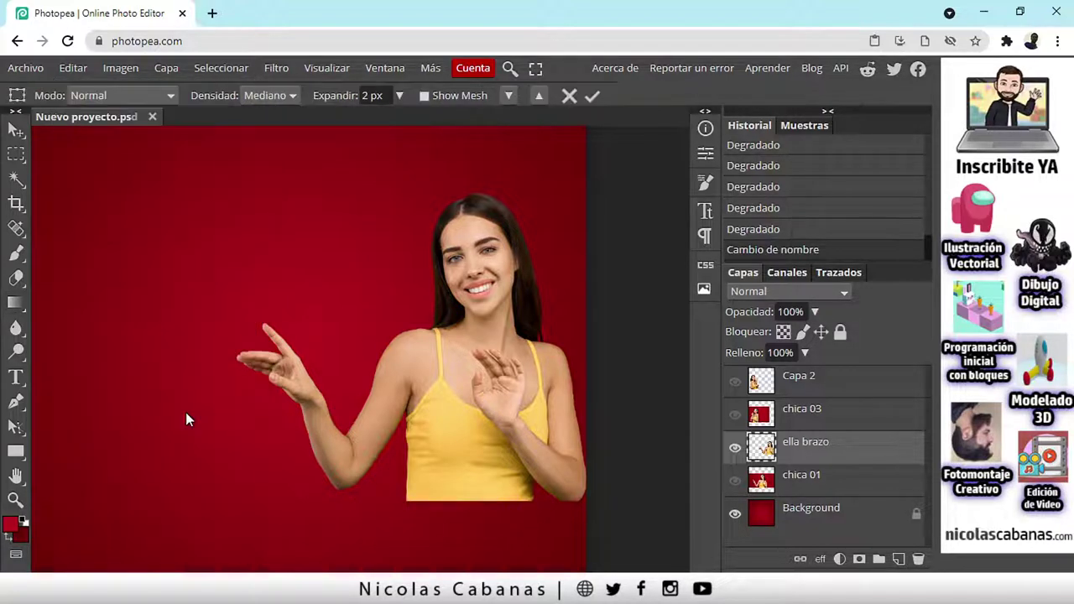
{"action": "left_click", "coordinate": [424, 95]}
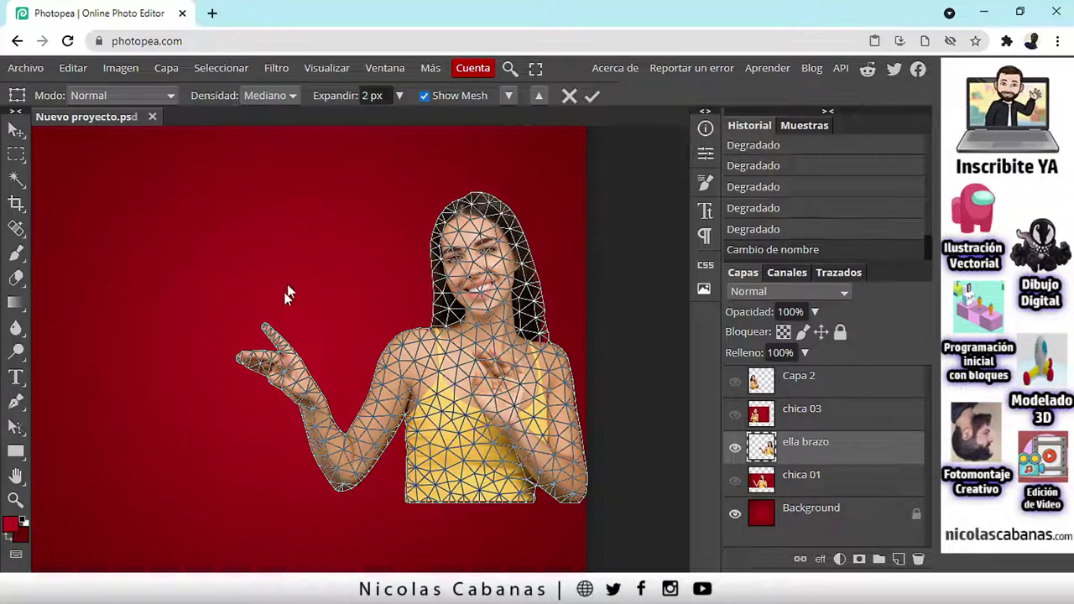
{"action": "left_click", "coordinate": [309, 401]}
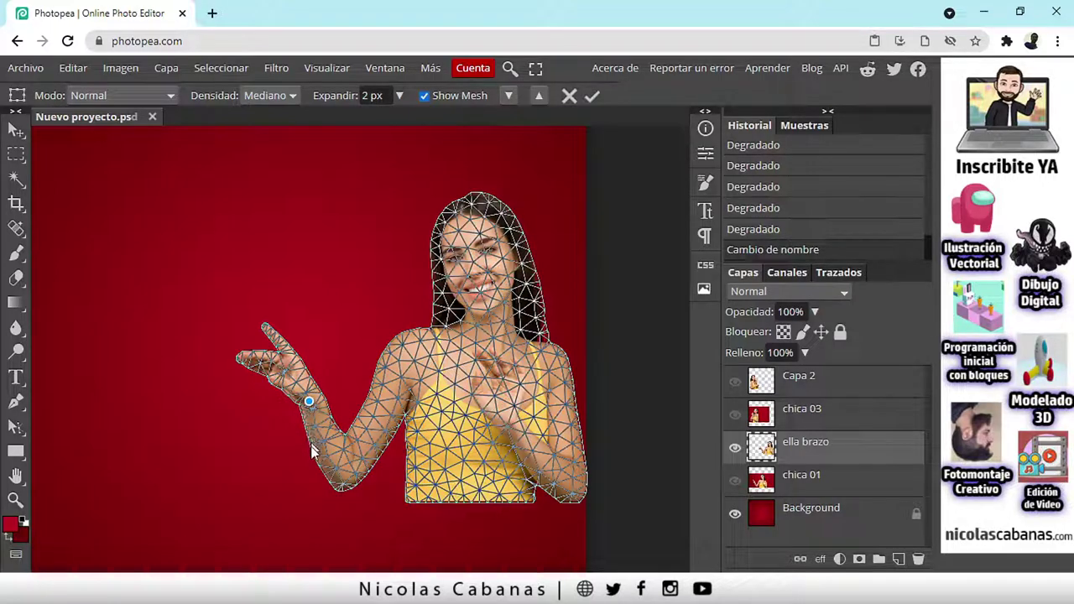
{"action": "left_click", "coordinate": [340, 480]}
{"action": "left_click", "coordinate": [402, 358]}
{"action": "left_click", "coordinate": [476, 347]}
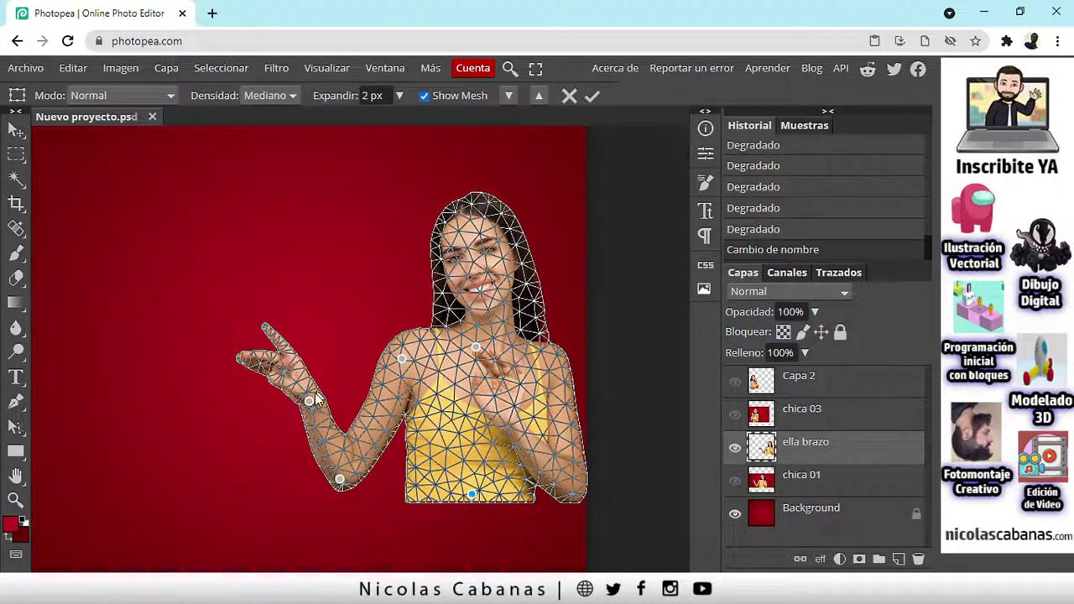
- Try bending the outstretched hand downward at the wrist with an added pin on the hand
{"action": "mouse_move", "coordinate": [309, 402]}
{"action": "left_mouse_down"}
{"action": "mouse_move", "coordinate": [328, 399]}
{"action": "mouse_move", "coordinate": [295, 412]}
{"action": "mouse_move", "coordinate": [319, 391]}
{"action": "mouse_move", "coordinate": [305, 396]}
{"action": "mouse_move", "coordinate": [309, 406]}
{"action": "mouse_move", "coordinate": [321, 402]}
{"action": "mouse_move", "coordinate": [312, 407]}
{"action": "mouse_move", "coordinate": [283, 319]}
{"action": "mouse_move", "coordinate": [238, 249]}
{"action": "mouse_move", "coordinate": [309, 403]}
{"action": "left_mouse_up"}
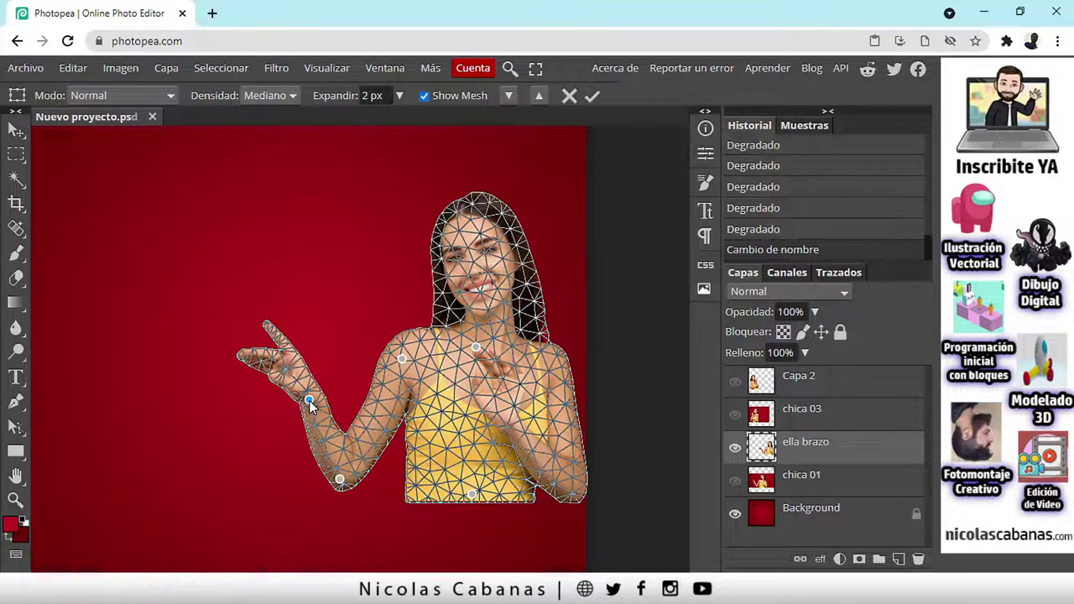
{"action": "left_click", "coordinate": [267, 356]}
{"action": "left_click_drag", "start_coordinate": [267, 360], "coordinate": [252, 379]}
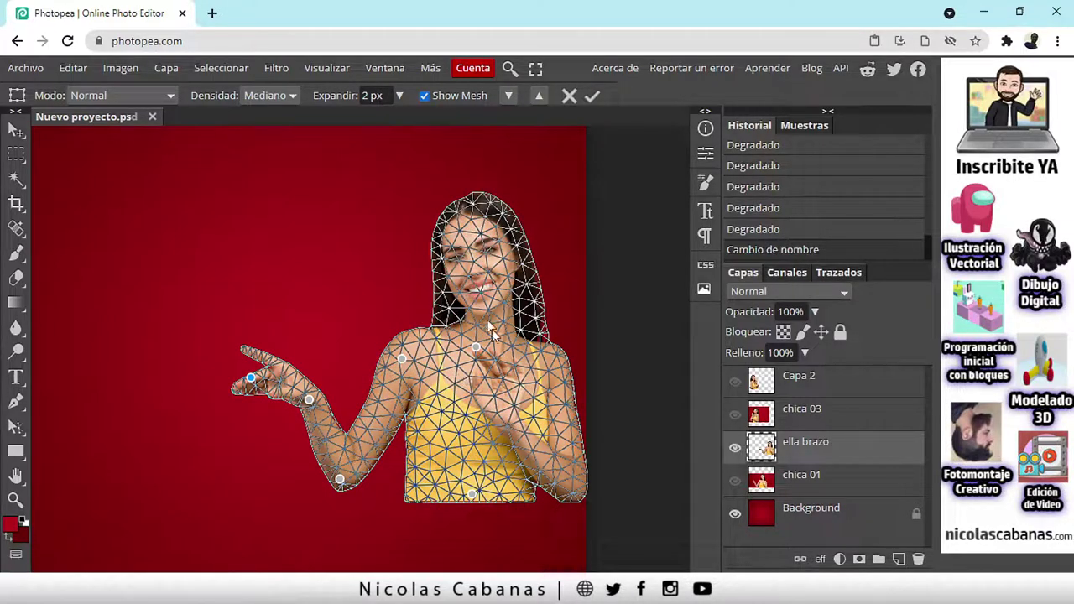
- Hide the mesh, try tilting the head slightly with a forehead pin, and undo the whole warp
{"action": "left_click", "coordinate": [424, 98]}
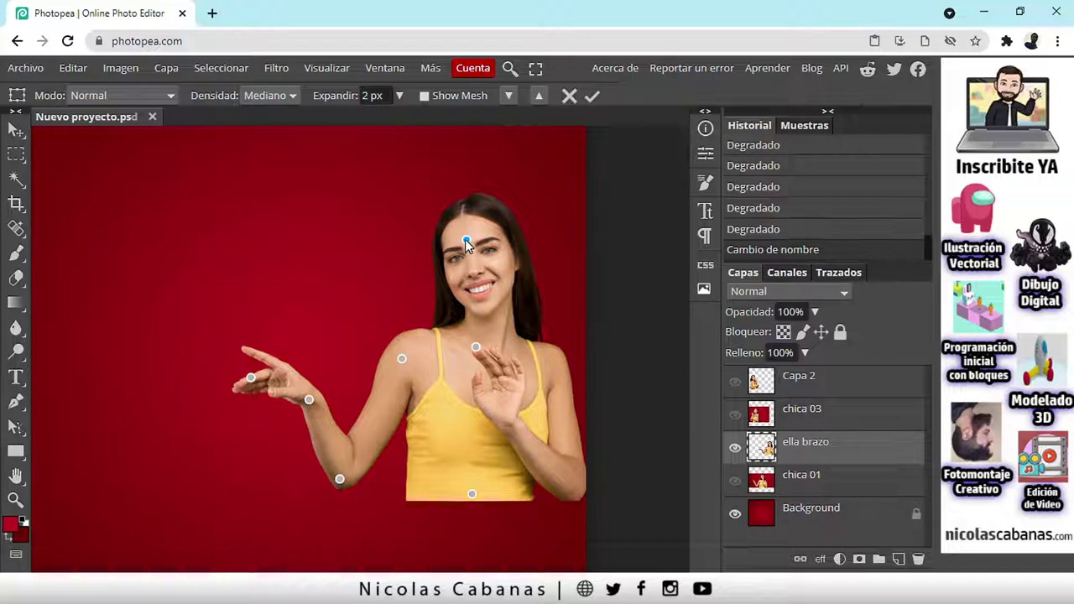
{"action": "mouse_move", "coordinate": [466, 240]}
{"action": "left_mouse_down"}
{"action": "mouse_move", "coordinate": [483, 242]}
{"action": "mouse_move", "coordinate": [469, 239]}
{"action": "left_mouse_up"}
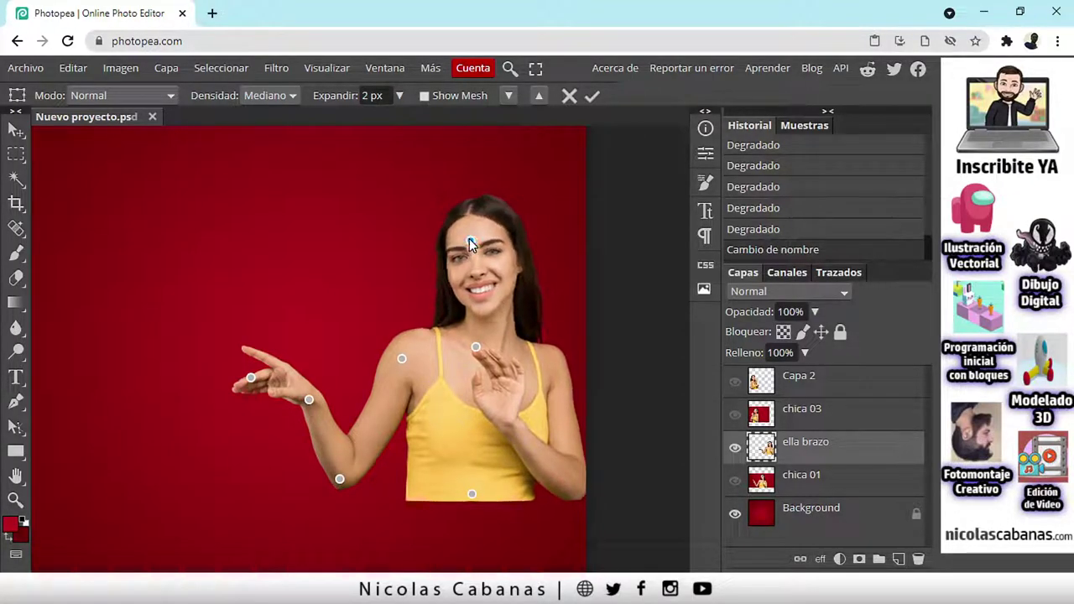
{"action": "left_click", "coordinate": [80, 67]}
{"action": "left_click", "coordinate": [136, 139]}
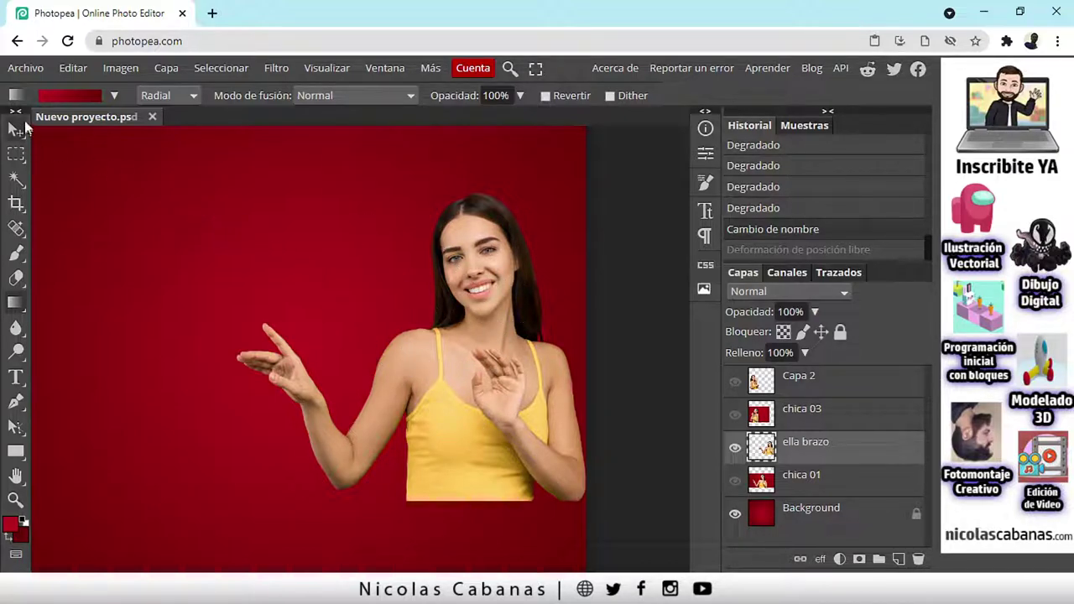
- Restart the free-position warp on the "ella brazo" layer and pin the wrist, elbow, shoulder, chest, waist, chin and forehead, leaving the mesh hidden
{"action": "left_click", "coordinate": [73, 67]}
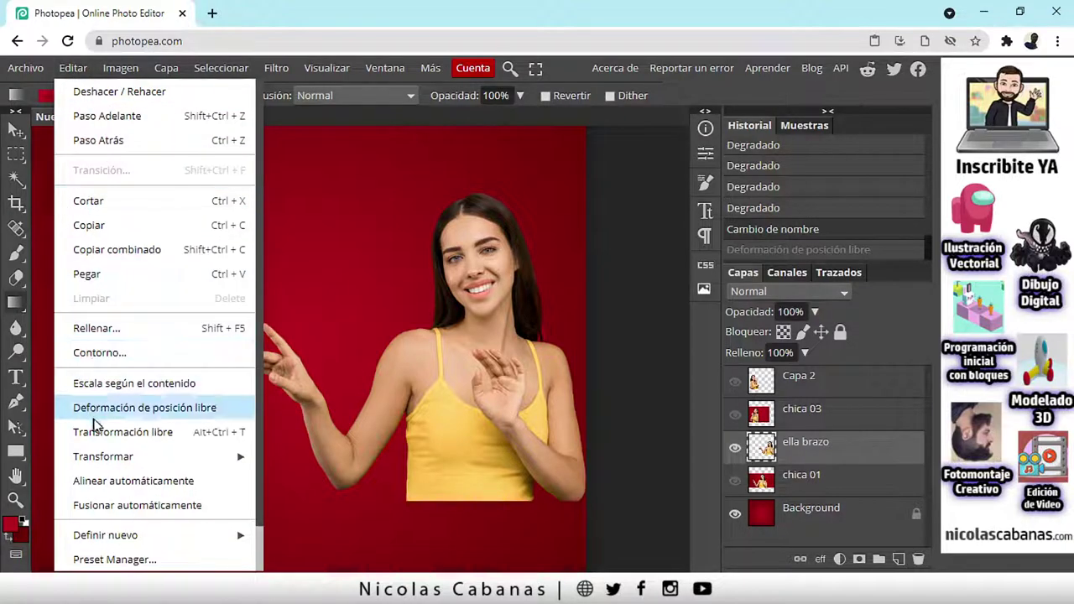
{"action": "left_click", "coordinate": [145, 410]}
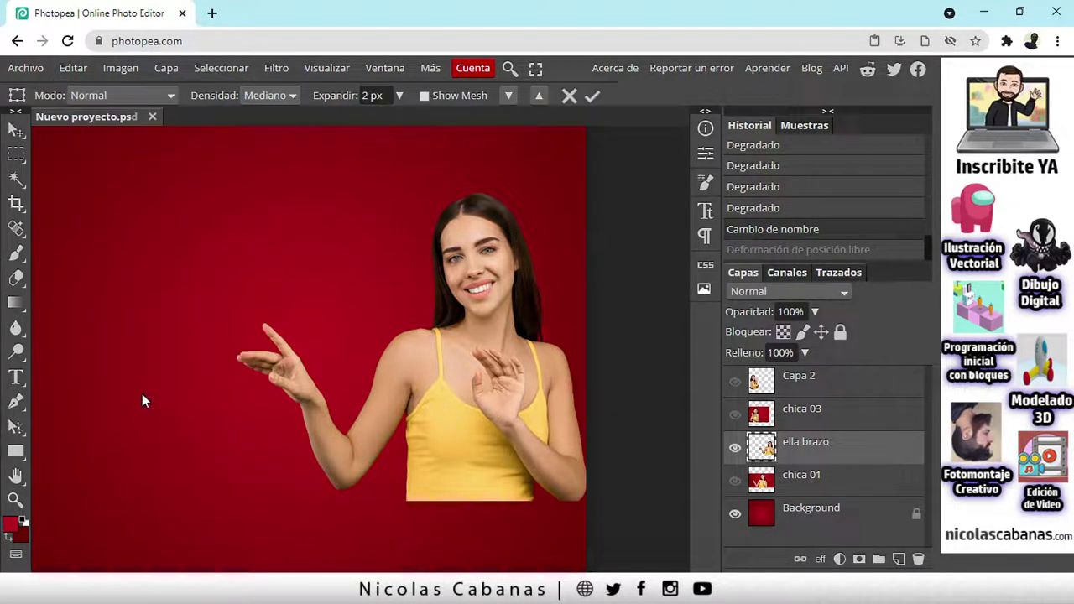
{"action": "left_click", "coordinate": [423, 96]}
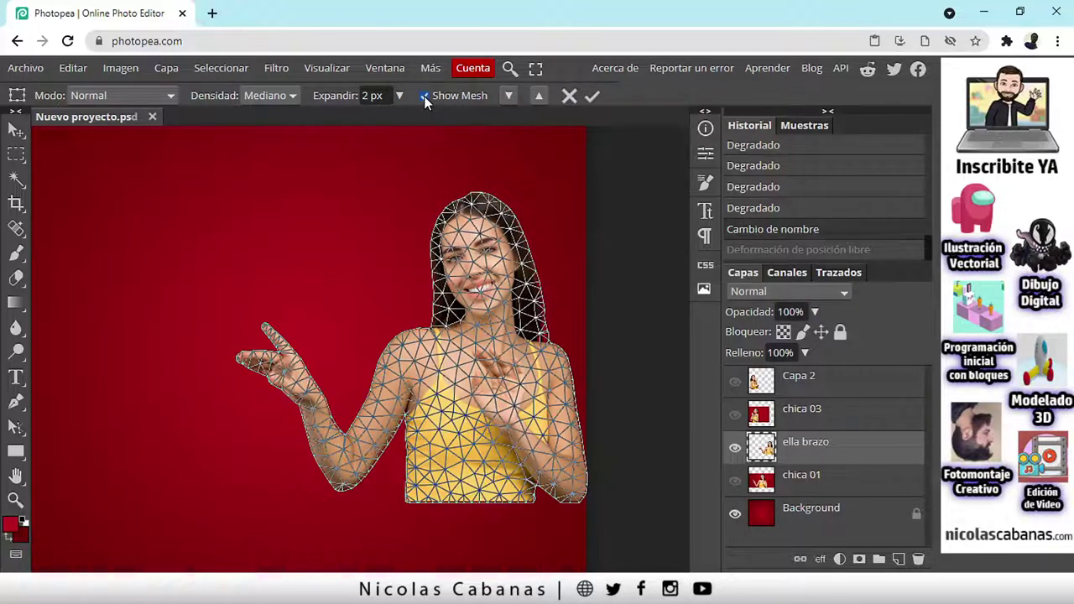
{"action": "left_click", "coordinate": [311, 401]}
{"action": "left_click", "coordinate": [339, 485]}
{"action": "left_click", "coordinate": [398, 353]}
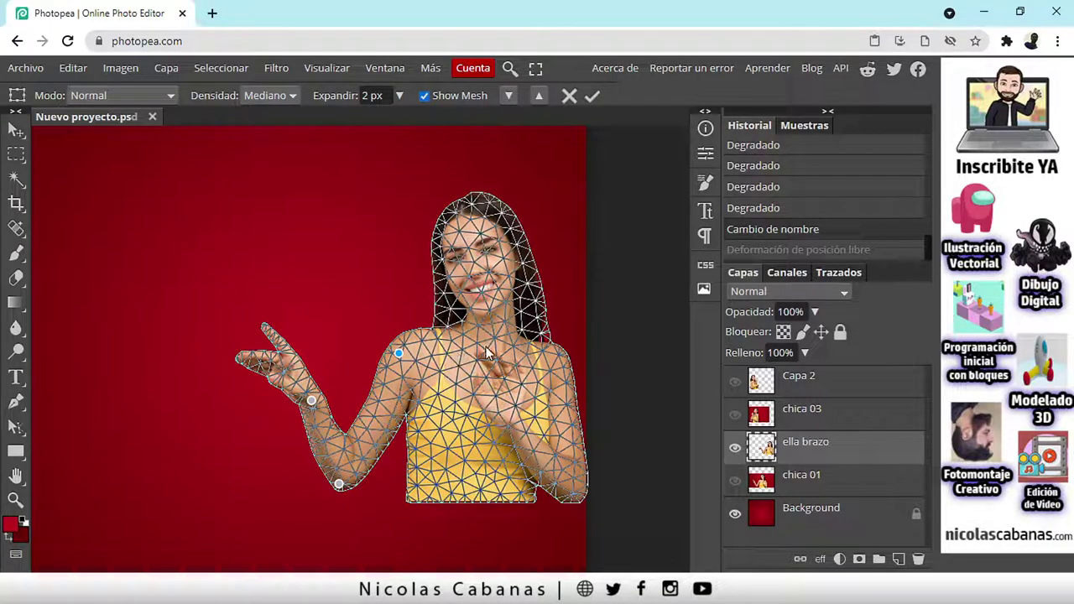
{"action": "left_click", "coordinate": [479, 489]}
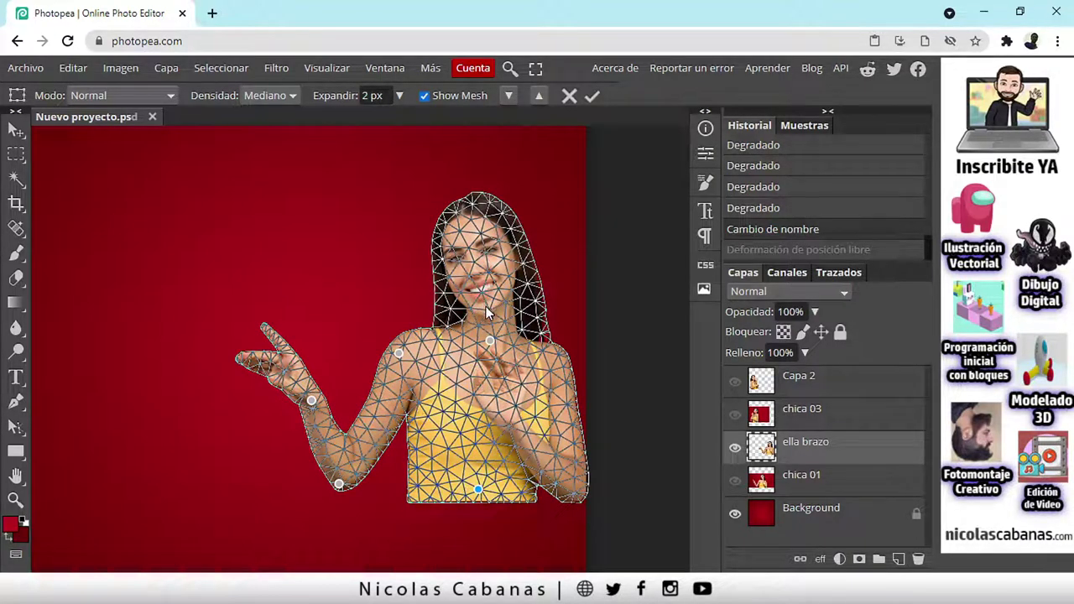
{"action": "left_click", "coordinate": [486, 307]}
{"action": "left_click", "coordinate": [465, 236]}
{"action": "left_click", "coordinate": [425, 95]}
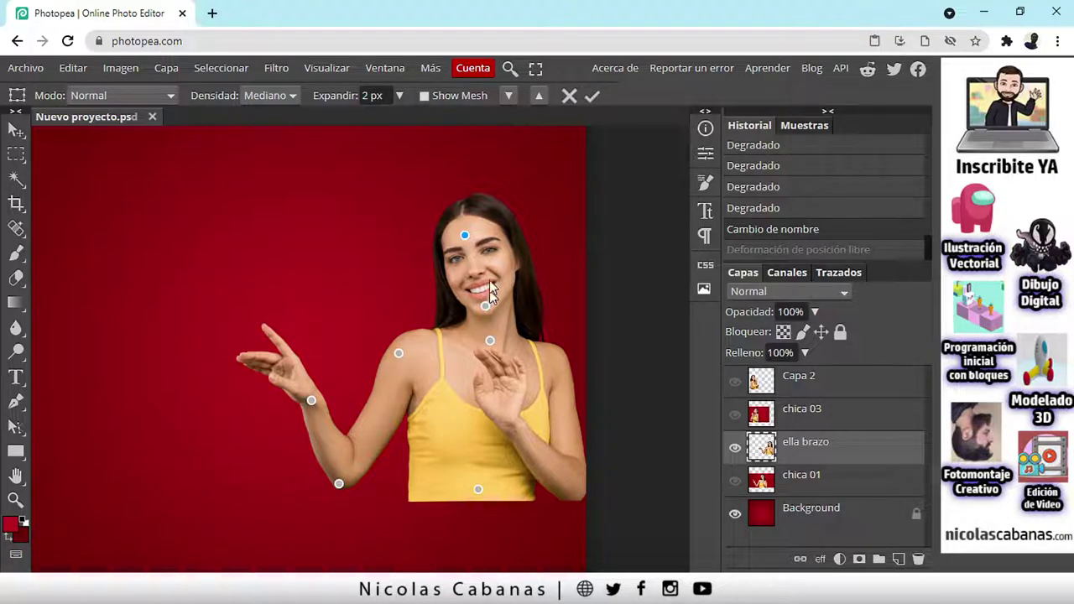
- Remove the chin pin and straighten the woman's head slightly using the forehead pin
{"action": "left_click_drag", "start_coordinate": [465, 235], "coordinate": [482, 234]}
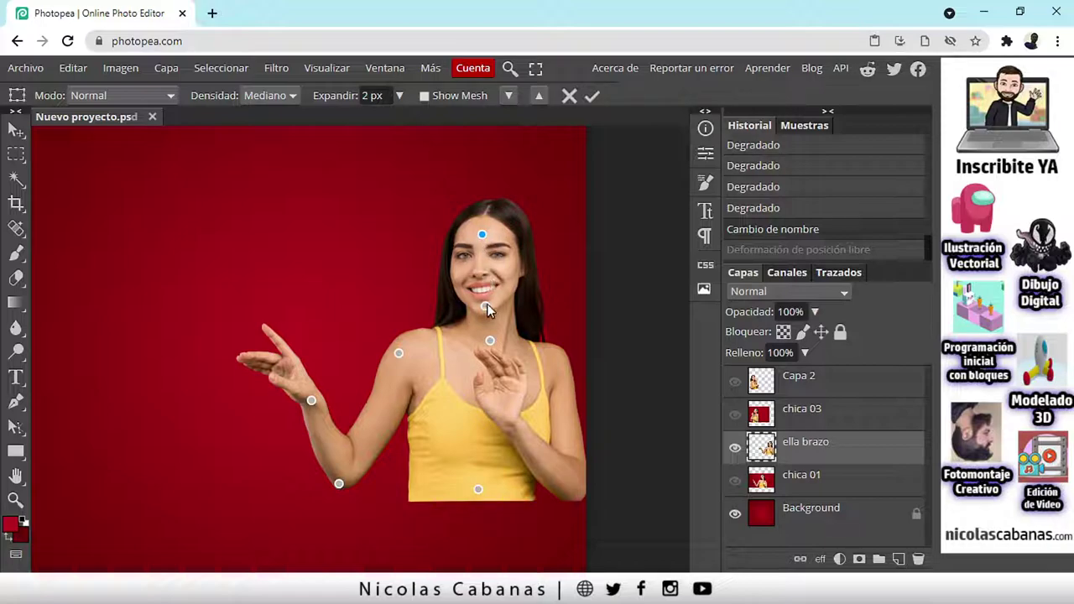
{"action": "key", "text": "Delete"}
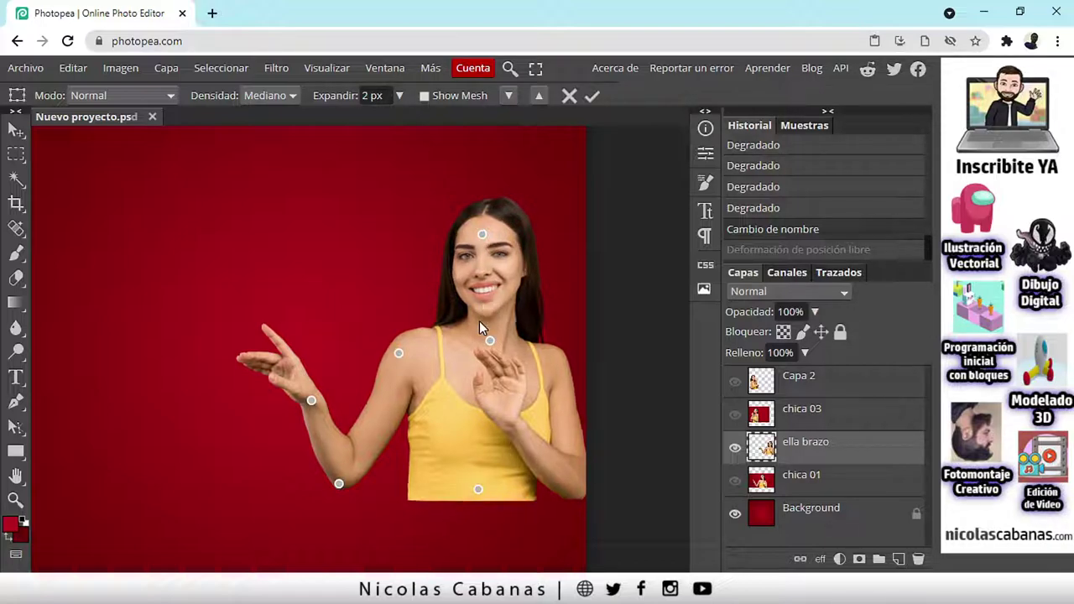
{"action": "left_click_drag", "start_coordinate": [481, 235], "coordinate": [473, 235]}
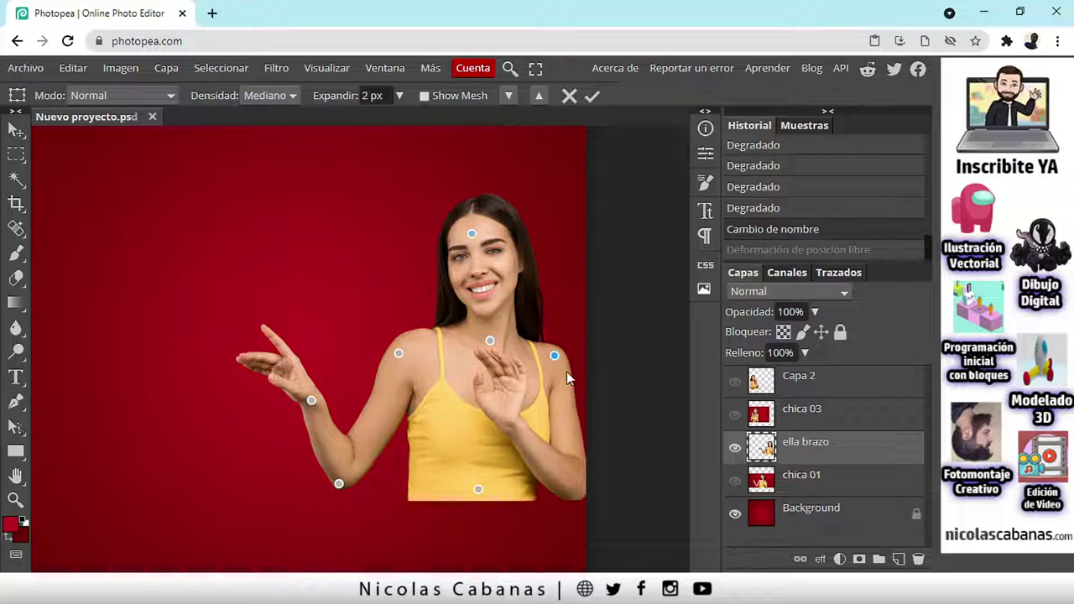
- Pin the chin, remove the far shoulder's pin, straighten the head, and bend the outstretched hand downward with a hand pin
{"action": "left_click", "coordinate": [480, 308]}
{"action": "left_click", "coordinate": [479, 308]}
{"action": "left_click", "coordinate": [554, 356]}
{"action": "key", "text": "Delete"}
{"action": "left_click", "coordinate": [470, 235]}
{"action": "mouse_move", "coordinate": [470, 235]}
{"action": "left_mouse_down"}
{"action": "mouse_move", "coordinate": [456, 246]}
{"action": "mouse_move", "coordinate": [491, 234]}
{"action": "mouse_move", "coordinate": [480, 234]}
{"action": "left_mouse_up"}
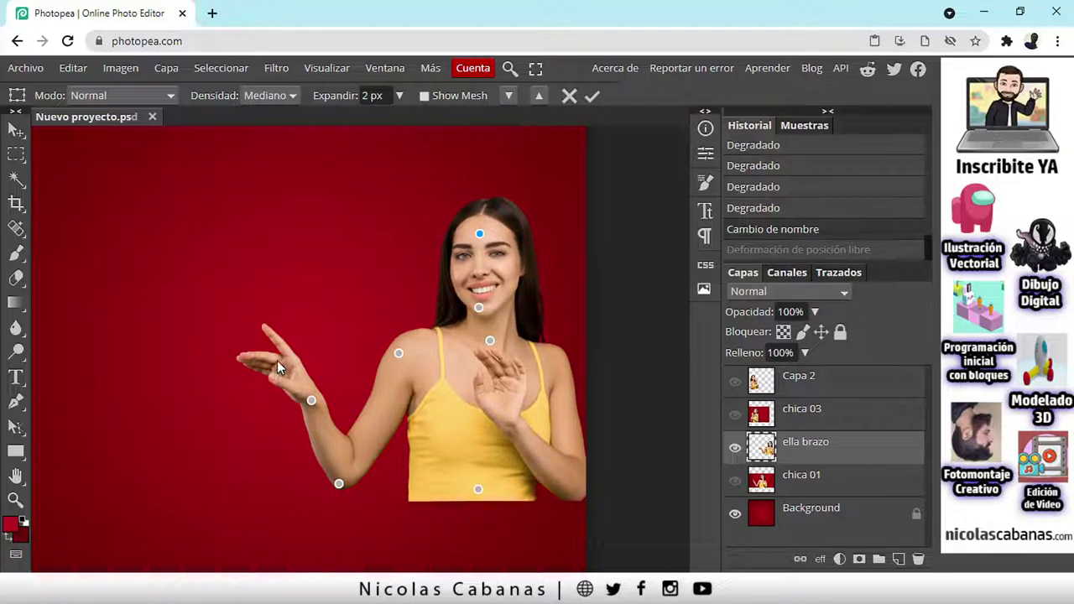
{"action": "left_click_drag", "start_coordinate": [279, 367], "coordinate": [269, 384]}
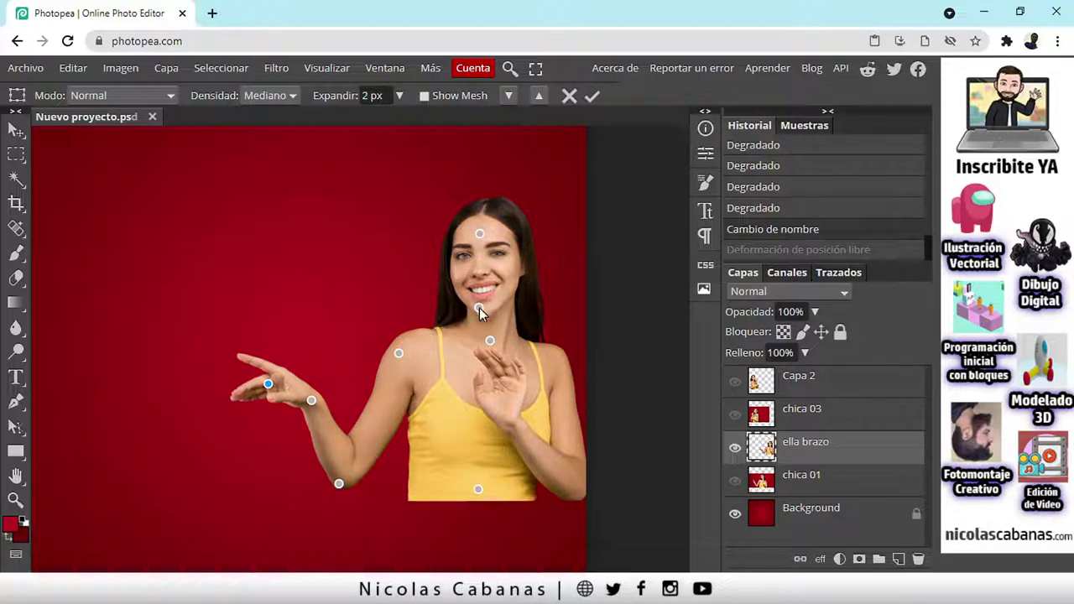
- Try turning the woman's face with an extra pin beside her eye and remove that pin
{"action": "left_click", "coordinate": [492, 259]}
{"action": "mouse_move", "coordinate": [492, 259]}
{"action": "left_mouse_down"}
{"action": "mouse_move", "coordinate": [538, 251]}
{"action": "mouse_move", "coordinate": [503, 252]}
{"action": "left_mouse_up"}
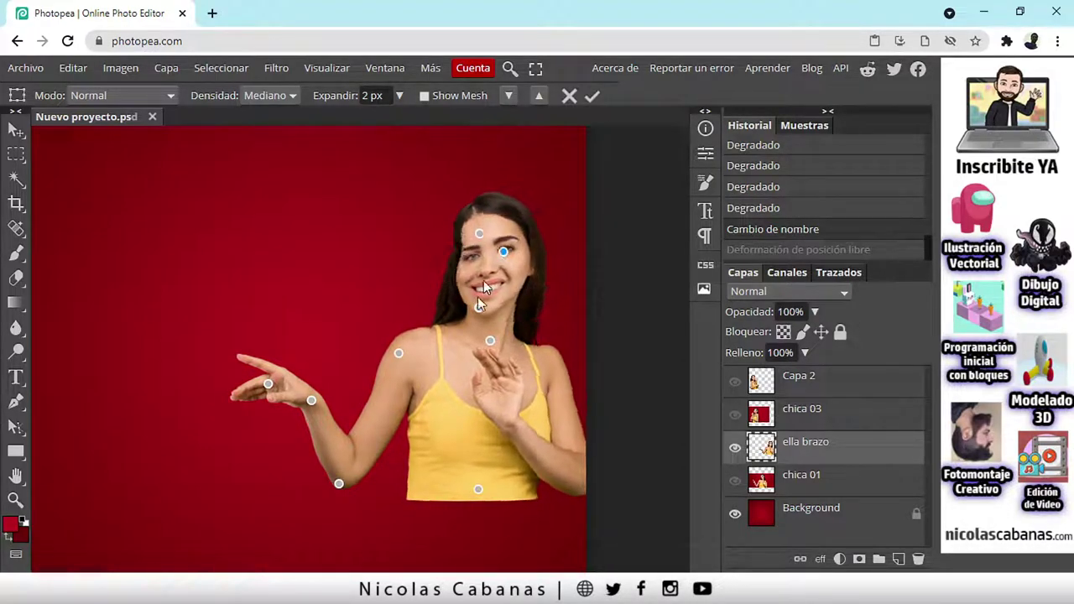
{"action": "key", "text": "Delete"}
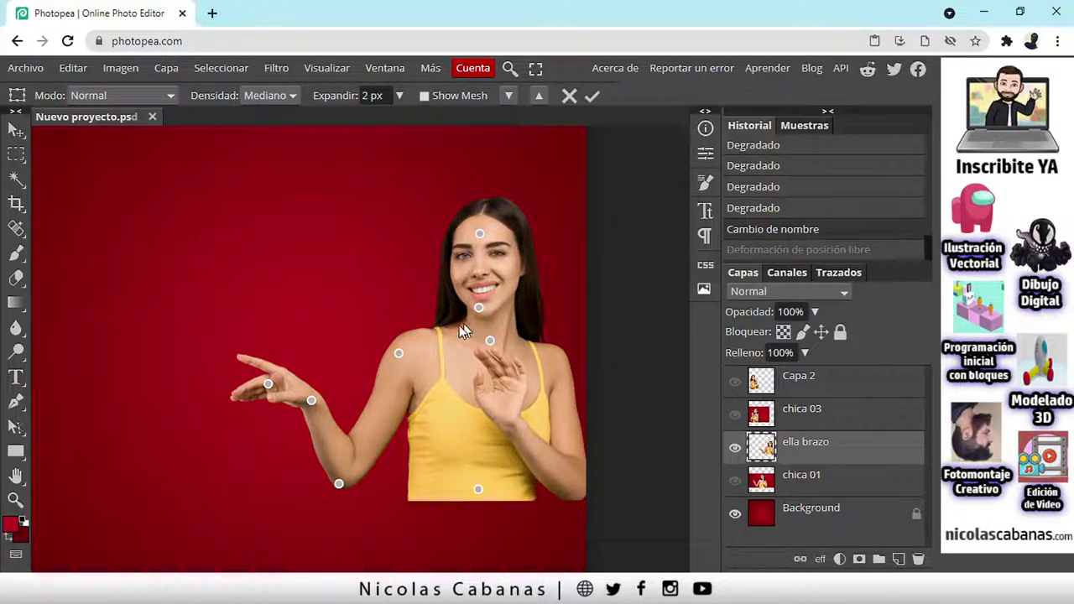
- Undo a strong sideways head tilt and set the head upright with the forehead pin
{"action": "left_click_drag", "start_coordinate": [479, 233], "coordinate": [532, 235]}
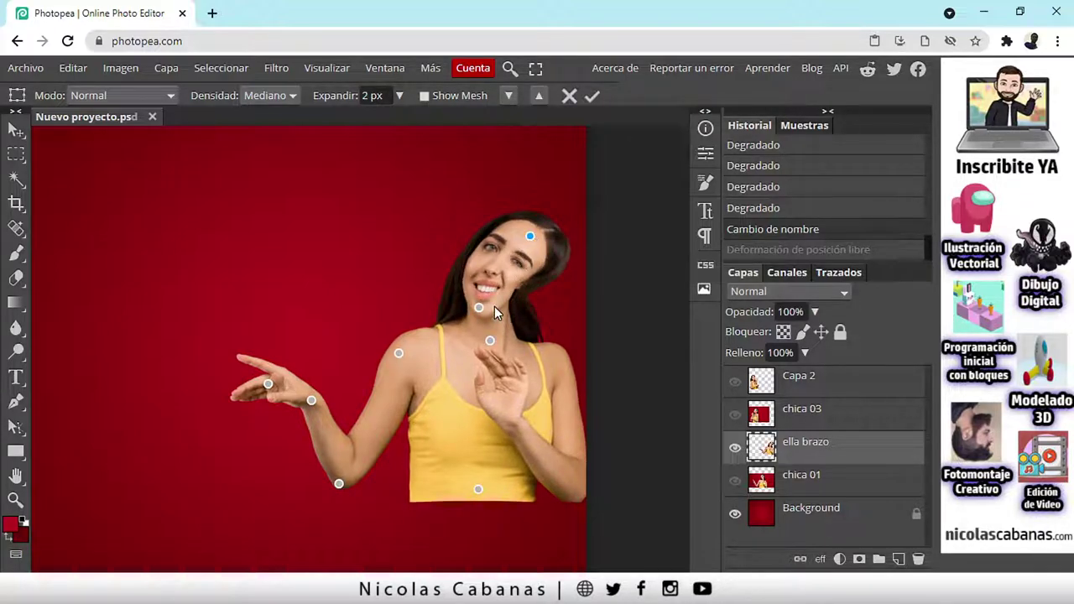
{"action": "key", "text": "ctrl+z"}
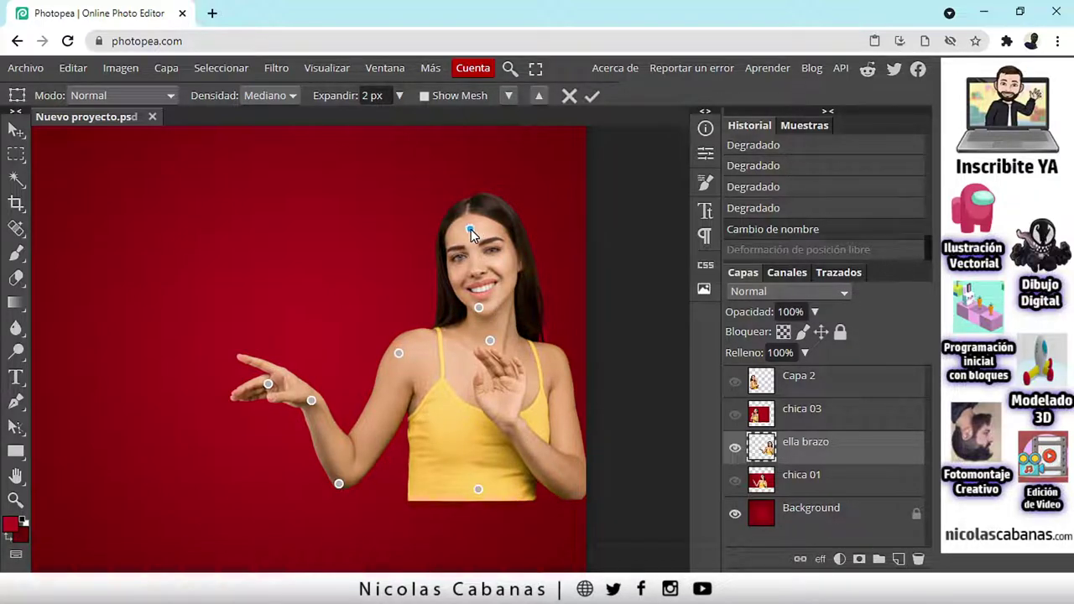
{"action": "left_click_drag", "start_coordinate": [471, 230], "coordinate": [484, 226]}
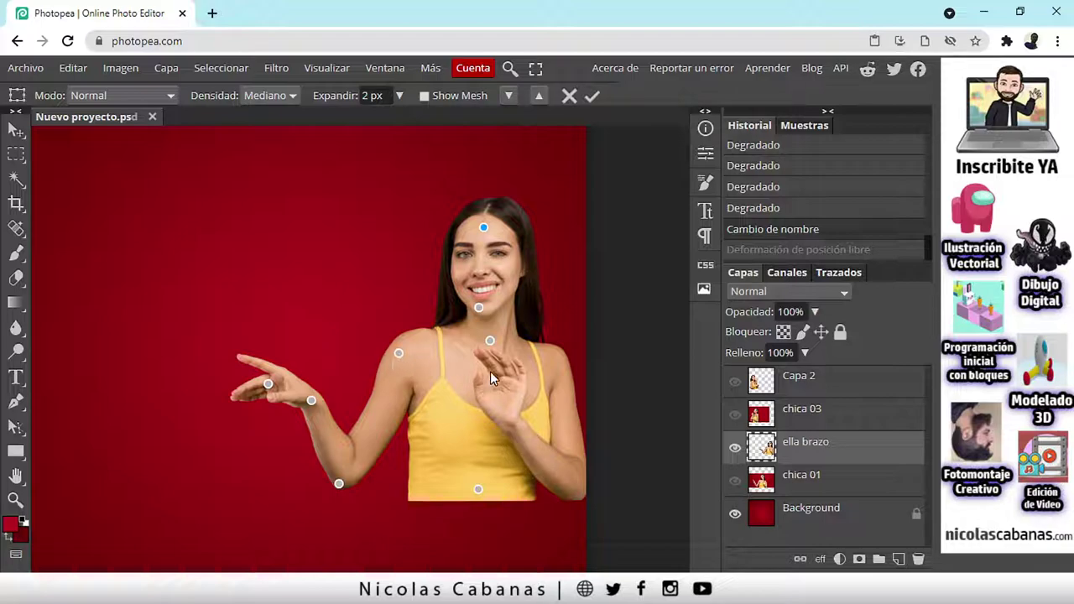
- Try shifting the hand in front of the chest with an extra pin and remove it
{"action": "left_click", "coordinate": [502, 407]}
{"action": "left_click_drag", "start_coordinate": [500, 409], "coordinate": [489, 412]}
{"action": "left_click", "coordinate": [490, 413], "text": "alt"}
- Move the outstretched arm's elbow inward and its wrist slightly lower, discard the extra wrist pin, and apply the warp
{"action": "left_click_drag", "start_coordinate": [339, 482], "coordinate": [352, 477]}
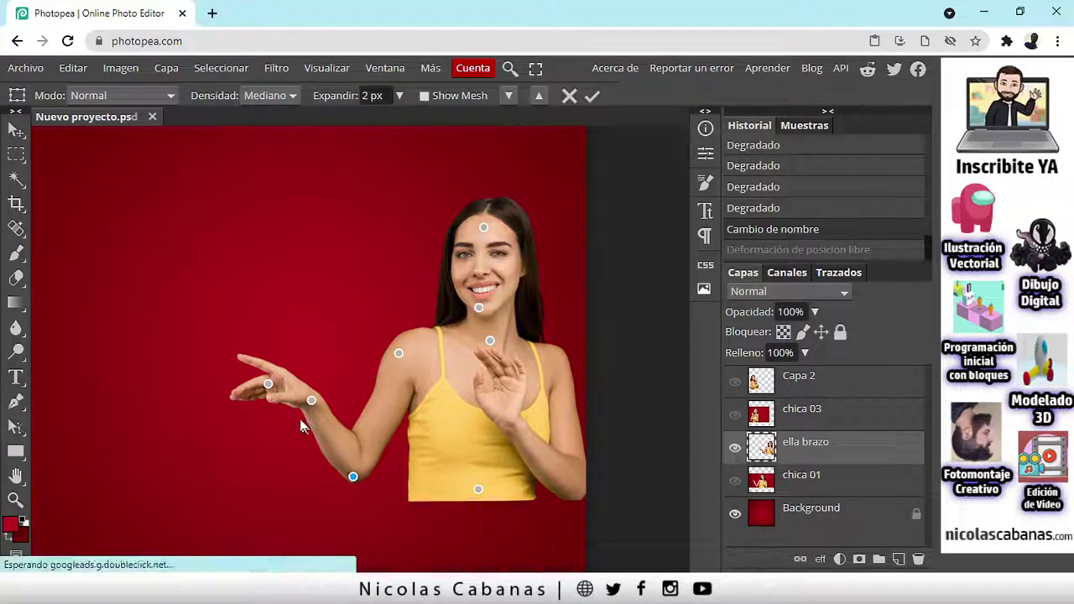
{"action": "left_click_drag", "start_coordinate": [308, 401], "coordinate": [301, 411]}
{"action": "key", "text": "Delete"}
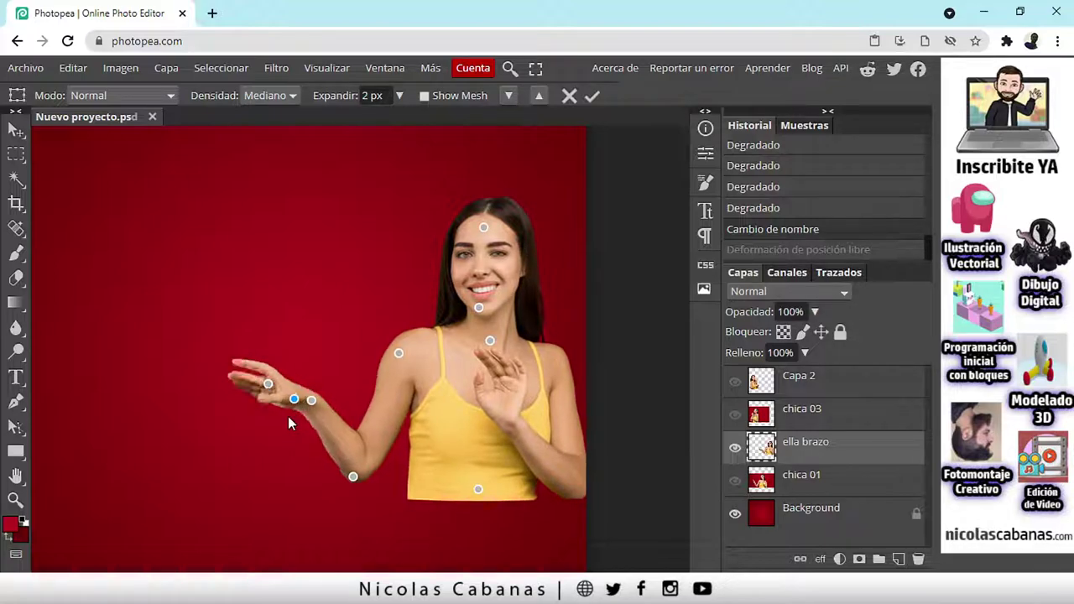
{"action": "mouse_move", "coordinate": [309, 401]}
{"action": "left_mouse_down"}
{"action": "mouse_move", "coordinate": [302, 418]}
{"action": "mouse_move", "coordinate": [311, 409]}
{"action": "left_mouse_up"}
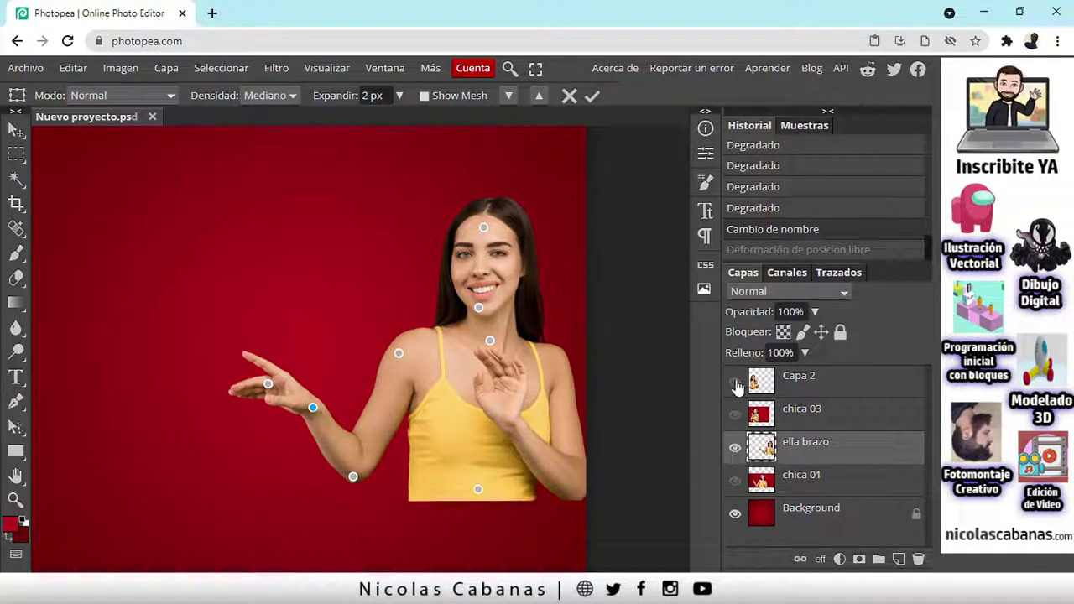
{"action": "left_click", "coordinate": [593, 97]}
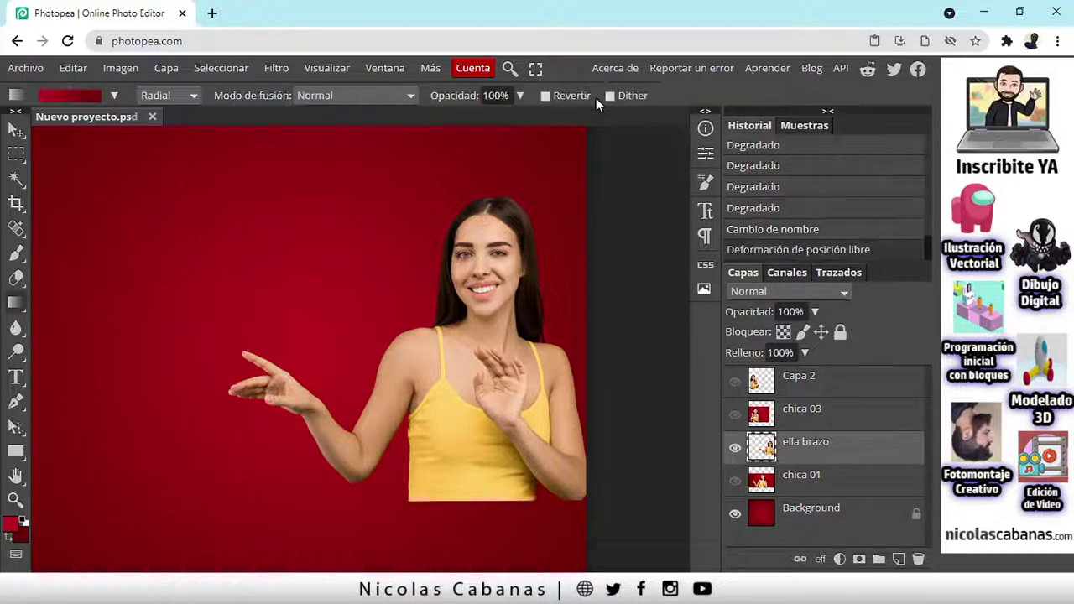
{"action": "scroll", "coordinate": [420, 370], "scroll_direction": "down", "scroll_amount": 2}
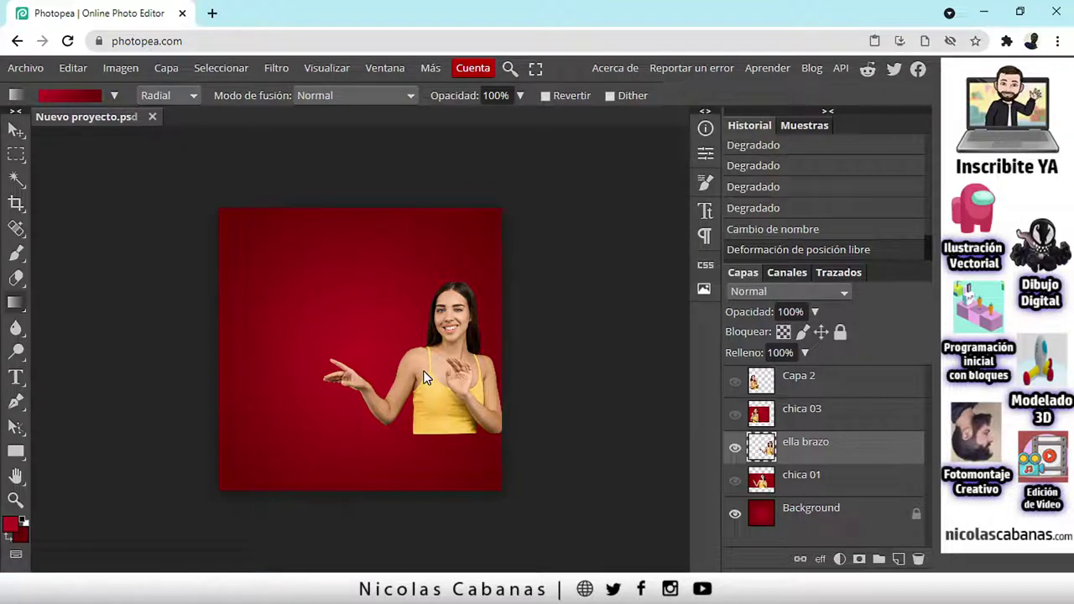
{"action": "left_click", "coordinate": [73, 71]}
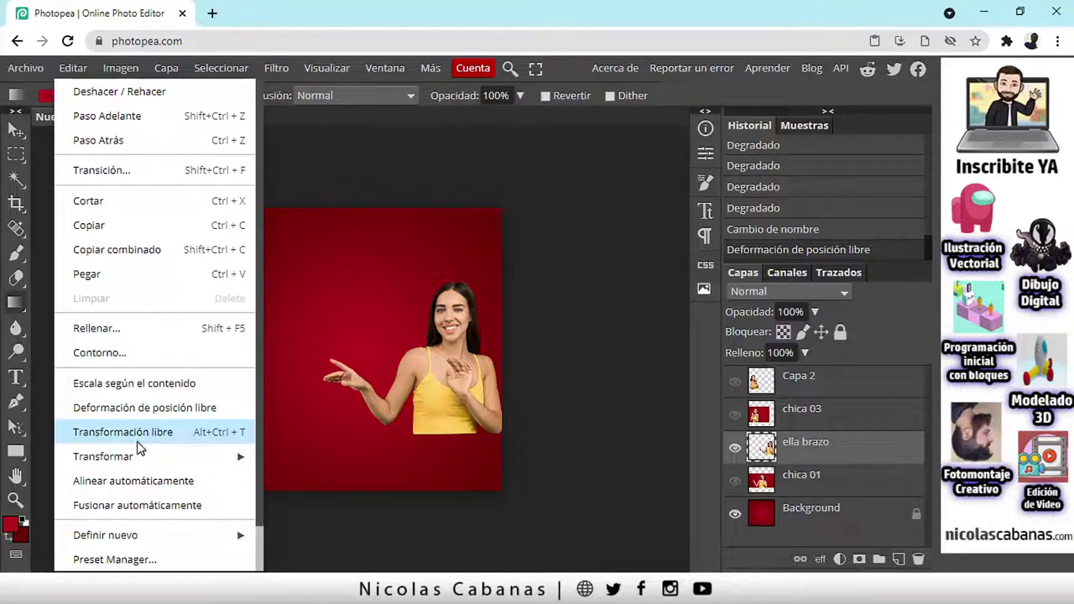
{"action": "mouse_move", "coordinate": [172, 458]}
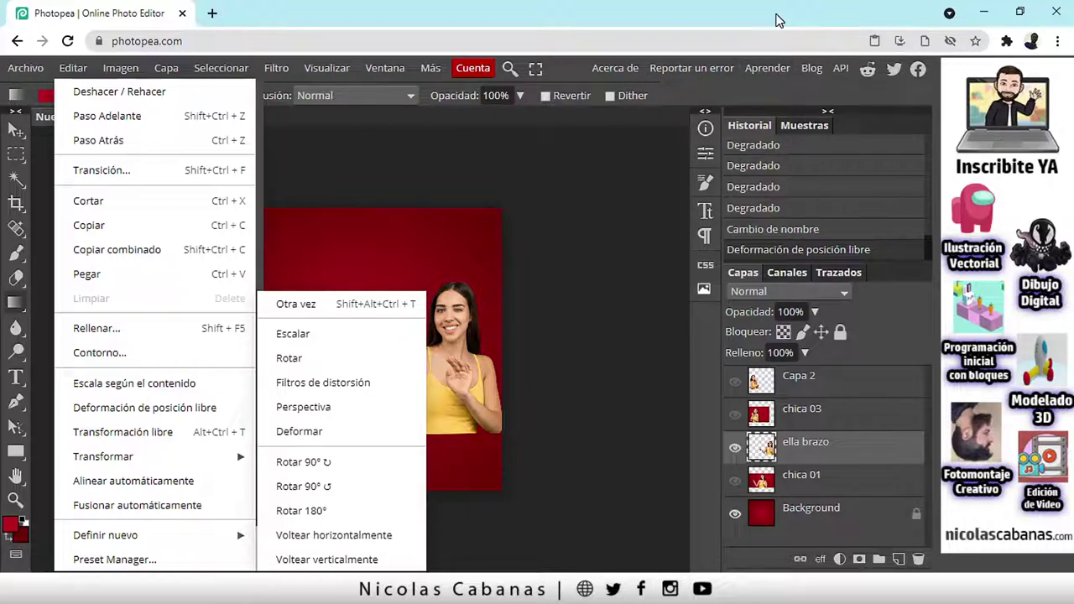
{"action": "left_click", "coordinate": [864, 475]}
{"action": "left_click", "coordinate": [876, 475]}
{"action": "left_click", "coordinate": [876, 458]}
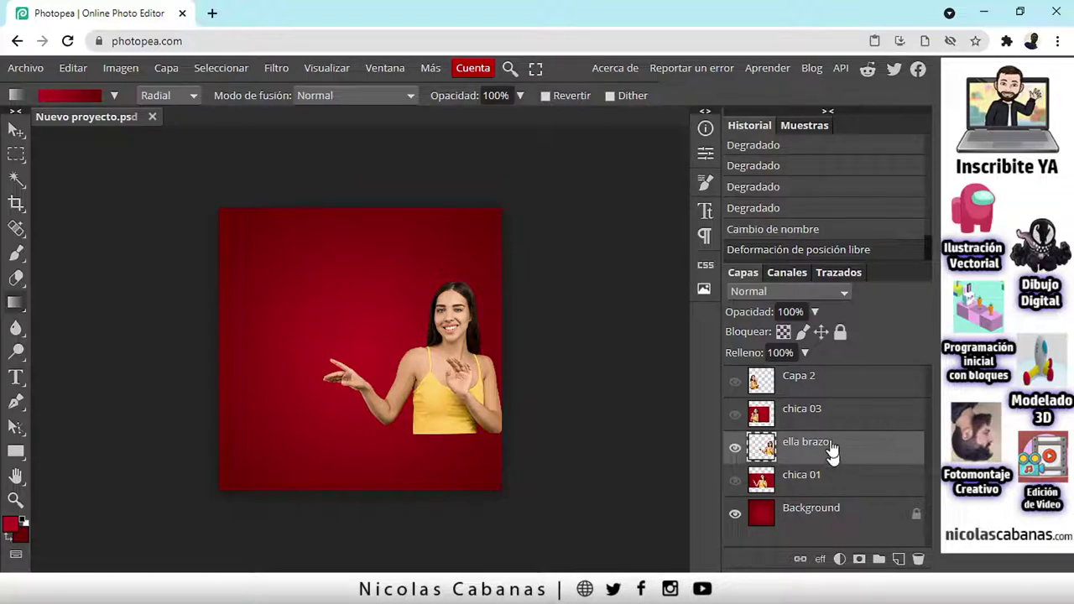
- Show the "Capa 2" and "chica 01" layers and compare the warped pose with the original
{"action": "left_click", "coordinate": [735, 381]}
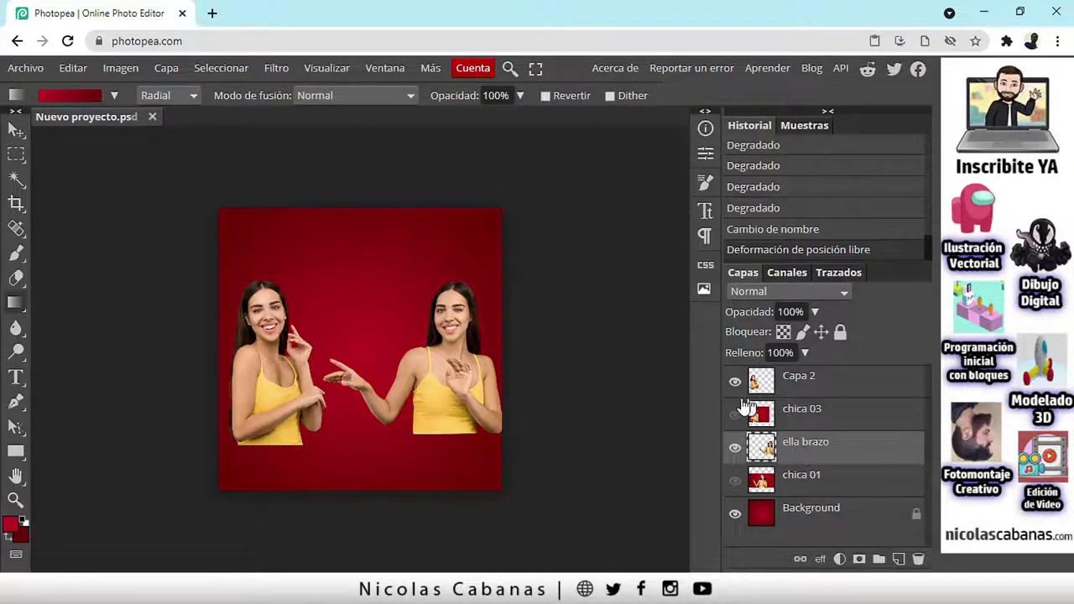
{"action": "key", "text": "ctrl+plus"}
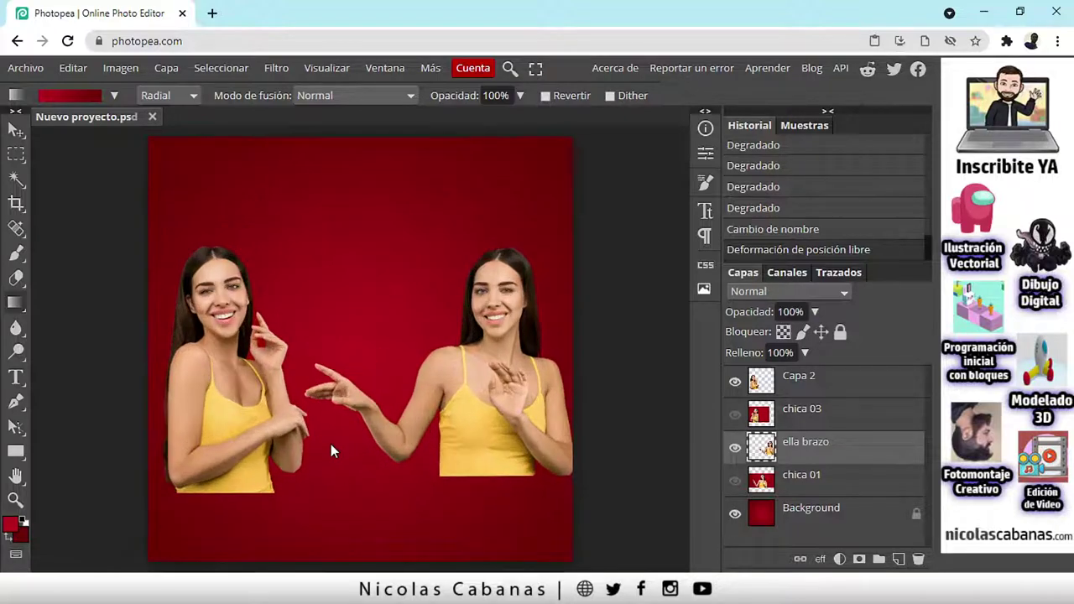
{"action": "left_click", "coordinate": [813, 477]}
{"action": "left_click", "coordinate": [734, 481]}
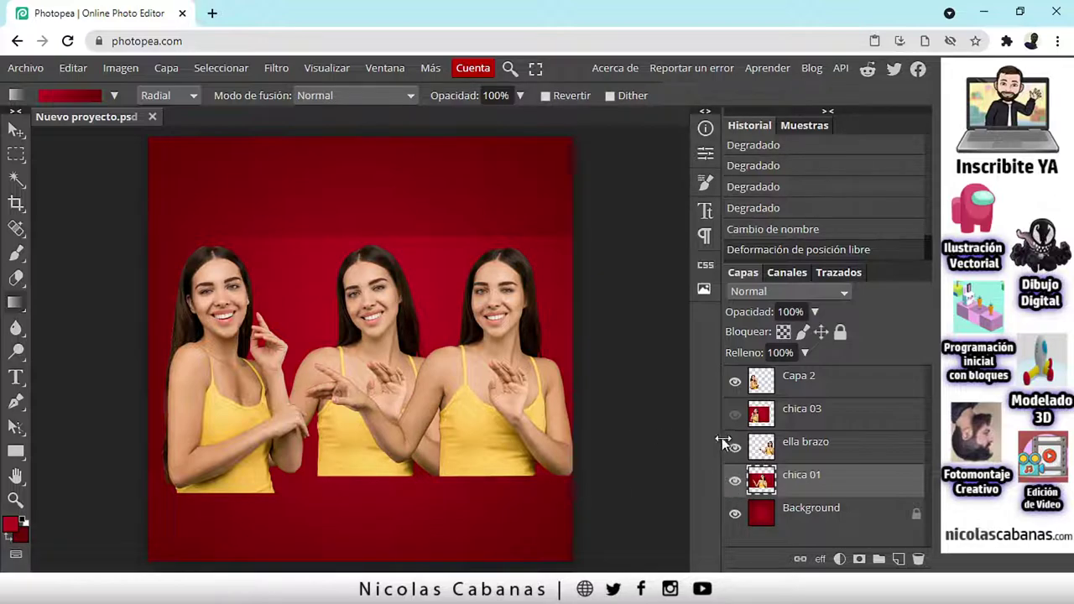
{"action": "left_click", "coordinate": [735, 381]}
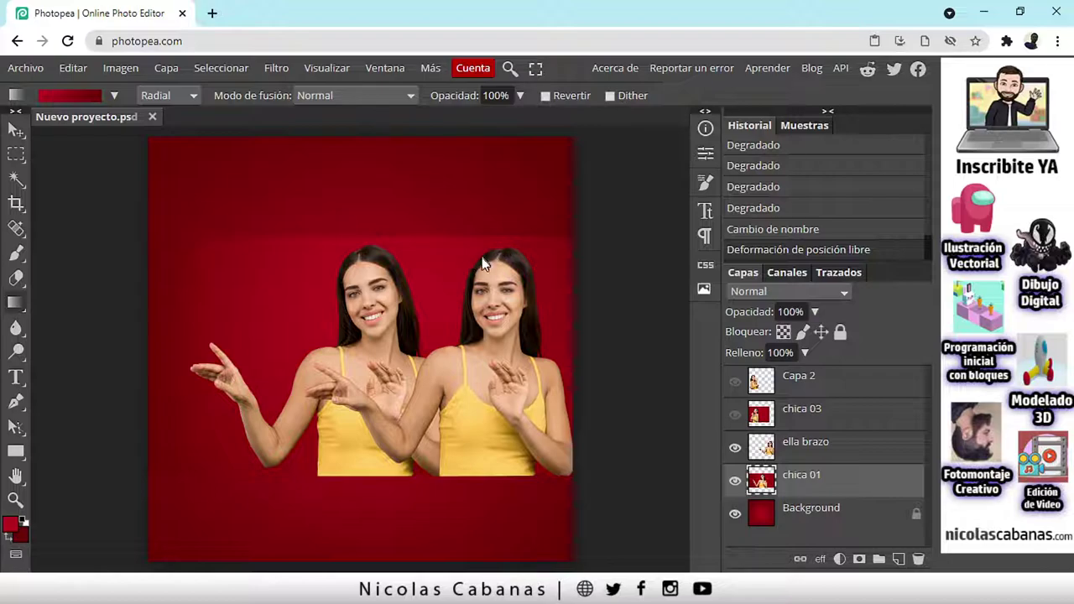
{"action": "left_click", "coordinate": [735, 381]}
- Delete the unneeded source layers "chica 03" and "chica 01"
{"action": "left_click", "coordinate": [780, 418]}
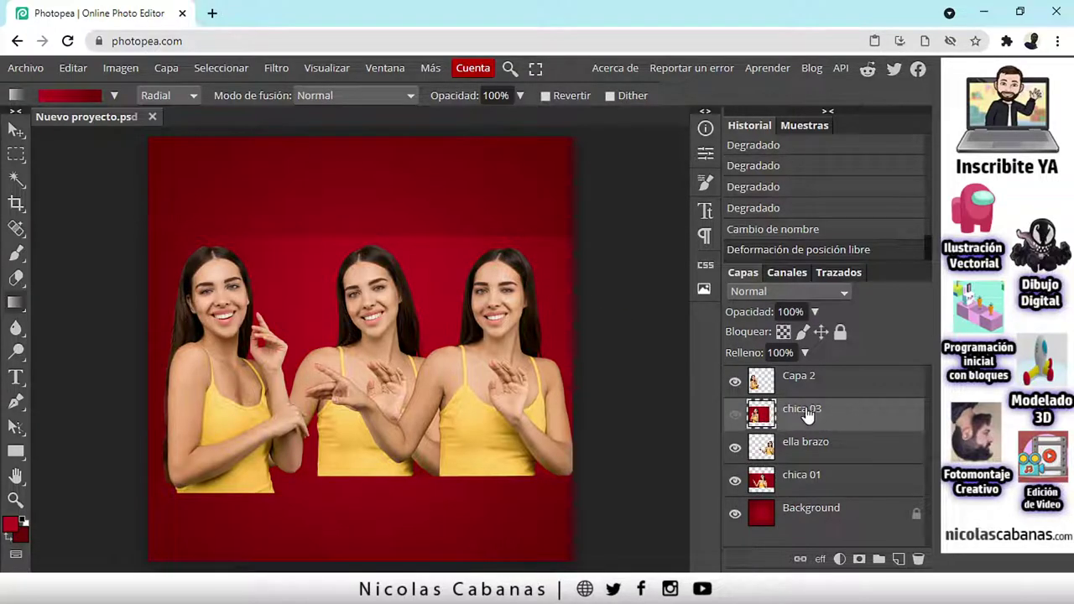
{"action": "left_click", "coordinate": [919, 559]}
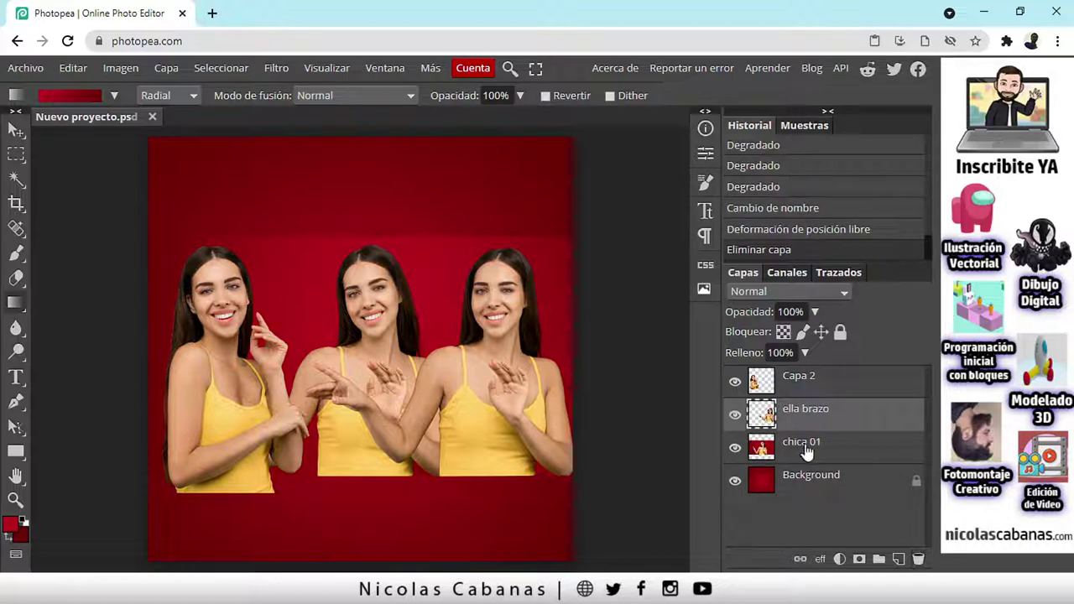
{"action": "left_click", "coordinate": [805, 451]}
{"action": "left_click", "coordinate": [918, 560]}
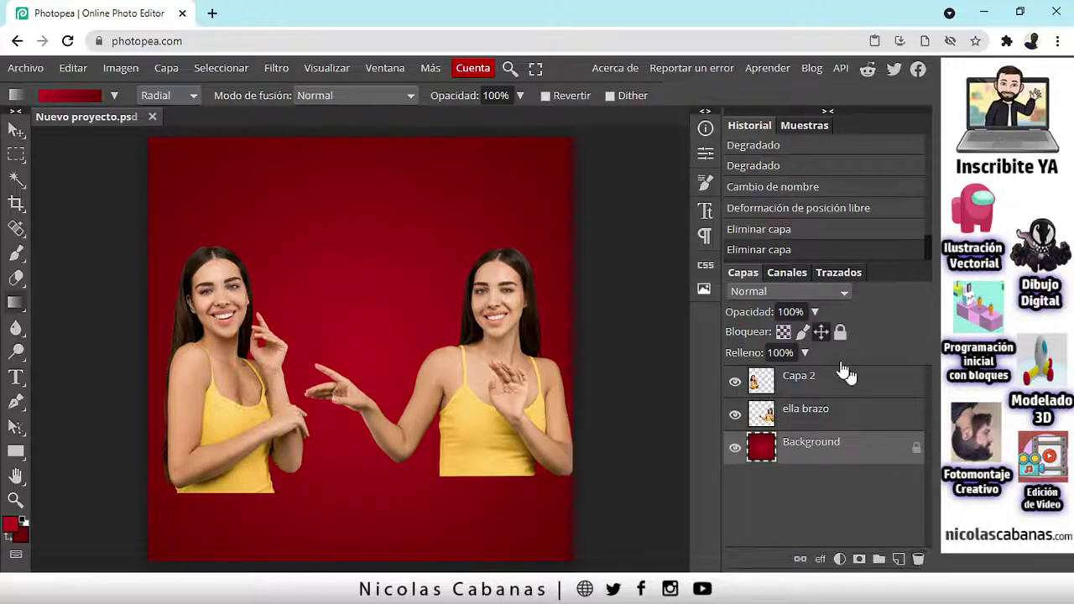
- Place the image "chica 02.jpg" into the montage directly above the Background layer
{"action": "left_click", "coordinate": [35, 71]}
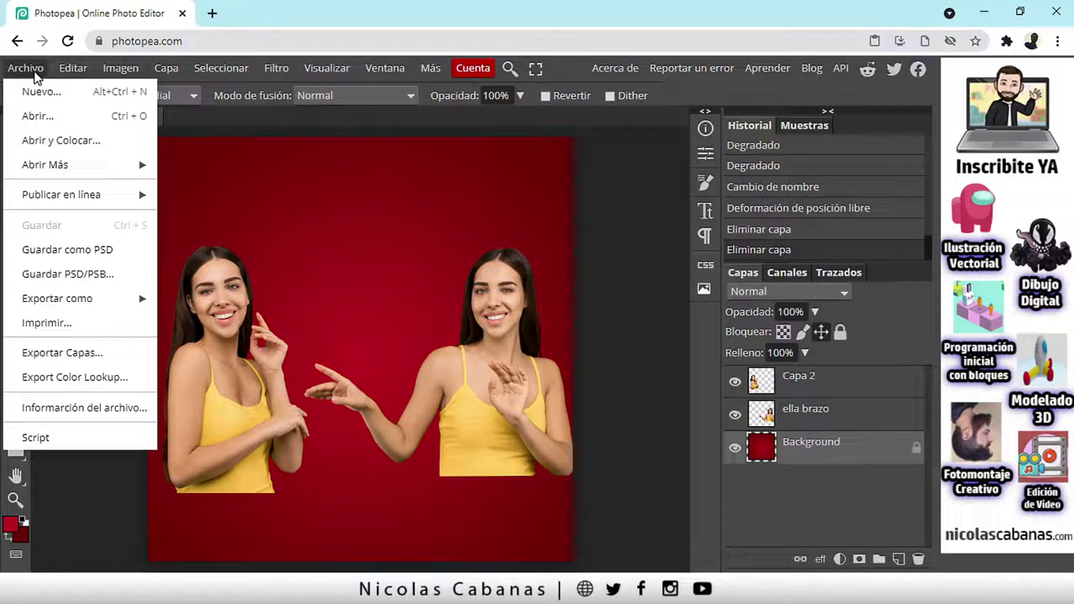
{"action": "left_click", "coordinate": [49, 139]}
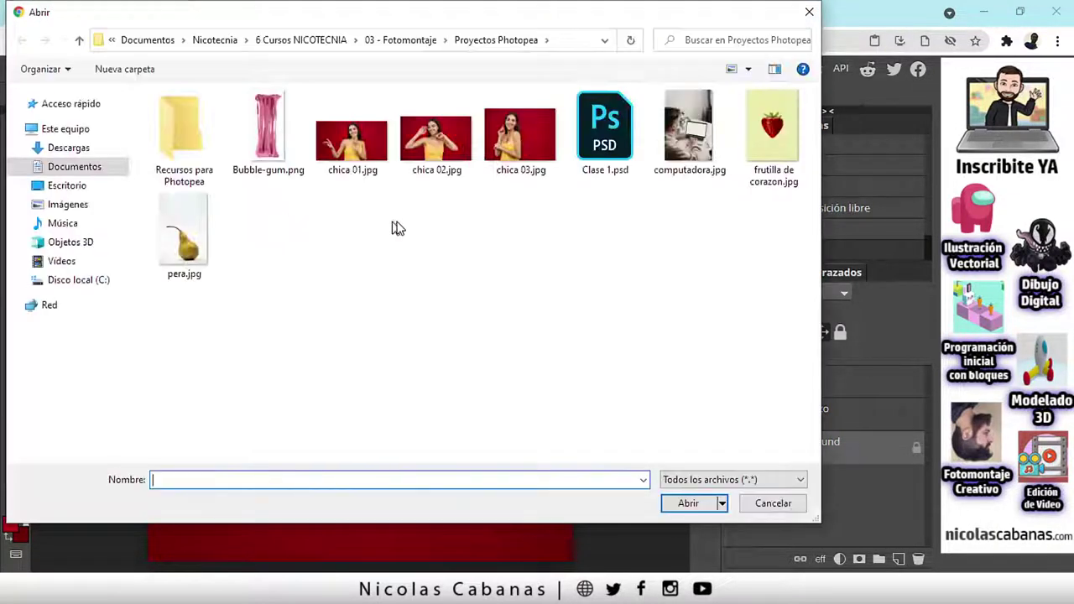
{"action": "left_click", "coordinate": [439, 166]}
{"action": "left_click", "coordinate": [679, 501]}
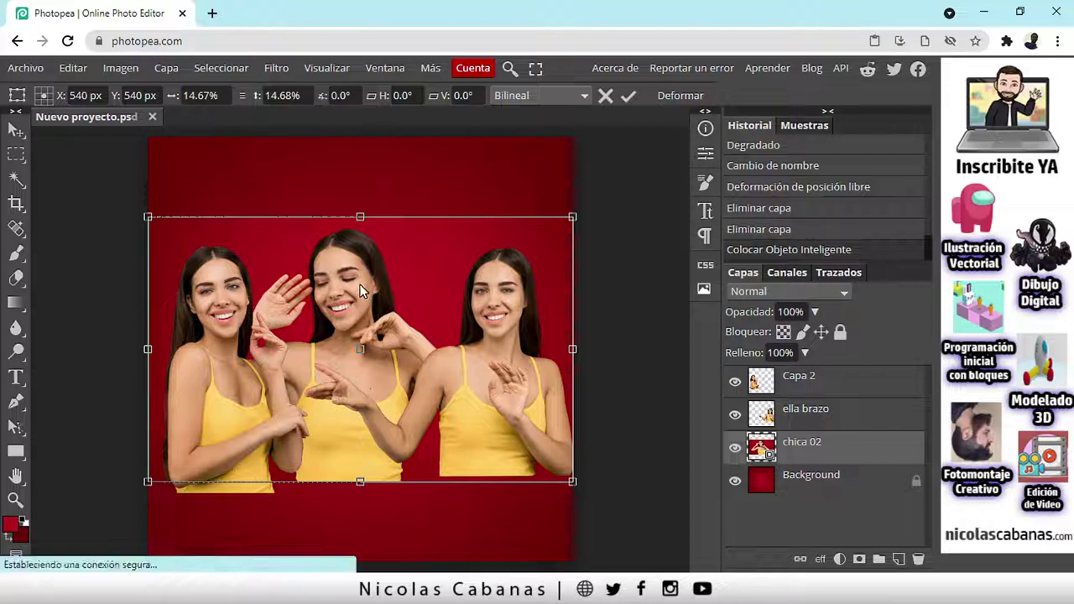
- Scale the placed "chica 02" image to about 13.32% and position it between the other two women at about X 612, Y 558 px
{"action": "left_click_drag", "start_coordinate": [365, 287], "coordinate": [374, 300]}
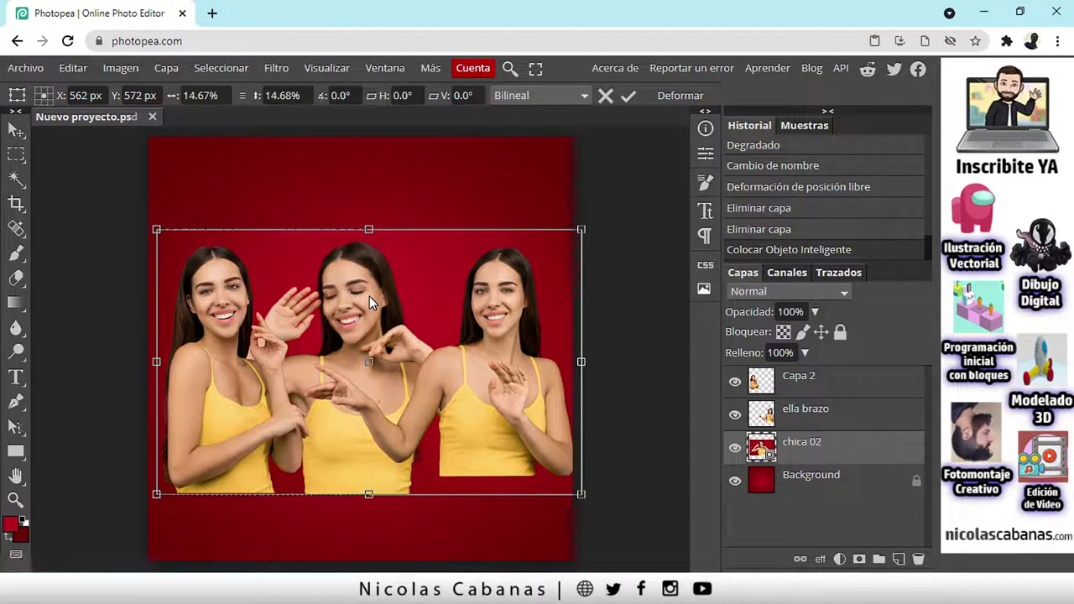
{"action": "left_click_drag", "start_coordinate": [578, 228], "coordinate": [532, 260]}
{"action": "left_click_drag", "start_coordinate": [446, 362], "coordinate": [491, 336]}
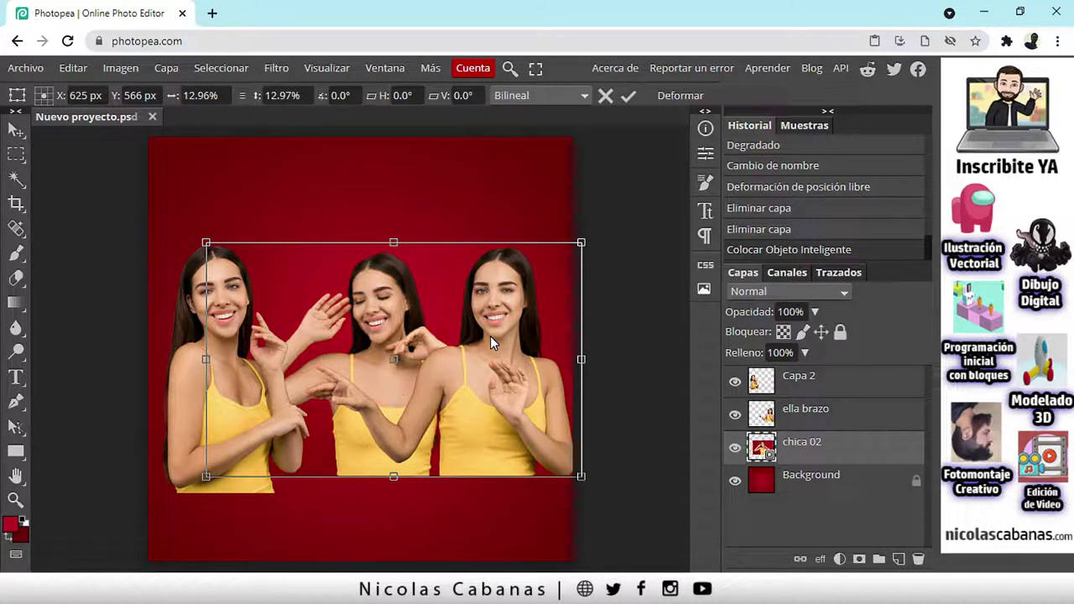
{"action": "left_click_drag", "start_coordinate": [205, 242], "coordinate": [191, 234]}
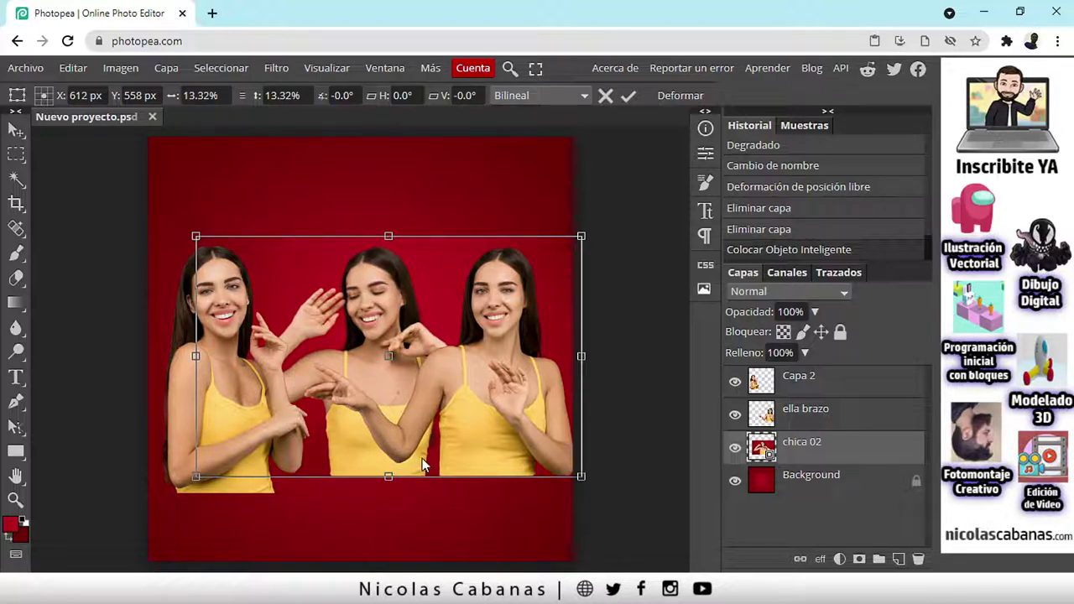
{"action": "scroll", "coordinate": [432, 496], "scroll_direction": "up", "scroll_amount": 3}
{"action": "scroll", "coordinate": [432, 496], "scroll_direction": "up", "scroll_amount": 1}
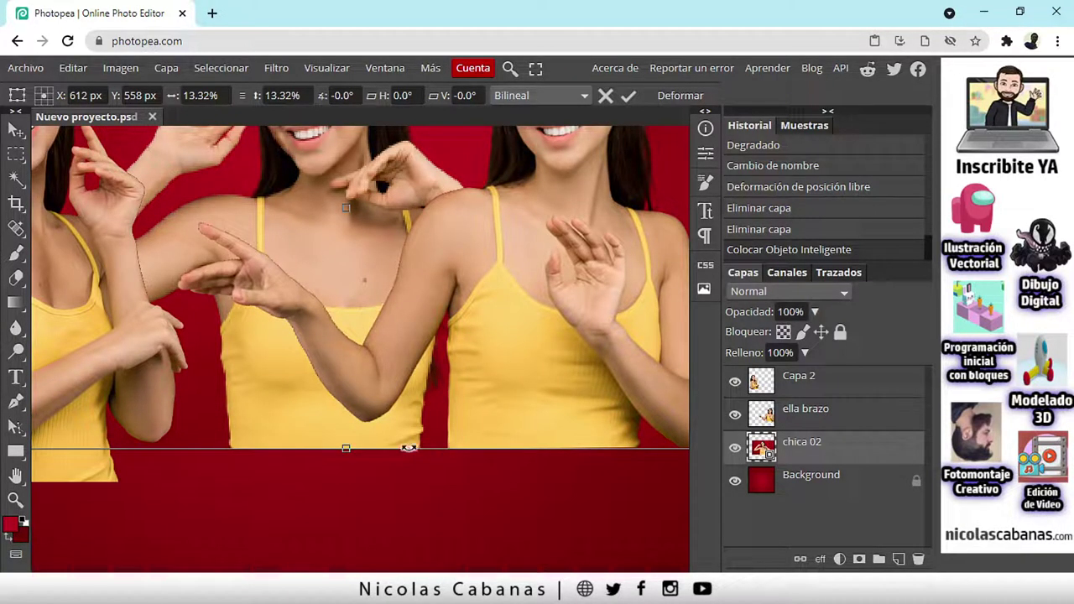
{"action": "left_click_drag", "start_coordinate": [464, 302], "coordinate": [475, 470]}
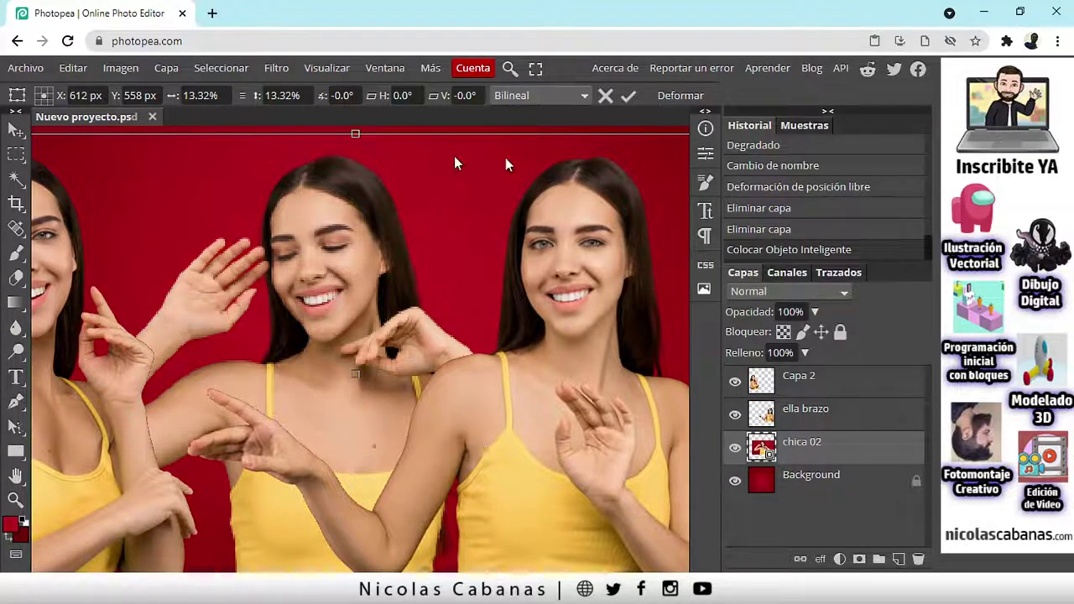
{"action": "scroll", "coordinate": [427, 157], "scroll_direction": "down", "scroll_amount": 2}
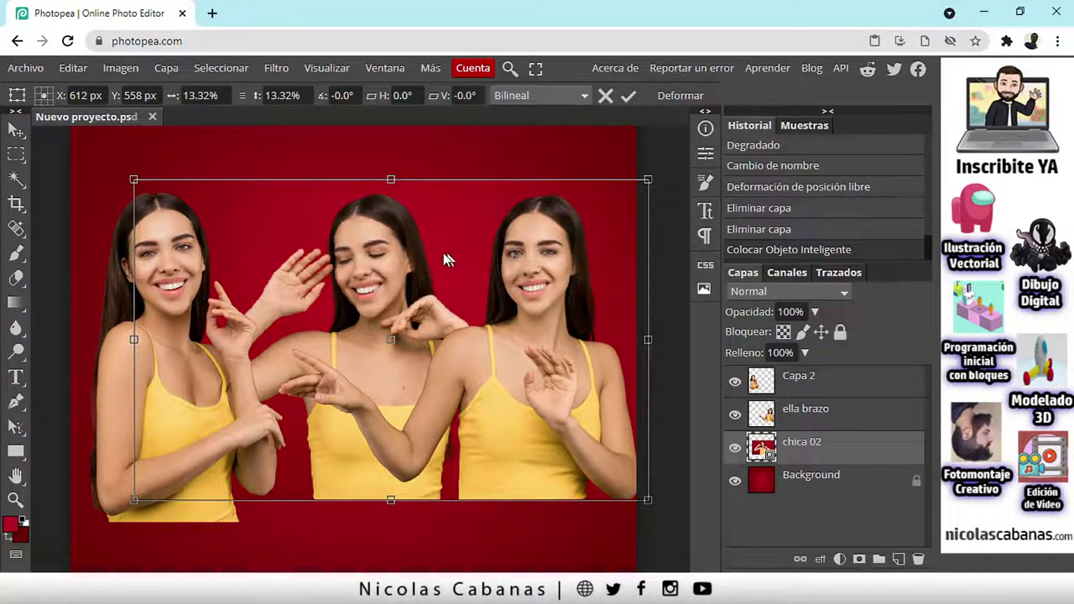
{"action": "left_click", "coordinate": [629, 96]}
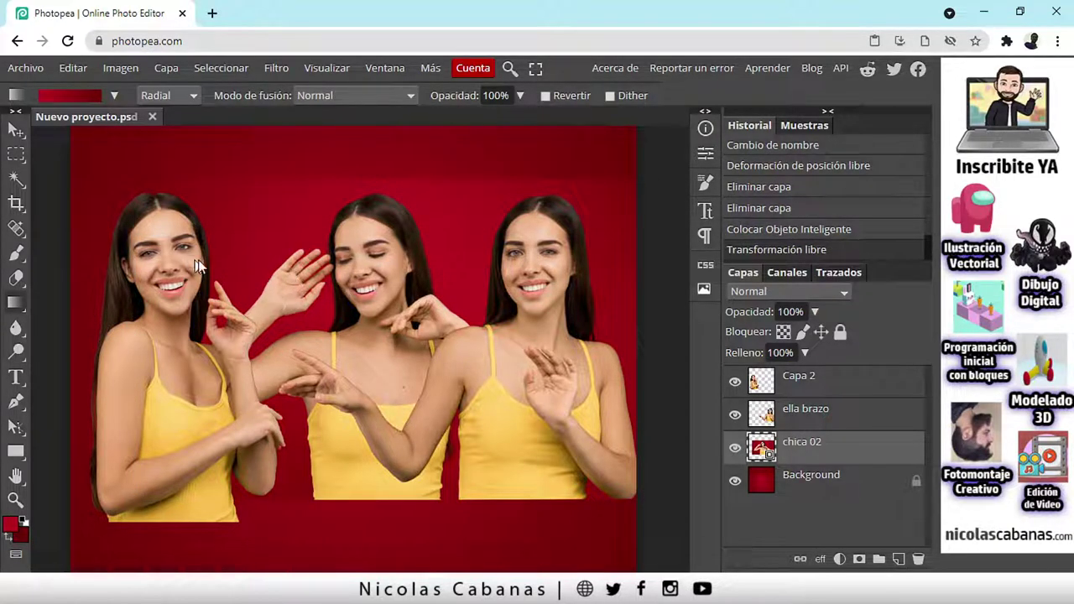
- Hide "Background", "ella brazo" and "Capa 2" so only "chica 02" shows, and rasterize the "chica 02" layer
{"action": "left_click", "coordinate": [736, 481]}
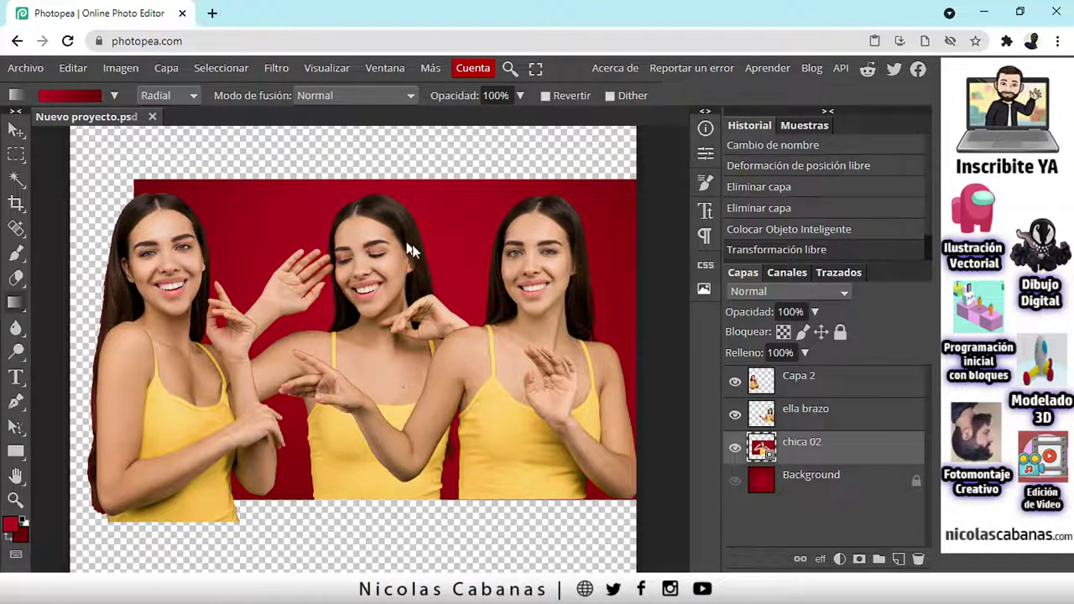
{"action": "left_click", "coordinate": [736, 415]}
{"action": "left_click", "coordinate": [736, 384]}
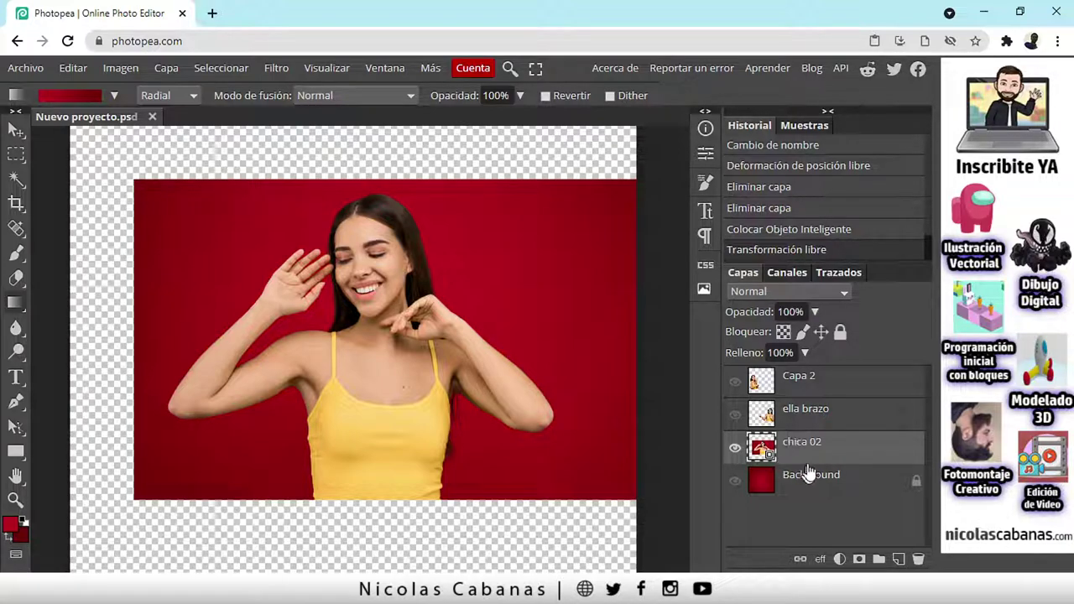
{"action": "right_click", "coordinate": [860, 446]}
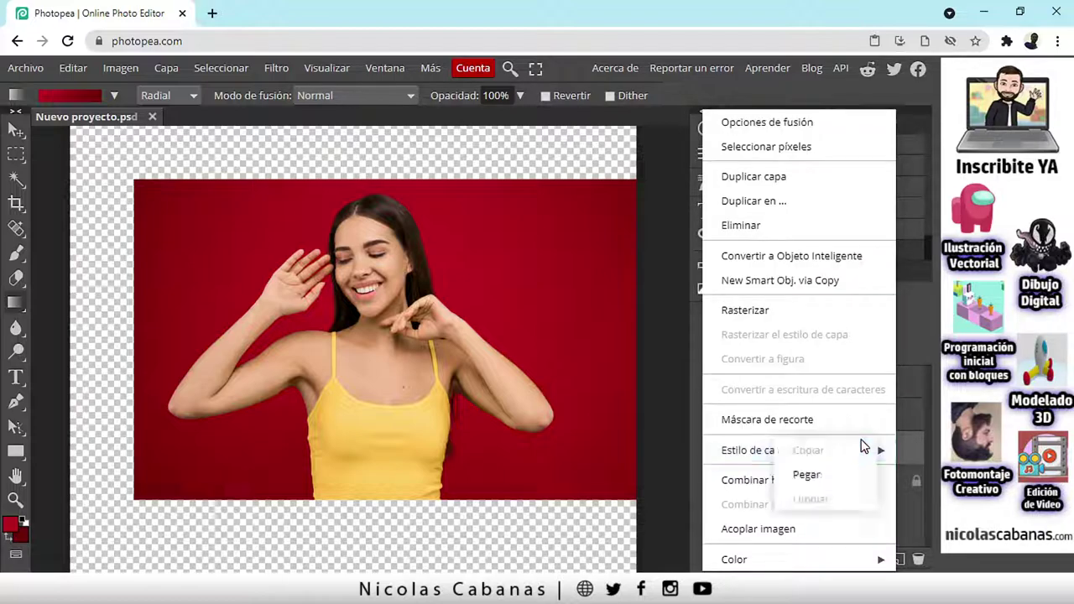
{"action": "left_click", "coordinate": [827, 310]}
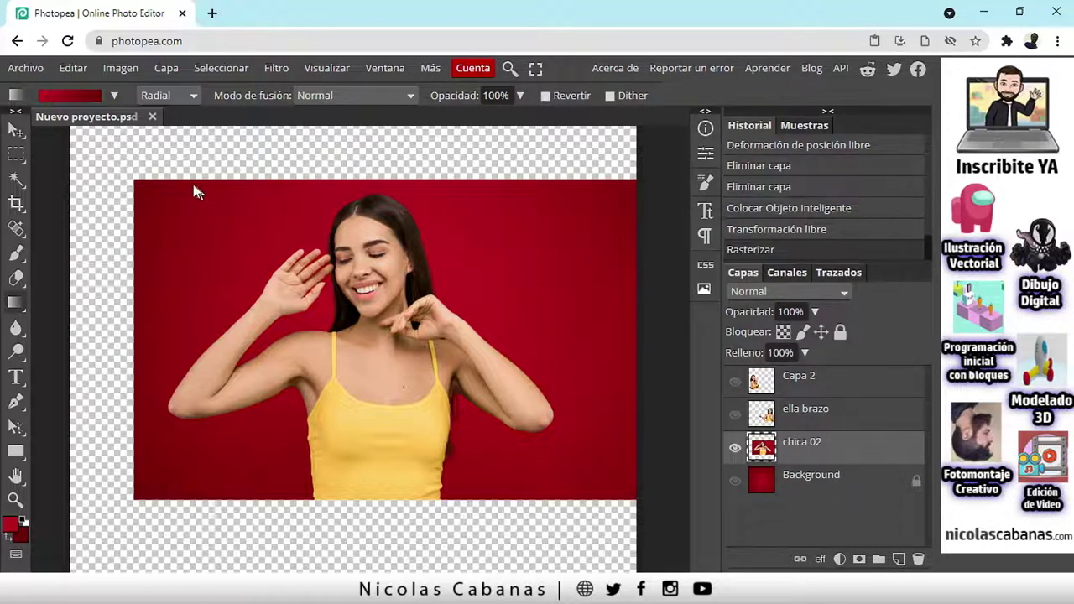
- Select the red backdrop of "chica 02" with the Magic Wand at tolerance 30, including the area between the raised arm and the hair
{"action": "left_click", "coordinate": [19, 181]}
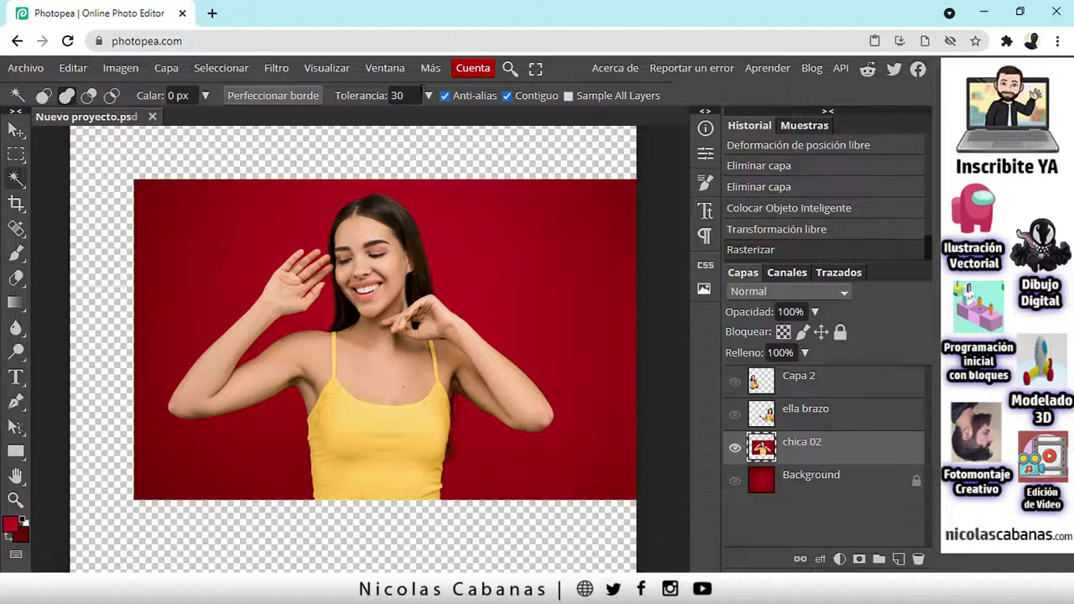
{"action": "left_click_drag", "start_coordinate": [424, 95], "coordinate": [324, 98]}
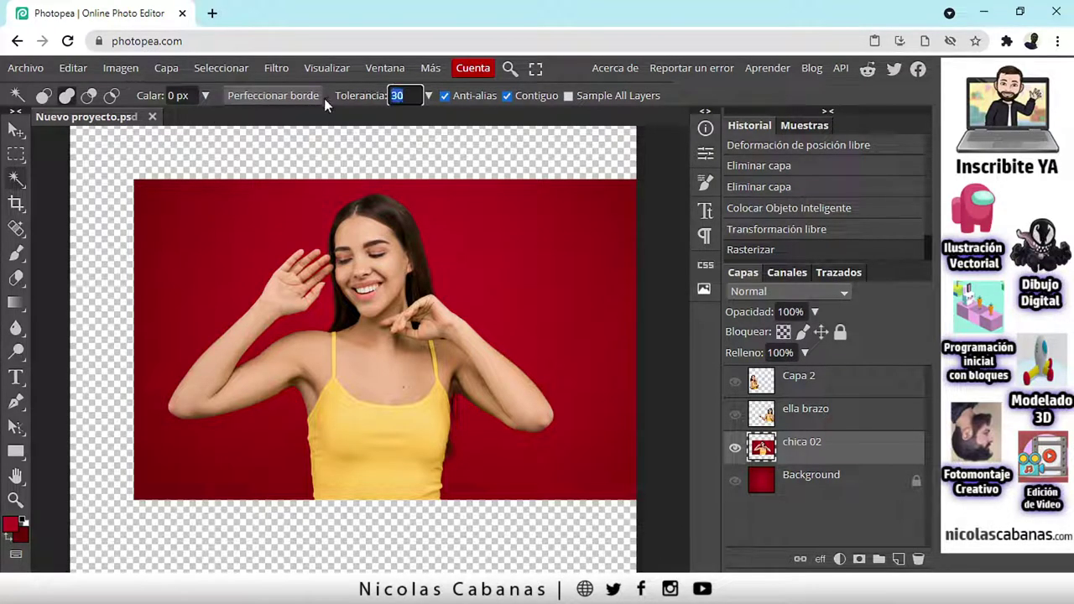
{"action": "left_click", "coordinate": [143, 192]}
{"action": "left_click", "coordinate": [229, 235]}
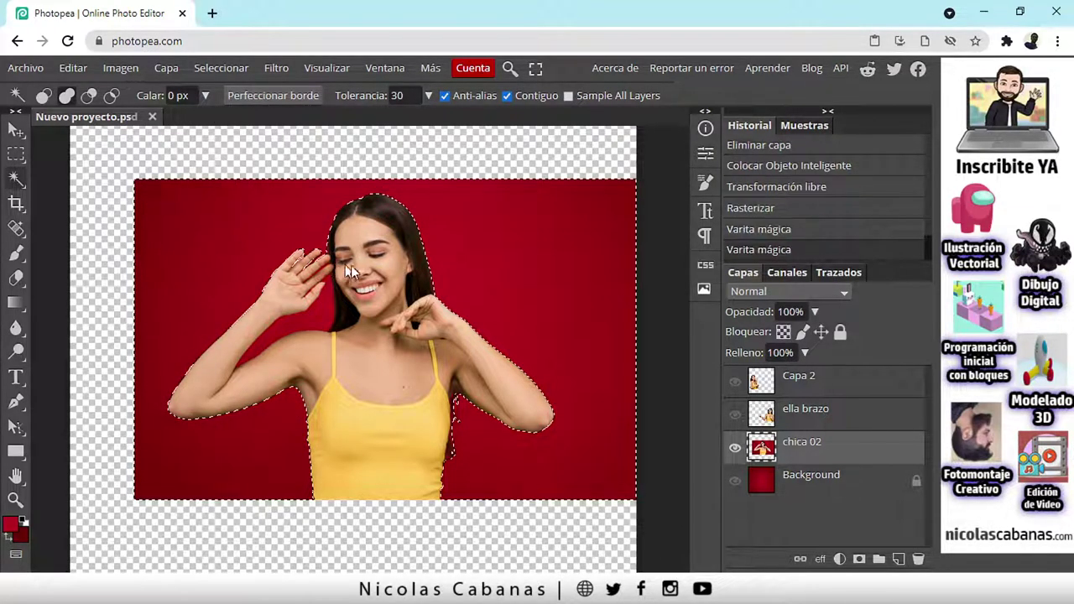
{"action": "left_click", "coordinate": [297, 320]}
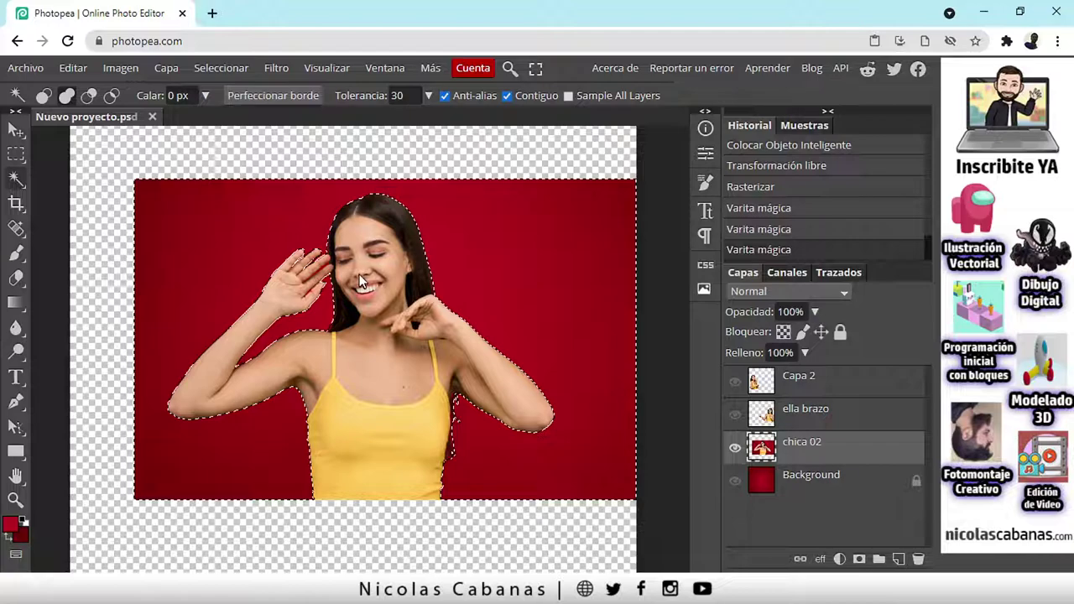
- Invert the selection and copy the woman onto a new layer, hiding "chica 02" to inspect the cutout around the raised hand
{"action": "left_click", "coordinate": [210, 68]}
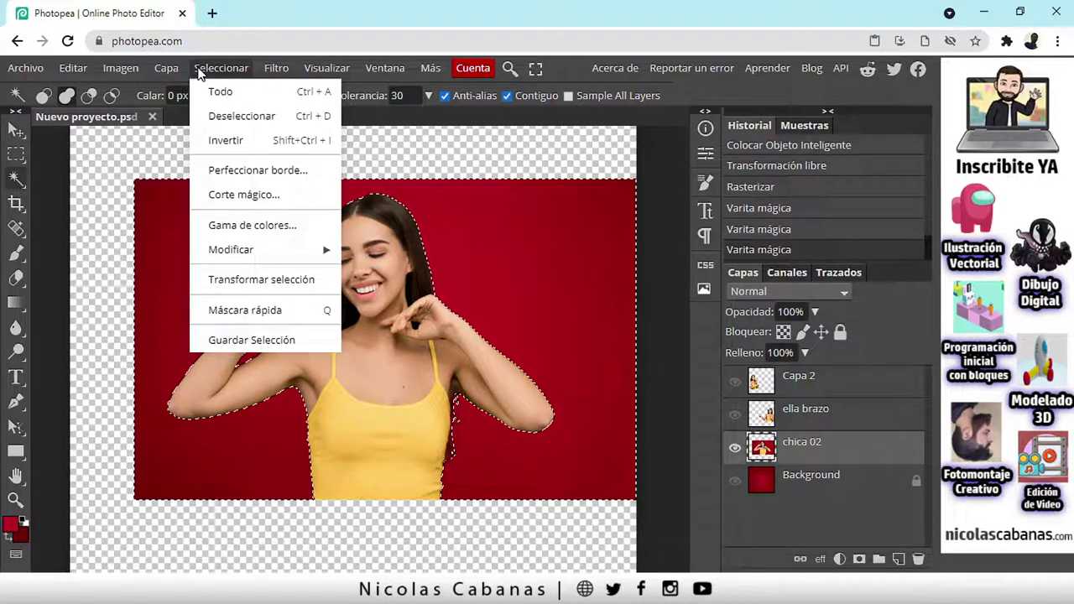
{"action": "left_click", "coordinate": [220, 139]}
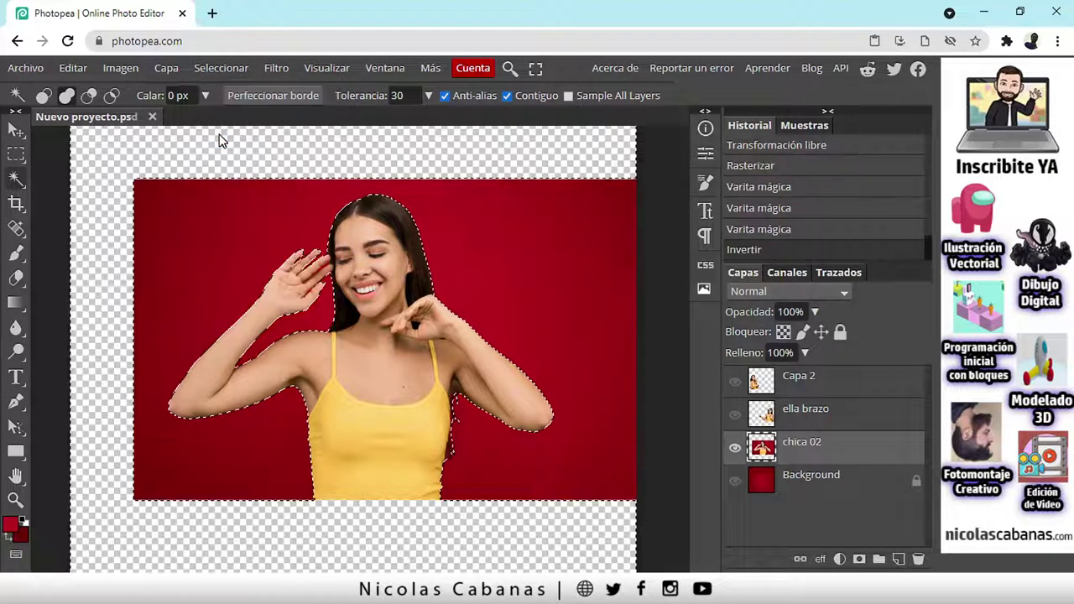
{"action": "left_click", "coordinate": [79, 70]}
{"action": "left_click", "coordinate": [95, 223]}
{"action": "left_click", "coordinate": [73, 68]}
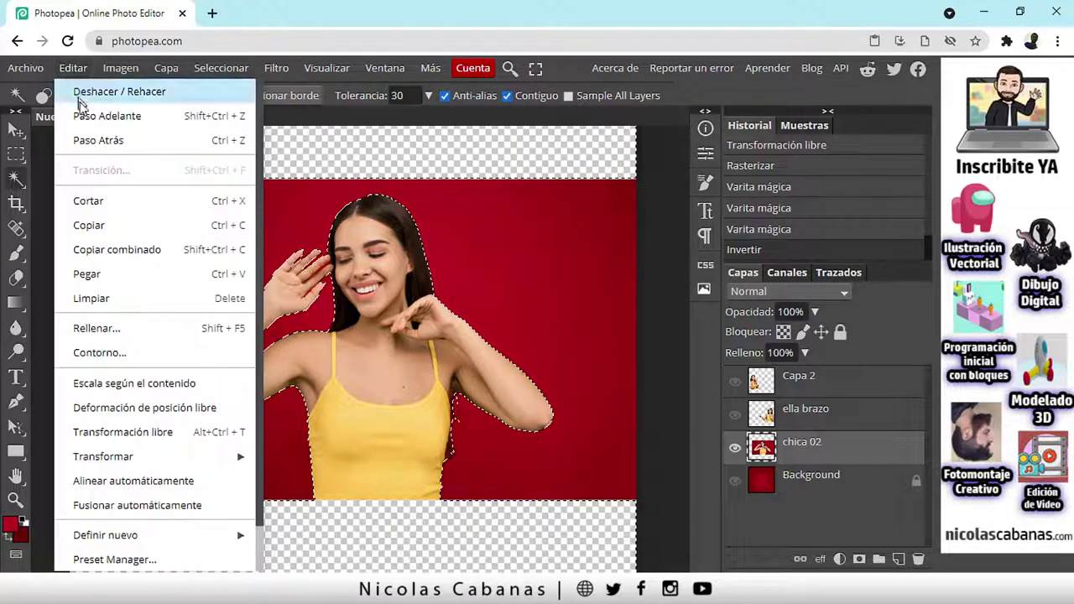
{"action": "left_click", "coordinate": [101, 271]}
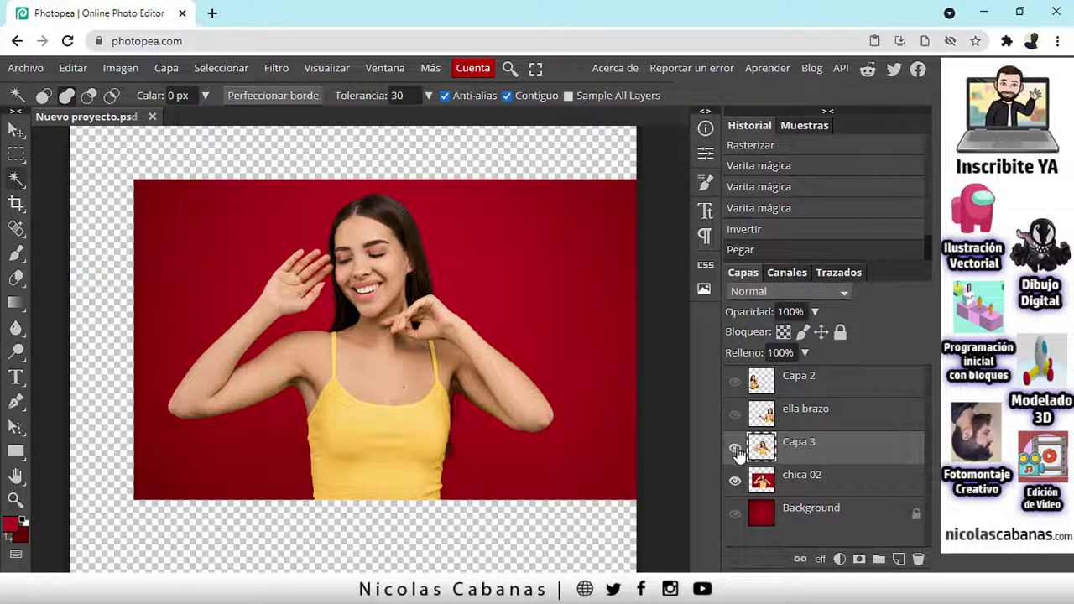
{"action": "left_click", "coordinate": [735, 482]}
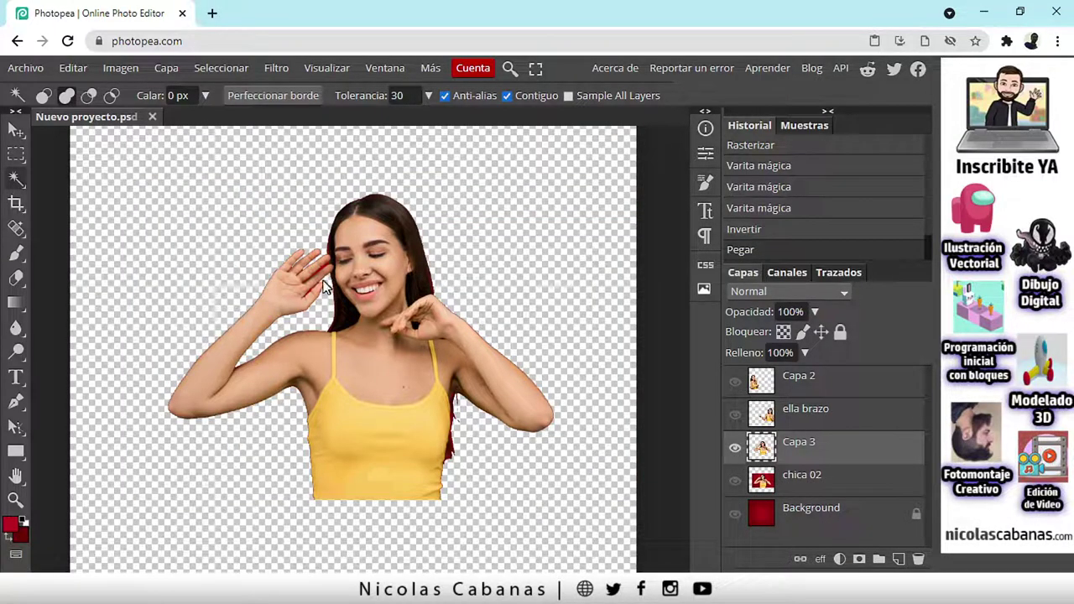
{"action": "scroll", "coordinate": [315, 265], "scroll_direction": "up", "scroll_amount": 4}
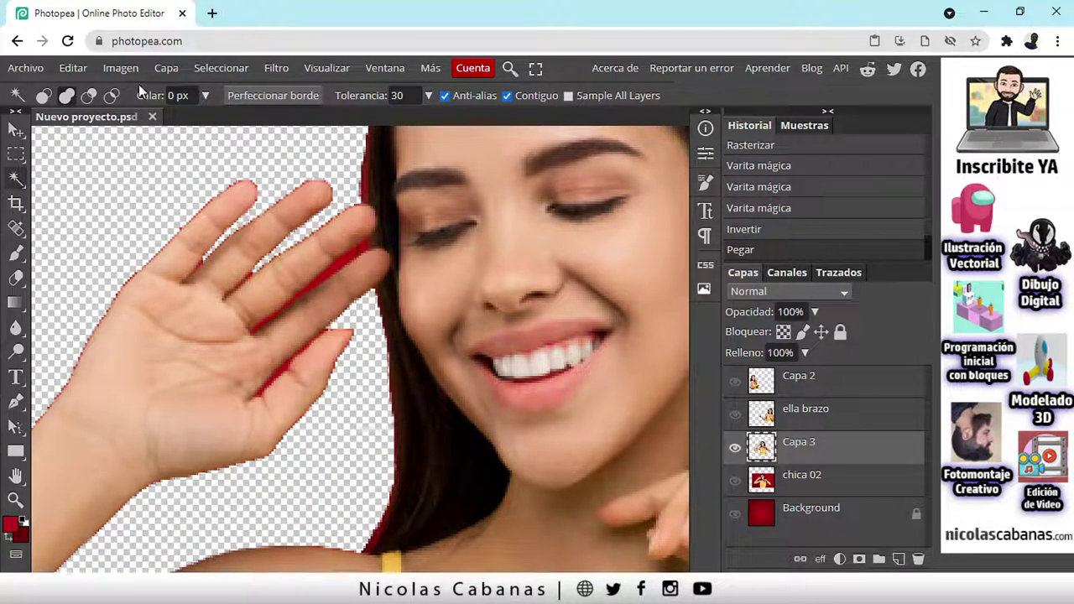
- Show "chica 02" again and undo the pasted cutout layer and the selection inversion
{"action": "left_click", "coordinate": [85, 67]}
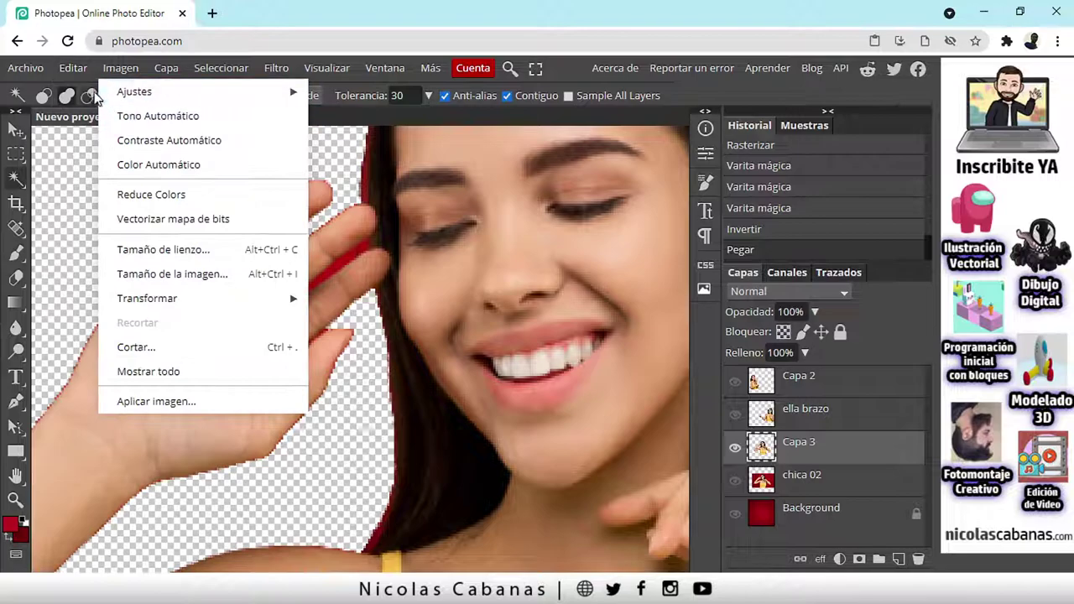
{"action": "left_click", "coordinate": [90, 140]}
{"action": "left_click", "coordinate": [74, 68]}
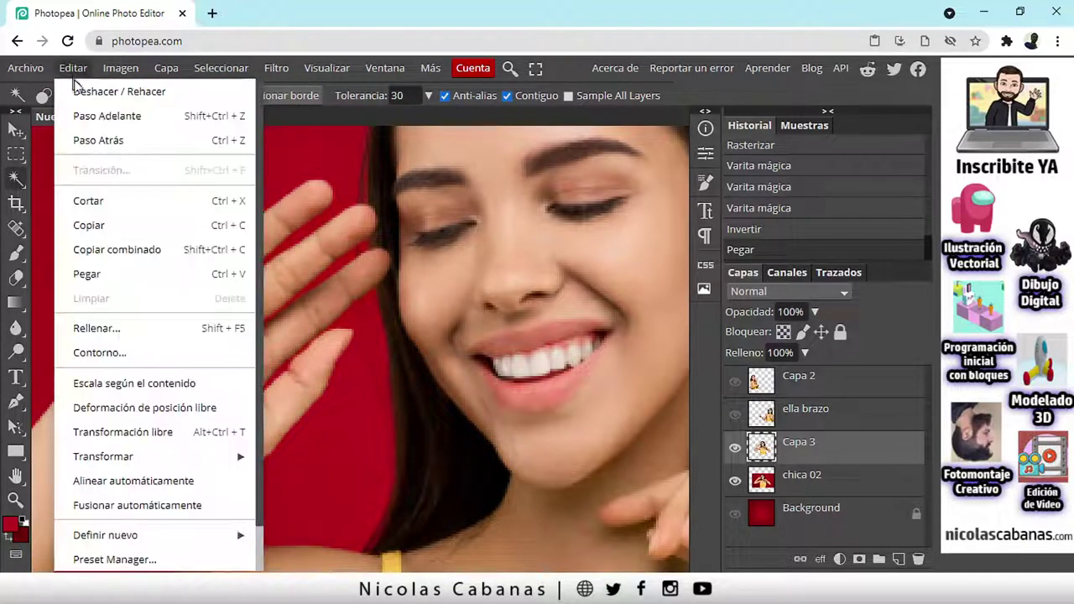
{"action": "left_click", "coordinate": [92, 142]}
{"action": "scroll", "coordinate": [336, 345], "scroll_direction": "down", "scroll_amount": 5}
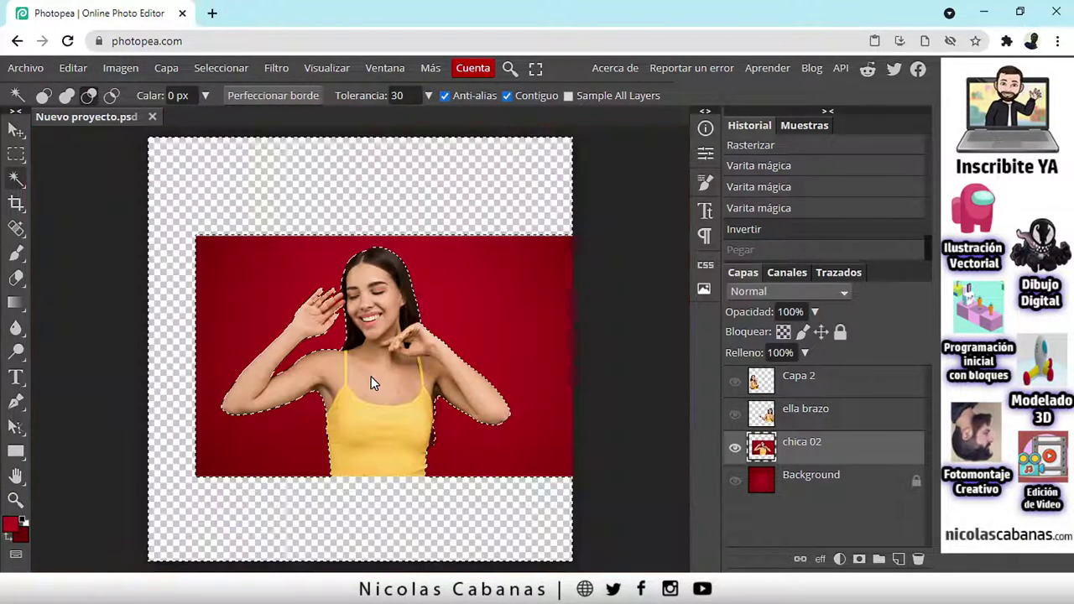
{"action": "scroll", "coordinate": [372, 378], "scroll_direction": "up", "scroll_amount": 1}
{"action": "left_click", "coordinate": [74, 68]}
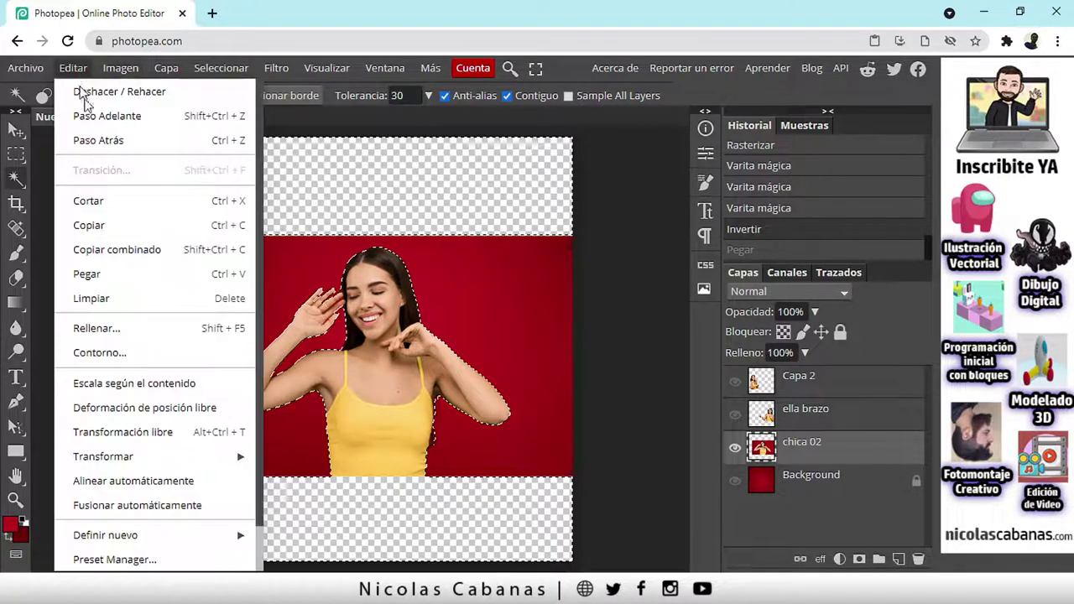
{"action": "left_click", "coordinate": [92, 141]}
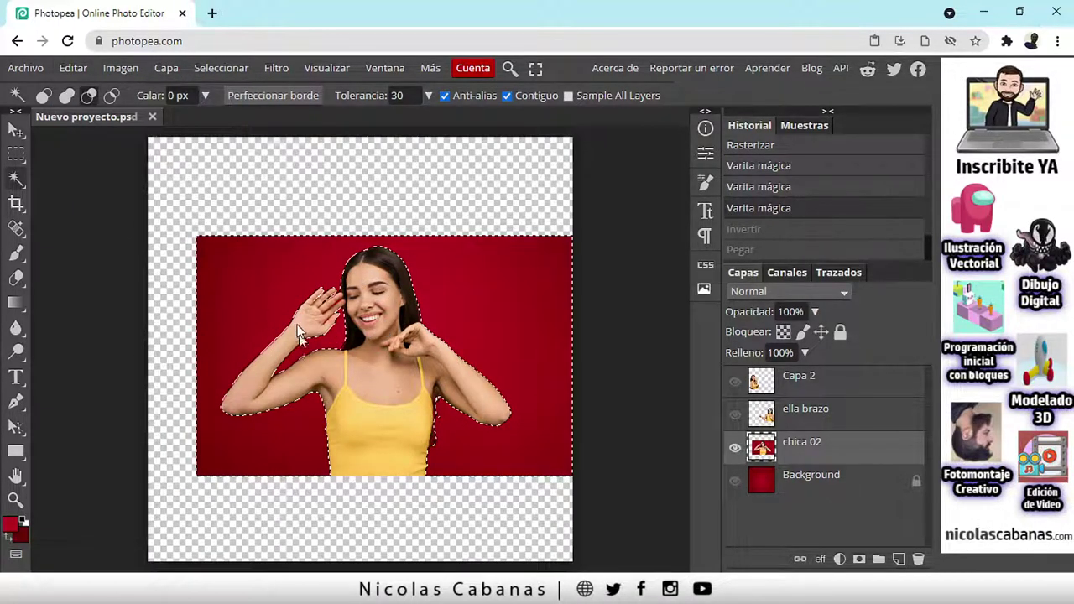
- Add the red gaps on both sides of the raised hand's fourth finger to the selection with the Magic Wand in add mode
{"action": "scroll", "coordinate": [349, 293], "scroll_direction": "up", "scroll_amount": 5}
{"action": "scroll", "coordinate": [387, 339], "scroll_direction": "up", "scroll_amount": 1}
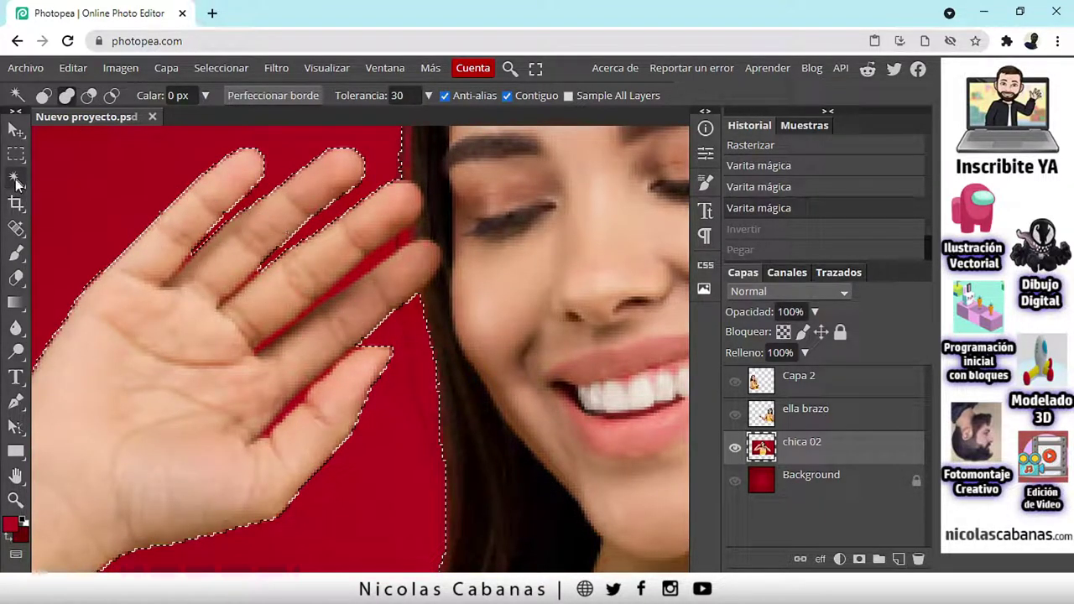
{"action": "left_click", "coordinate": [66, 97]}
{"action": "left_click", "coordinate": [365, 265]}
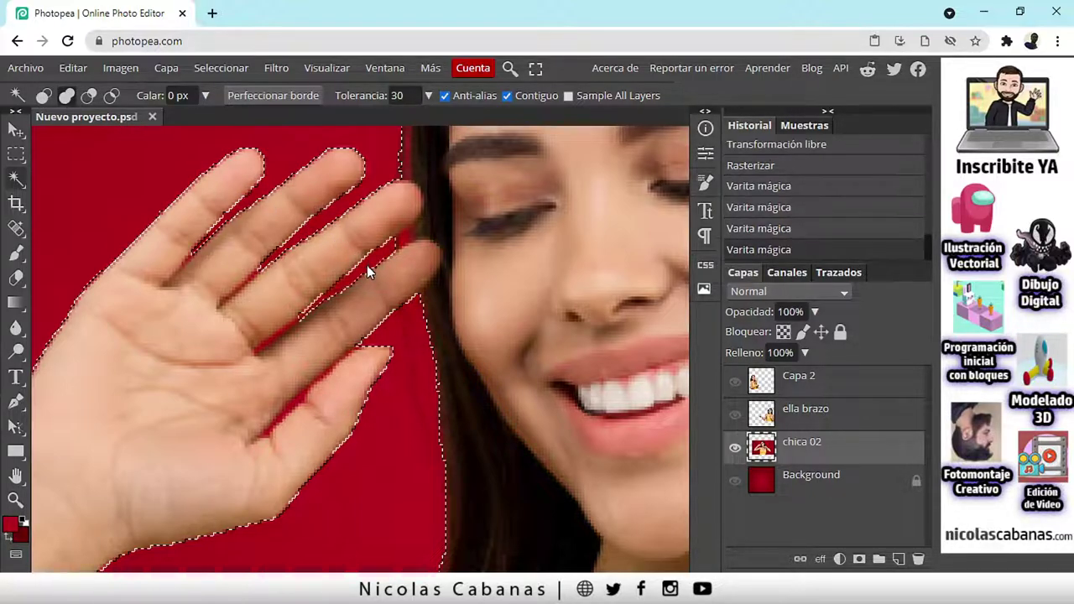
{"action": "left_click", "coordinate": [289, 408]}
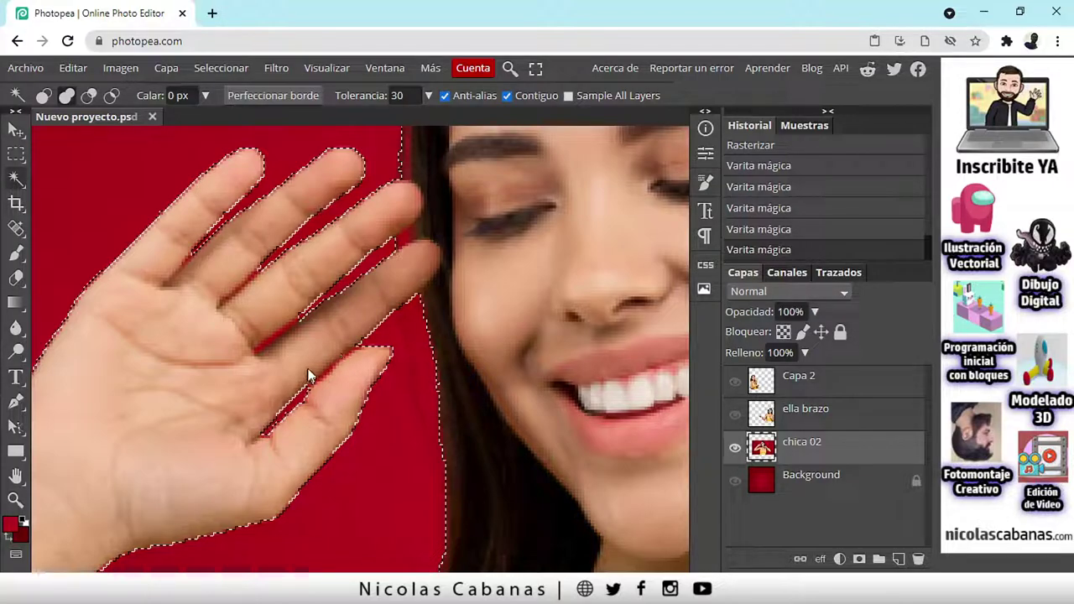
- Add the leftover red sliver at the base of the gap between the third and fourth fingers to the selection
{"action": "scroll", "coordinate": [275, 339], "scroll_direction": "up", "scroll_amount": 5}
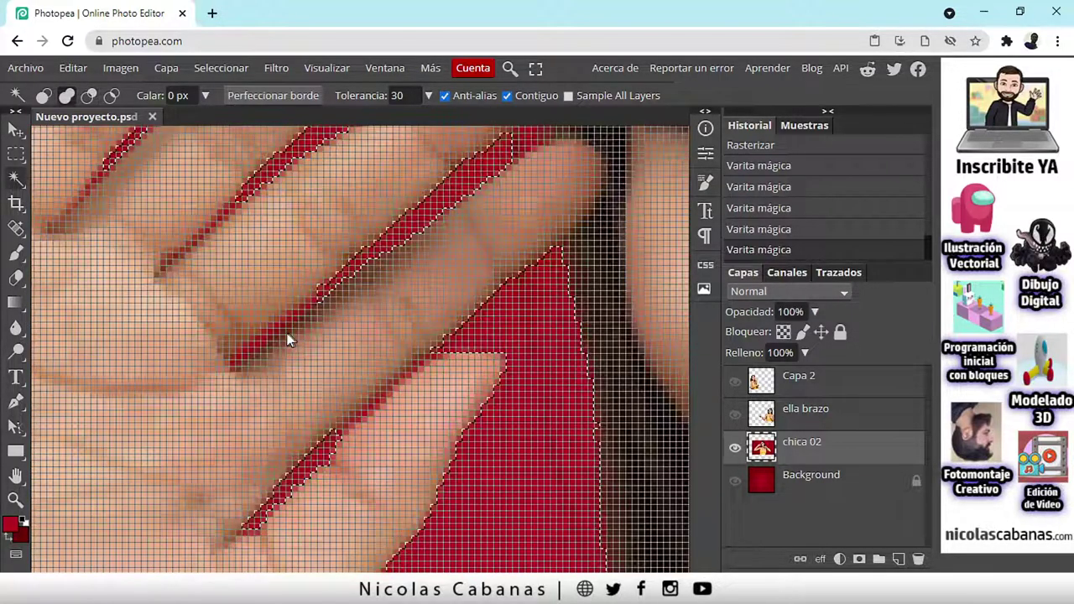
{"action": "scroll", "coordinate": [225, 344], "scroll_direction": "up", "scroll_amount": 1}
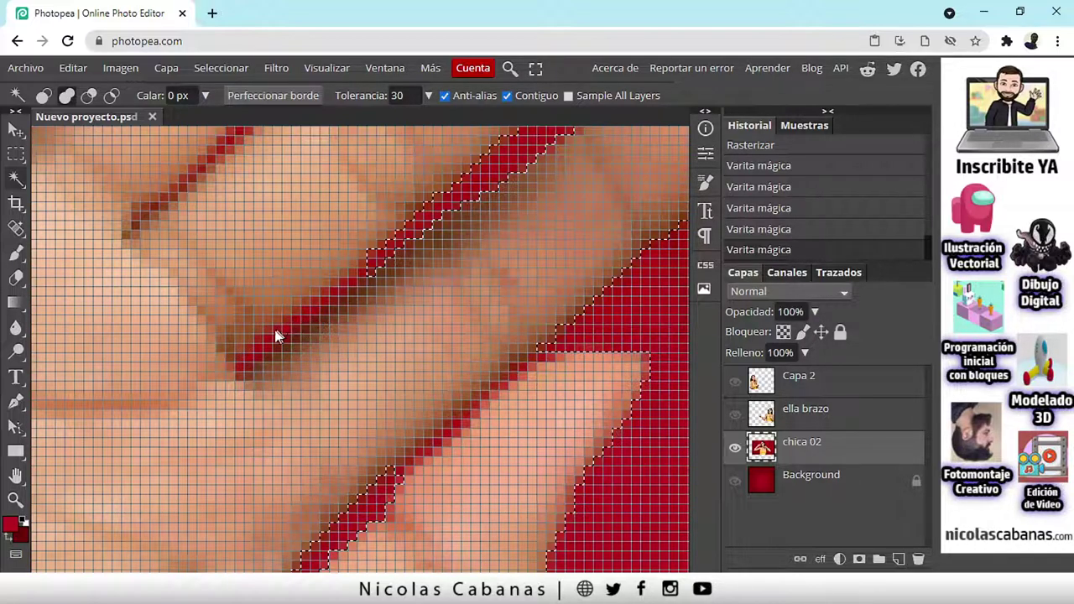
{"action": "left_click", "coordinate": [259, 349]}
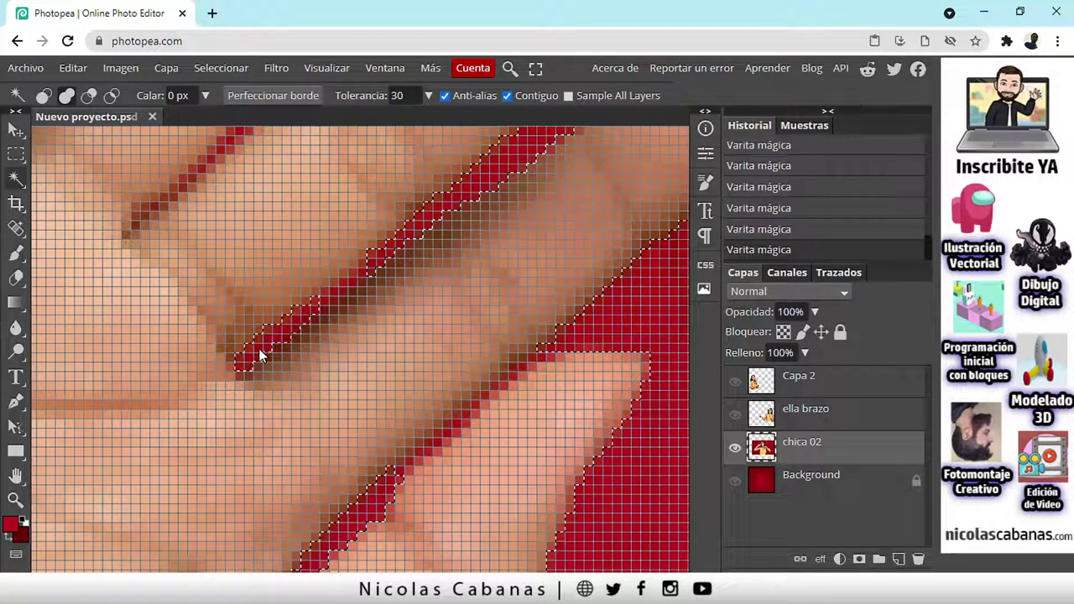
{"action": "left_click", "coordinate": [336, 296]}
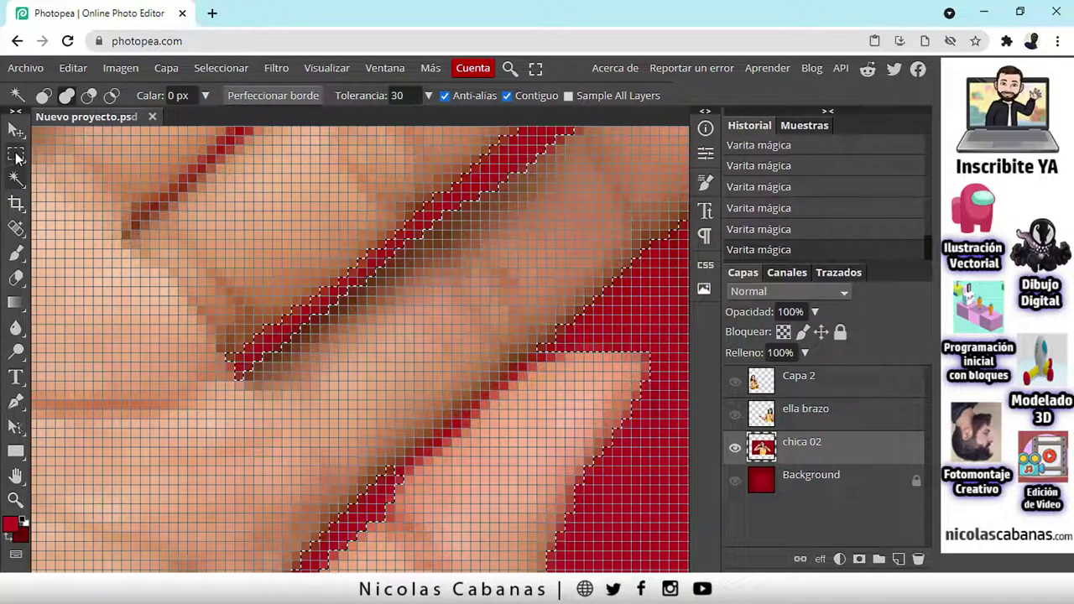
- Add the thin red strip between the fourth and lowest fingers to the selection with the Polygonal Lasso in add mode
{"action": "left_click", "coordinate": [16, 156]}
{"action": "right_click", "coordinate": [16, 155]}
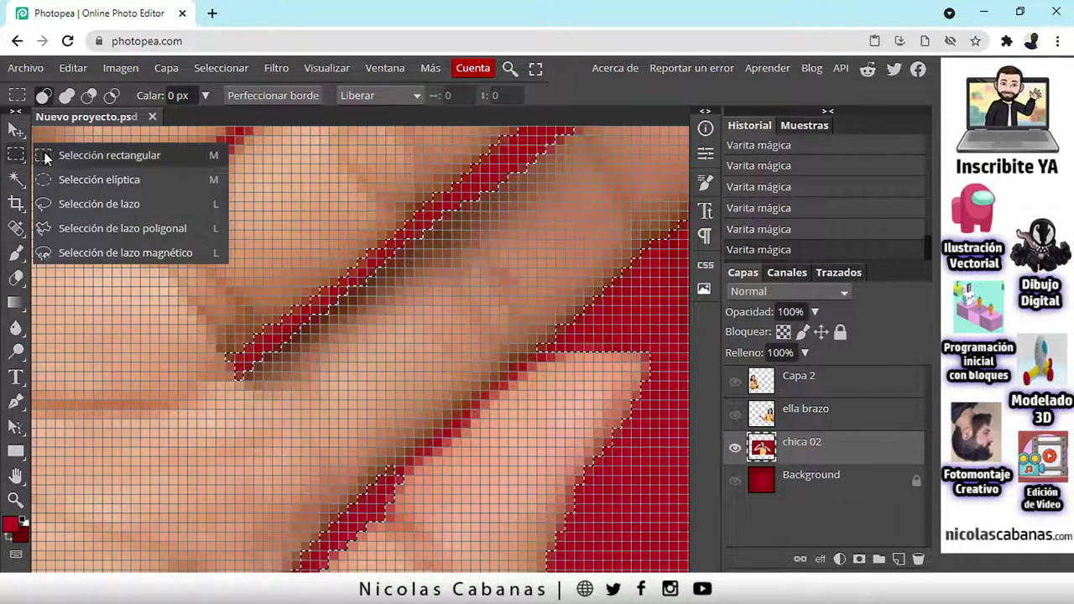
{"action": "left_click", "coordinate": [110, 229]}
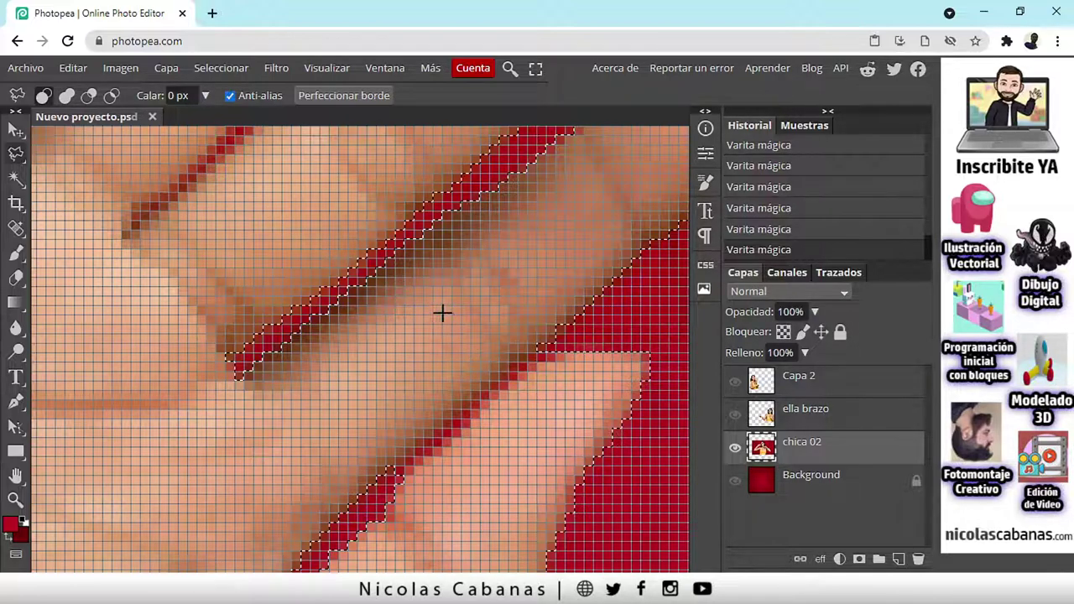
{"action": "left_click", "coordinate": [66, 96]}
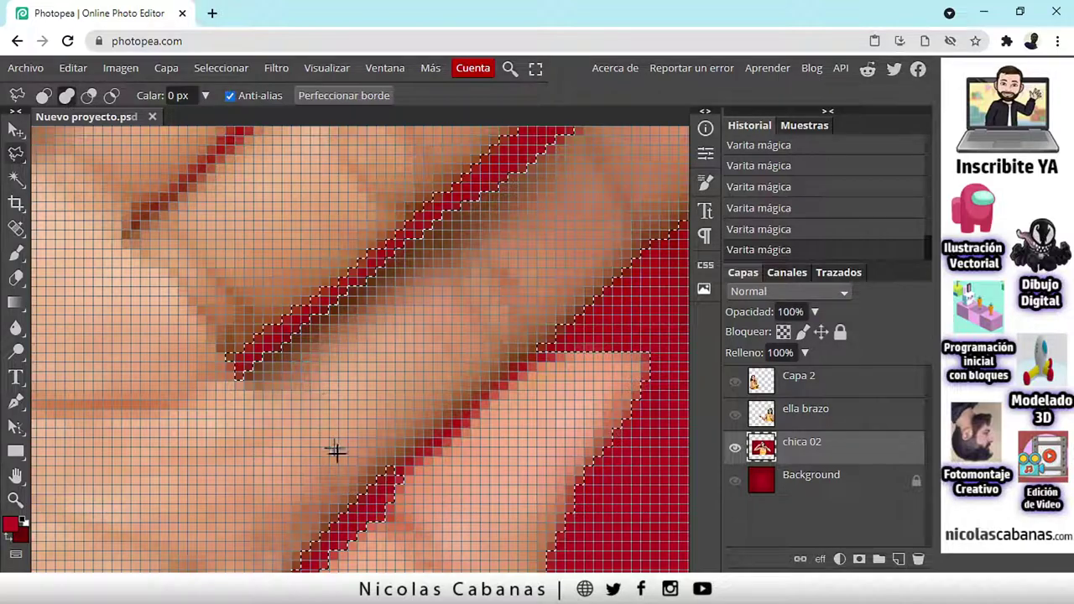
{"action": "left_click", "coordinate": [384, 469]}
{"action": "left_click", "coordinate": [540, 345]}
{"action": "left_click", "coordinate": [567, 347]}
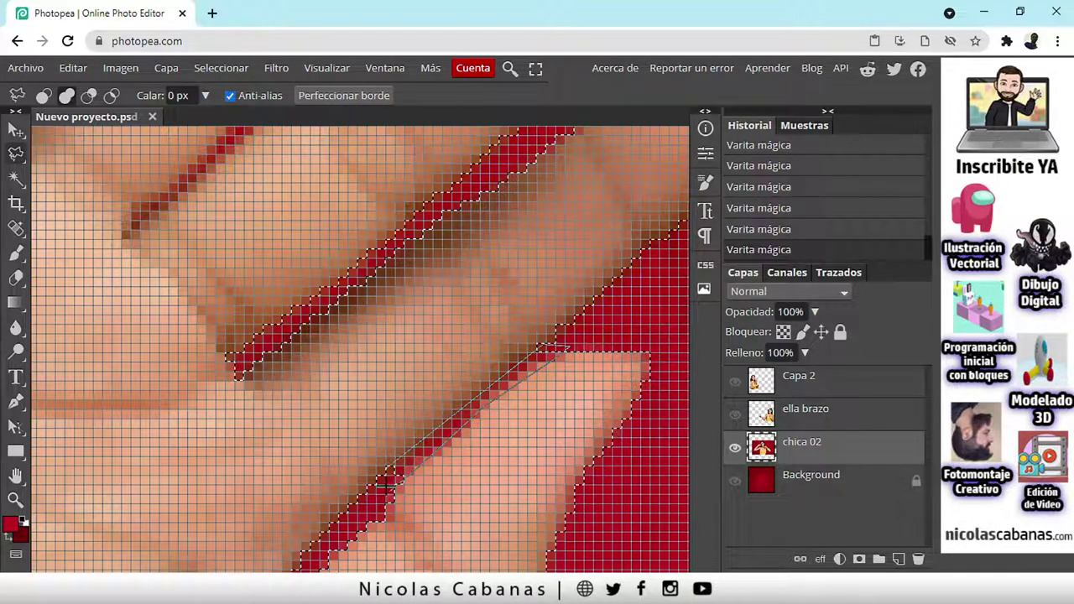
{"action": "left_click", "coordinate": [387, 467]}
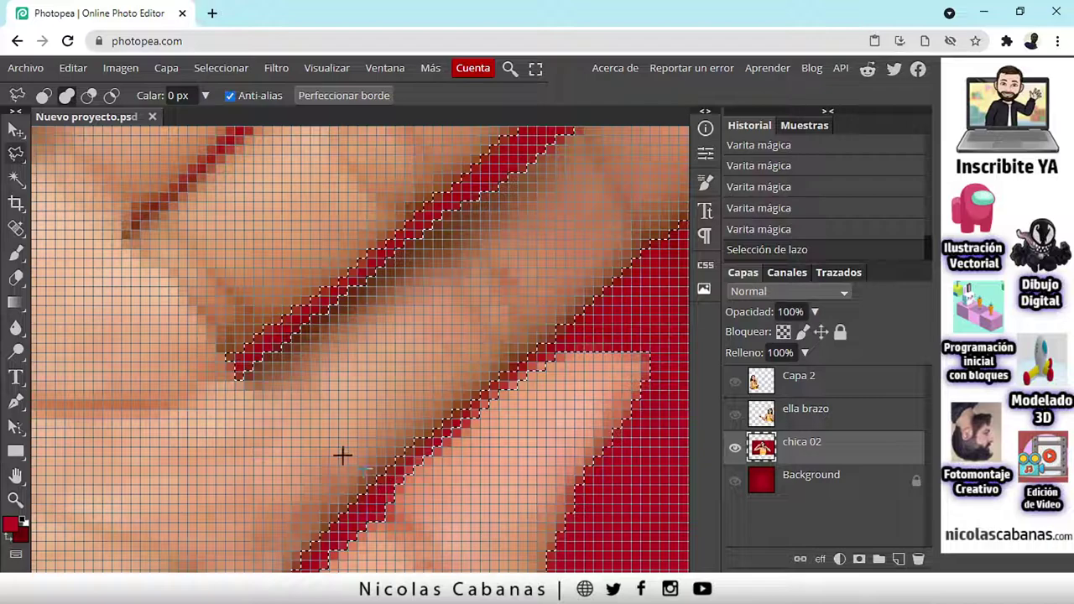
- Extend the selection down to the base of the red gap between the second and third fingers with the Magic Wand in add mode
{"action": "left_click", "coordinate": [16, 179]}
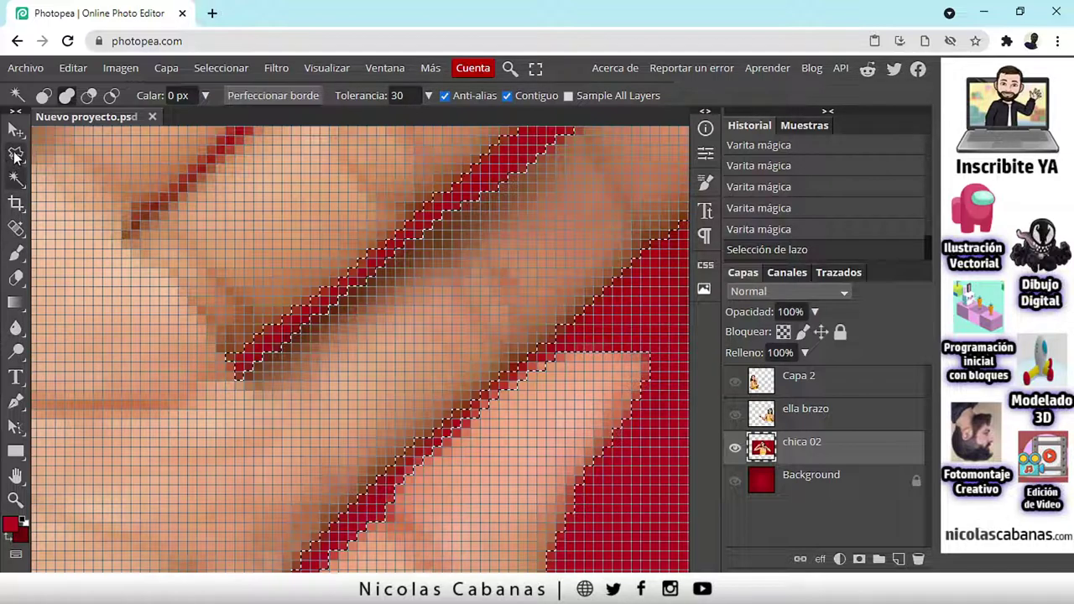
{"action": "left_click", "coordinate": [15, 156]}
{"action": "left_click", "coordinate": [16, 179]}
{"action": "scroll", "coordinate": [310, 336], "scroll_direction": "down", "scroll_amount": 5}
{"action": "scroll", "coordinate": [314, 344], "scroll_direction": "up", "scroll_amount": 5}
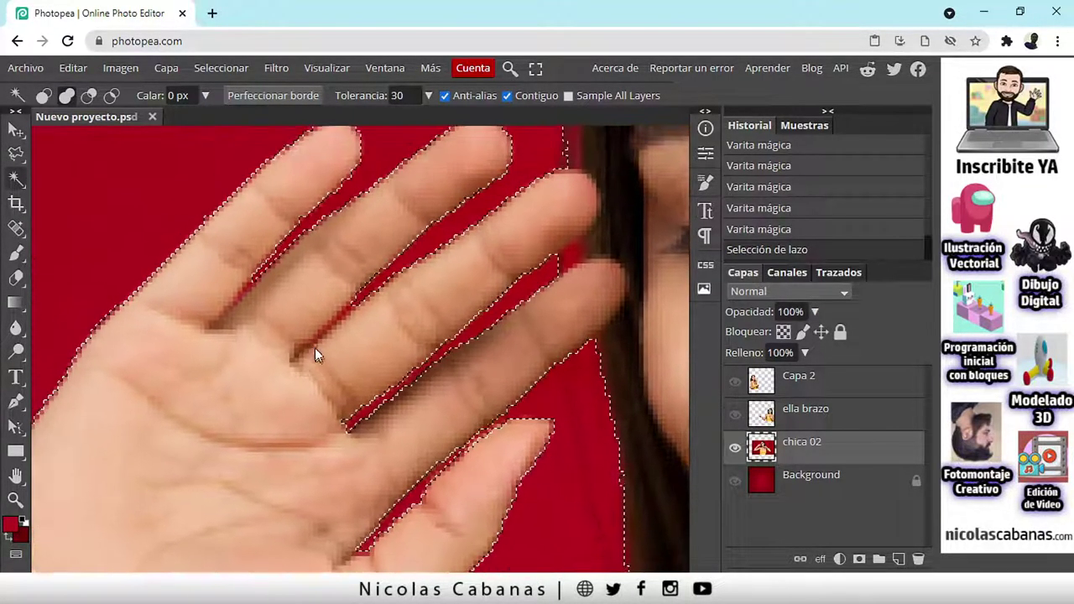
{"action": "key", "text": "shift"}
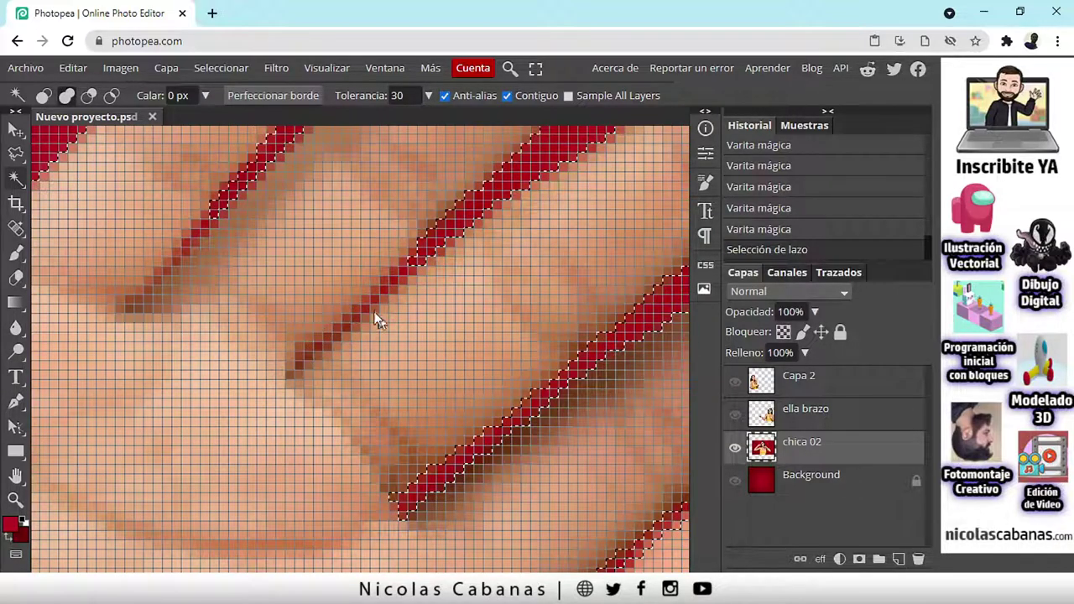
{"action": "scroll", "coordinate": [382, 304], "scroll_direction": "up", "scroll_amount": 2}
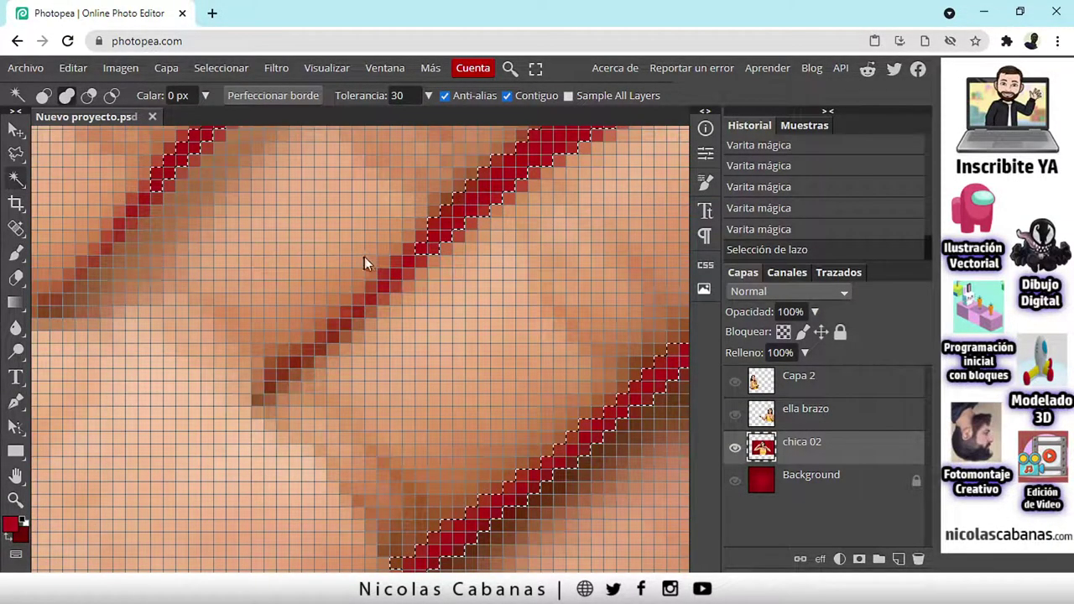
{"action": "left_click", "coordinate": [394, 270]}
{"action": "left_click", "coordinate": [393, 273]}
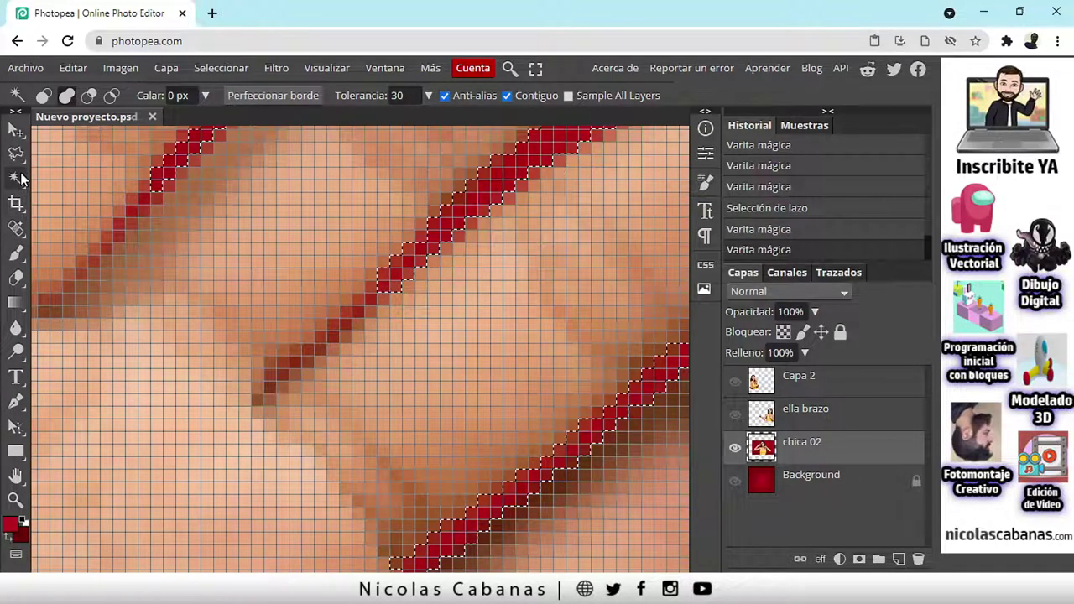
{"action": "left_click", "coordinate": [67, 96]}
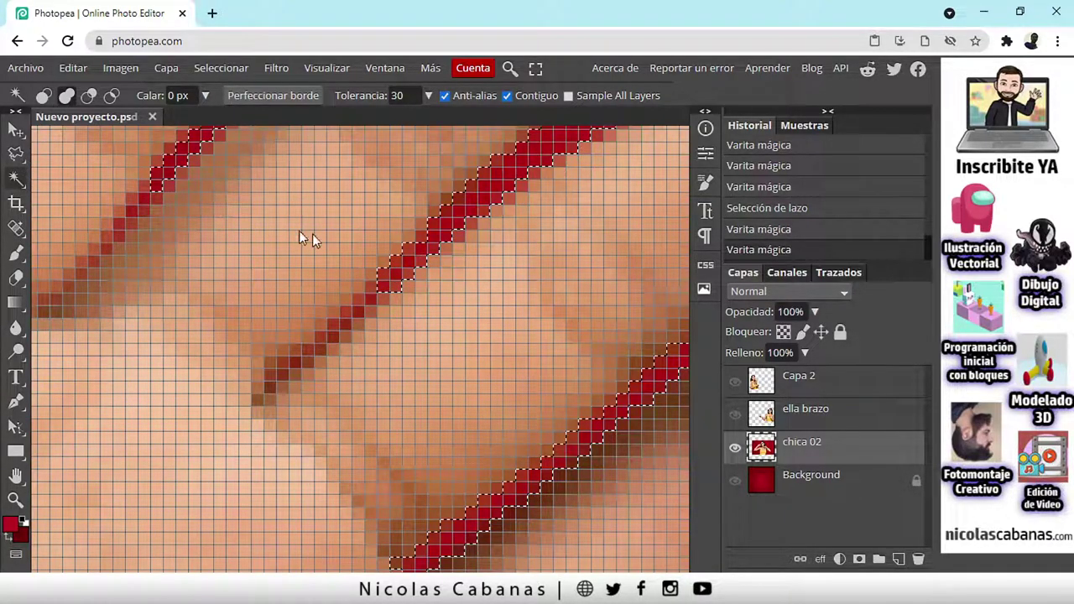
{"action": "left_click", "coordinate": [359, 306]}
{"action": "left_click", "coordinate": [356, 310]}
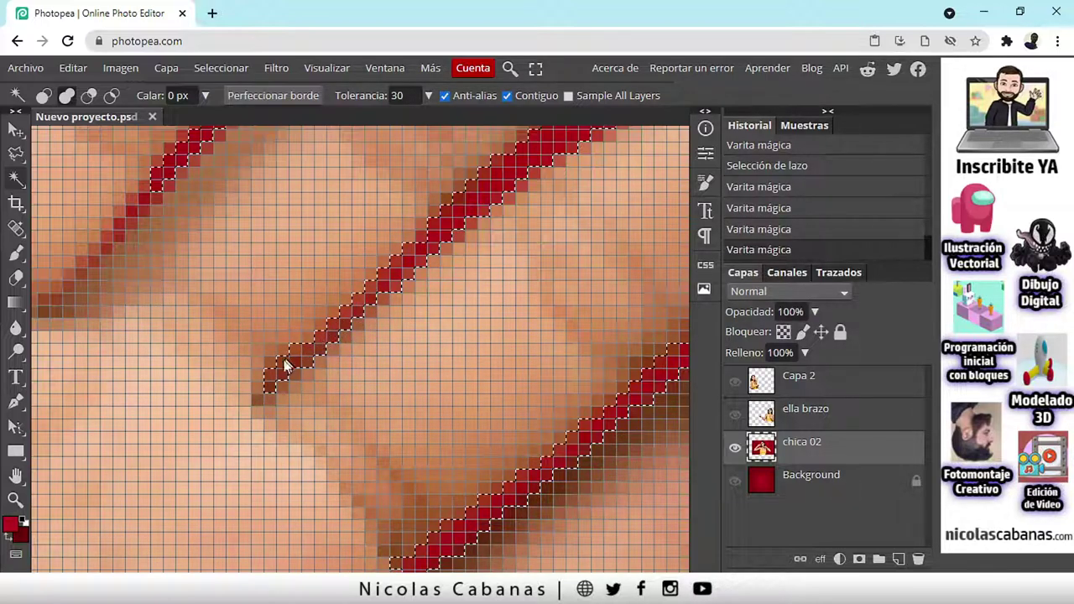
- Add the red strip down to the base of the gap between the first and second fingers with the Magic Wand in add mode
{"action": "scroll", "coordinate": [348, 265], "scroll_direction": "down", "scroll_amount": 5}
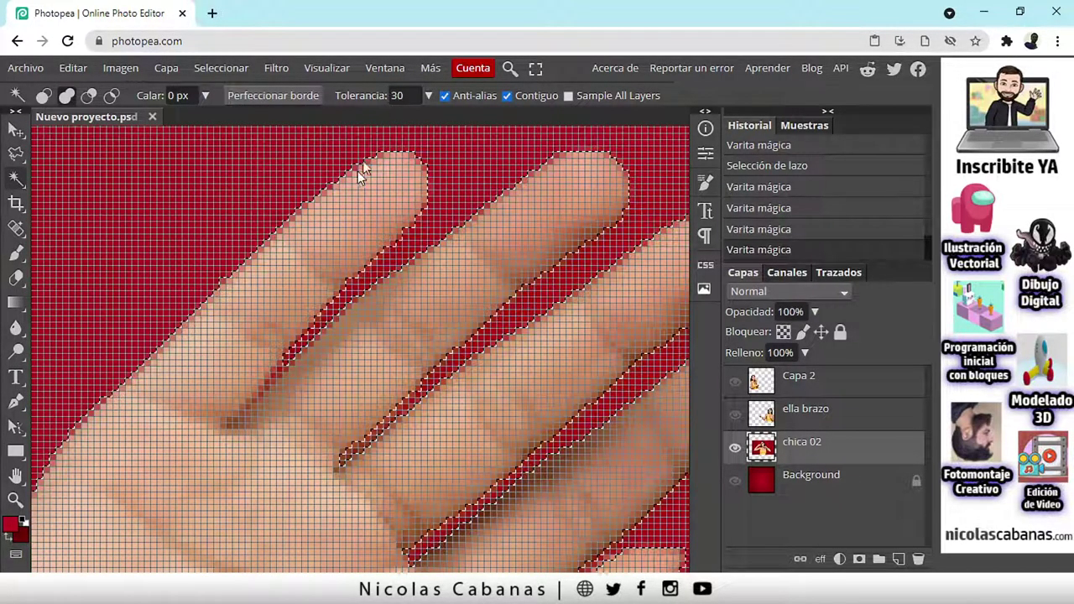
{"action": "scroll", "coordinate": [252, 410], "scroll_direction": "up", "scroll_amount": 4}
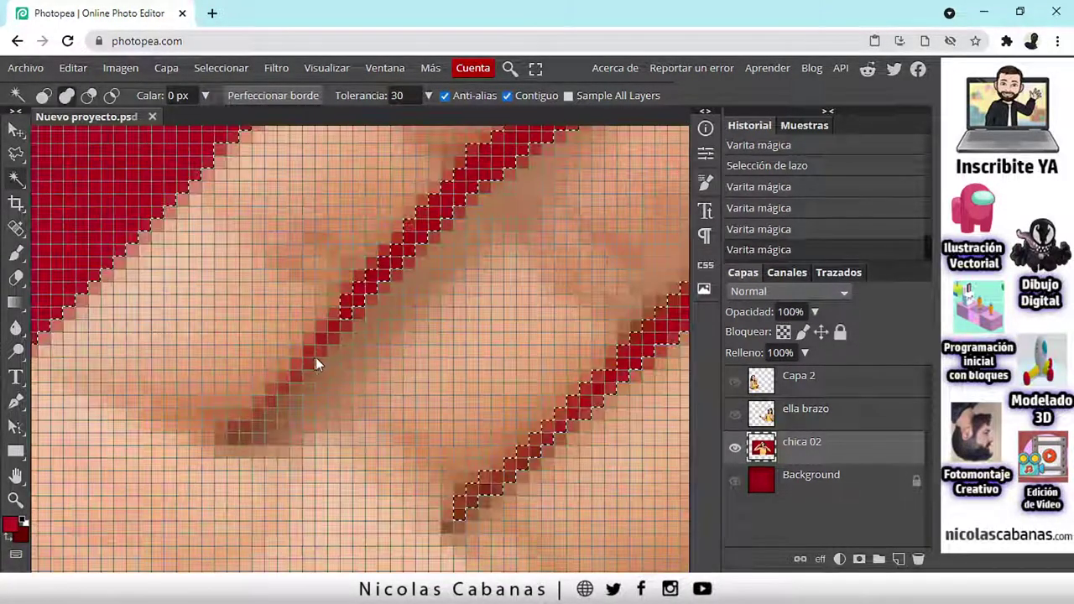
{"action": "scroll", "coordinate": [266, 396], "scroll_direction": "up", "scroll_amount": 2}
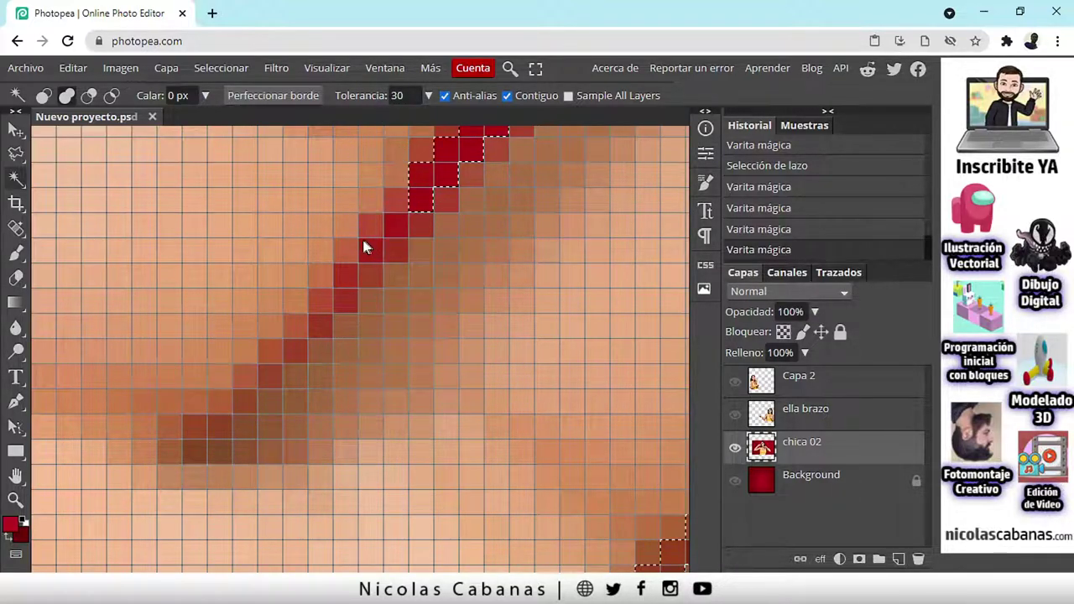
{"action": "scroll", "coordinate": [364, 240], "scroll_direction": "down", "scroll_amount": 3}
{"action": "left_click_drag", "start_coordinate": [359, 240], "coordinate": [437, 343]}
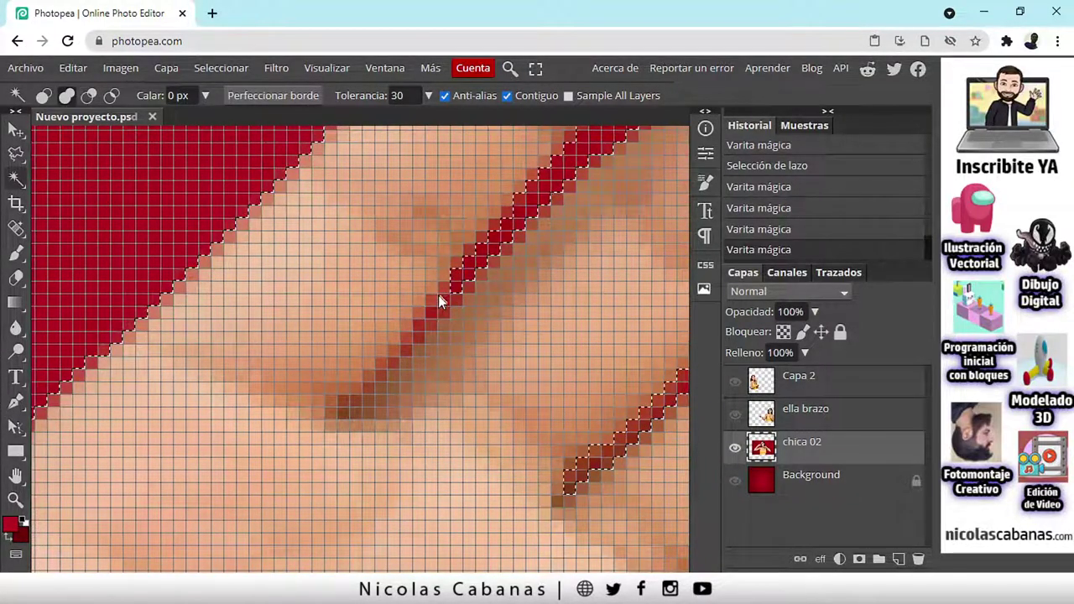
{"action": "left_click", "coordinate": [444, 303]}
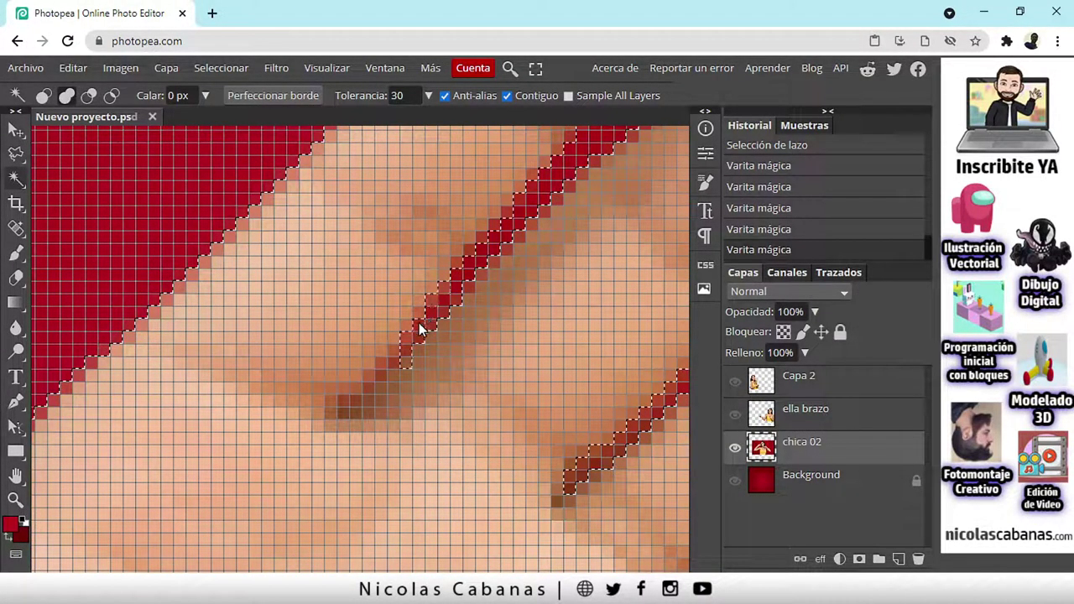
{"action": "left_click", "coordinate": [396, 360]}
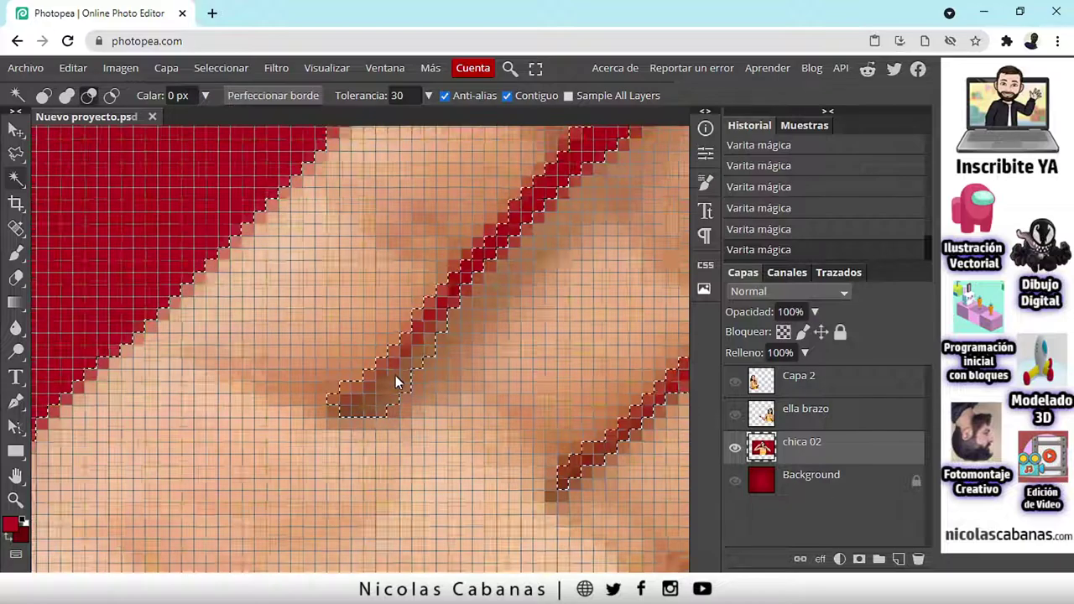
- Subtract the shaded skin beside the gap between the first and second fingers from the selection with the Polygonal Lasso in subtract mode
{"action": "scroll", "coordinate": [396, 374], "scroll_direction": "down", "scroll_amount": 3}
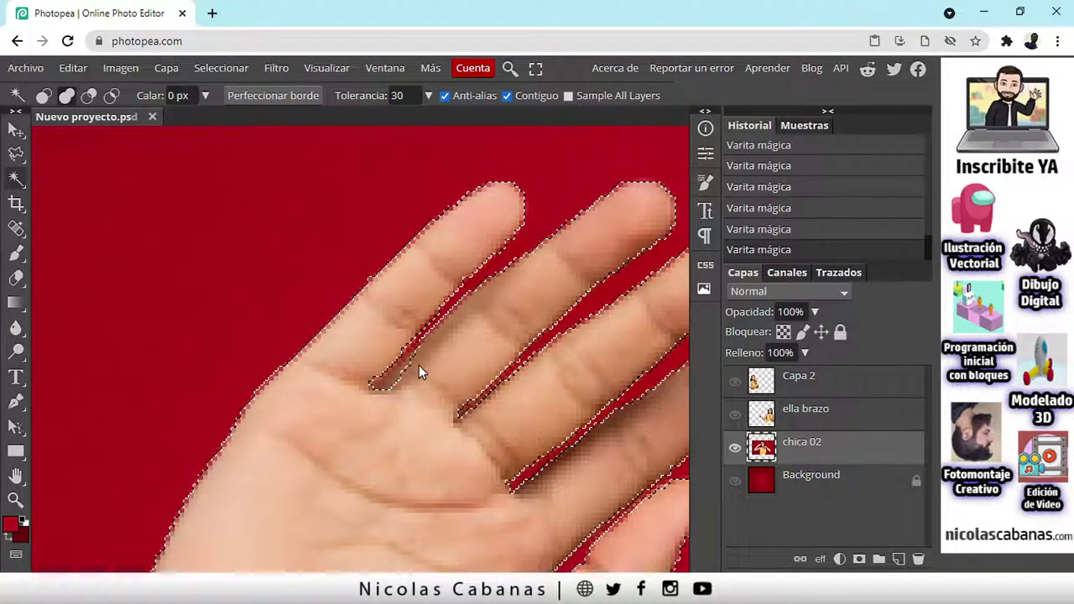
{"action": "scroll", "coordinate": [415, 368], "scroll_direction": "up", "scroll_amount": 4}
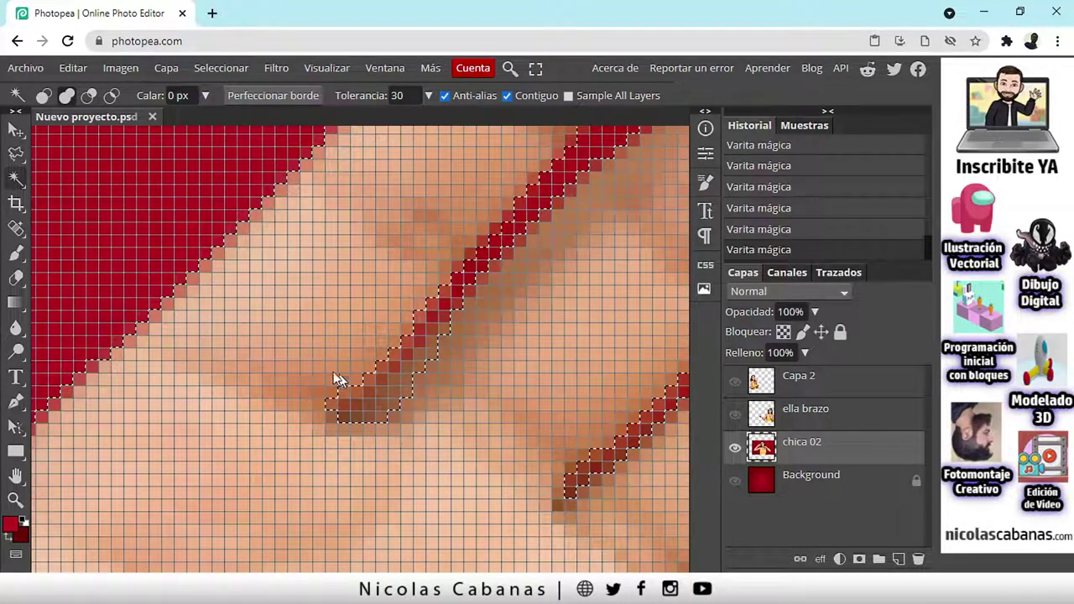
{"action": "left_click", "coordinate": [19, 157]}
{"action": "right_click", "coordinate": [18, 157]}
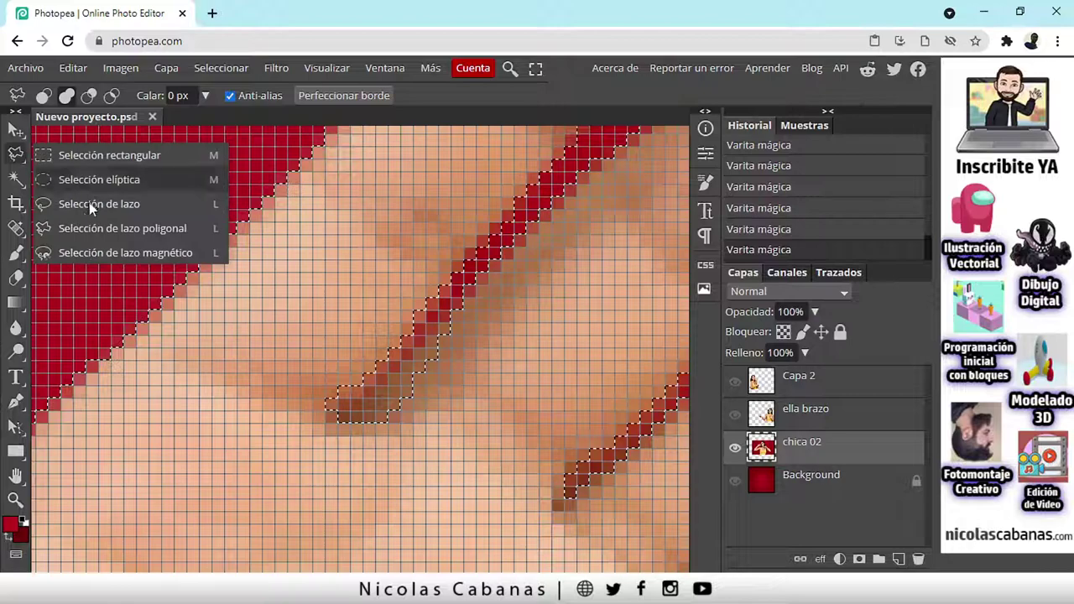
{"action": "left_click", "coordinate": [82, 229]}
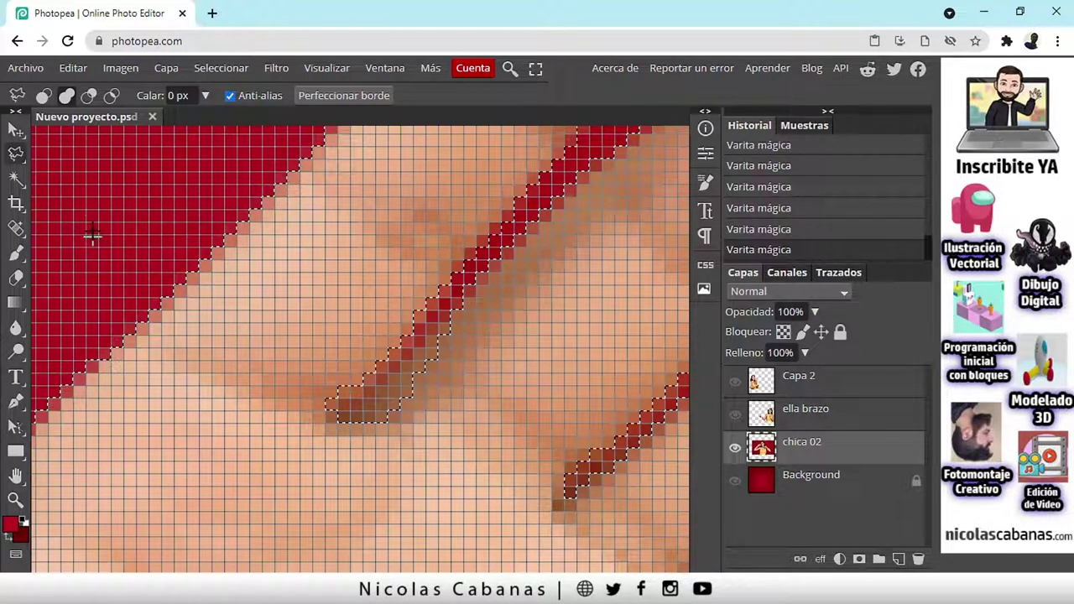
{"action": "left_click", "coordinate": [88, 95]}
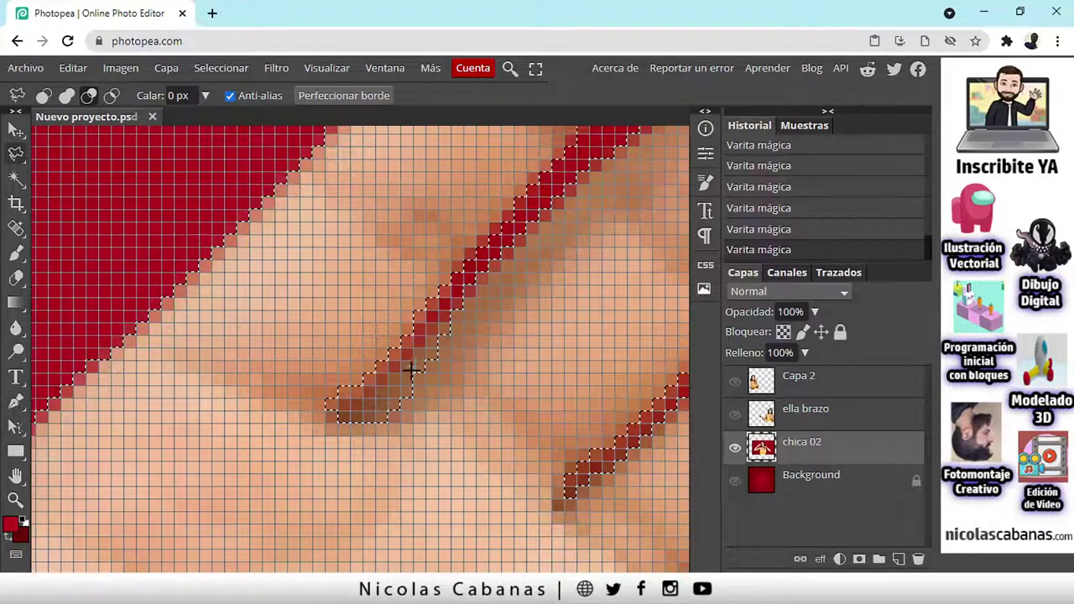
{"action": "mouse_move", "coordinate": [453, 312]}
{"action": "left_mouse_down"}
{"action": "mouse_move", "coordinate": [317, 432]}
{"action": "mouse_move", "coordinate": [392, 448]}
{"action": "mouse_move", "coordinate": [439, 378]}
{"action": "mouse_move", "coordinate": [461, 329]}
{"action": "mouse_move", "coordinate": [454, 313]}
{"action": "left_mouse_up"}
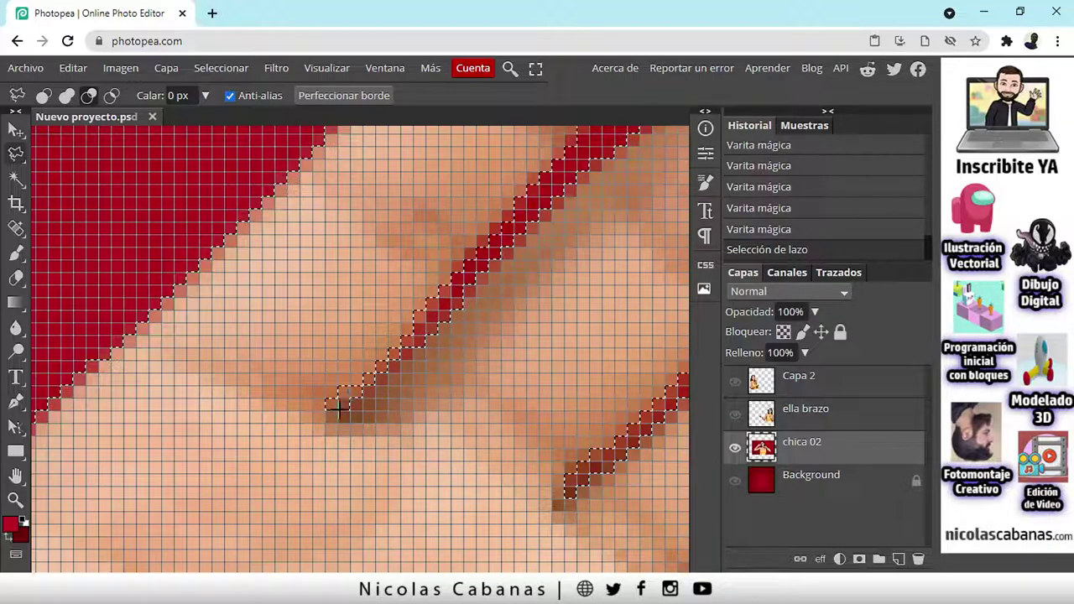
- Examine the selection outline around the raised hand, the arms and the side of the yellow top
{"action": "scroll", "coordinate": [396, 403], "scroll_direction": "down", "scroll_amount": 5}
{"action": "scroll", "coordinate": [328, 383], "scroll_direction": "up", "scroll_amount": 2}
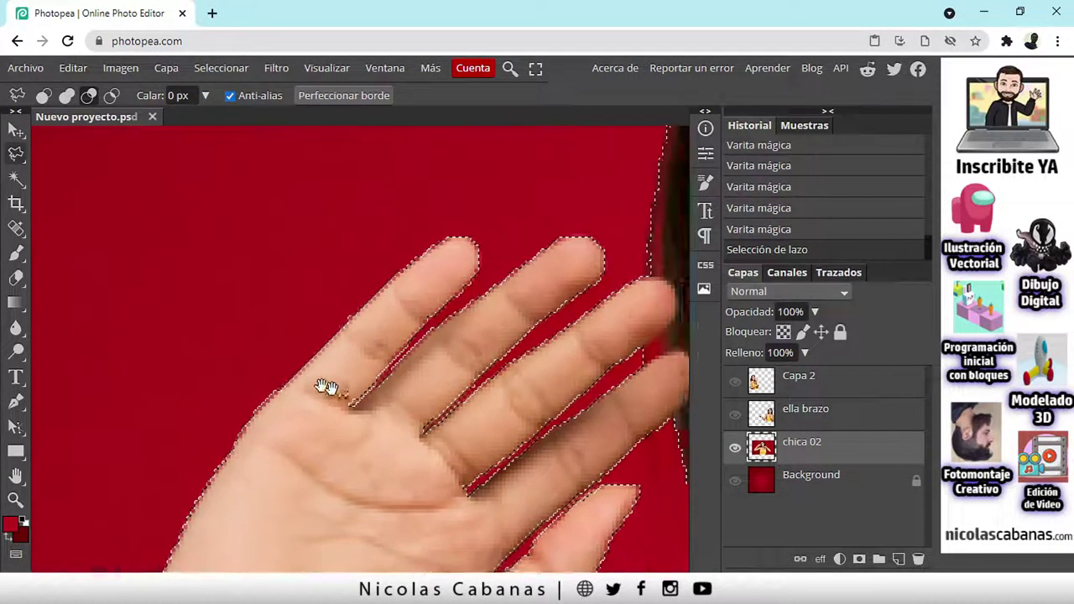
{"action": "scroll", "coordinate": [341, 389], "scroll_direction": "down", "scroll_amount": 3}
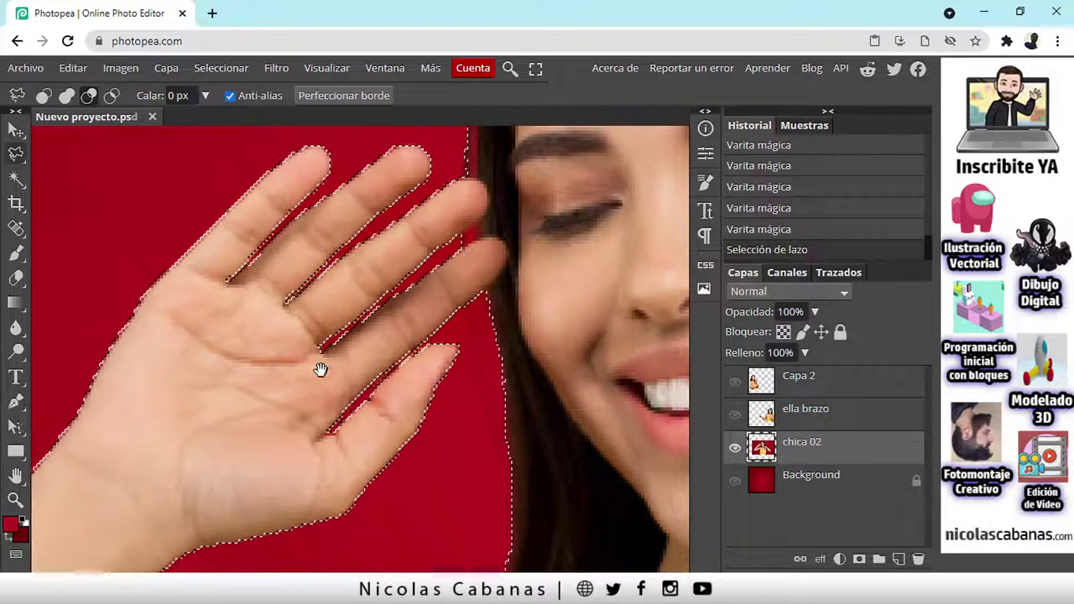
{"action": "scroll", "coordinate": [389, 403], "scroll_direction": "down", "scroll_amount": 4}
{"action": "scroll", "coordinate": [396, 384], "scroll_direction": "up", "scroll_amount": 3}
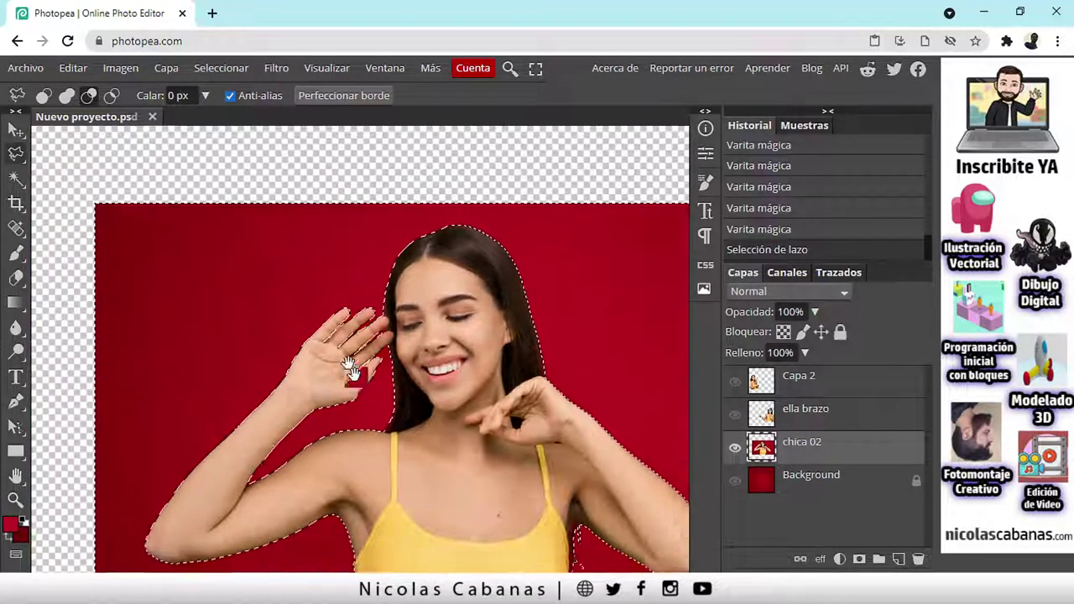
{"action": "scroll", "coordinate": [492, 490], "scroll_direction": "up", "scroll_amount": 4}
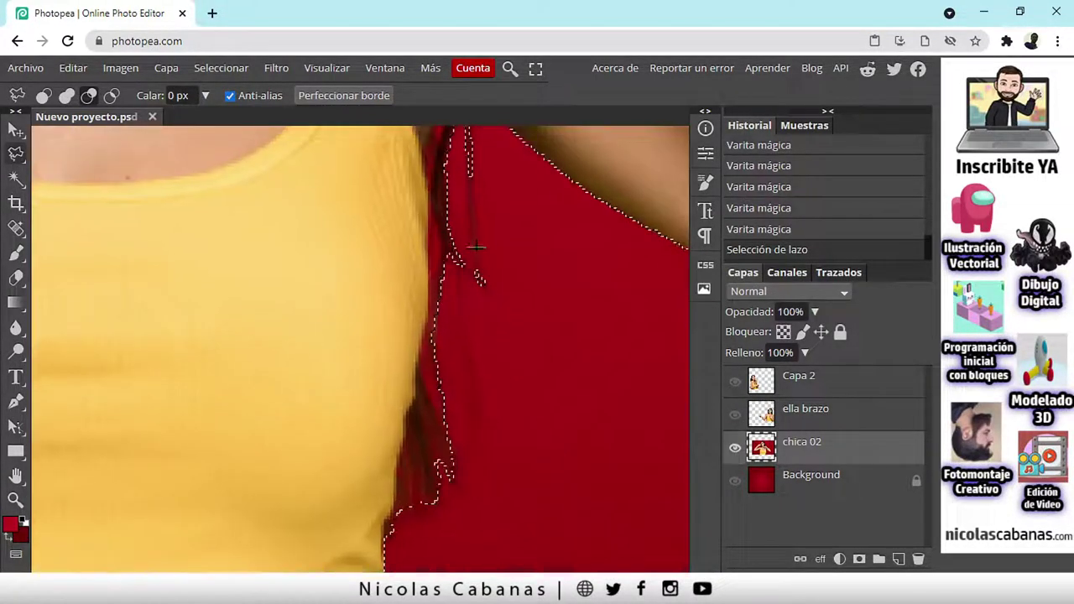
{"action": "scroll", "coordinate": [475, 244], "scroll_direction": "down", "scroll_amount": 2}
{"action": "scroll", "coordinate": [428, 500], "scroll_direction": "down", "scroll_amount": 2}
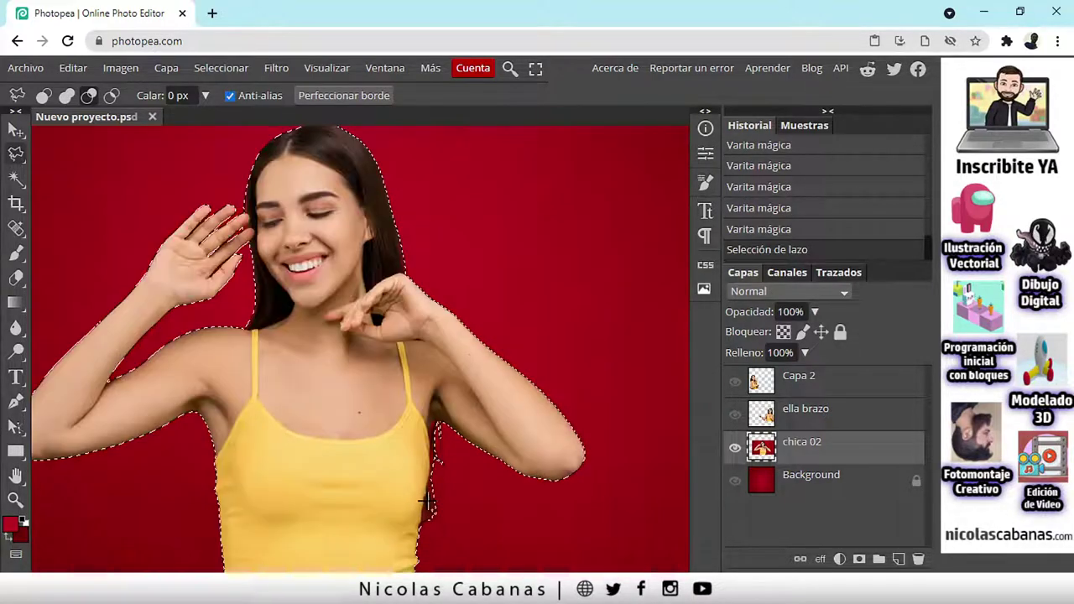
{"action": "scroll", "coordinate": [408, 489], "scroll_direction": "down", "scroll_amount": 3}
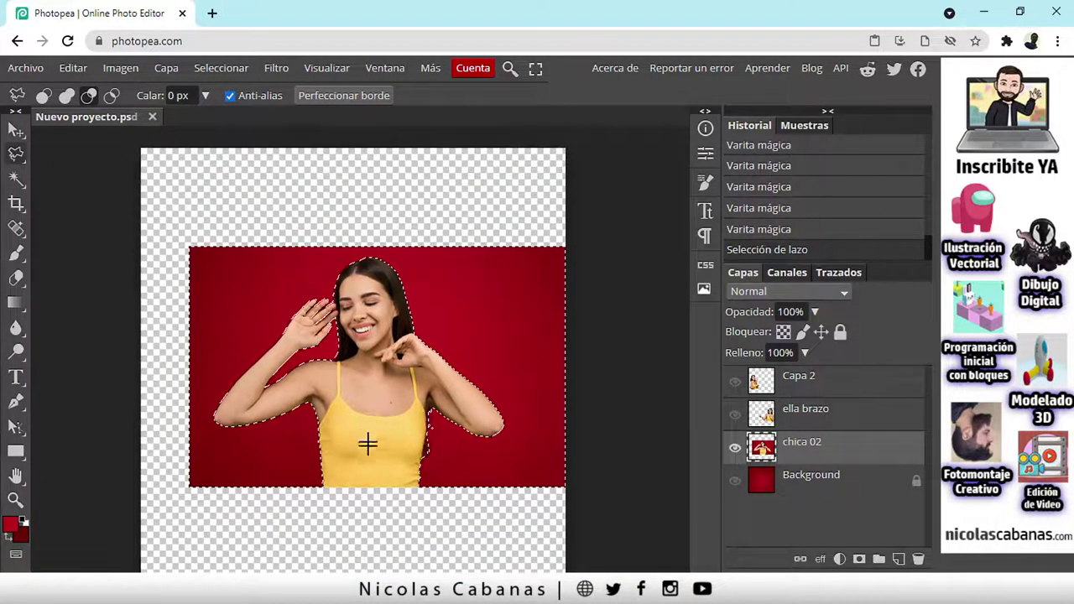
{"action": "scroll", "coordinate": [367, 439], "scroll_direction": "up", "scroll_amount": 2}
{"action": "scroll", "coordinate": [360, 422], "scroll_direction": "down", "scroll_amount": 1}
{"action": "left_click_drag", "start_coordinate": [364, 386], "coordinate": [347, 416]}
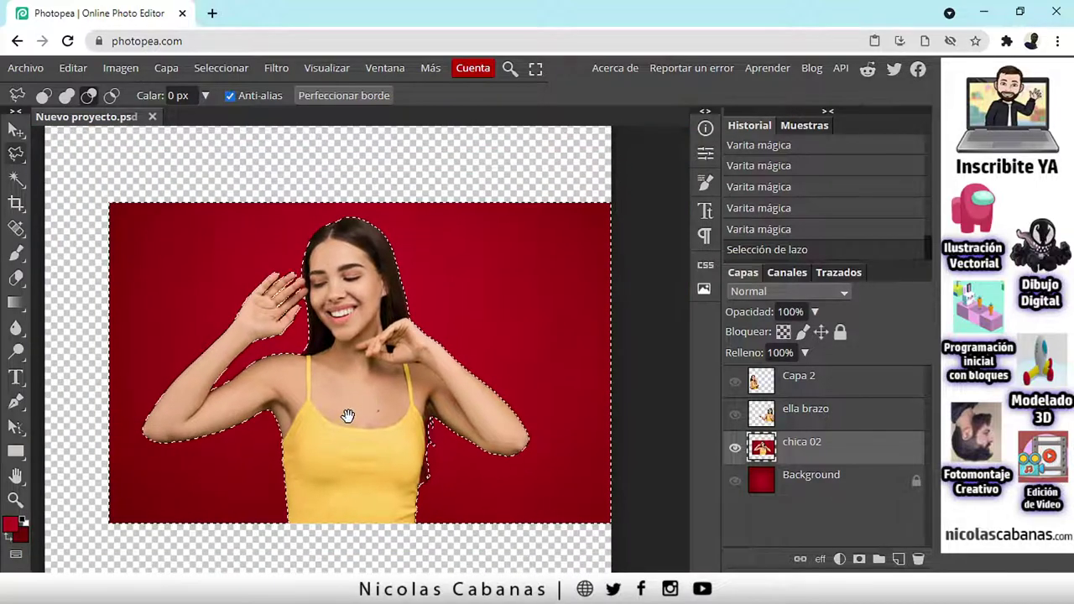
{"action": "scroll", "coordinate": [304, 425], "scroll_direction": "up", "scroll_amount": 1}
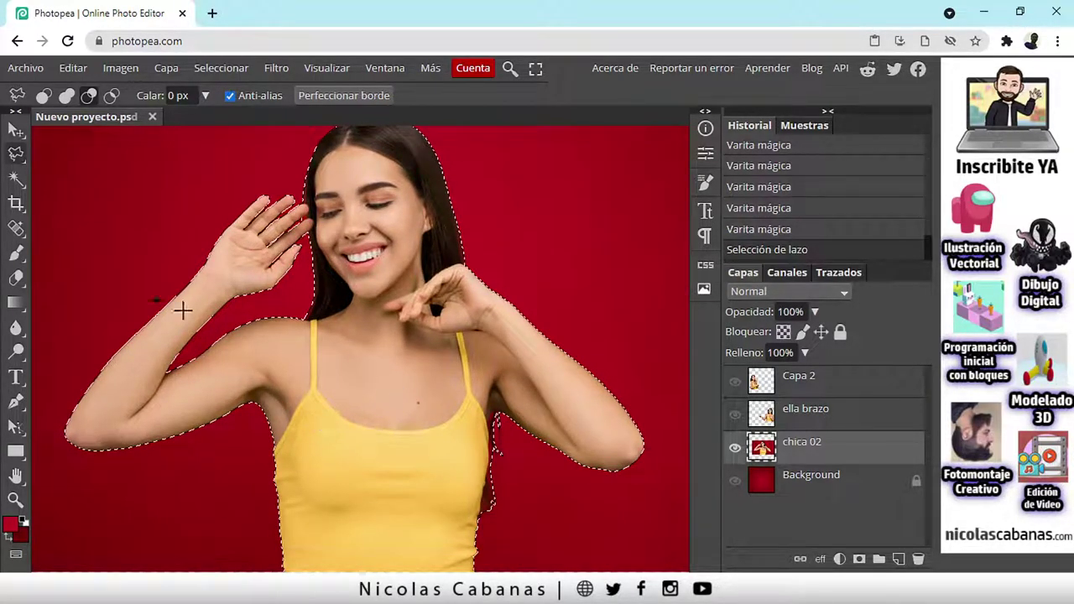
- Invert the selection so that it covers the woman instead of the red backdrop
{"action": "left_click", "coordinate": [223, 69]}
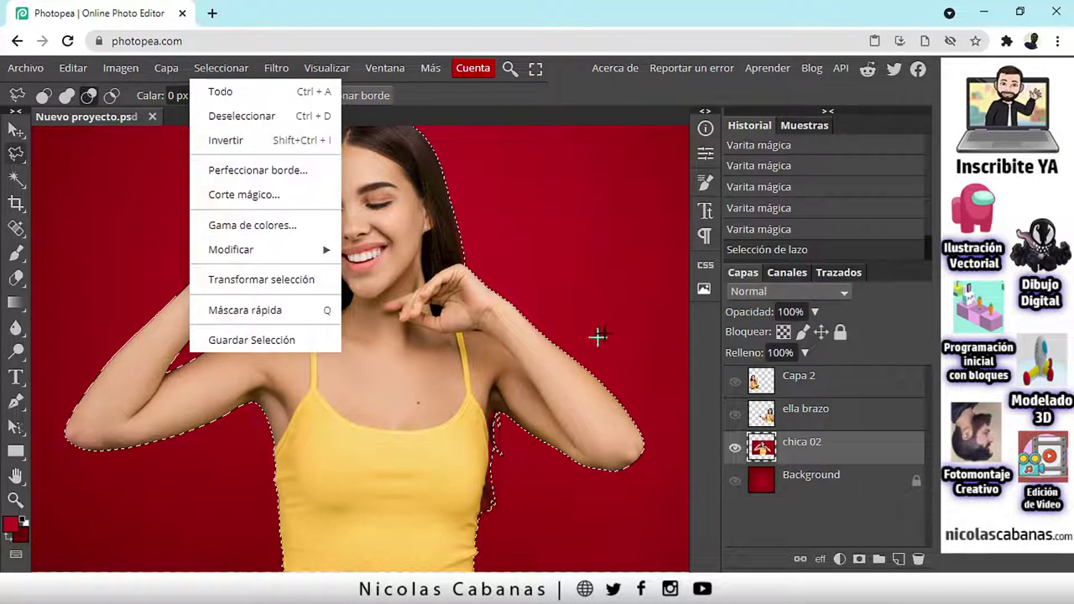
{"action": "left_click", "coordinate": [603, 82]}
{"action": "scroll", "coordinate": [500, 336], "scroll_direction": "down", "scroll_amount": 3}
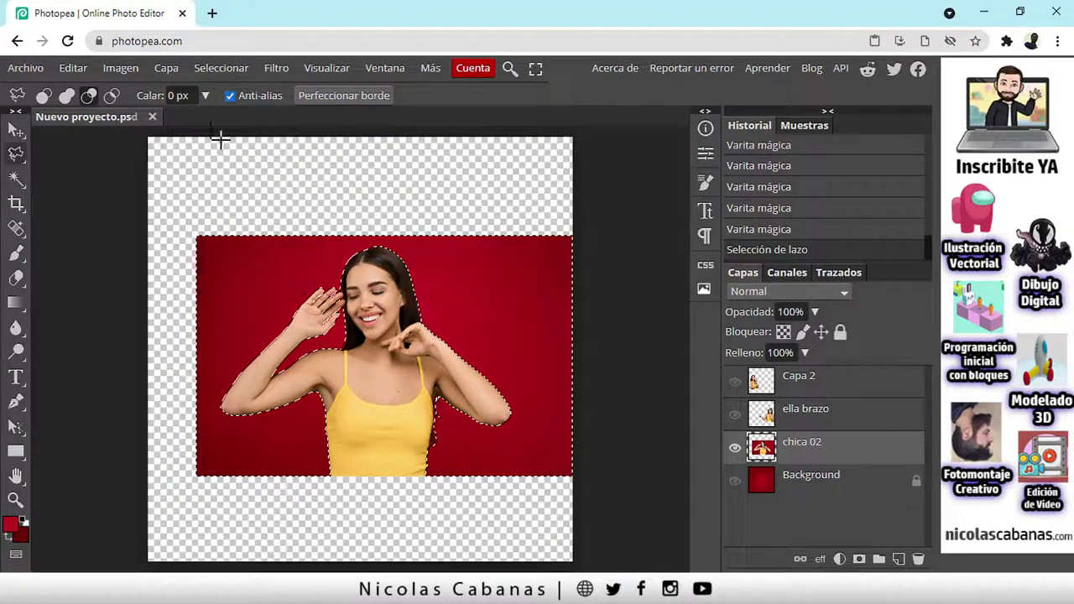
{"action": "left_click", "coordinate": [218, 69]}
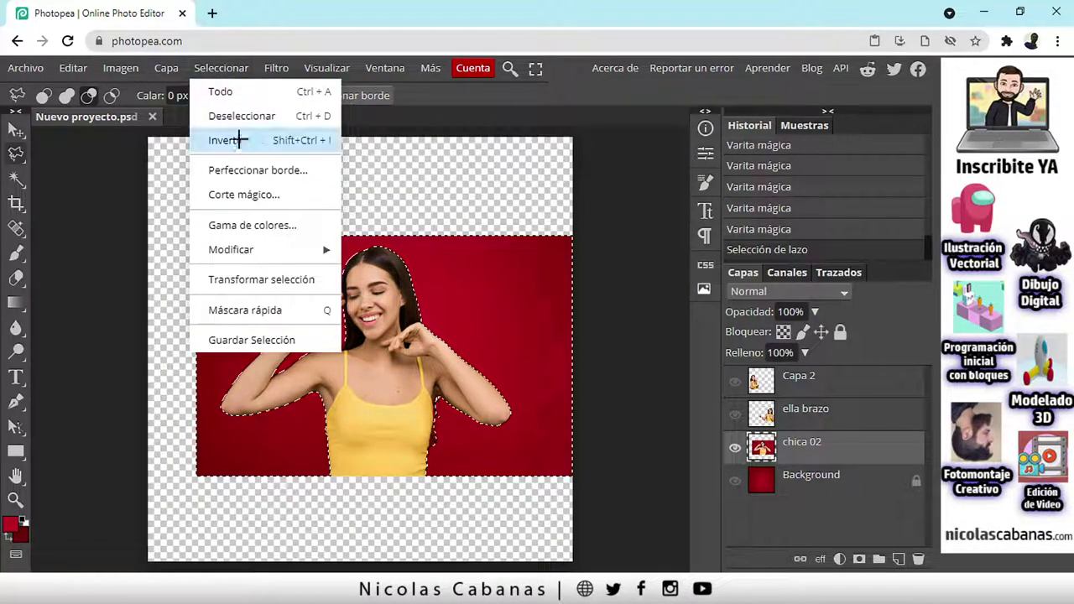
{"action": "left_click", "coordinate": [240, 139]}
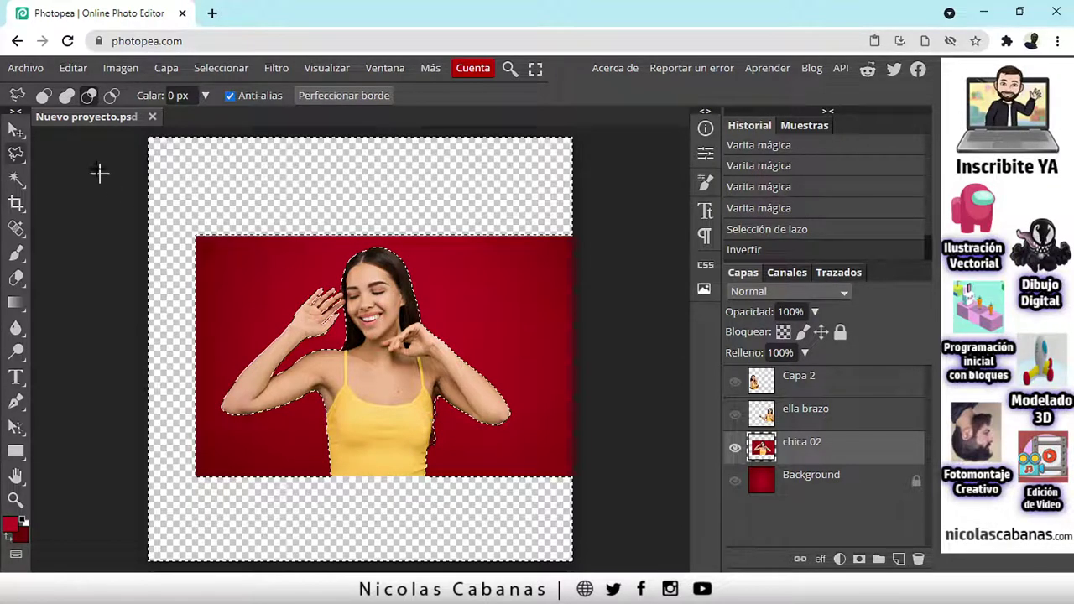
- Copy the selected woman from "chica 02" and paste her as a new layer
{"action": "left_click", "coordinate": [72, 69]}
{"action": "left_click", "coordinate": [83, 223]}
{"action": "left_click", "coordinate": [71, 71]}
{"action": "left_click", "coordinate": [96, 270]}
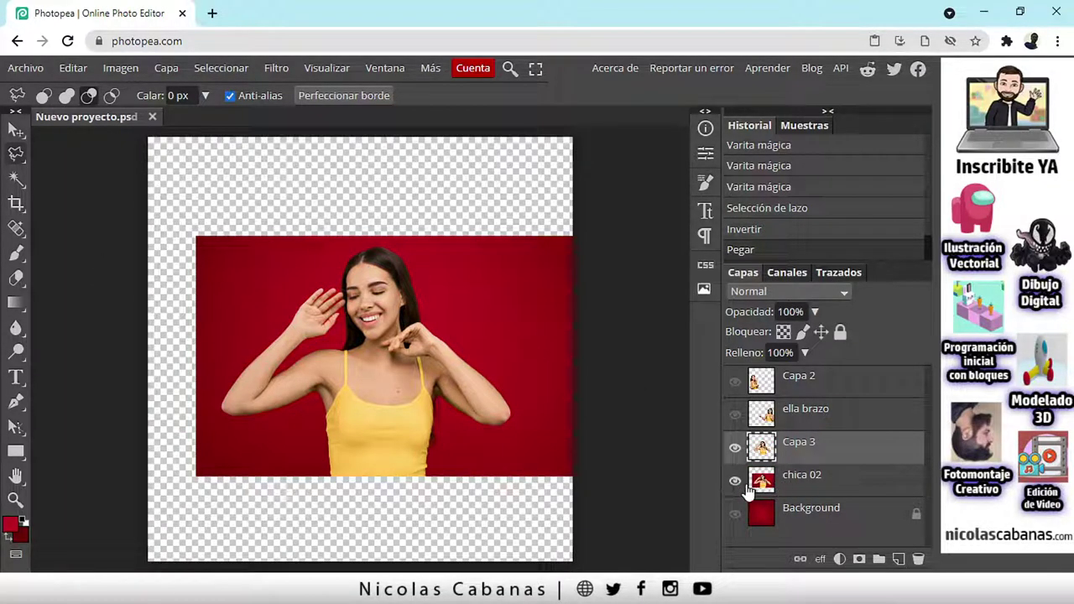
- Hide the "chica 02" layer and examine the pasted cutout's edges around the raised hand and hair
{"action": "left_click", "coordinate": [737, 484]}
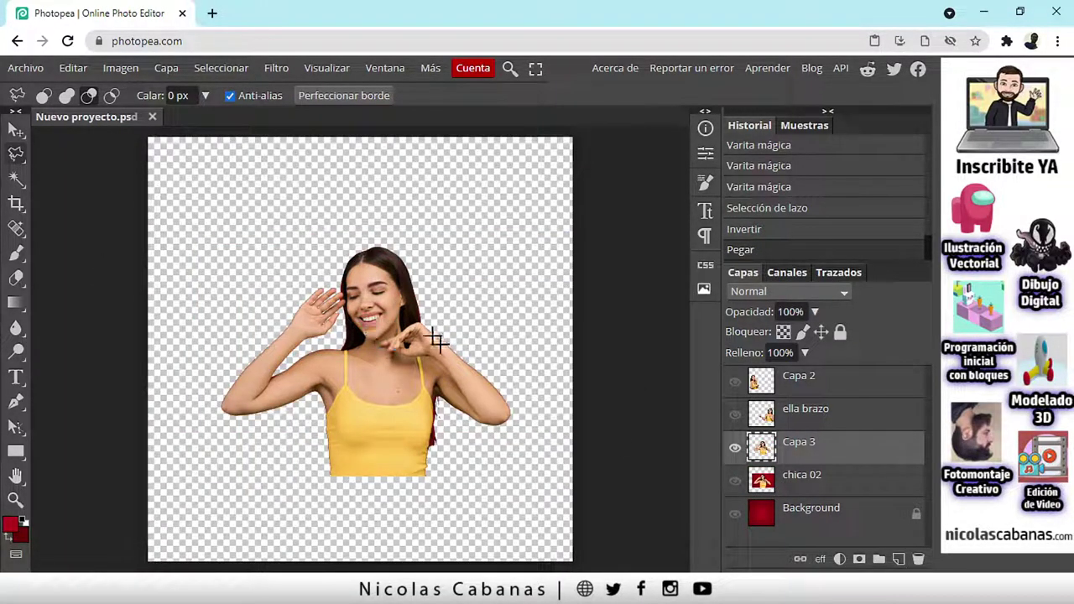
{"action": "scroll", "coordinate": [401, 323], "scroll_direction": "up", "scroll_amount": 8}
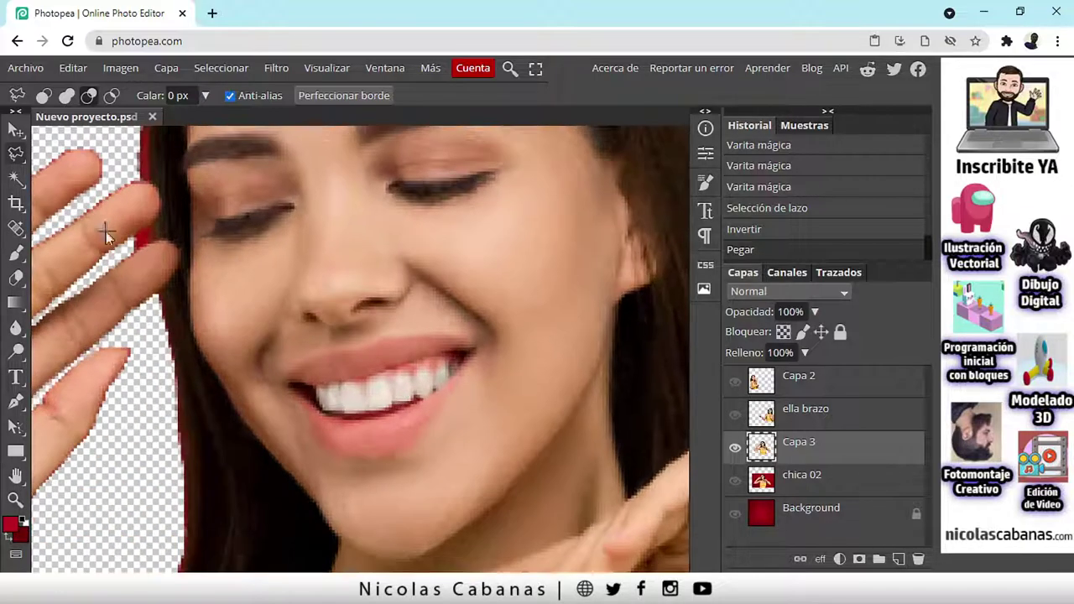
{"action": "scroll", "coordinate": [311, 412], "scroll_direction": "down", "scroll_amount": 3}
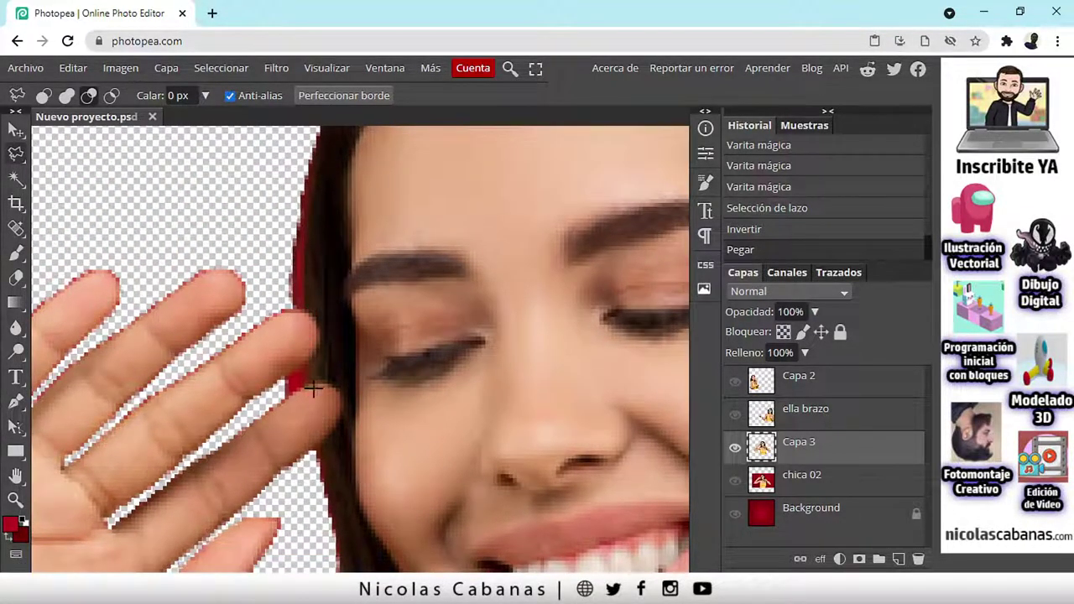
- Show the Background layer and check the cutout's edges around the raised hand and hair with and without the red gradient
{"action": "scroll", "coordinate": [324, 407], "scroll_direction": "down", "scroll_amount": 1}
{"action": "scroll", "coordinate": [325, 411], "scroll_direction": "down", "scroll_amount": 4}
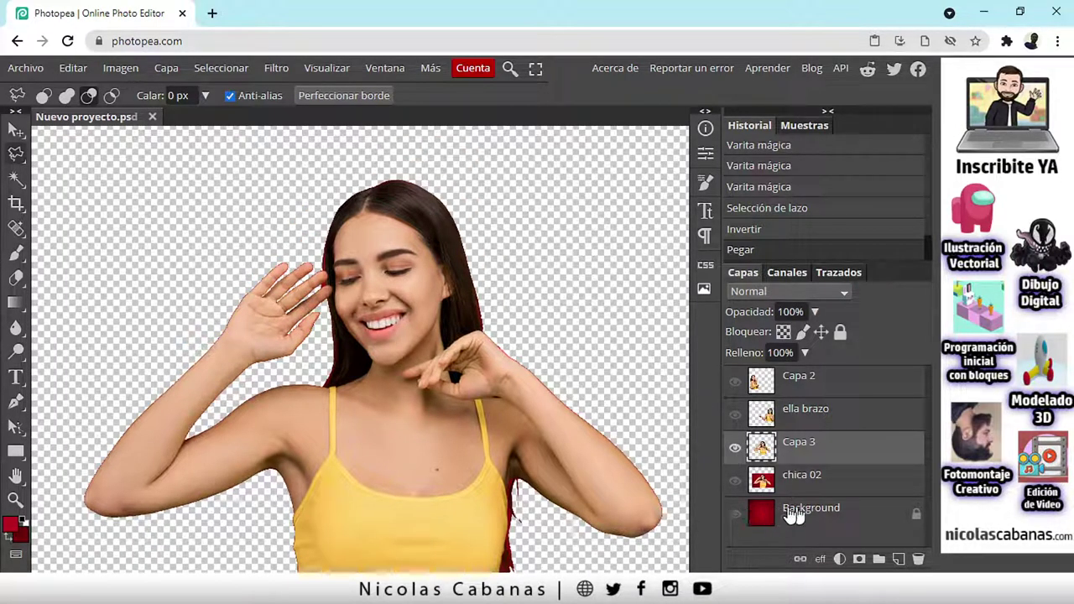
{"action": "left_click", "coordinate": [735, 515]}
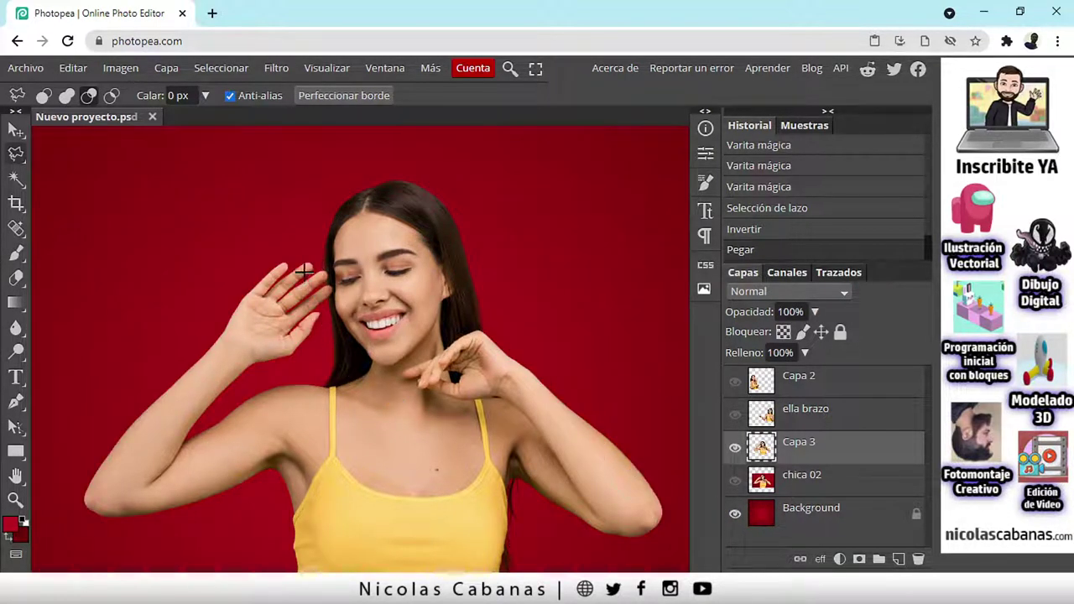
{"action": "scroll", "coordinate": [394, 395], "scroll_direction": "up", "scroll_amount": 3}
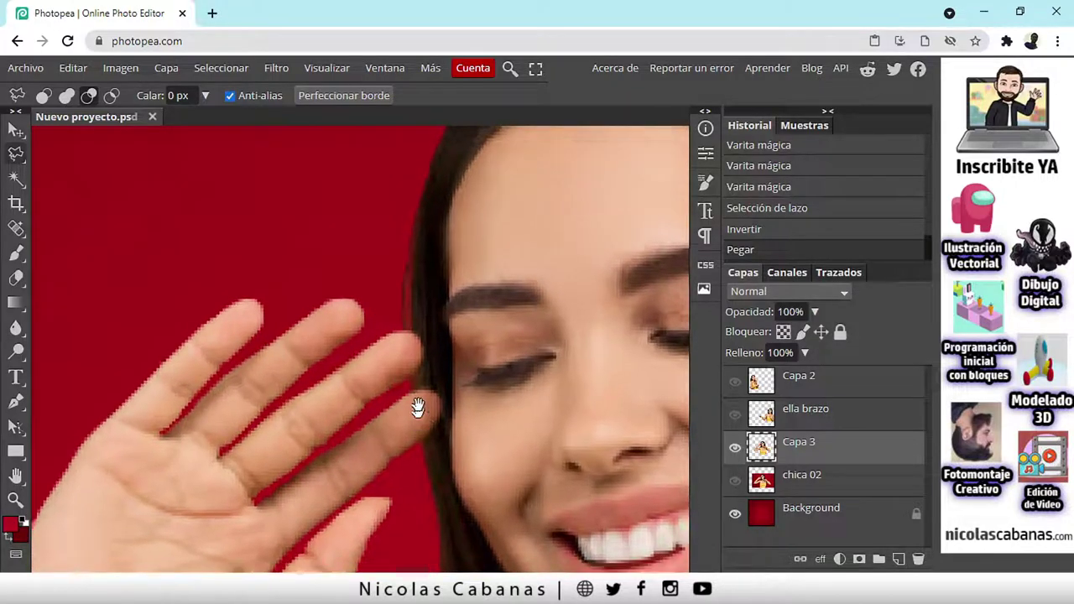
{"action": "scroll", "coordinate": [418, 408], "scroll_direction": "up", "scroll_amount": 1}
{"action": "left_click", "coordinate": [736, 516]}
{"action": "left_click", "coordinate": [735, 516]}
{"action": "left_click", "coordinate": [735, 515]}
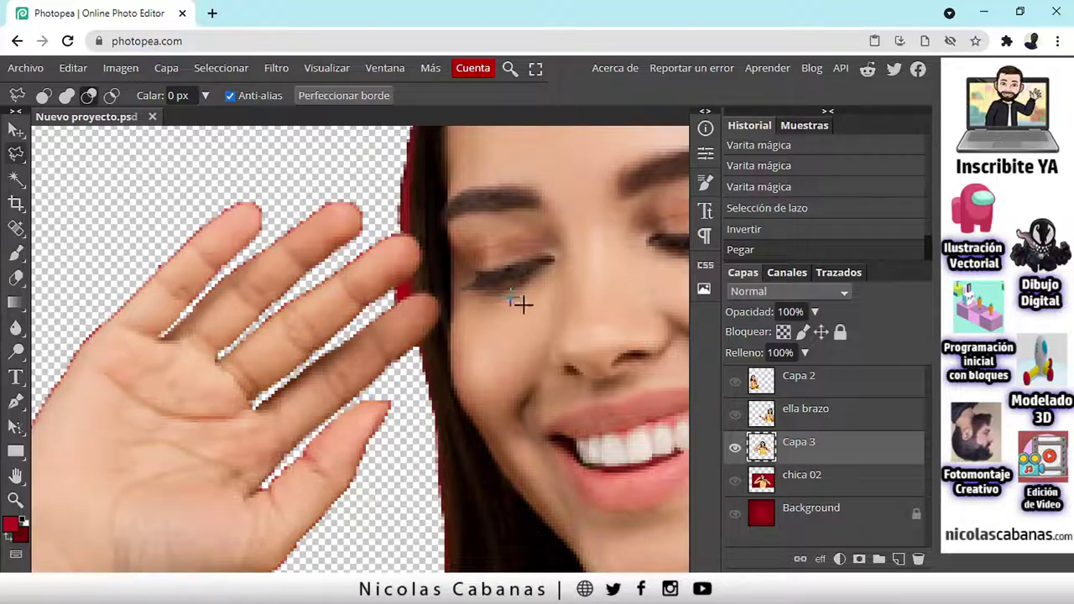
{"action": "left_click", "coordinate": [735, 514]}
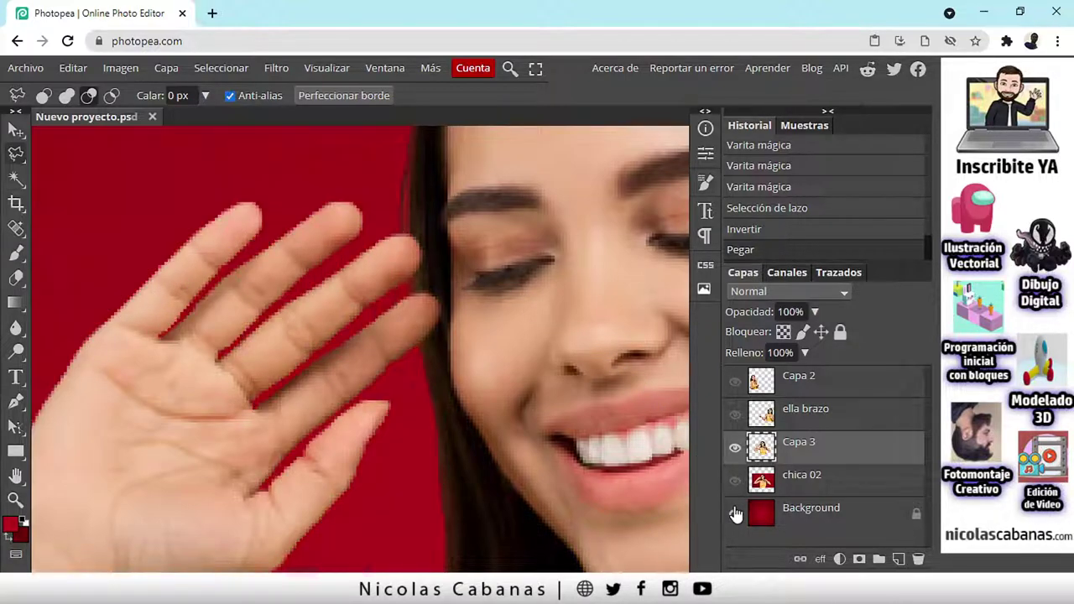
{"action": "scroll", "coordinate": [494, 354], "scroll_direction": "down", "scroll_amount": 5}
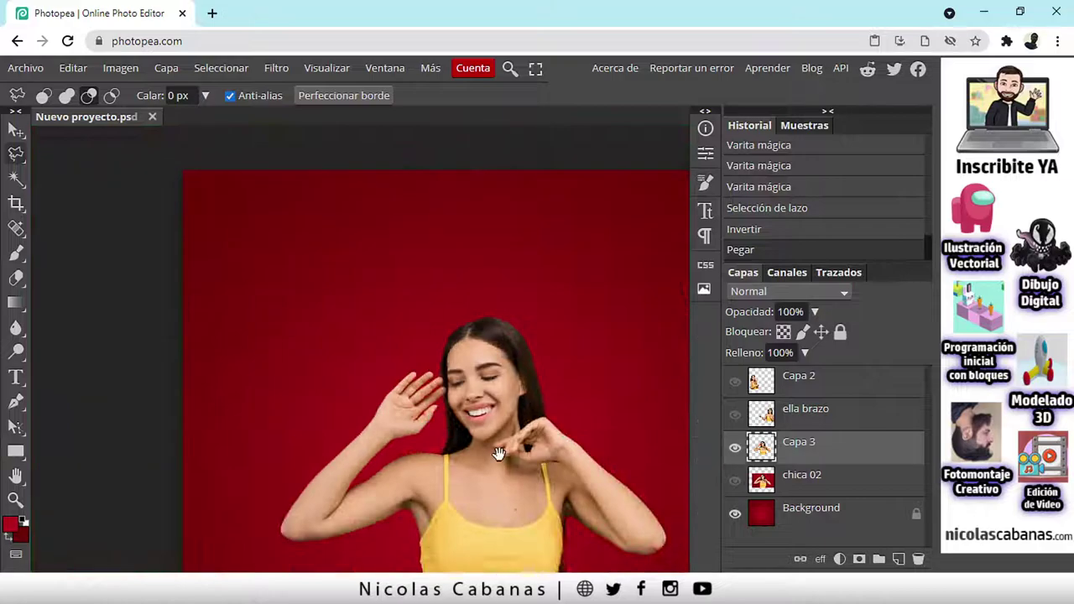
{"action": "scroll", "coordinate": [498, 448], "scroll_direction": "up", "scroll_amount": 1}
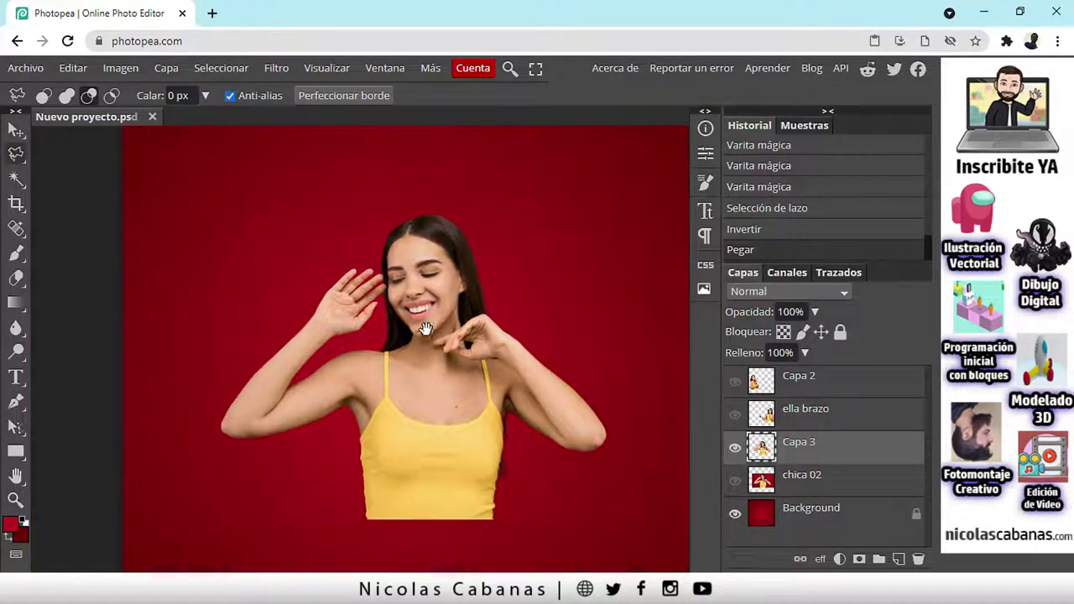
- Show the "ella brazo" and "Capa 2" layers and delete the "chica 02" layer
{"action": "left_click", "coordinate": [735, 415]}
{"action": "left_click", "coordinate": [735, 382]}
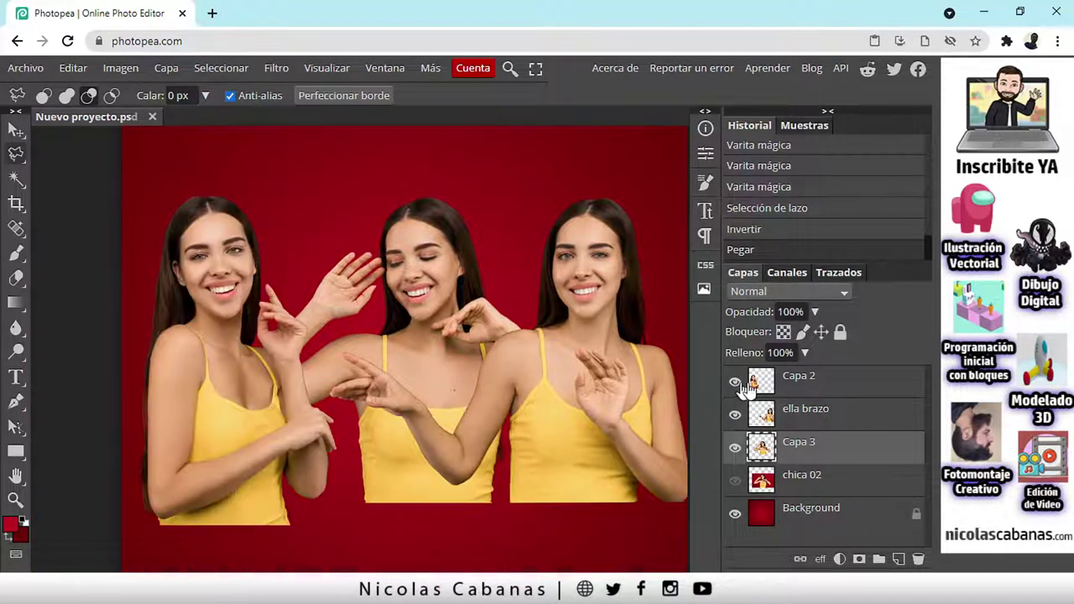
{"action": "left_click", "coordinate": [815, 485]}
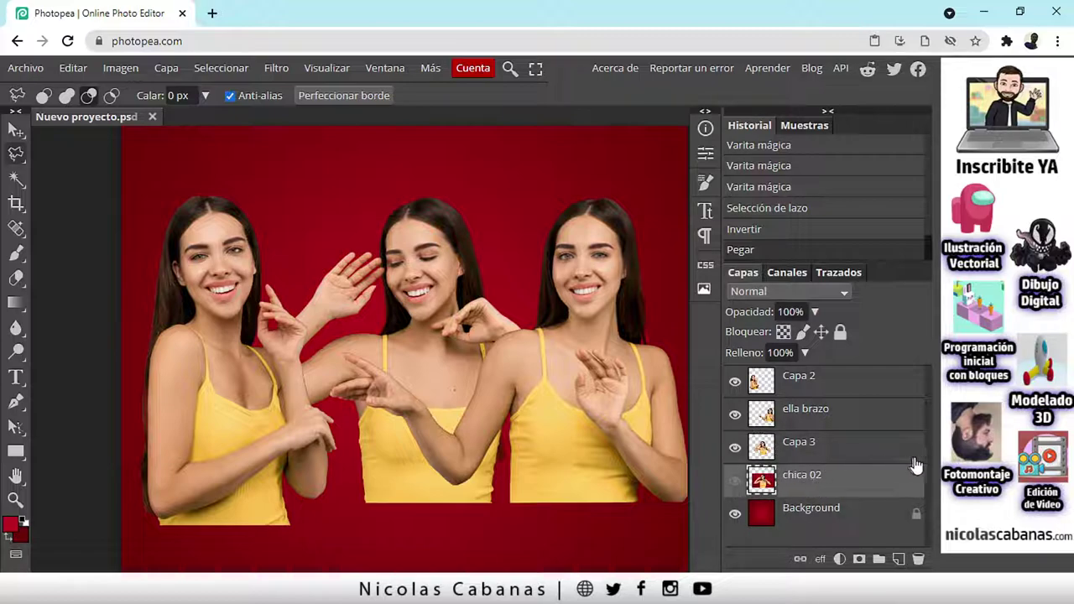
{"action": "left_click", "coordinate": [919, 559]}
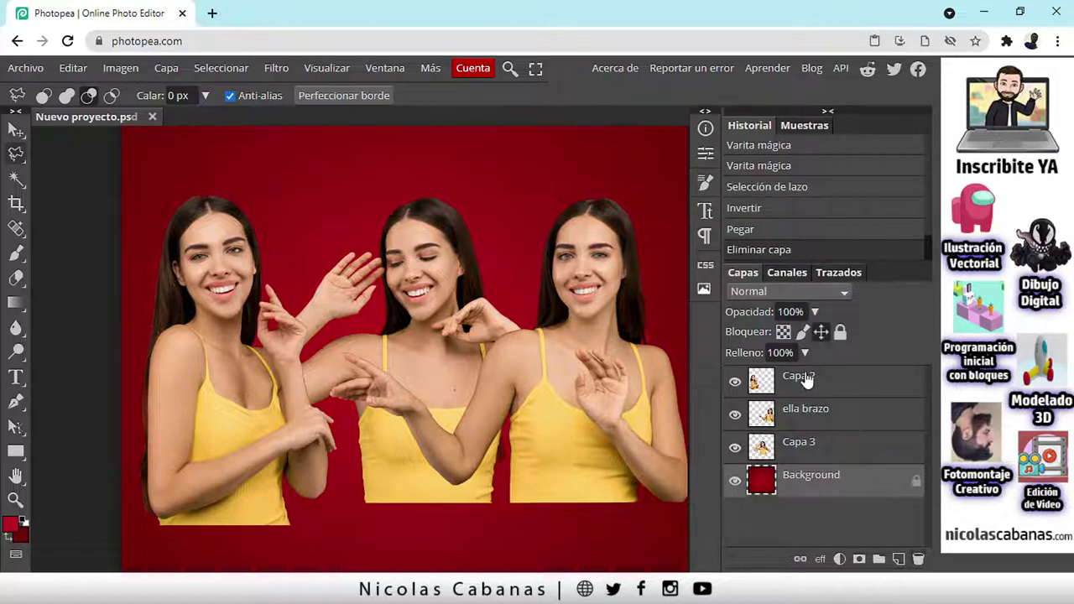
- Rename the "Capa 3" layer as "ojos cerrados"
{"action": "left_click", "coordinate": [809, 420]}
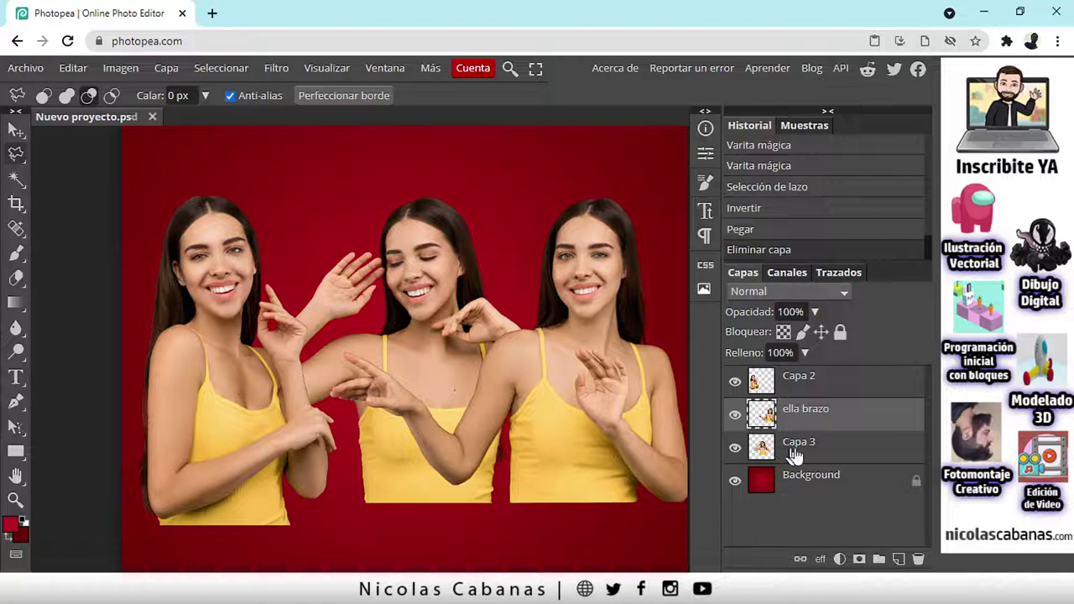
{"action": "left_click", "coordinate": [796, 448]}
{"action": "double_click", "coordinate": [799, 442]}
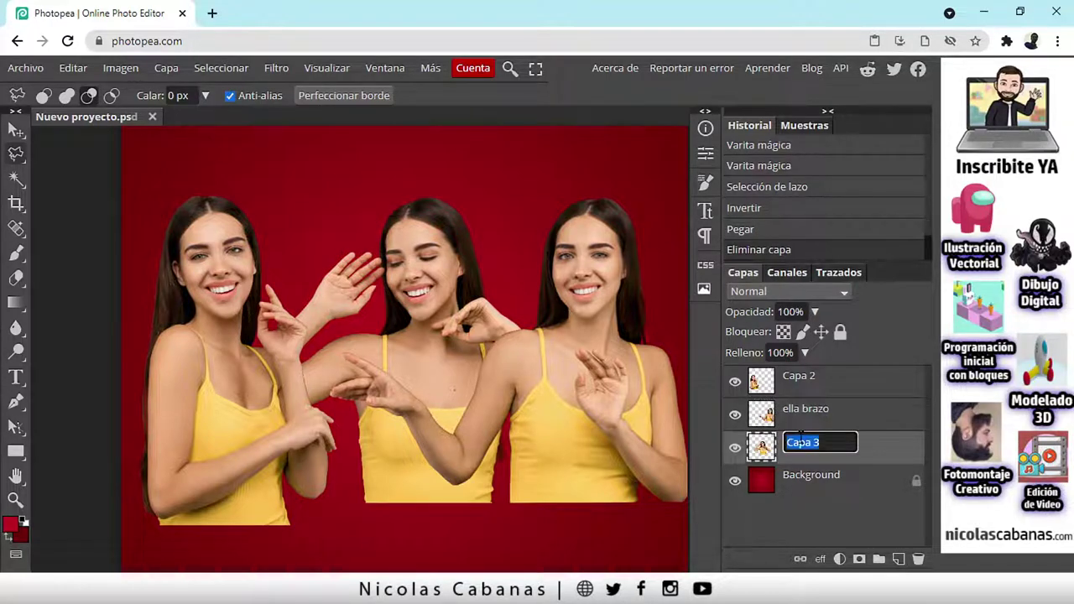
{"action": "type", "text": "c"}
{"action": "type", "text": "jos cerrados"}
{"action": "key", "text": "Return"}
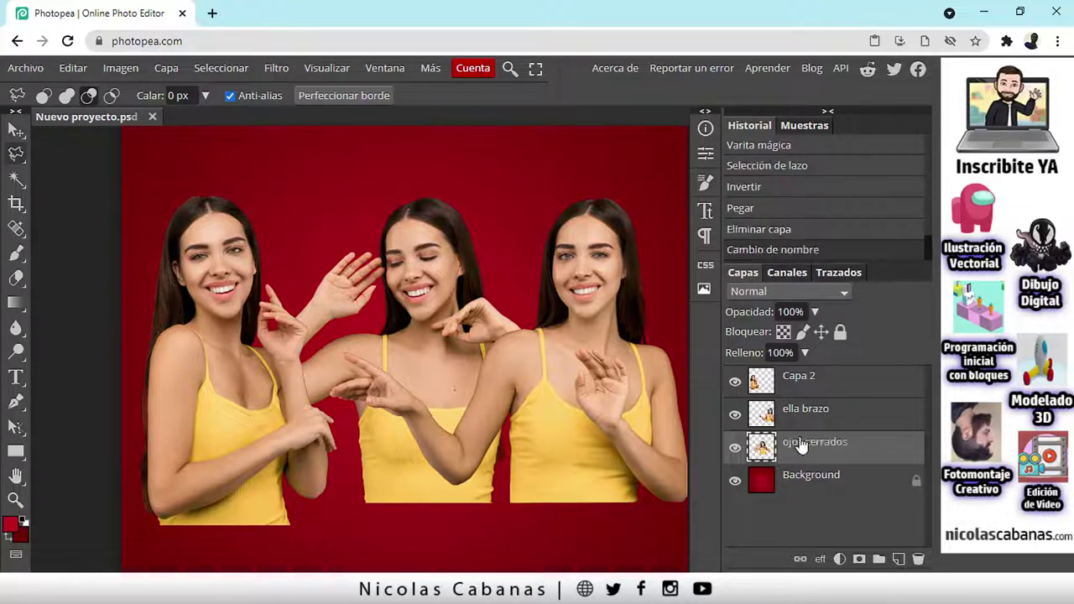
- Rename the "Capa 2" layer as "mirando"
{"action": "left_click", "coordinate": [797, 383]}
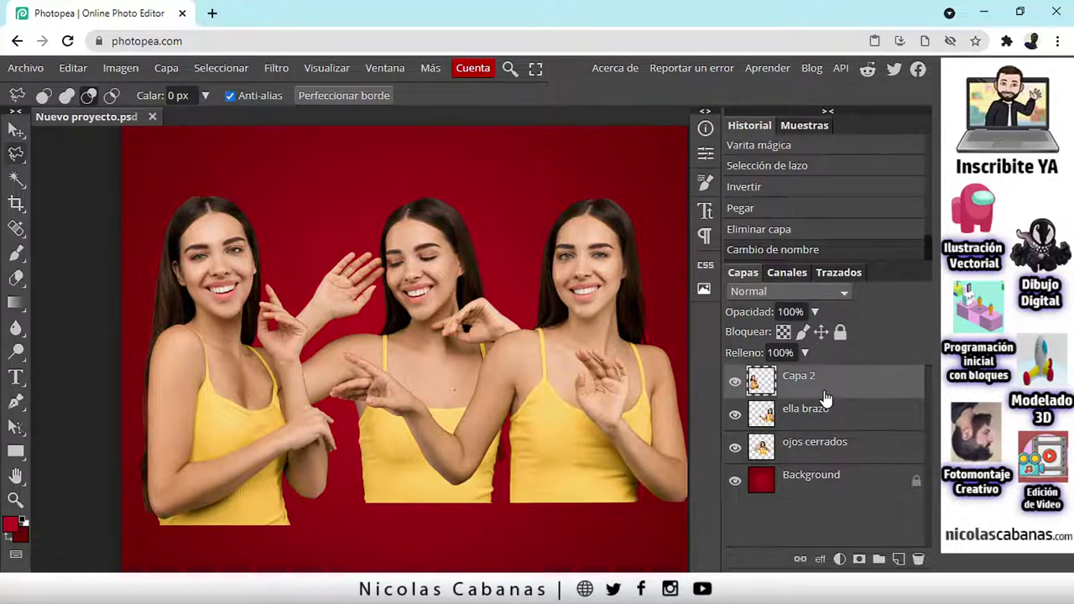
{"action": "key", "text": "i"}
{"action": "key", "text": "a"}
{"action": "key", "text": "d"}
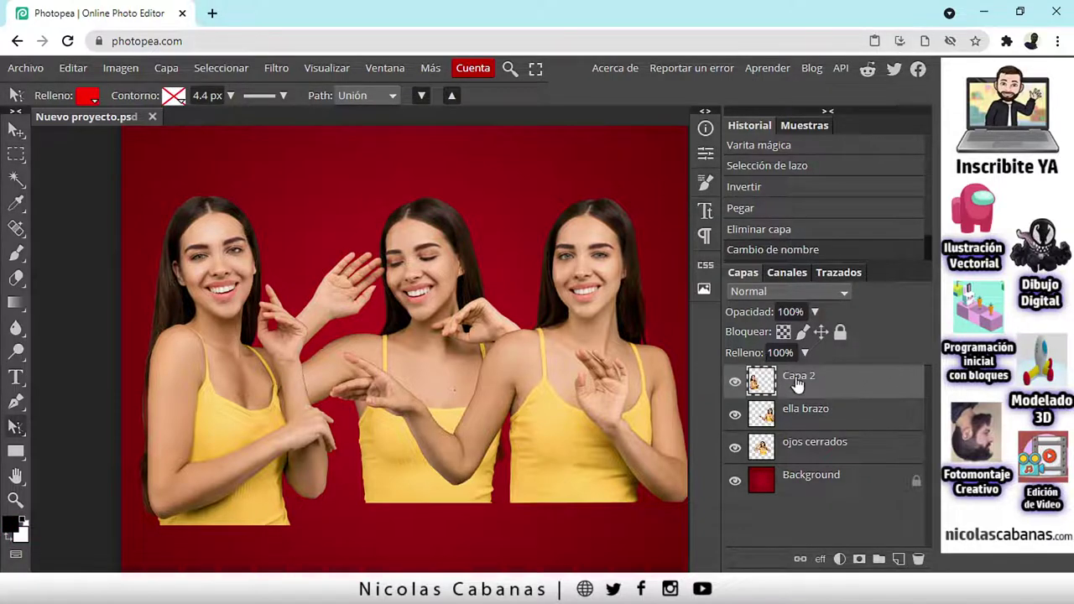
{"action": "double_click", "coordinate": [796, 379]}
{"action": "type", "text": "mirand"}
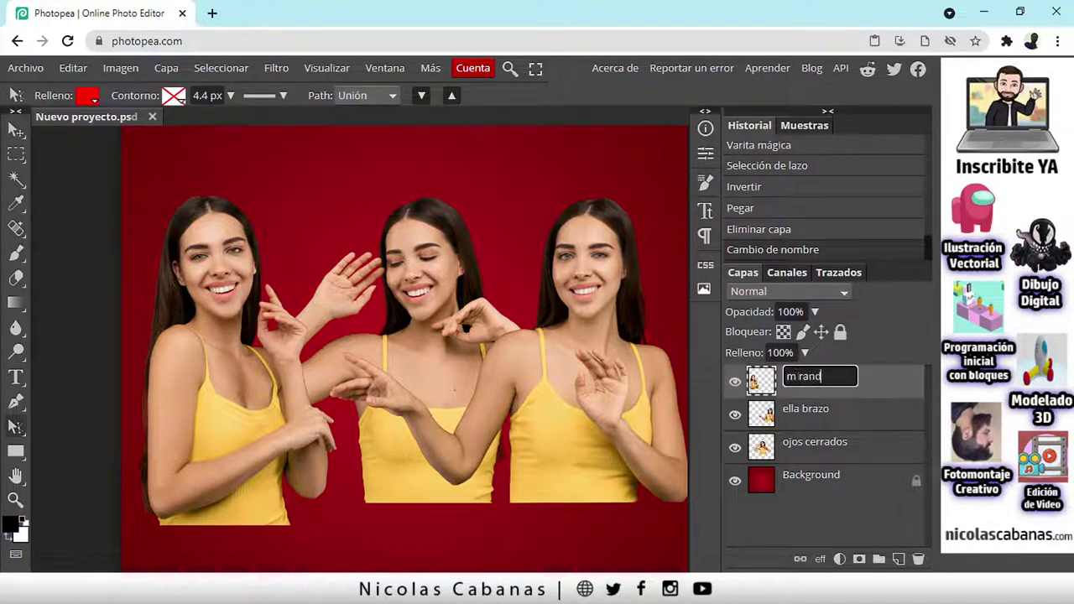
{"action": "type", "text": "o"}
{"action": "key", "text": "Return"}
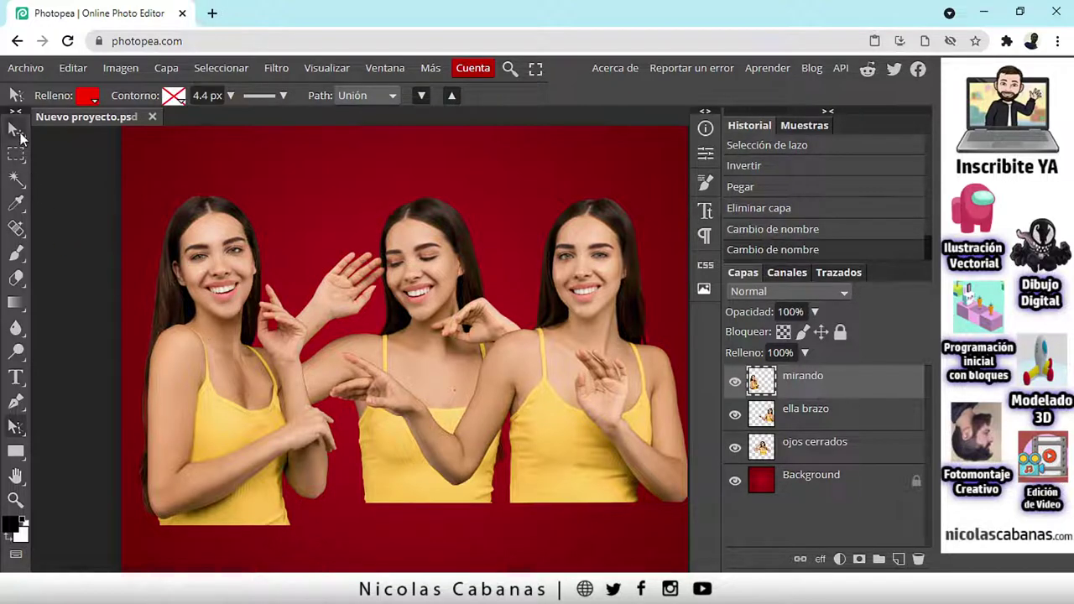
- Move the "mirando" woman against the canvas's left edge and shift the "ojos cerrados" woman a little to the left
{"action": "left_click", "coordinate": [16, 130]}
{"action": "left_click_drag", "start_coordinate": [216, 387], "coordinate": [194, 394]}
{"action": "left_click", "coordinate": [789, 423]}
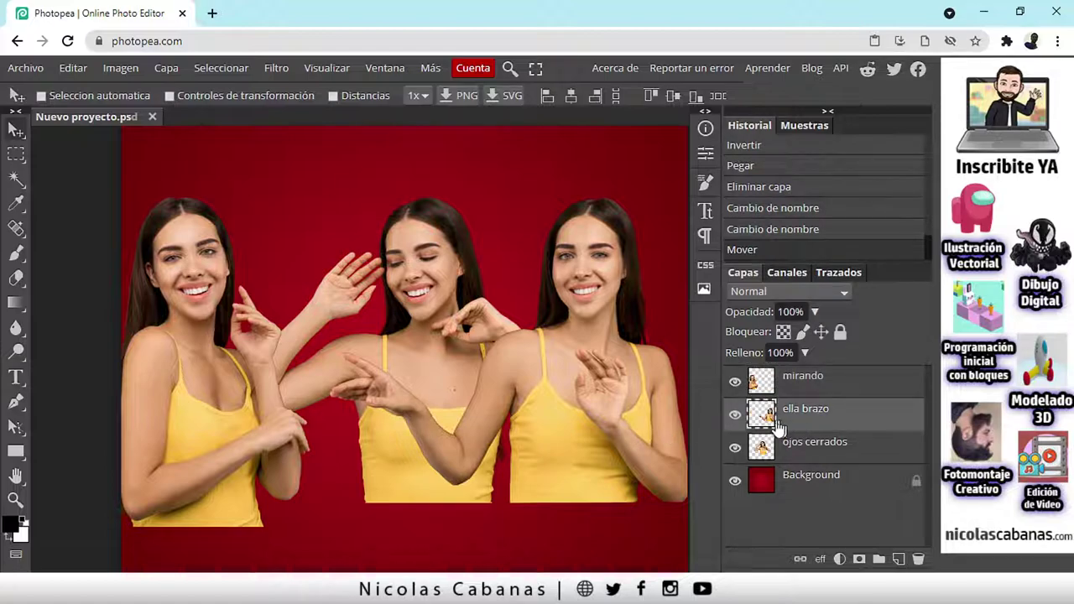
{"action": "left_click", "coordinate": [856, 443]}
{"action": "left_click_drag", "start_coordinate": [380, 439], "coordinate": [338, 443]}
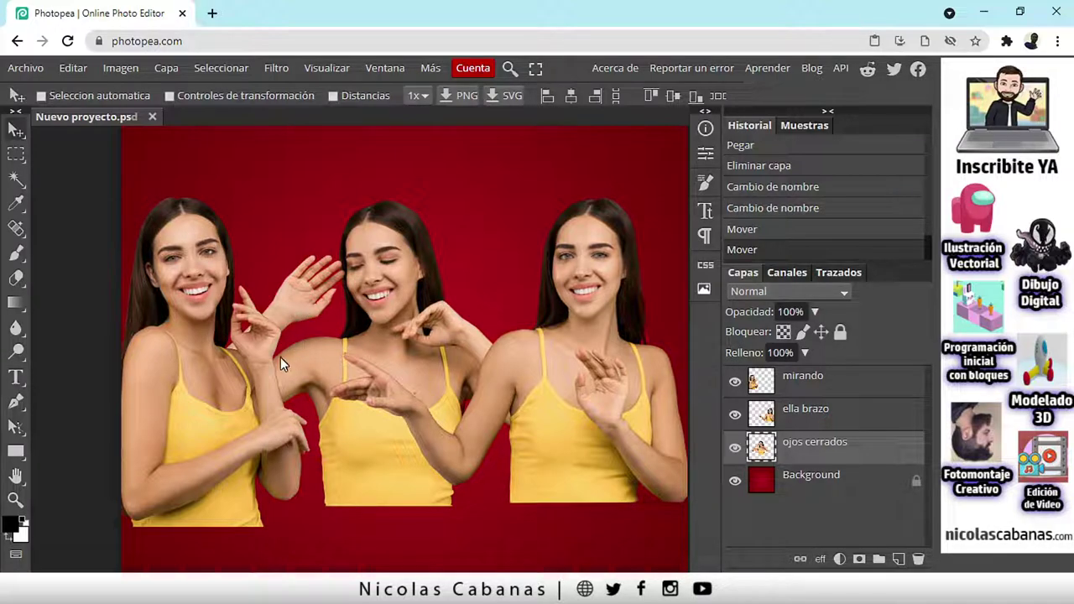
- Try the "ojos cerrados" layer in front of the other two women and return it to just above Background
{"action": "left_click_drag", "start_coordinate": [764, 451], "coordinate": [828, 378]}
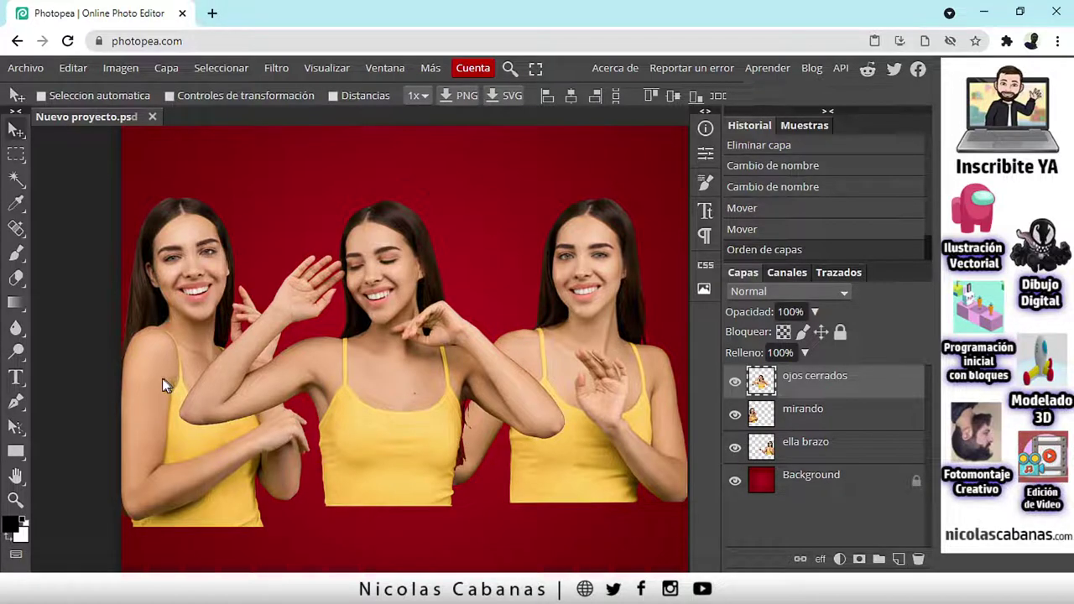
{"action": "scroll", "coordinate": [165, 378], "scroll_direction": "up", "scroll_amount": 5}
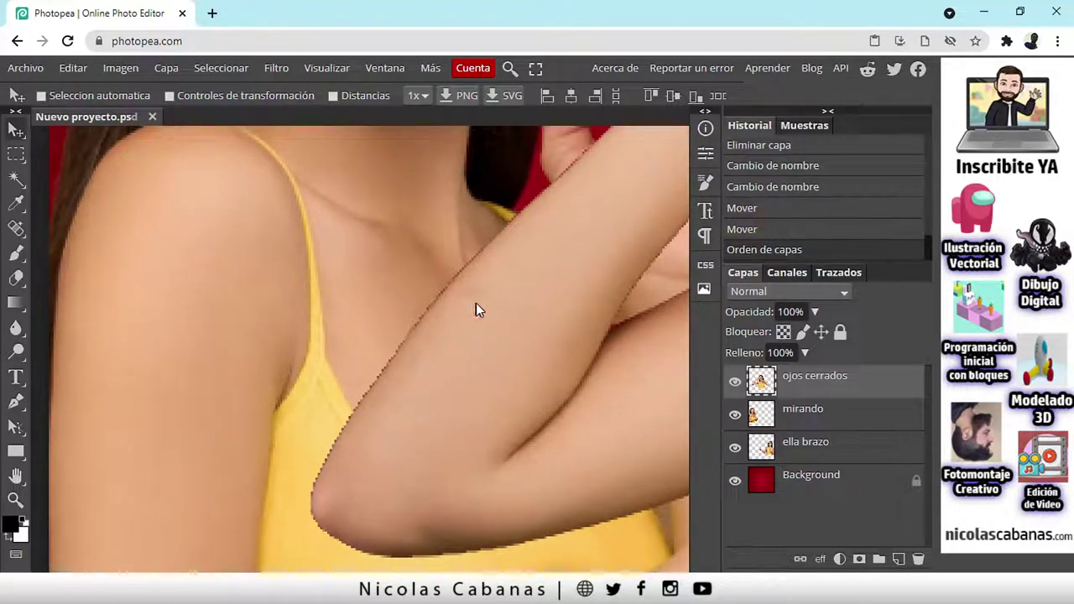
{"action": "scroll", "coordinate": [474, 310], "scroll_direction": "down", "scroll_amount": 4}
{"action": "scroll", "coordinate": [472, 239], "scroll_direction": "up", "scroll_amount": 4}
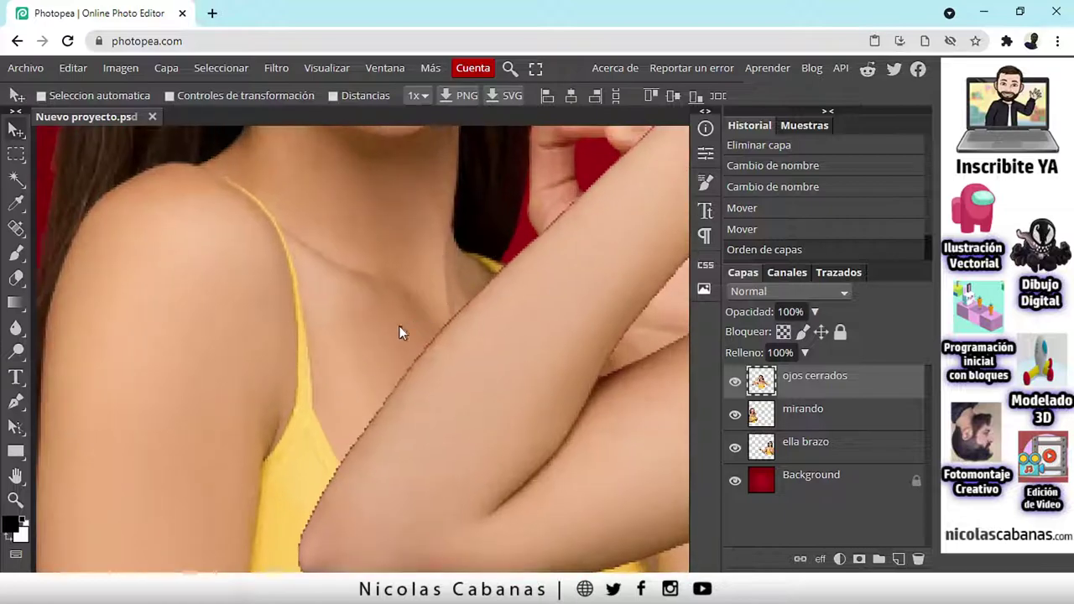
{"action": "scroll", "coordinate": [401, 330], "scroll_direction": "down", "scroll_amount": 5}
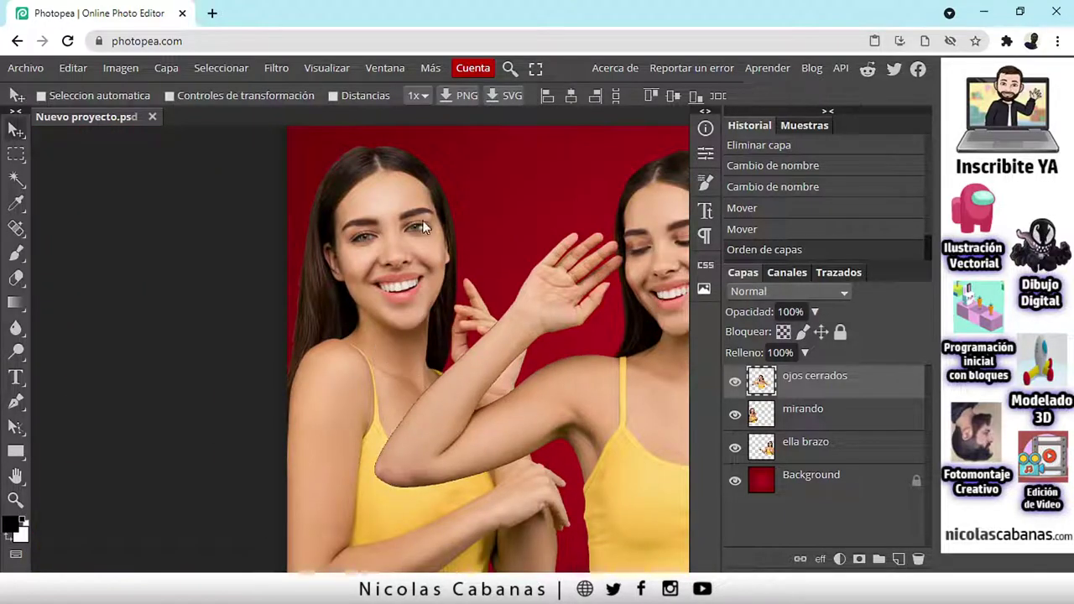
{"action": "scroll", "coordinate": [447, 376], "scroll_direction": "down", "scroll_amount": 3}
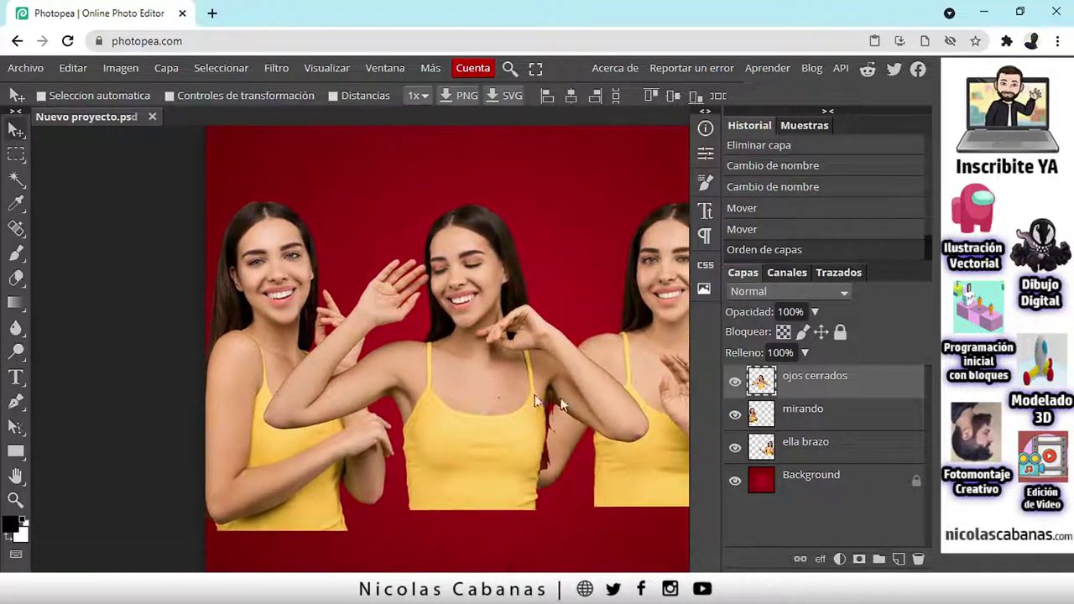
{"action": "left_click_drag", "start_coordinate": [812, 382], "coordinate": [819, 466]}
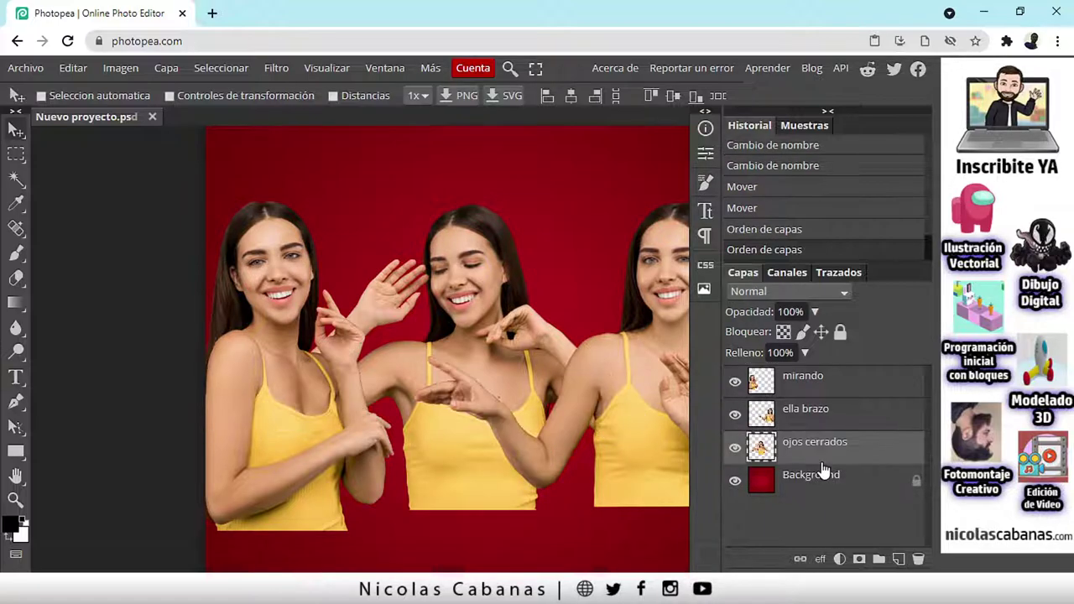
- Check where the women's arms overlap and hide the "ella brazo" and "mirando" layers
{"action": "scroll", "coordinate": [453, 408], "scroll_direction": "up", "scroll_amount": 5}
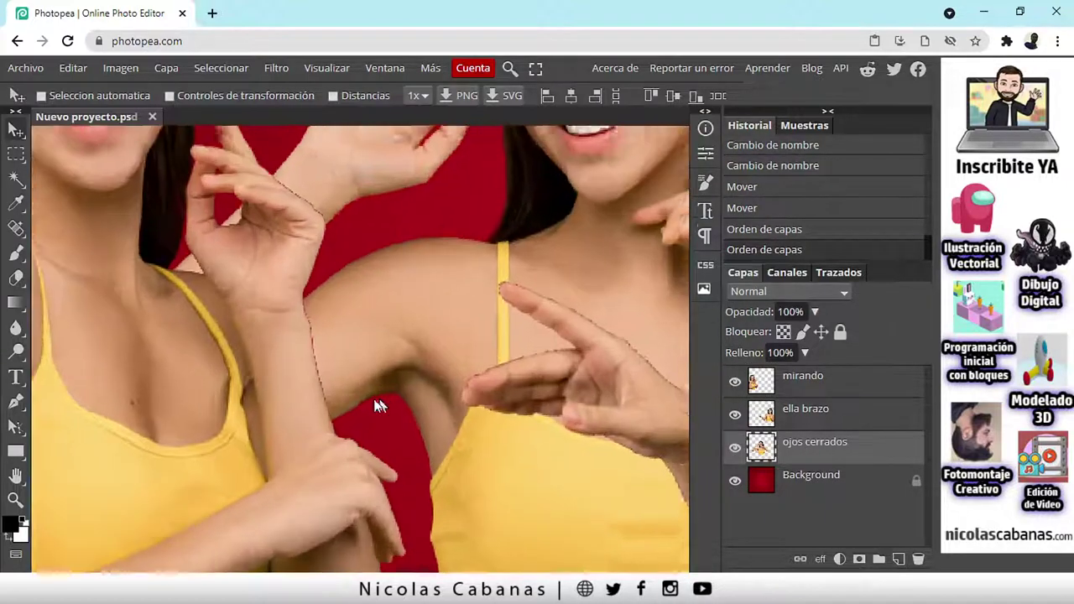
{"action": "scroll", "coordinate": [425, 359], "scroll_direction": "down", "scroll_amount": 5}
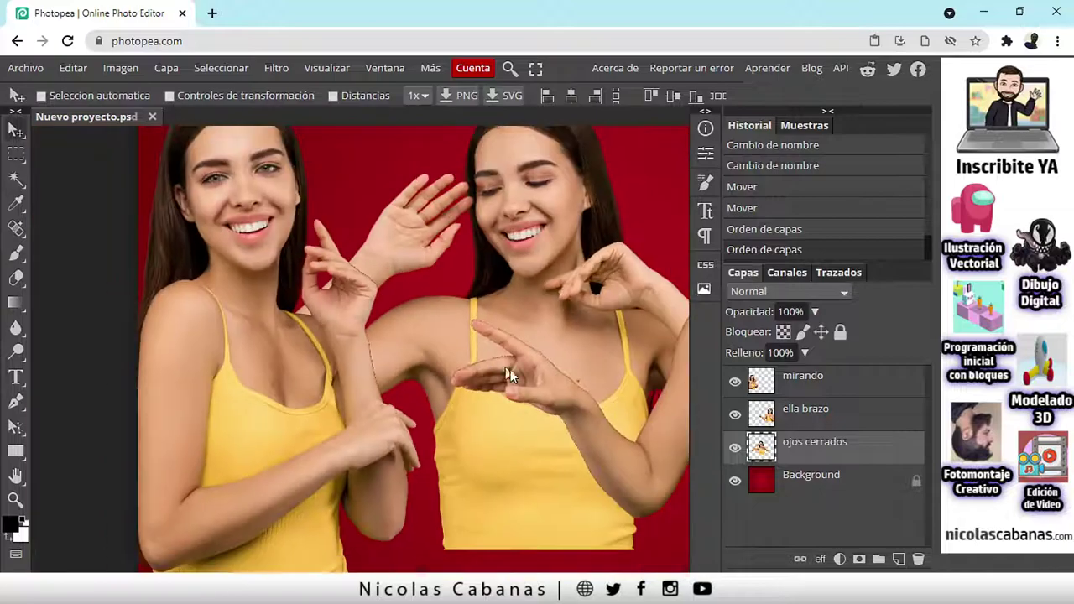
{"action": "scroll", "coordinate": [501, 365], "scroll_direction": "up", "scroll_amount": 2}
{"action": "scroll", "coordinate": [383, 355], "scroll_direction": "down", "scroll_amount": 2}
{"action": "left_click_drag", "start_coordinate": [547, 342], "coordinate": [468, 434]}
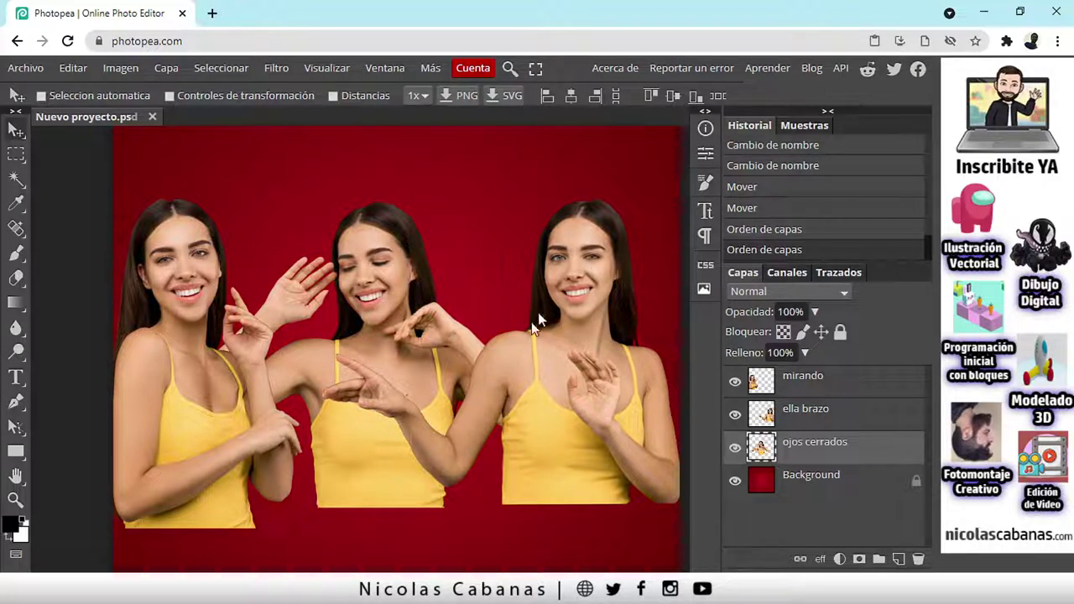
{"action": "left_click", "coordinate": [735, 415]}
{"action": "left_click", "coordinate": [735, 384]}
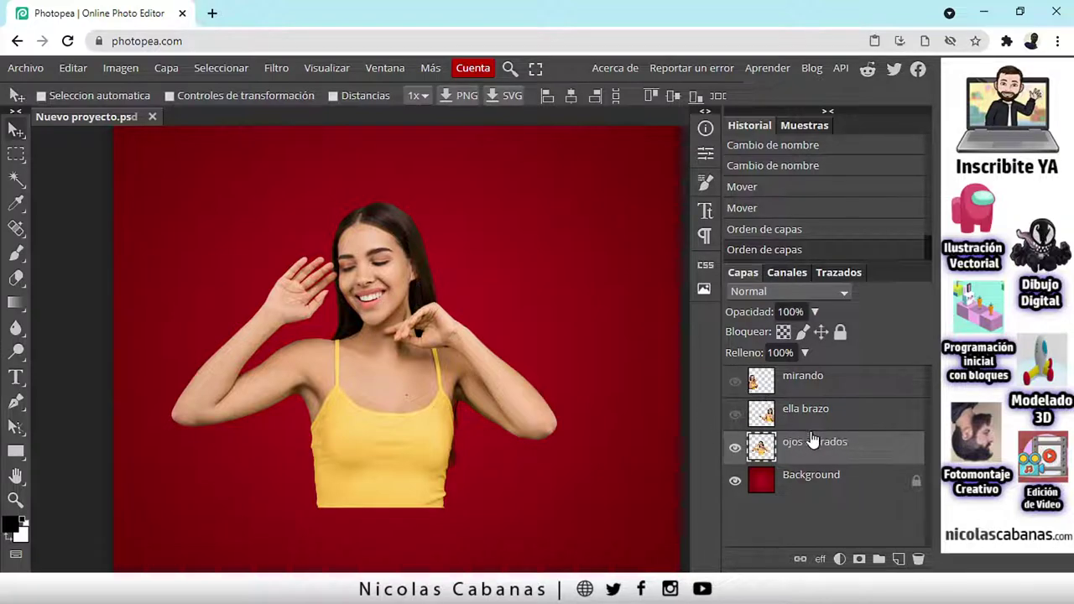
- Start a Puppet Warp on "ojos cerrados", show its mesh and pin the left elbow, the upper chest and the bottom of the top
{"action": "left_click", "coordinate": [72, 69]}
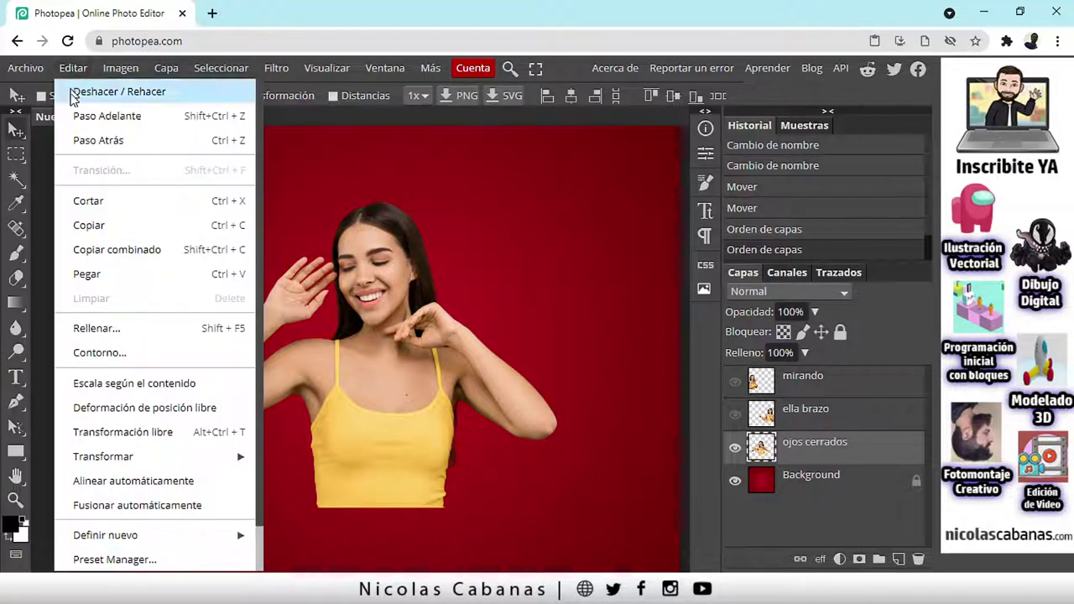
{"action": "left_click", "coordinate": [185, 411]}
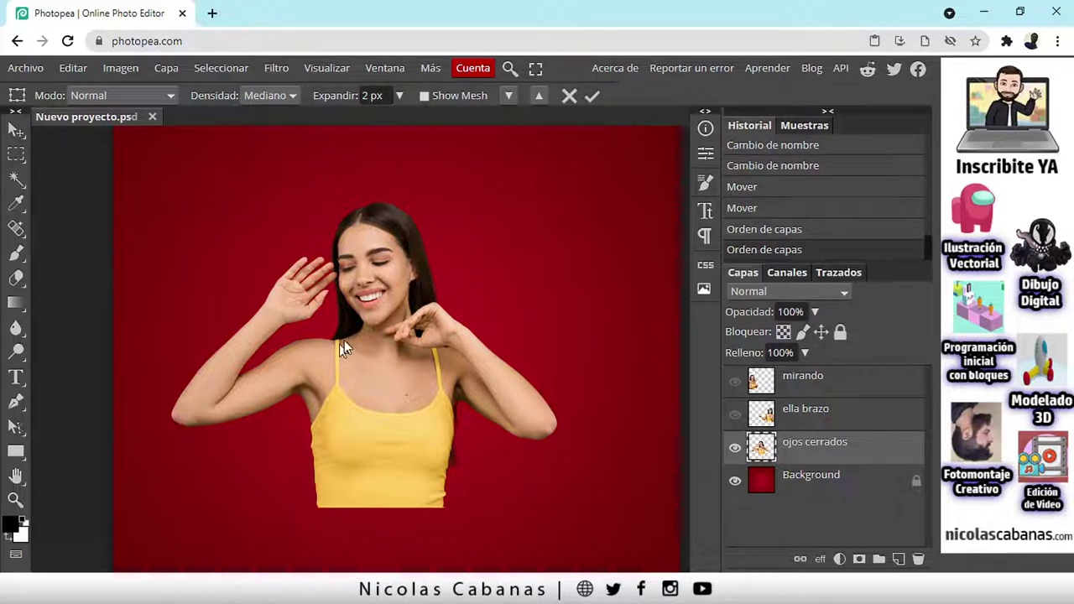
{"action": "left_click", "coordinate": [425, 95]}
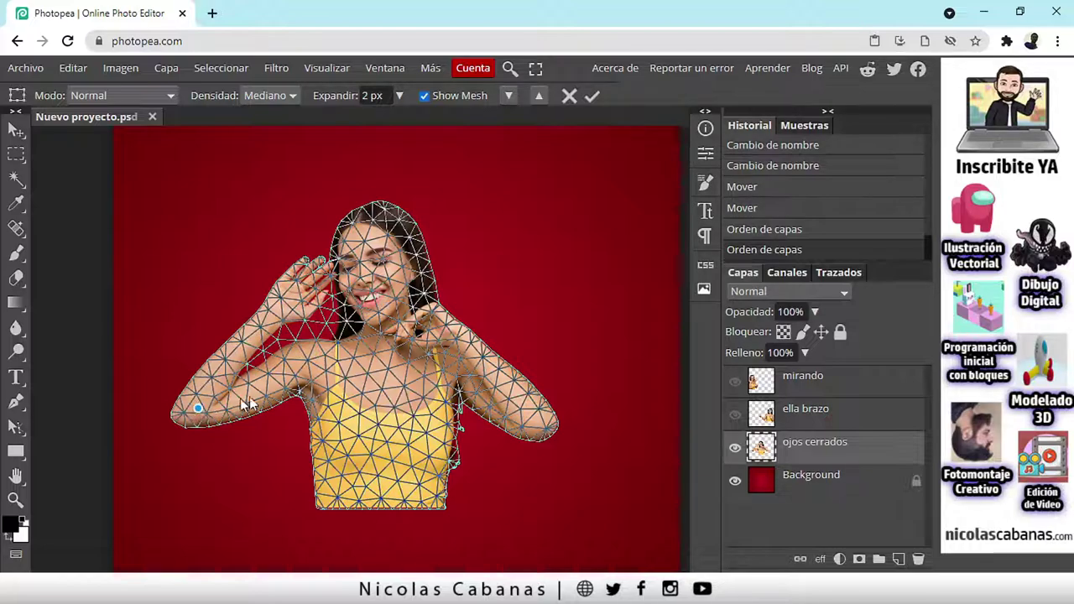
{"action": "left_click", "coordinate": [378, 348]}
{"action": "left_click", "coordinate": [385, 482]}
- Try to pull the raised hand away from the face with warp pins and remove those pins
{"action": "left_click", "coordinate": [280, 296]}
{"action": "left_click_drag", "start_coordinate": [275, 292], "coordinate": [252, 288]}
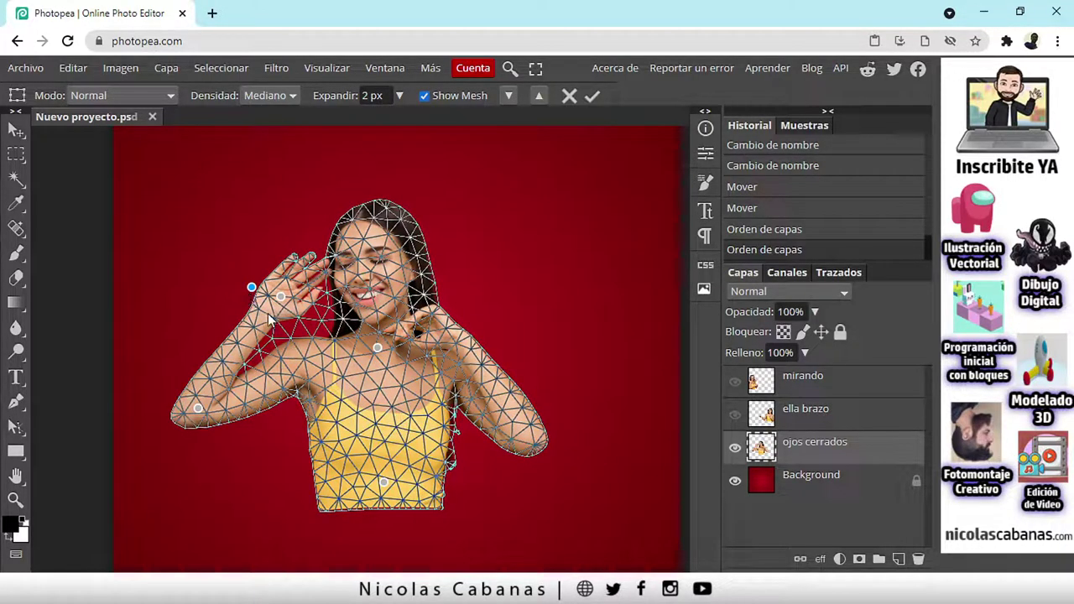
{"action": "key", "text": "Delete"}
{"action": "left_click_drag", "start_coordinate": [283, 298], "coordinate": [267, 292]}
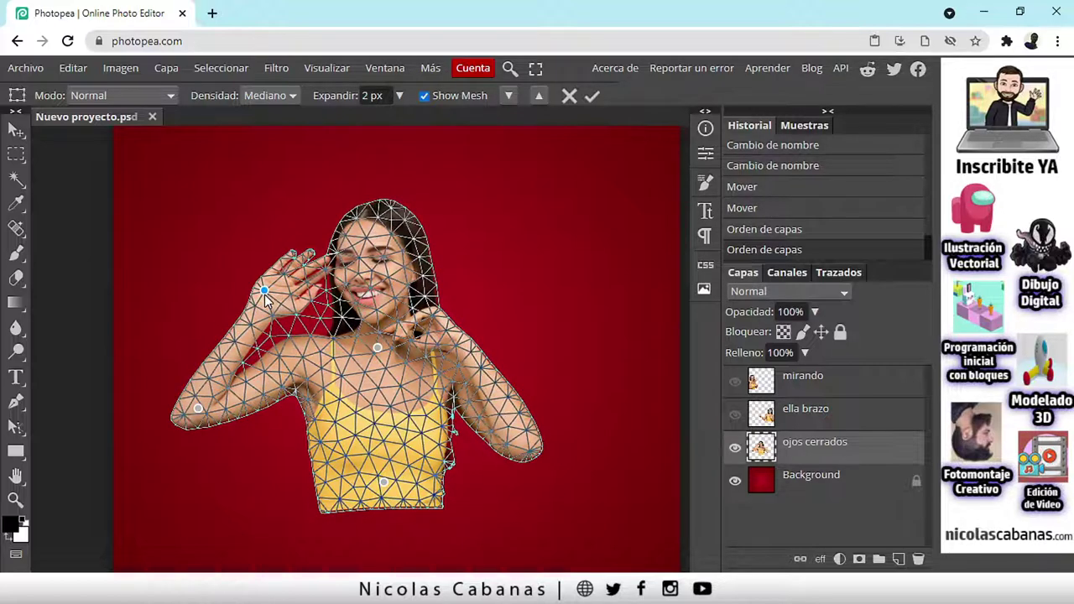
{"action": "key", "text": "Delete"}
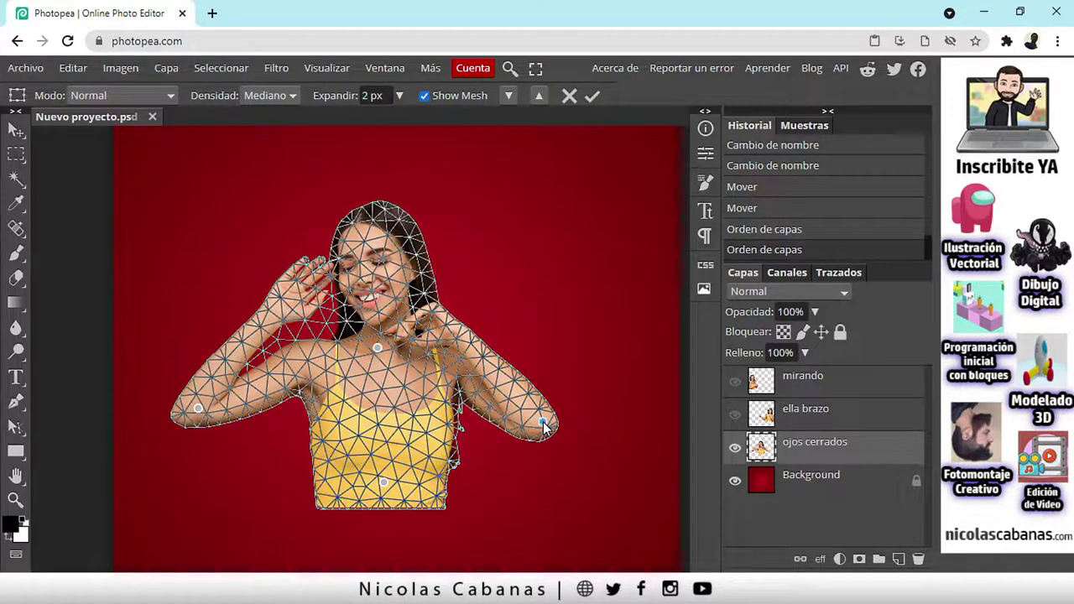
- Raise the right elbow of the "ojos cerrados" woman, tilt her head toward the raised hand, pin the opposite upper arm and apply the warp
{"action": "left_click_drag", "start_coordinate": [543, 423], "coordinate": [552, 387]}
{"action": "left_click", "coordinate": [370, 238]}
{"action": "mouse_move", "coordinate": [366, 239]}
{"action": "left_mouse_down"}
{"action": "mouse_move", "coordinate": [378, 234]}
{"action": "mouse_move", "coordinate": [353, 243]}
{"action": "left_mouse_up"}
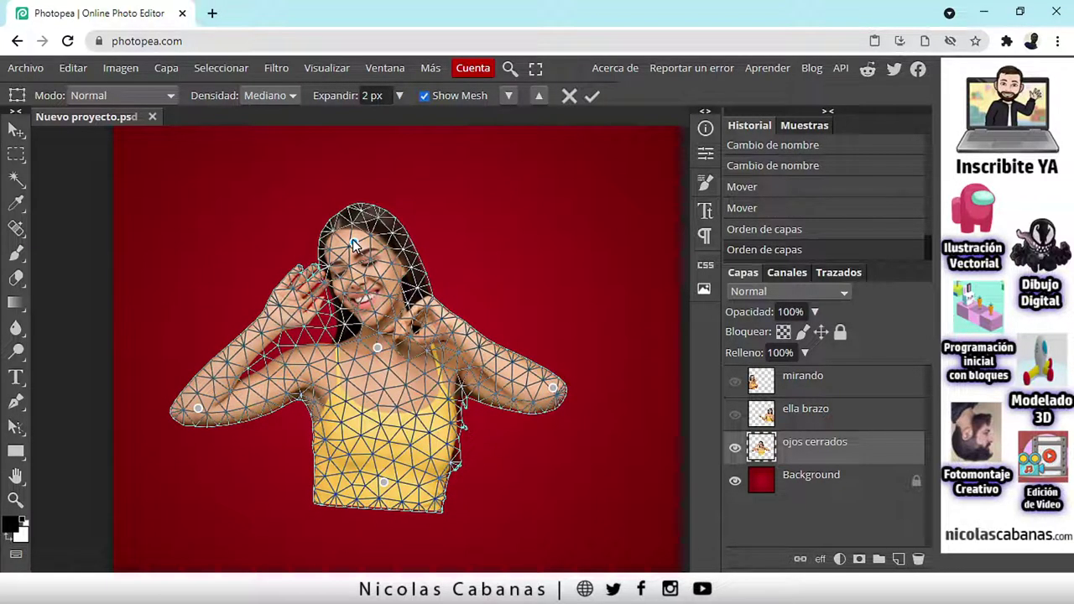
{"action": "left_click", "coordinate": [272, 383]}
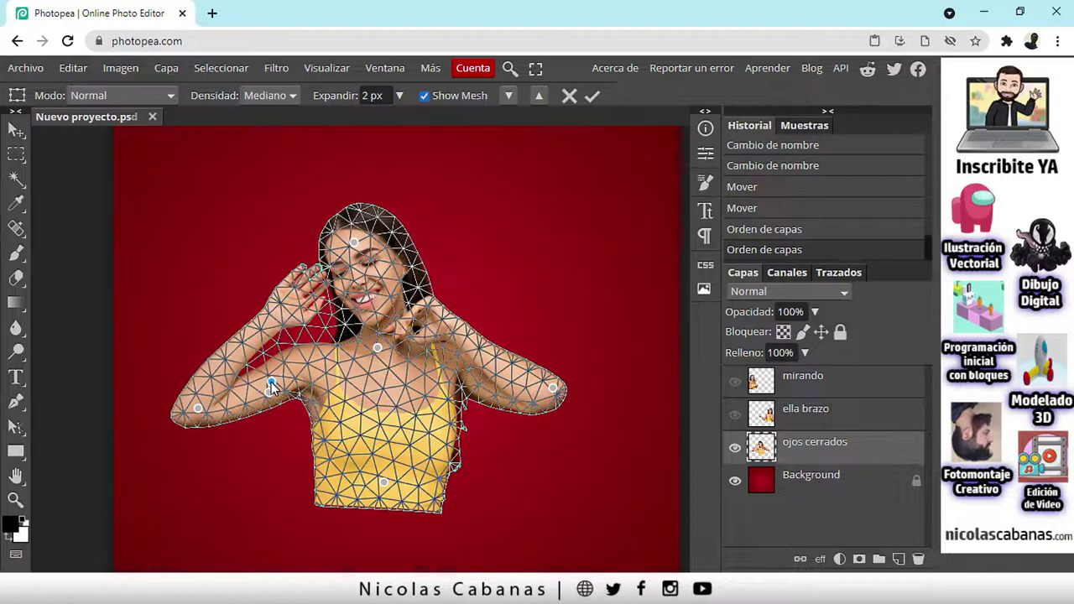
{"action": "left_click", "coordinate": [592, 95]}
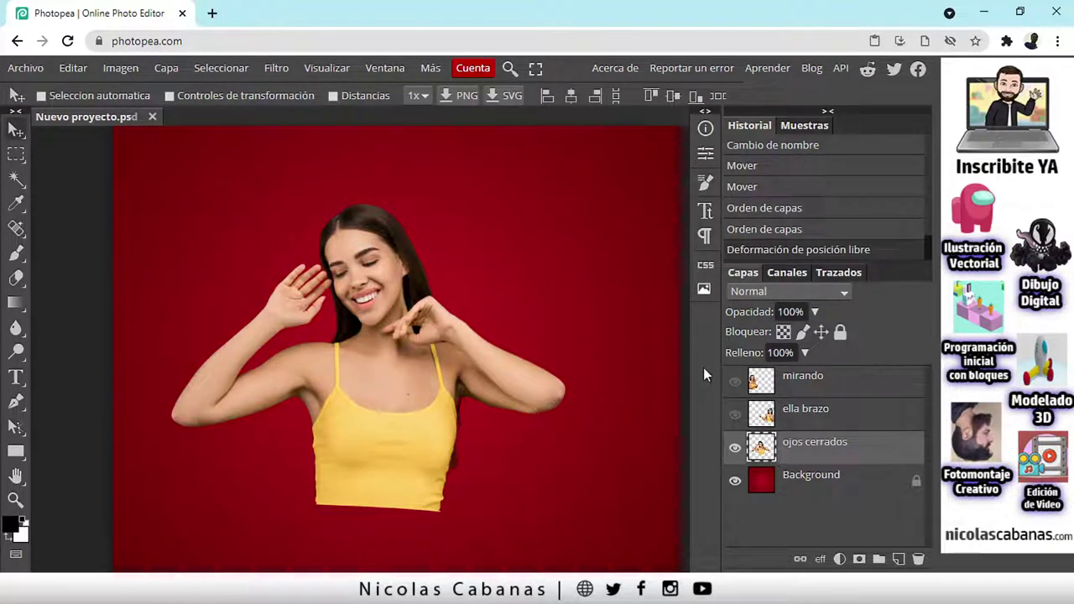
- Compare the history states before and after the Puppet Warp and return to the warped state
{"action": "left_click", "coordinate": [74, 68]}
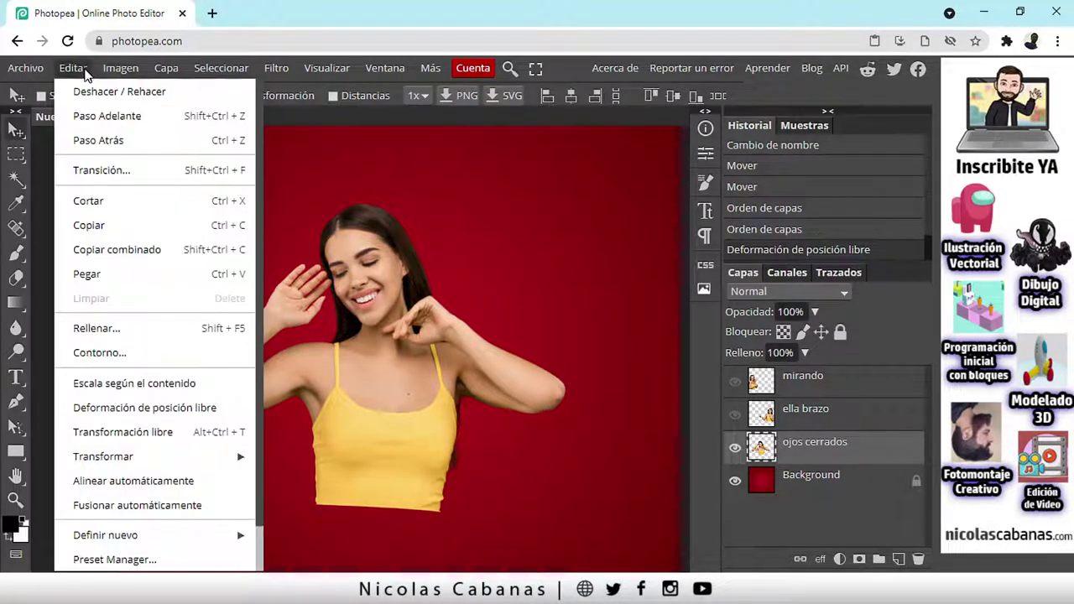
{"action": "left_click", "coordinate": [732, 127]}
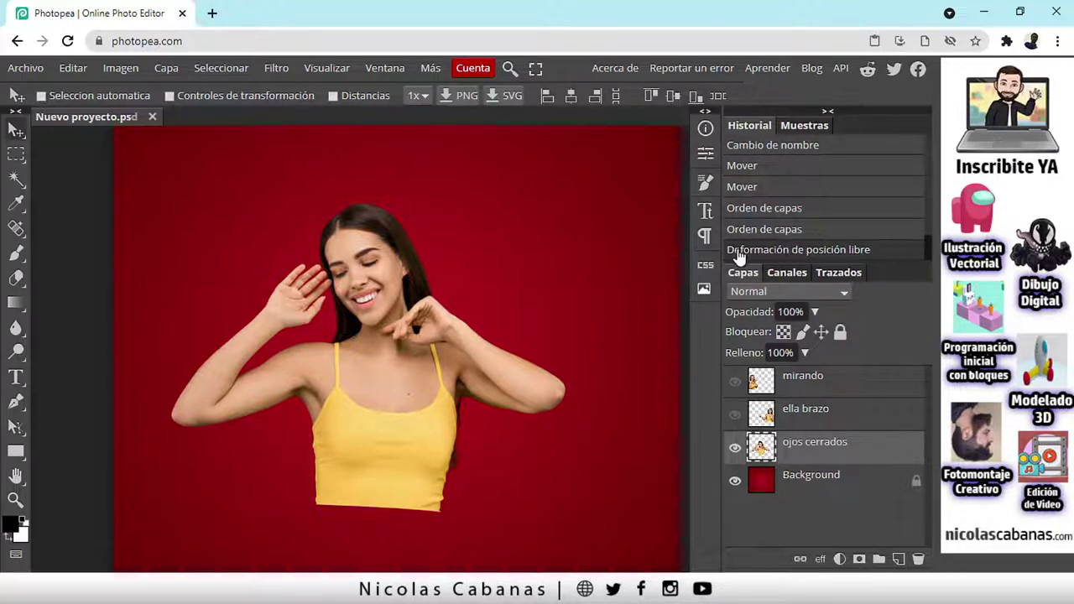
{"action": "left_click", "coordinate": [814, 230]}
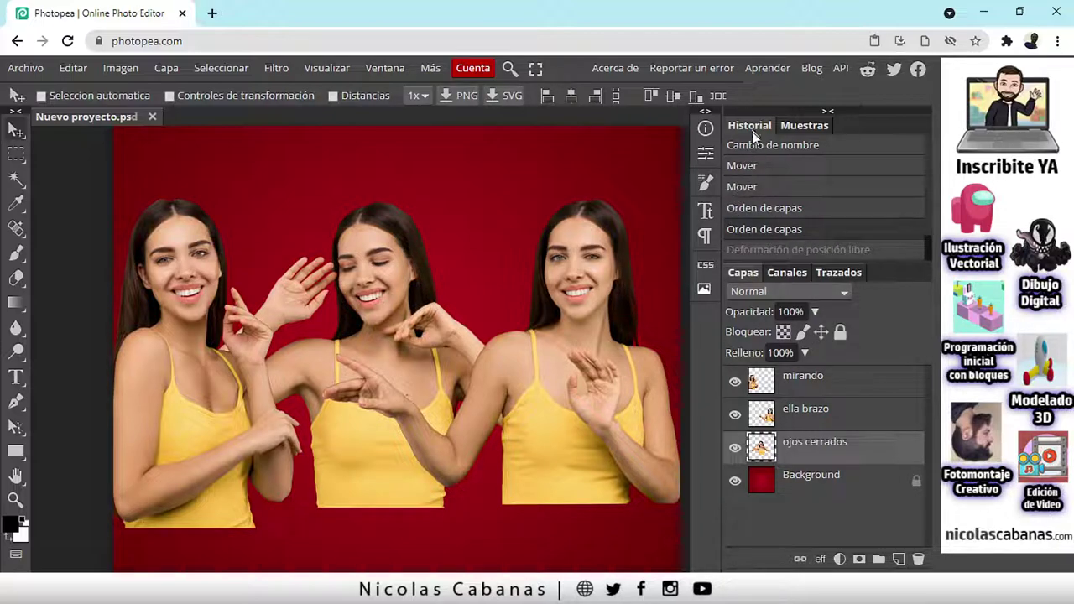
{"action": "left_click", "coordinate": [858, 256]}
{"action": "left_click", "coordinate": [858, 237]}
{"action": "left_click", "coordinate": [860, 252]}
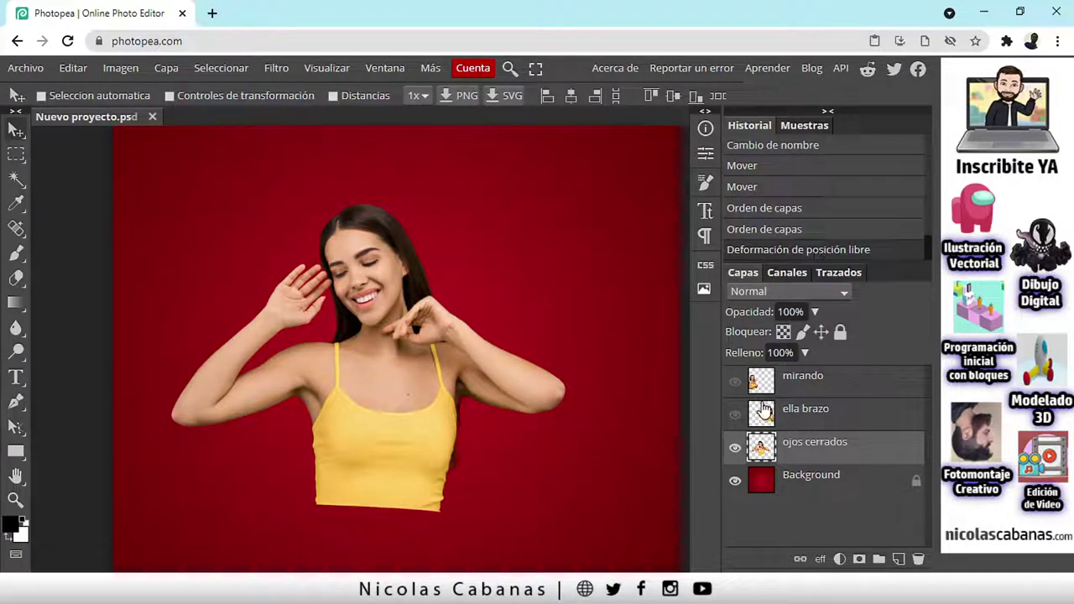
- Show the "ella brazo" and "mirando" layers again
{"action": "left_click", "coordinate": [734, 414]}
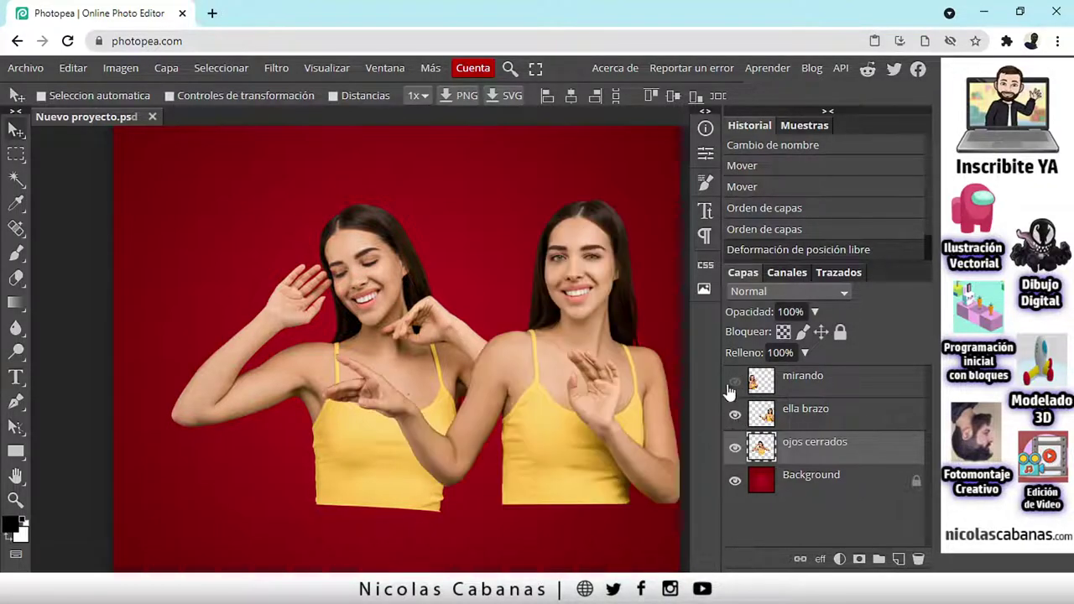
{"action": "left_click", "coordinate": [734, 383]}
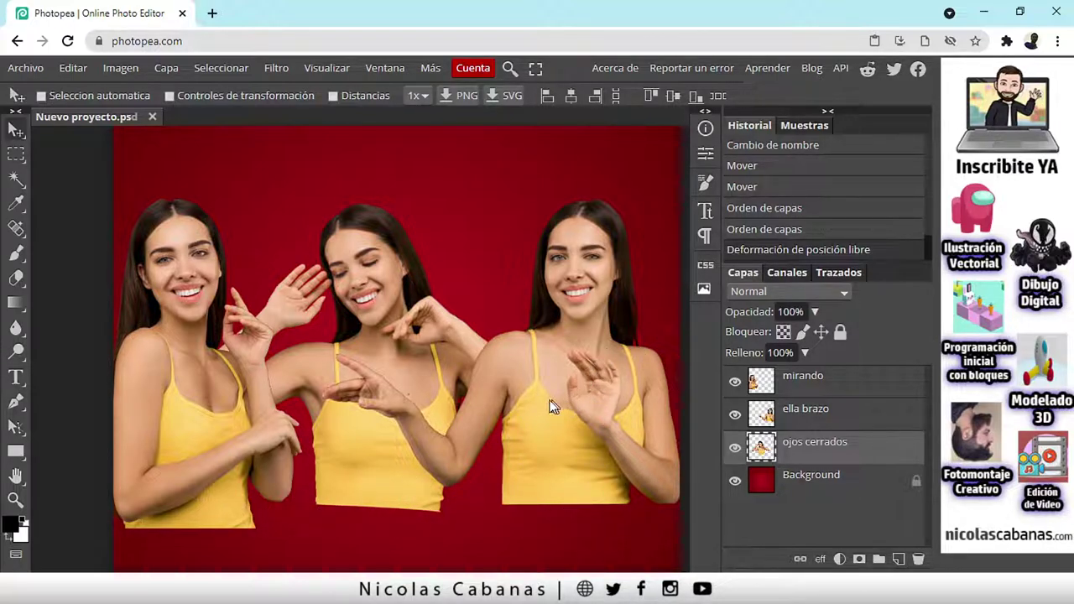
{"action": "key", "text": "ctrl+minus"}
{"action": "left_click_drag", "start_coordinate": [436, 439], "coordinate": [506, 395]}
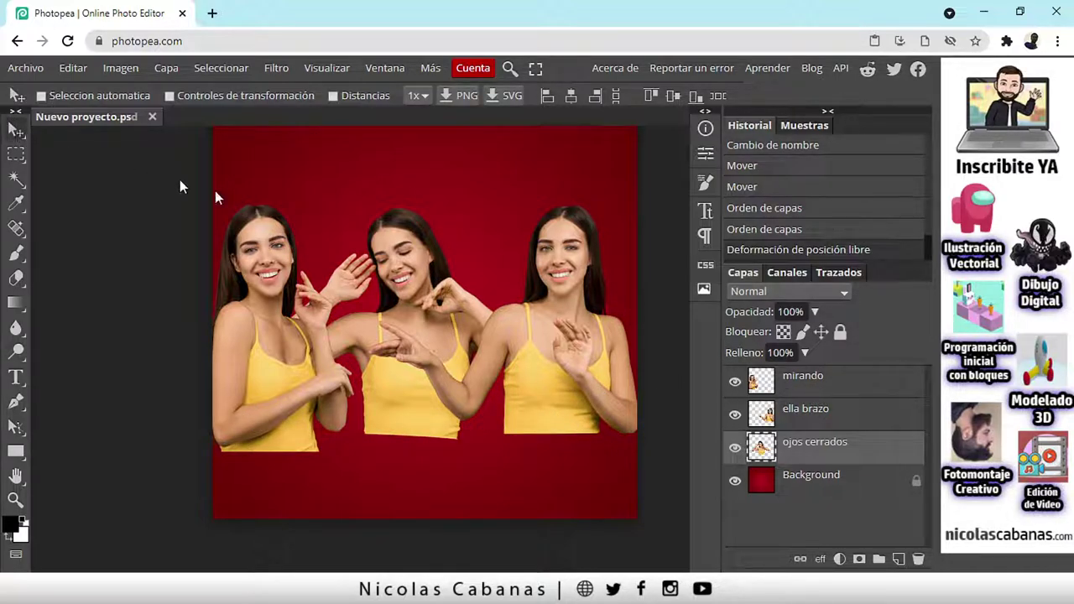
- Select the "mirando", "ella brazo" and "ojos cerrados" layers and move the three women down to the canvas's lower edge
{"action": "left_click", "coordinate": [842, 417], "text": "ctrl"}
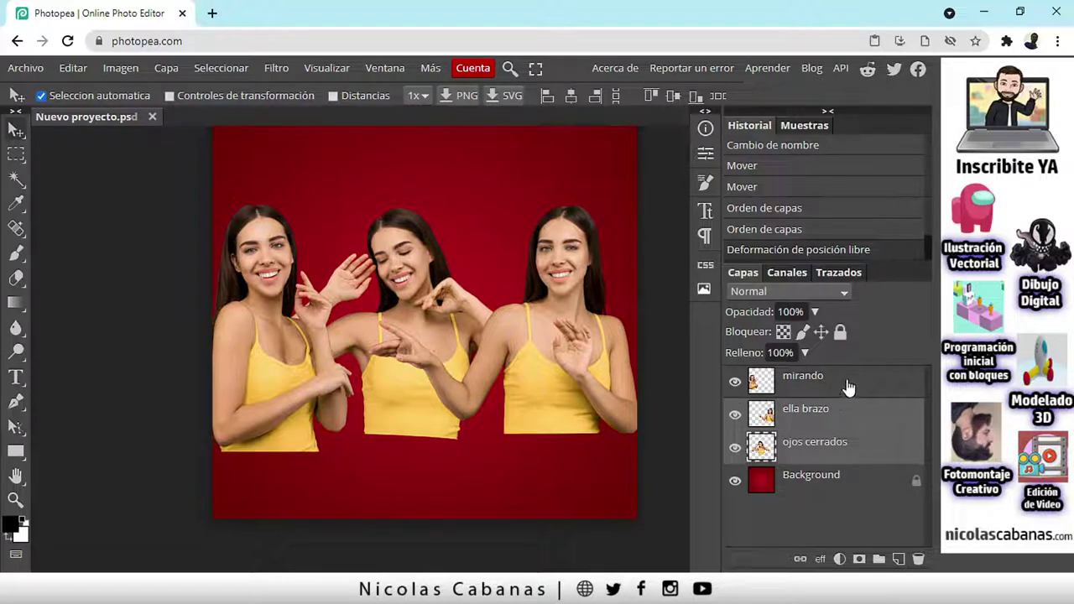
{"action": "left_click", "coordinate": [846, 384], "text": "ctrl"}
{"action": "left_click_drag", "start_coordinate": [547, 331], "coordinate": [551, 414]}
{"action": "key", "text": "ctrl+minus"}
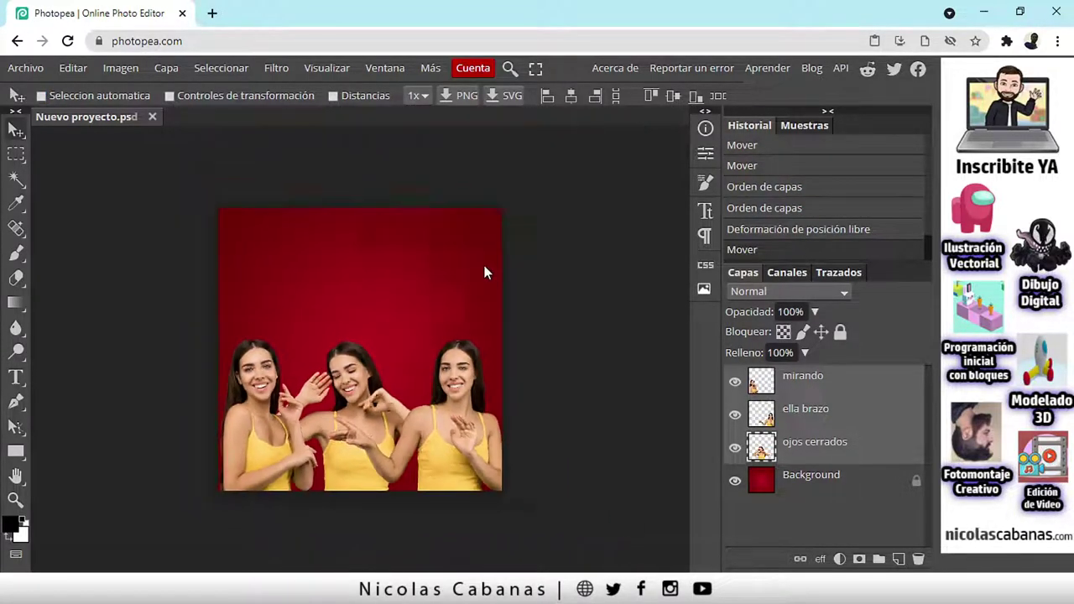
{"action": "left_click_drag", "start_coordinate": [391, 274], "coordinate": [433, 282]}
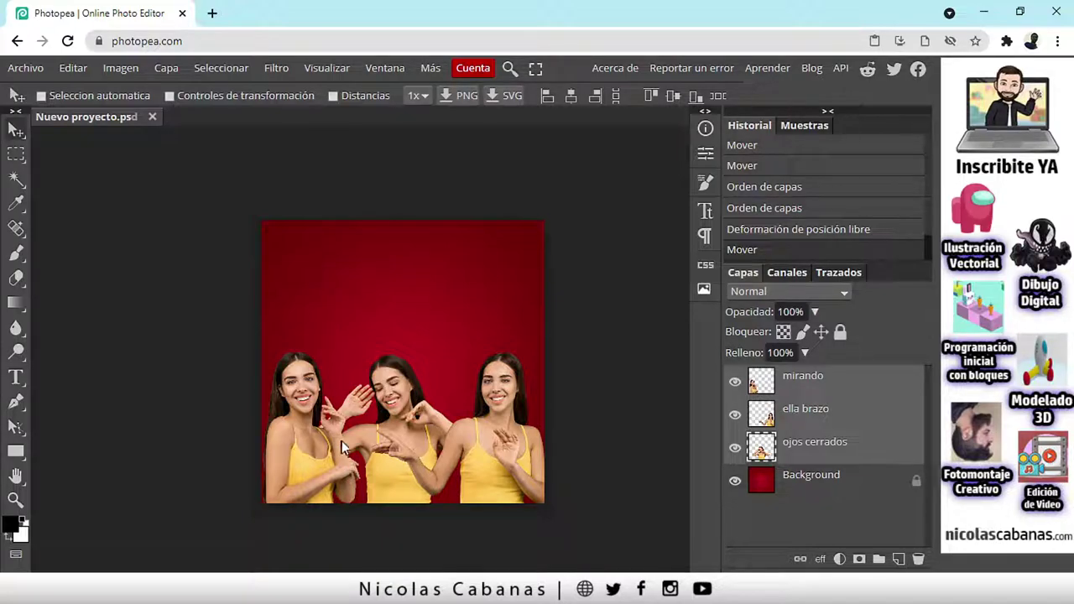
- Move the three women together to the upper part of the canvas, leaving room beneath them
{"action": "key", "text": "ctrl+plus"}
{"action": "left_click_drag", "start_coordinate": [476, 492], "coordinate": [471, 307]}
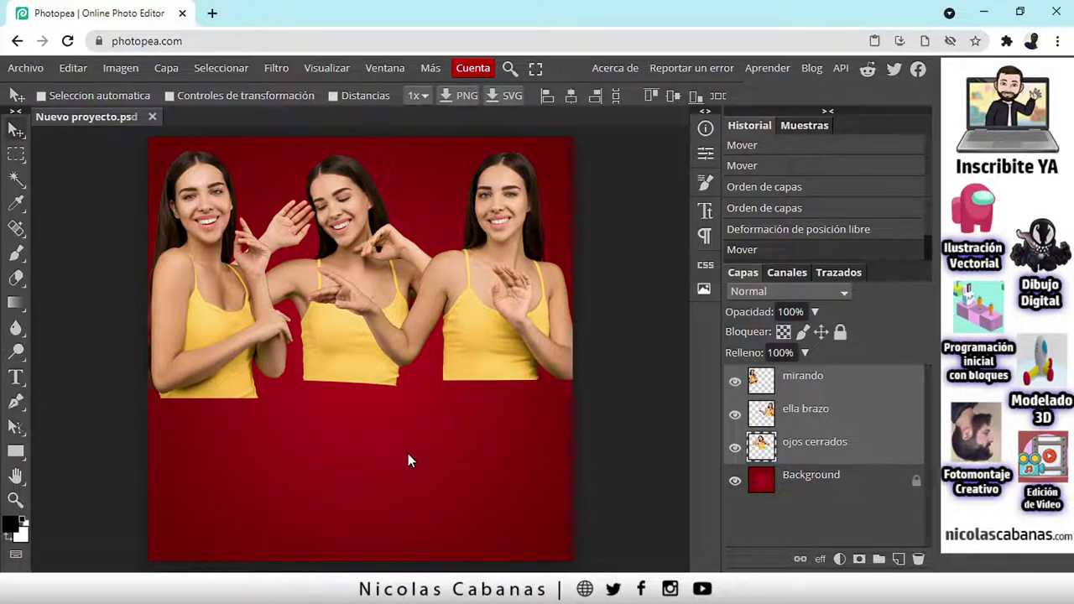
{"action": "key", "text": "ctrl+minus"}
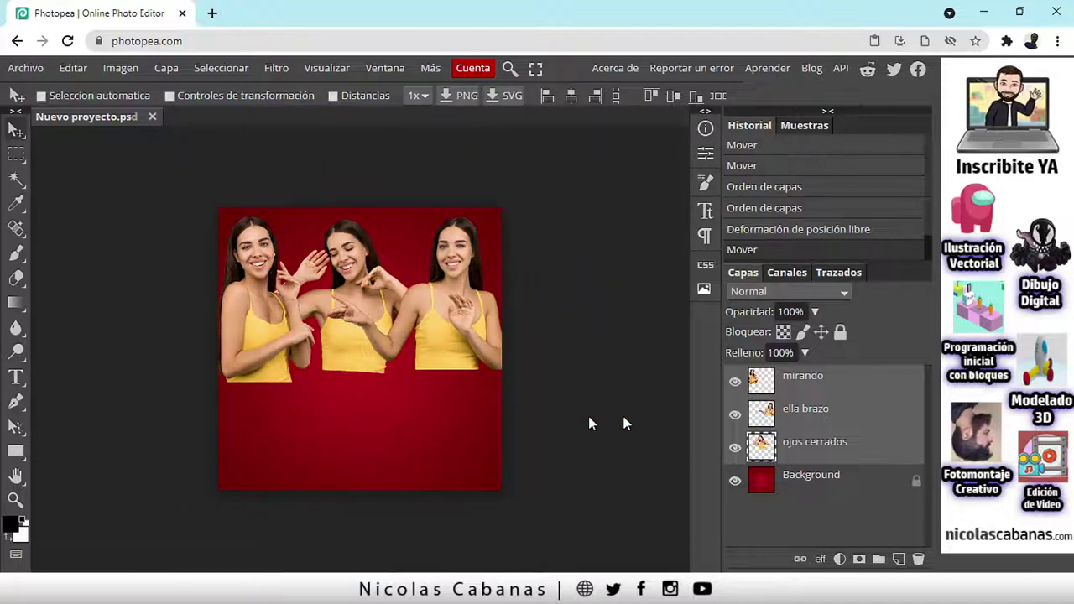
{"action": "left_click", "coordinate": [819, 427]}
{"action": "left_click", "coordinate": [827, 379]}
{"action": "left_click", "coordinate": [830, 428]}
{"action": "left_click", "coordinate": [834, 445]}
{"action": "left_click", "coordinate": [842, 380]}
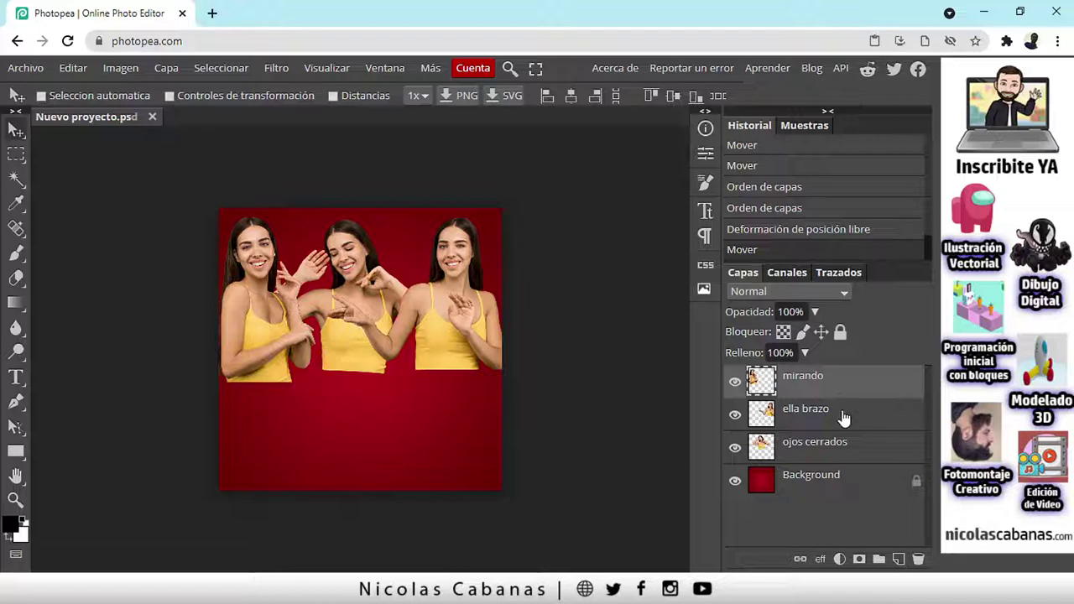
{"action": "left_click", "coordinate": [844, 417]}
- Select the "ojos cerrados", "ella brazo" and "mirando" layers together and duplicate them
{"action": "left_click", "coordinate": [836, 443]}
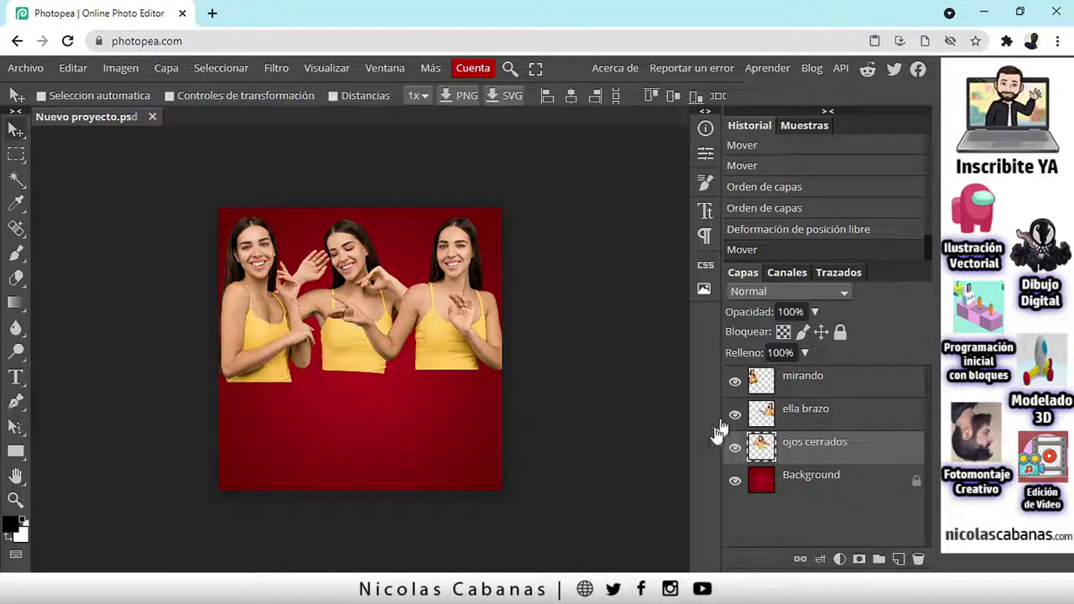
{"action": "key", "text": "ctrl"}
{"action": "left_click", "coordinate": [840, 418], "text": "ctrl"}
{"action": "left_click", "coordinate": [849, 390], "text": "ctrl"}
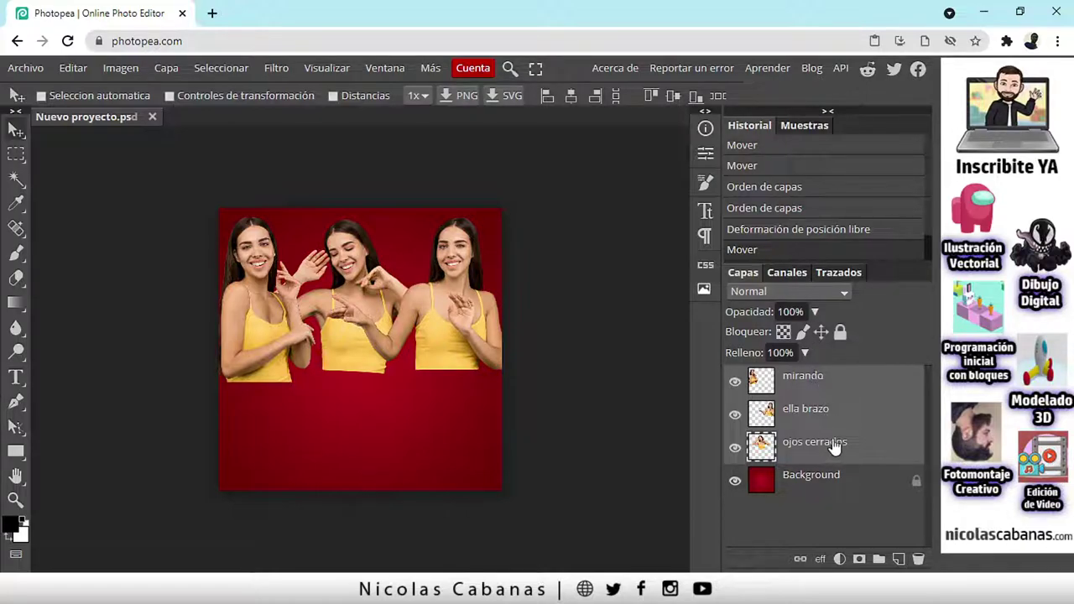
{"action": "left_click", "coordinate": [167, 69]}
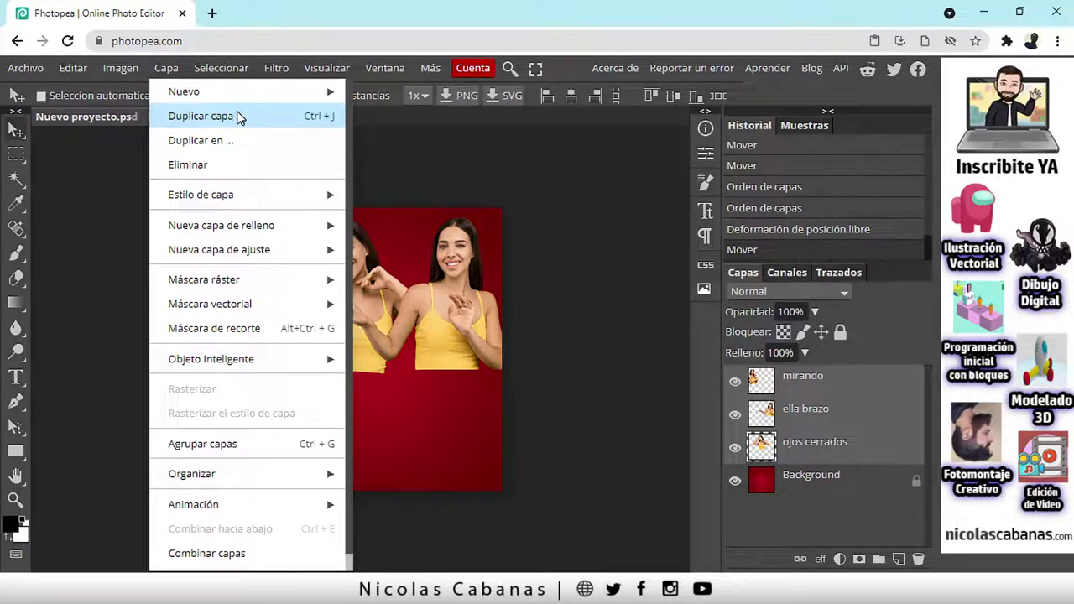
{"action": "left_click", "coordinate": [256, 117]}
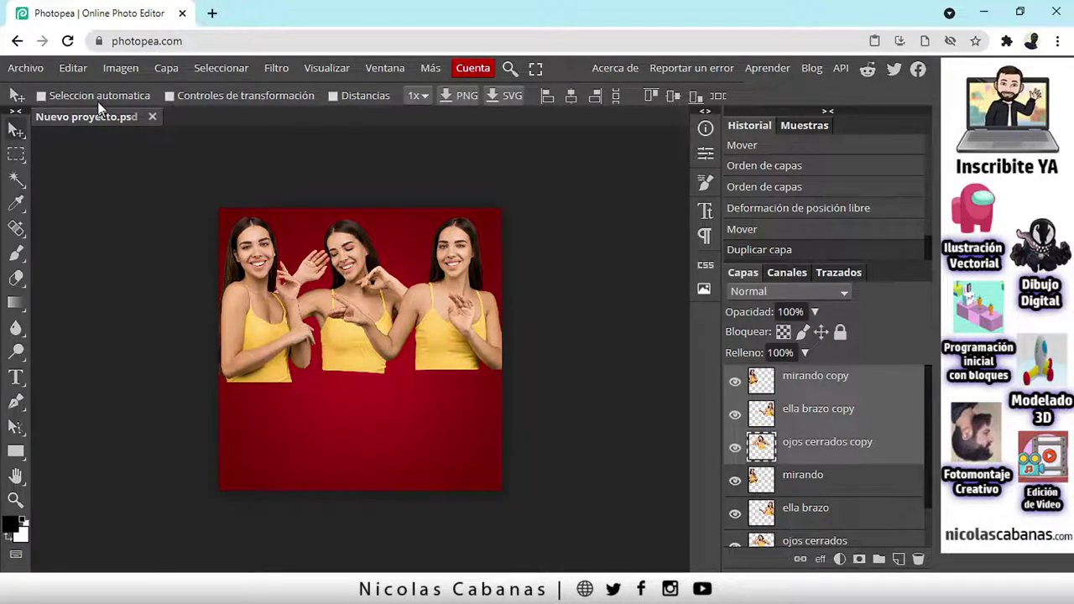
- Flip the three copied layers vertically and move them below the original women as reflections
{"action": "left_click", "coordinate": [74, 68]}
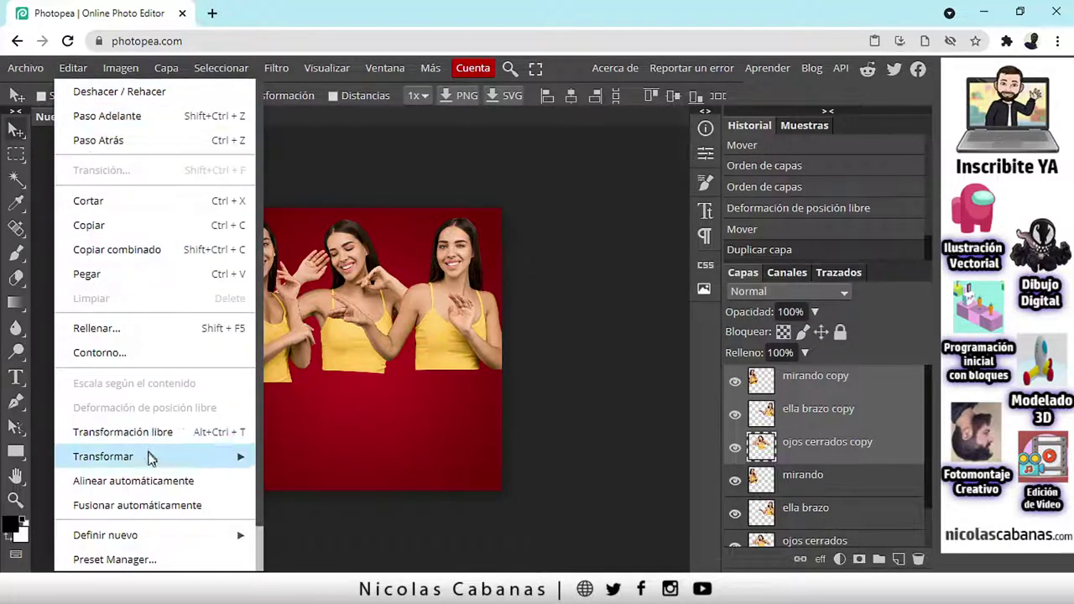
{"action": "mouse_move", "coordinate": [155, 463]}
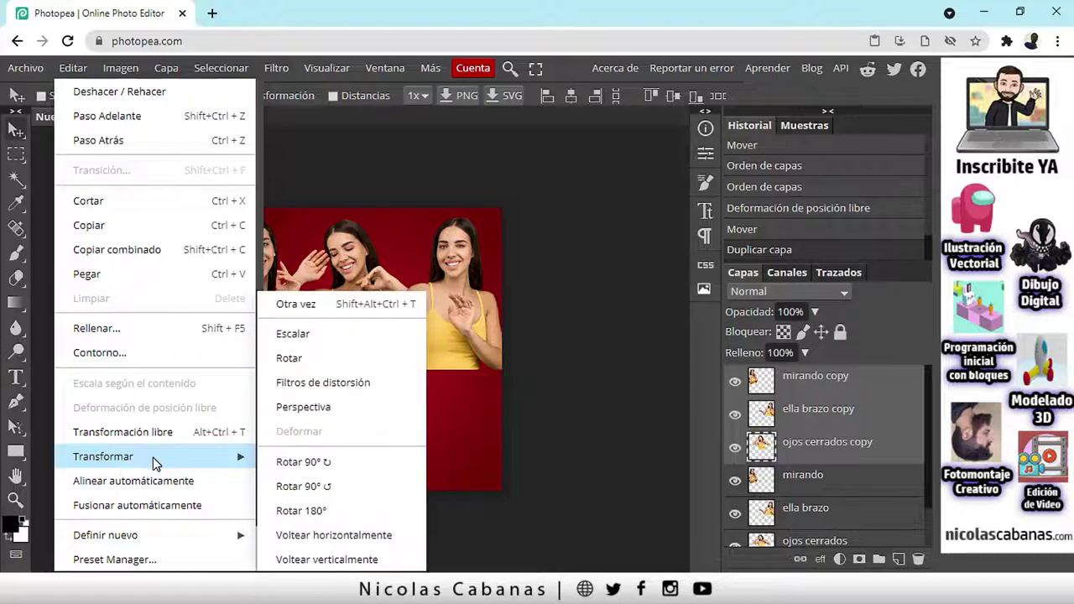
{"action": "left_click", "coordinate": [370, 560]}
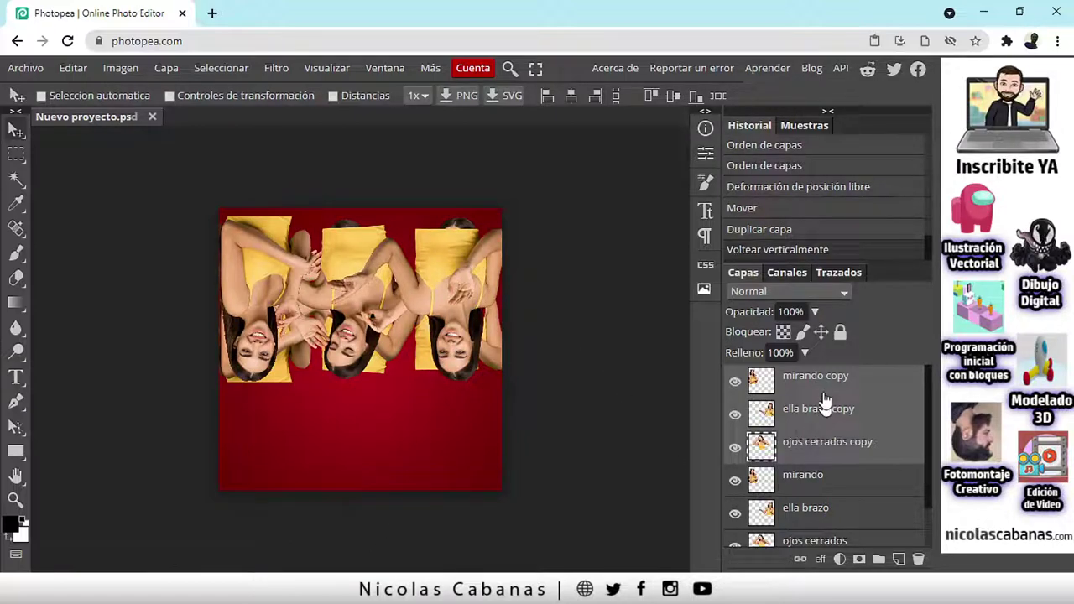
{"action": "left_click_drag", "start_coordinate": [433, 278], "coordinate": [447, 443]}
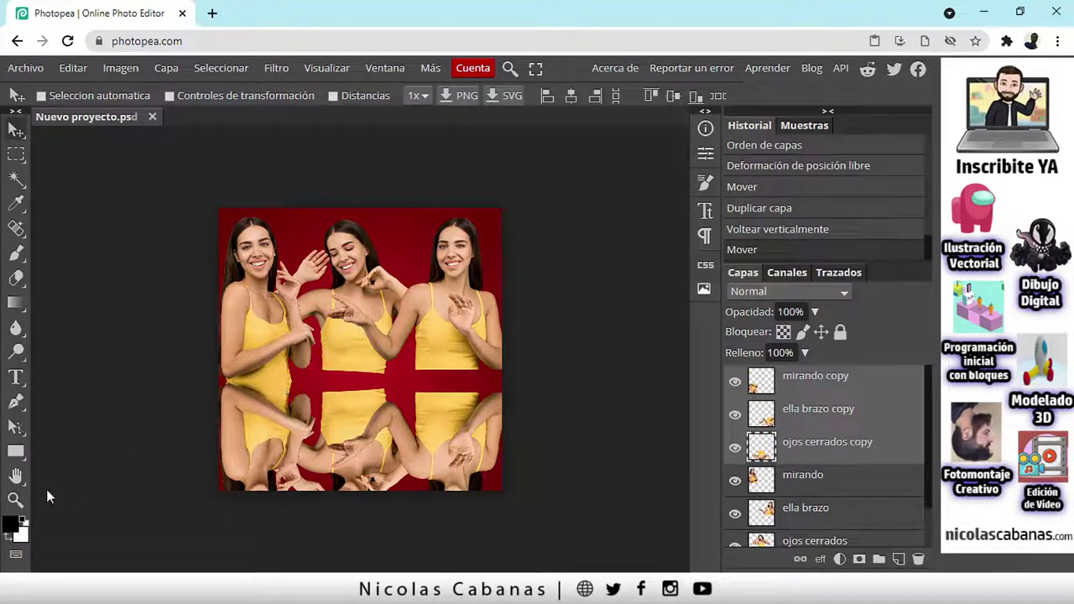
{"action": "mouse_move", "coordinate": [373, 396]}
{"action": "left_mouse_down"}
{"action": "mouse_move", "coordinate": [364, 407]}
{"action": "mouse_move", "coordinate": [356, 398]}
{"action": "left_mouse_up"}
- Align the "mirando copy" layer with the lower edge of the leftmost woman's top
{"action": "left_click", "coordinate": [16, 501]}
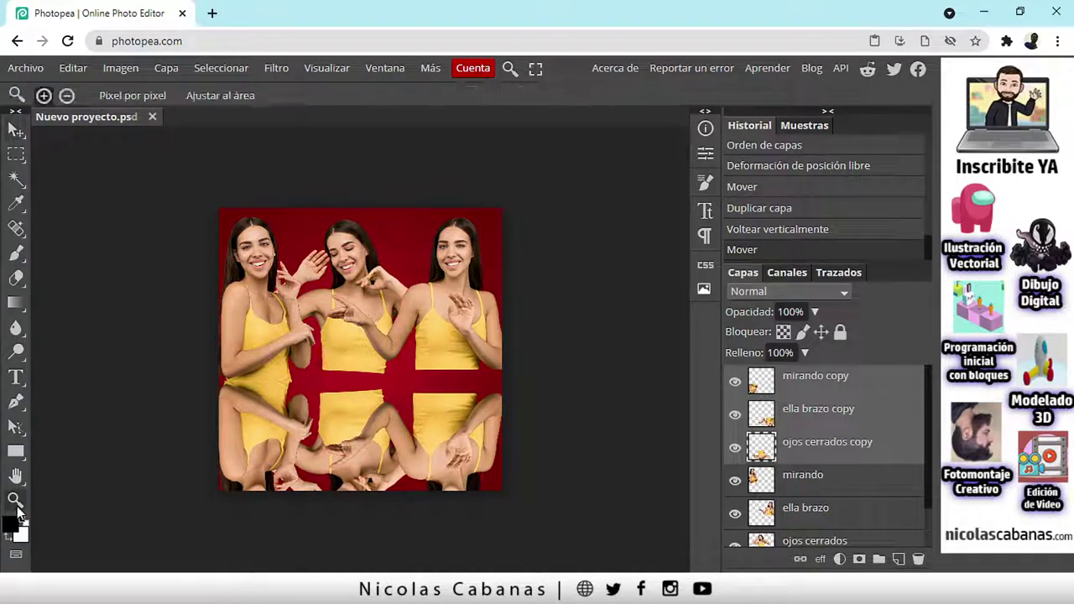
{"action": "left_click", "coordinate": [357, 371]}
{"action": "left_click", "coordinate": [210, 410]}
{"action": "left_click", "coordinate": [217, 413]}
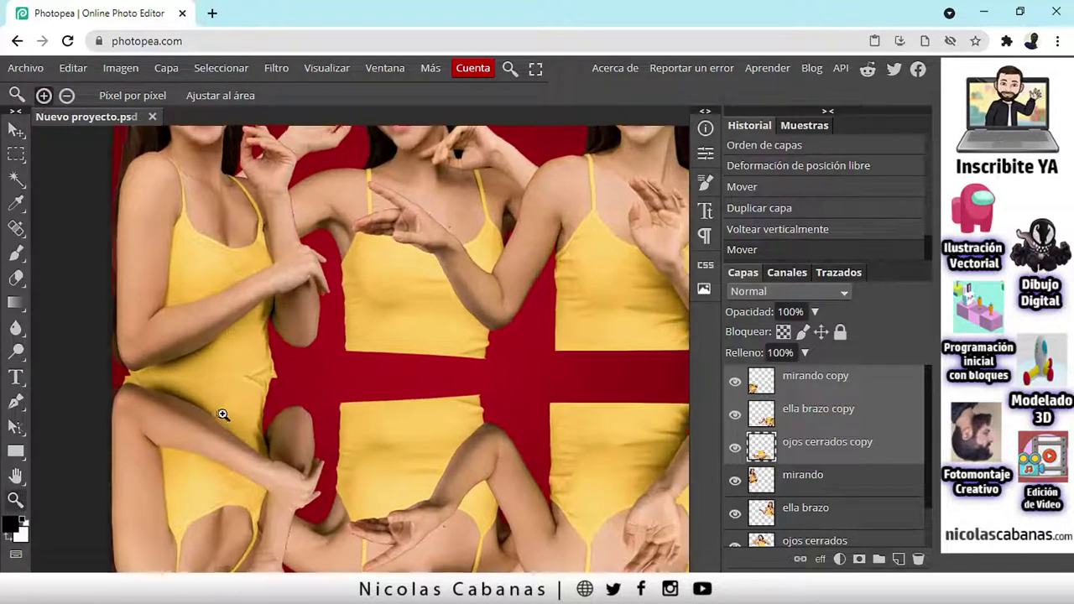
{"action": "left_click", "coordinate": [221, 415]}
{"action": "left_click", "coordinate": [15, 134]}
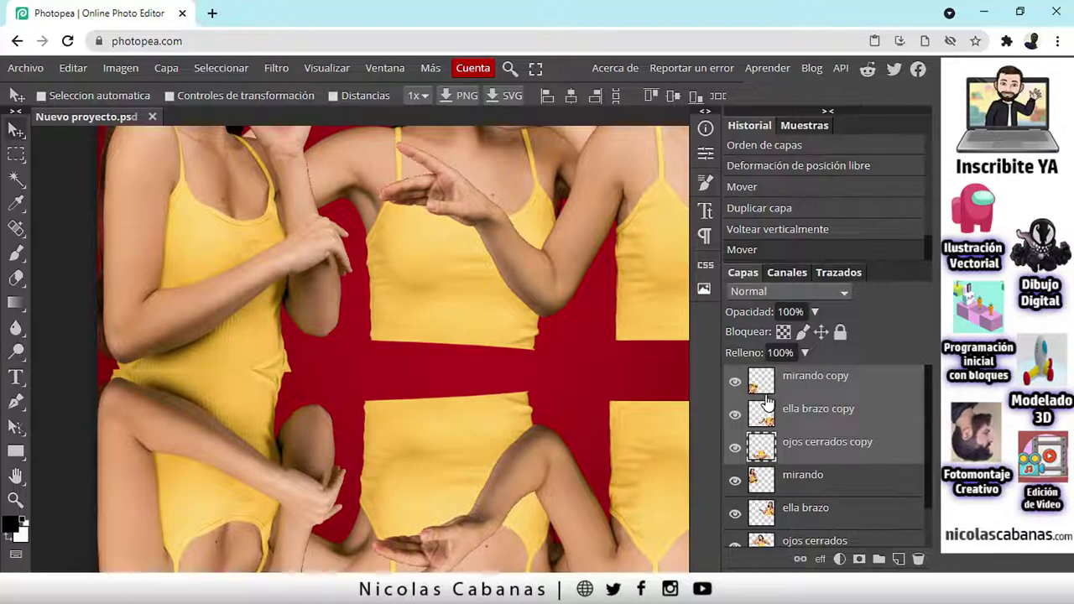
{"action": "left_click", "coordinate": [835, 384]}
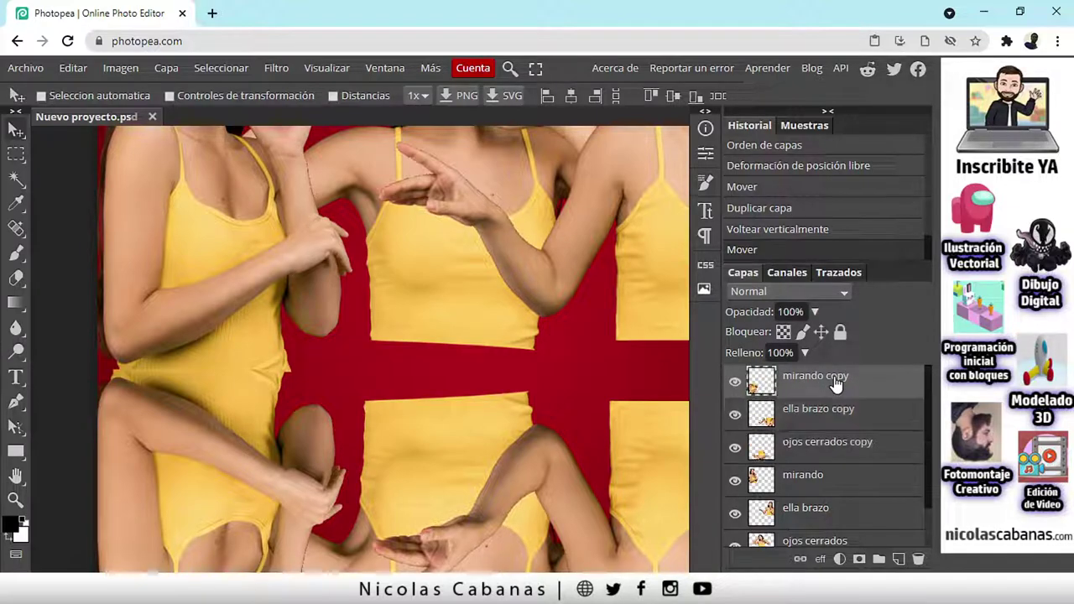
{"action": "left_click_drag", "start_coordinate": [202, 421], "coordinate": [206, 424]}
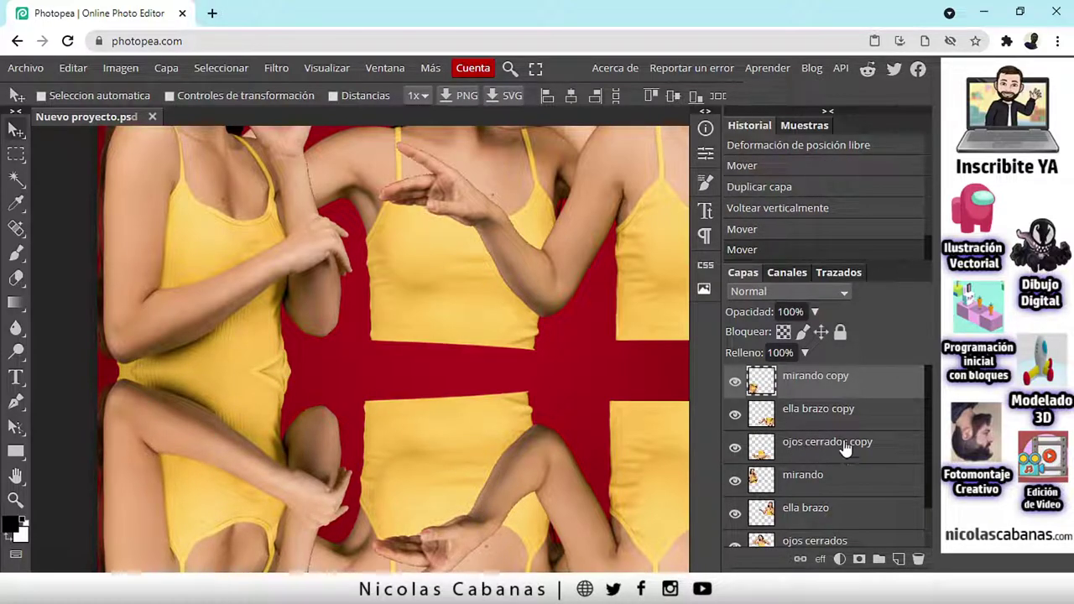
- Move the "ojos cerrados copy" and "ella brazo copy" layers up so each reflection meets the lower edge of its woman's top
{"action": "left_click", "coordinate": [873, 447]}
{"action": "left_click_drag", "start_coordinate": [458, 447], "coordinate": [467, 381]}
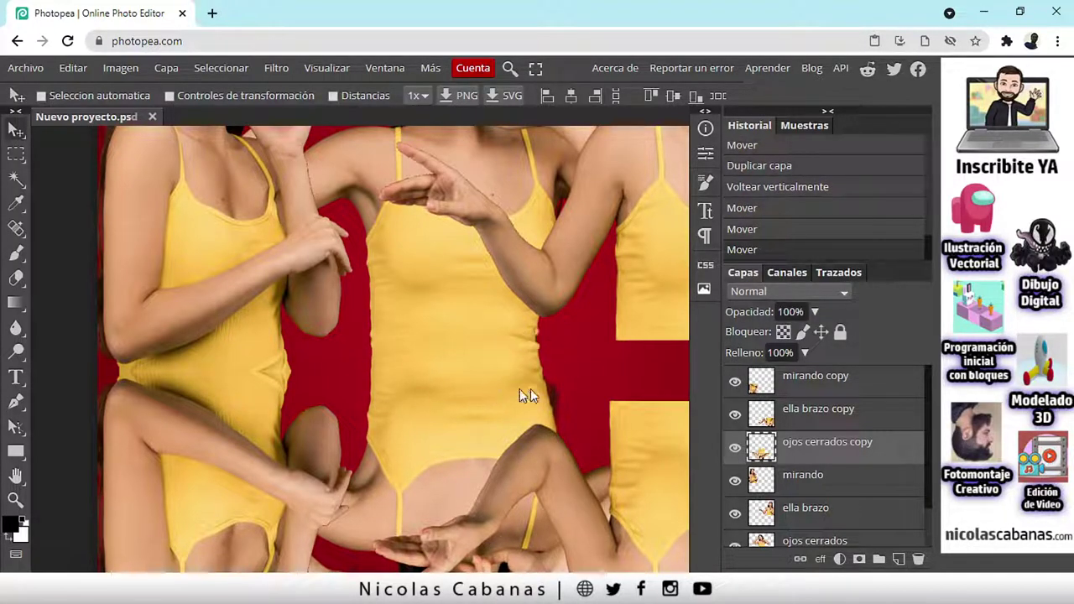
{"action": "left_click", "coordinate": [822, 413]}
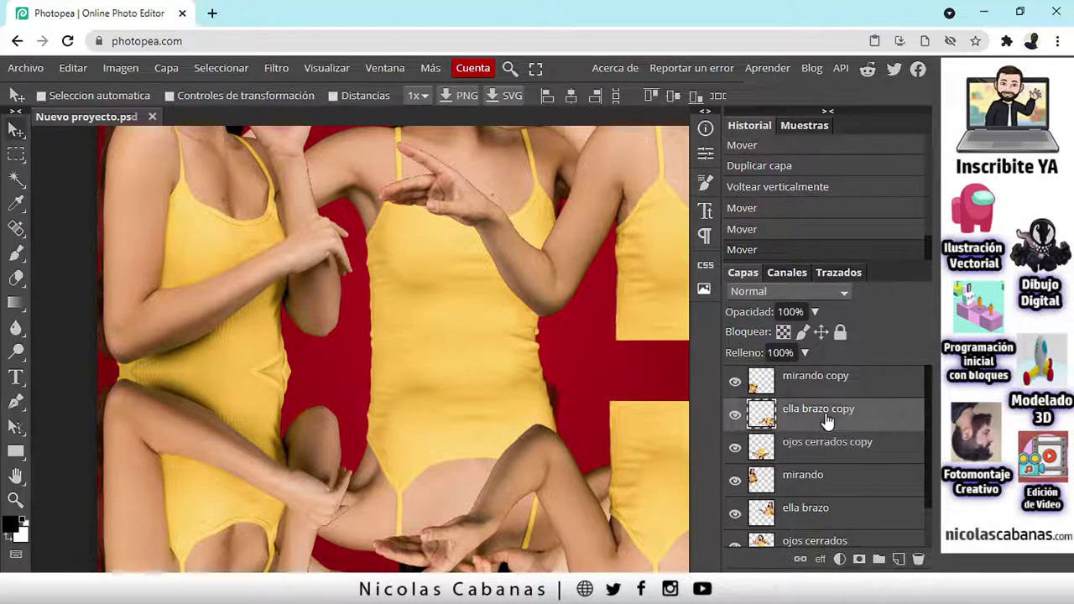
{"action": "left_click_drag", "start_coordinate": [615, 432], "coordinate": [624, 366]}
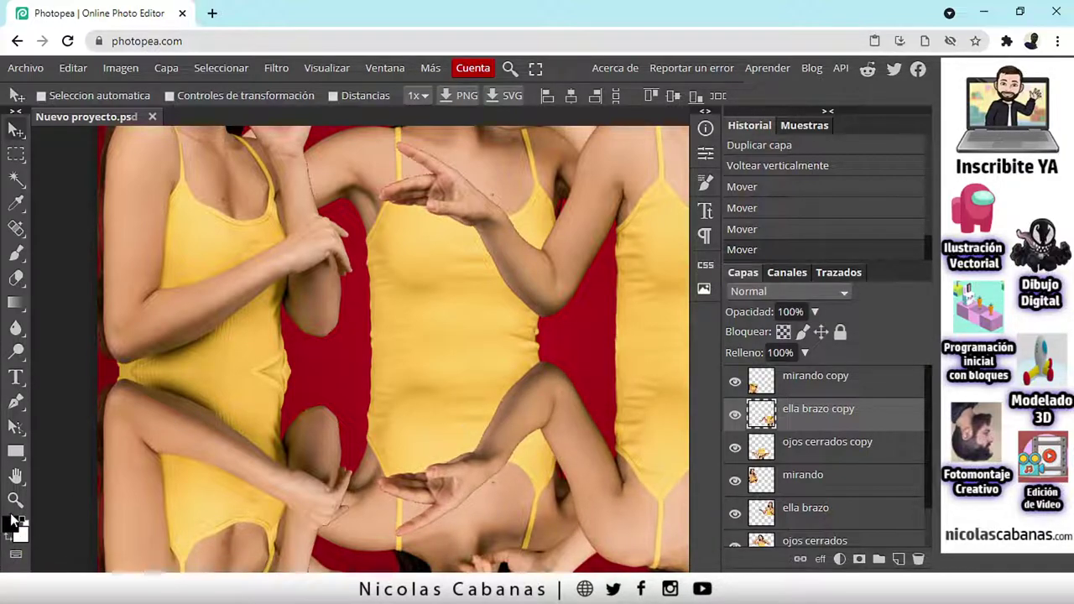
- Select the "mirando copy", "ella brazo copy" and "ojos cerrados copy" layers together and set their opacity to 40%
{"action": "key", "text": "z"}
{"action": "scroll", "coordinate": [372, 446], "scroll_direction": "down", "scroll_amount": 5}
{"action": "scroll", "coordinate": [384, 445], "scroll_direction": "up", "scroll_amount": 2}
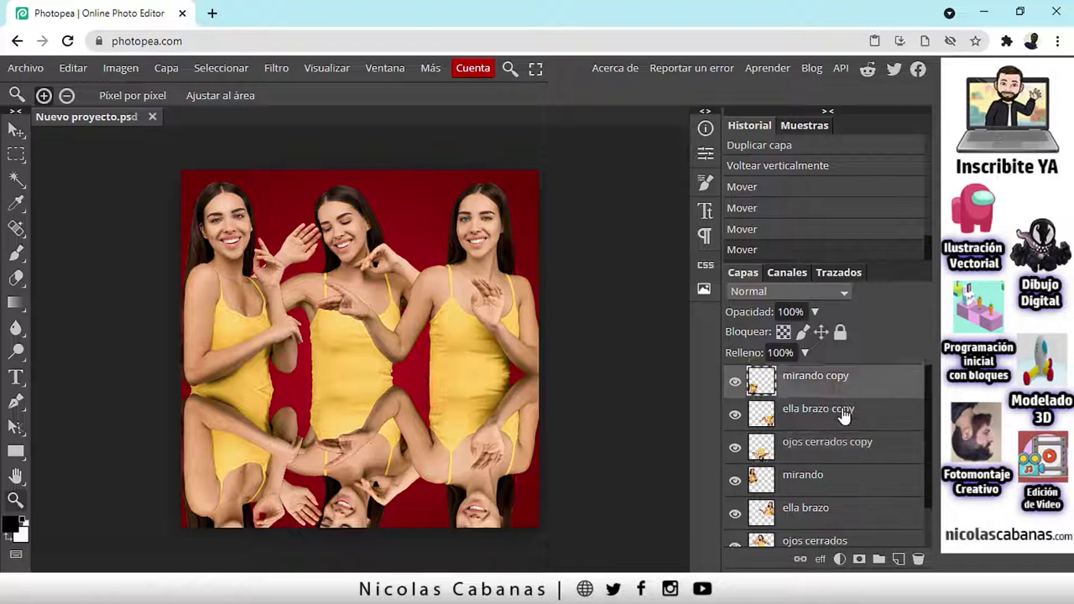
{"action": "left_click", "coordinate": [850, 441]}
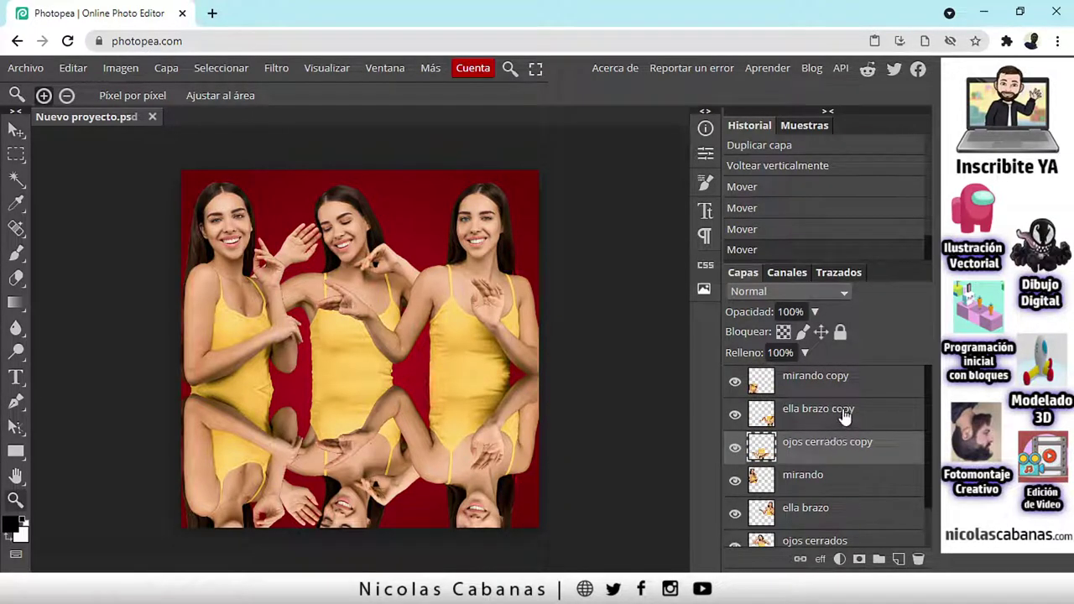
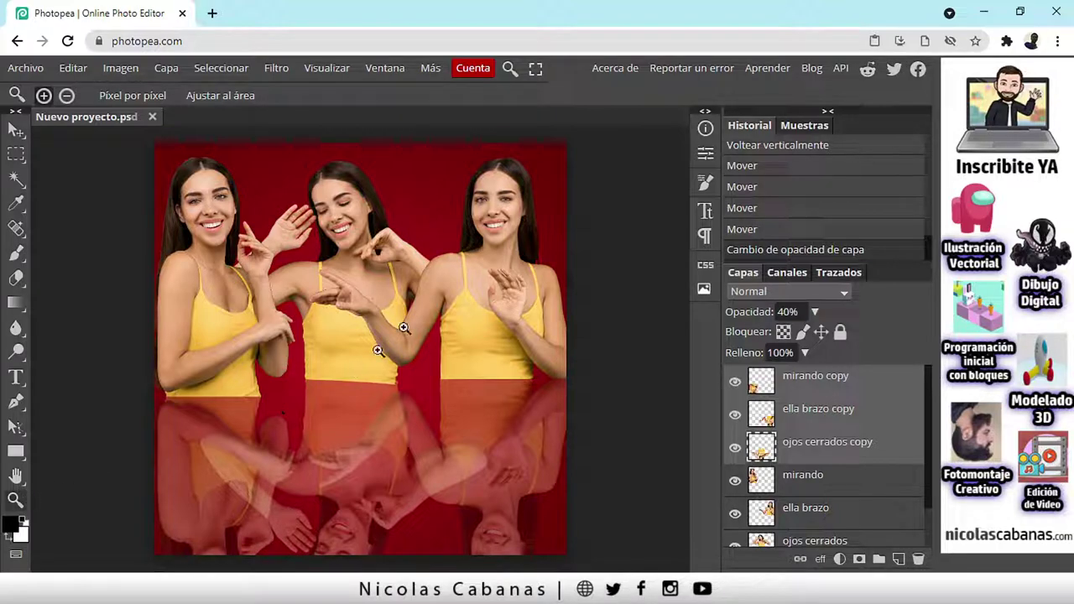
- Lasso the leftover bright red patch beside the rightmost woman's hair above her shoulder and delete it from the "ella brazo" layer
{"action": "left_click", "coordinate": [567, 256]}
{"action": "mouse_move", "coordinate": [568, 256]}
{"action": "left_mouse_down"}
{"action": "mouse_move", "coordinate": [629, 254]}
{"action": "mouse_move", "coordinate": [582, 255]}
{"action": "left_mouse_up"}
{"action": "left_click_drag", "start_coordinate": [445, 246], "coordinate": [492, 240]}
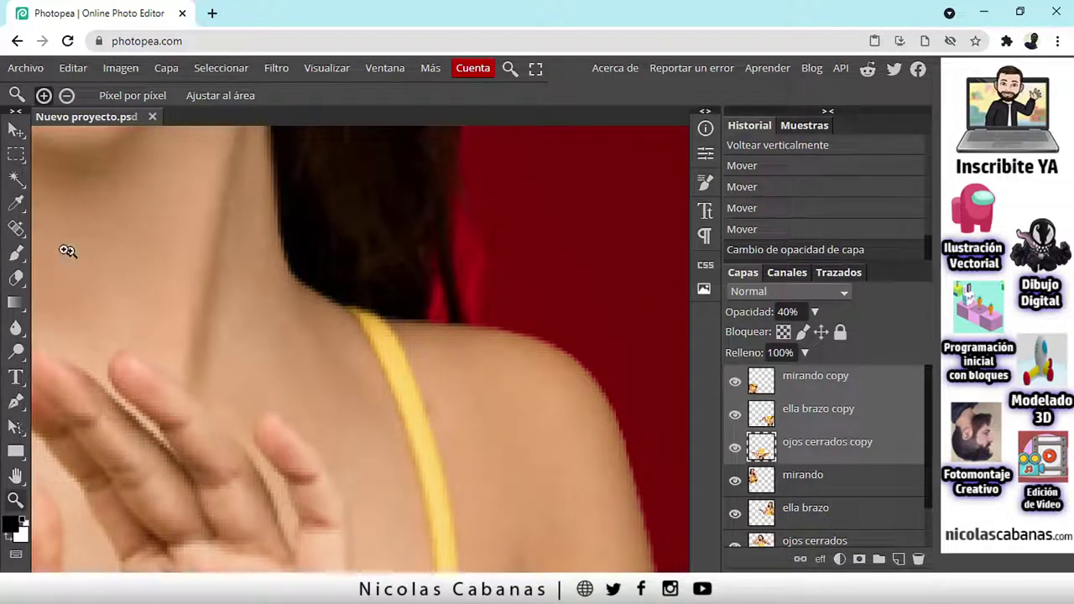
{"action": "left_click", "coordinate": [17, 158]}
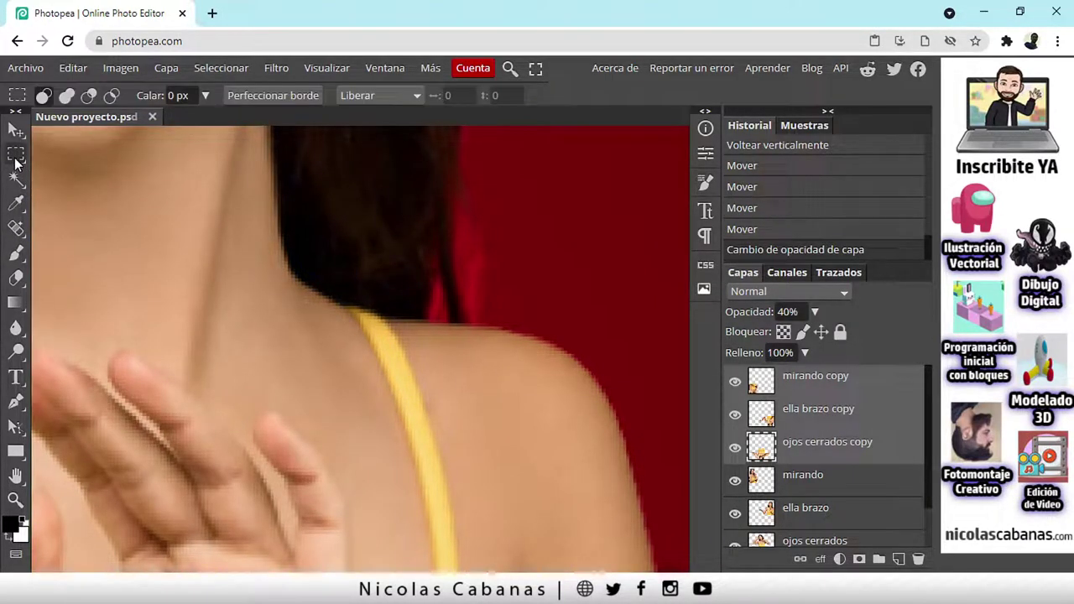
{"action": "left_click", "coordinate": [127, 227]}
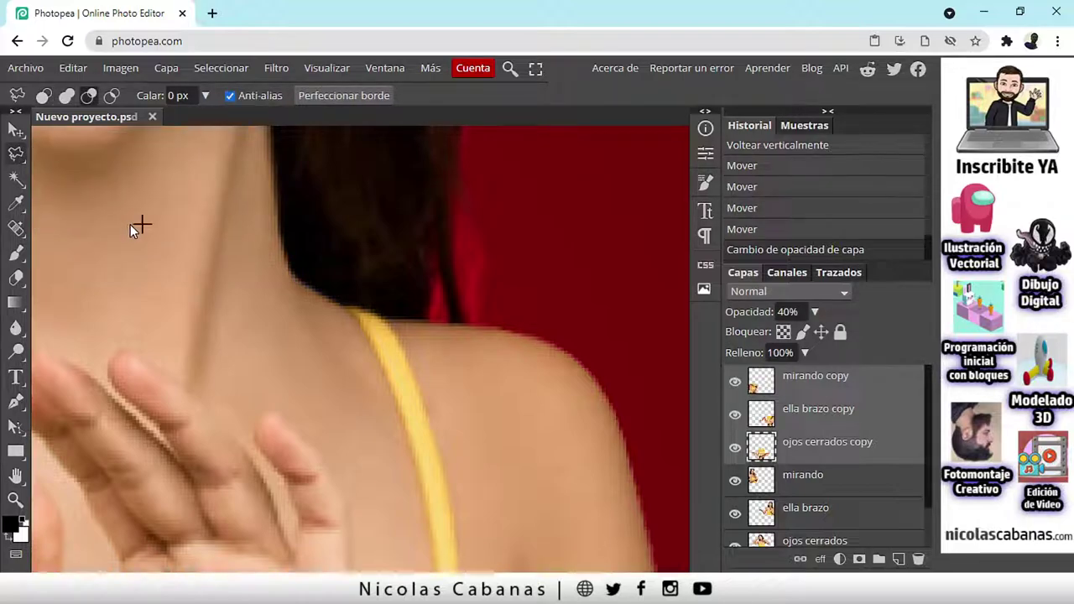
{"action": "mouse_move", "coordinate": [457, 194]}
{"action": "left_mouse_down"}
{"action": "mouse_move", "coordinate": [463, 320]}
{"action": "mouse_move", "coordinate": [494, 324]}
{"action": "mouse_move", "coordinate": [512, 286]}
{"action": "mouse_move", "coordinate": [500, 213]}
{"action": "mouse_move", "coordinate": [461, 176]}
{"action": "left_mouse_up"}
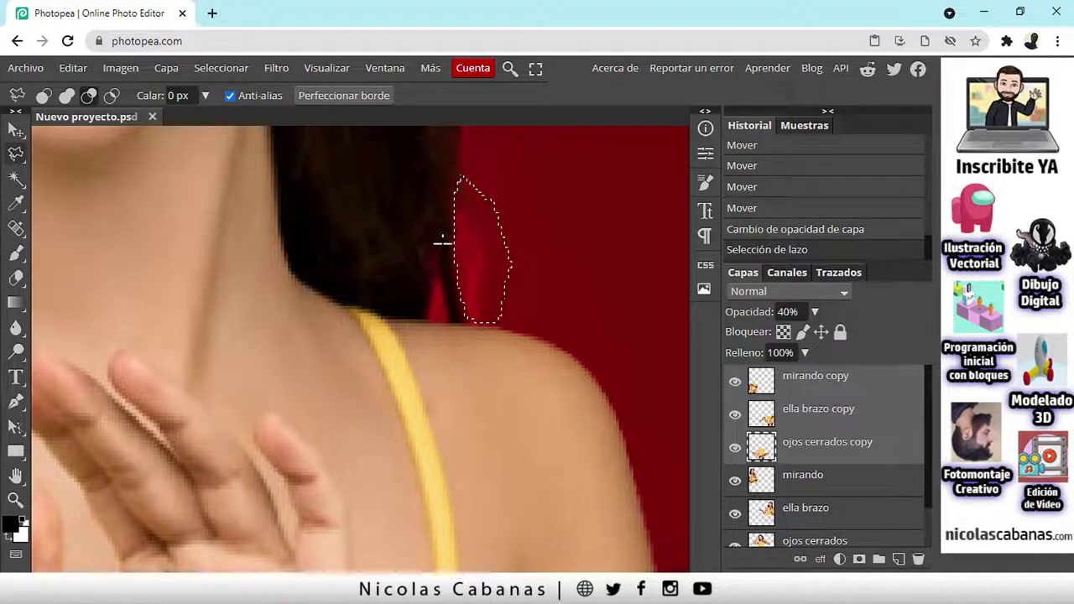
{"action": "scroll", "coordinate": [503, 390], "scroll_direction": "down", "scroll_amount": 6}
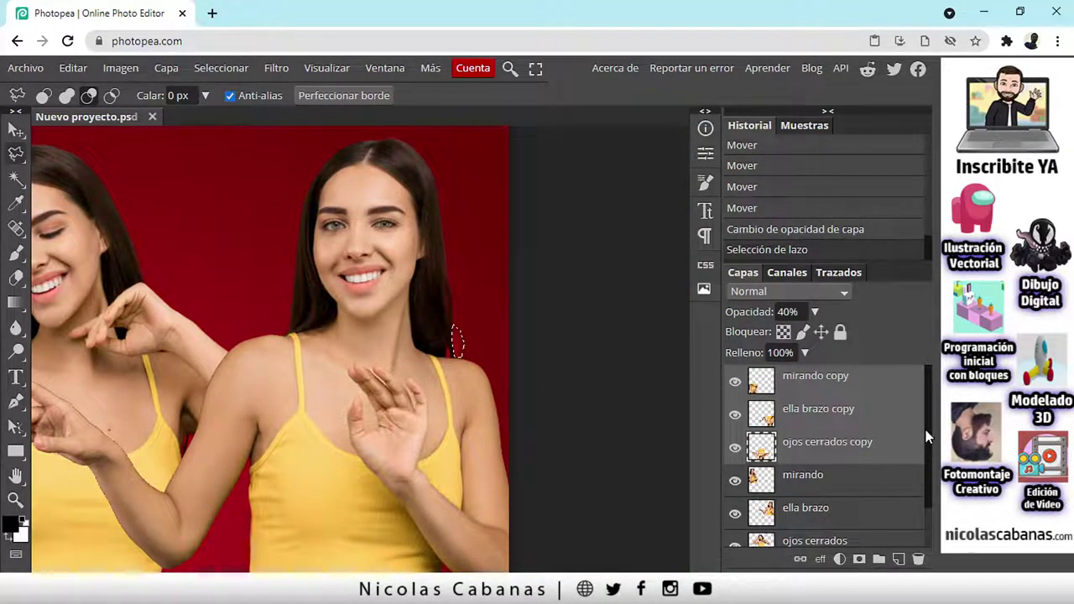
{"action": "left_click_drag", "start_coordinate": [930, 446], "coordinate": [930, 487]}
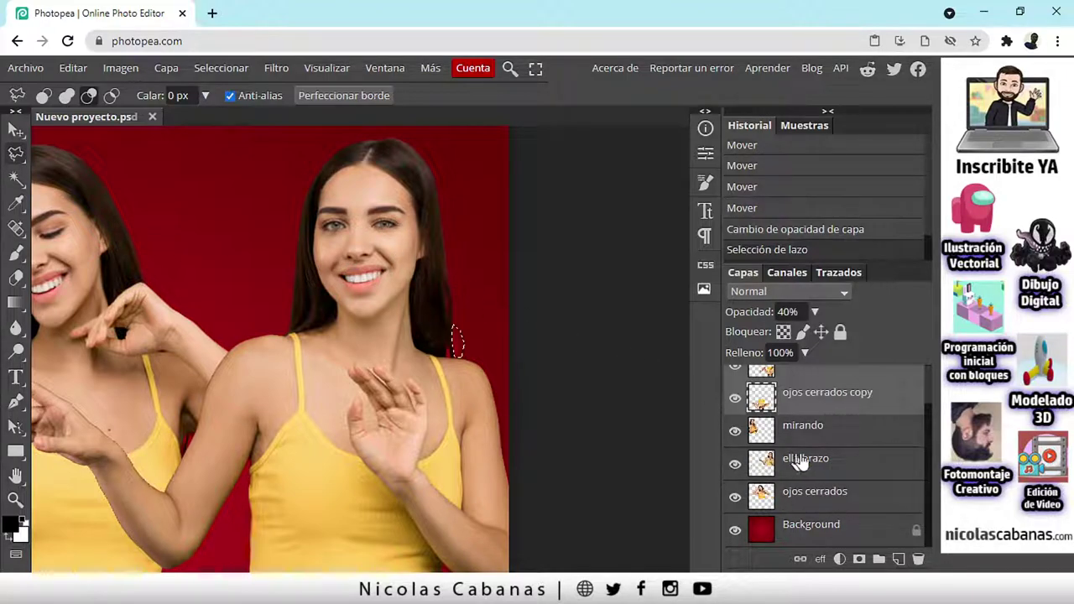
{"action": "left_click", "coordinate": [848, 473]}
{"action": "scroll", "coordinate": [457, 344], "scroll_direction": "up", "scroll_amount": 5}
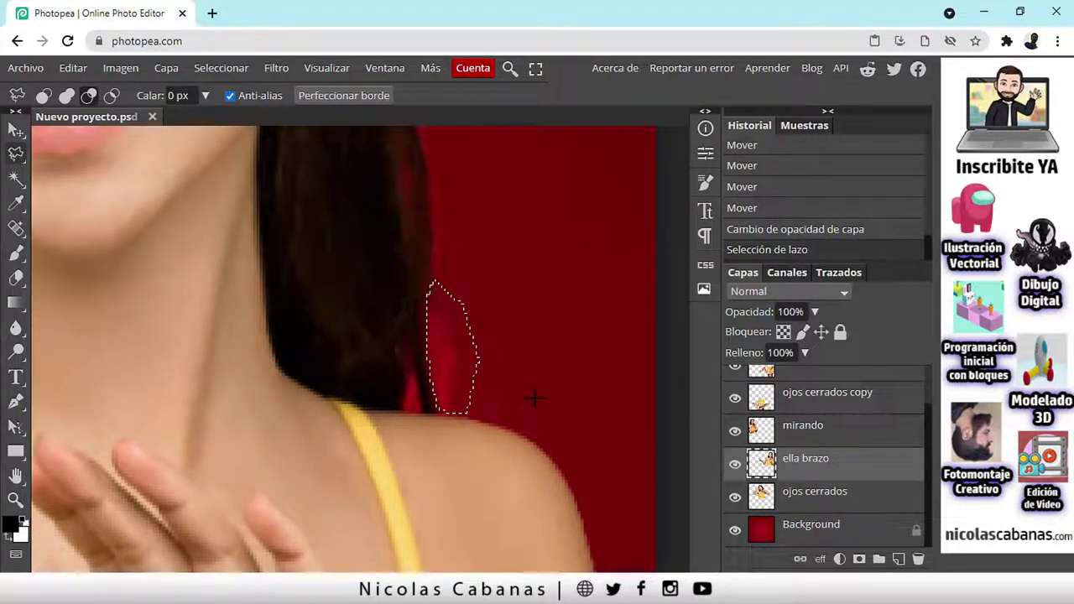
{"action": "key", "text": "Delete"}
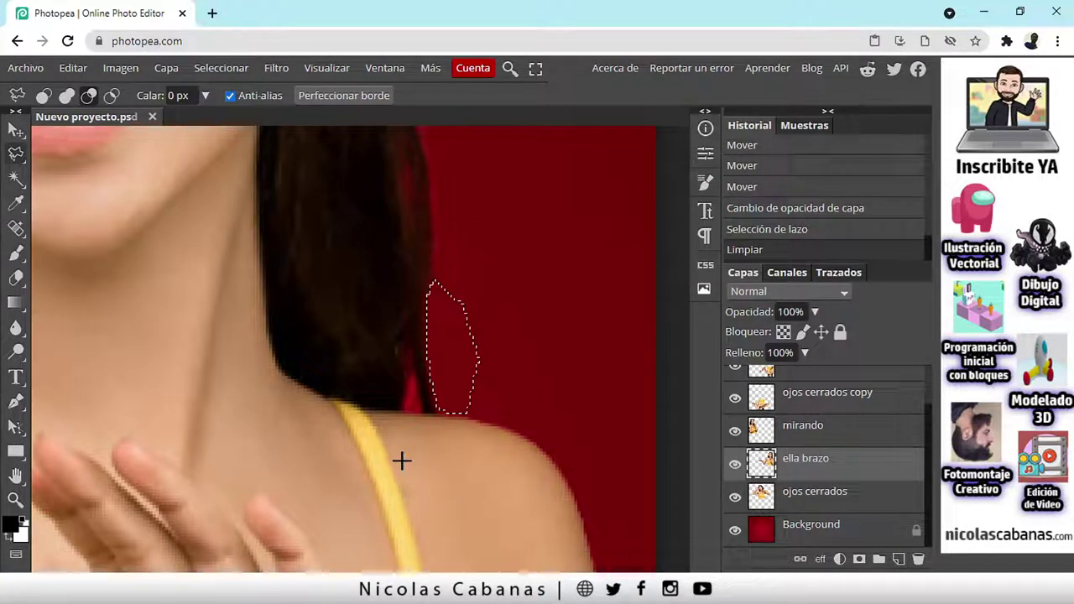
- Try to lasso the small bright red gap between the rightmost woman's hair strands with the selection in subtract mode
{"action": "scroll", "coordinate": [384, 448], "scroll_direction": "up", "scroll_amount": 2}
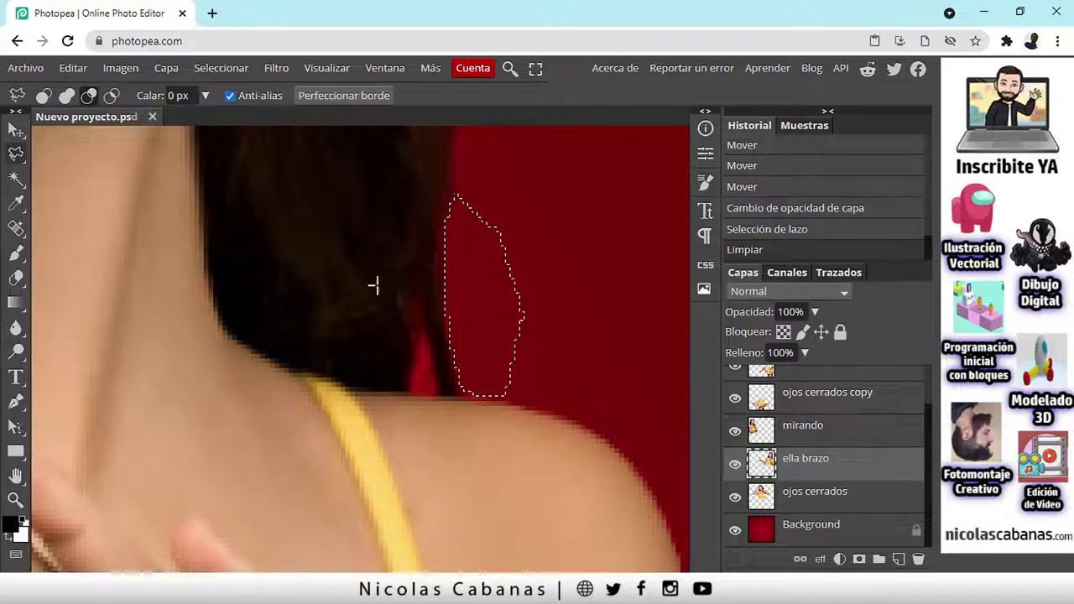
{"action": "mouse_move", "coordinate": [443, 393]}
{"action": "left_mouse_down"}
{"action": "mouse_move", "coordinate": [431, 328]}
{"action": "mouse_move", "coordinate": [414, 394]}
{"action": "mouse_move", "coordinate": [446, 400]}
{"action": "mouse_move", "coordinate": [398, 283]}
{"action": "mouse_move", "coordinate": [380, 420]}
{"action": "mouse_move", "coordinate": [436, 433]}
{"action": "mouse_move", "coordinate": [439, 403]}
{"action": "left_mouse_up"}
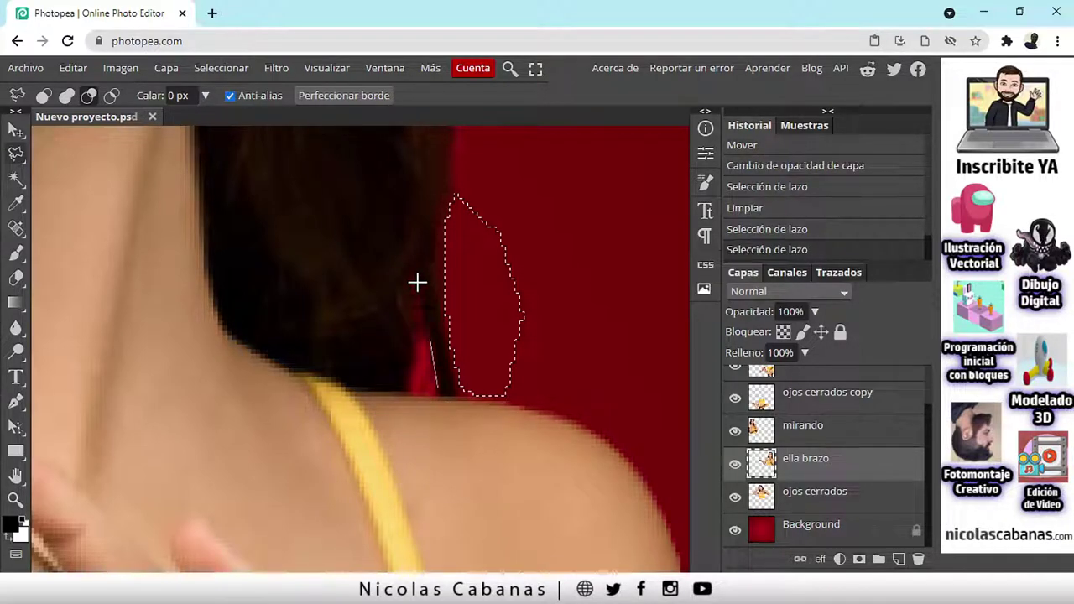
{"action": "mouse_move", "coordinate": [418, 283]}
{"action": "left_mouse_down"}
{"action": "mouse_move", "coordinate": [360, 403]}
{"action": "mouse_move", "coordinate": [458, 446]}
{"action": "mouse_move", "coordinate": [436, 383]}
{"action": "left_mouse_up"}
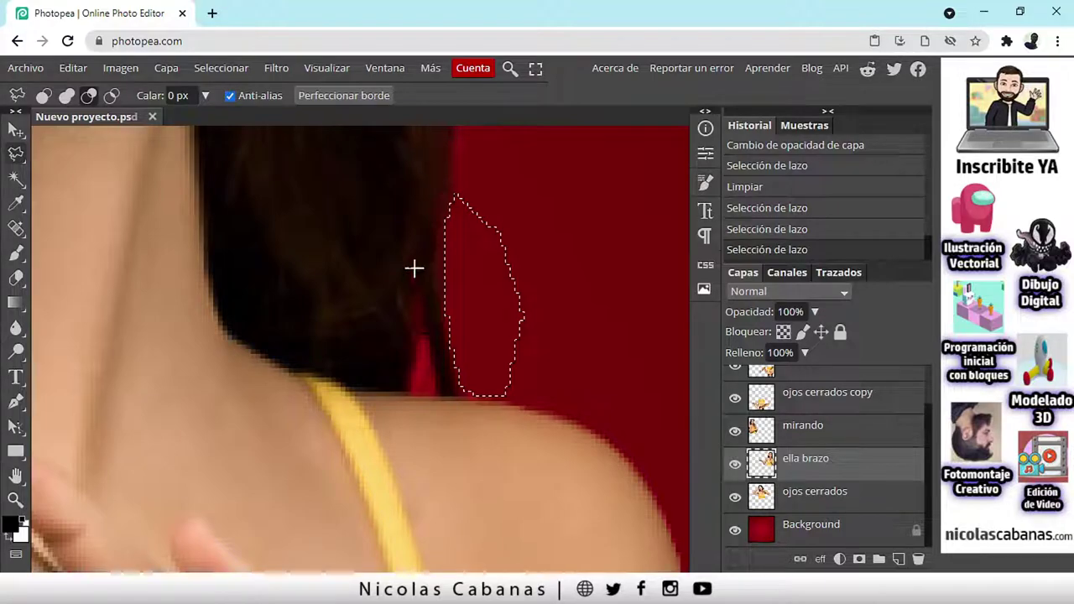
{"action": "mouse_move", "coordinate": [415, 269]}
{"action": "left_mouse_down"}
{"action": "mouse_move", "coordinate": [367, 328]}
{"action": "mouse_move", "coordinate": [370, 483]}
{"action": "left_mouse_up"}
{"action": "left_click_drag", "start_coordinate": [383, 468], "coordinate": [436, 437]}
{"action": "left_click_drag", "start_coordinate": [401, 274], "coordinate": [356, 489]}
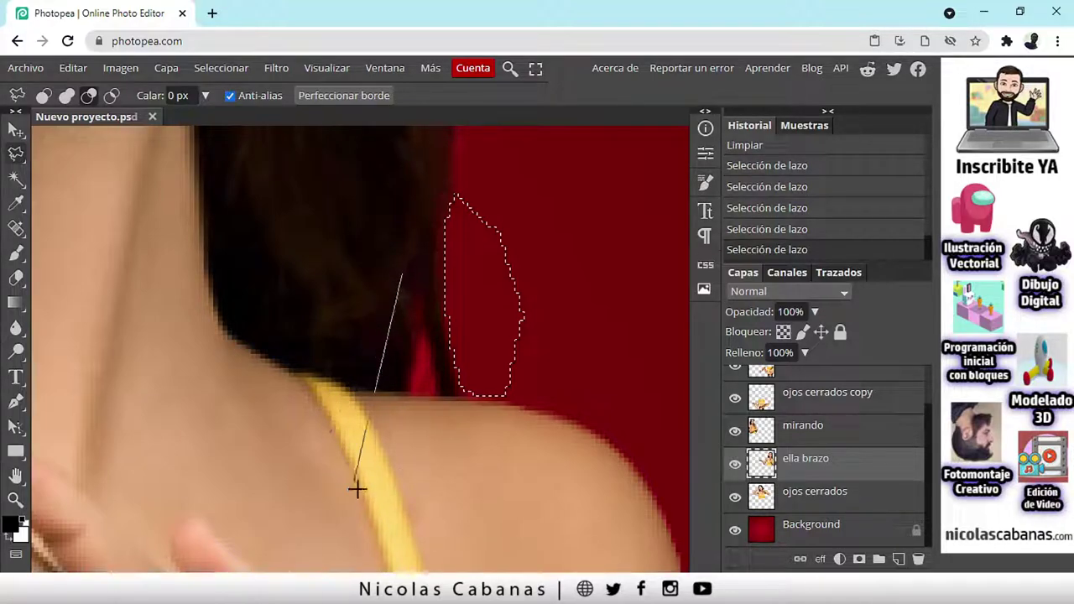
{"action": "left_click", "coordinate": [359, 480]}
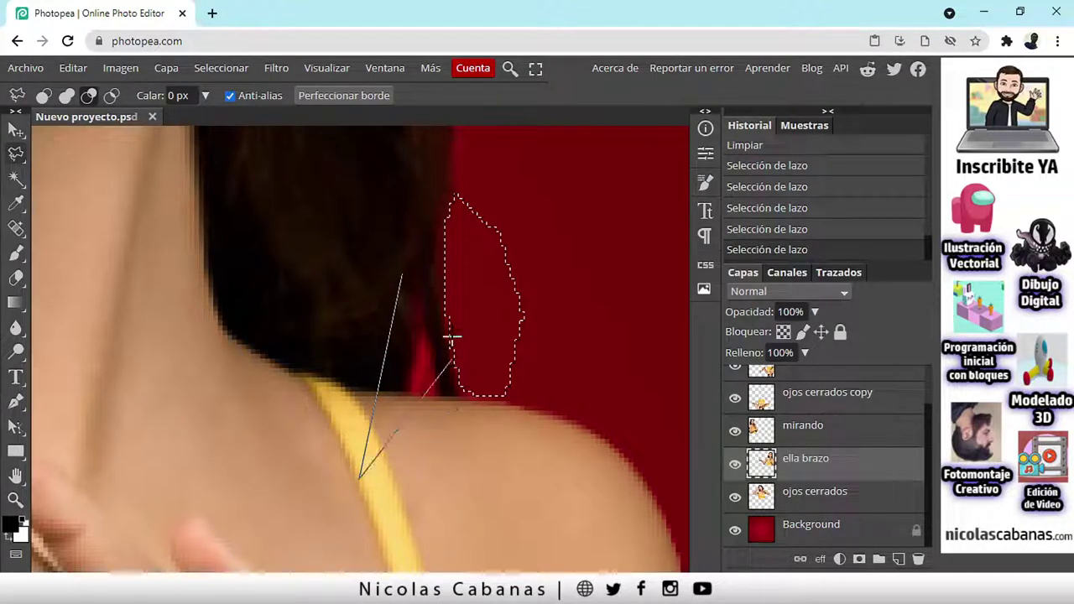
{"action": "left_click", "coordinate": [402, 276]}
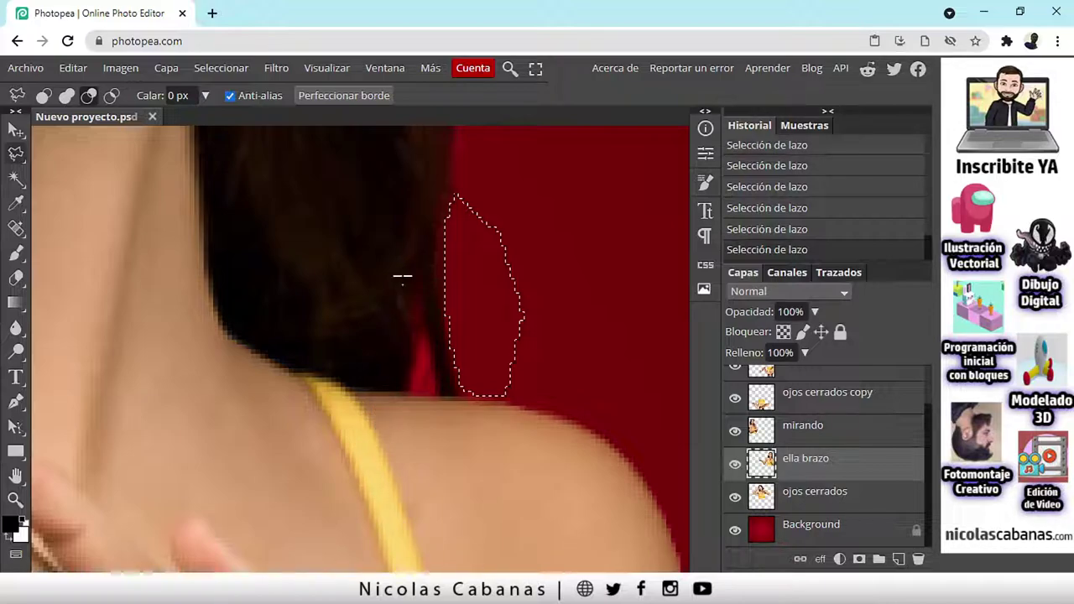
- Lasso the red gap between the rightmost woman's hair strands as a new selection, delete it from "ella brazo" and deselect
{"action": "left_click", "coordinate": [90, 96]}
{"action": "left_click", "coordinate": [43, 96]}
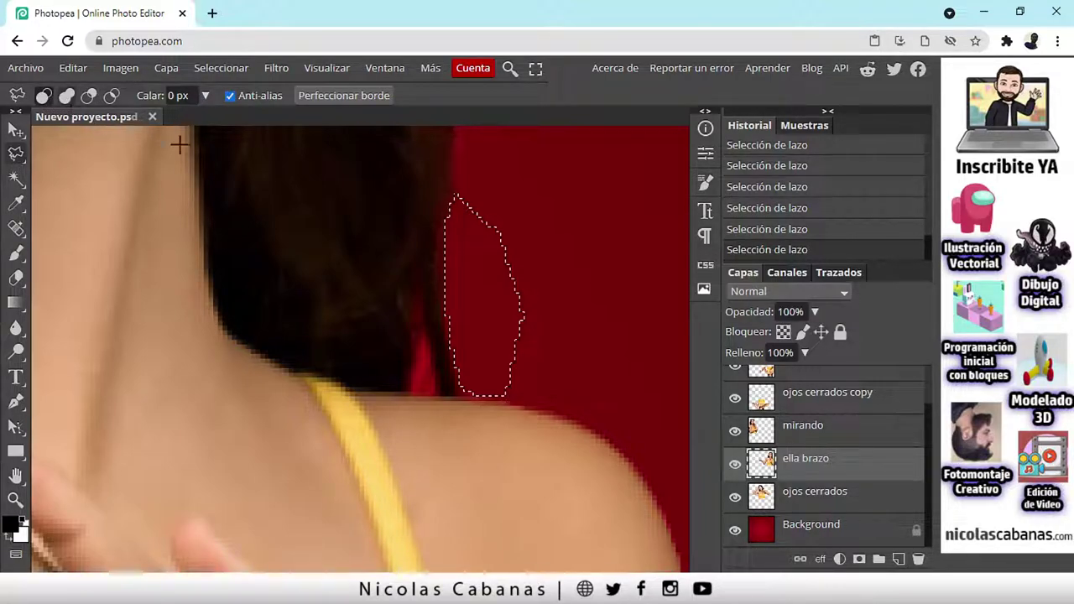
{"action": "mouse_move", "coordinate": [439, 395]}
{"action": "left_mouse_down"}
{"action": "mouse_move", "coordinate": [420, 296]}
{"action": "mouse_move", "coordinate": [412, 395]}
{"action": "mouse_move", "coordinate": [437, 396]}
{"action": "left_mouse_up"}
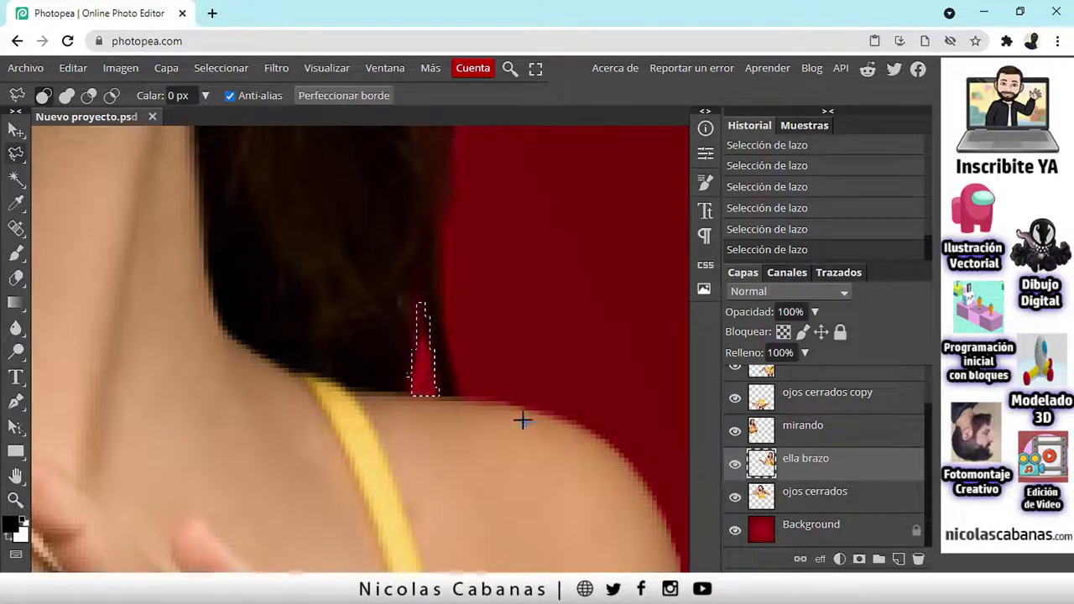
{"action": "scroll", "coordinate": [523, 419], "scroll_direction": "down", "scroll_amount": 5}
{"action": "scroll", "coordinate": [384, 409], "scroll_direction": "up", "scroll_amount": 5}
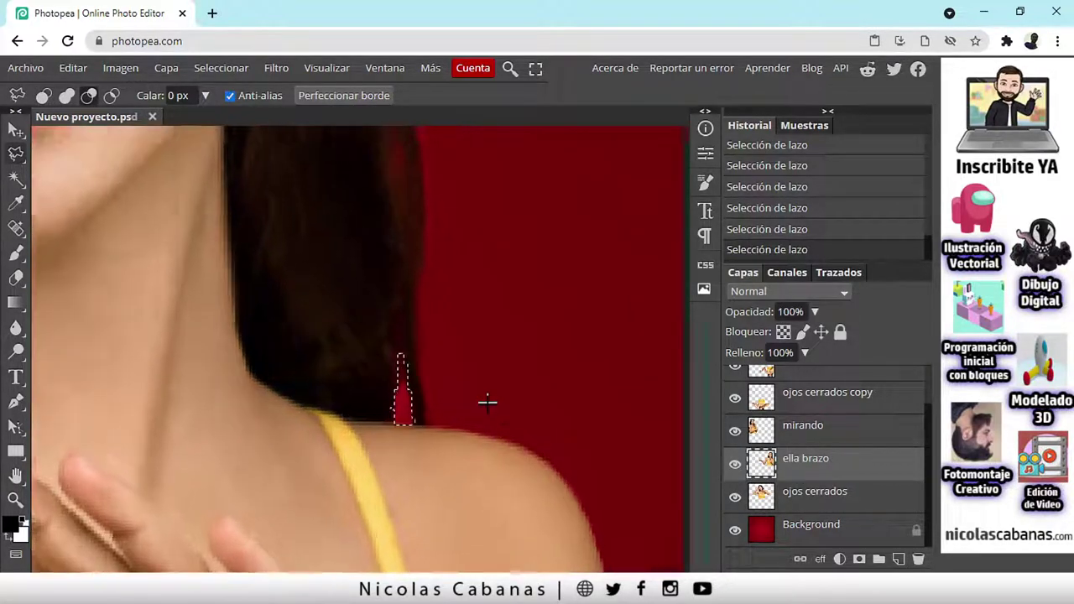
{"action": "key", "text": "Delete"}
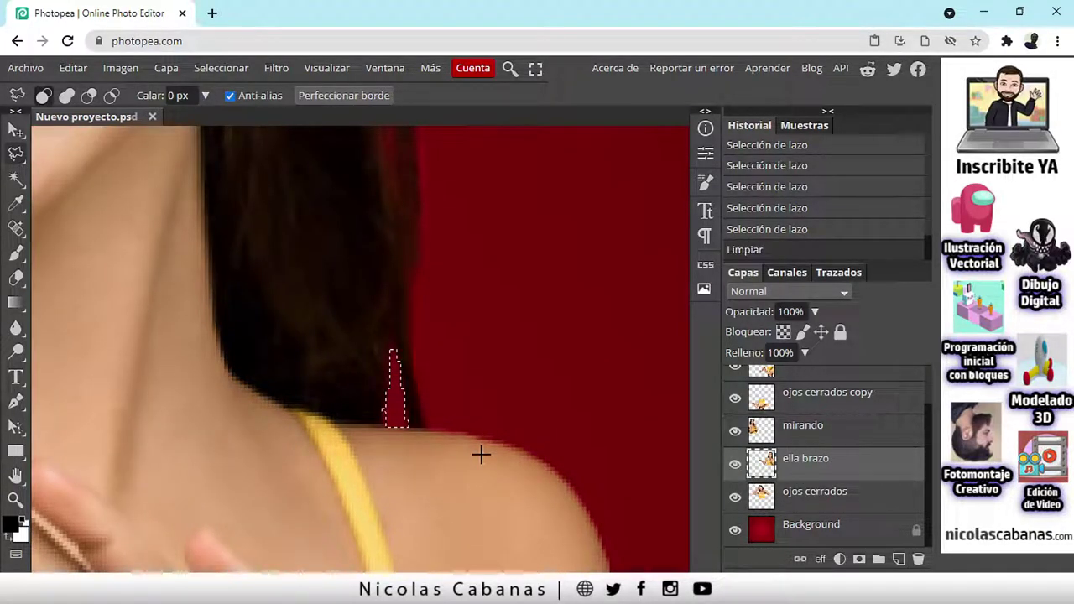
{"action": "scroll", "coordinate": [383, 434], "scroll_direction": "down", "scroll_amount": 2}
{"action": "left_click", "coordinate": [221, 68]}
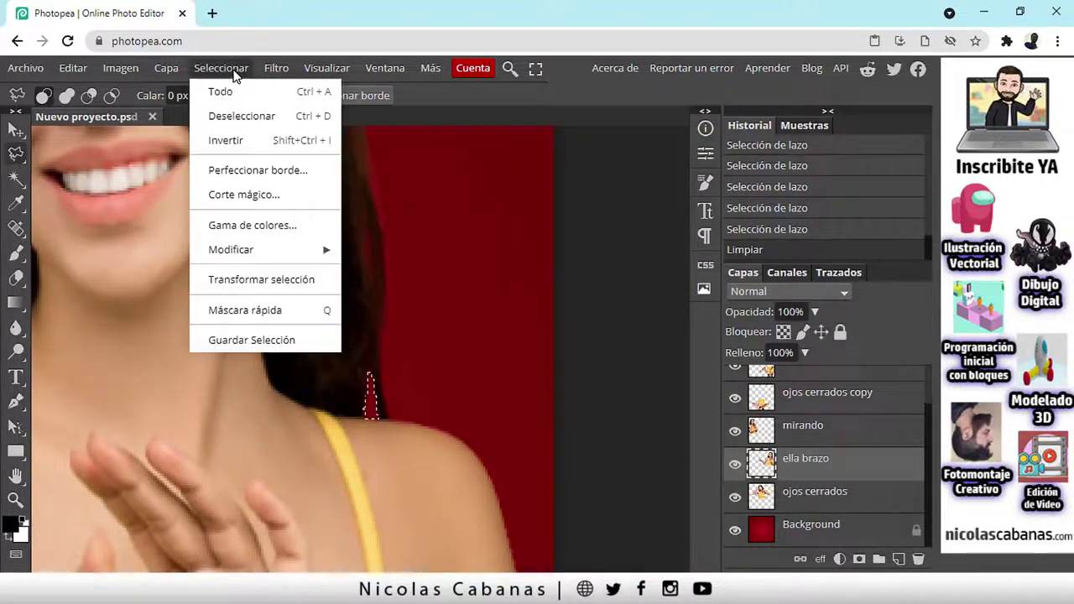
{"action": "left_click", "coordinate": [240, 112]}
- Examine the whole montage and the cutout edges around the middle woman's chest and the overlapping arm
{"action": "scroll", "coordinate": [392, 375], "scroll_direction": "down", "scroll_amount": 4}
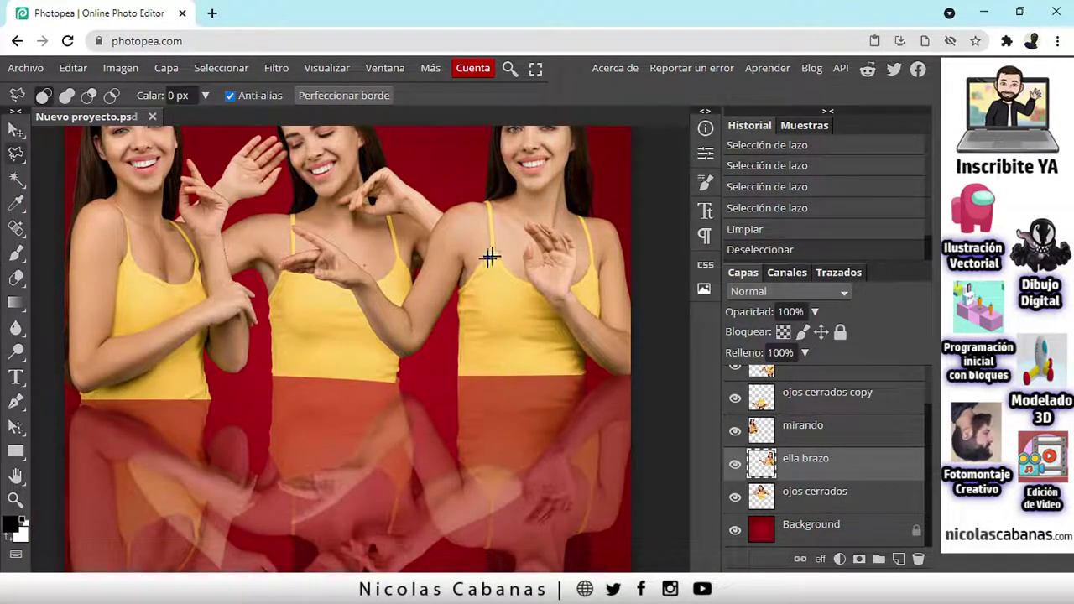
{"action": "mouse_move", "coordinate": [525, 297]}
{"action": "left_mouse_down"}
{"action": "mouse_move", "coordinate": [526, 350]}
{"action": "mouse_move", "coordinate": [568, 364]}
{"action": "left_mouse_up"}
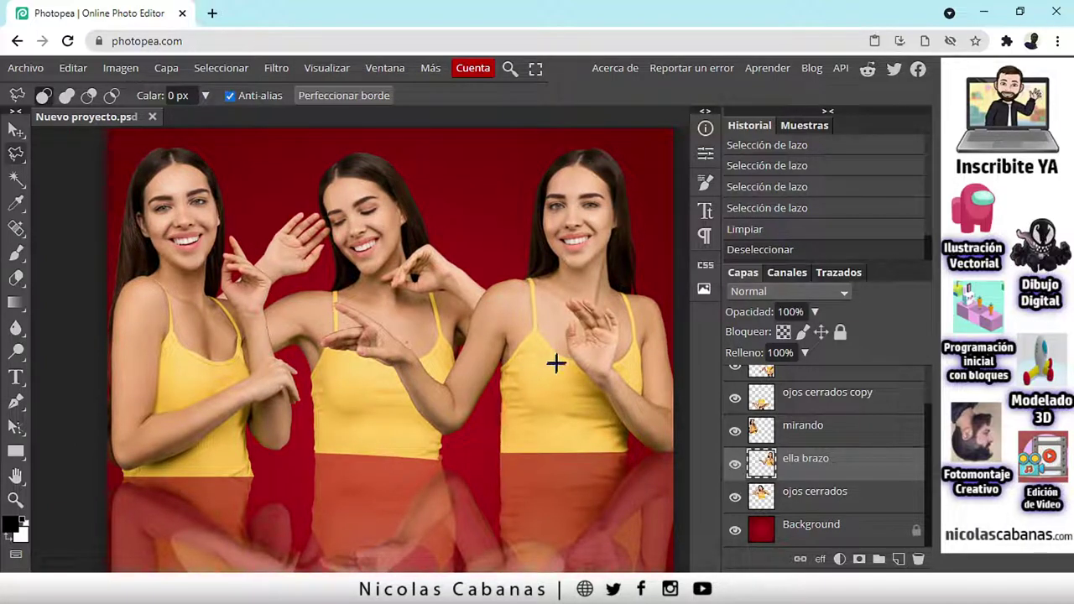
{"action": "left_click_drag", "start_coordinate": [517, 438], "coordinate": [458, 371]}
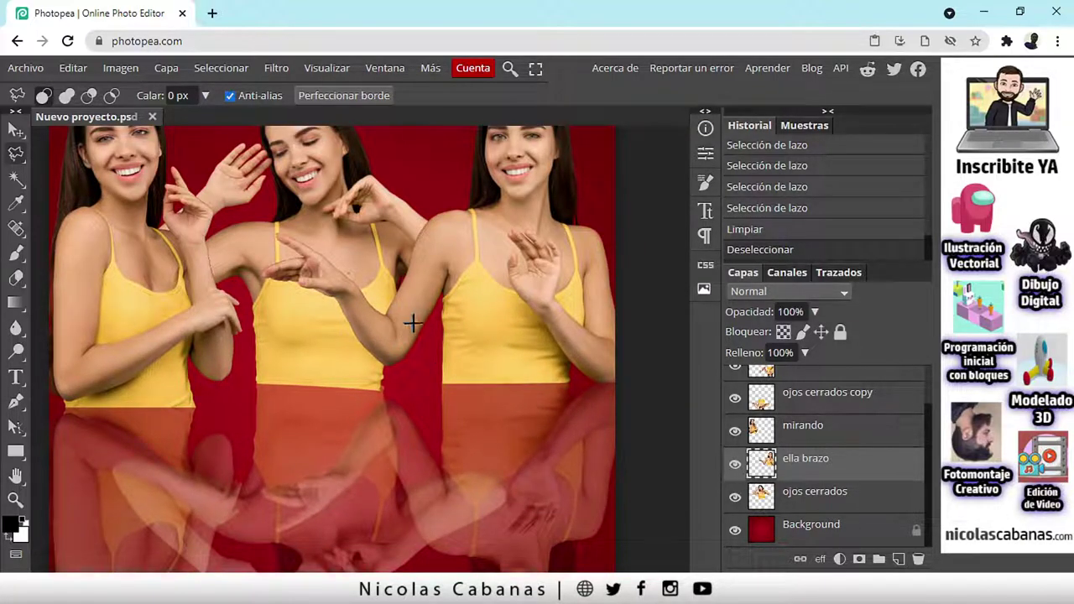
{"action": "left_click_drag", "start_coordinate": [412, 319], "coordinate": [562, 390]}
{"action": "scroll", "coordinate": [526, 324], "scroll_direction": "up", "scroll_amount": 5}
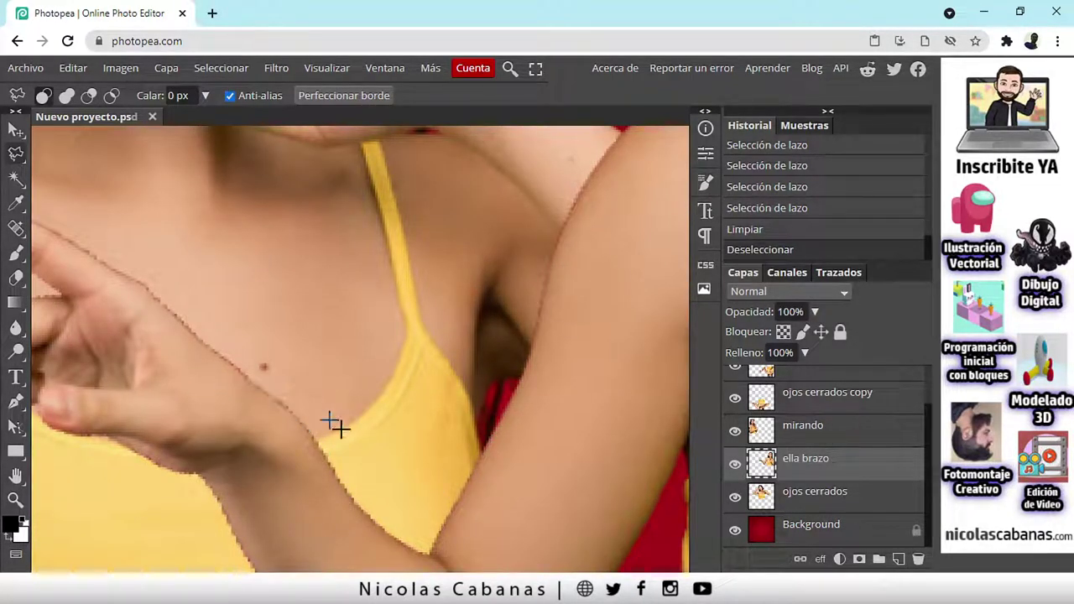
{"action": "scroll", "coordinate": [379, 430], "scroll_direction": "down", "scroll_amount": 2}
{"action": "scroll", "coordinate": [376, 422], "scroll_direction": "down", "scroll_amount": 4}
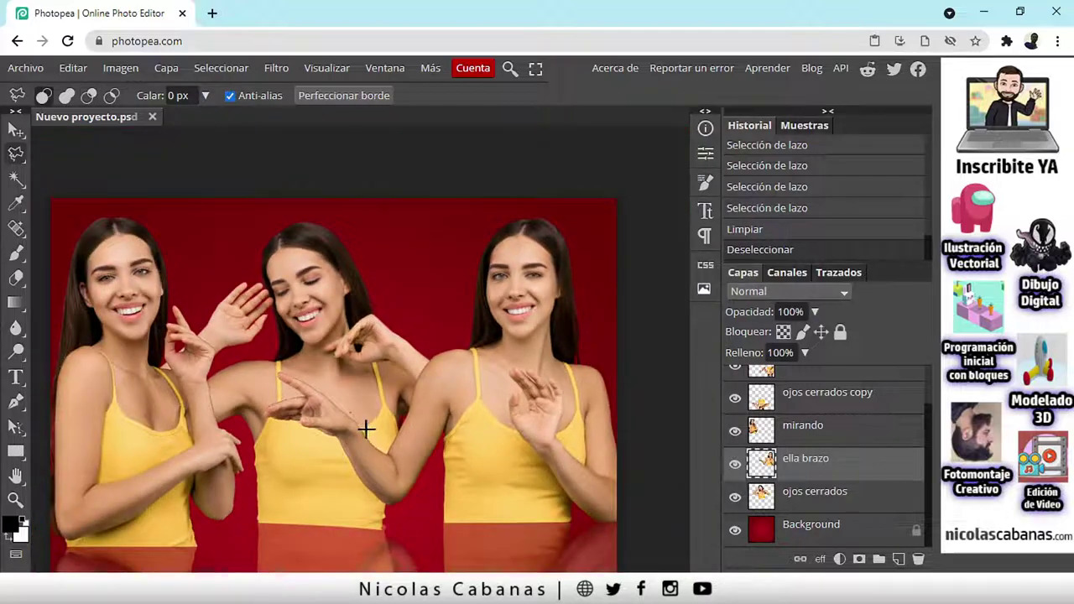
{"action": "left_click_drag", "start_coordinate": [364, 426], "coordinate": [437, 349]}
{"action": "scroll", "coordinate": [435, 351], "scroll_direction": "down", "scroll_amount": 1}
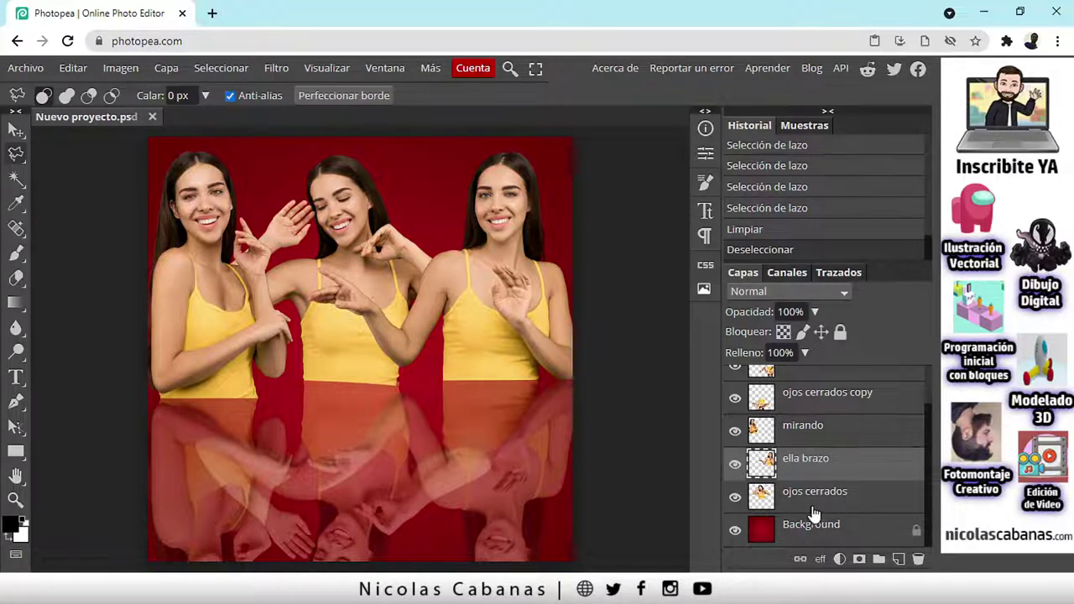
- Review the figure and reflection layers one by one, ending with the "mirando" layer selected
{"action": "scroll", "coordinate": [820, 511], "scroll_direction": "up", "scroll_amount": 1}
{"action": "scroll", "coordinate": [822, 511], "scroll_direction": "down", "scroll_amount": 1}
{"action": "scroll", "coordinate": [829, 474], "scroll_direction": "up", "scroll_amount": 1}
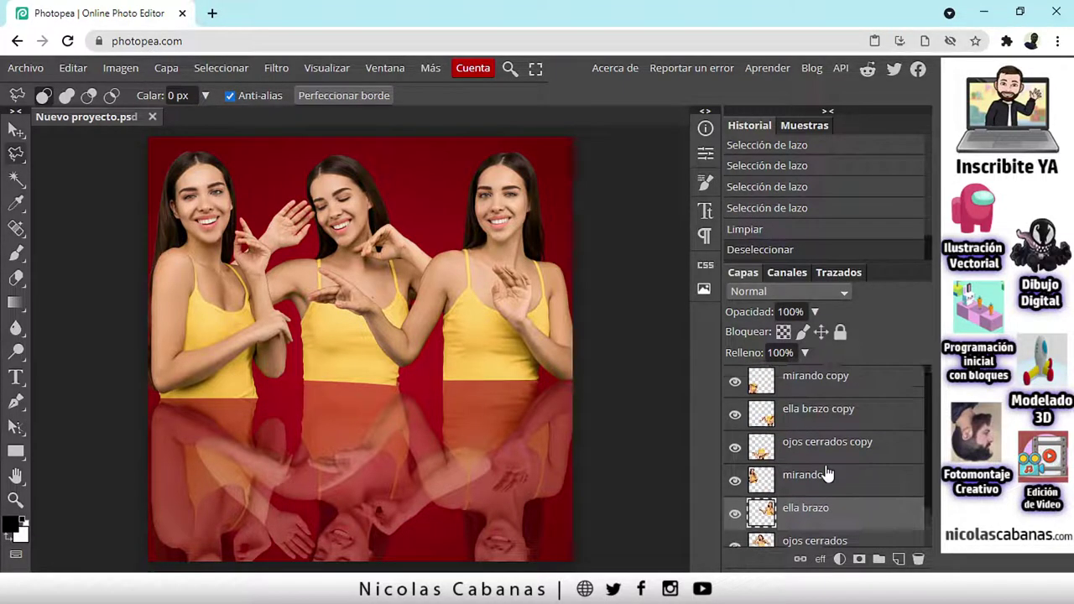
{"action": "double_click", "coordinate": [818, 442]}
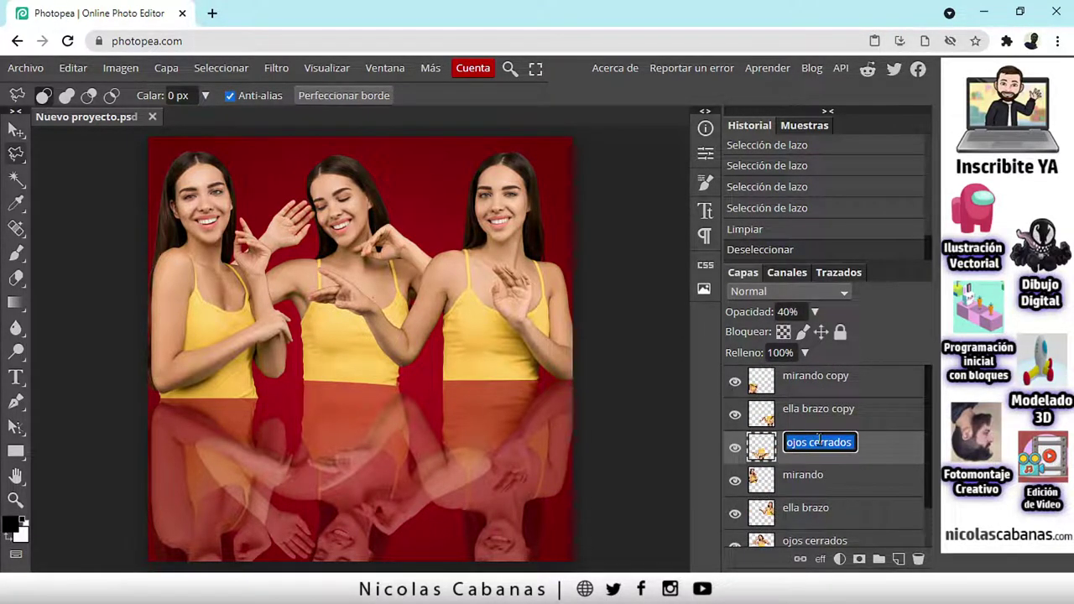
{"action": "left_click", "coordinate": [873, 458]}
{"action": "left_click", "coordinate": [764, 418]}
{"action": "left_click", "coordinate": [763, 453]}
{"action": "left_click", "coordinate": [762, 486]}
{"action": "left_click", "coordinate": [762, 508]}
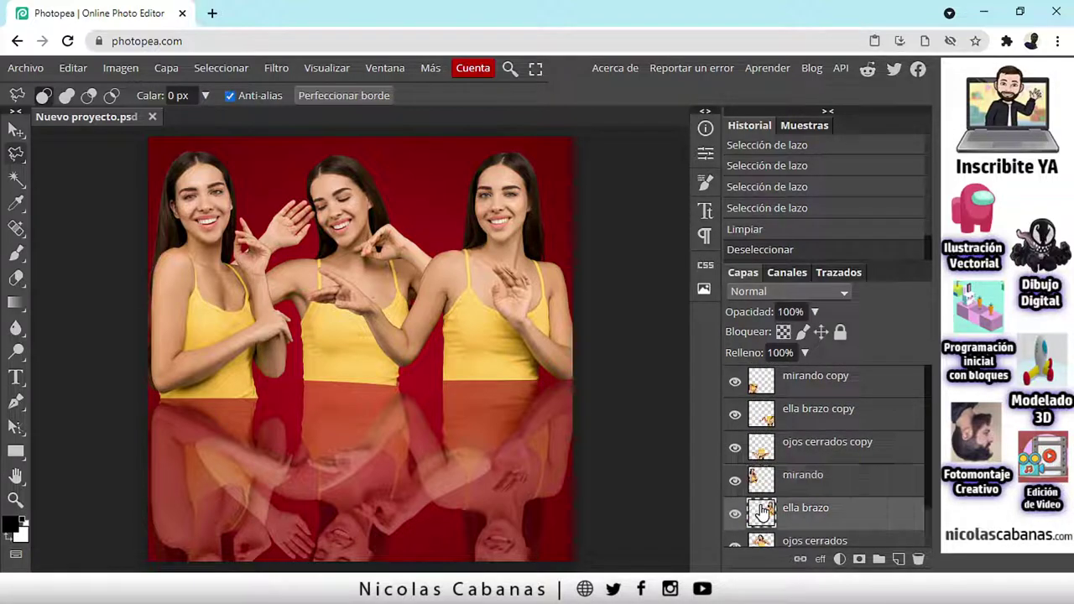
{"action": "left_click", "coordinate": [764, 487]}
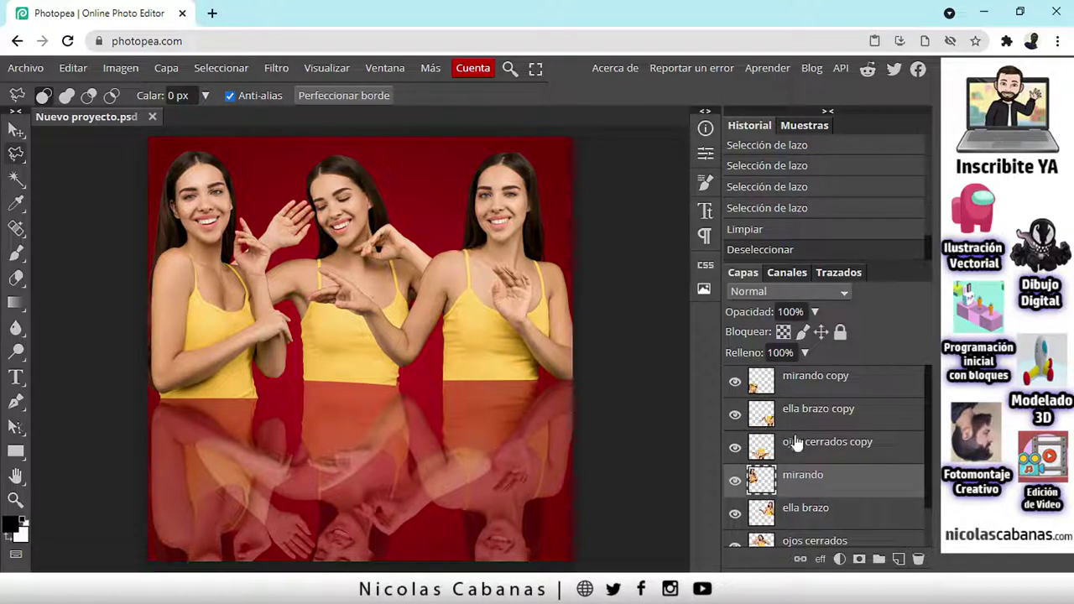
{"action": "scroll", "coordinate": [810, 495], "scroll_direction": "down", "scroll_amount": 1}
{"action": "scroll", "coordinate": [823, 487], "scroll_direction": "up", "scroll_amount": 1}
{"action": "left_click", "coordinate": [16, 179]}
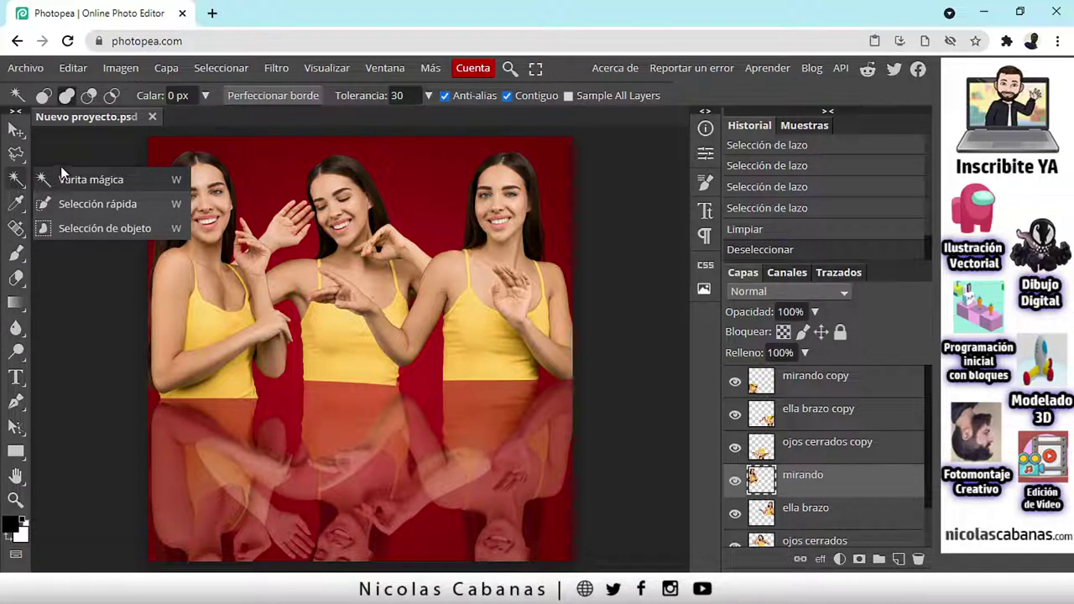
{"action": "left_click", "coordinate": [566, 68]}
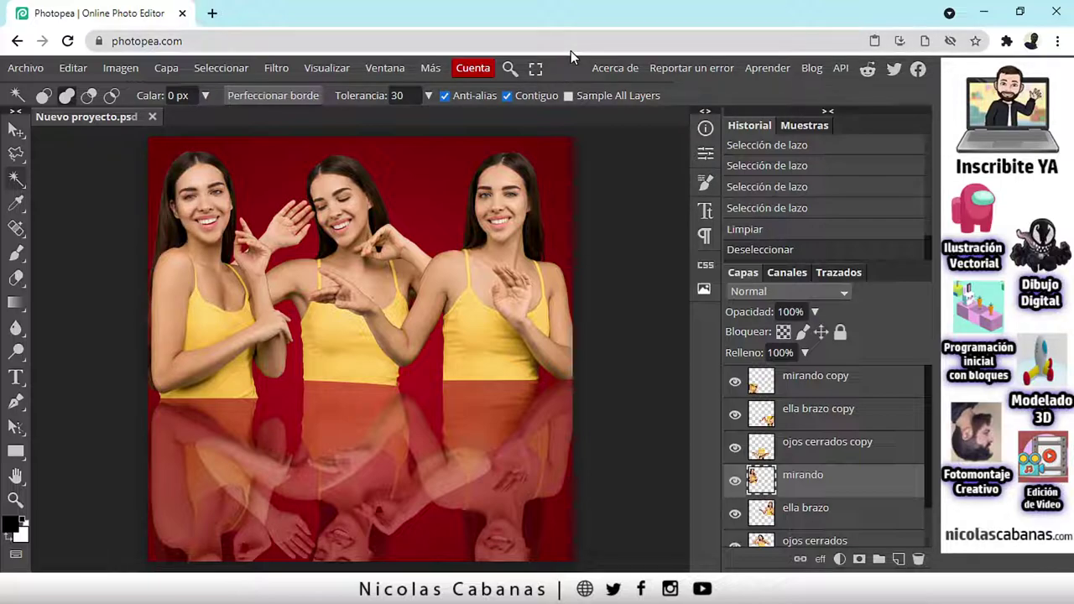